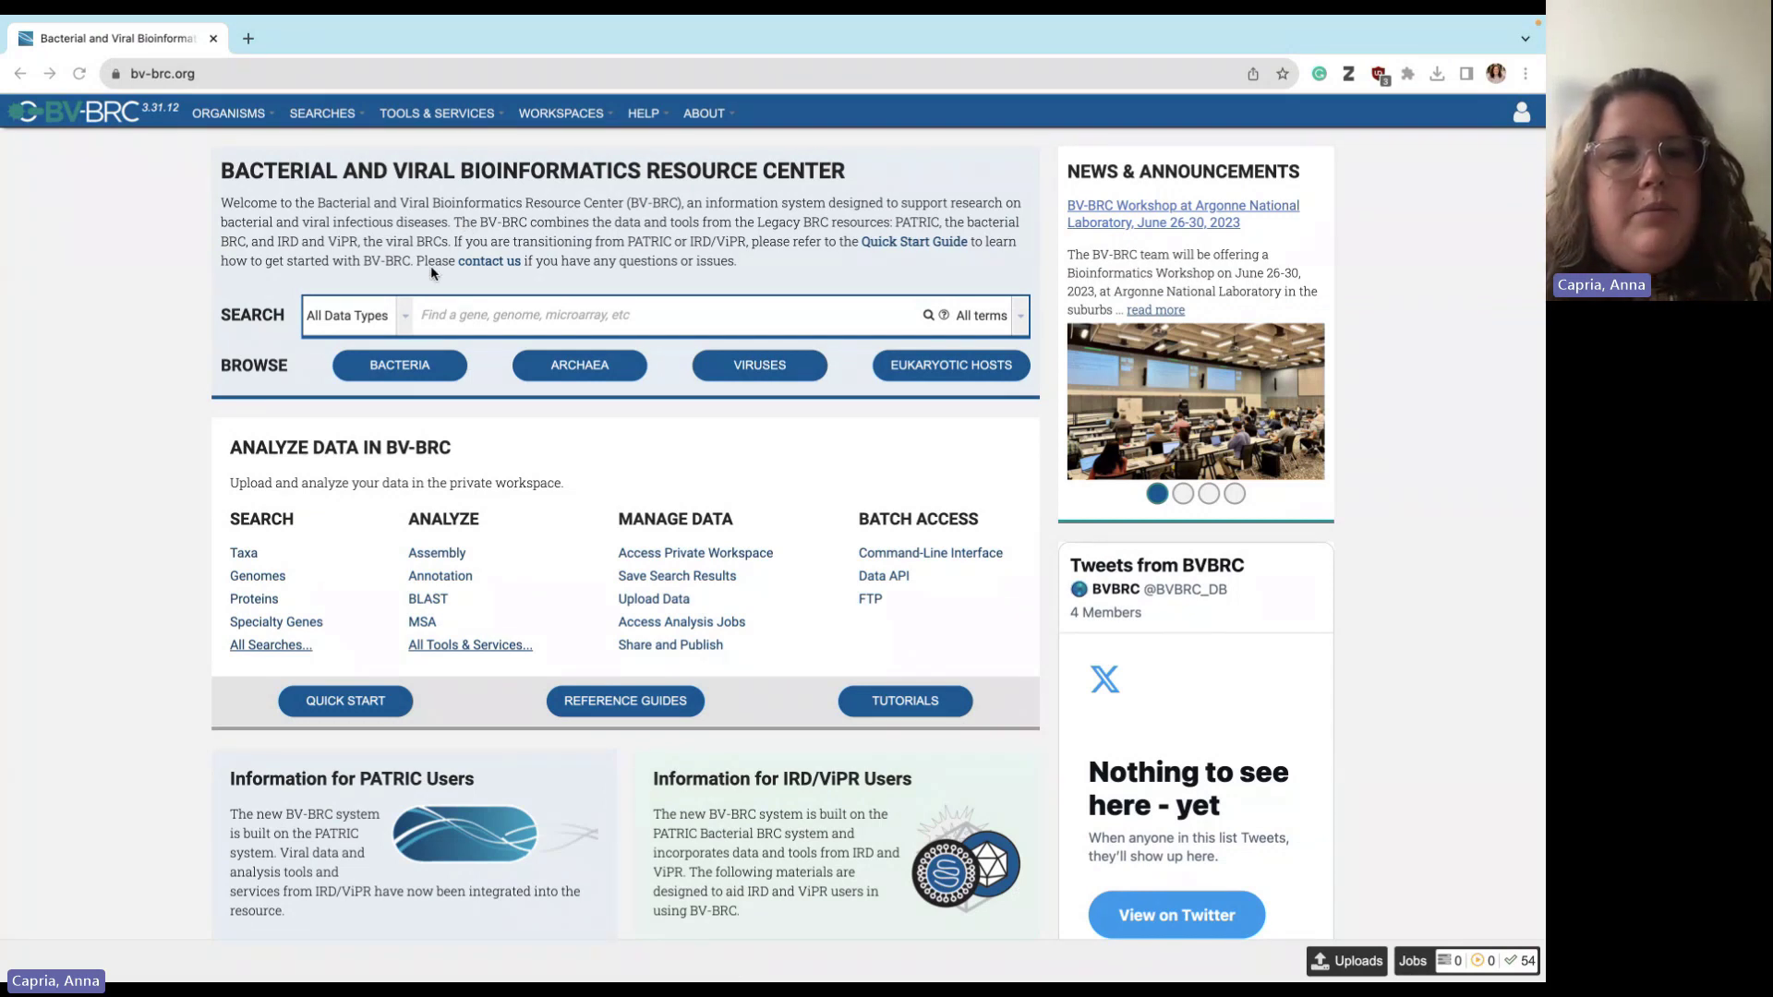
- Search all data types for influenza
left_click(464, 317)
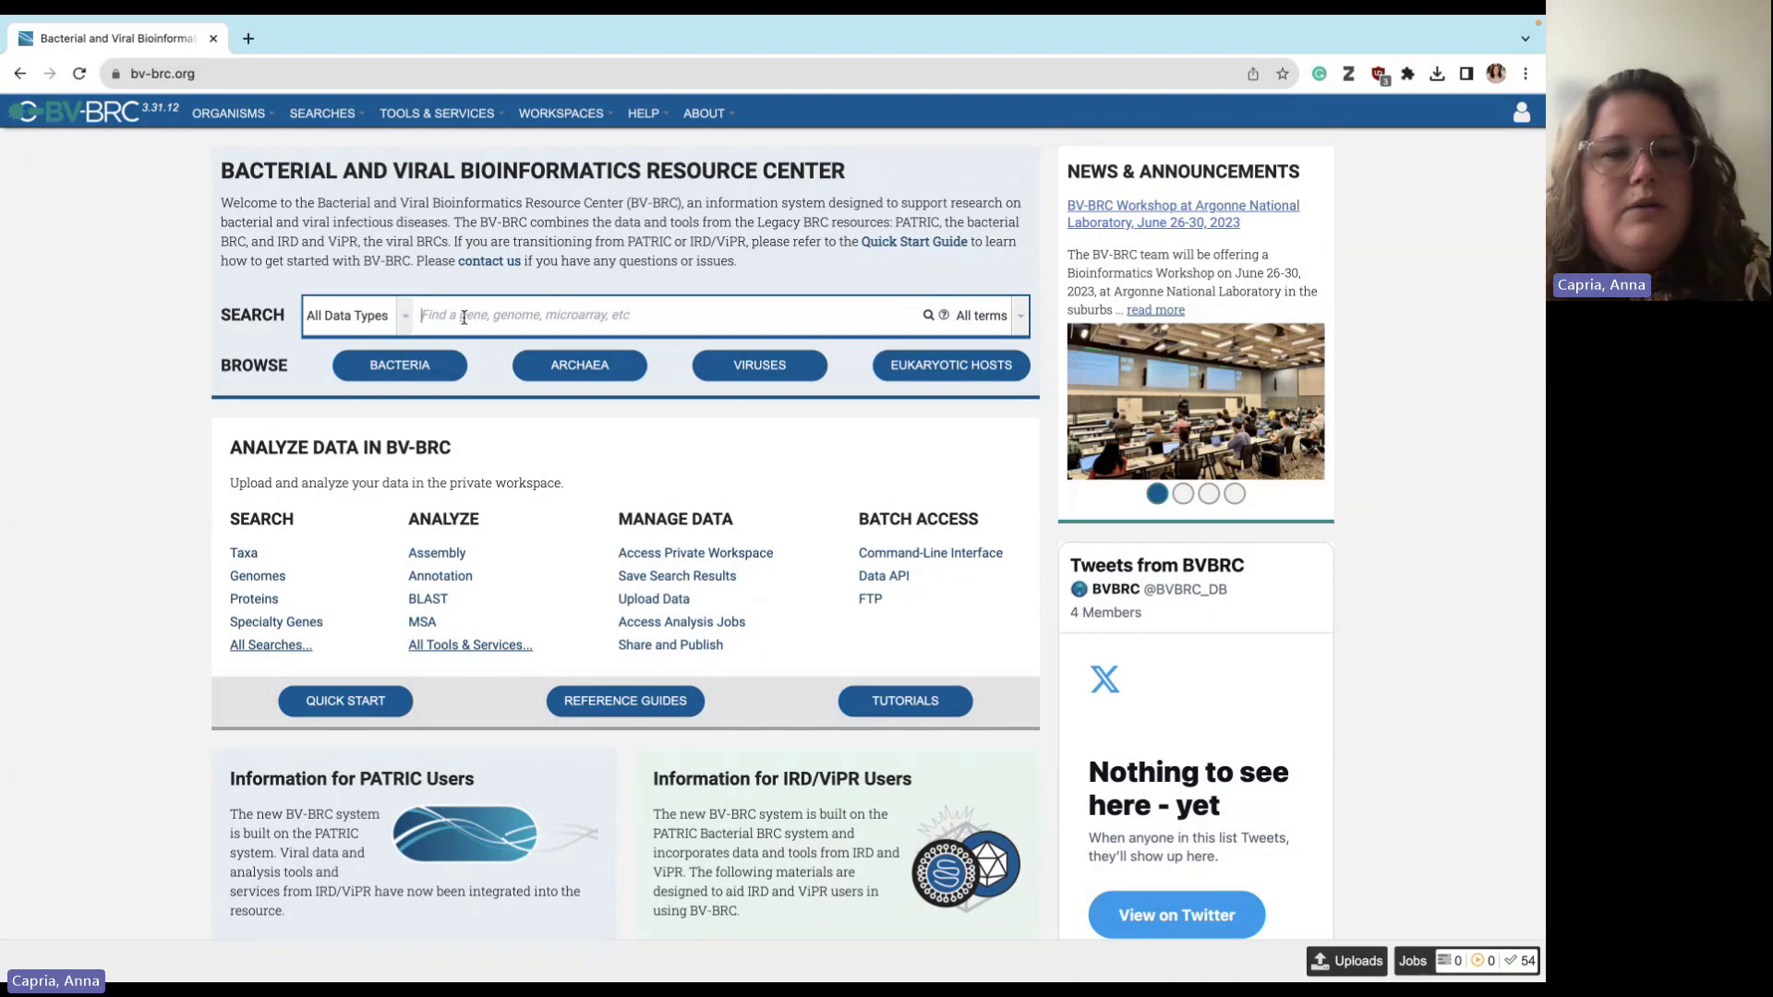
type("influenza")
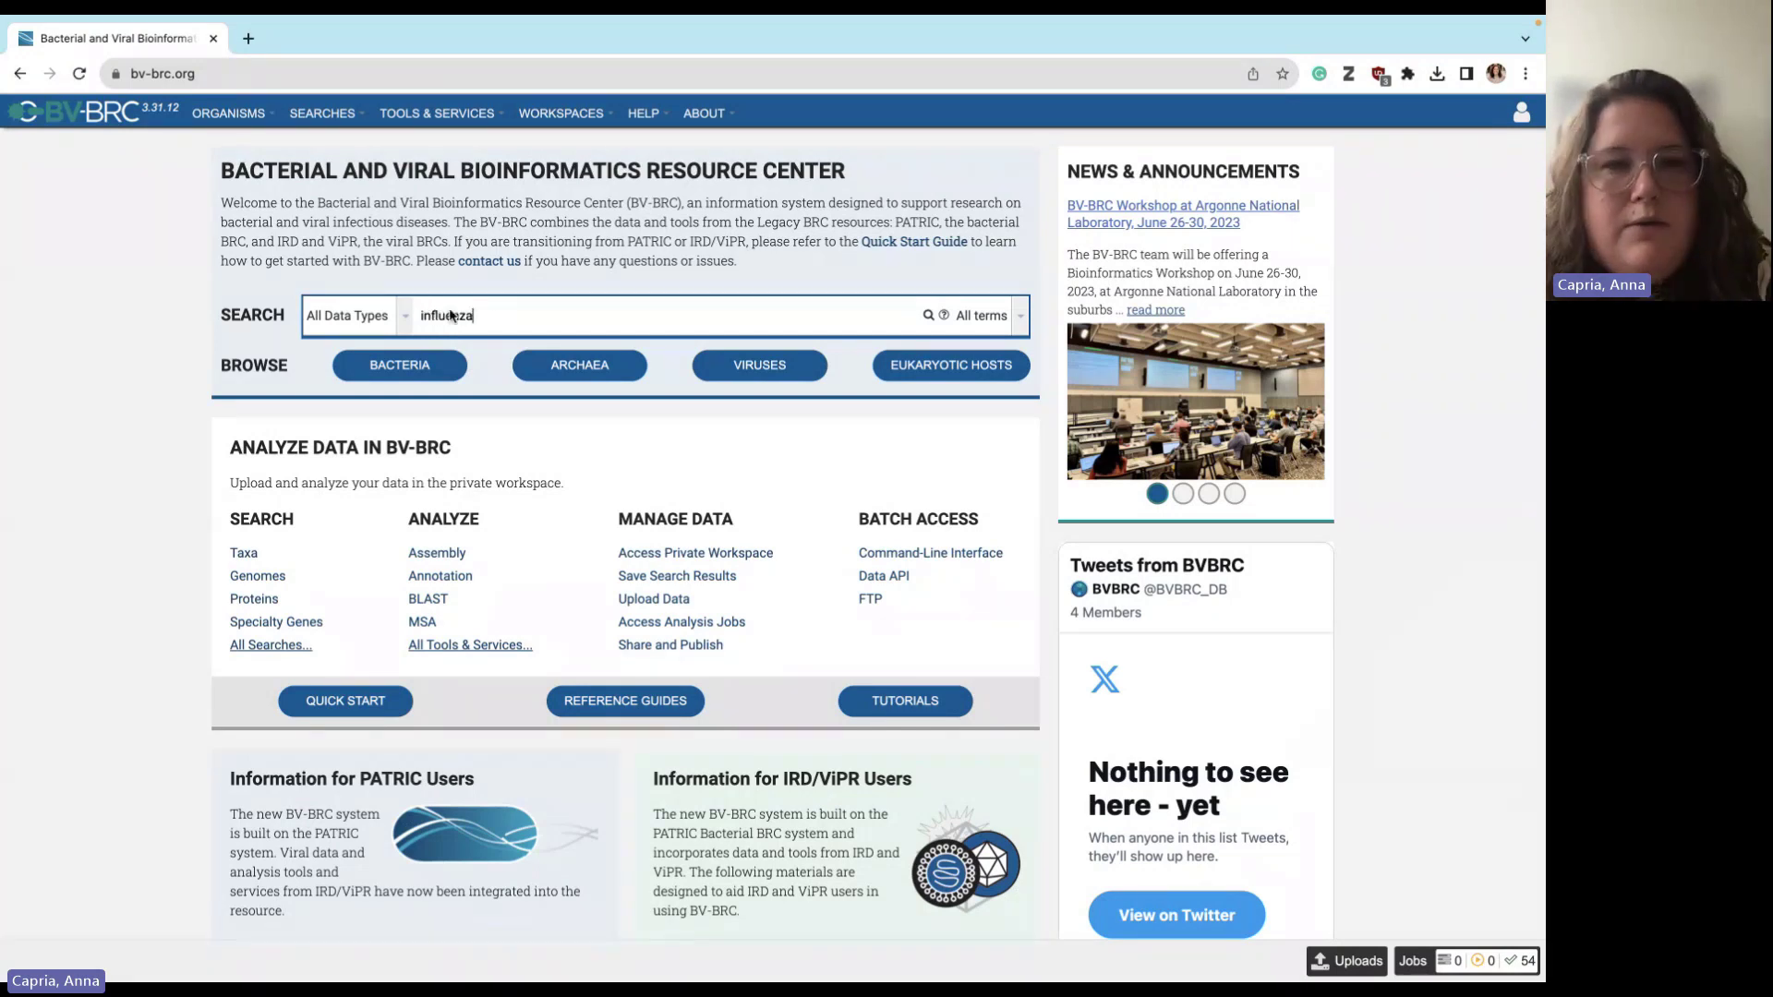
key("Return")
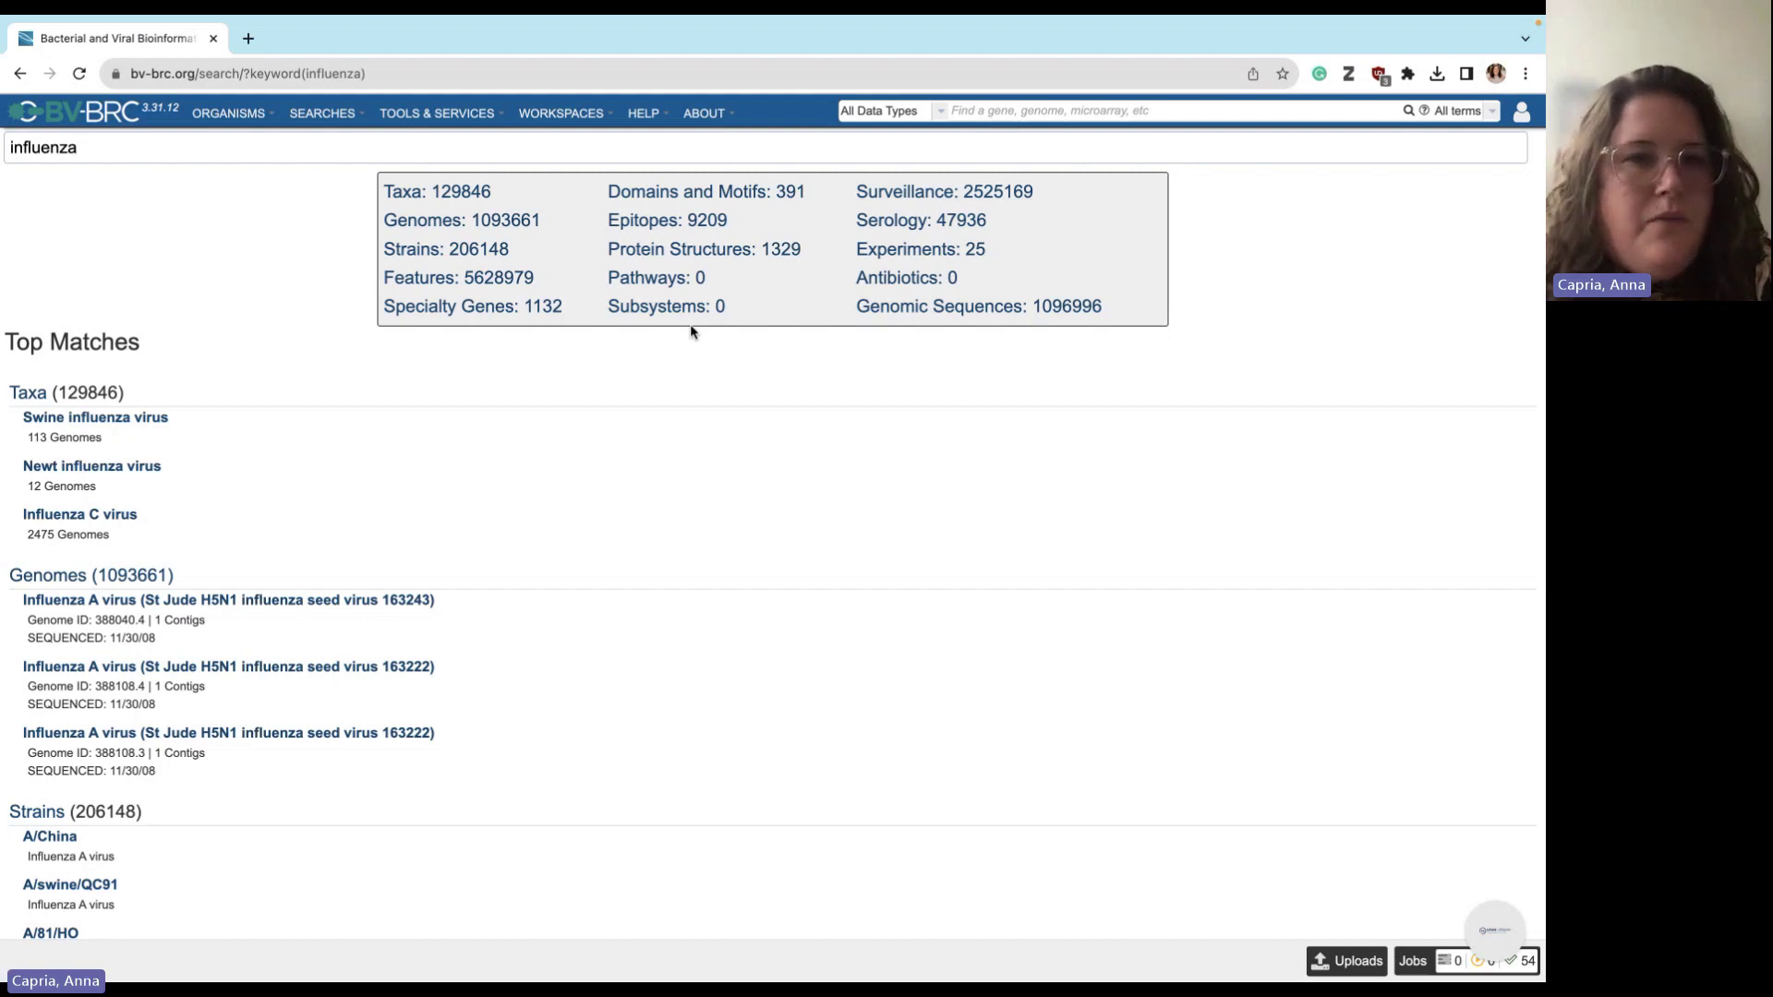
- Examine the top influenza matches grouped by data type, from taxa and genomes through epitopes, protein structures and surveillance
scroll(691, 330, "down", 1)
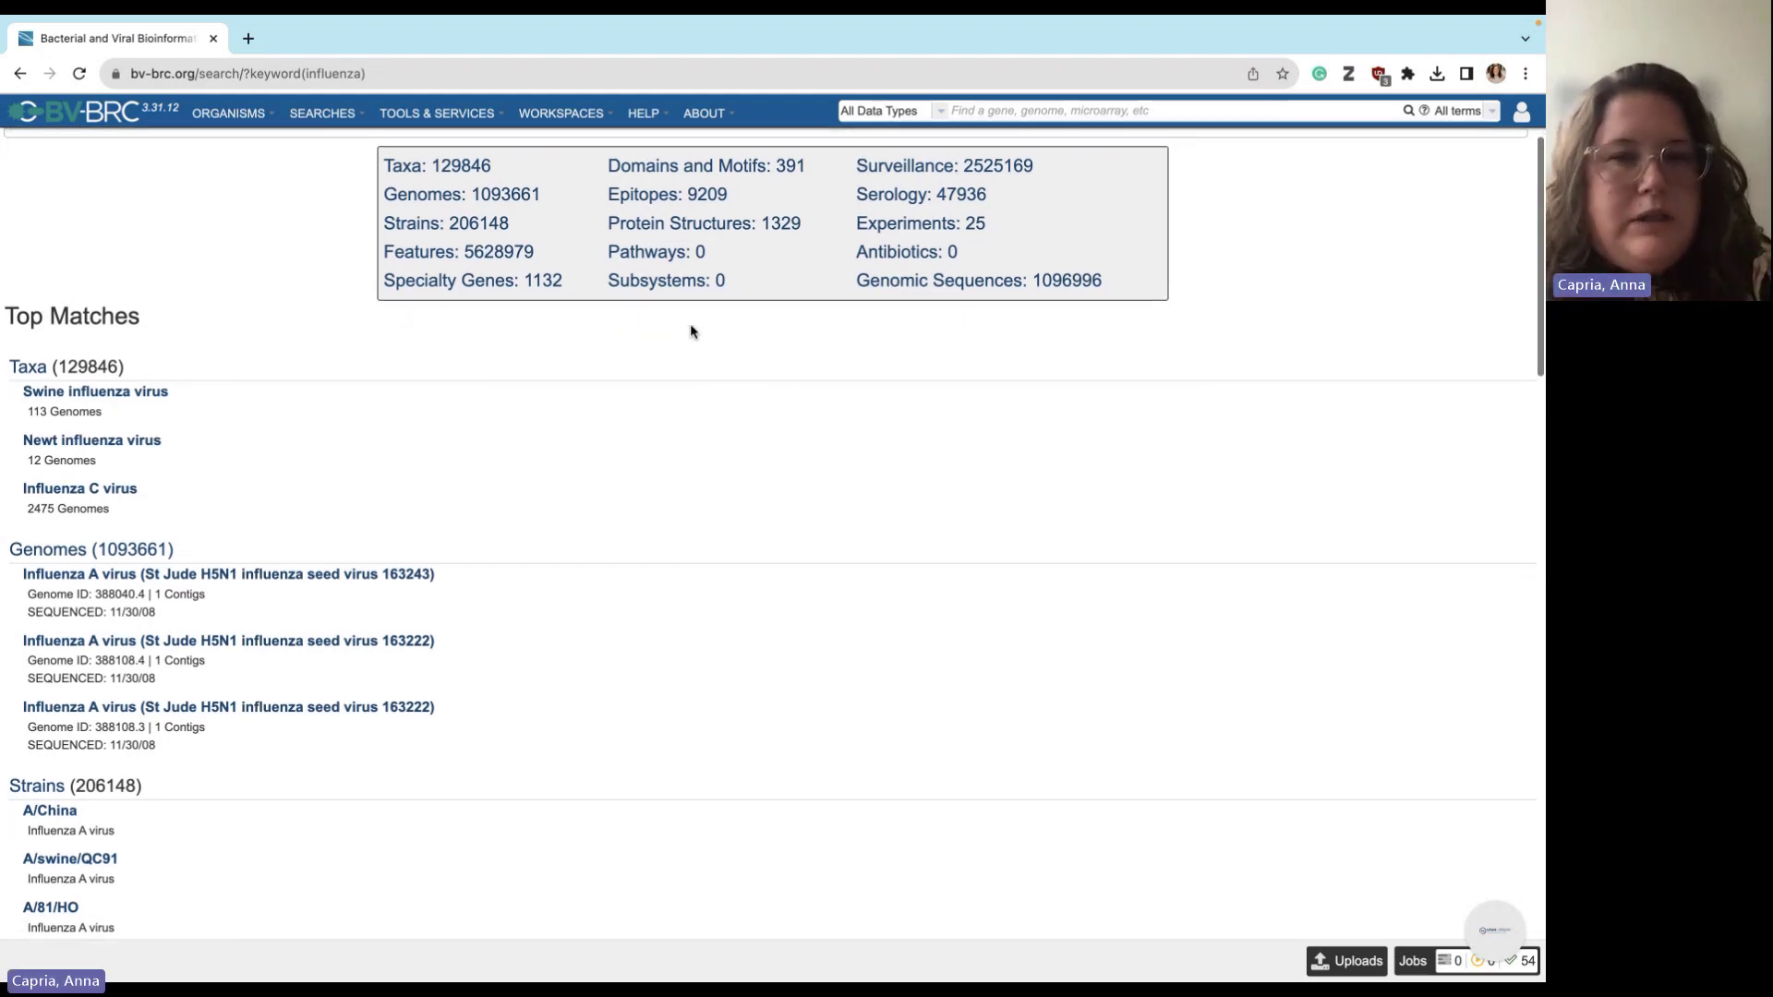
scroll(691, 331, "down", 1)
scroll(690, 330, "up", 1)
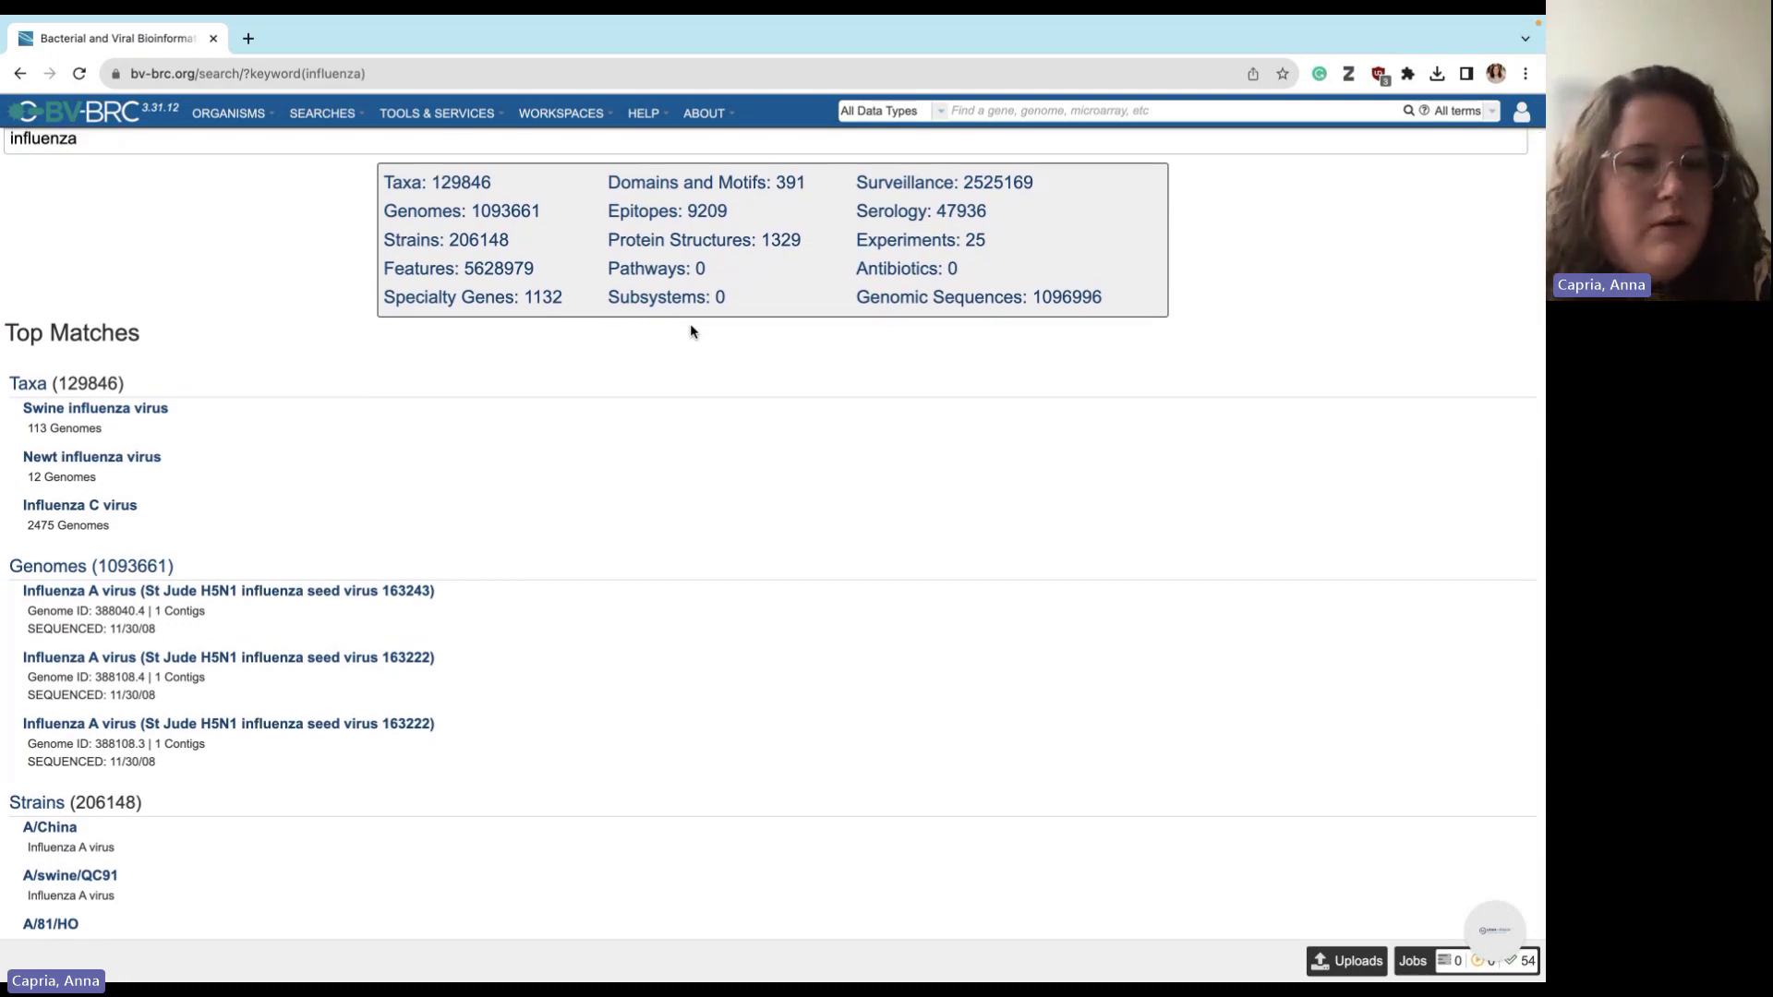
scroll(632, 546, "down", 5)
scroll(632, 546, "down", 9)
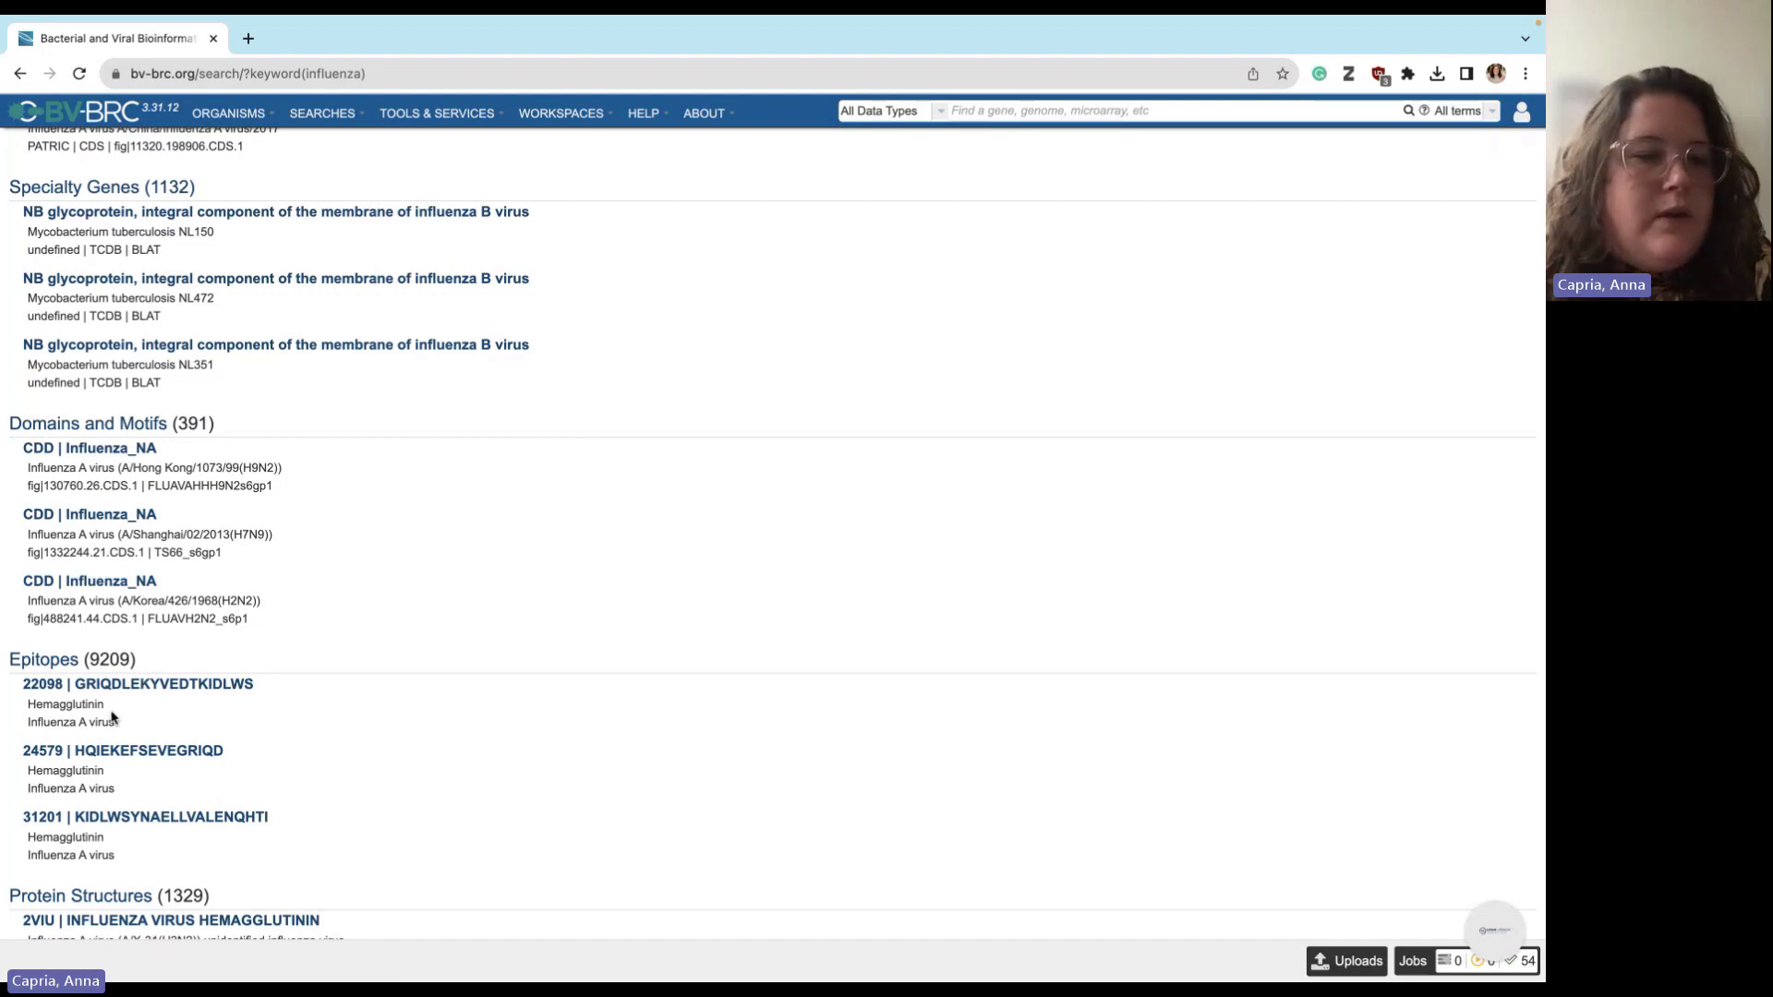
scroll(112, 713, "down", 4)
scroll(113, 729, "down", 1)
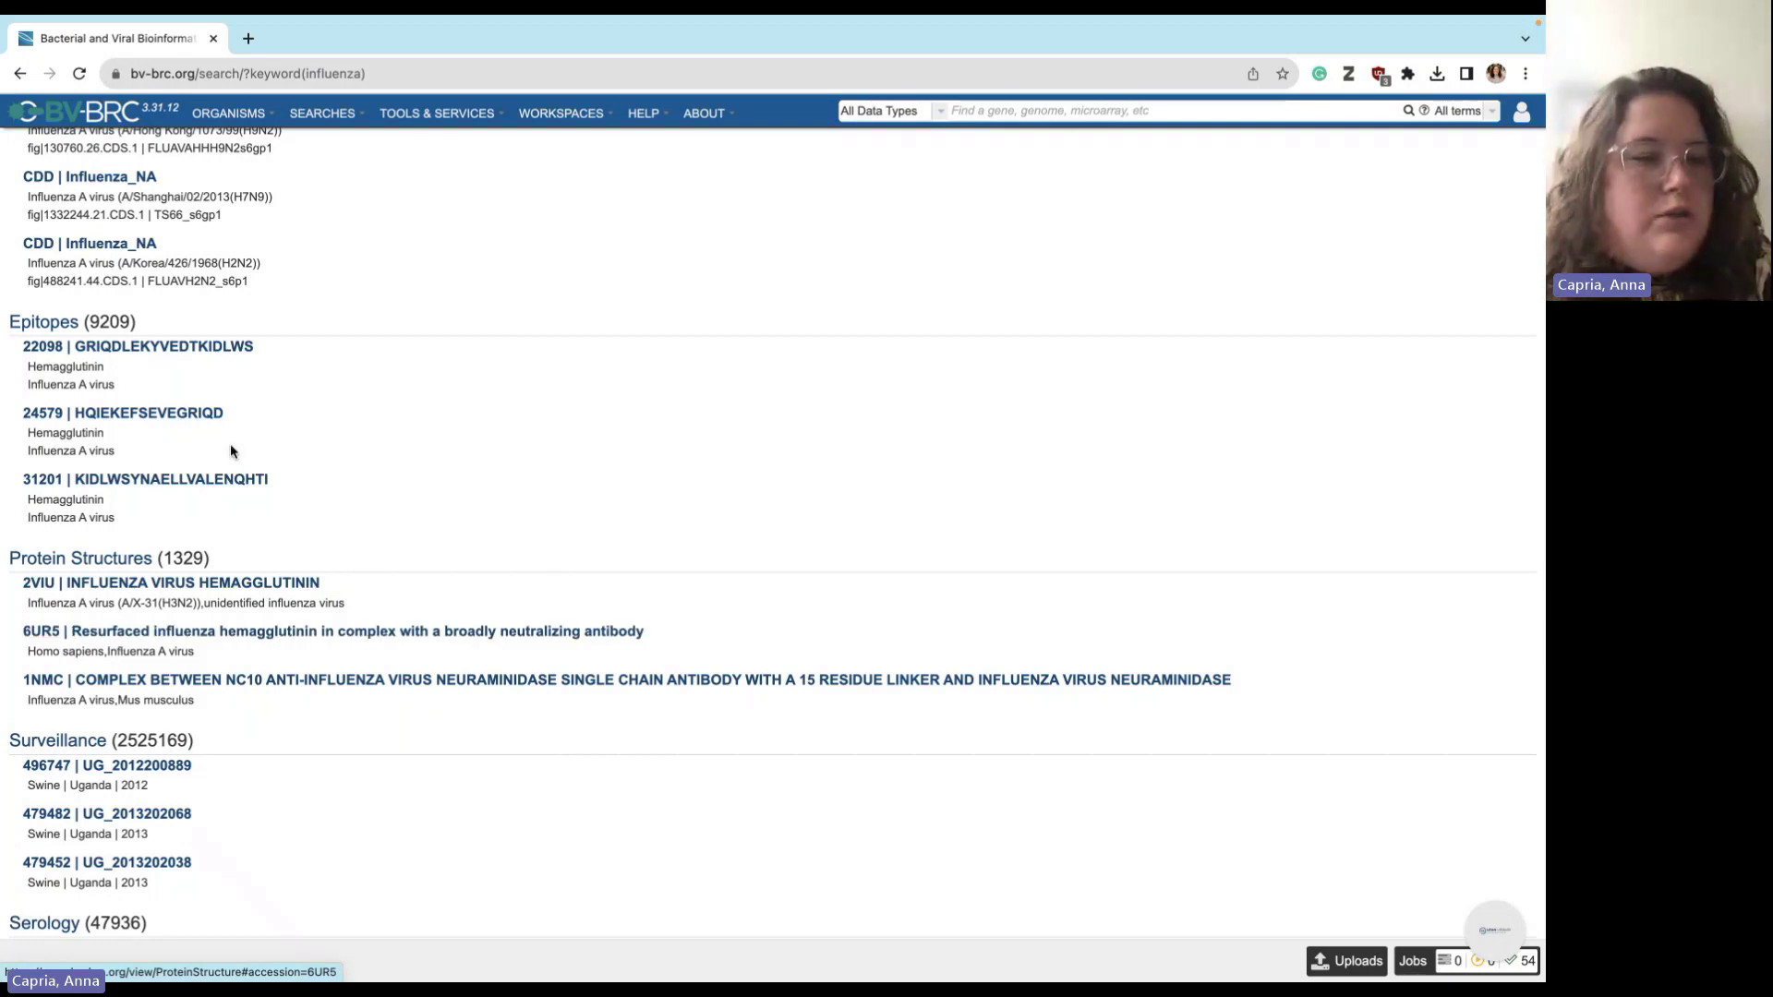
scroll(230, 444, "up", 15)
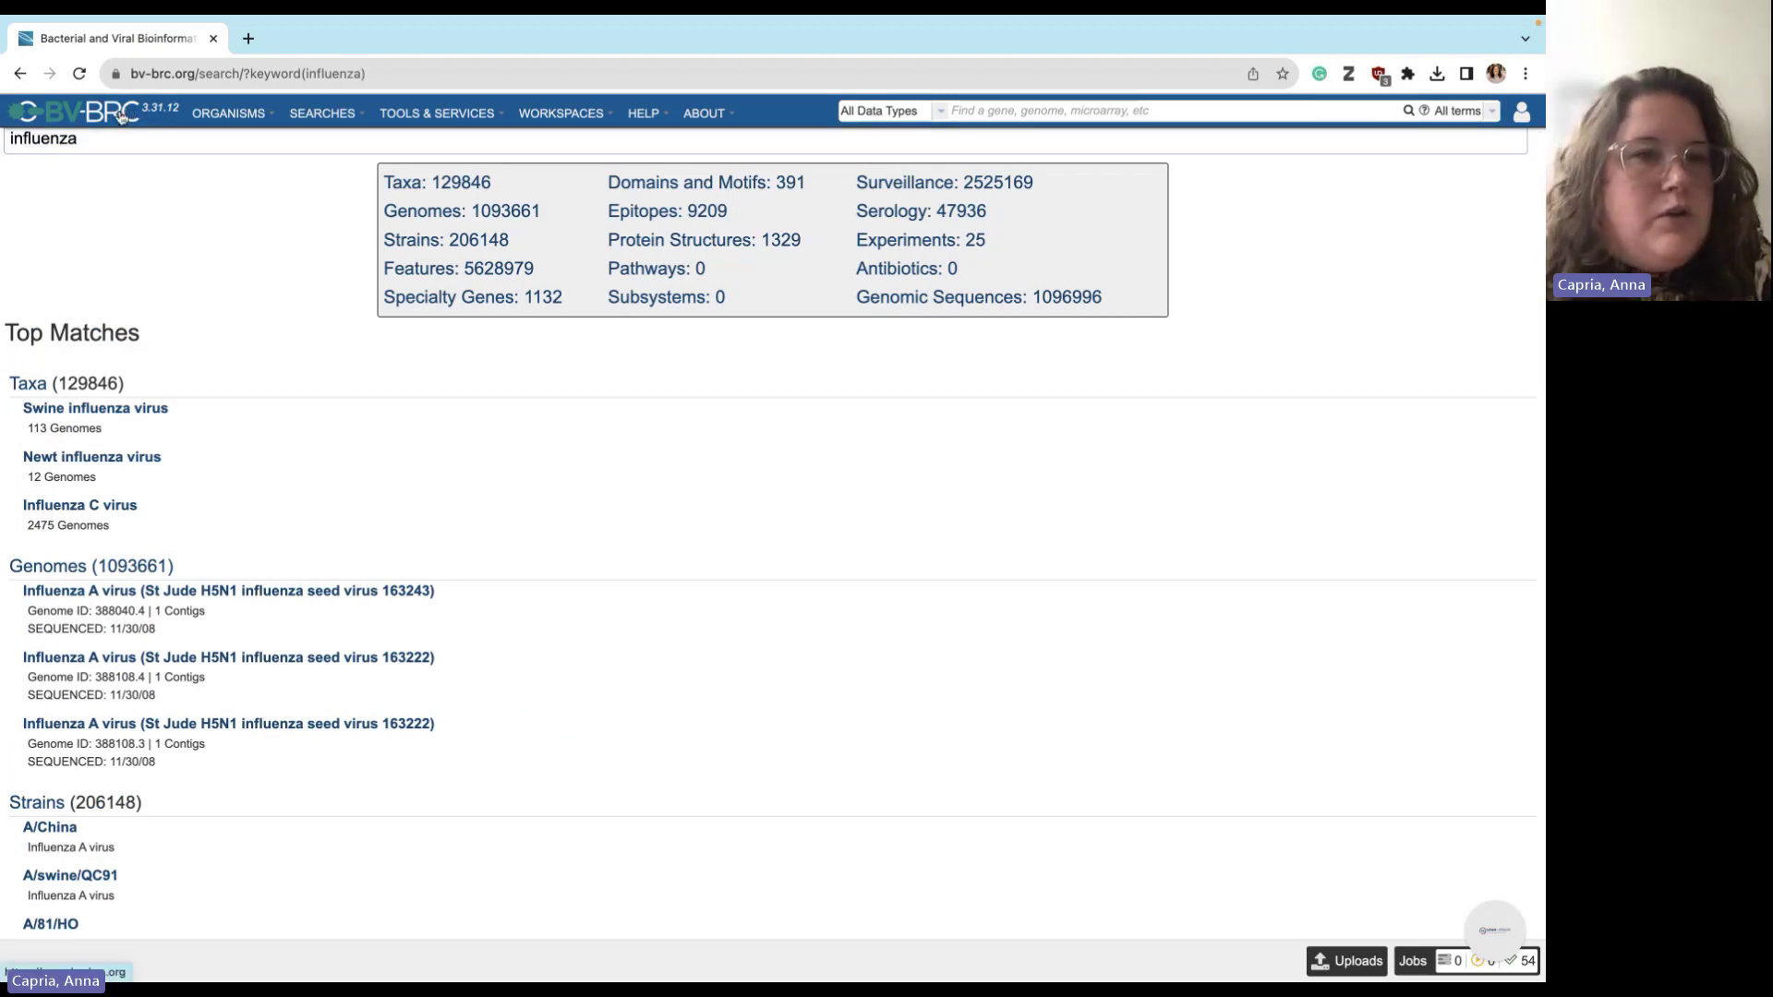
- Return to the BV-BRC home page and open the Quick Start help documentation
left_click(120, 114)
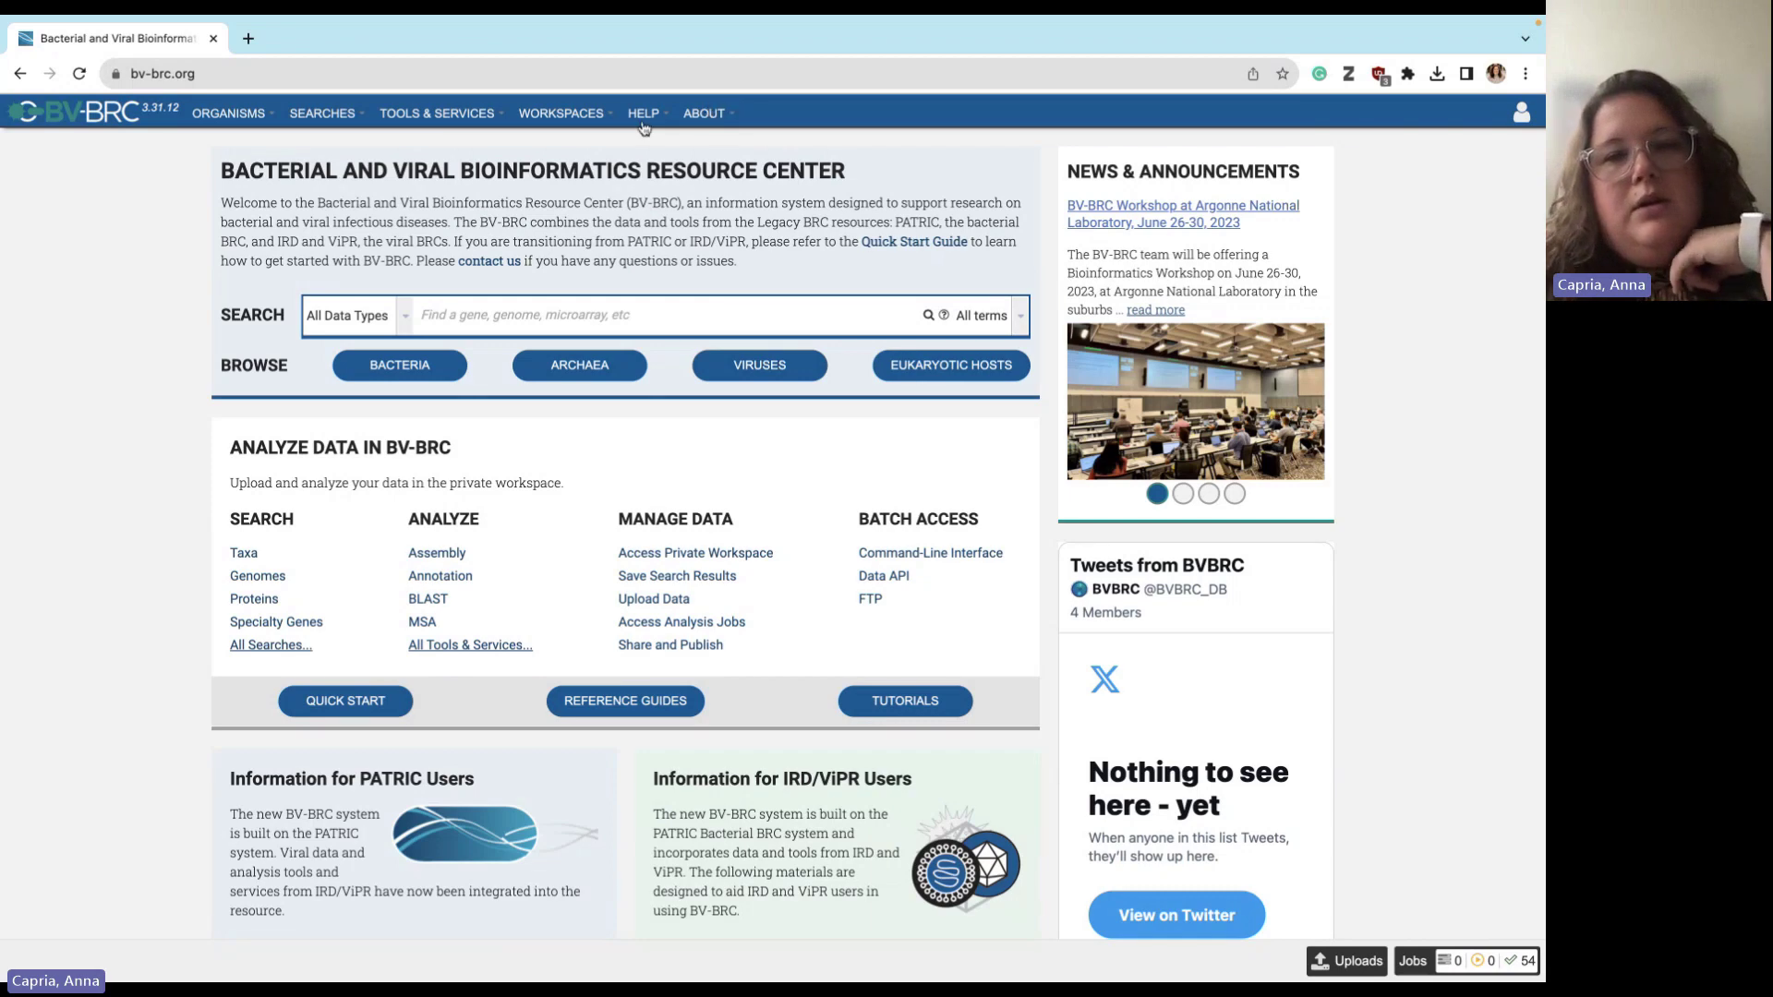
mouse_move(653, 115)
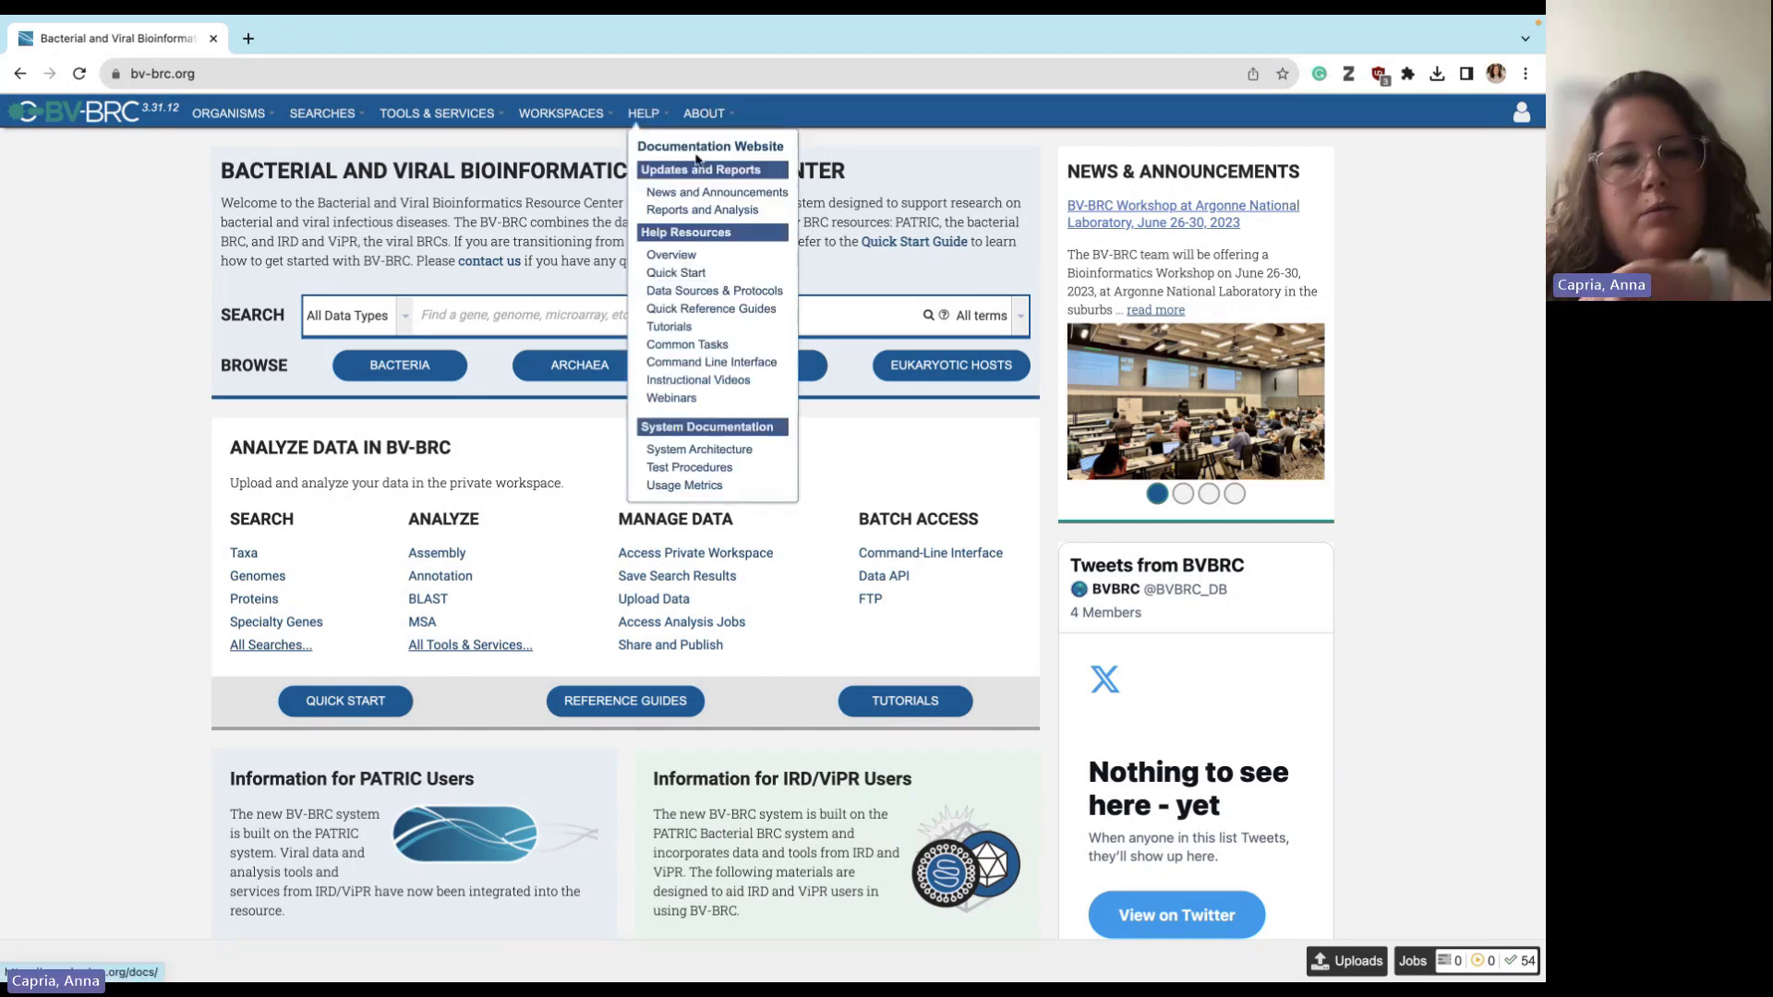
left_click(676, 273)
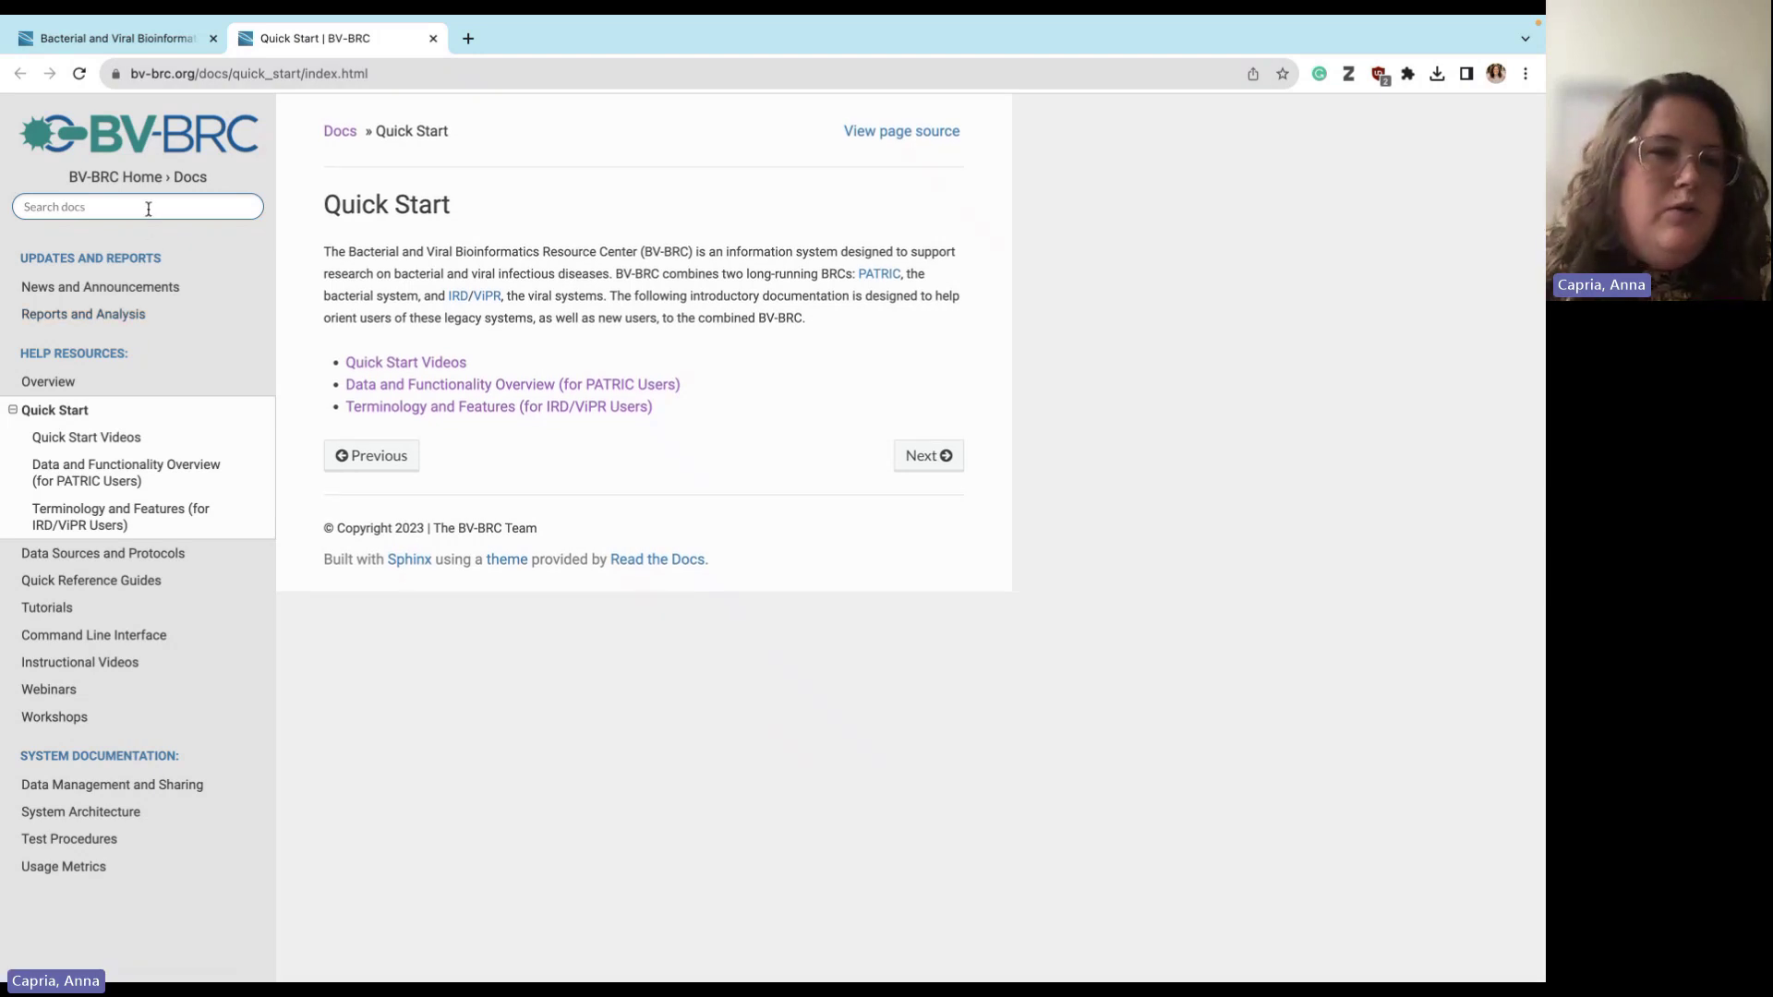
- Go back from the Quick Start page to the BV-BRC home page and browse the overview of all viruses
left_click(129, 48)
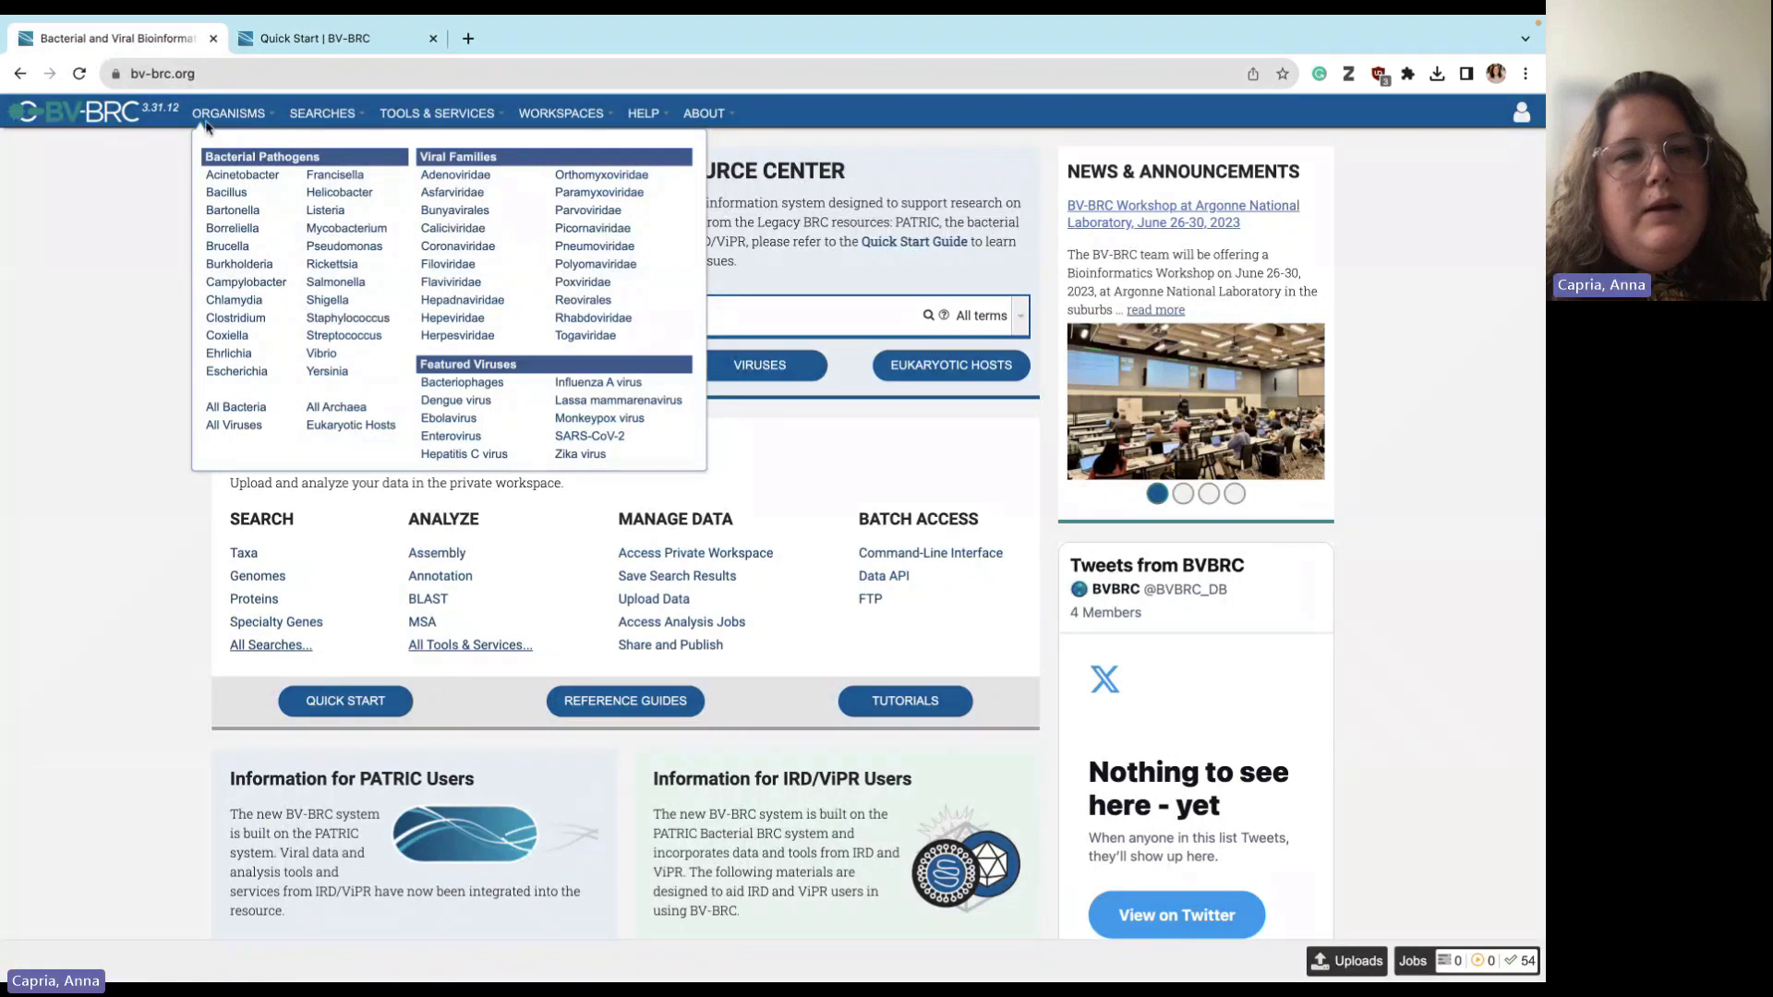
mouse_move(247, 115)
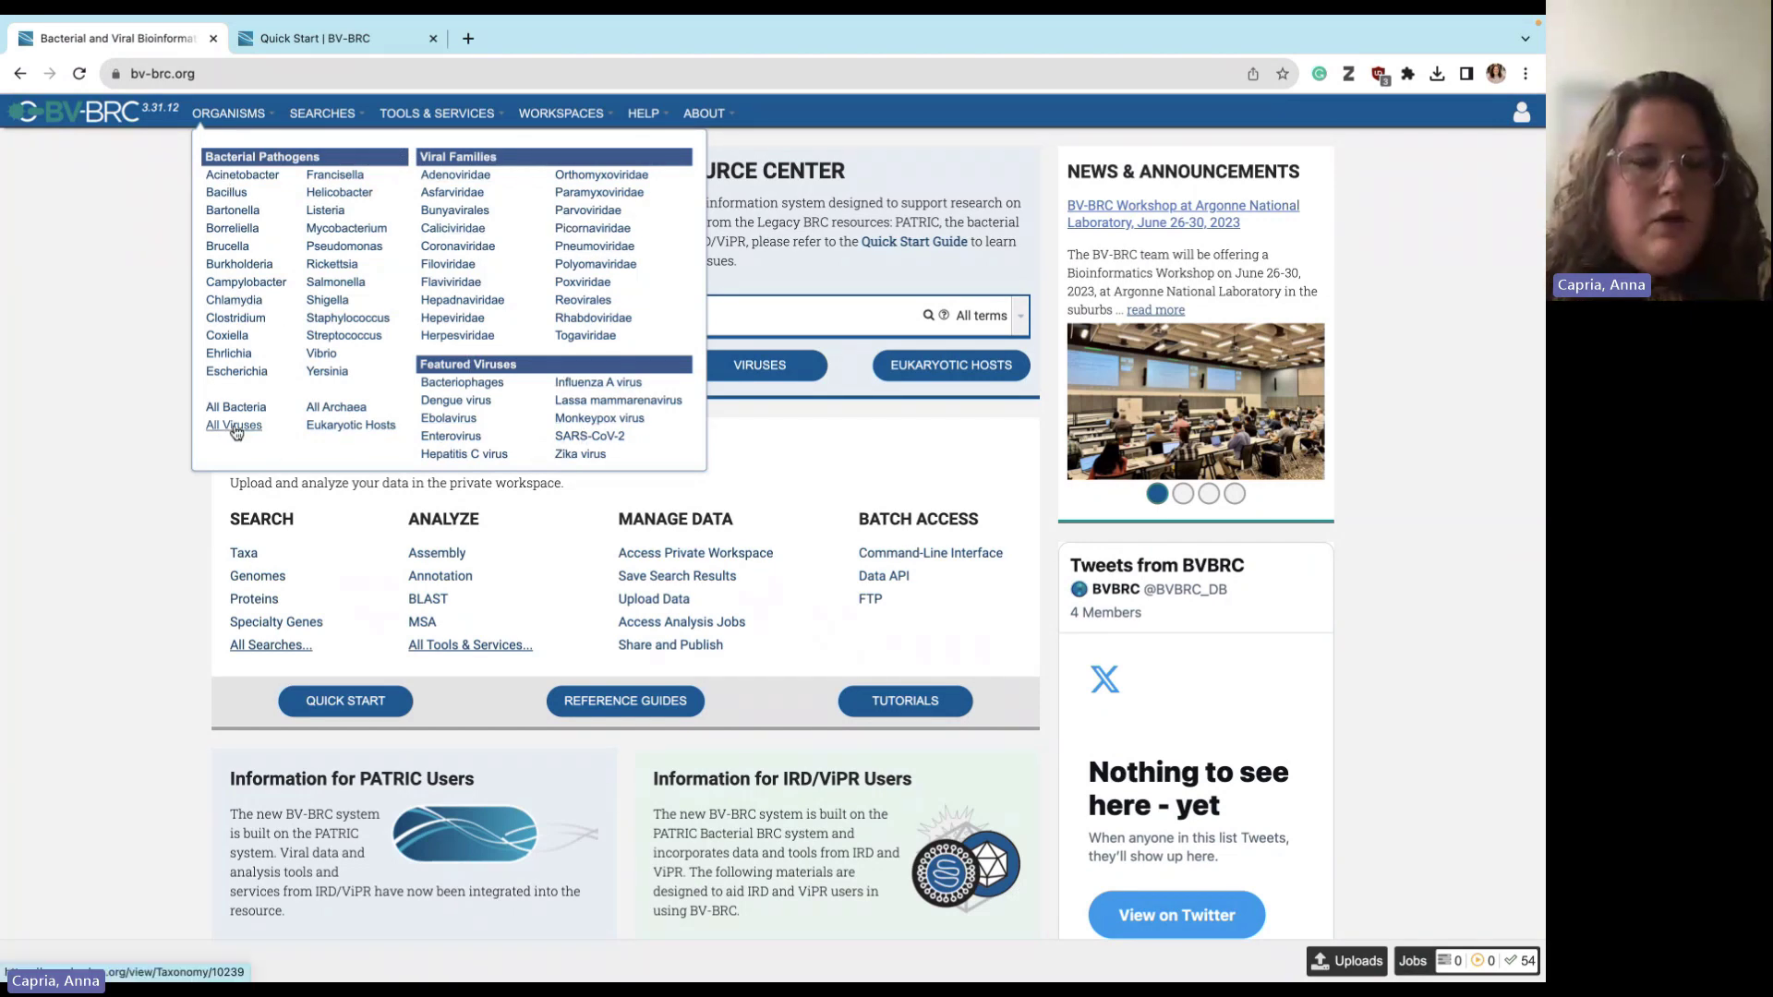
left_click(788, 369)
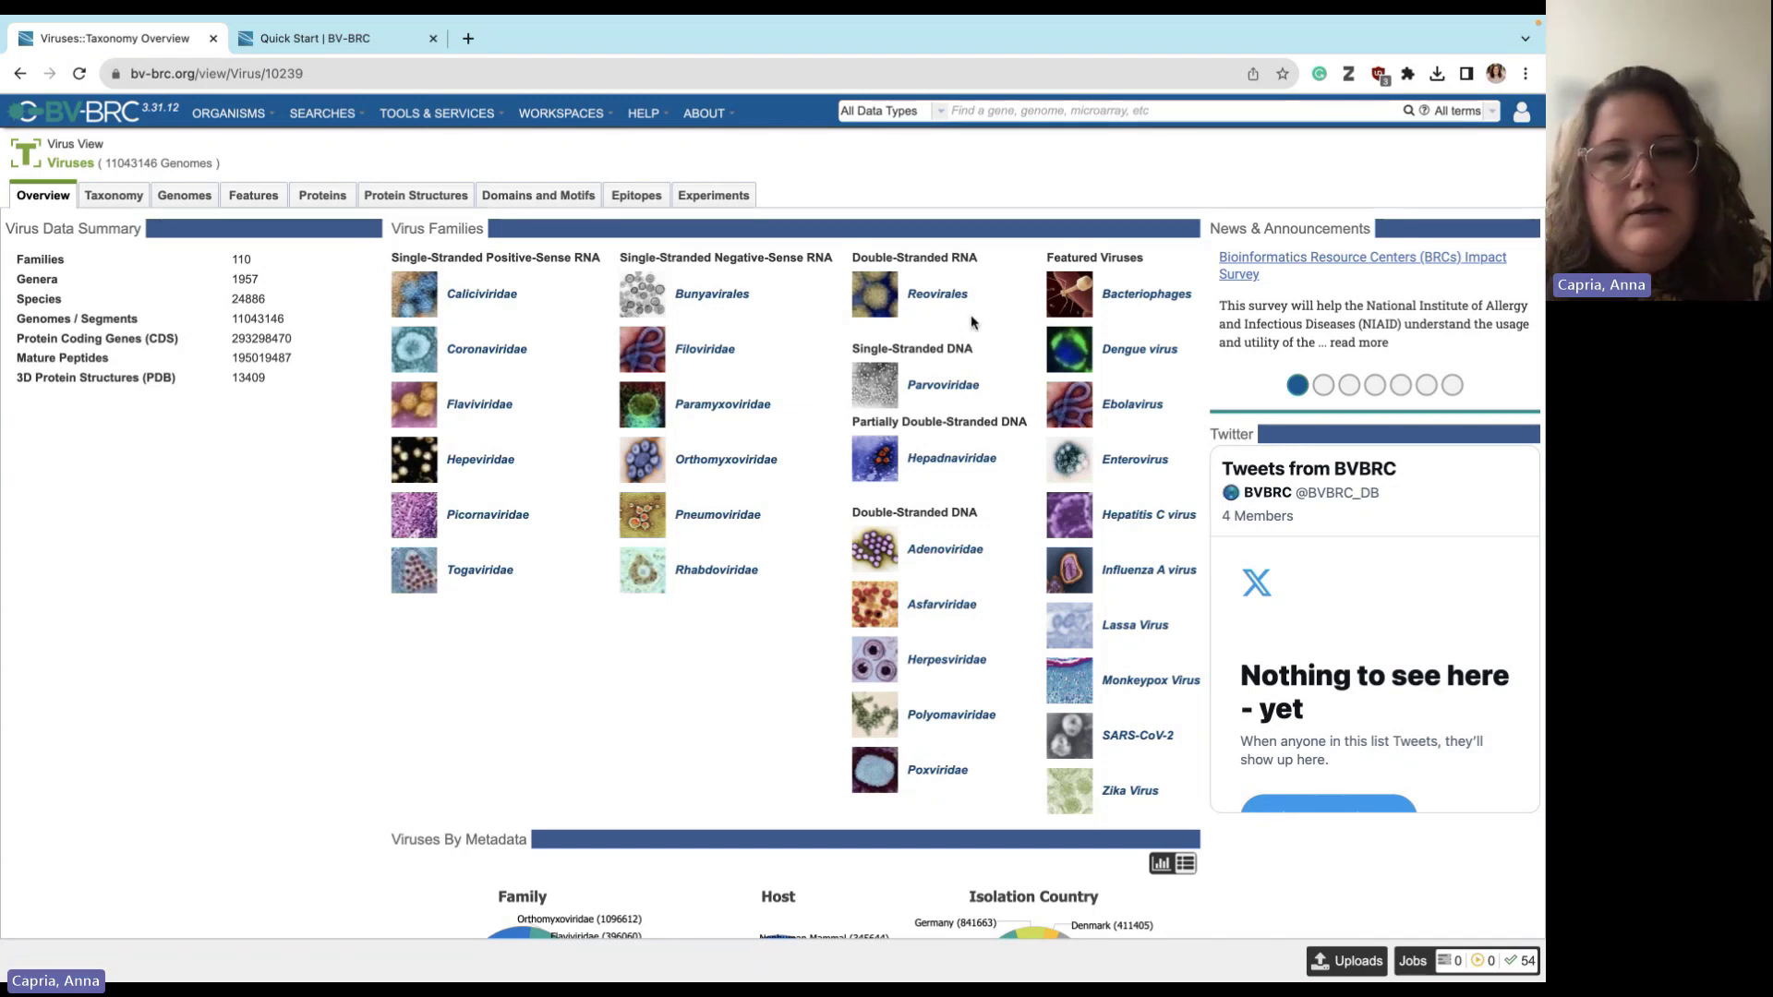
scroll(971, 322, "right", 1)
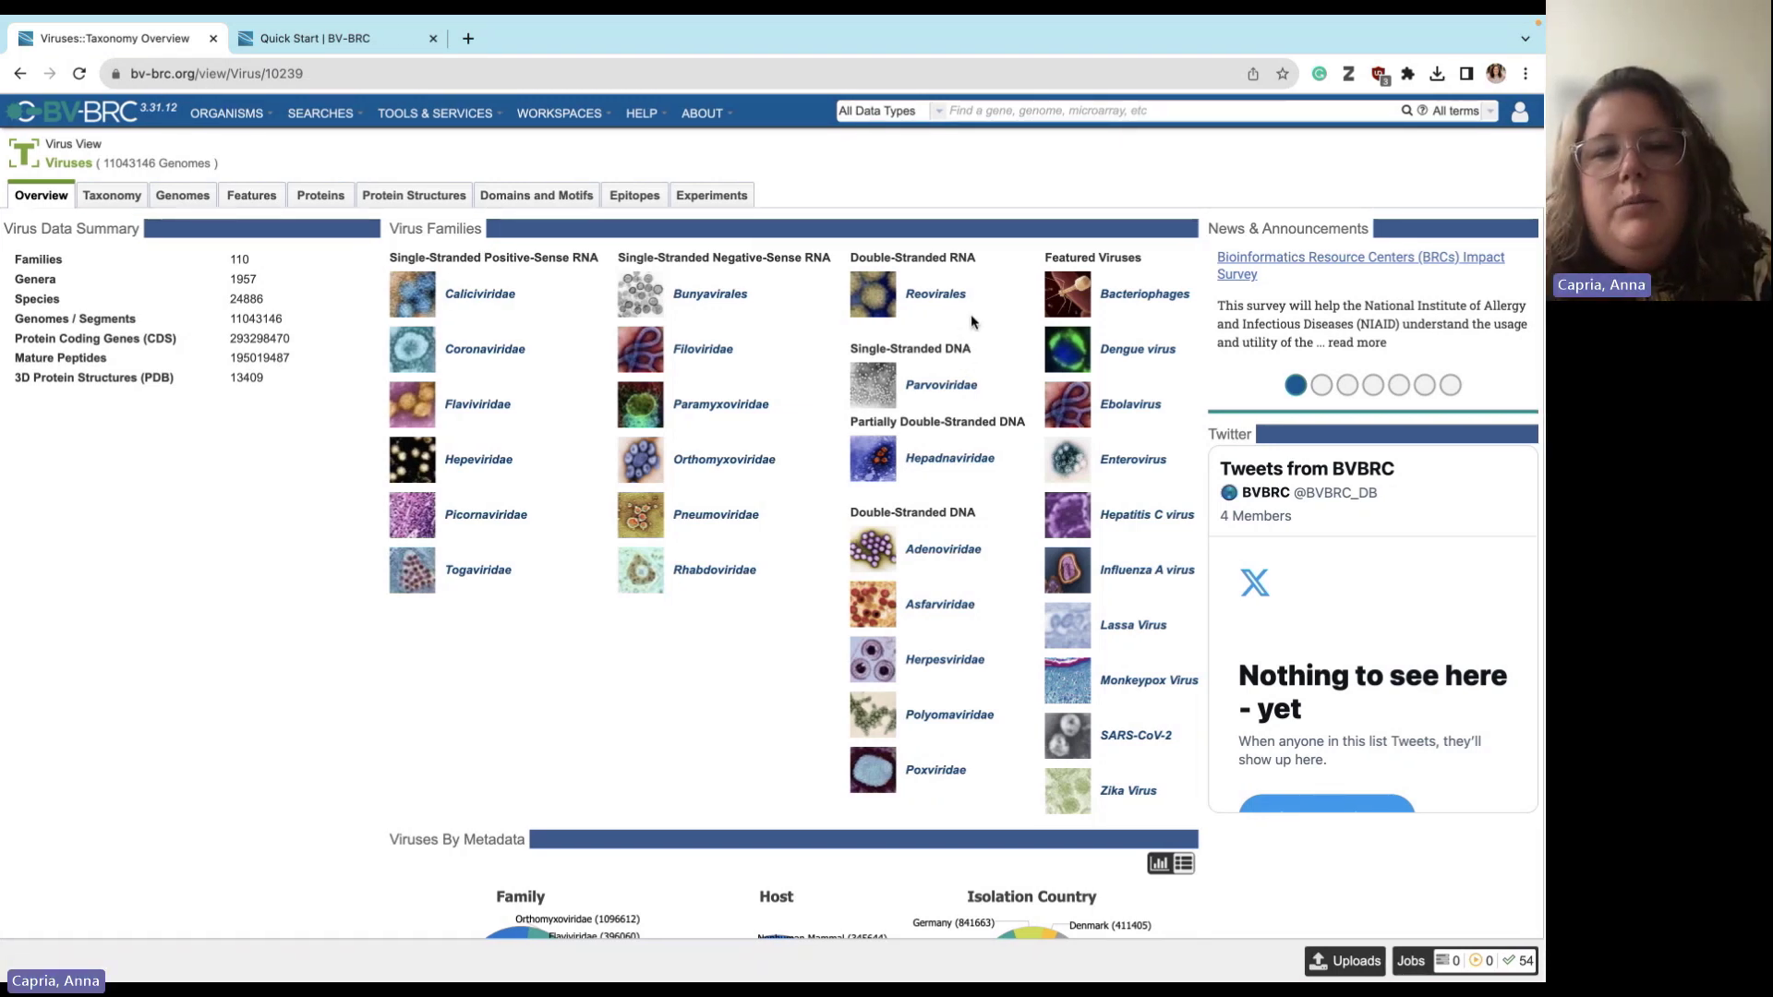
scroll(971, 322, "left", 1)
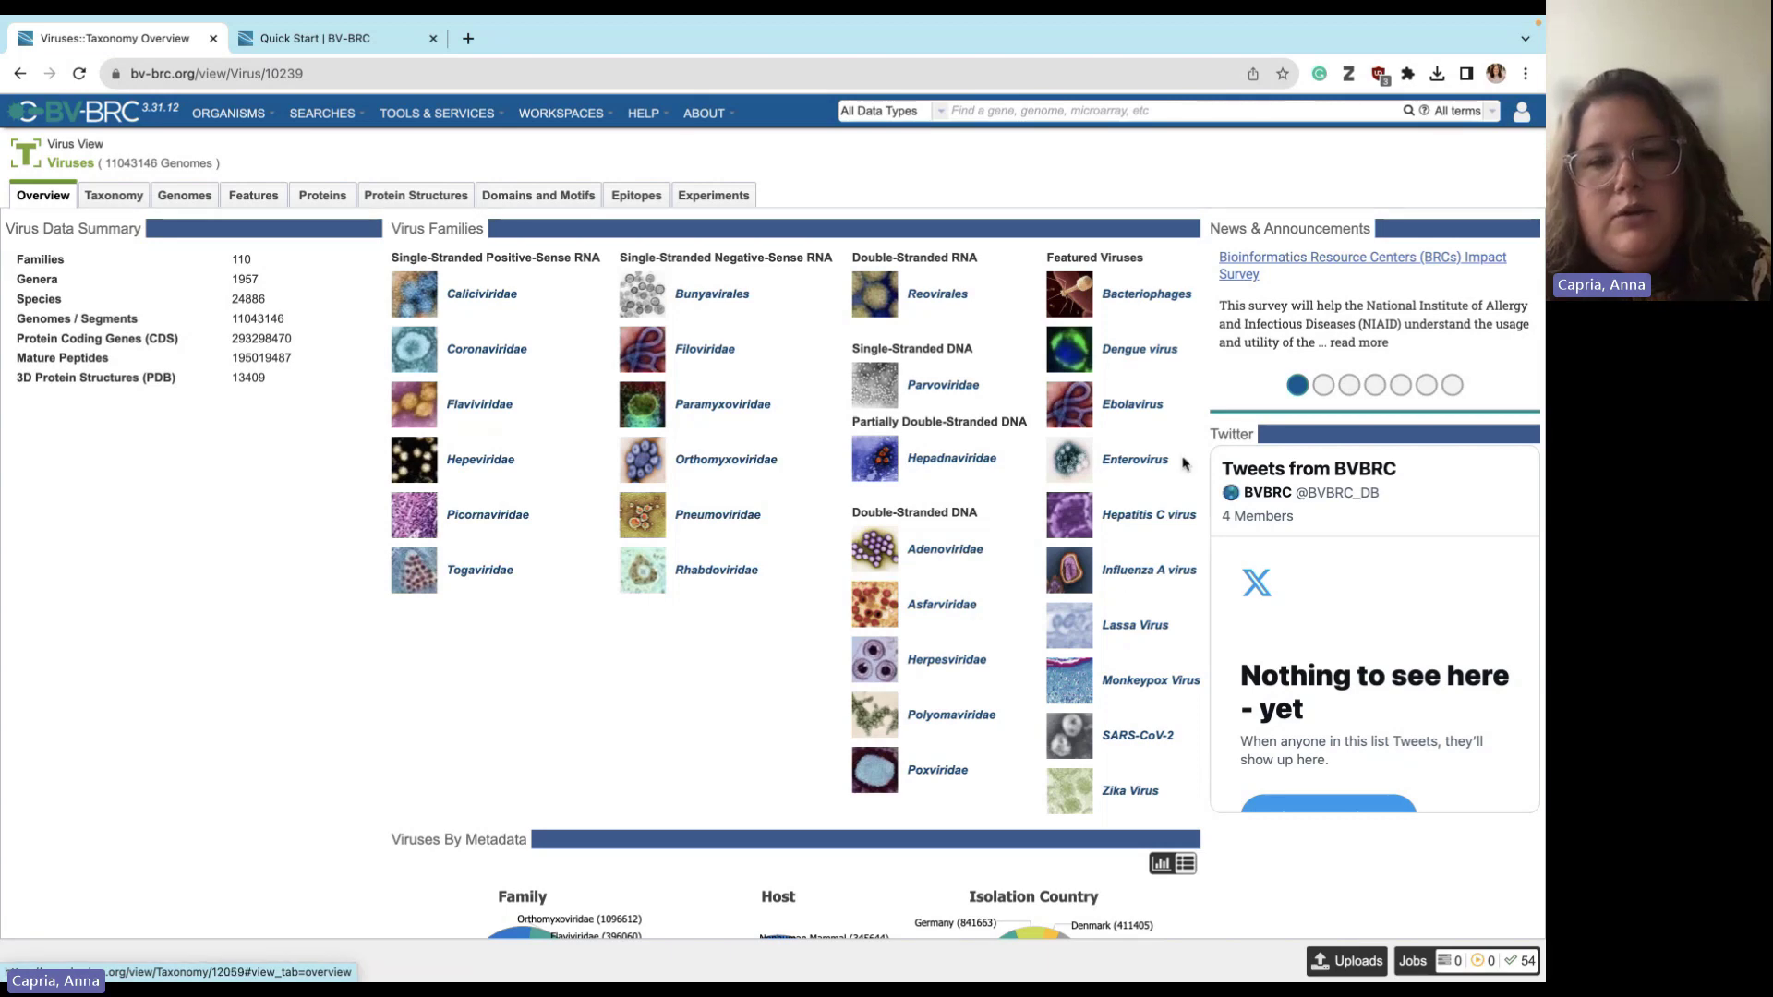
- Open the featured Ebolavirus taxon, inspecting the genus entry in its taxonomy tree and its genome list
left_click(1137, 411)
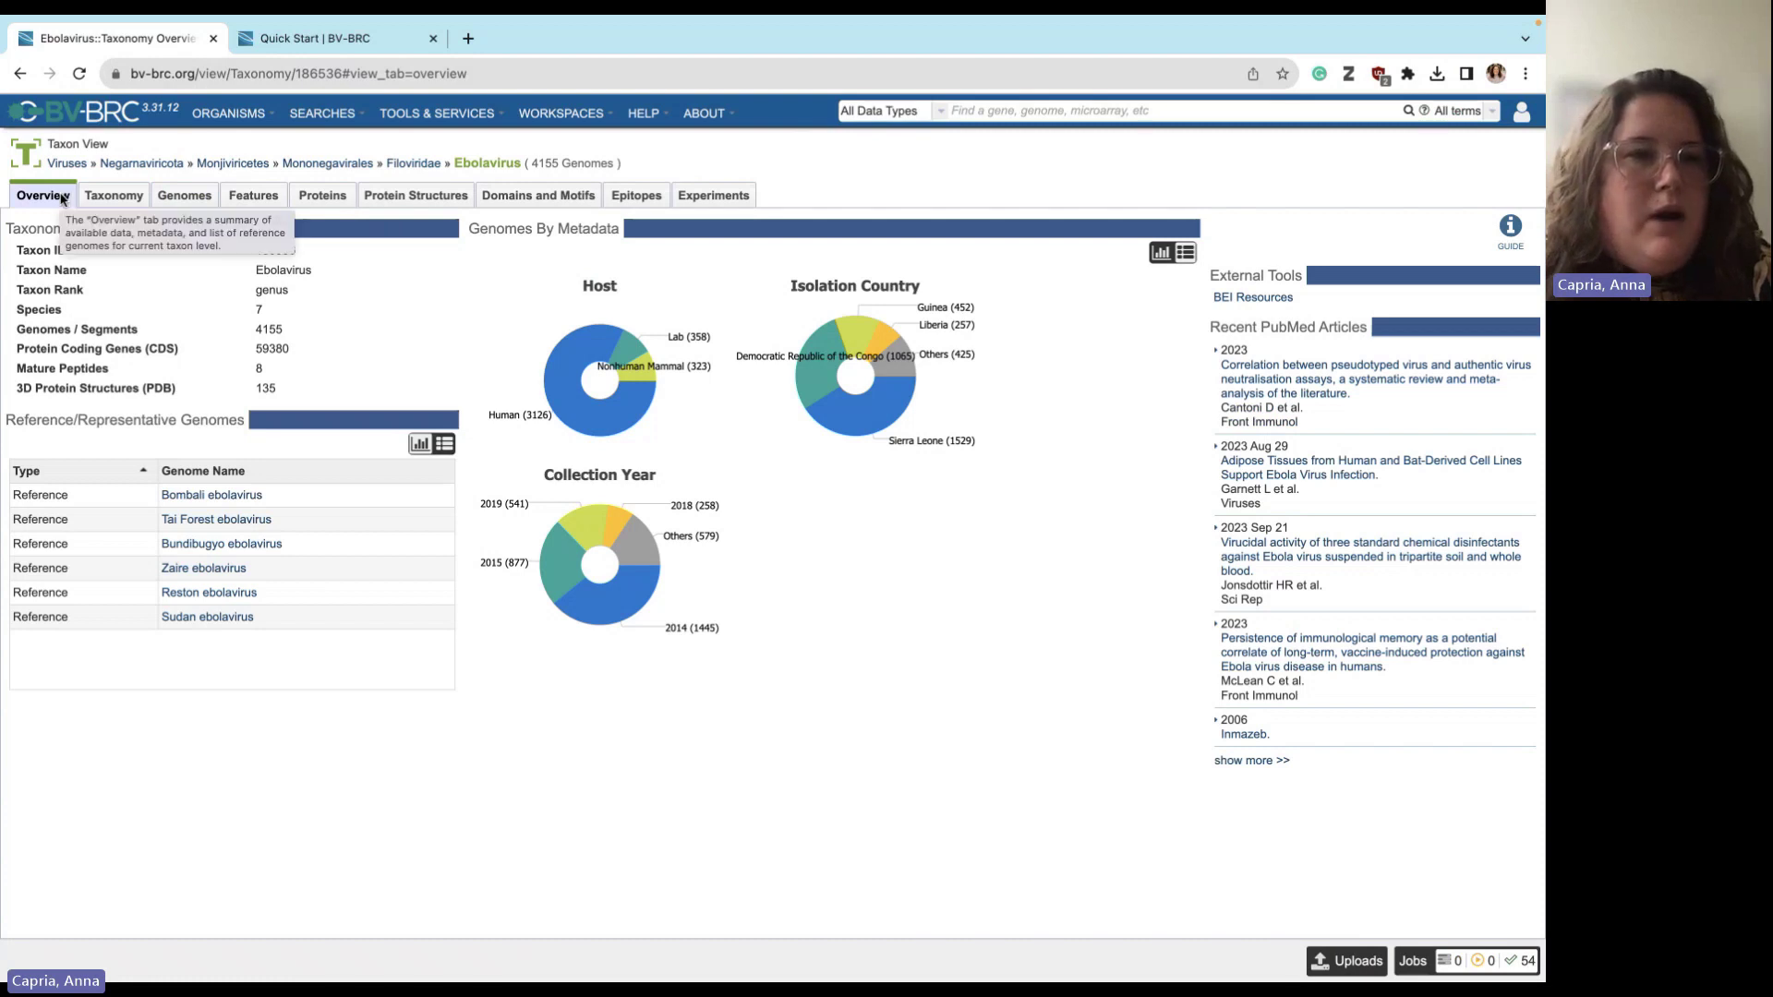
left_click(114, 196)
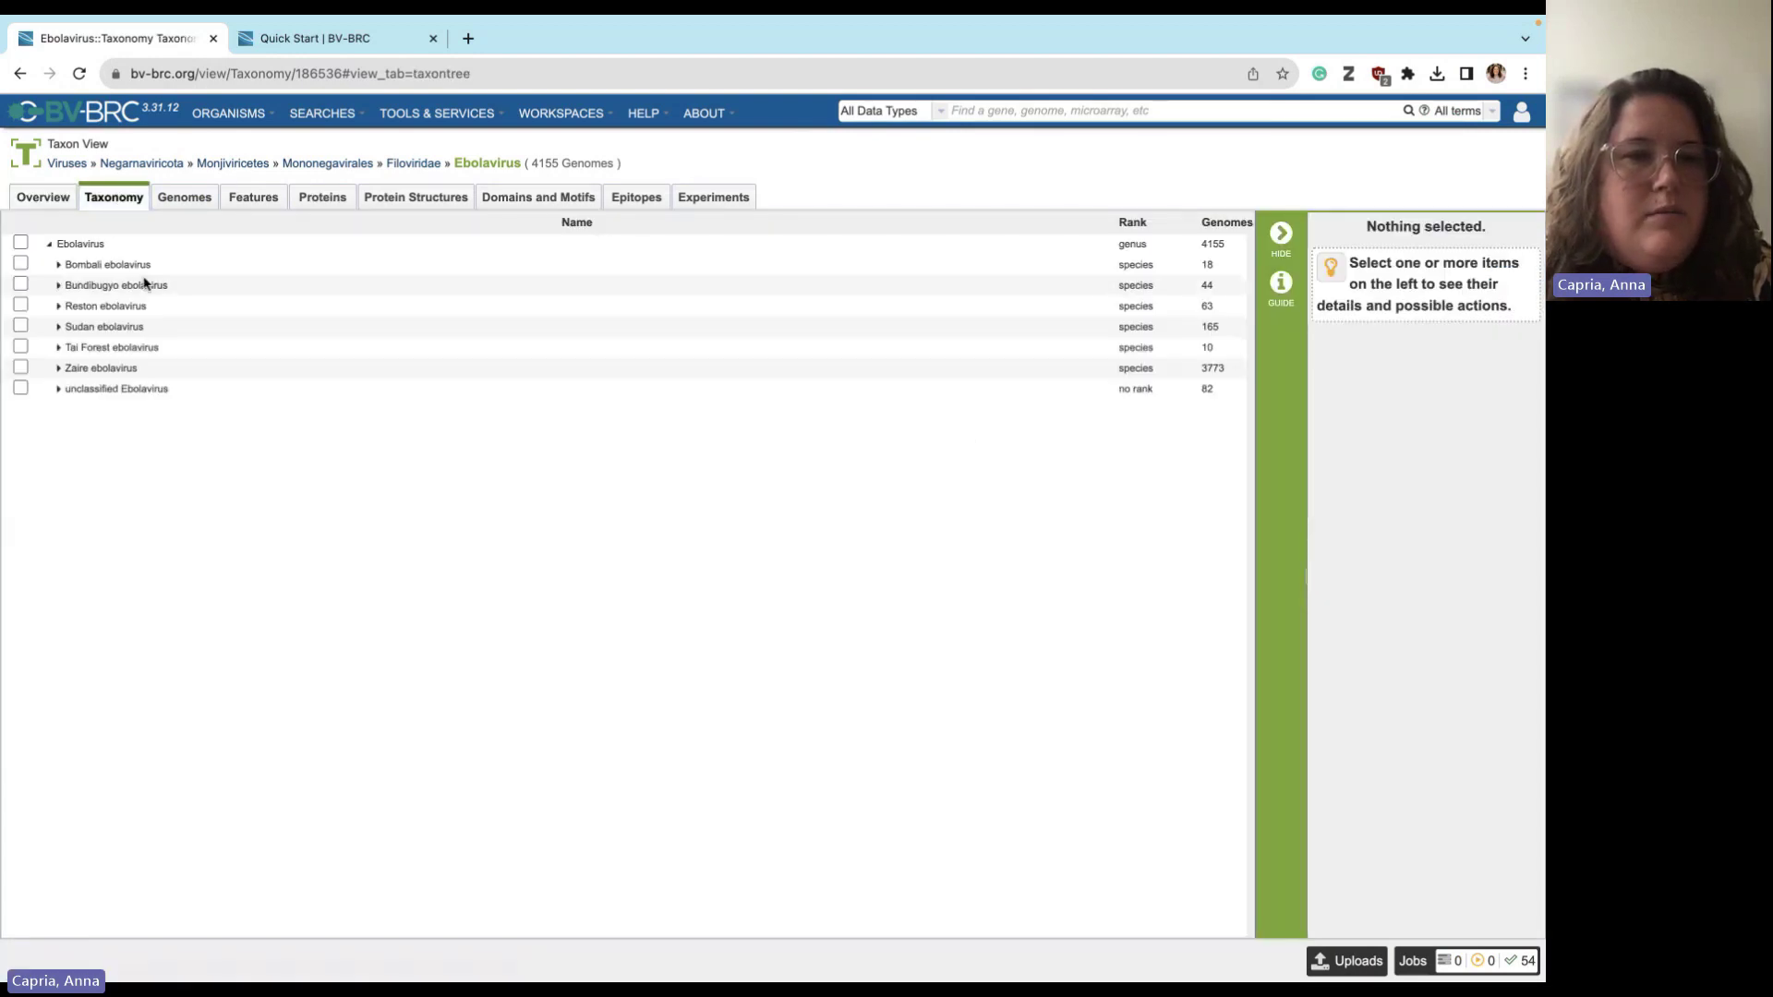
left_click(60, 245)
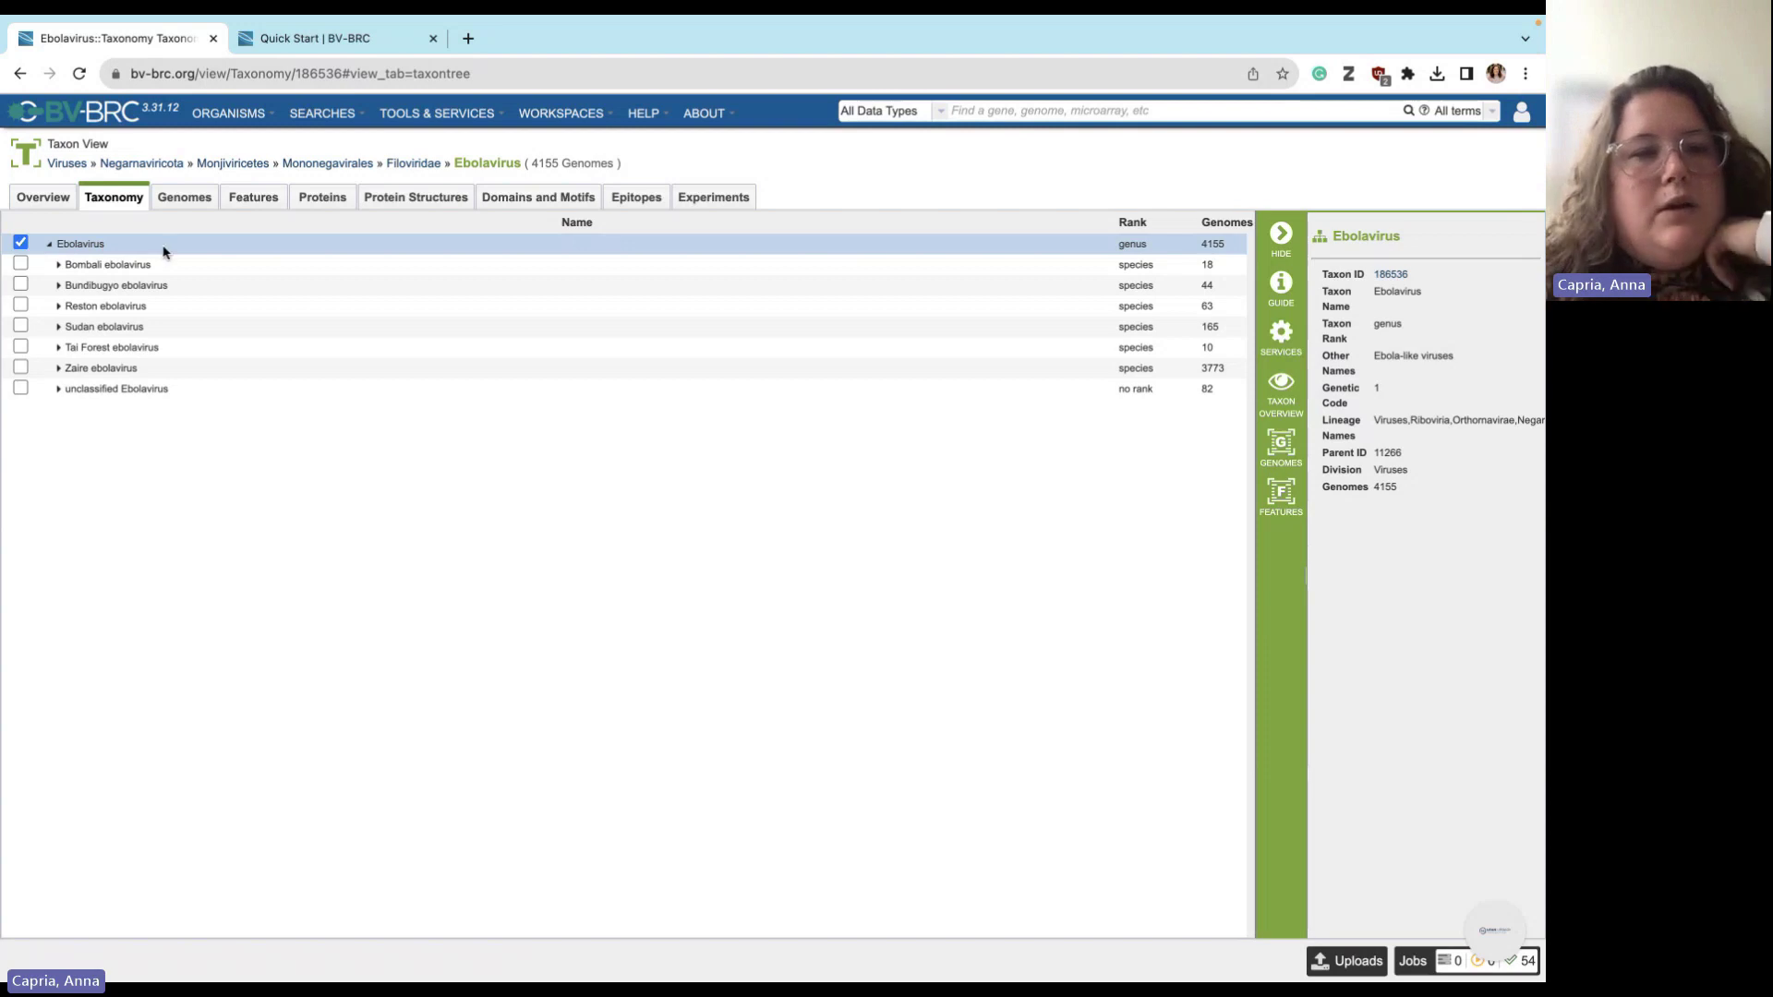
left_click(186, 197)
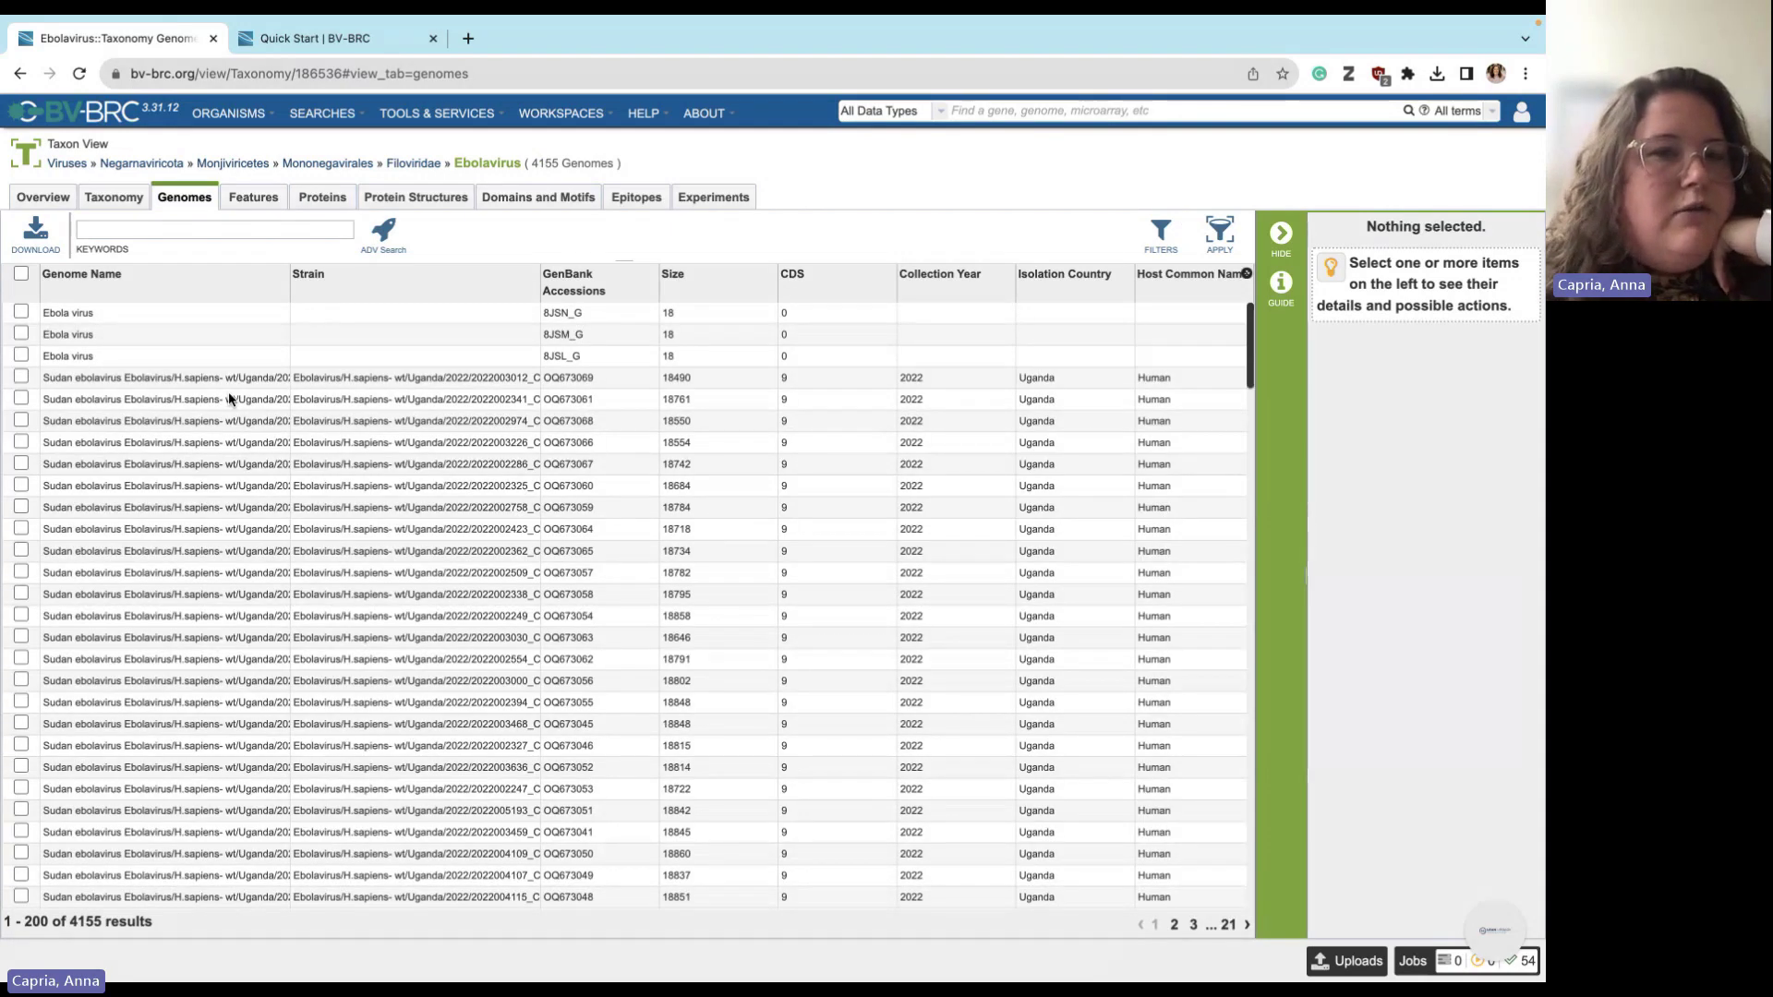
- Inspect the details of the first Bombali ebolavirus nucleoprotein in the Ebolavirus features and of the ssGP entry in its proteins
left_click(267, 200)
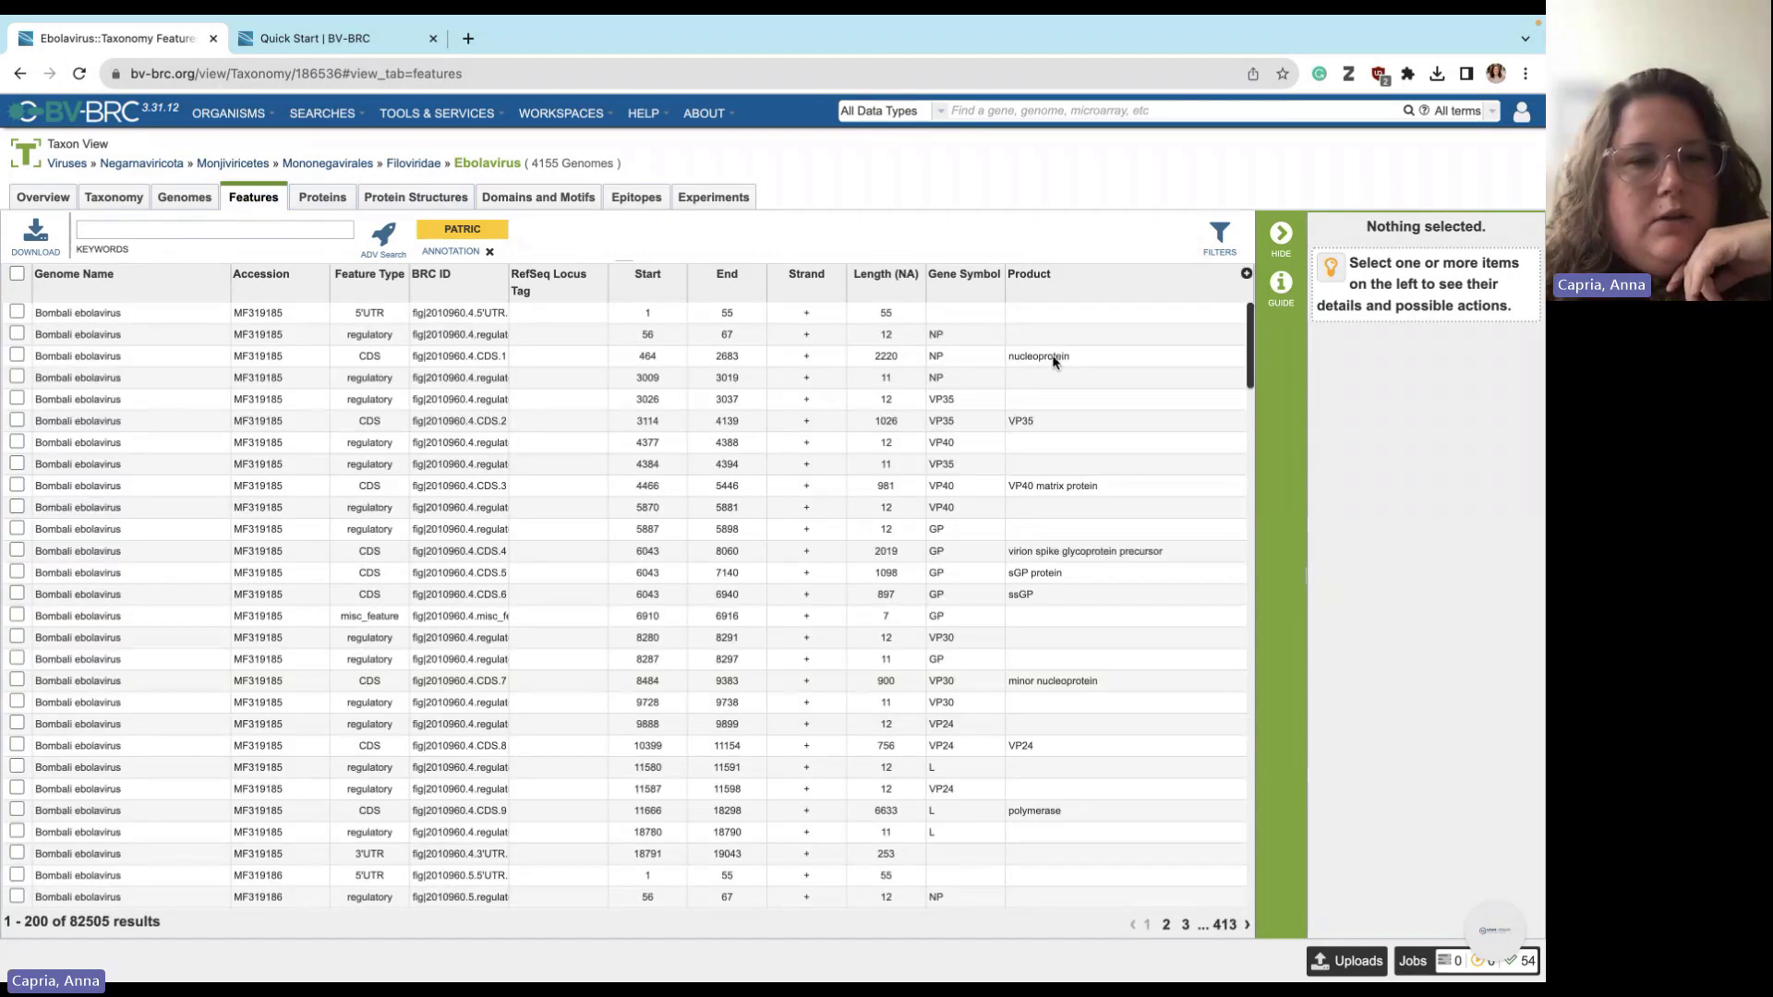
left_click(1053, 362)
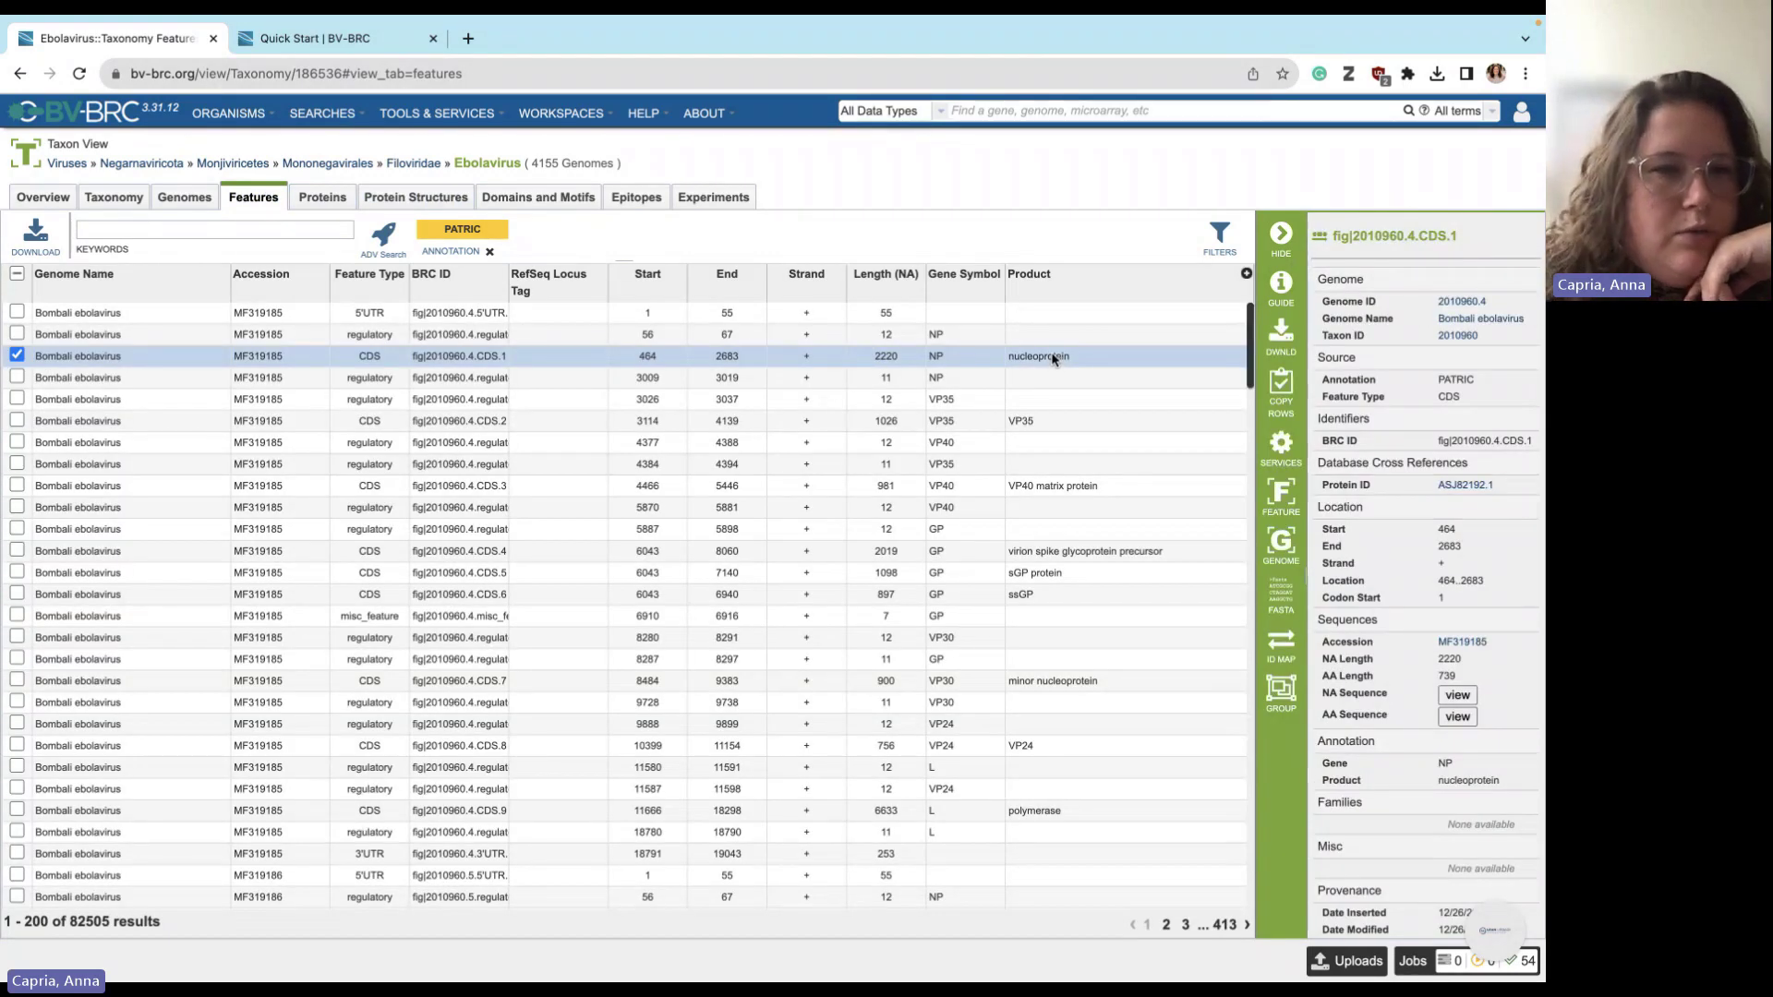
left_click(332, 205)
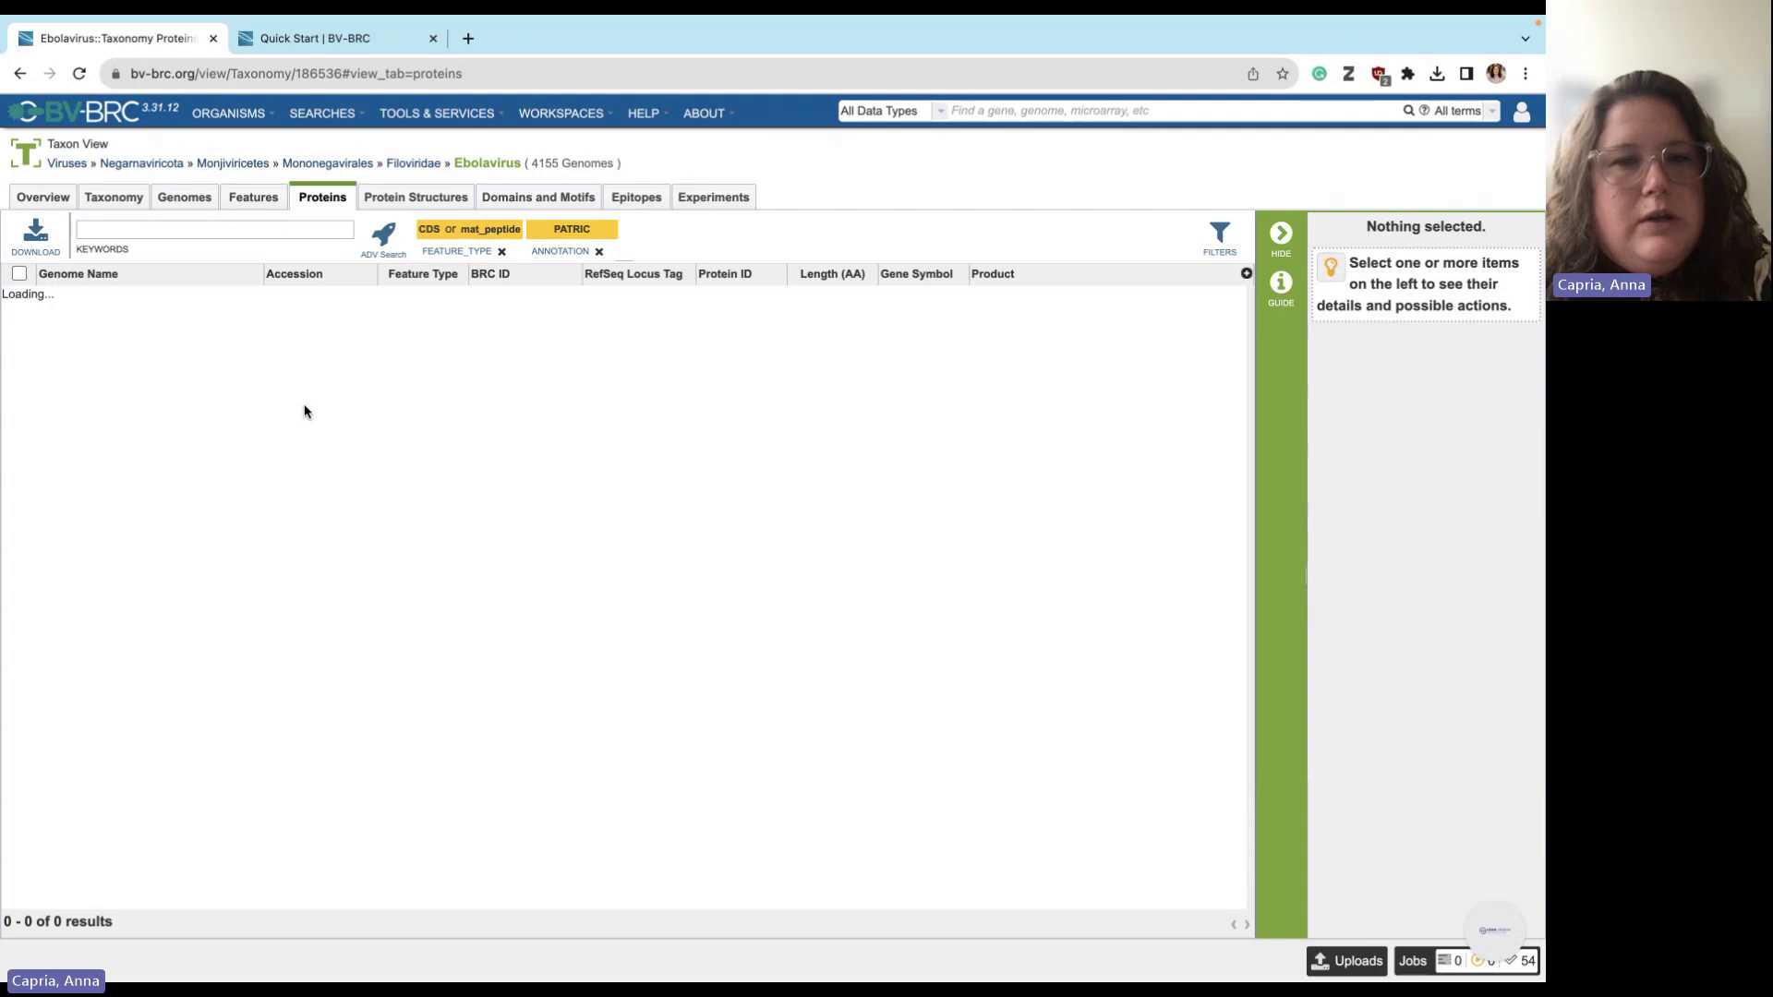
left_click(314, 362)
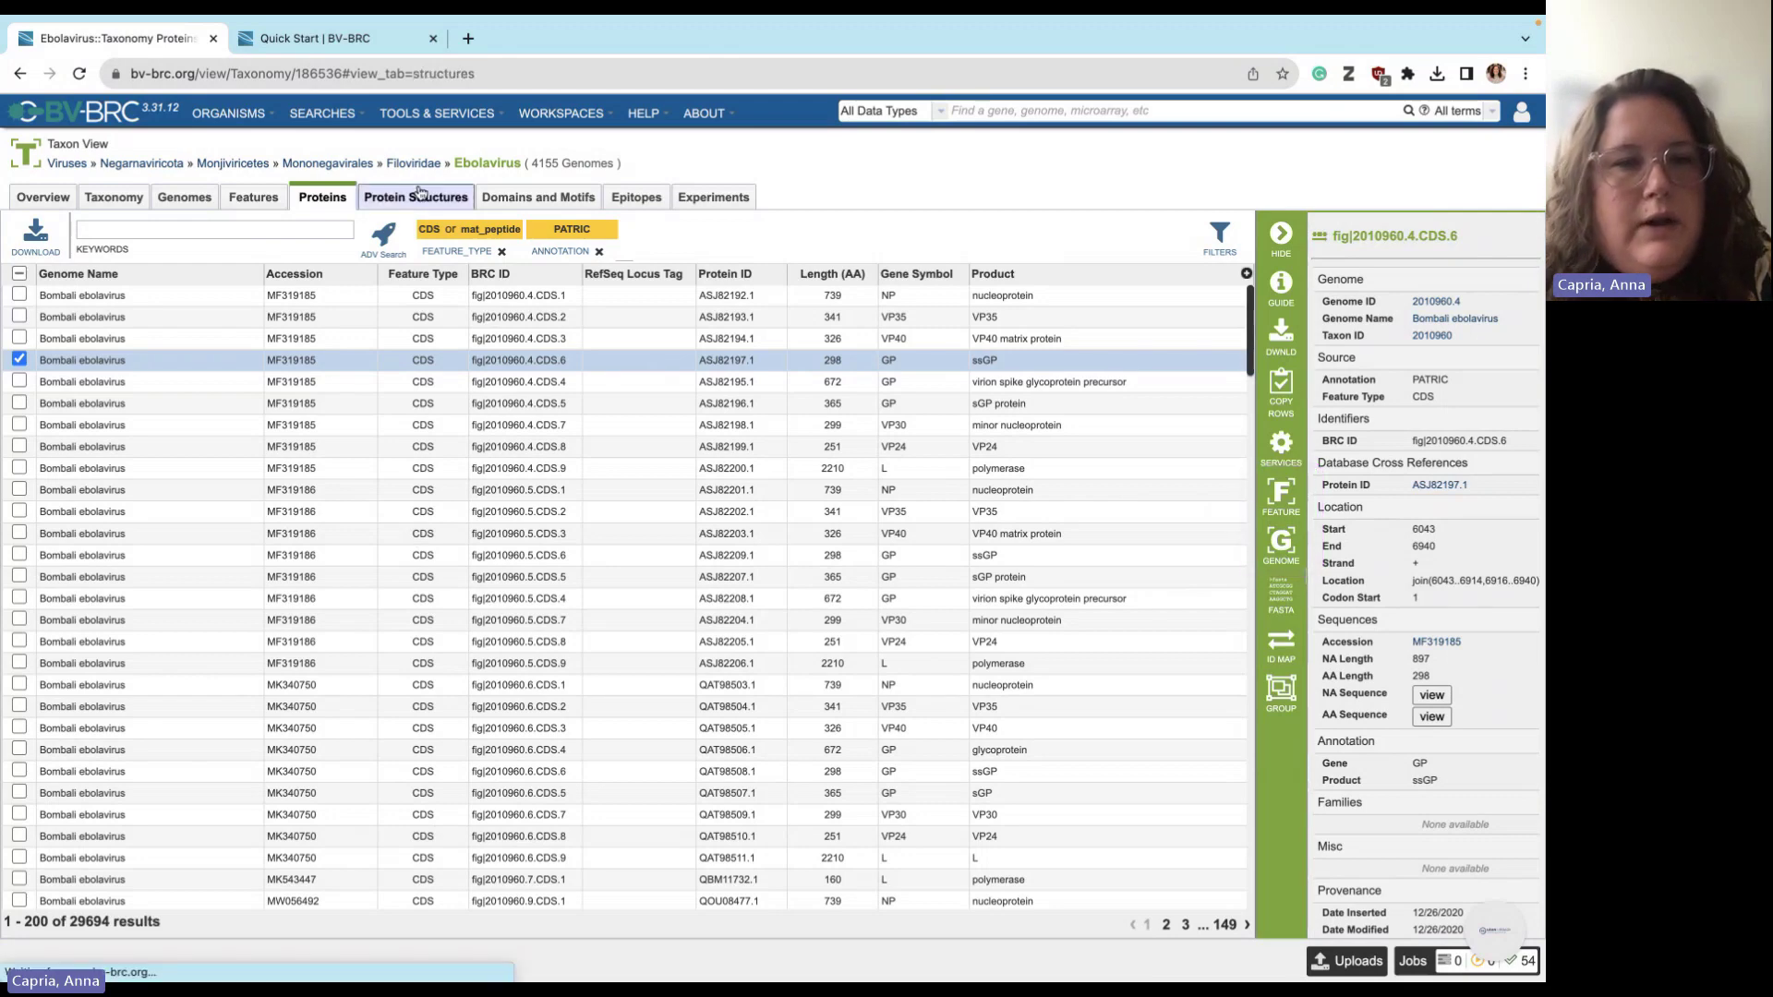
- Open the Ebolavirus protein structure 4ZTG in the structure view and inspect its 3D model from another angle and closer up
left_click(421, 195)
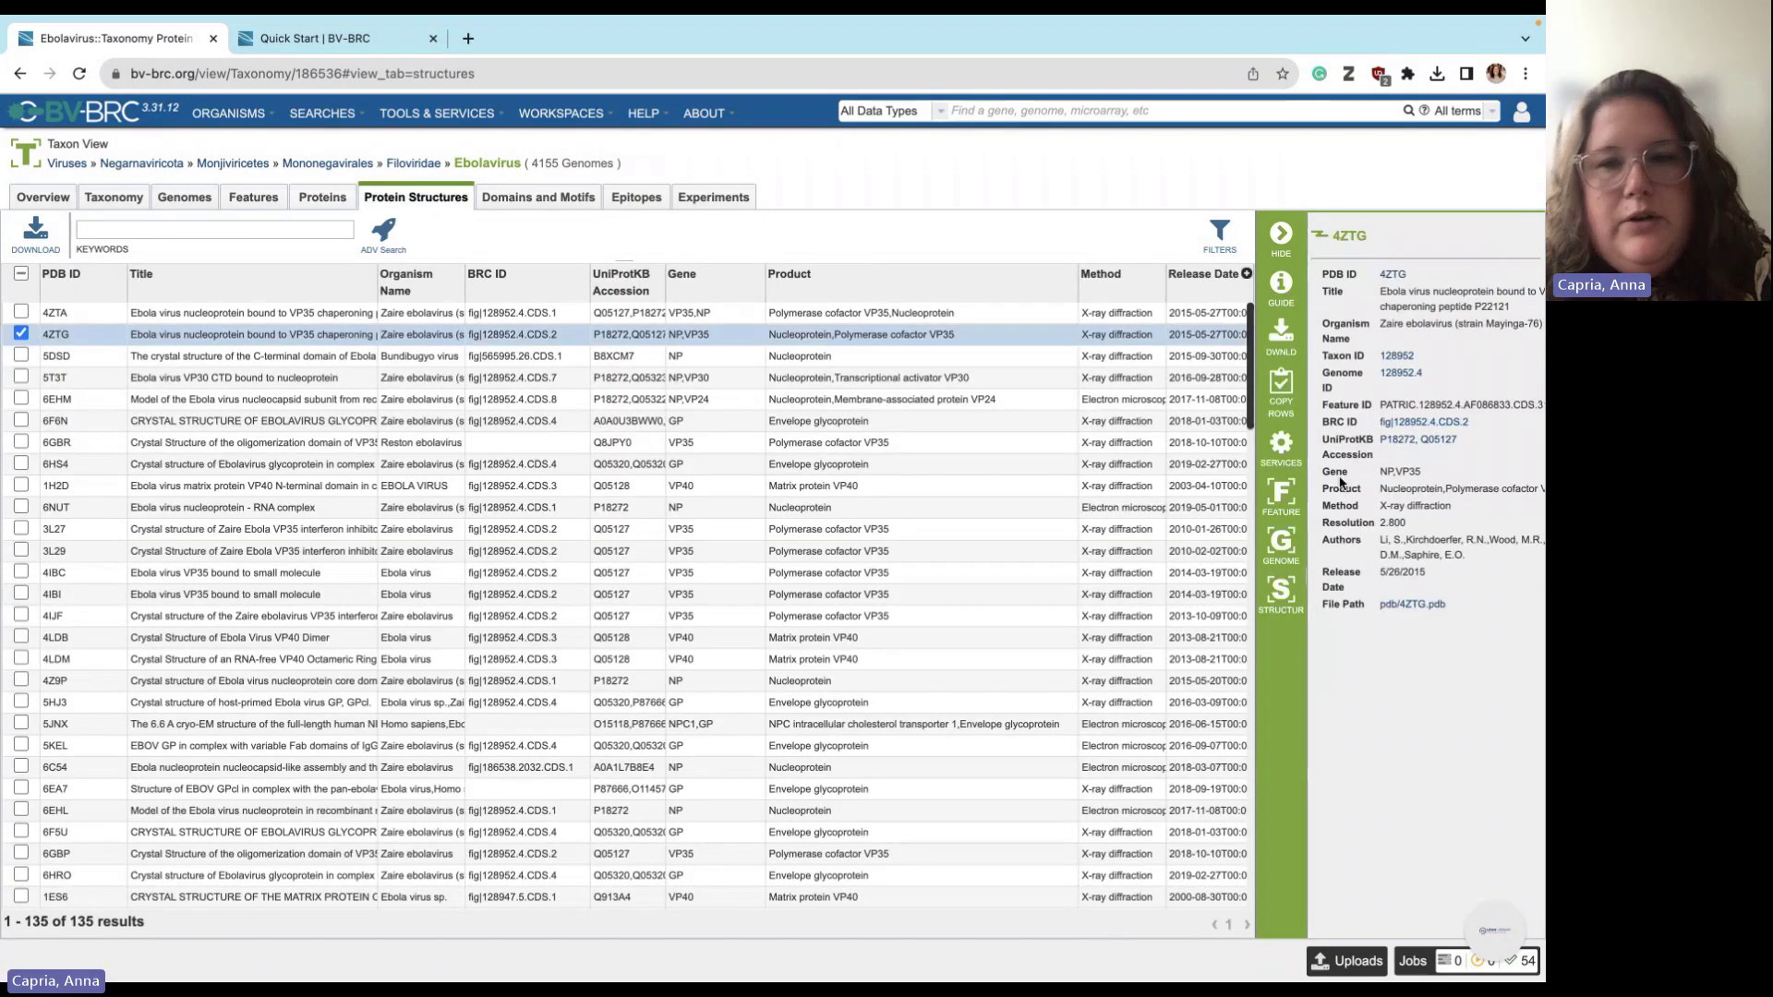
left_click(1274, 604)
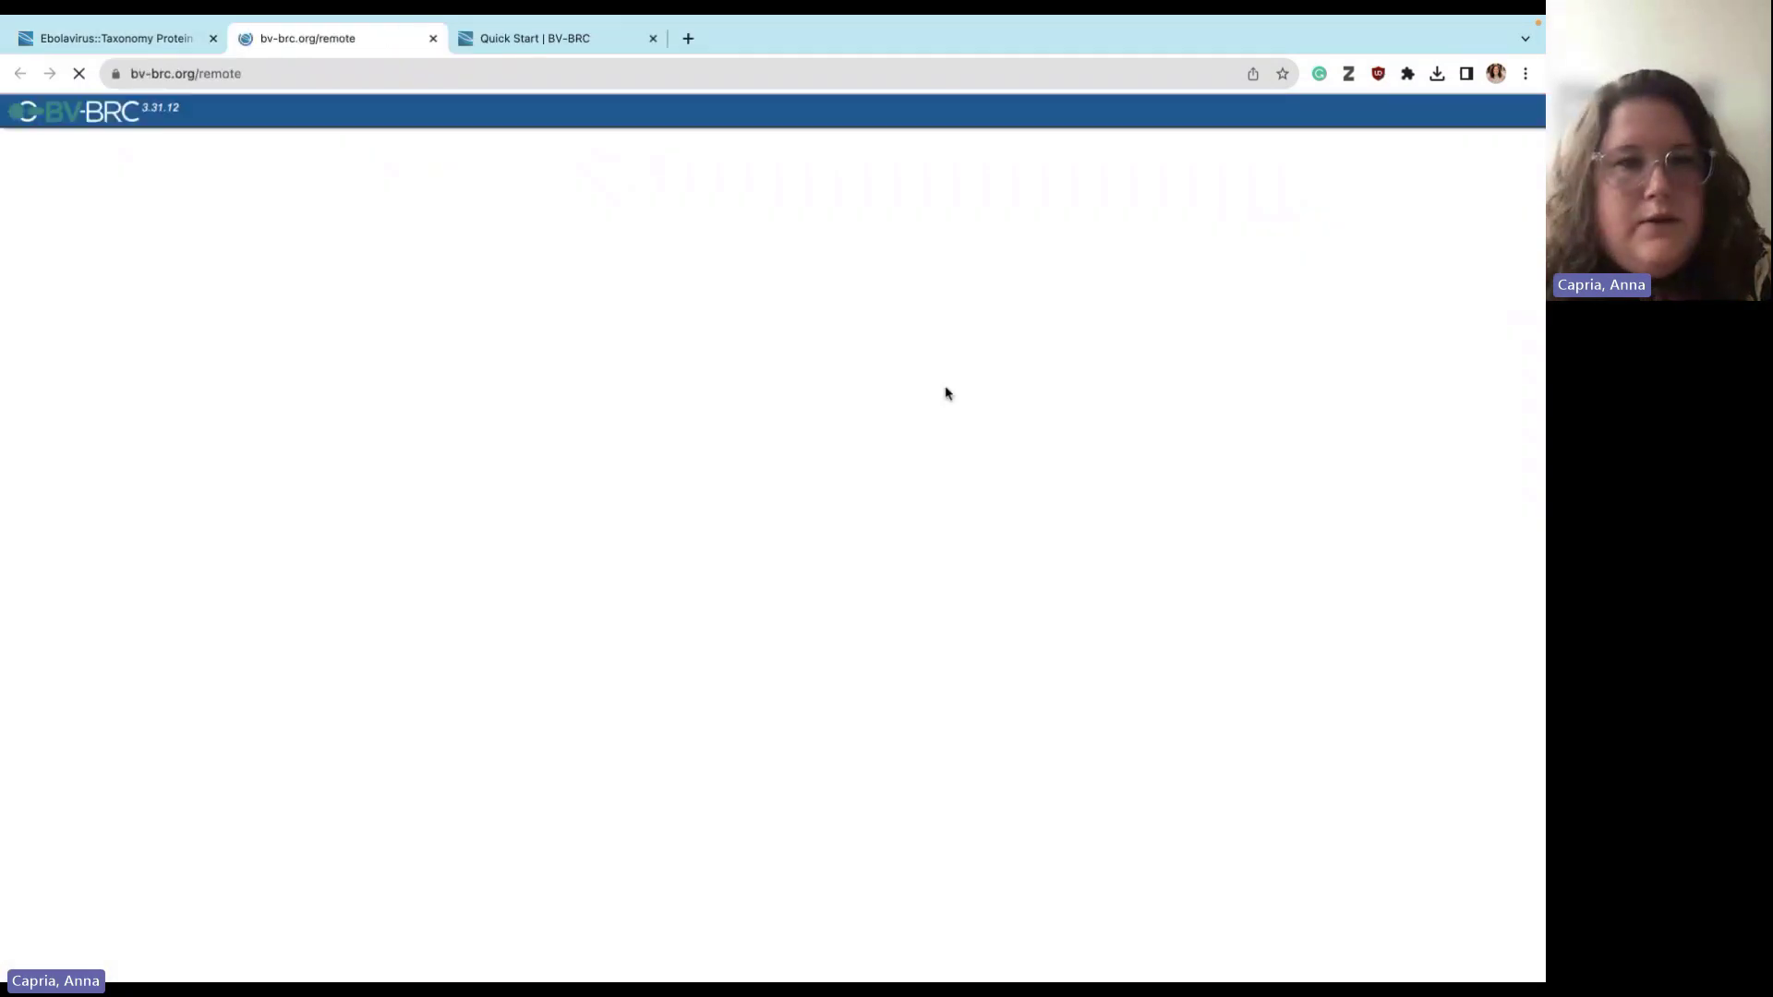
left_click(196, 38)
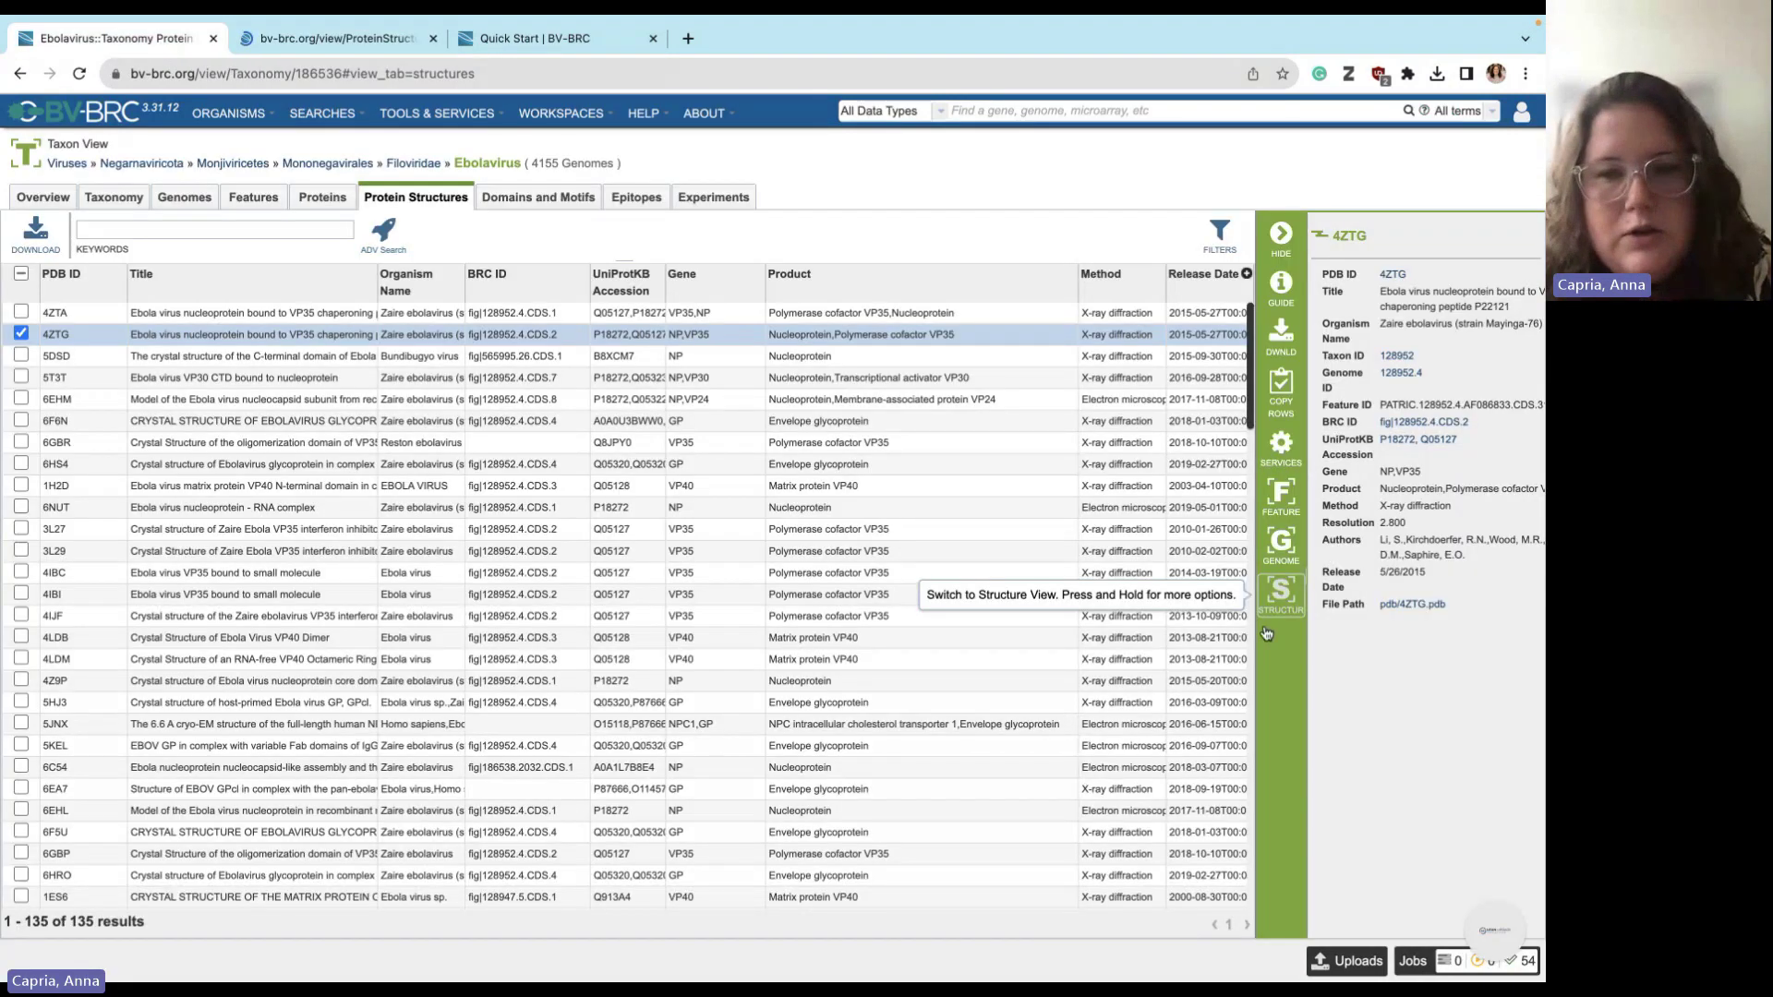
left_click(337, 37)
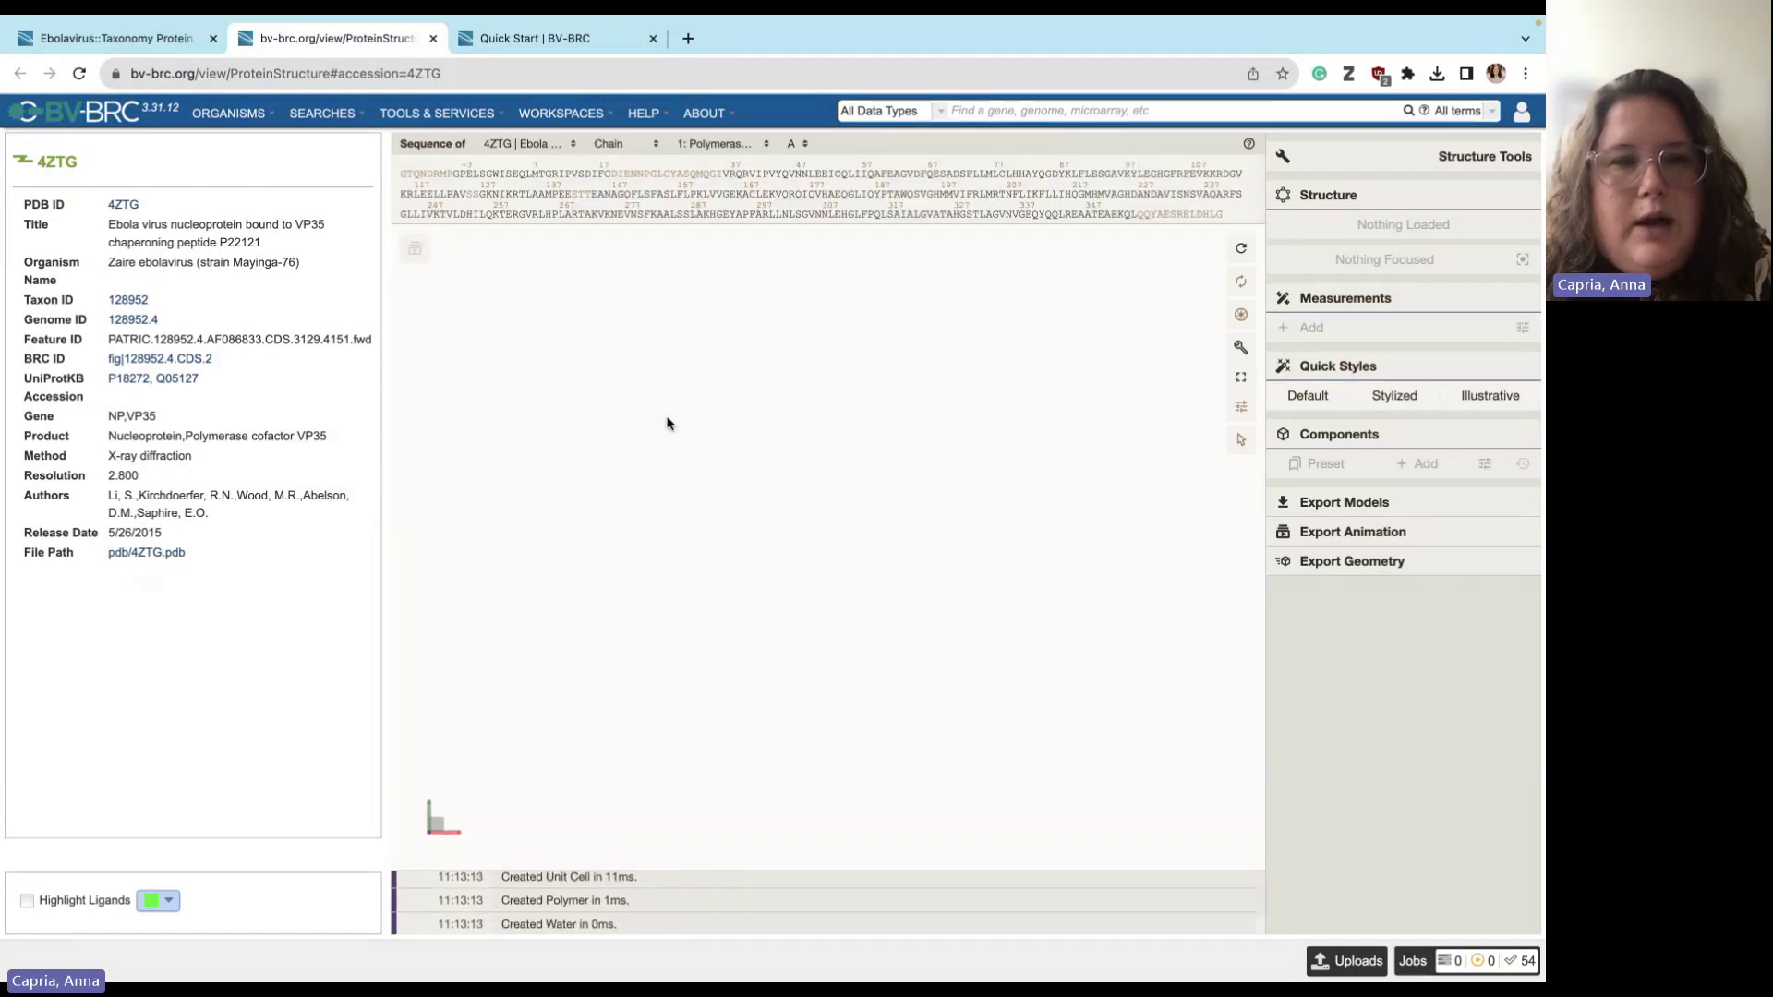
left_click_drag(664, 419, 1053, 351)
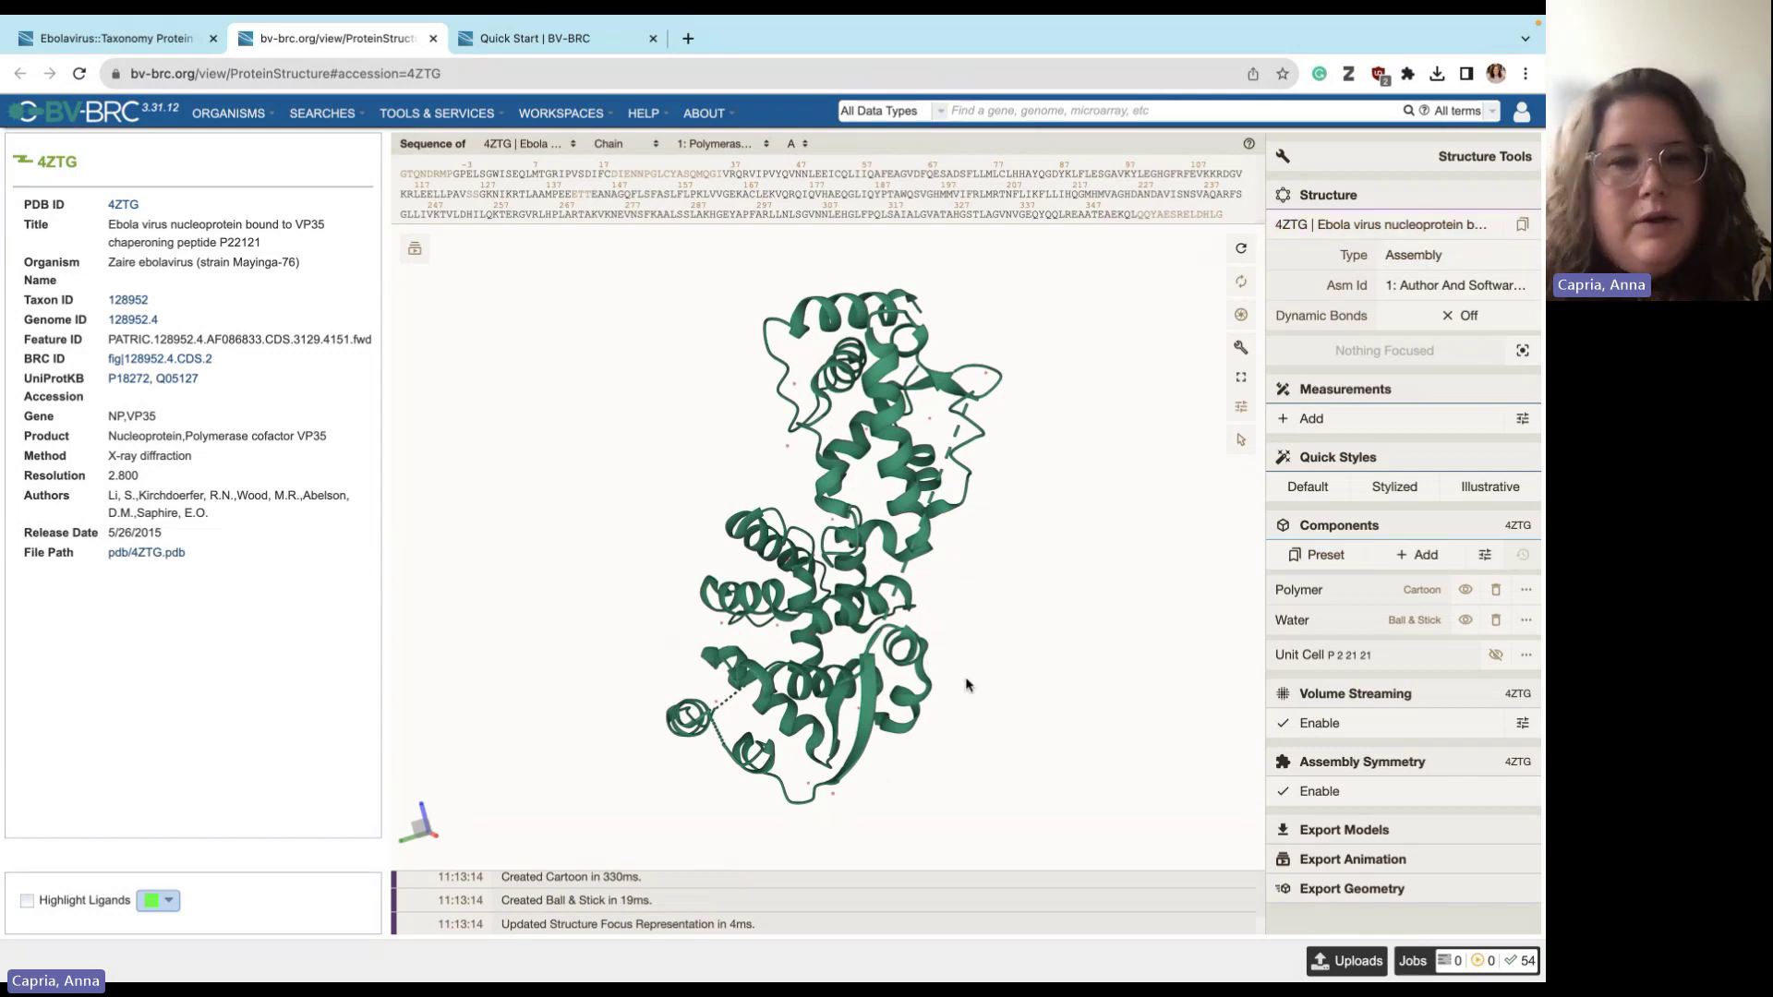
scroll(969, 687, "up", 2)
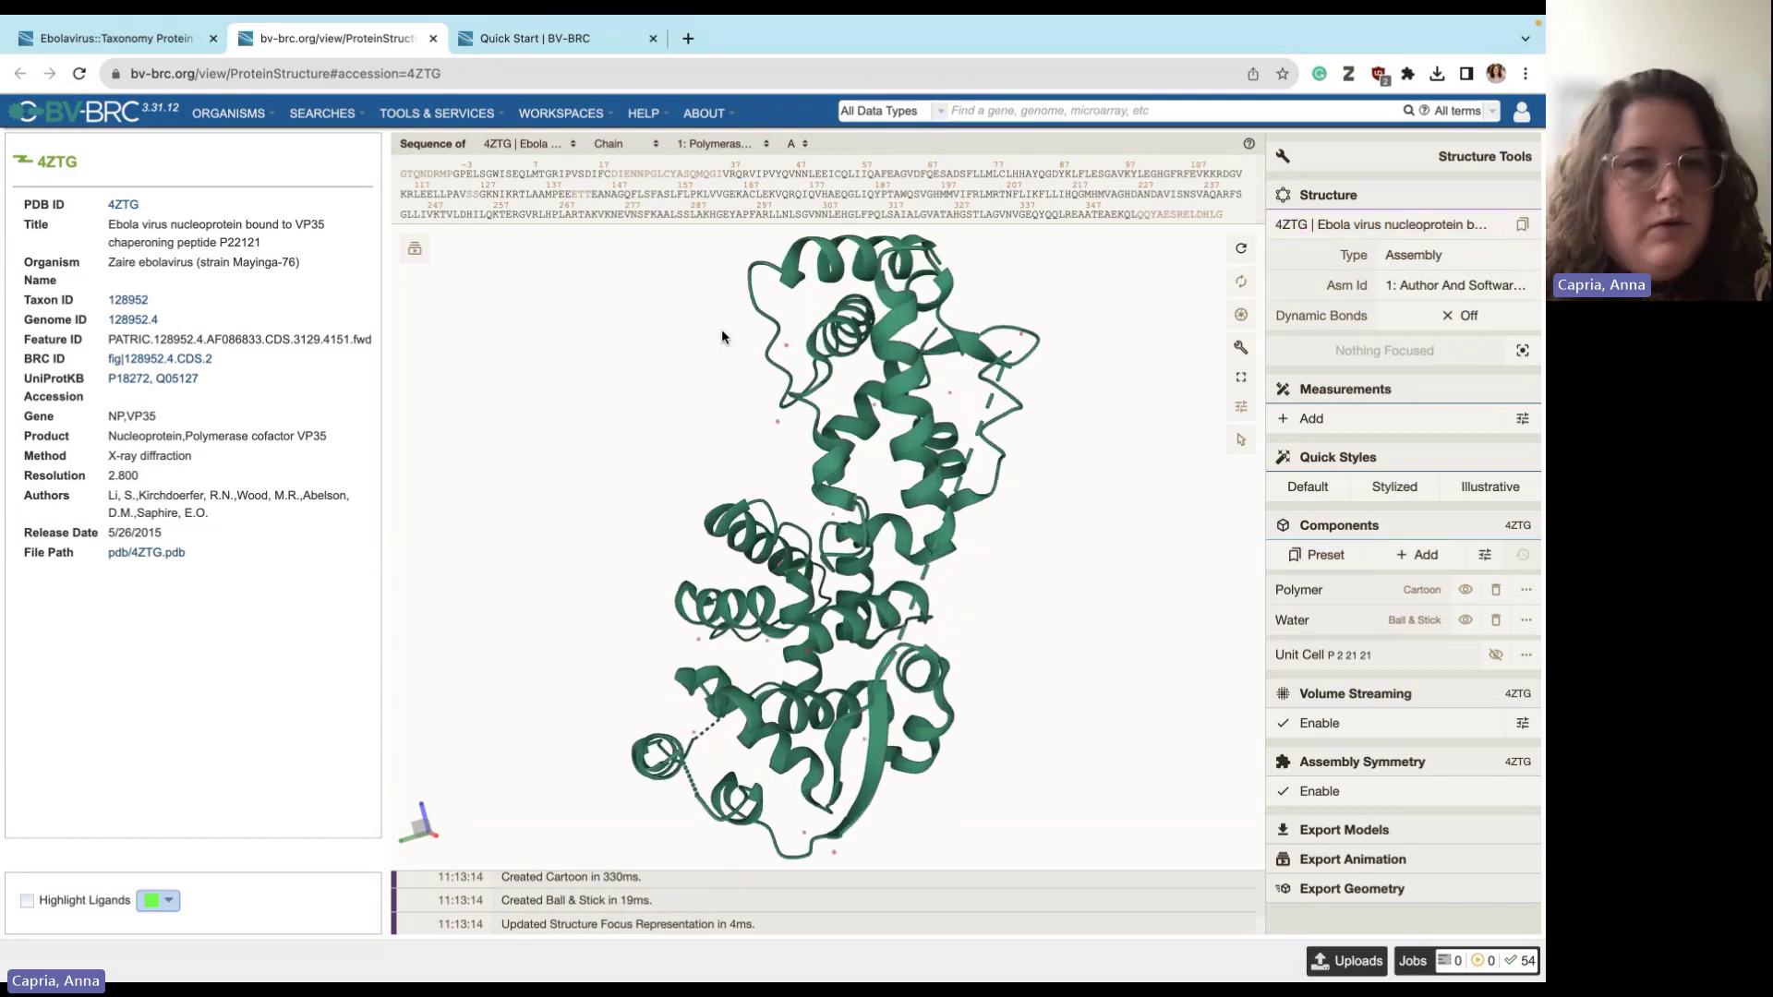
- View the Ebolavirus domains and motifs, and list the genomes of the parent order Mononegavirales
left_click(137, 38)
left_click(567, 196)
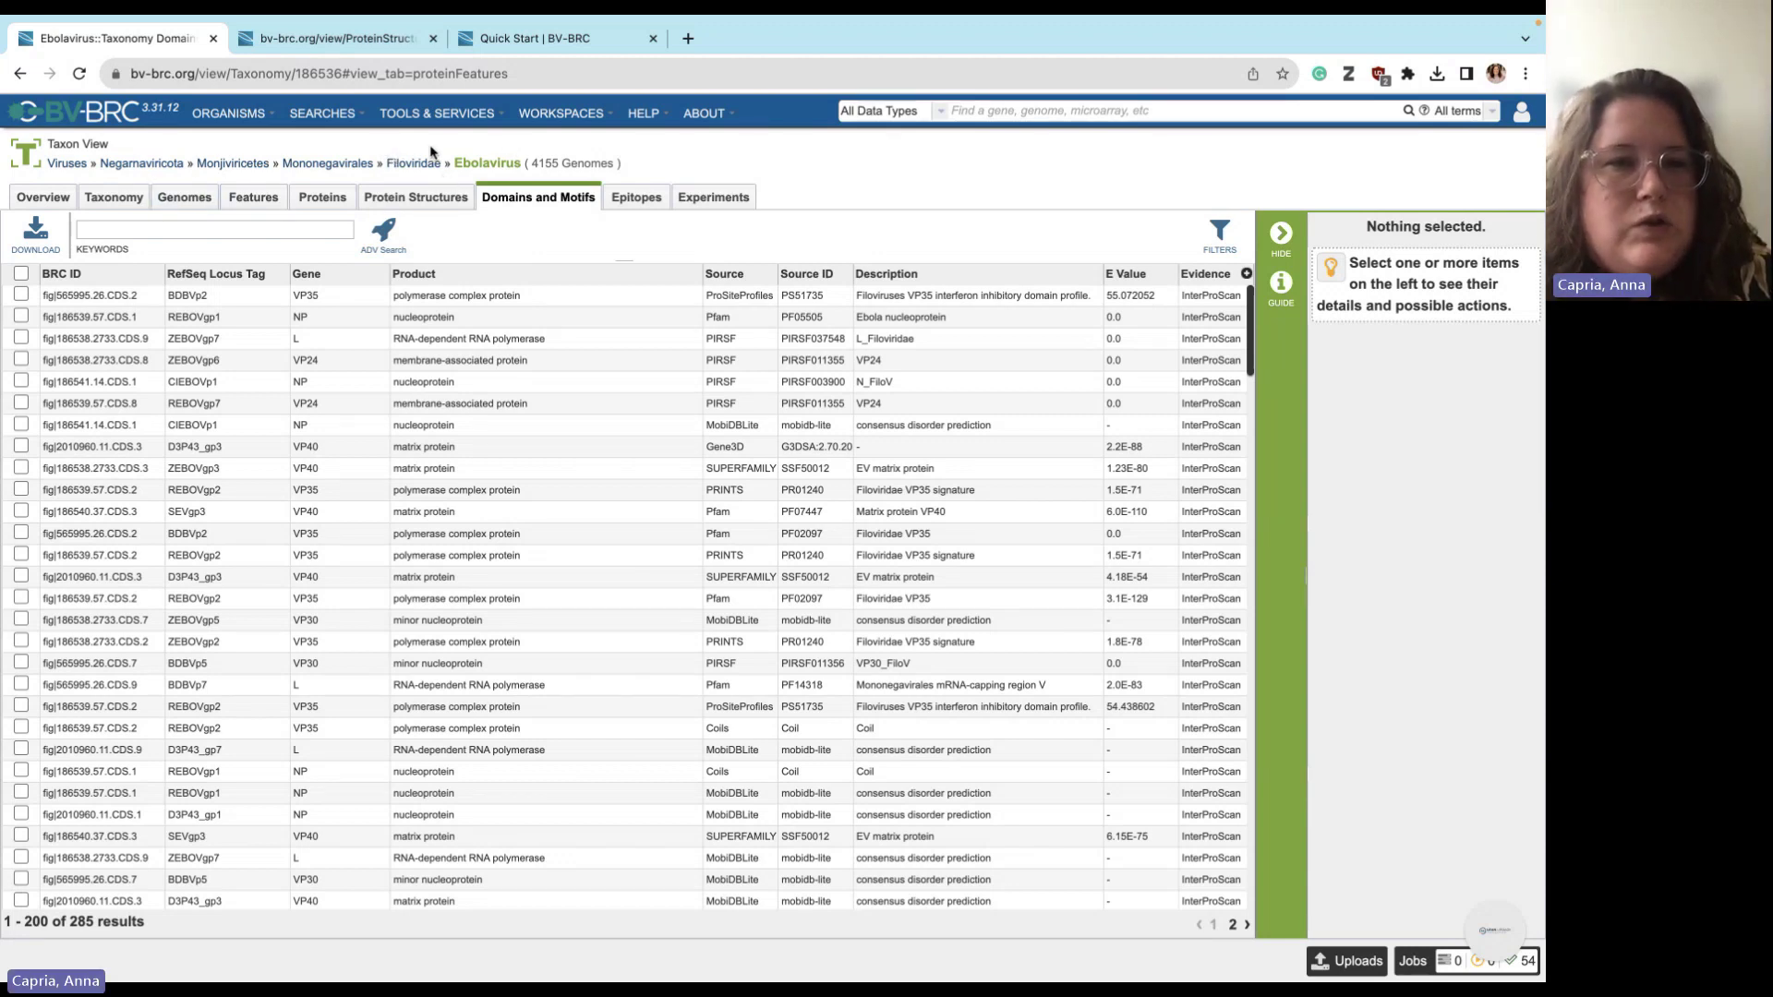
left_click(324, 170)
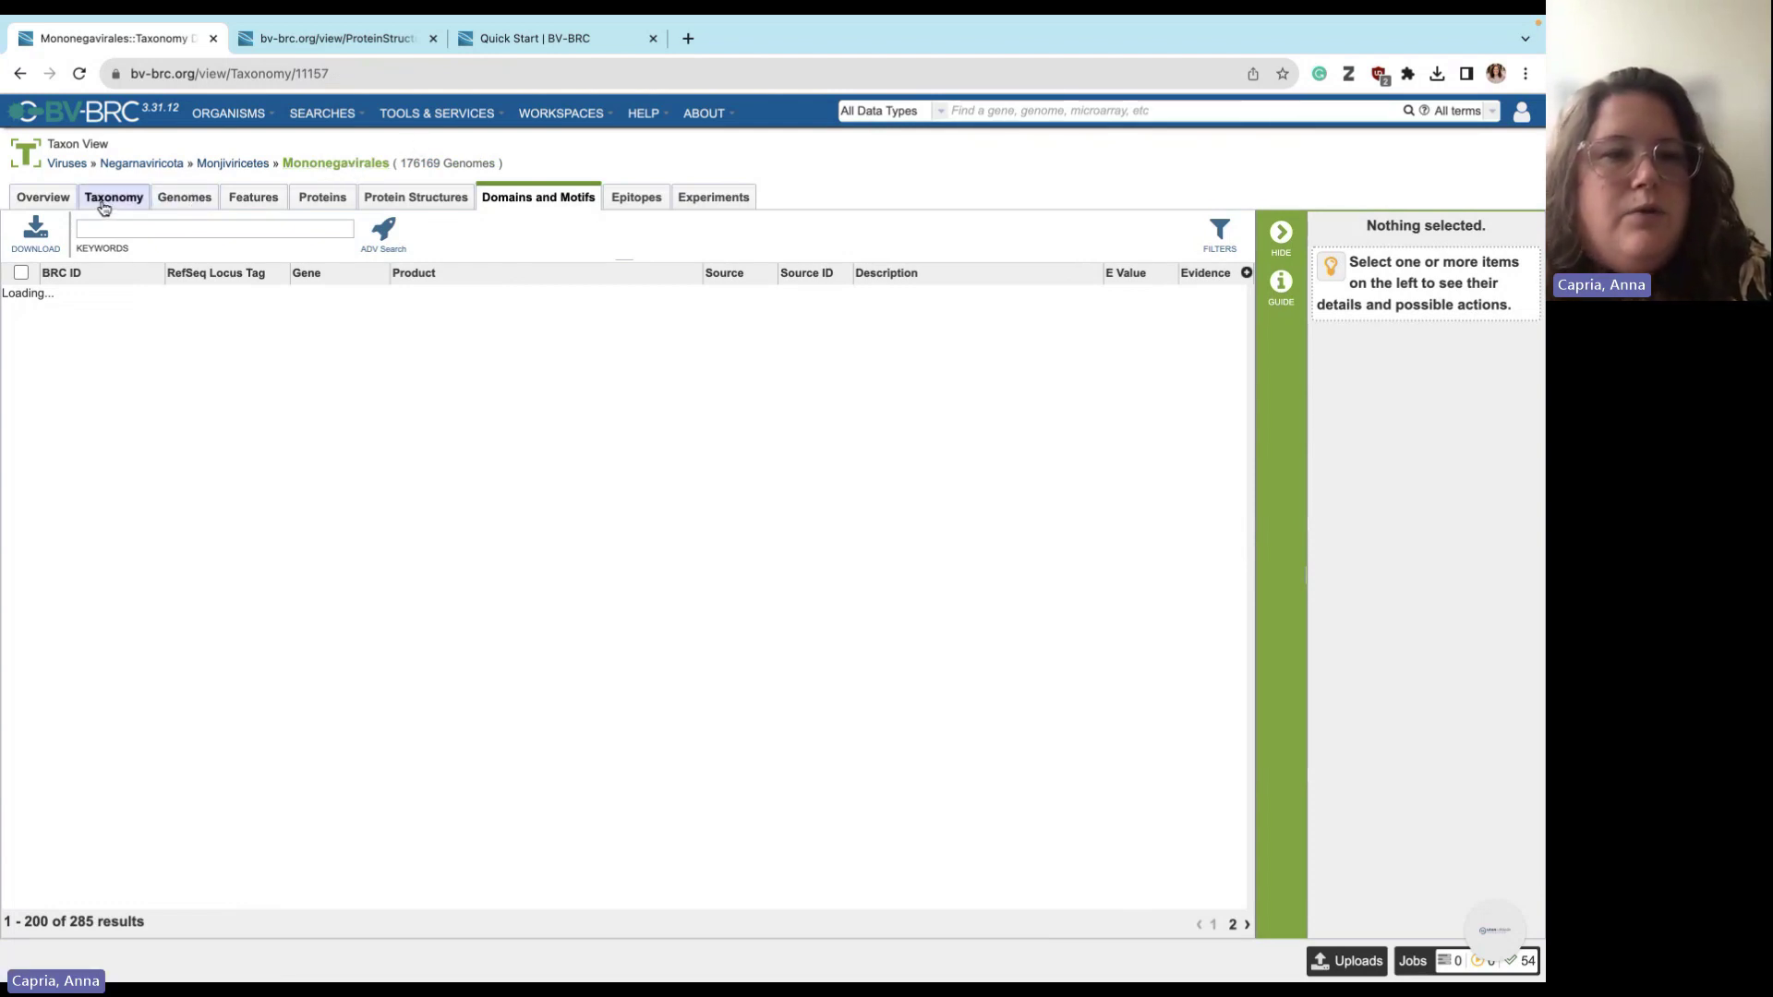
left_click(184, 199)
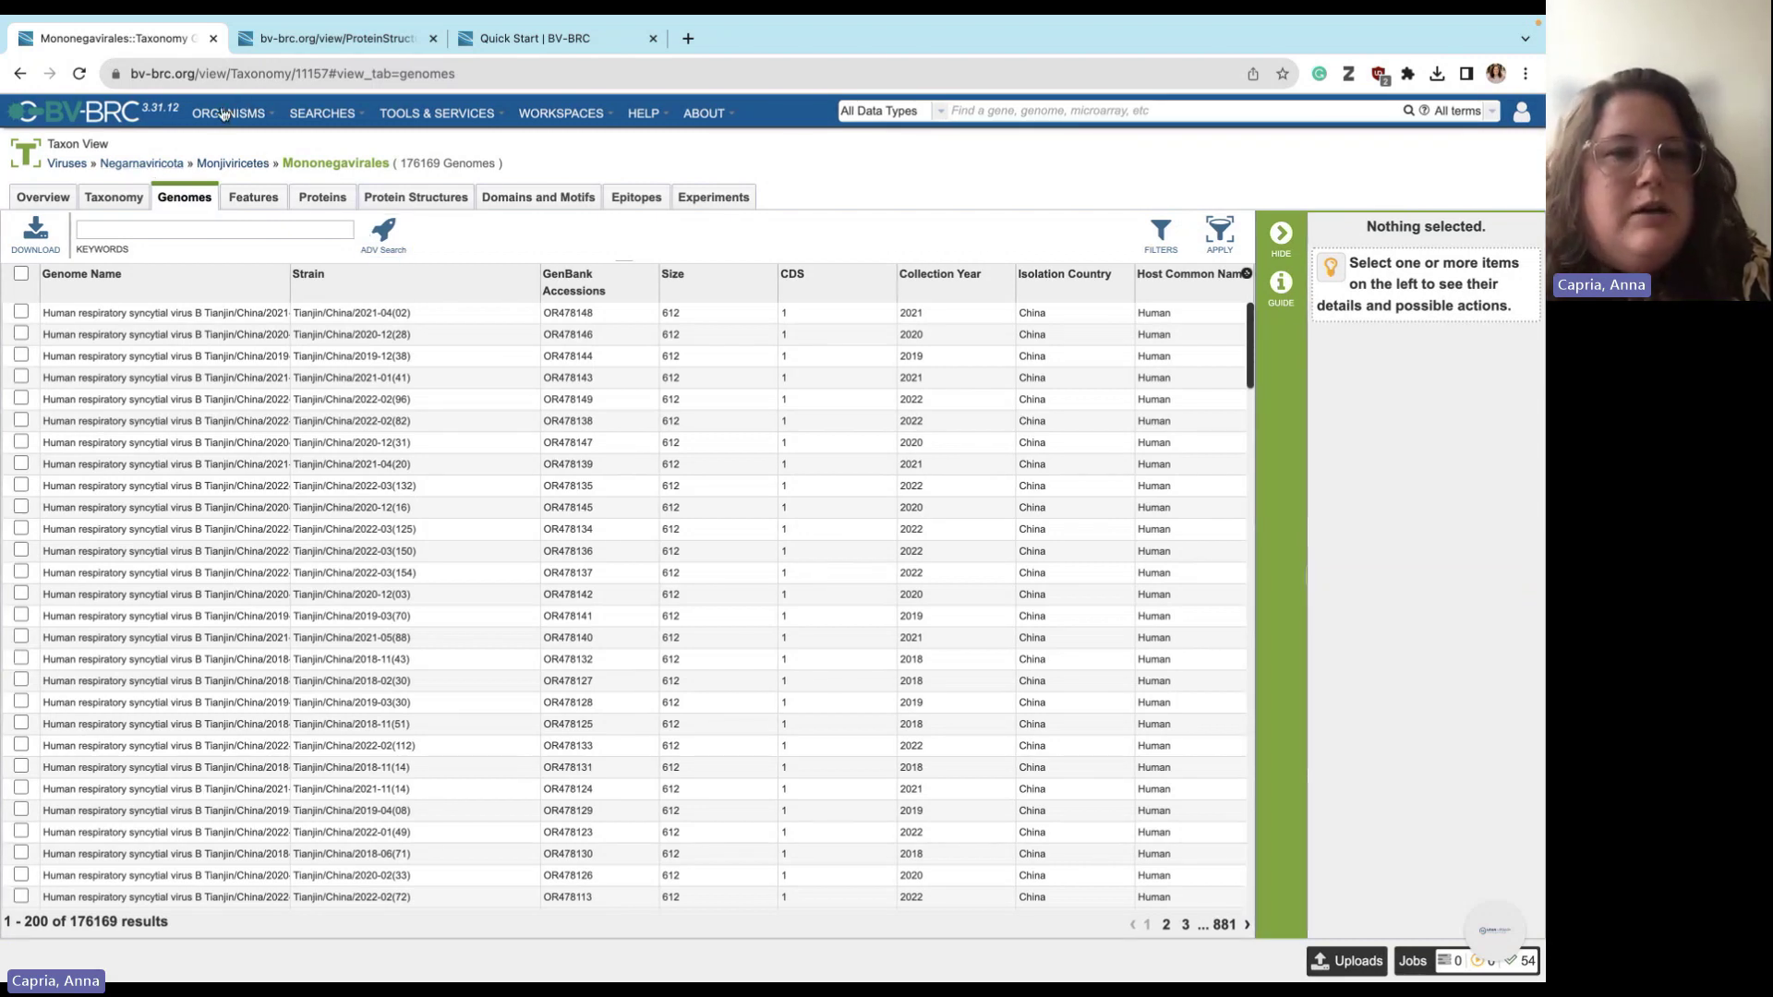
- Return to the BV-BRC home page and display the list of available analysis tools and services
left_click(442, 118)
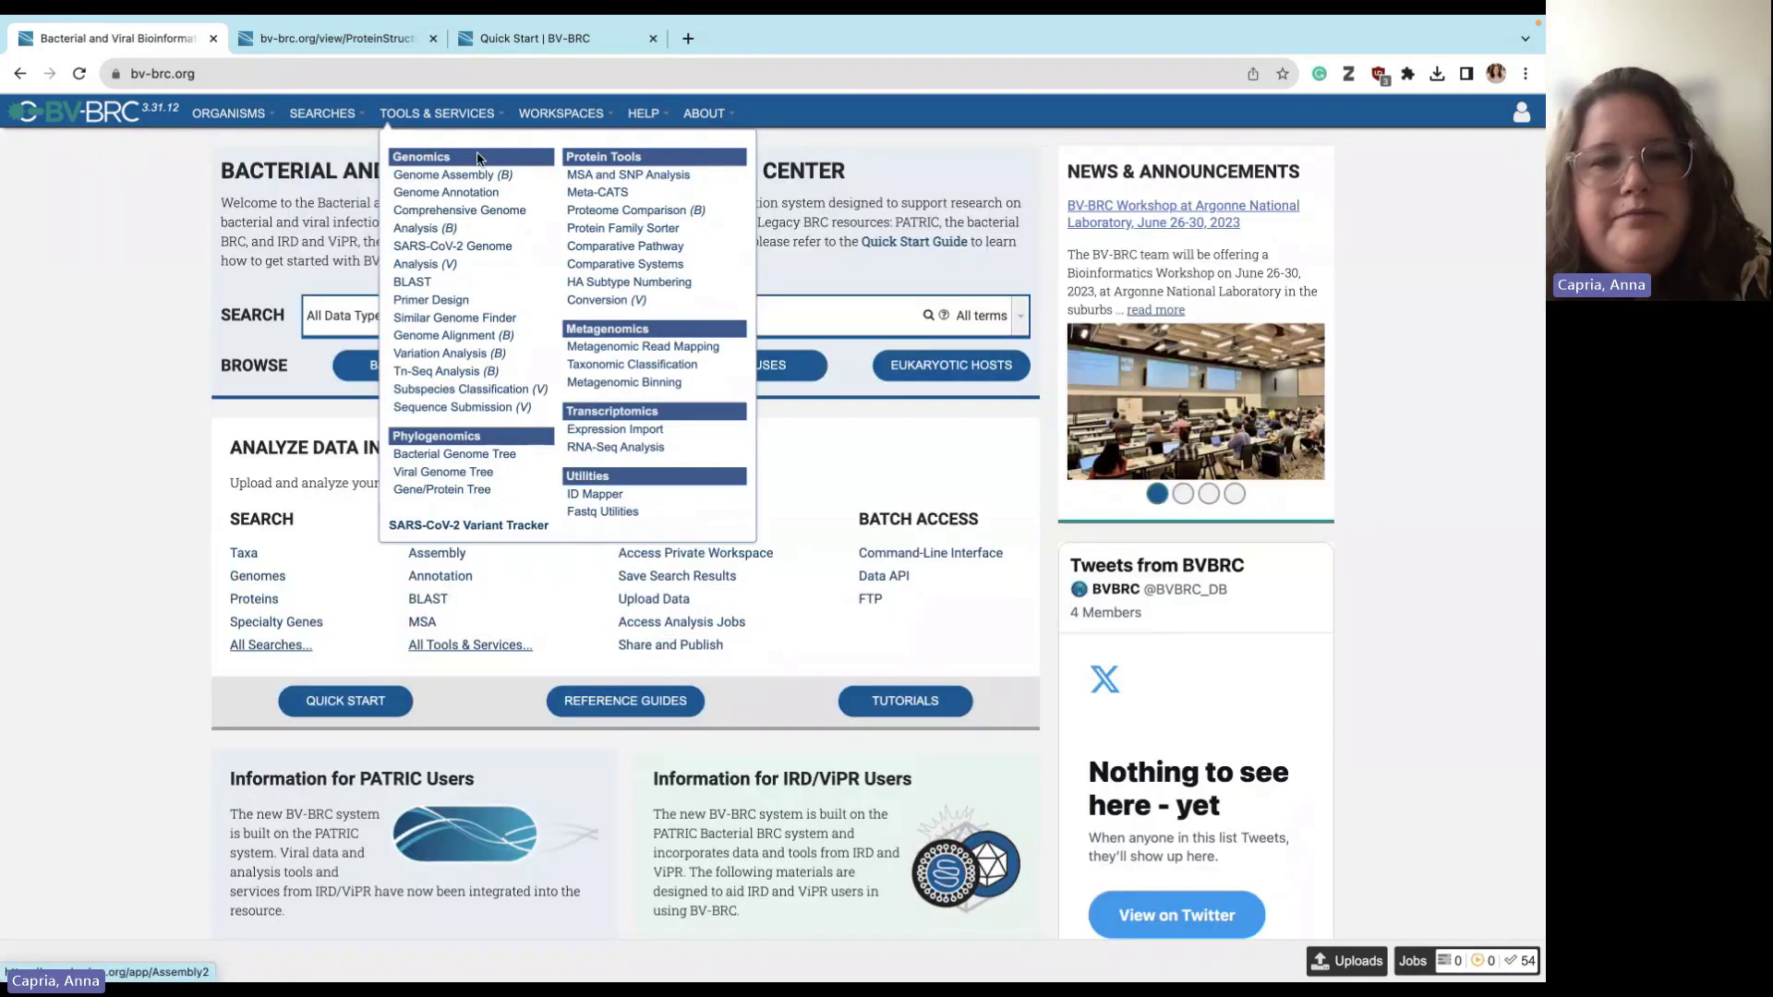
key("alt+Left")
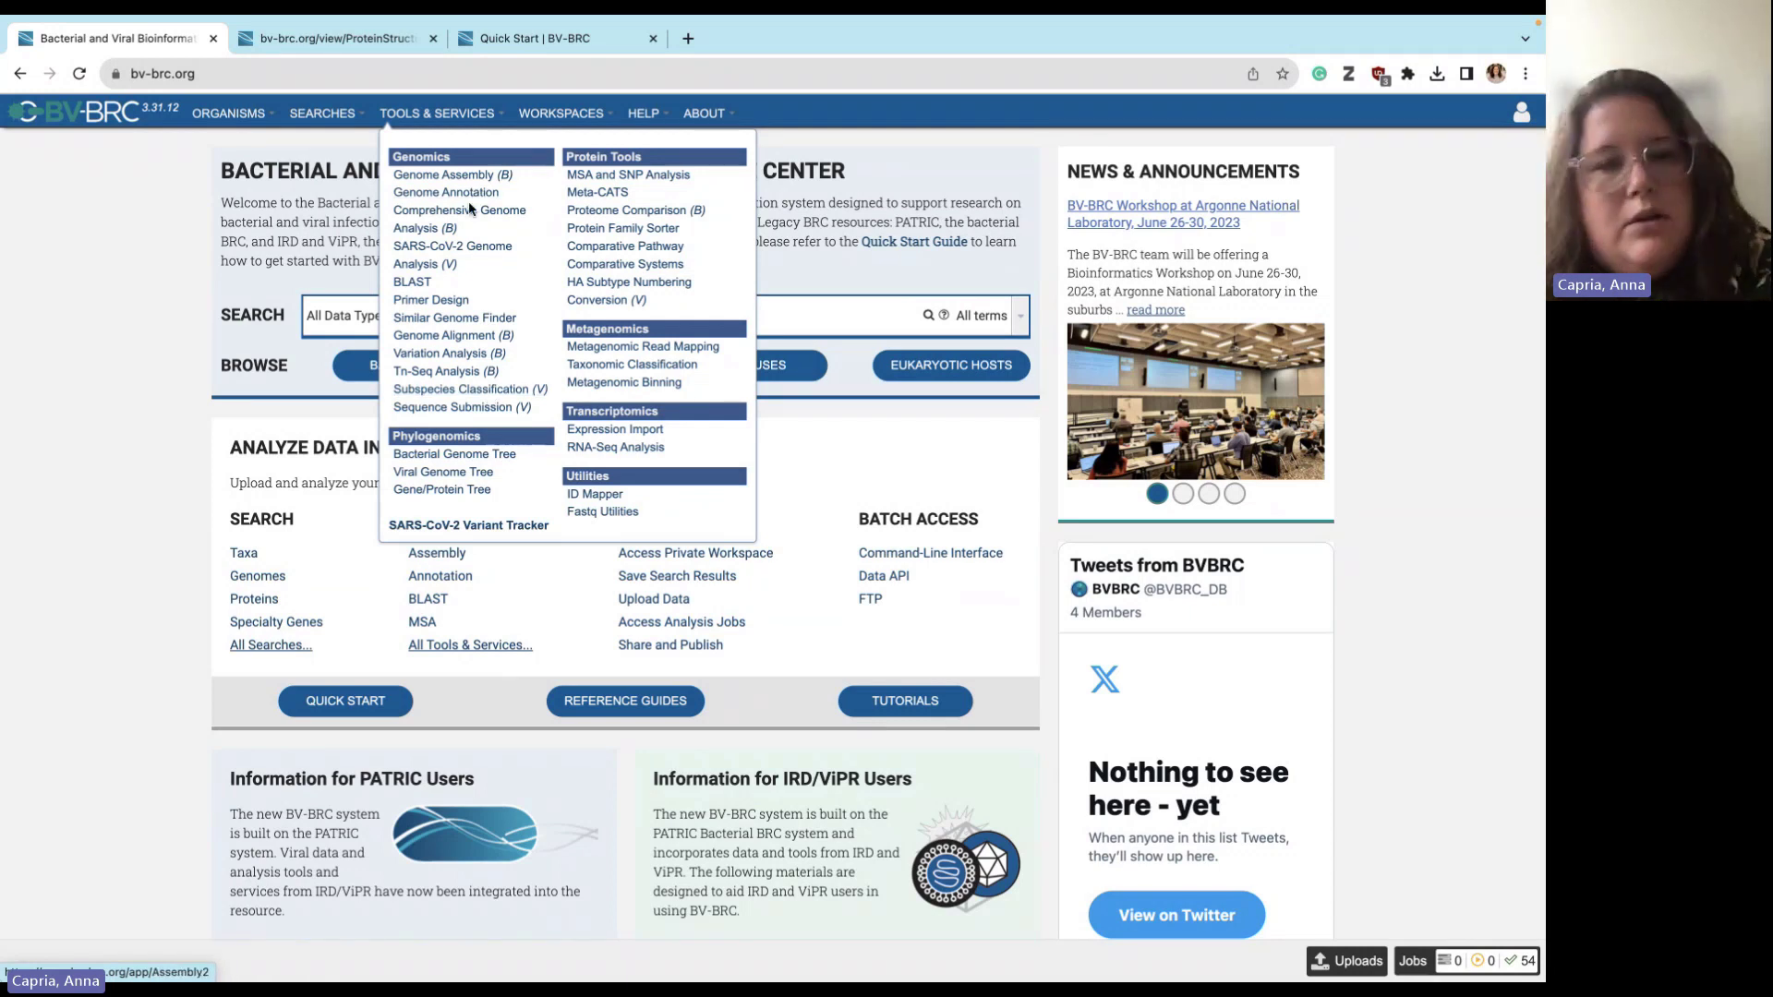
- Open the SARS-CoV-2 Genome Analysis service and review its input file and parameter settings
left_click(451, 267)
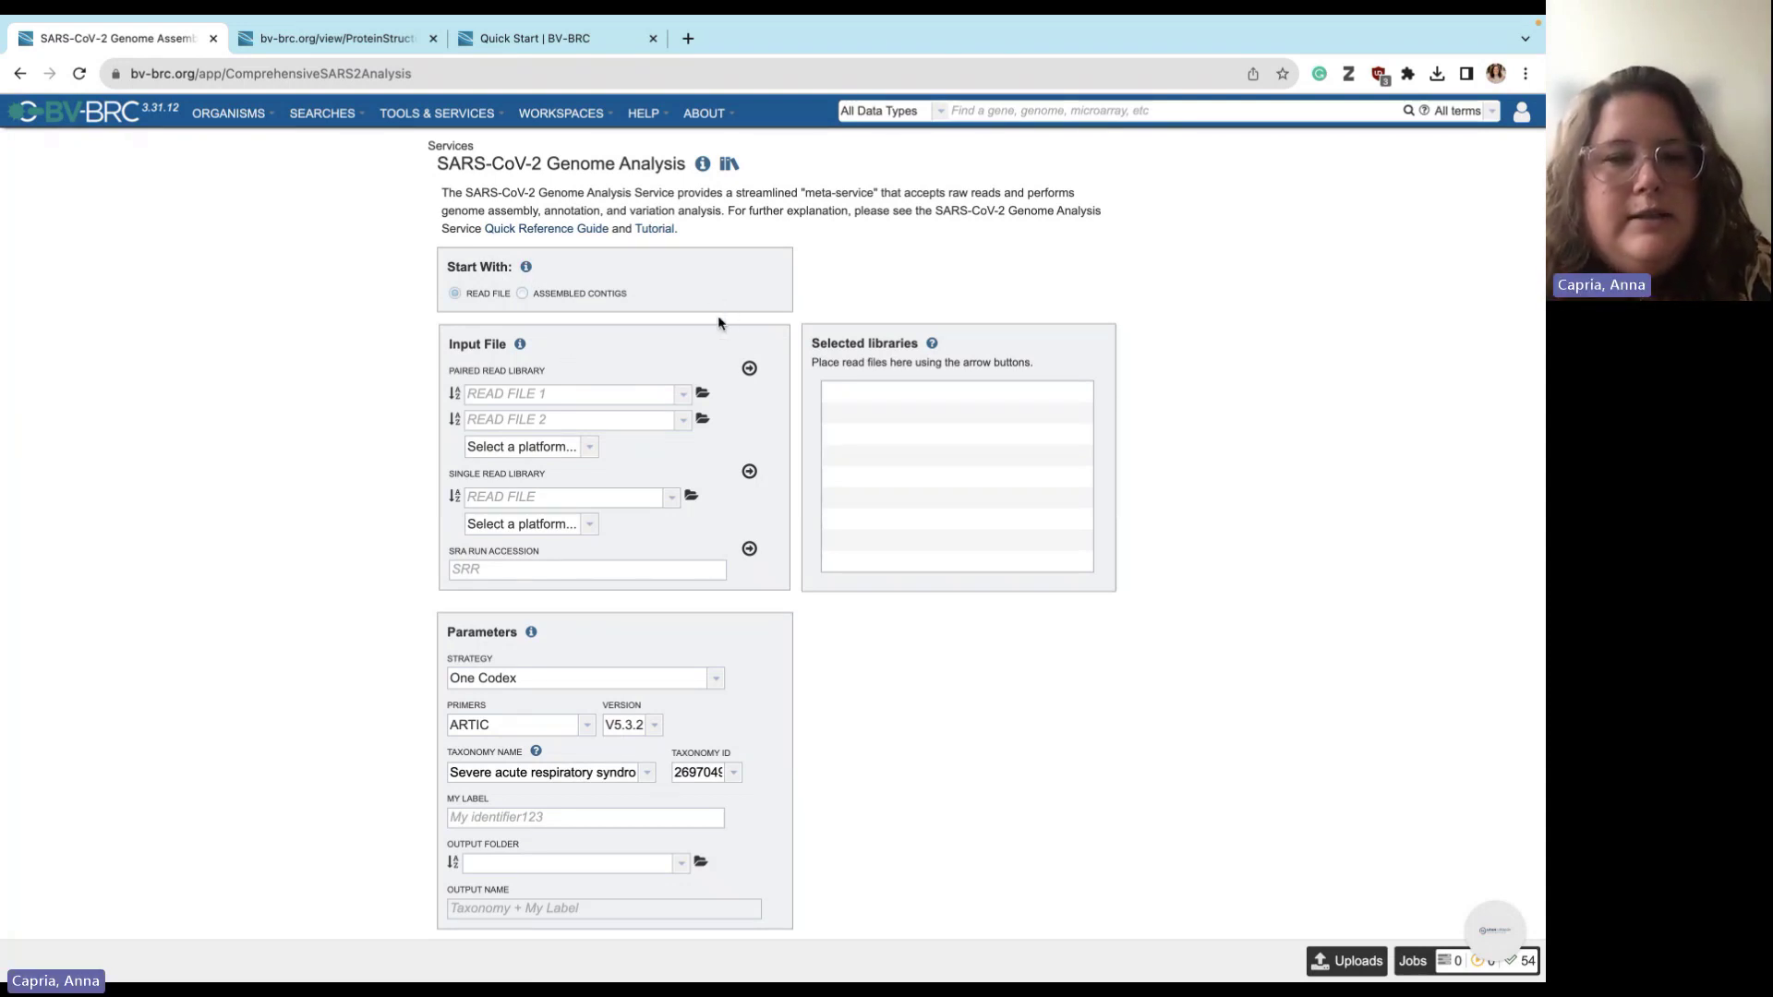
scroll(709, 556, "down", 1)
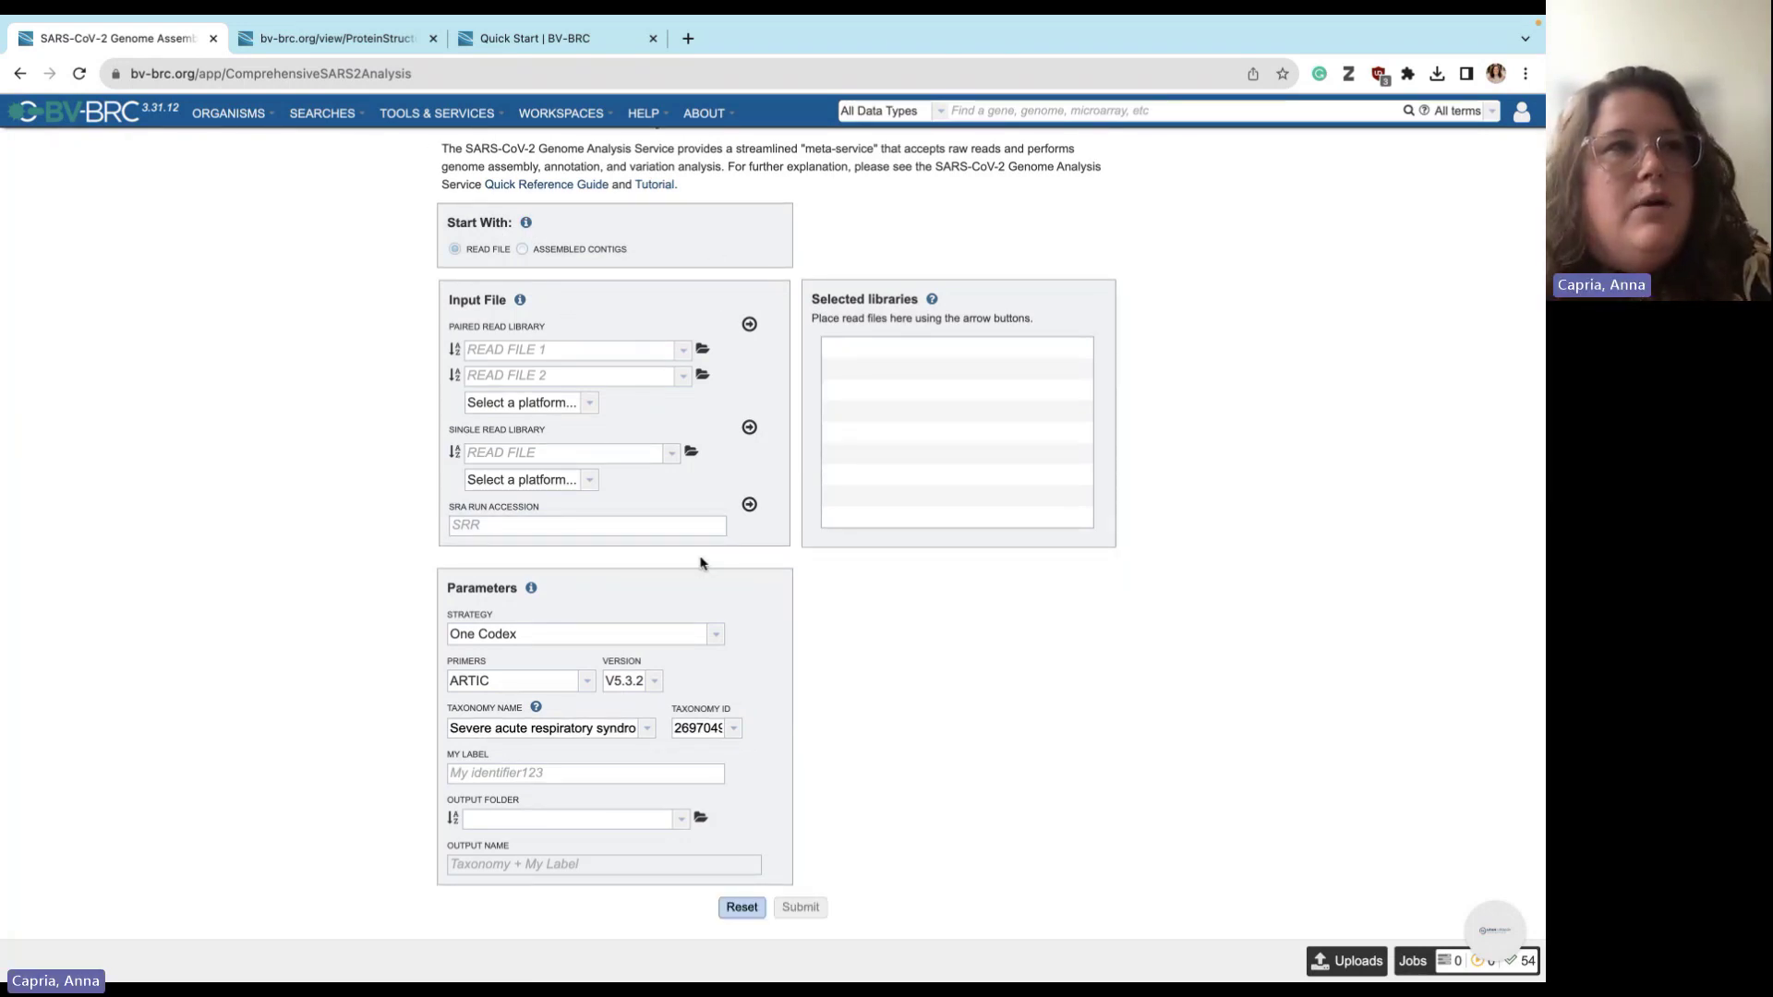
scroll(672, 562, "up", 1)
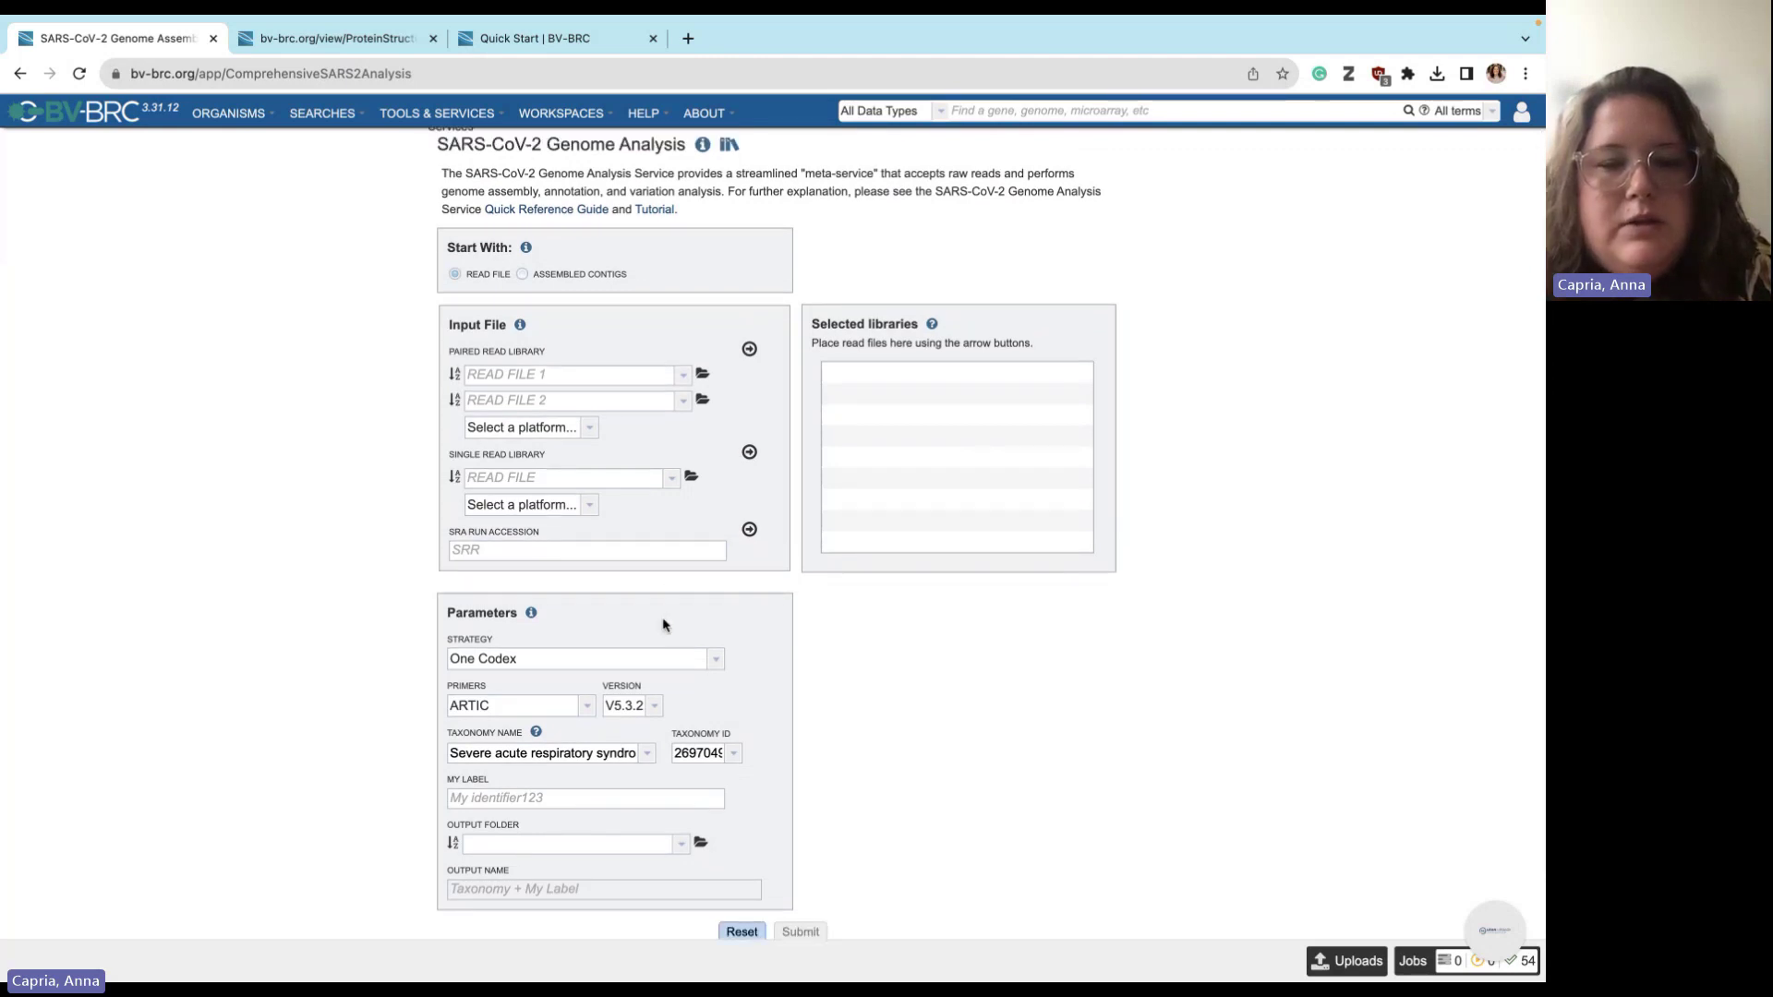
scroll(663, 625, "down", 1)
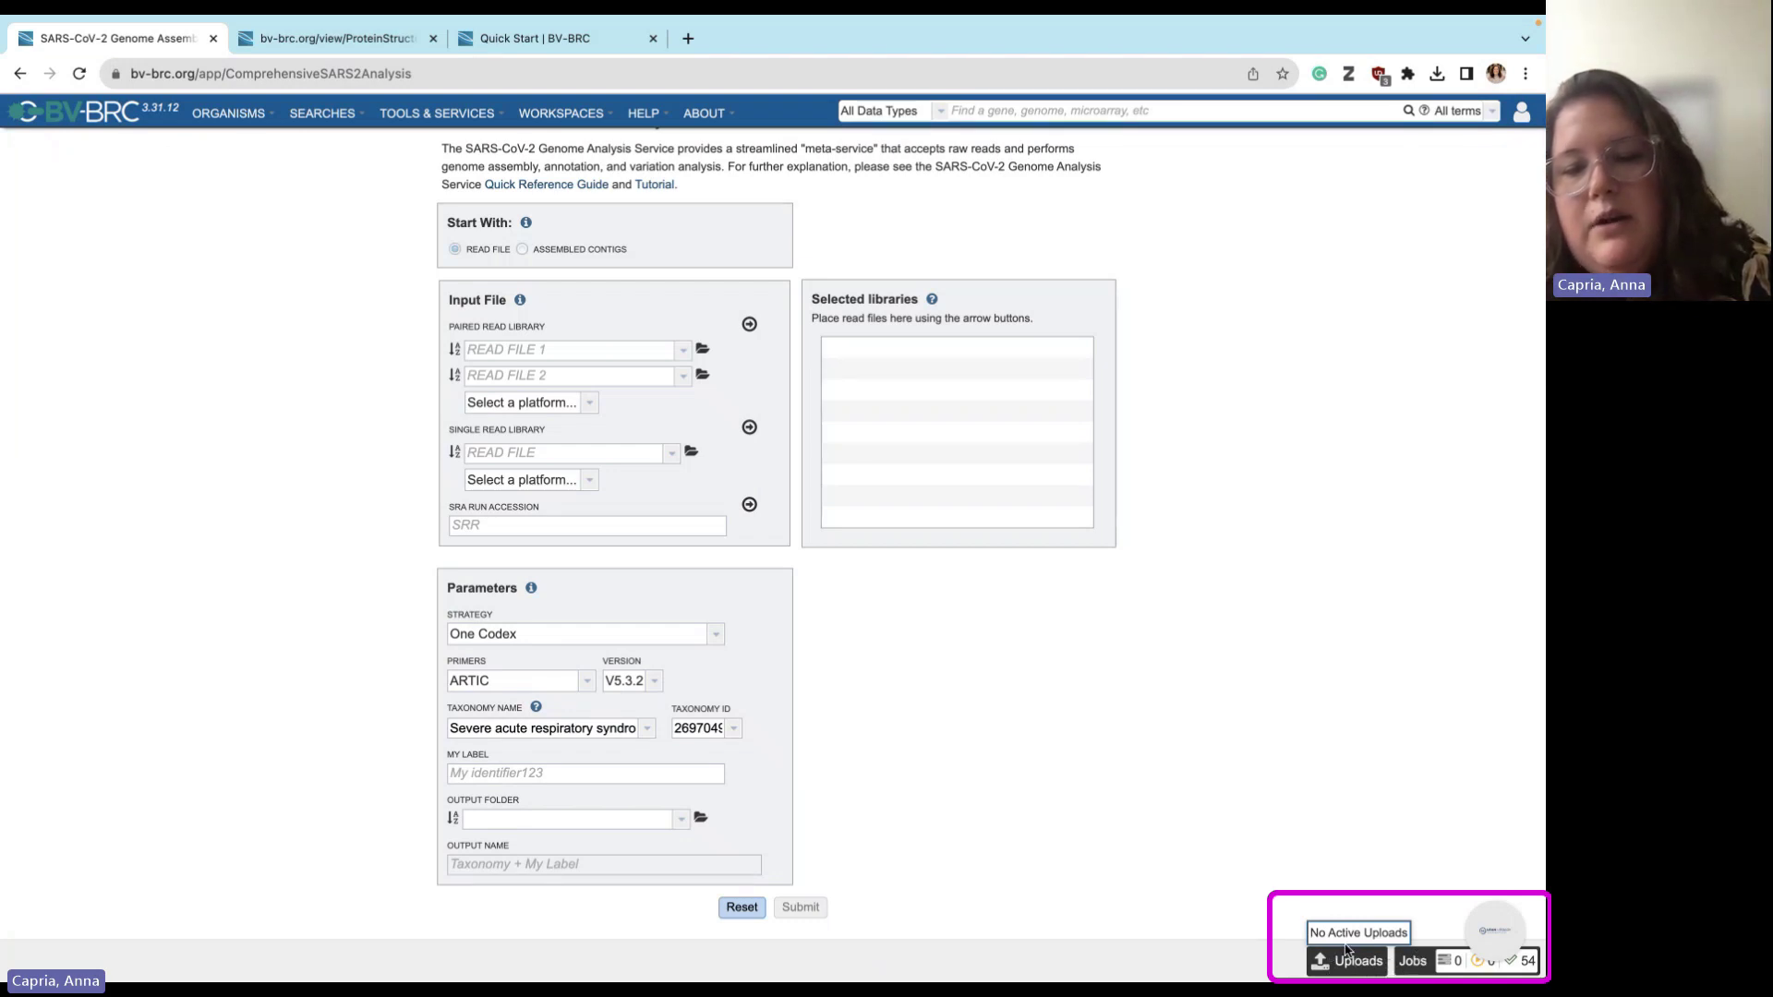
- View the status list of the submitted analysis jobs and return to the BV-BRC home page
left_click(1388, 928)
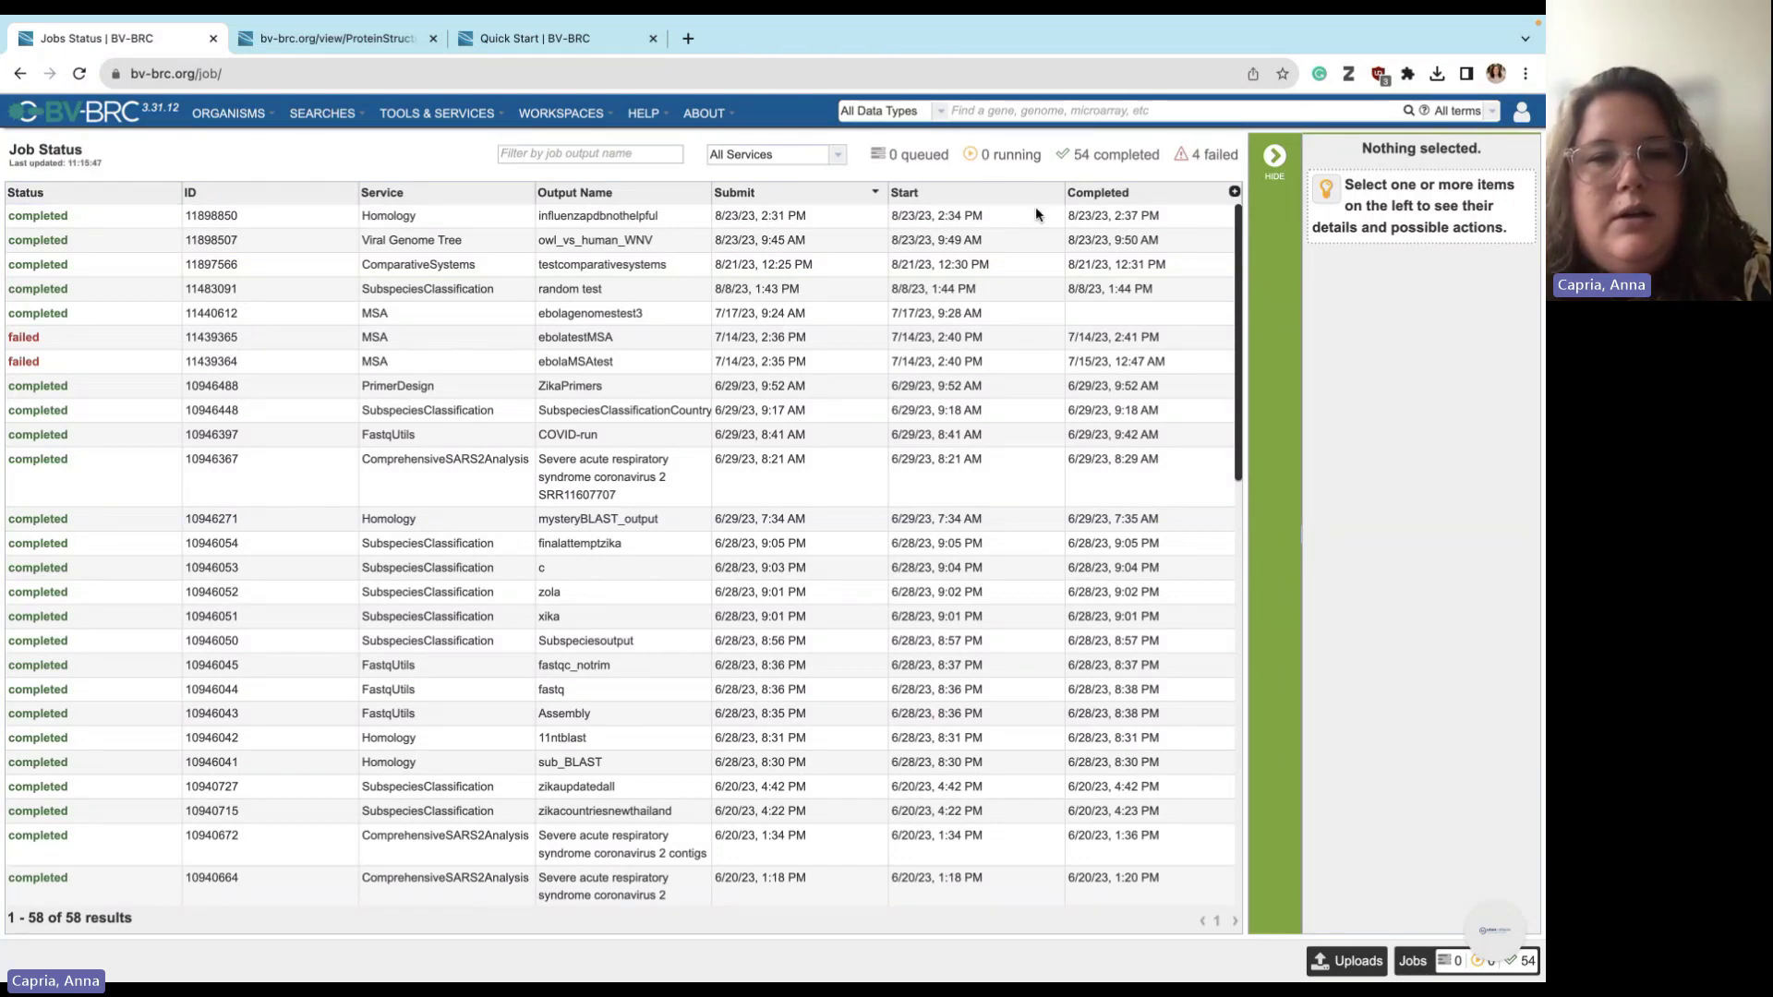
left_click(109, 112)
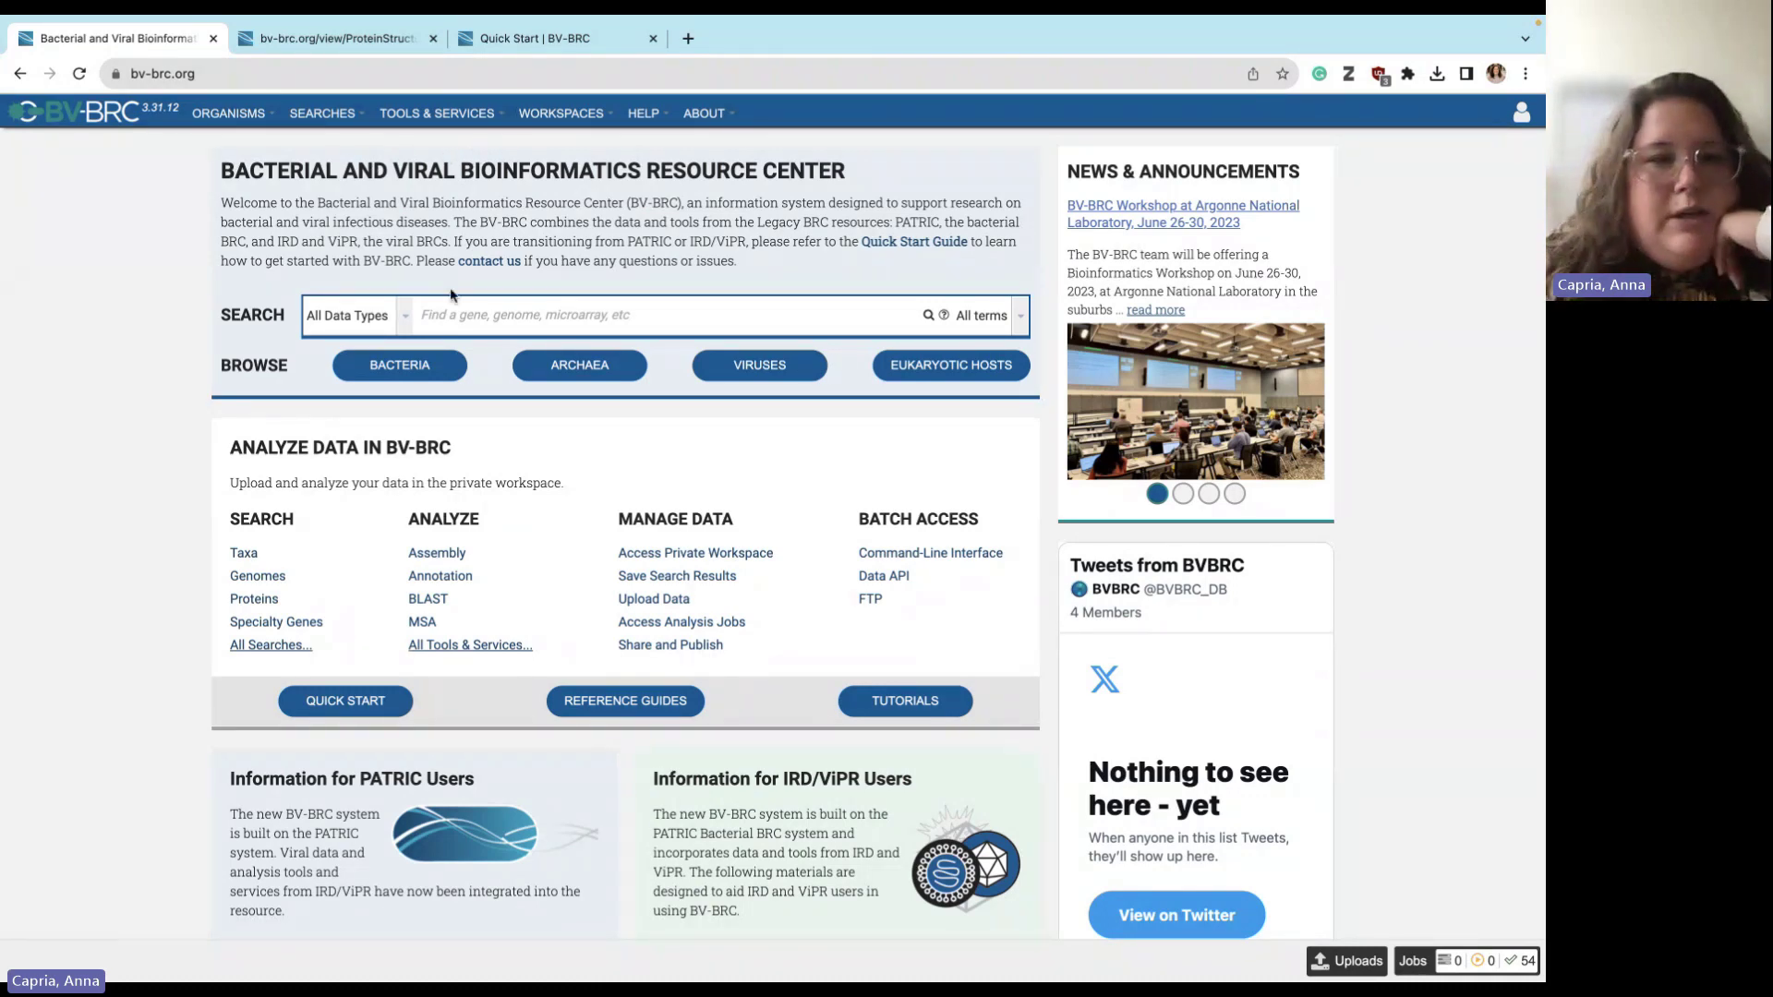
key("ctrl+Left")
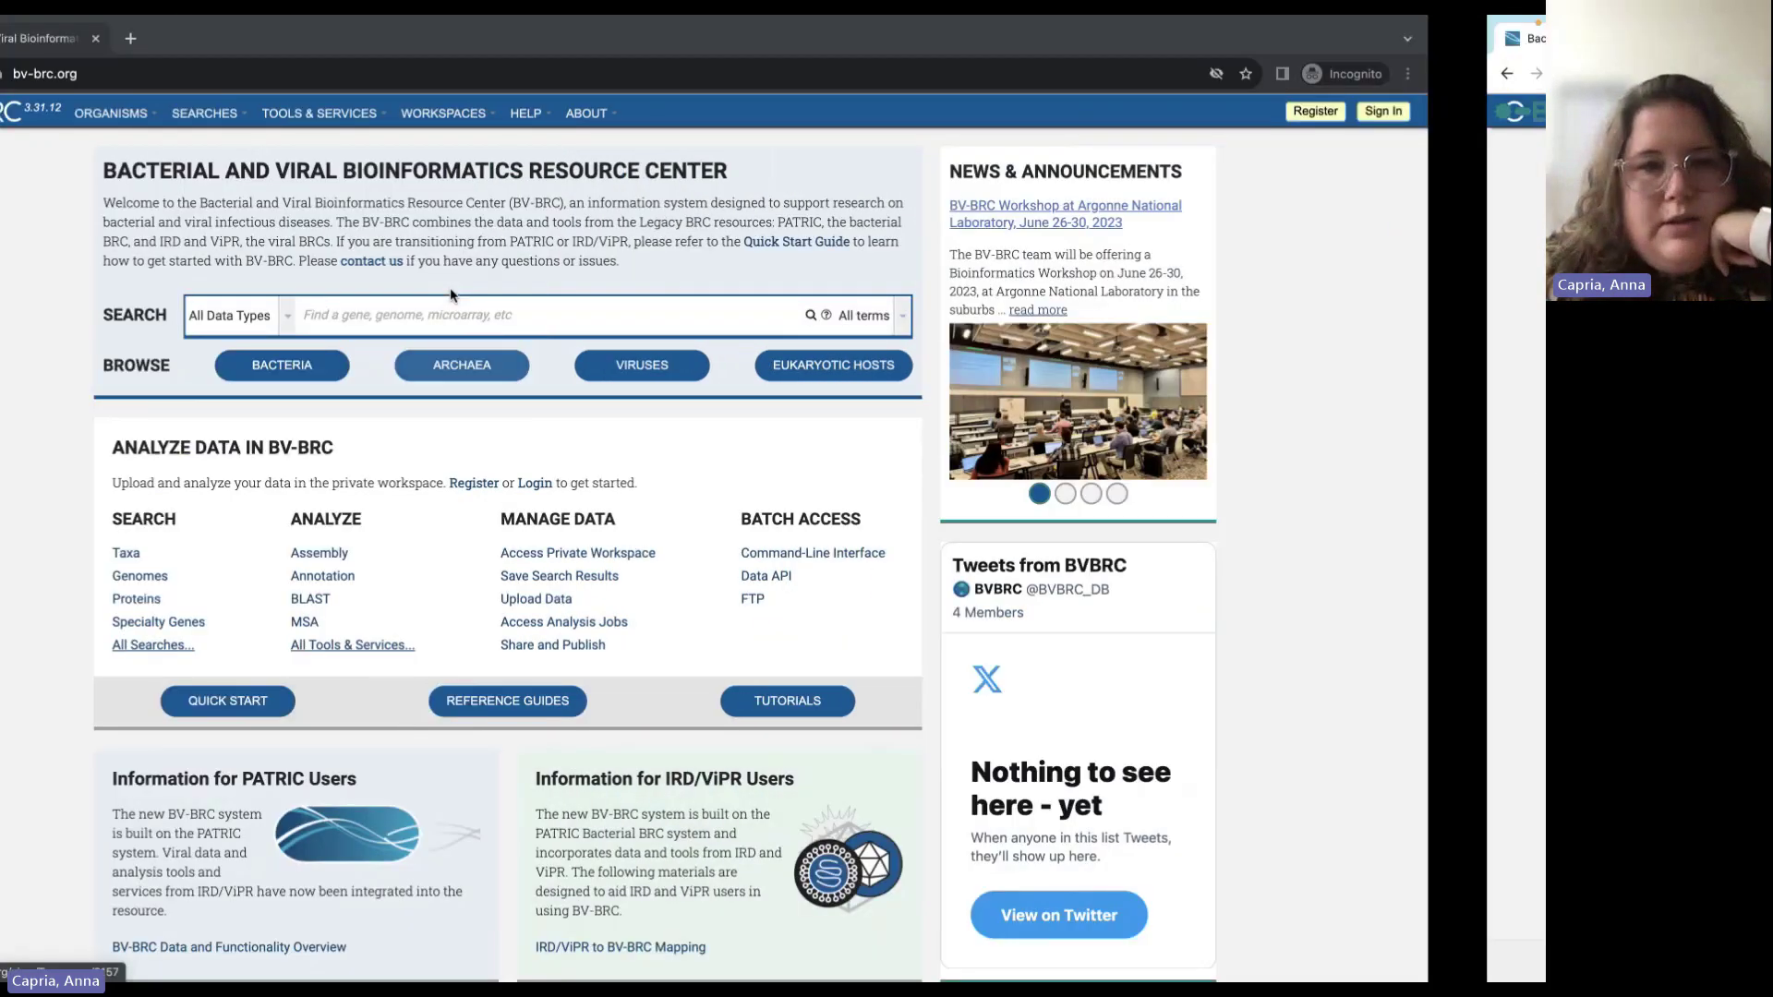
key("ctrl+Right")
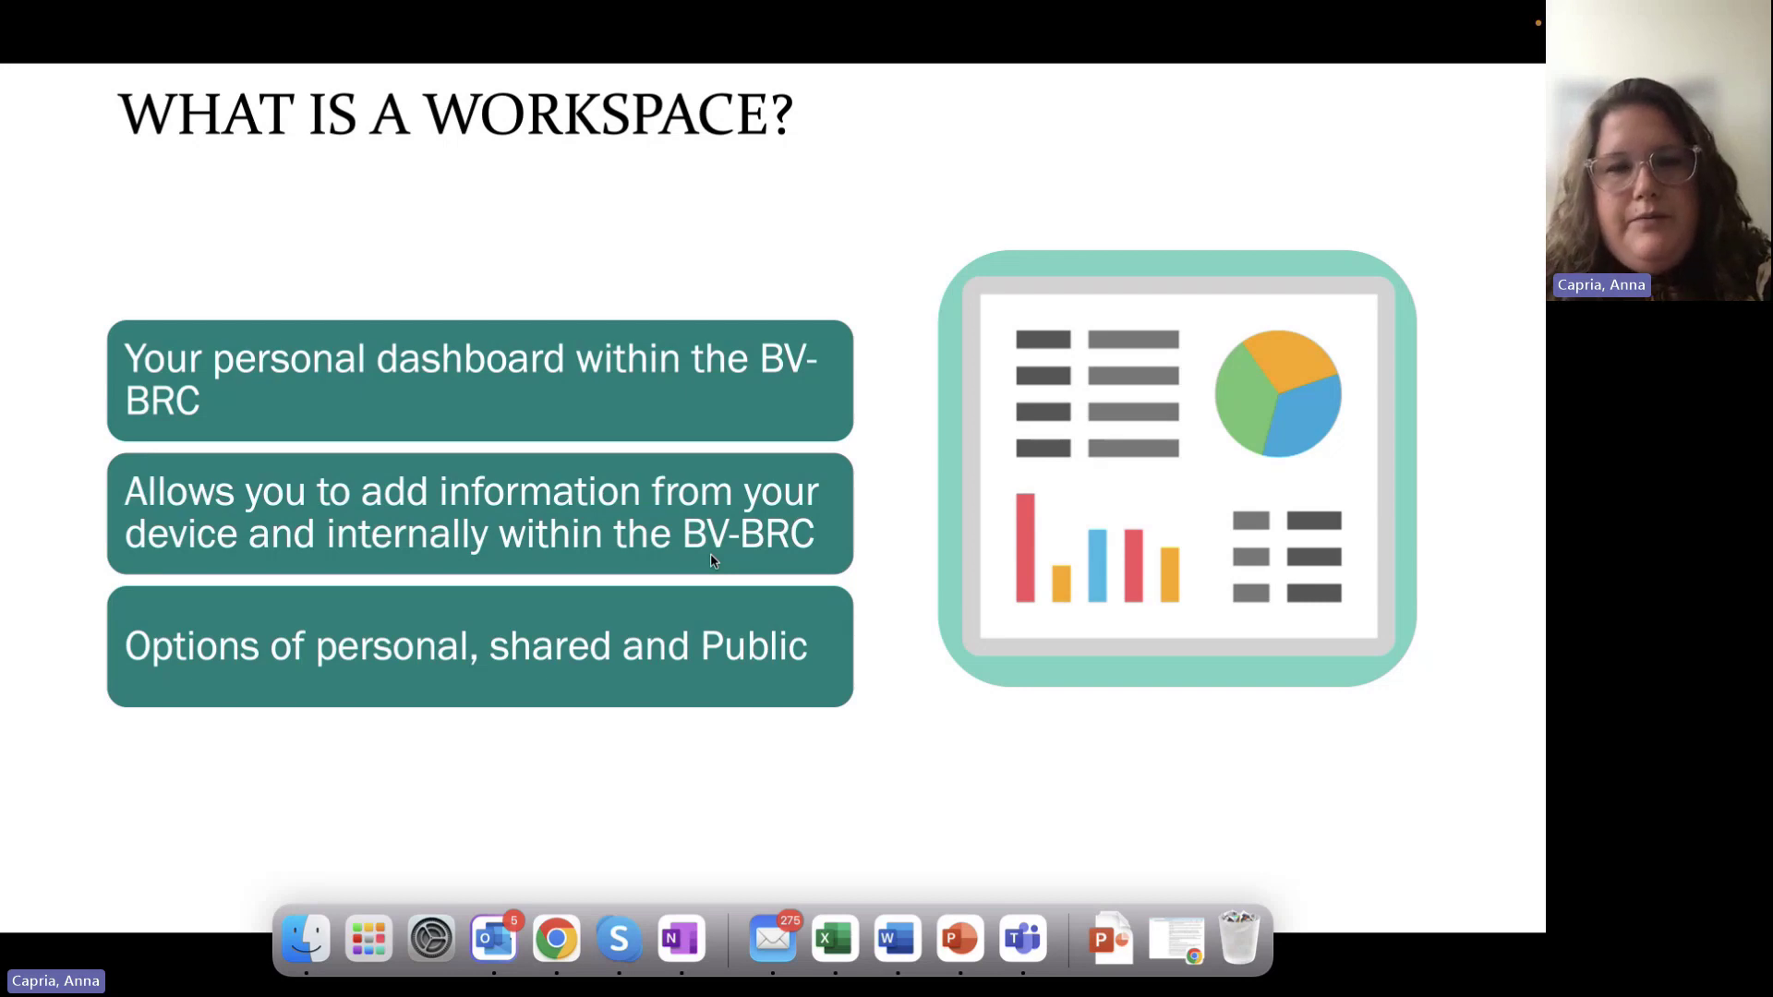
left_click(794, 728)
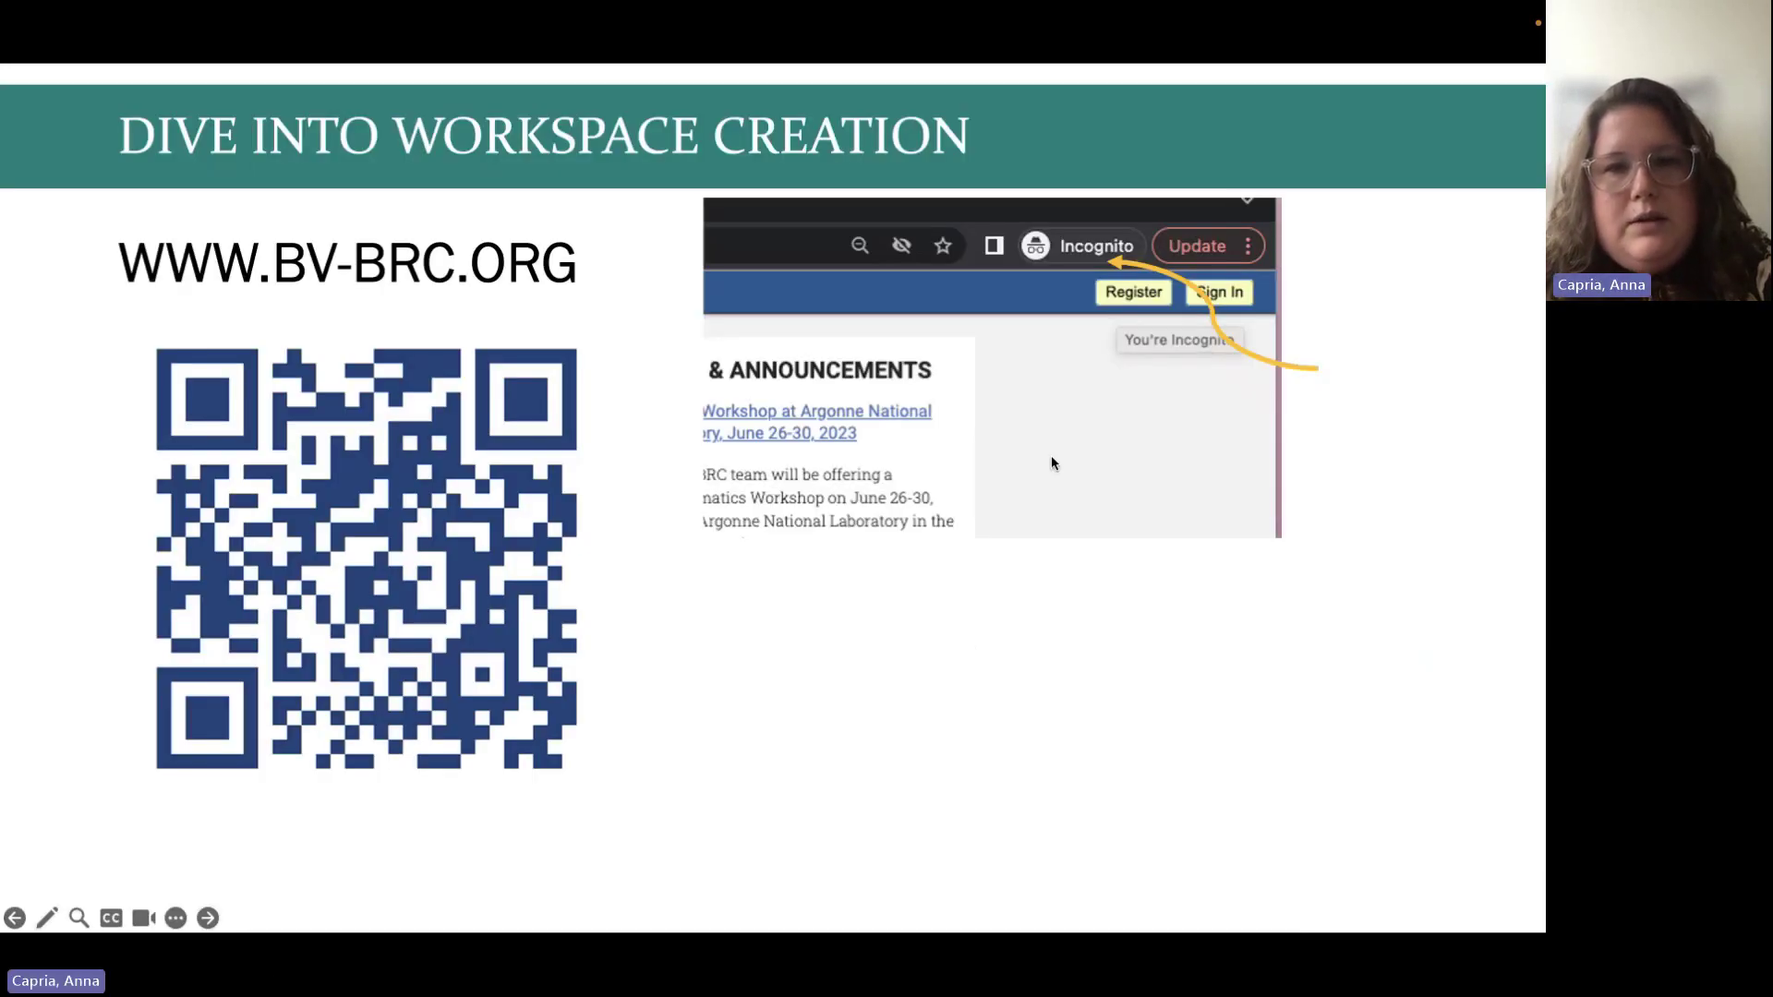
- Switch to the signed-out incognito browser window and review the identification and password fields of the BV-BRC registration form
key("ctrl+Right")
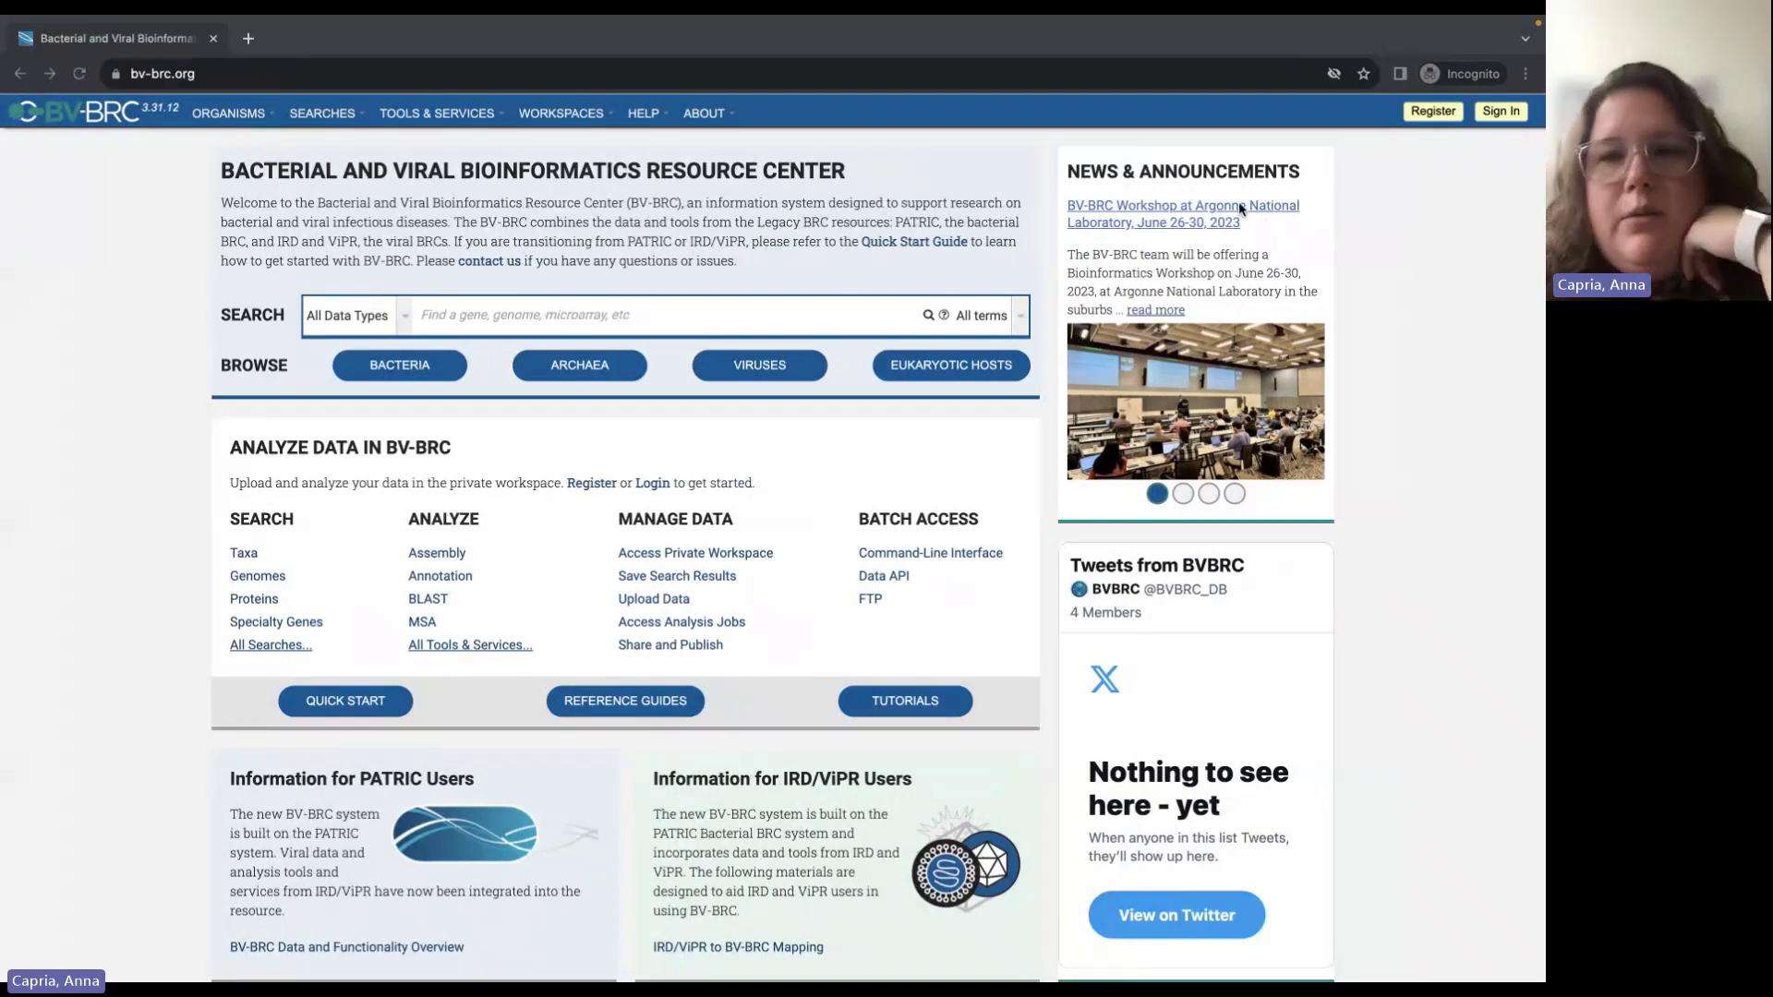
left_click(1446, 112)
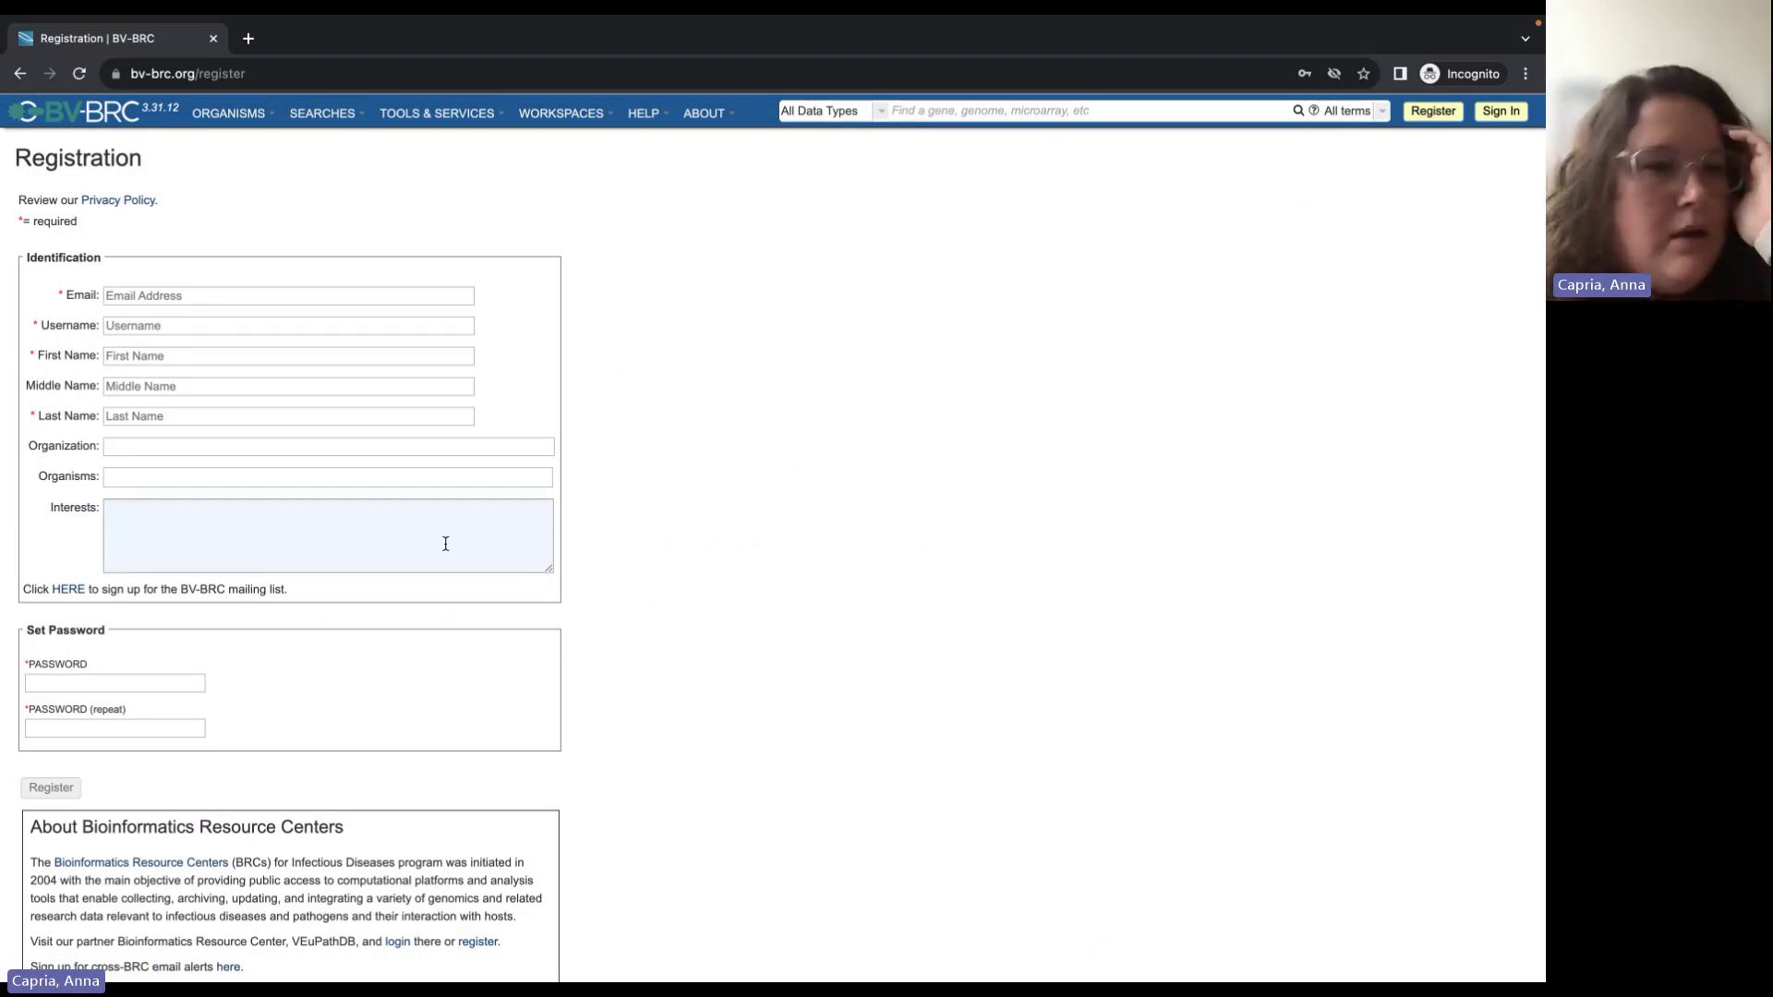
scroll(369, 544, "down", 1)
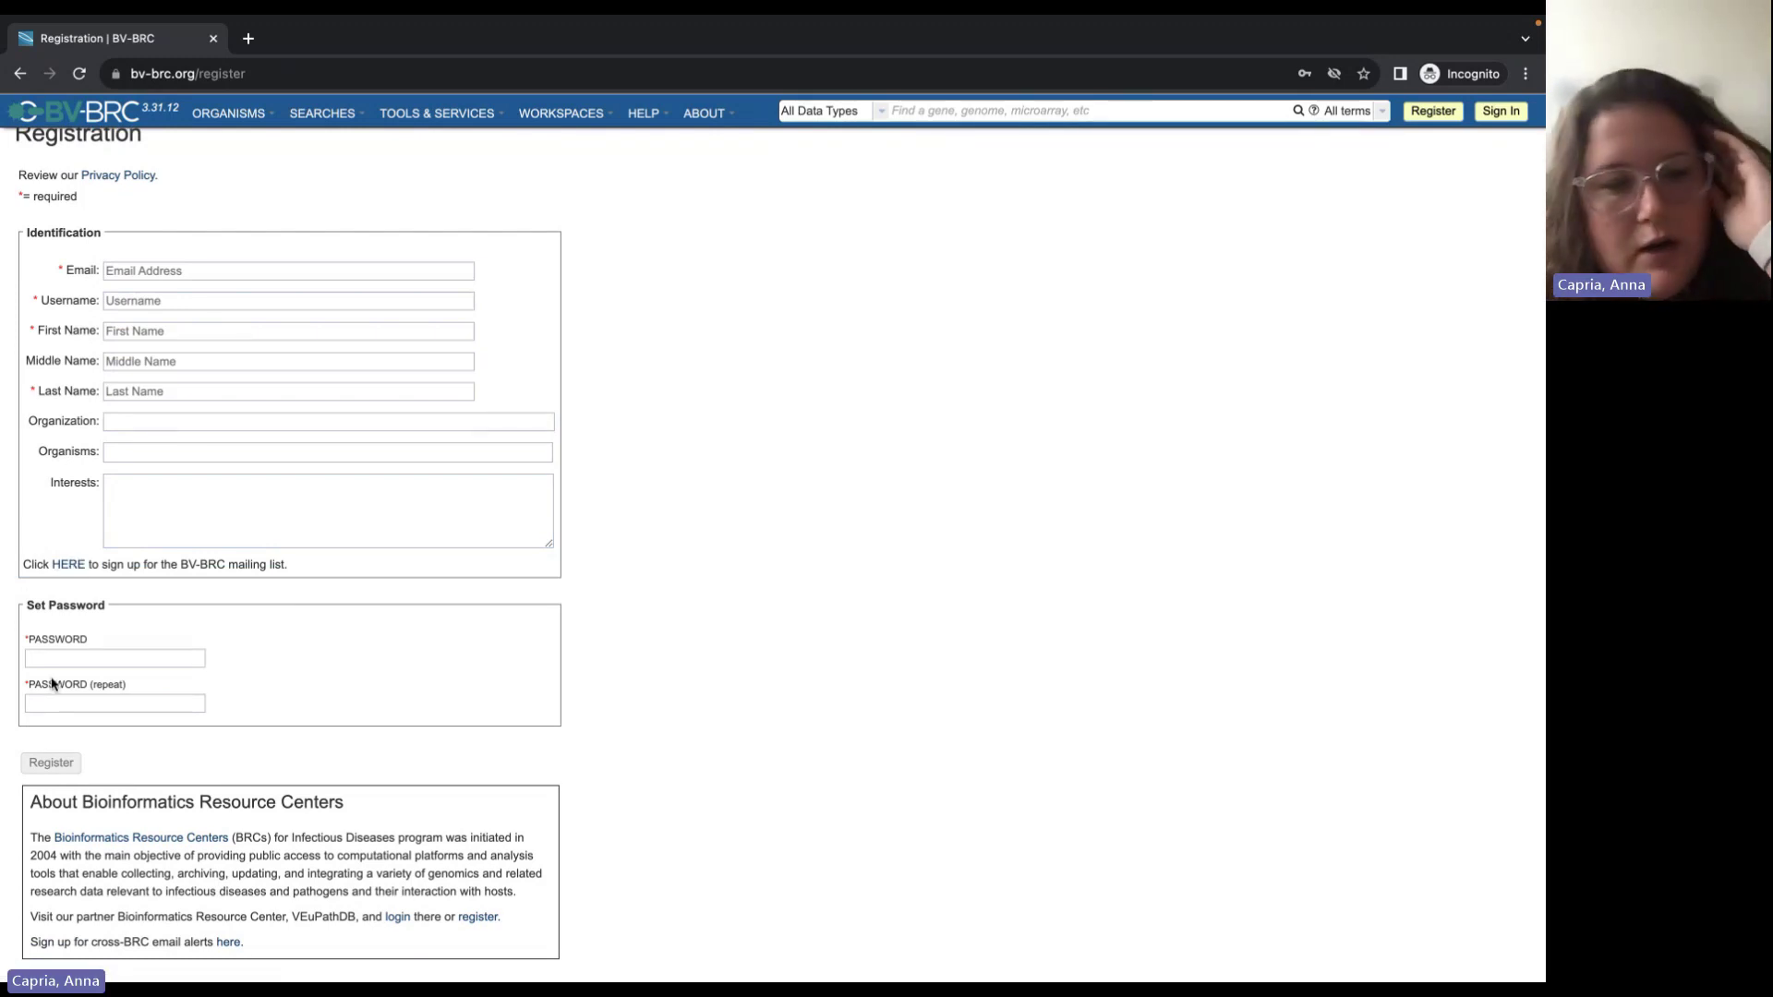
scroll(50, 789, "up", 1)
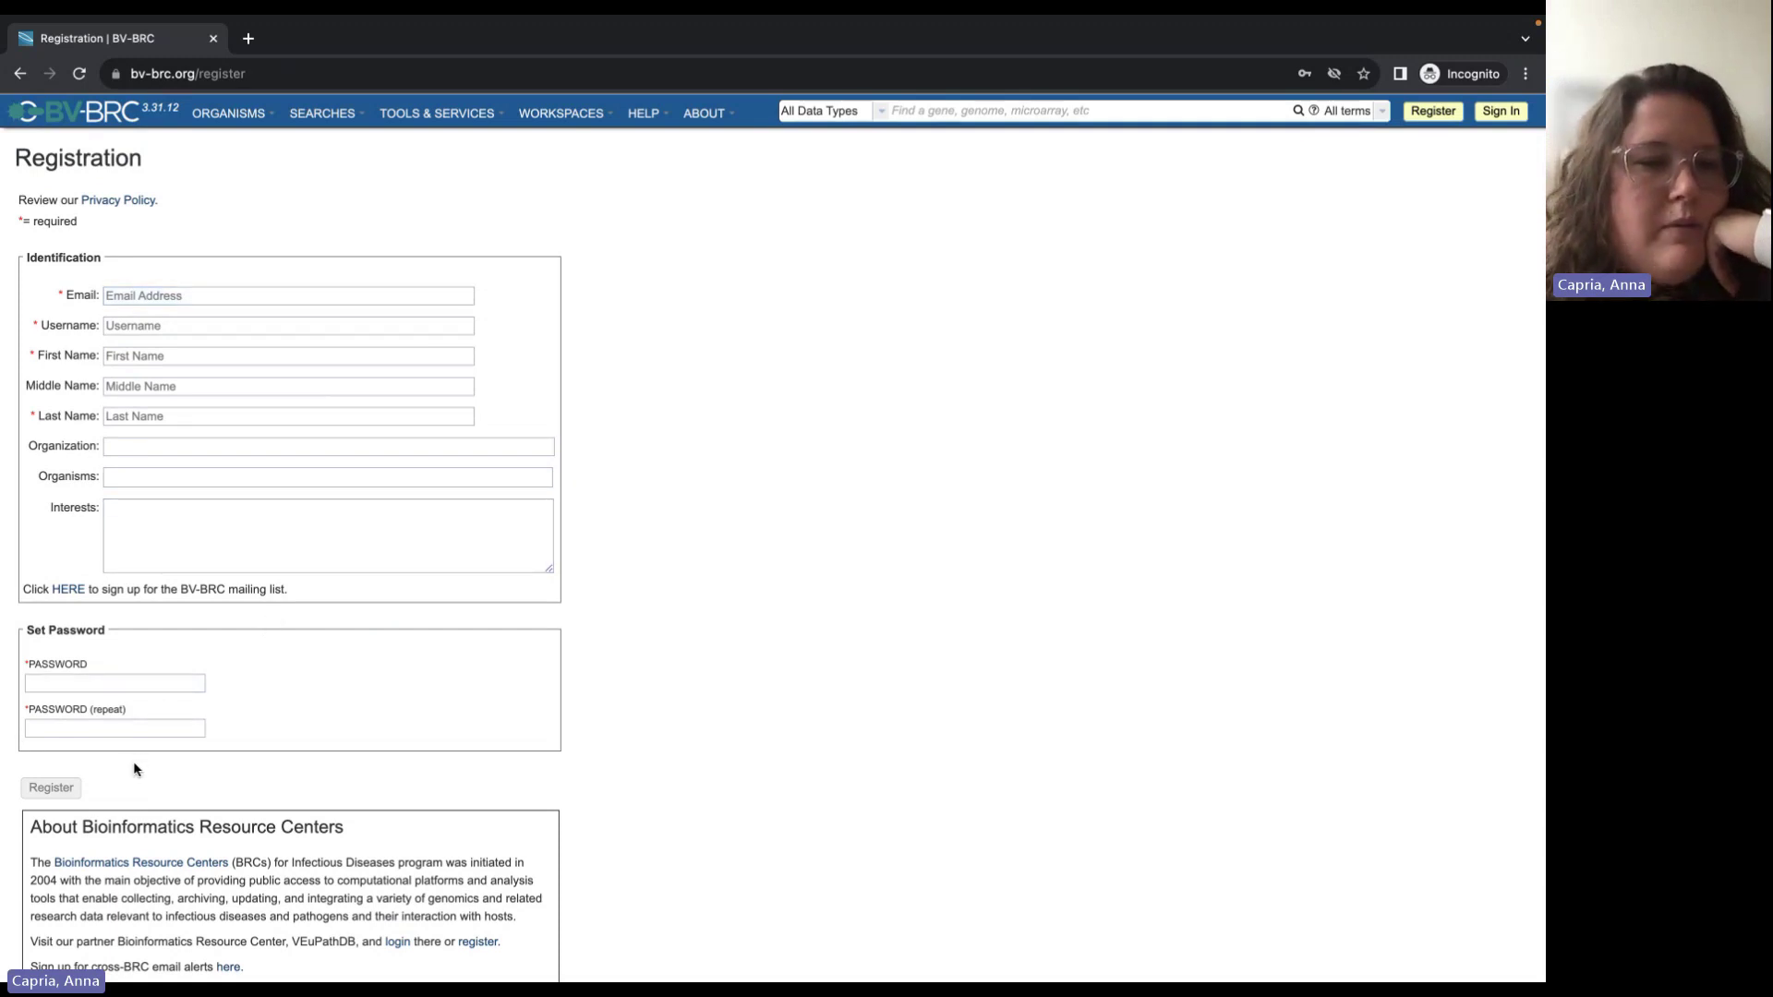
- Leave the registration form, list the account's workspaces and inspect the ANL Workshop_06_23 folder inside BVBRC Viral Workshop June 2023 ALC
left_click(214, 41)
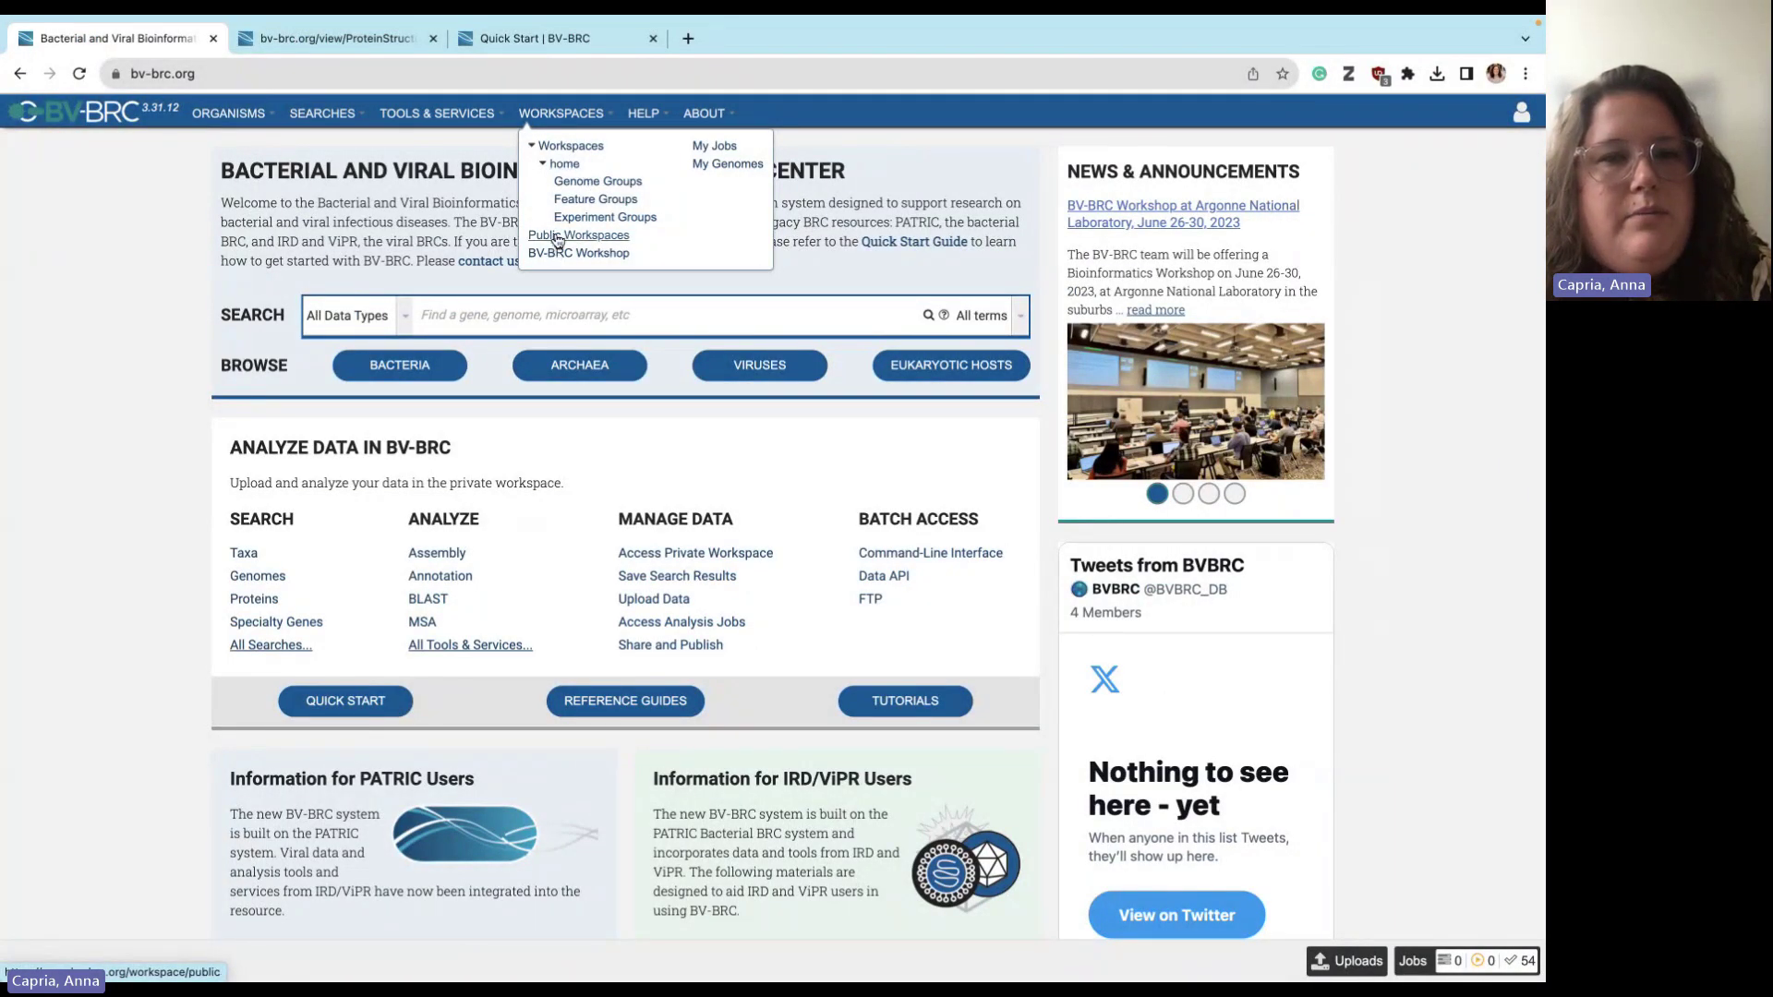
left_click(561, 148)
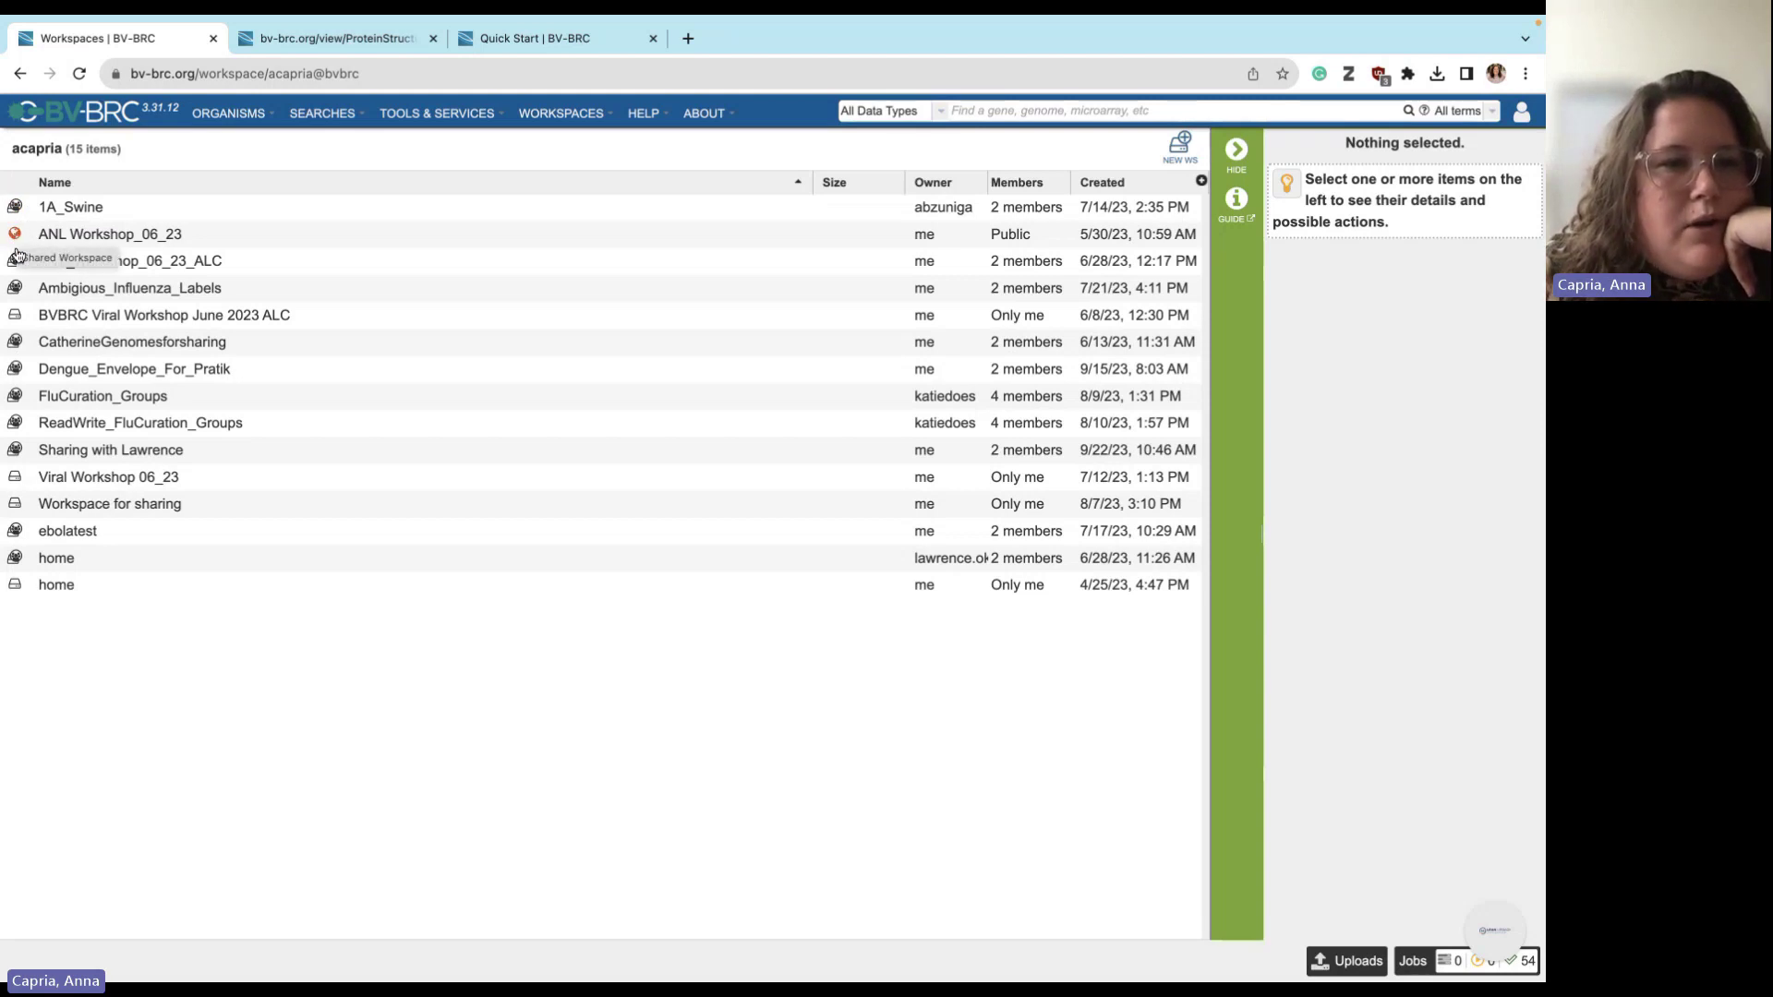
double_click(99, 318)
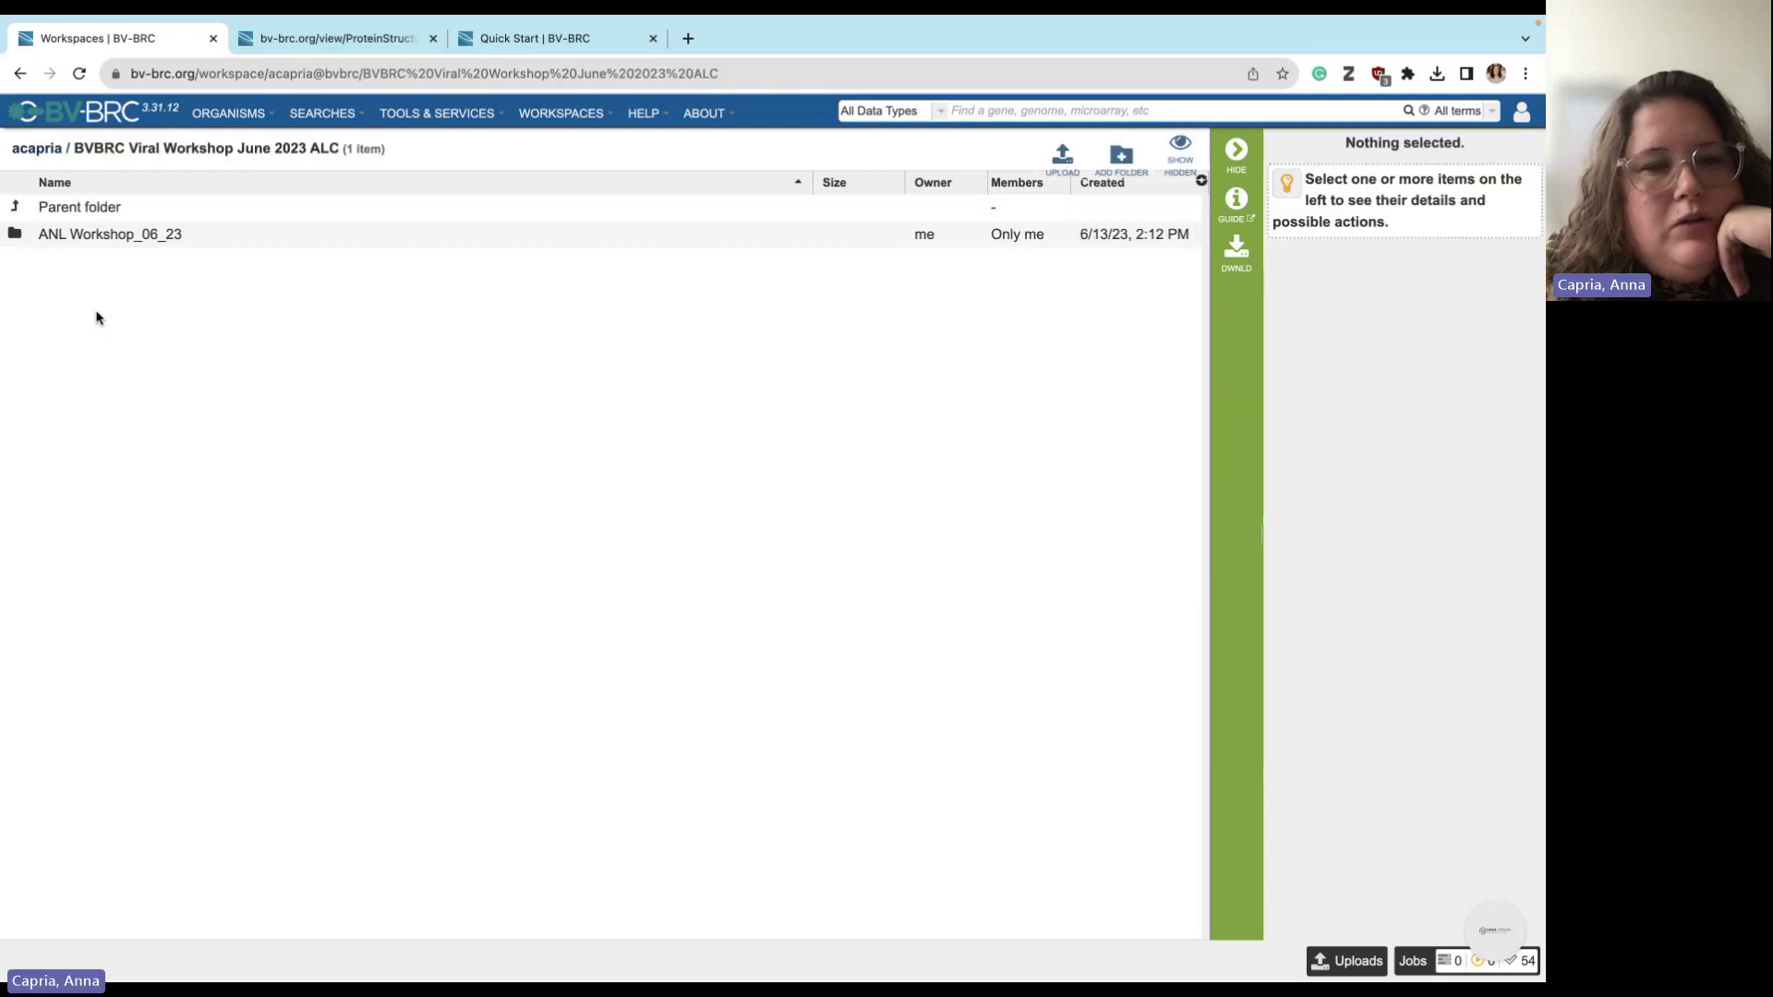
left_click(21, 238)
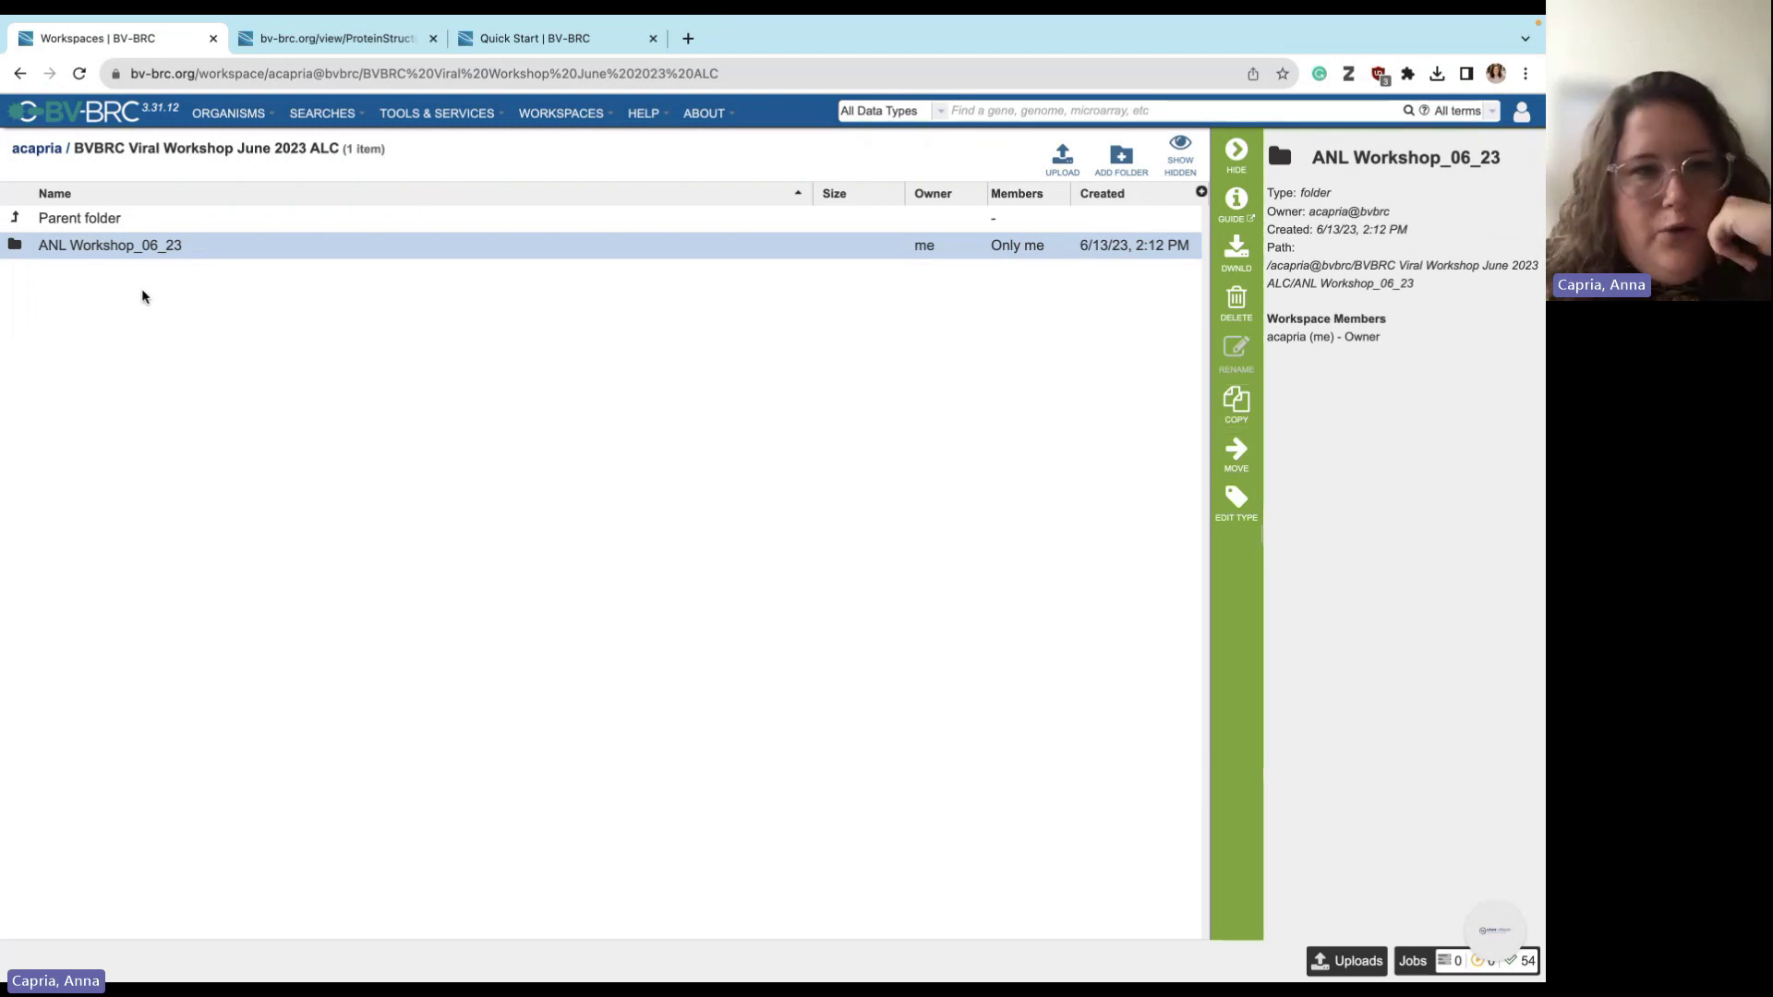
left_click(20, 220)
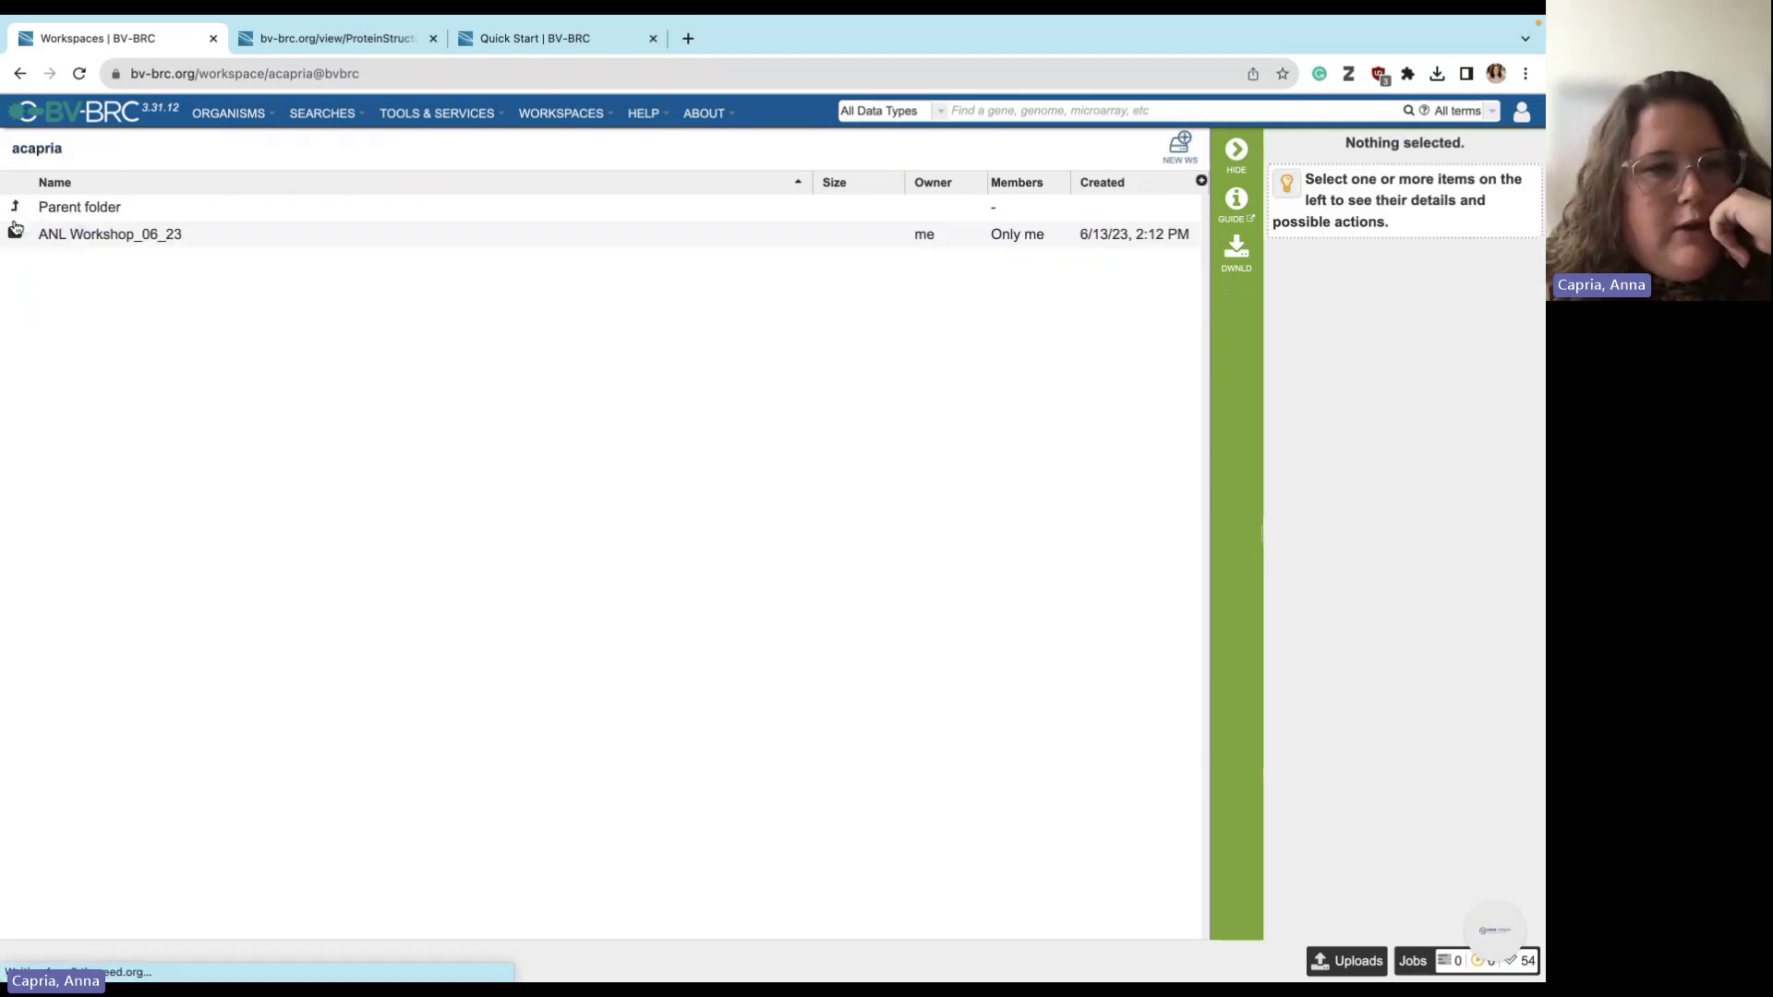
- Inspect the public workspace ANL Workshop_06_23 and review its sharing settings and user permission options
left_click(70, 242)
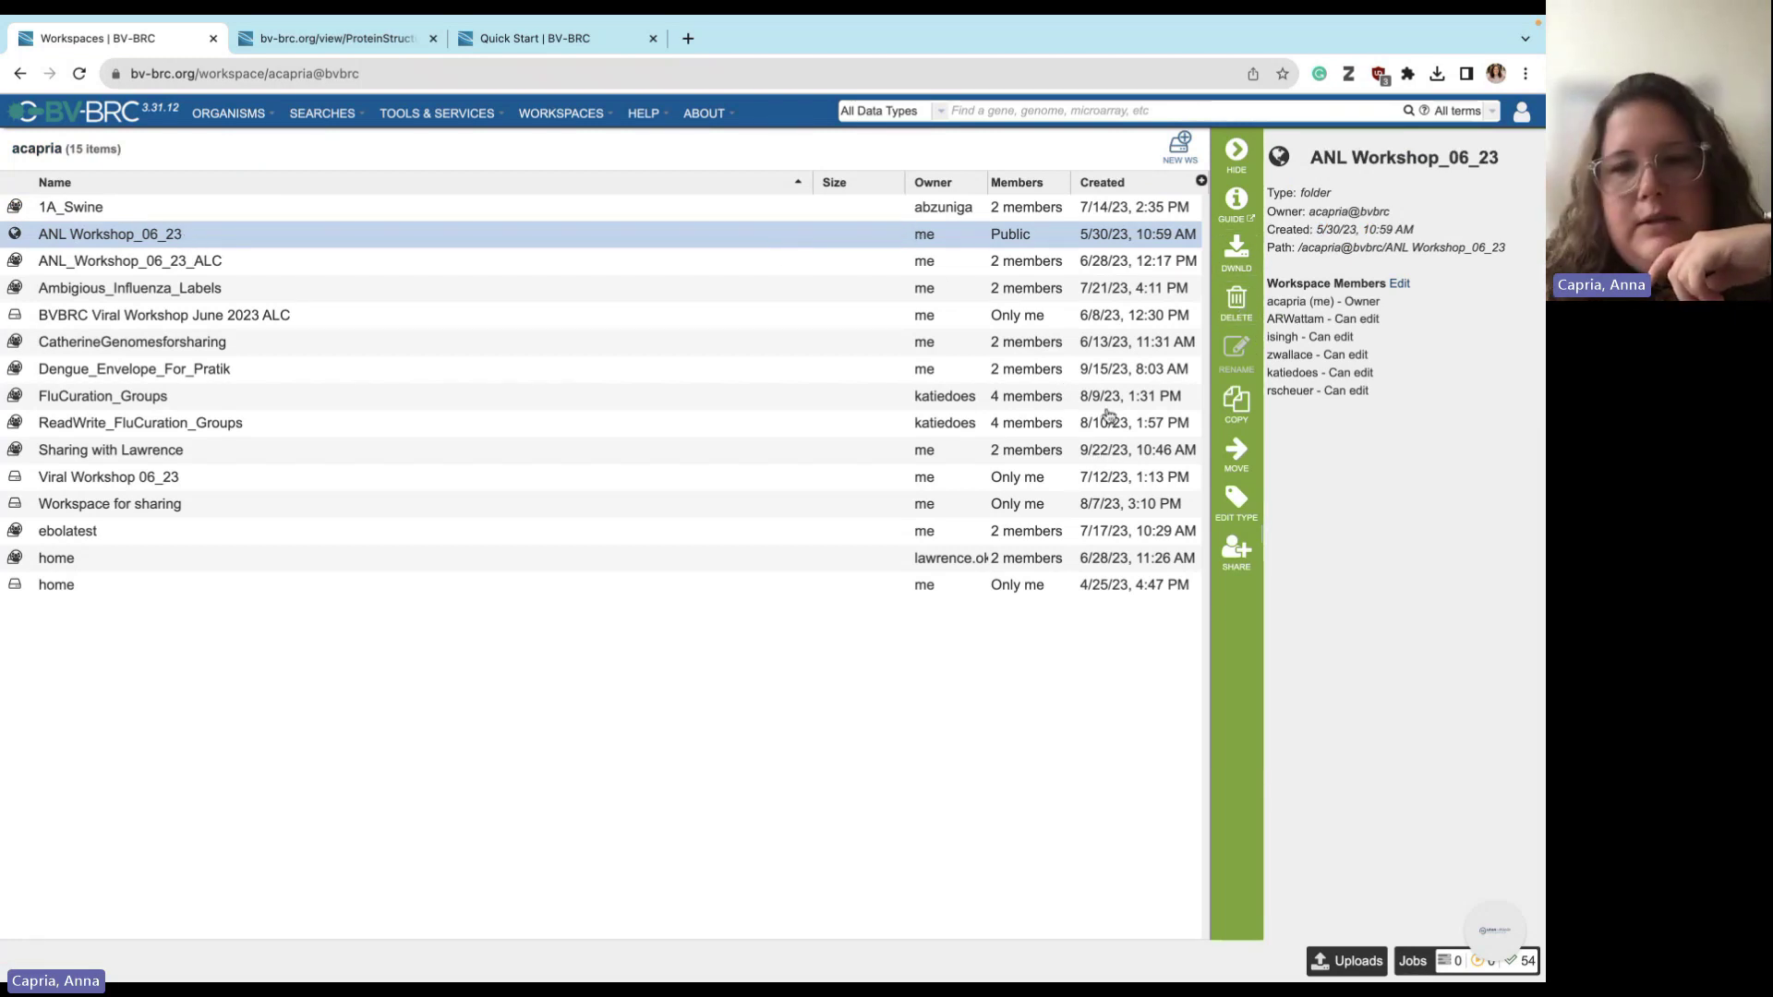
left_click(1235, 551)
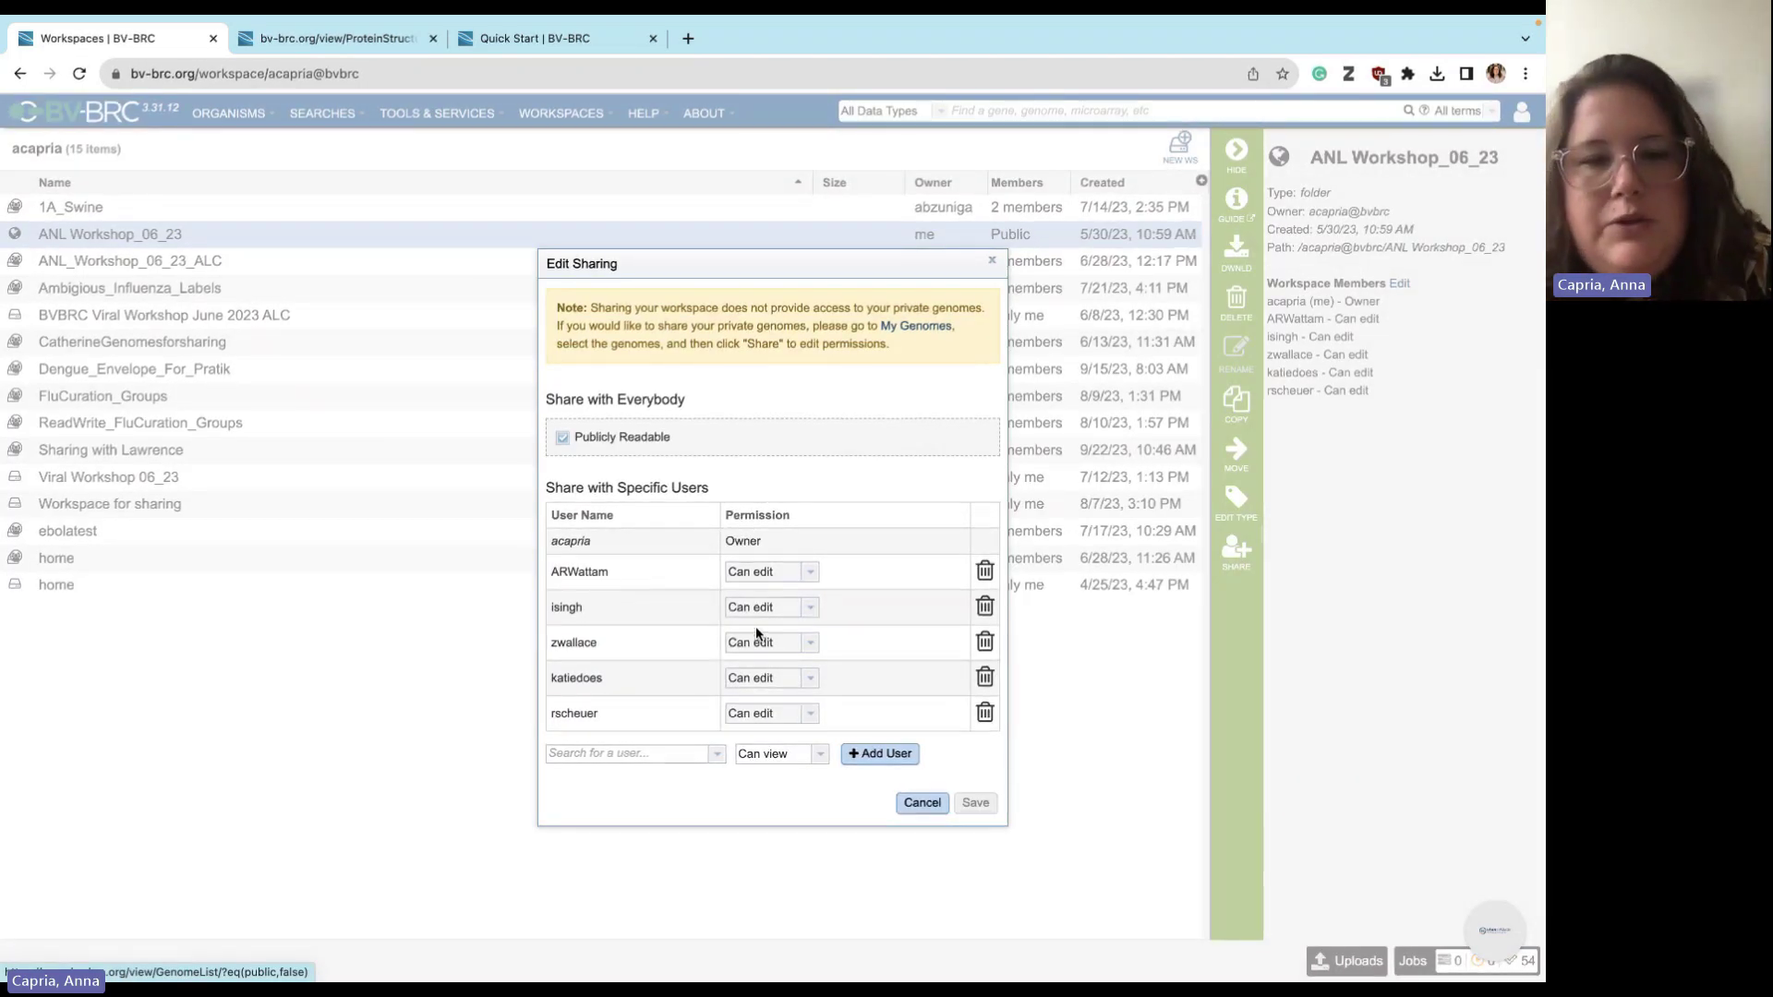
left_click(813, 754)
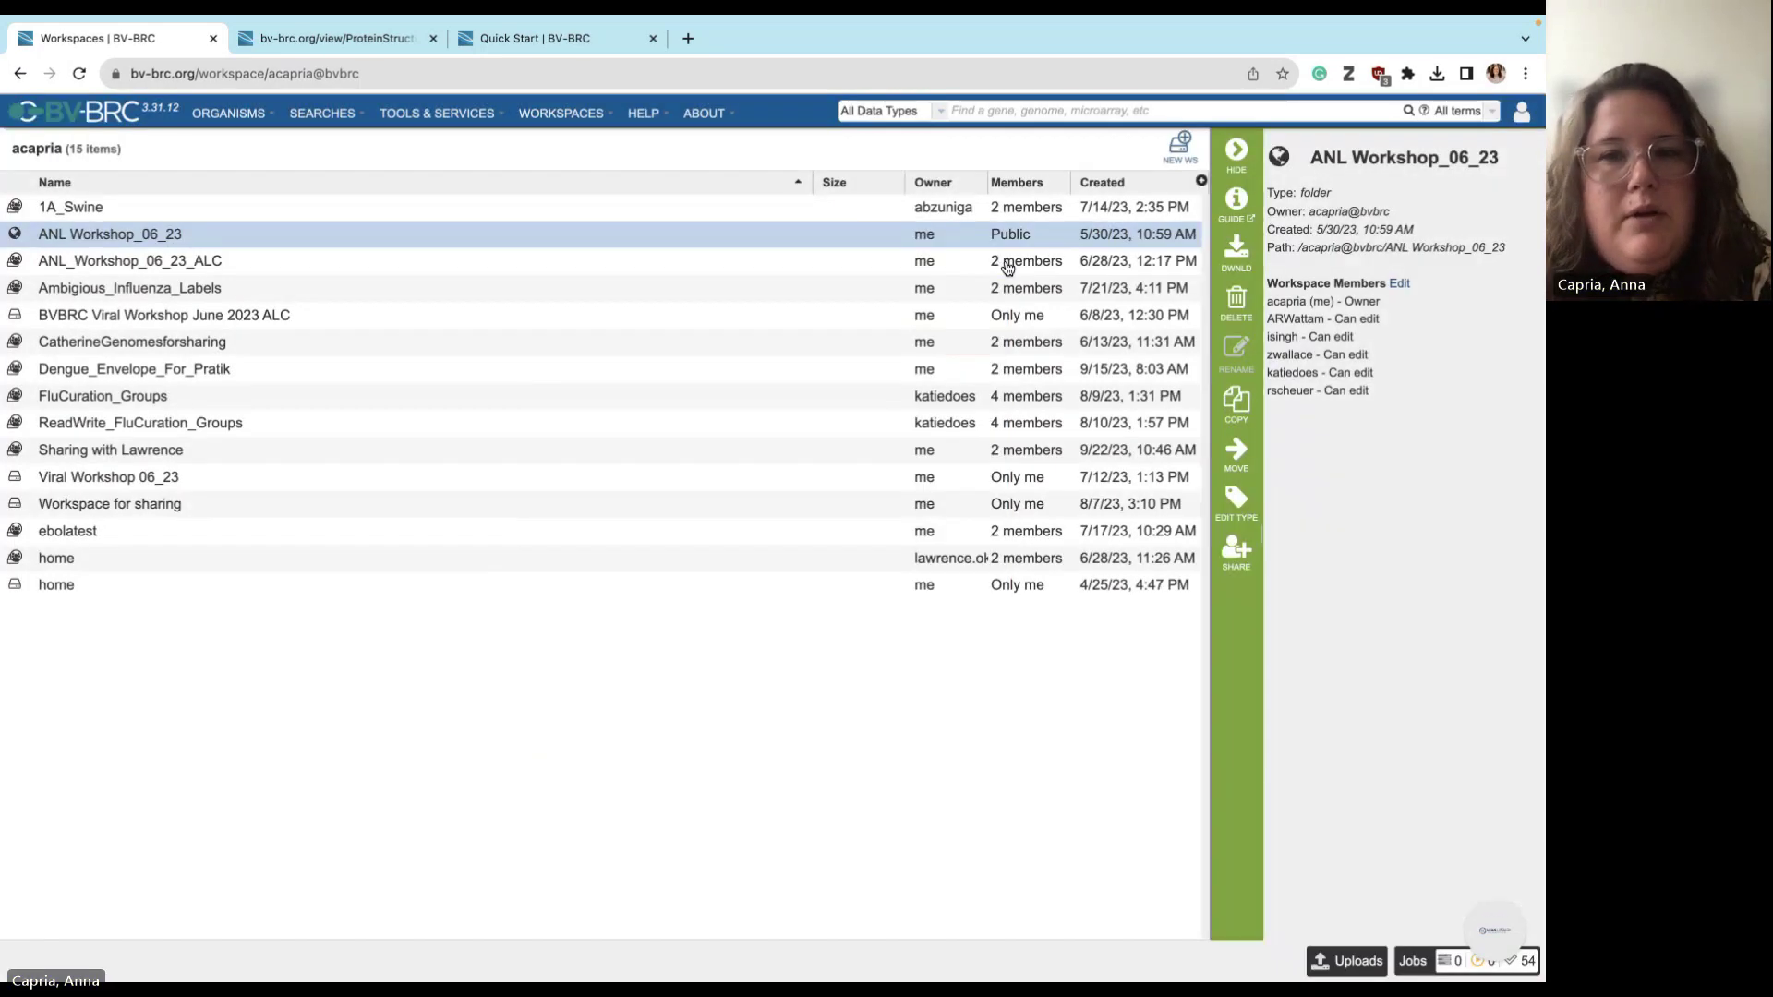
left_click(993, 261)
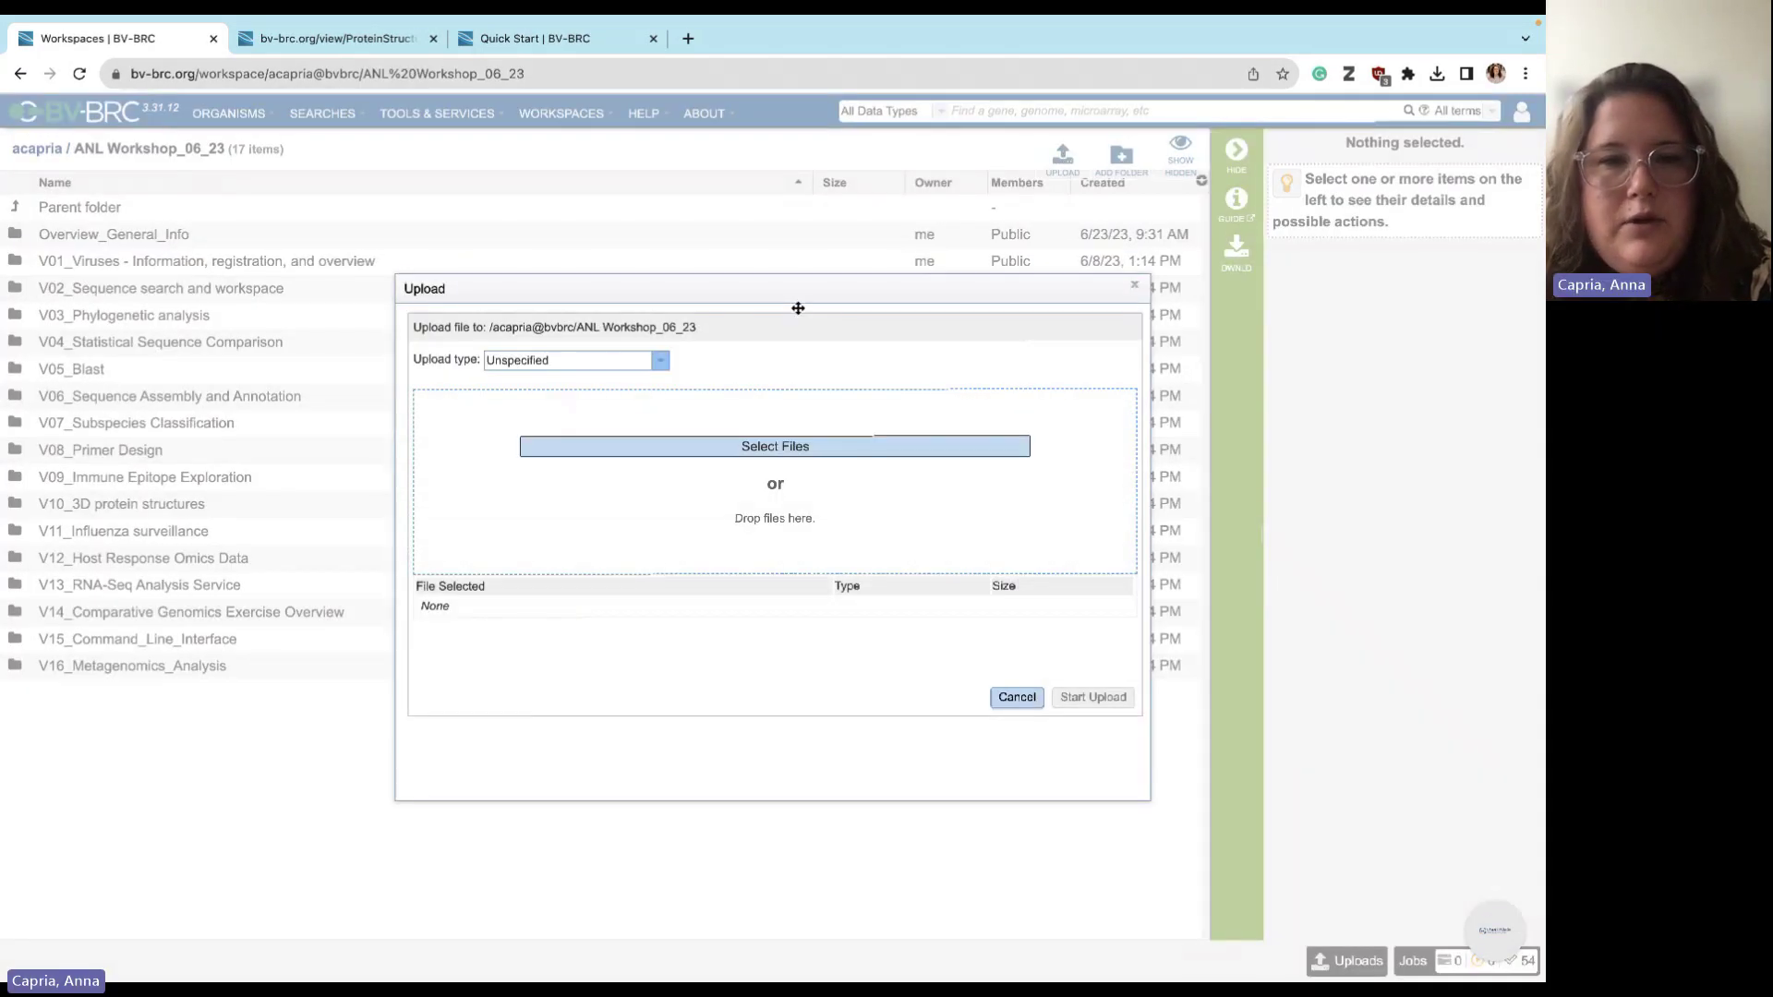
- Review the file types available for uploads to the ANL Workshop_06_23 workspace and close the upload dialog without adding files
left_click(651, 362)
scroll(585, 578, "down", 2)
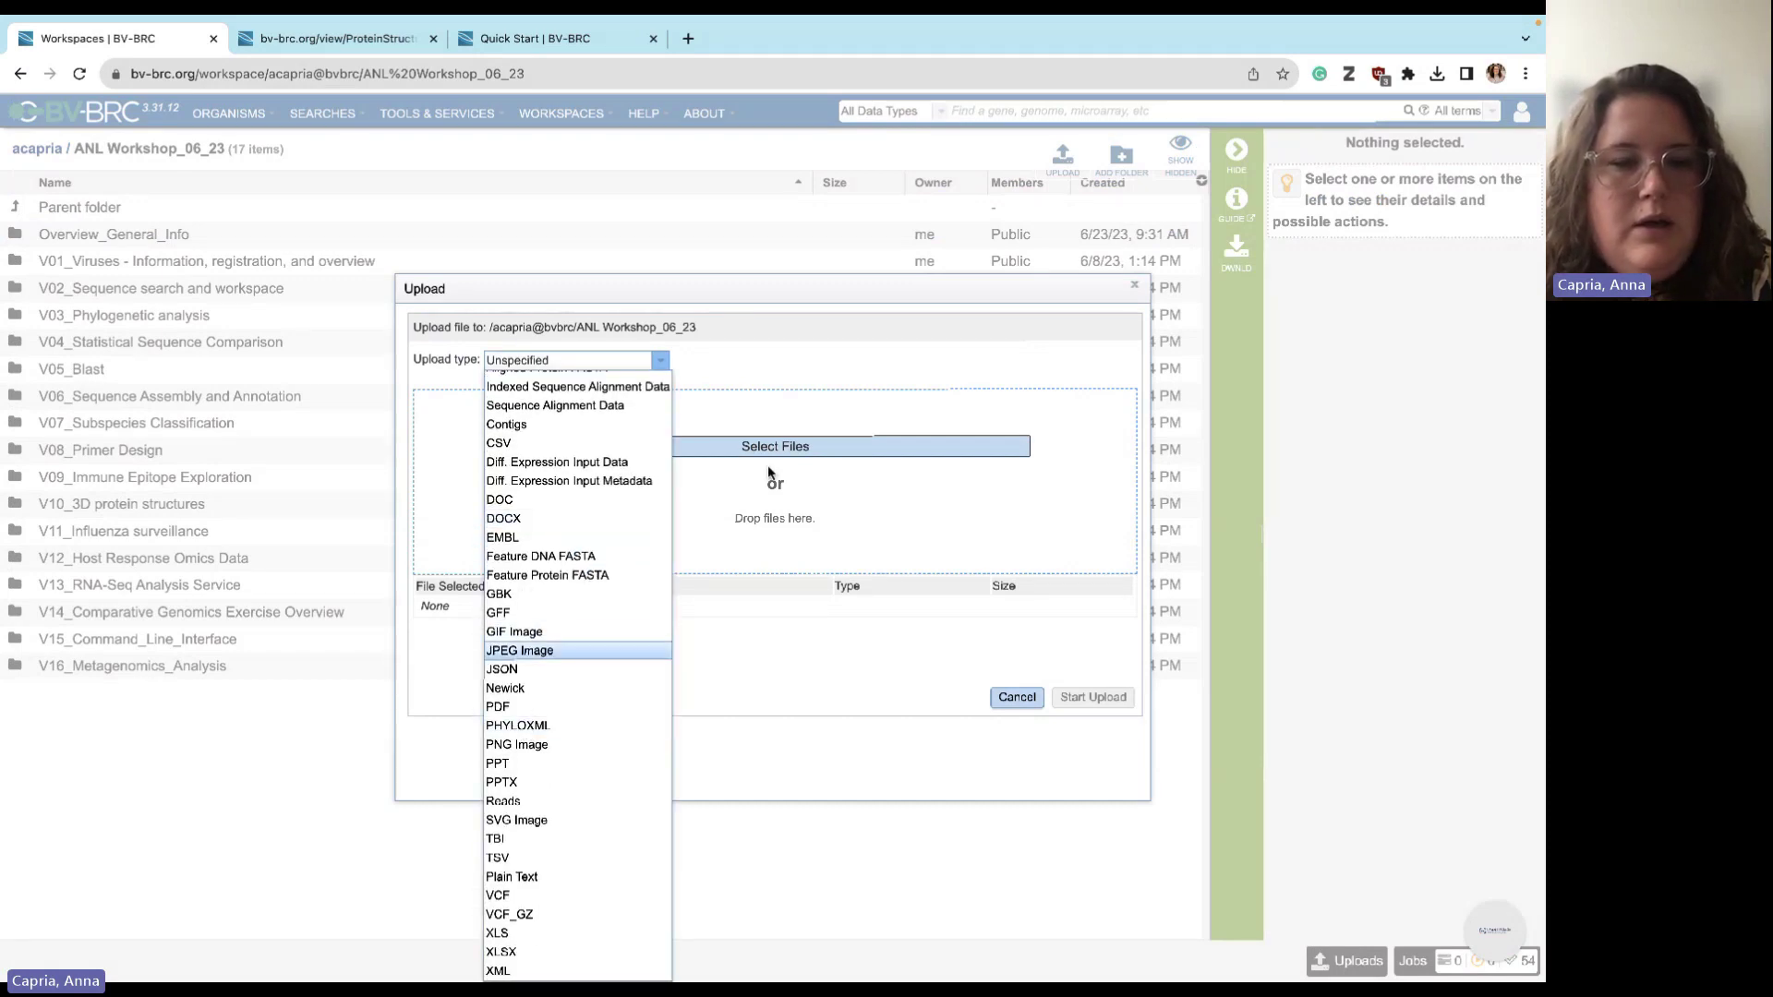
scroll(554, 646, "up", 2)
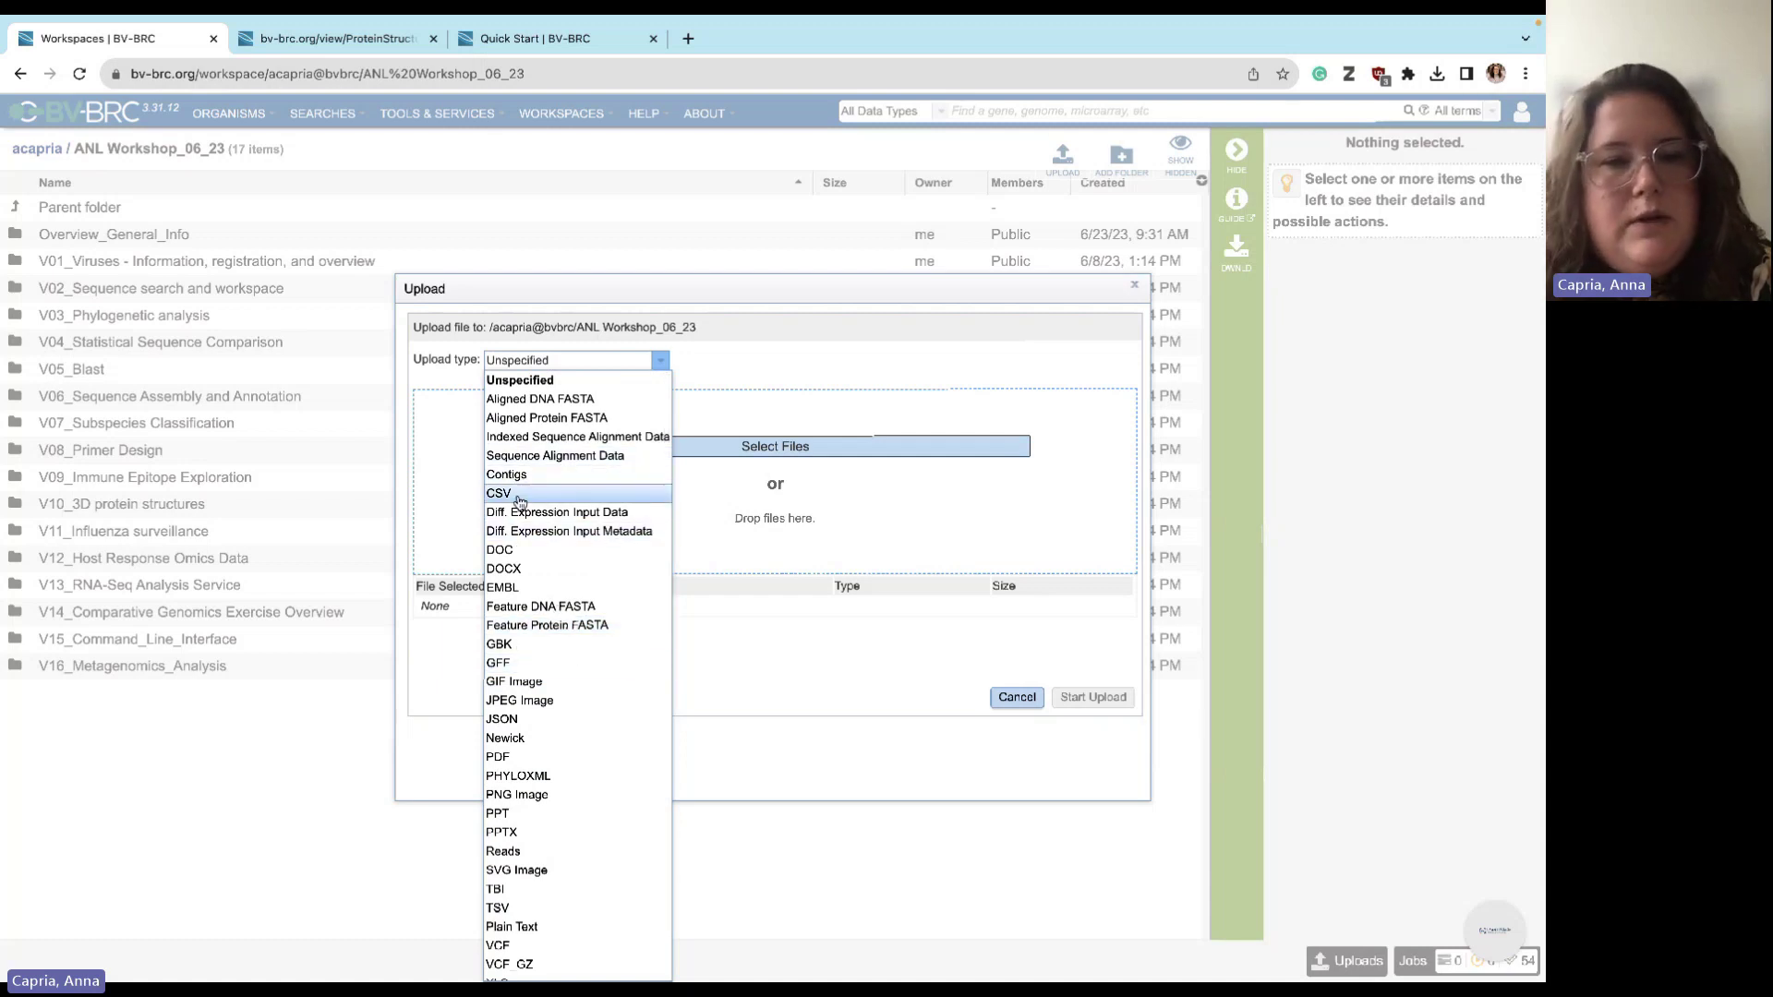
scroll(531, 683, "down", 2)
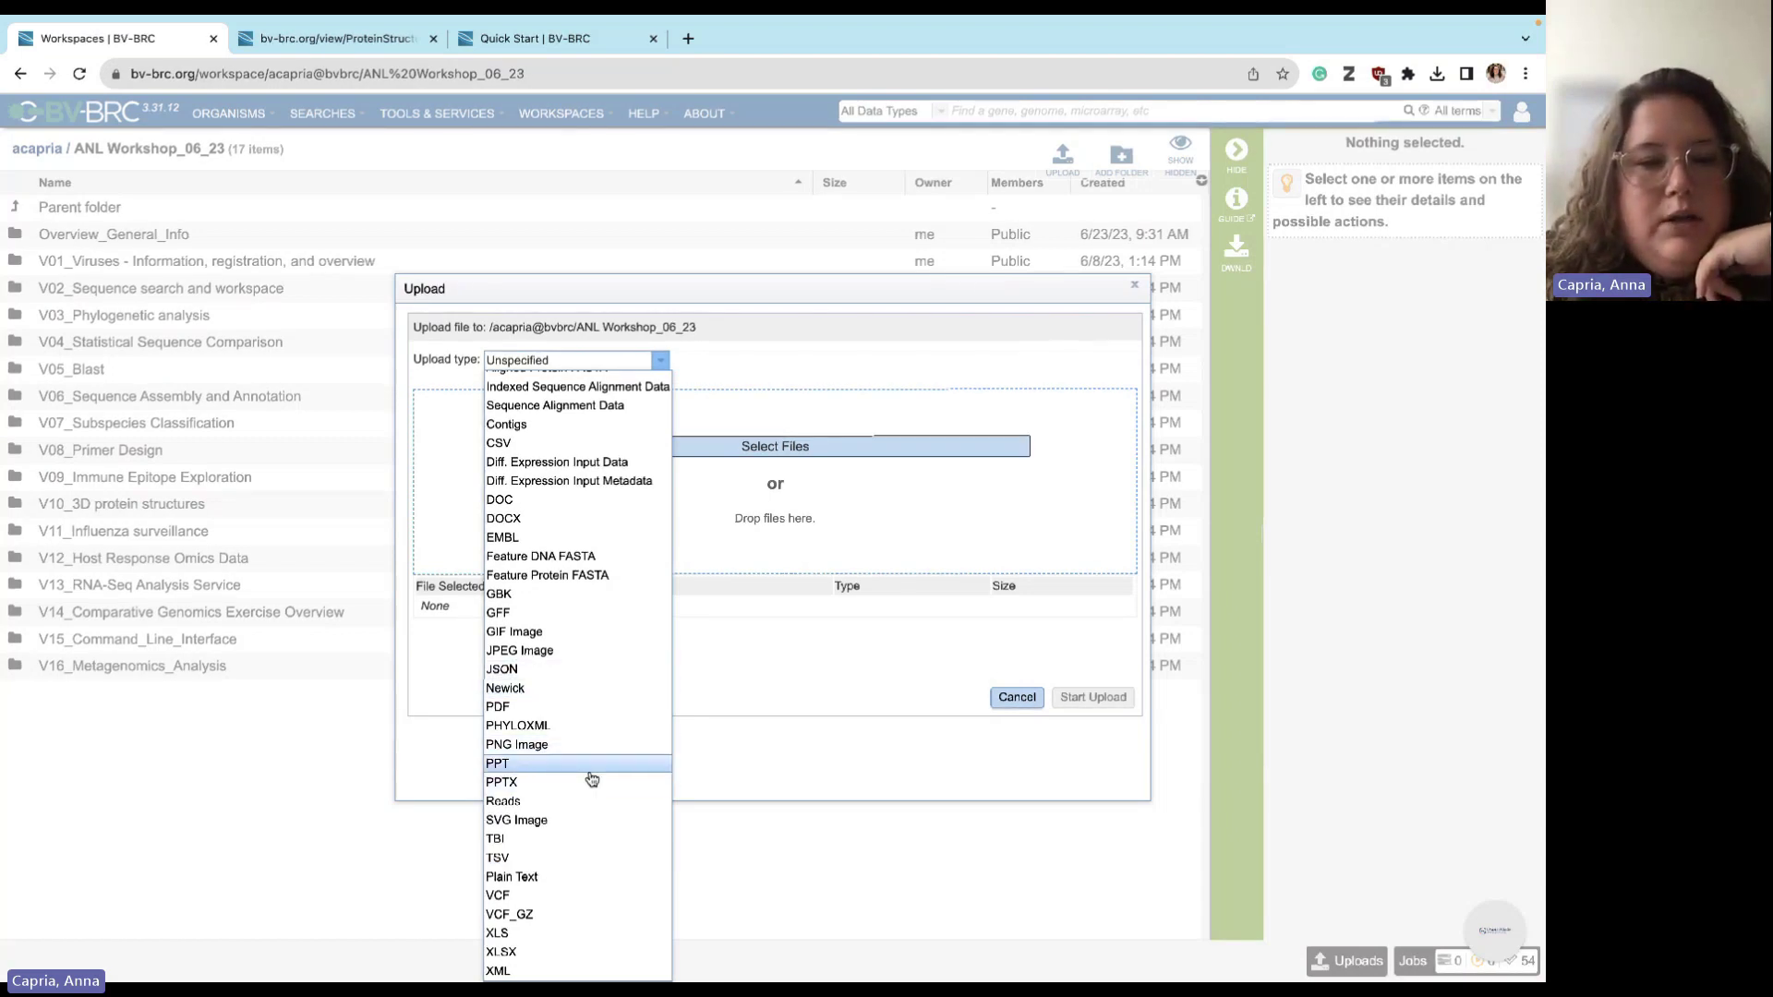
scroll(592, 778, "up", 1)
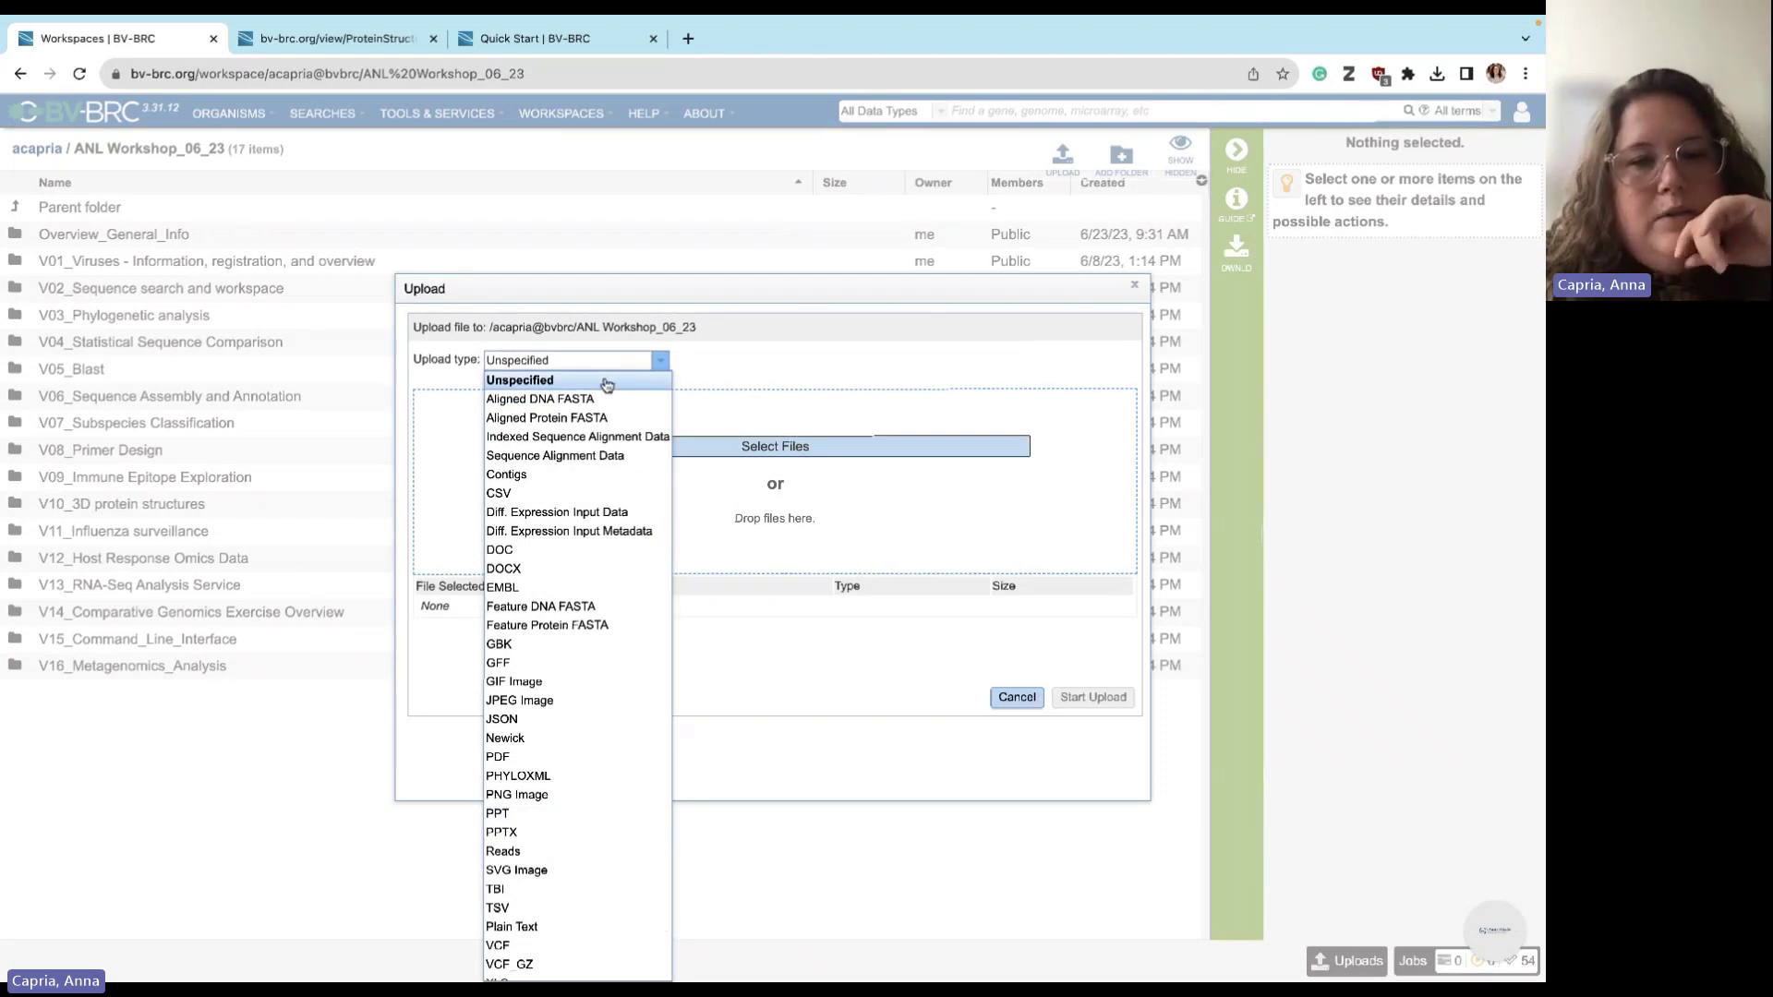
left_click(711, 690)
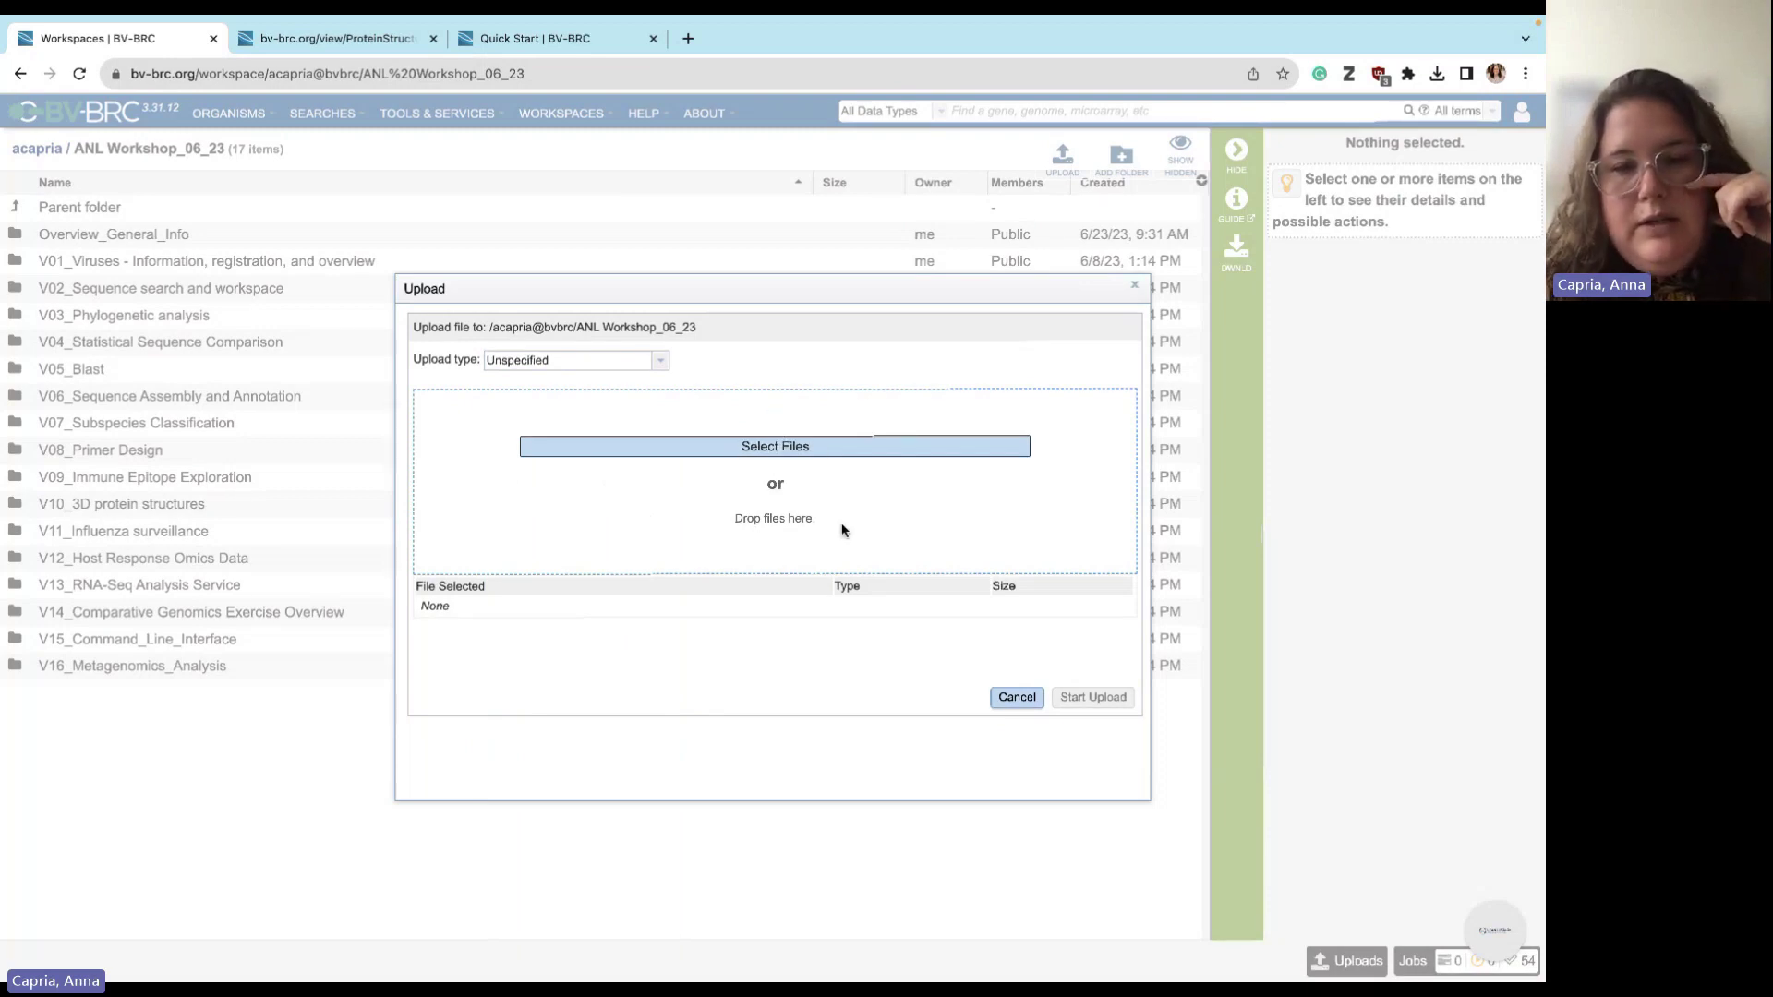
left_click(1135, 285)
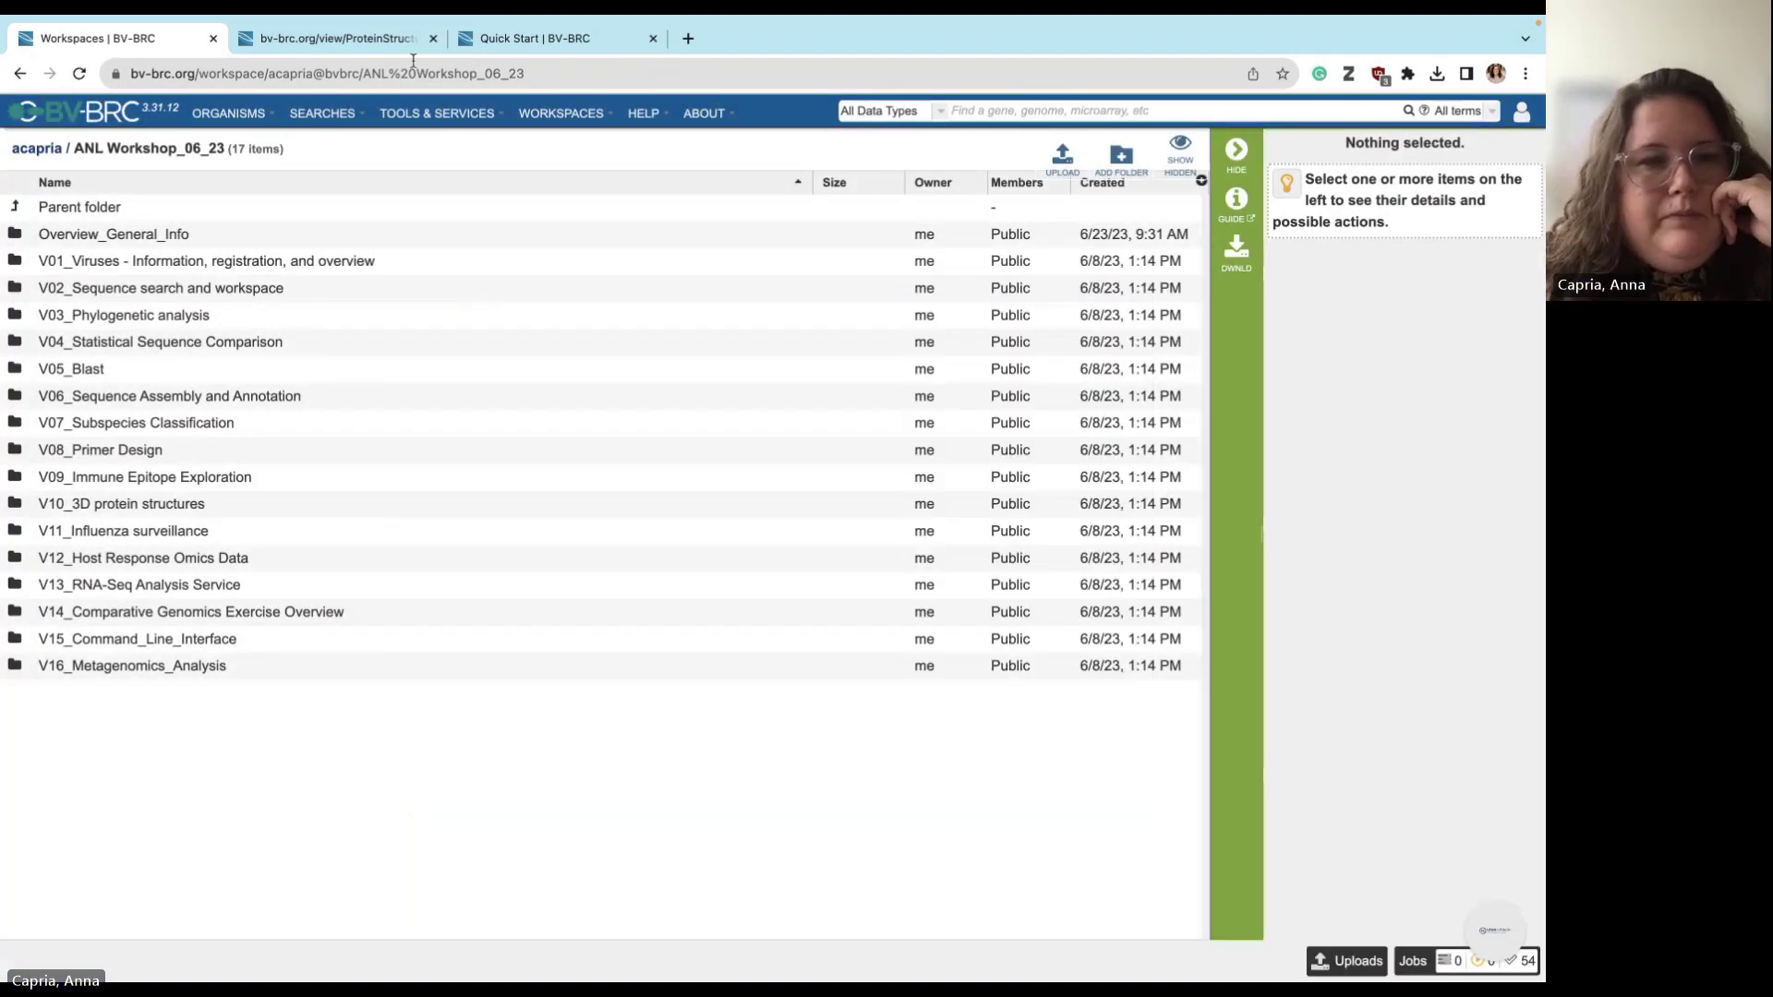
- Show the folder creation dialog for the ANL Workshop_06_23 workspace and close it without creating a folder
left_click(1121, 157)
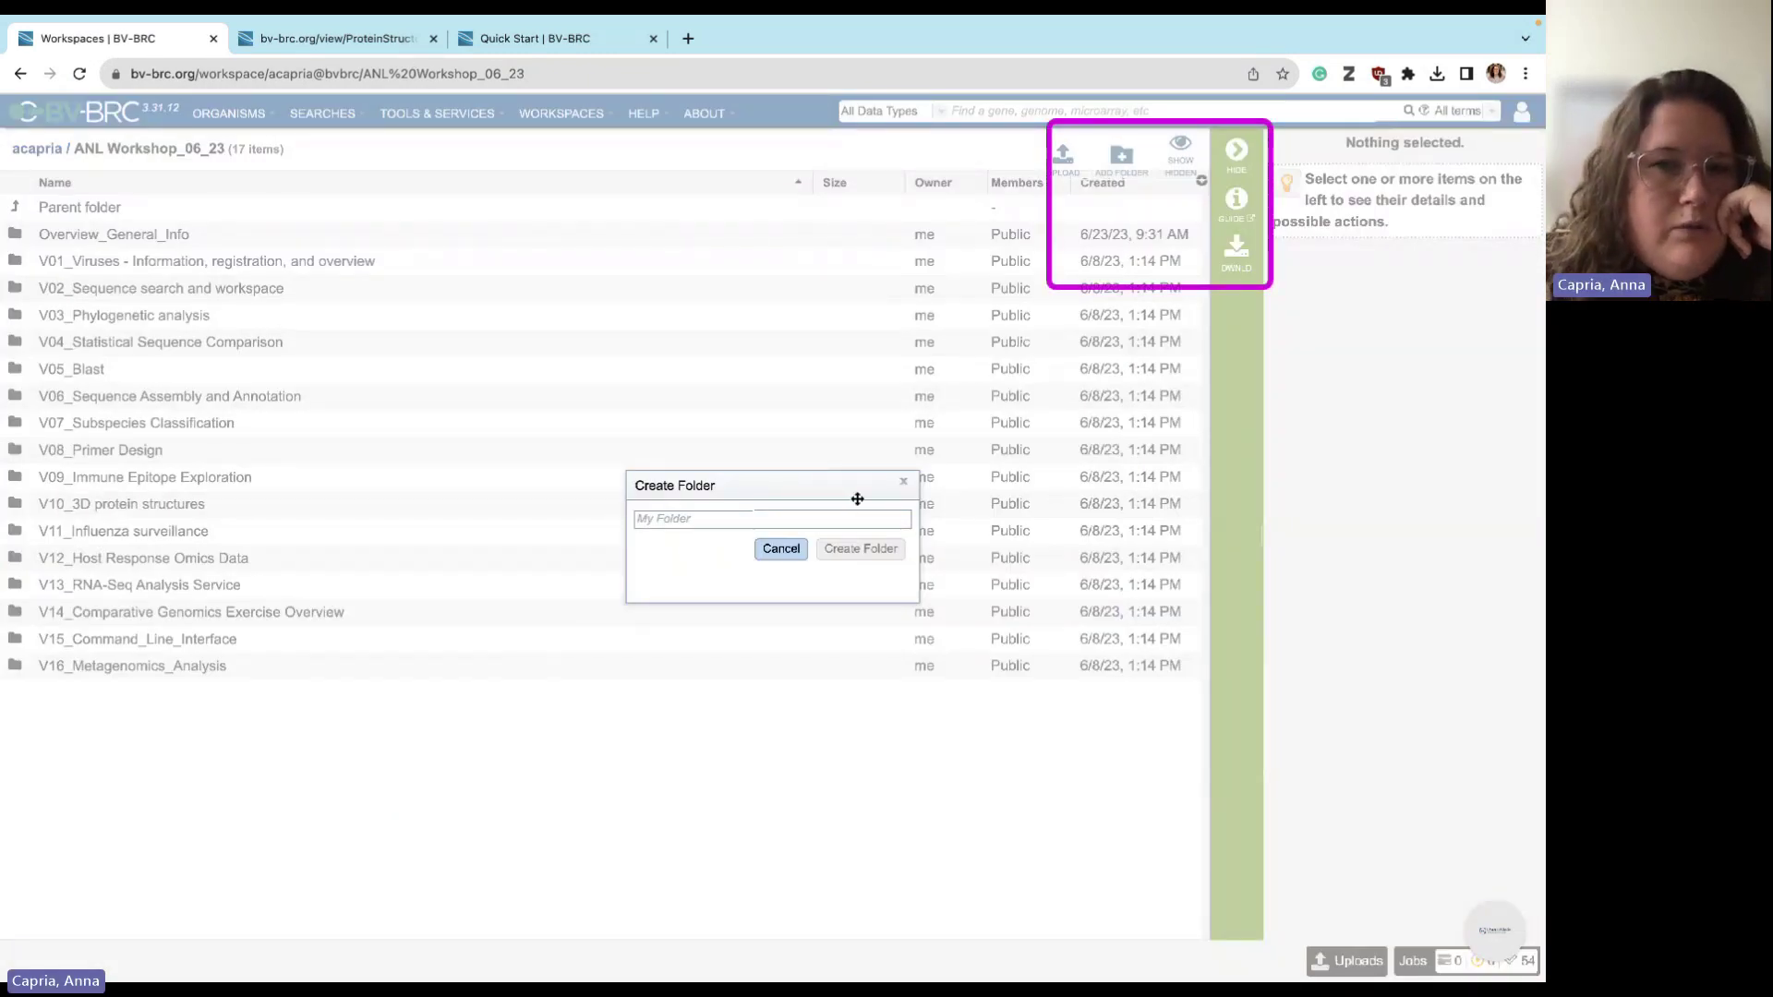
left_click(905, 486)
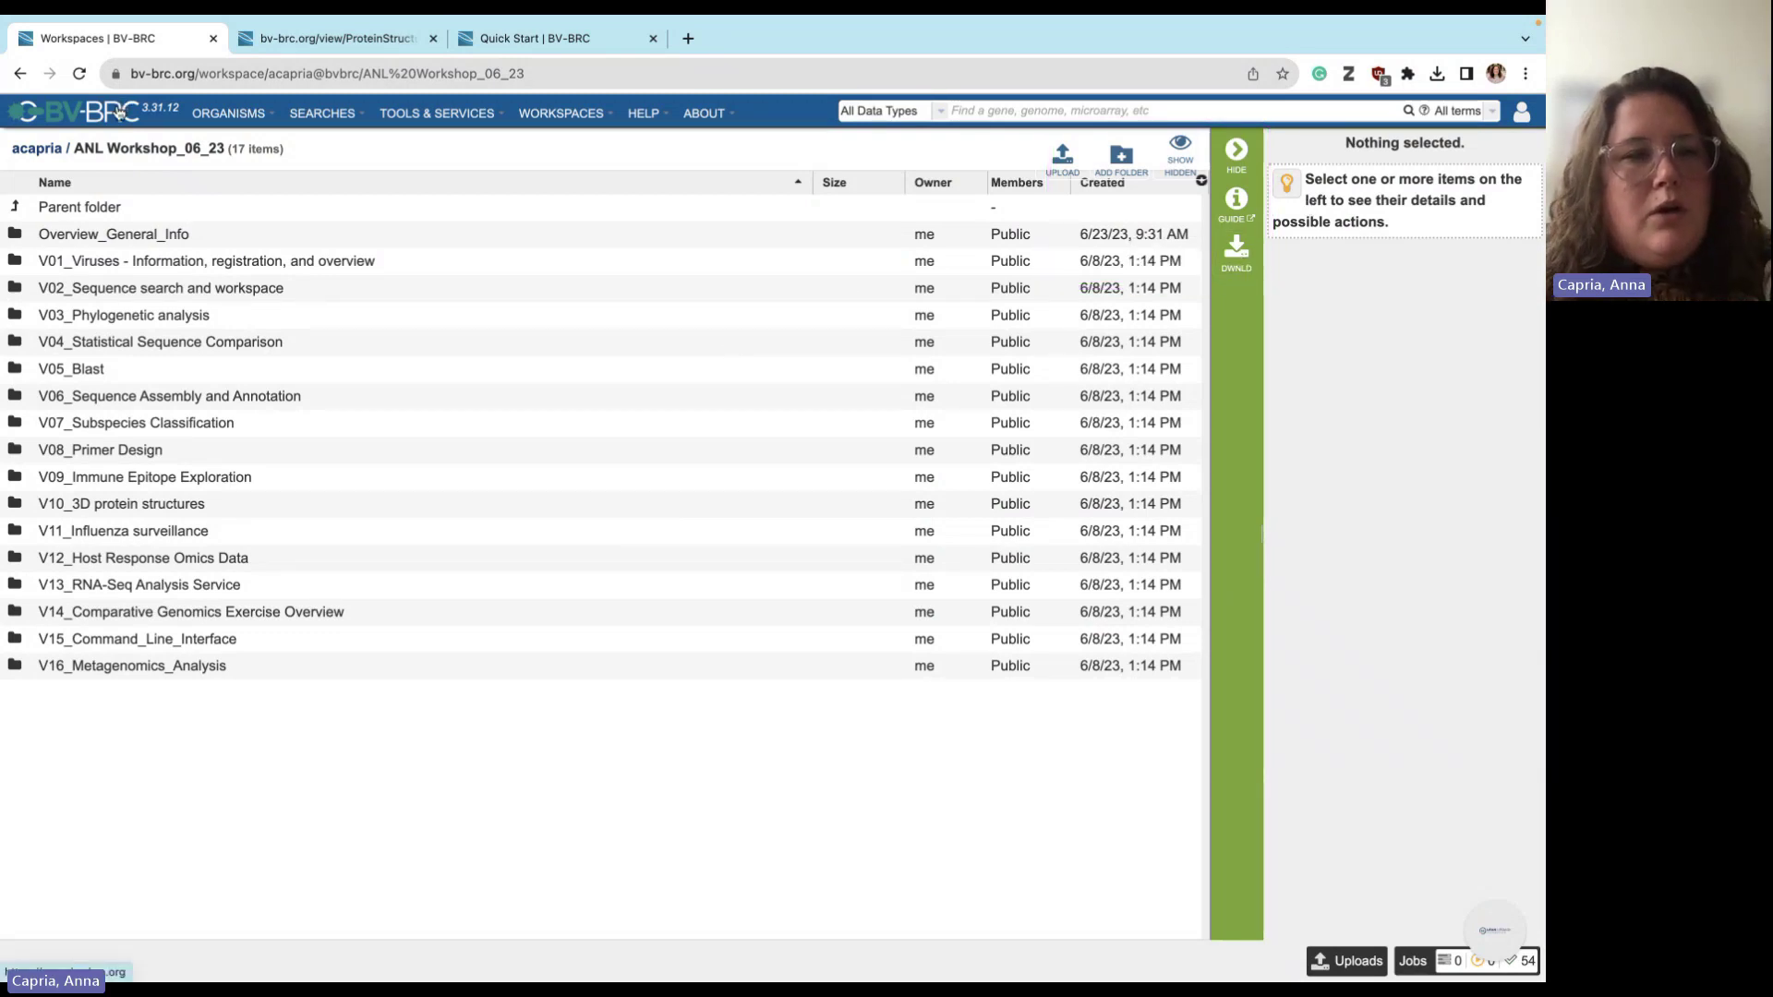
key("alt+Tab")
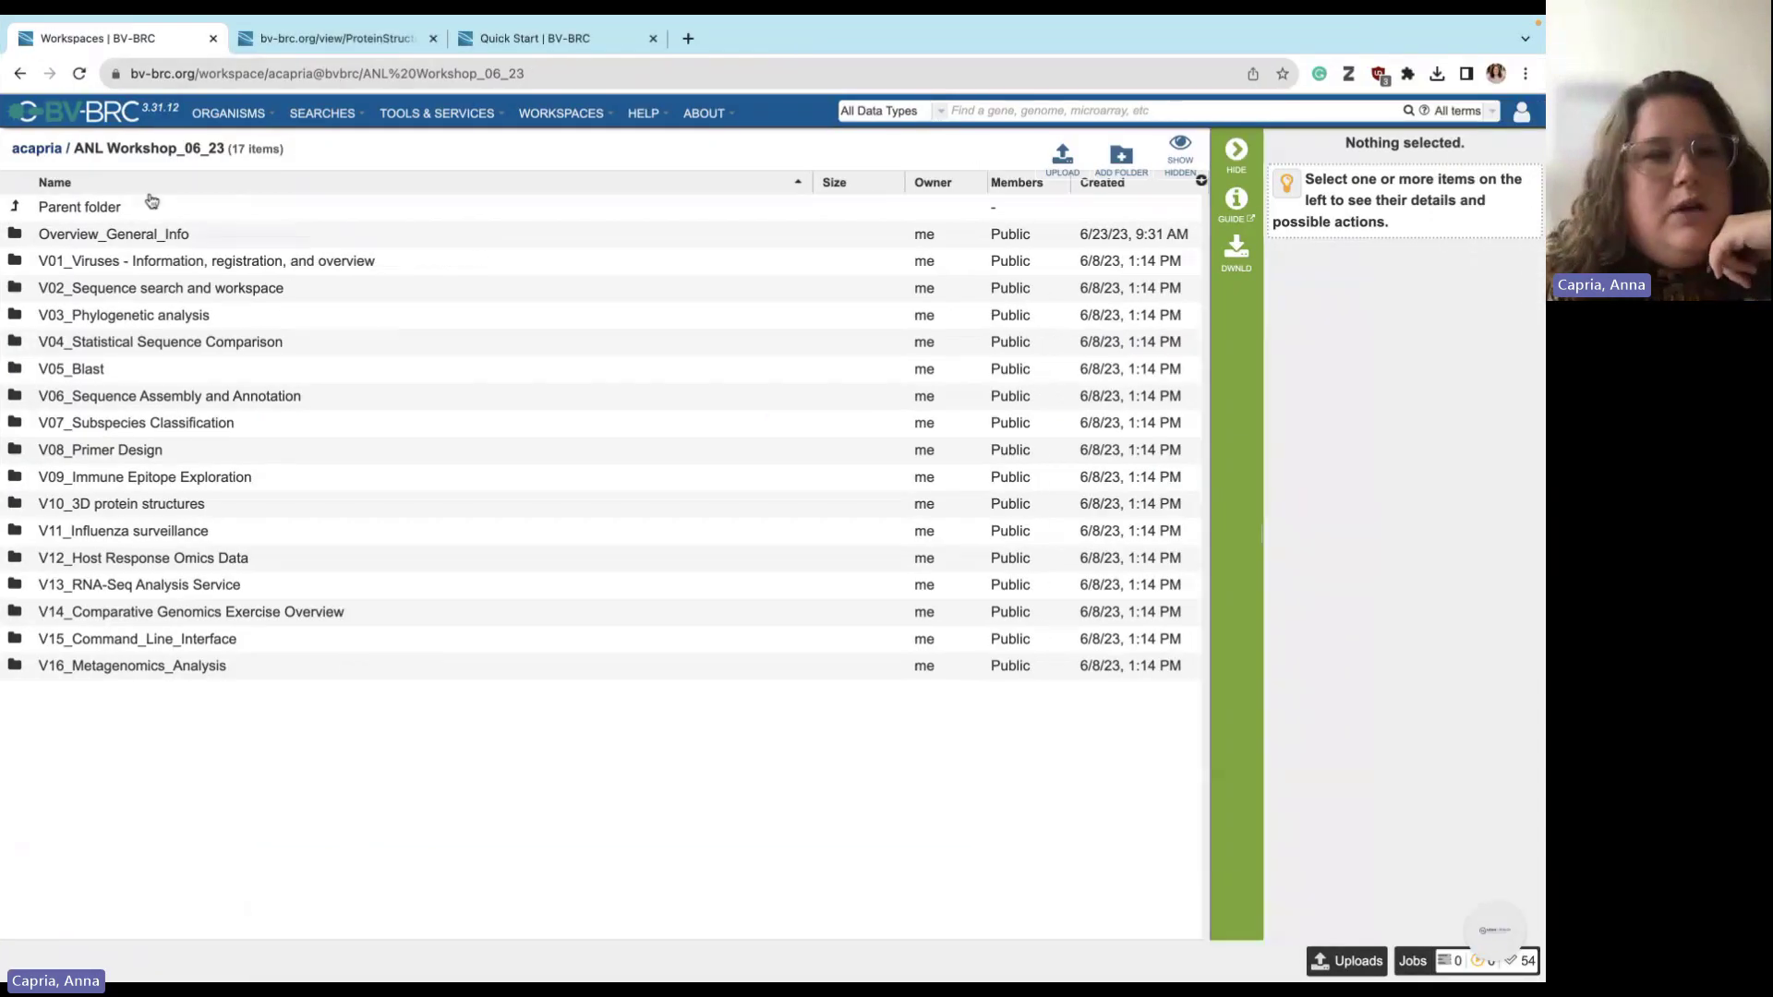
- List the public workspaces and browse through the entries
left_click(559, 119)
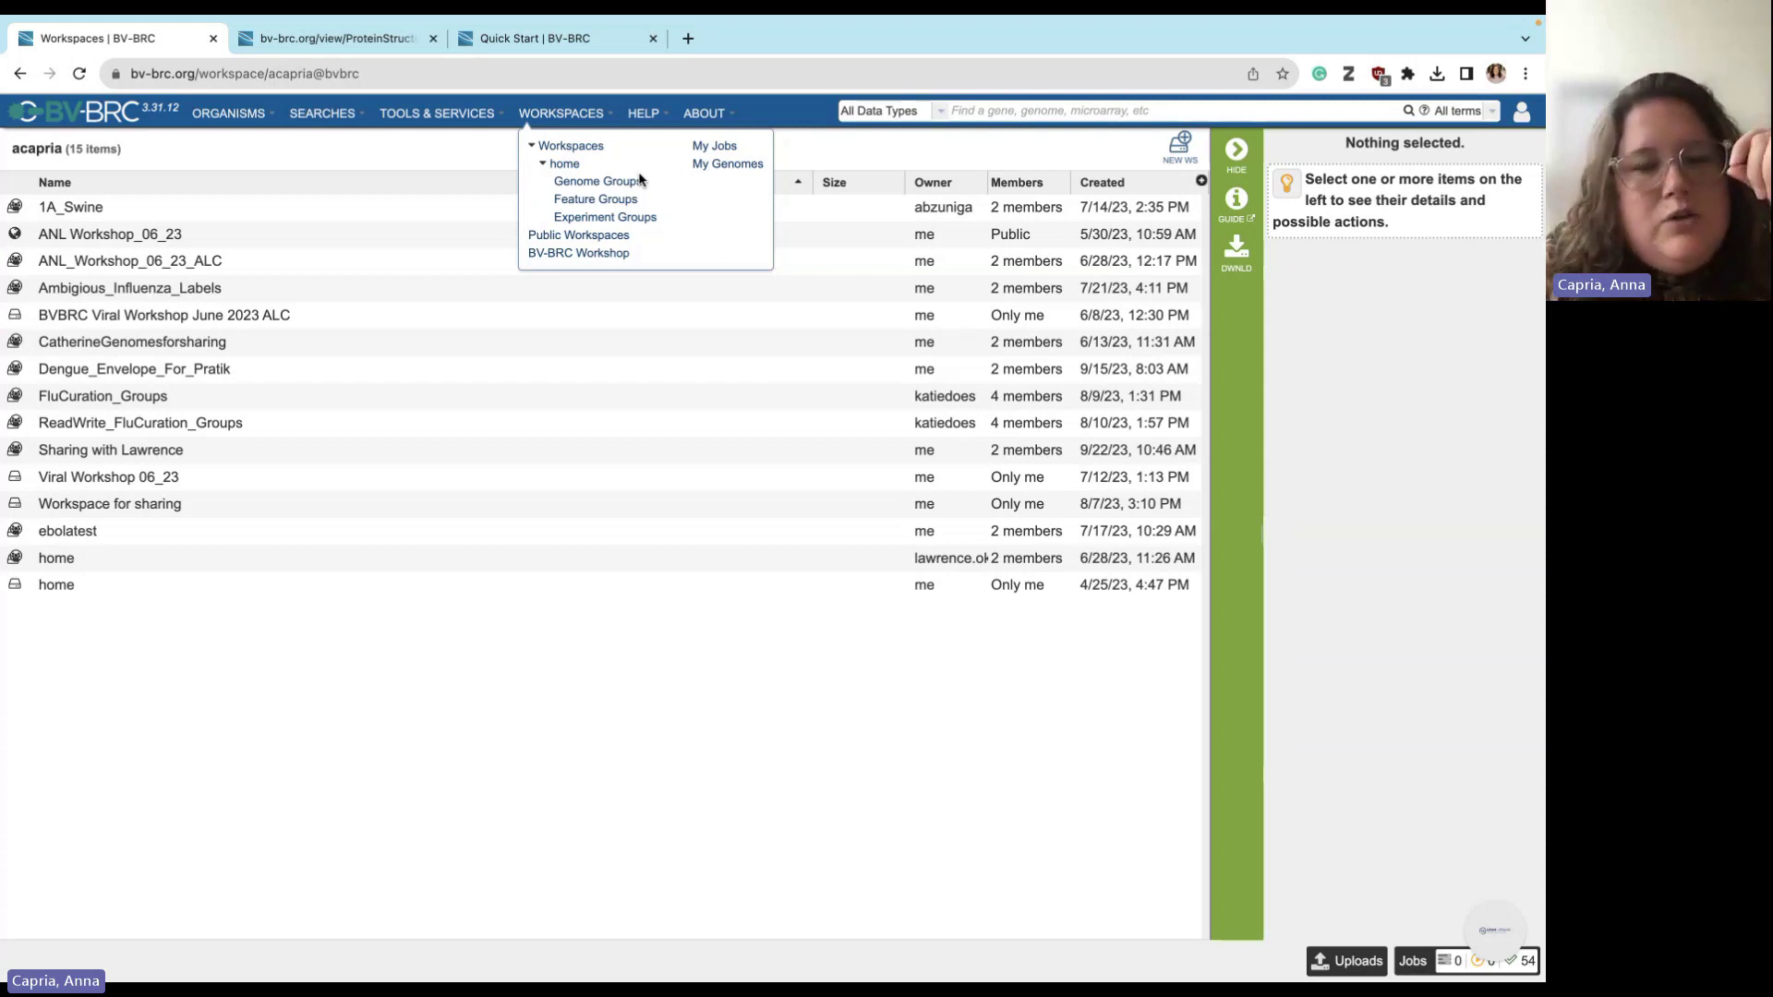
left_click(615, 242)
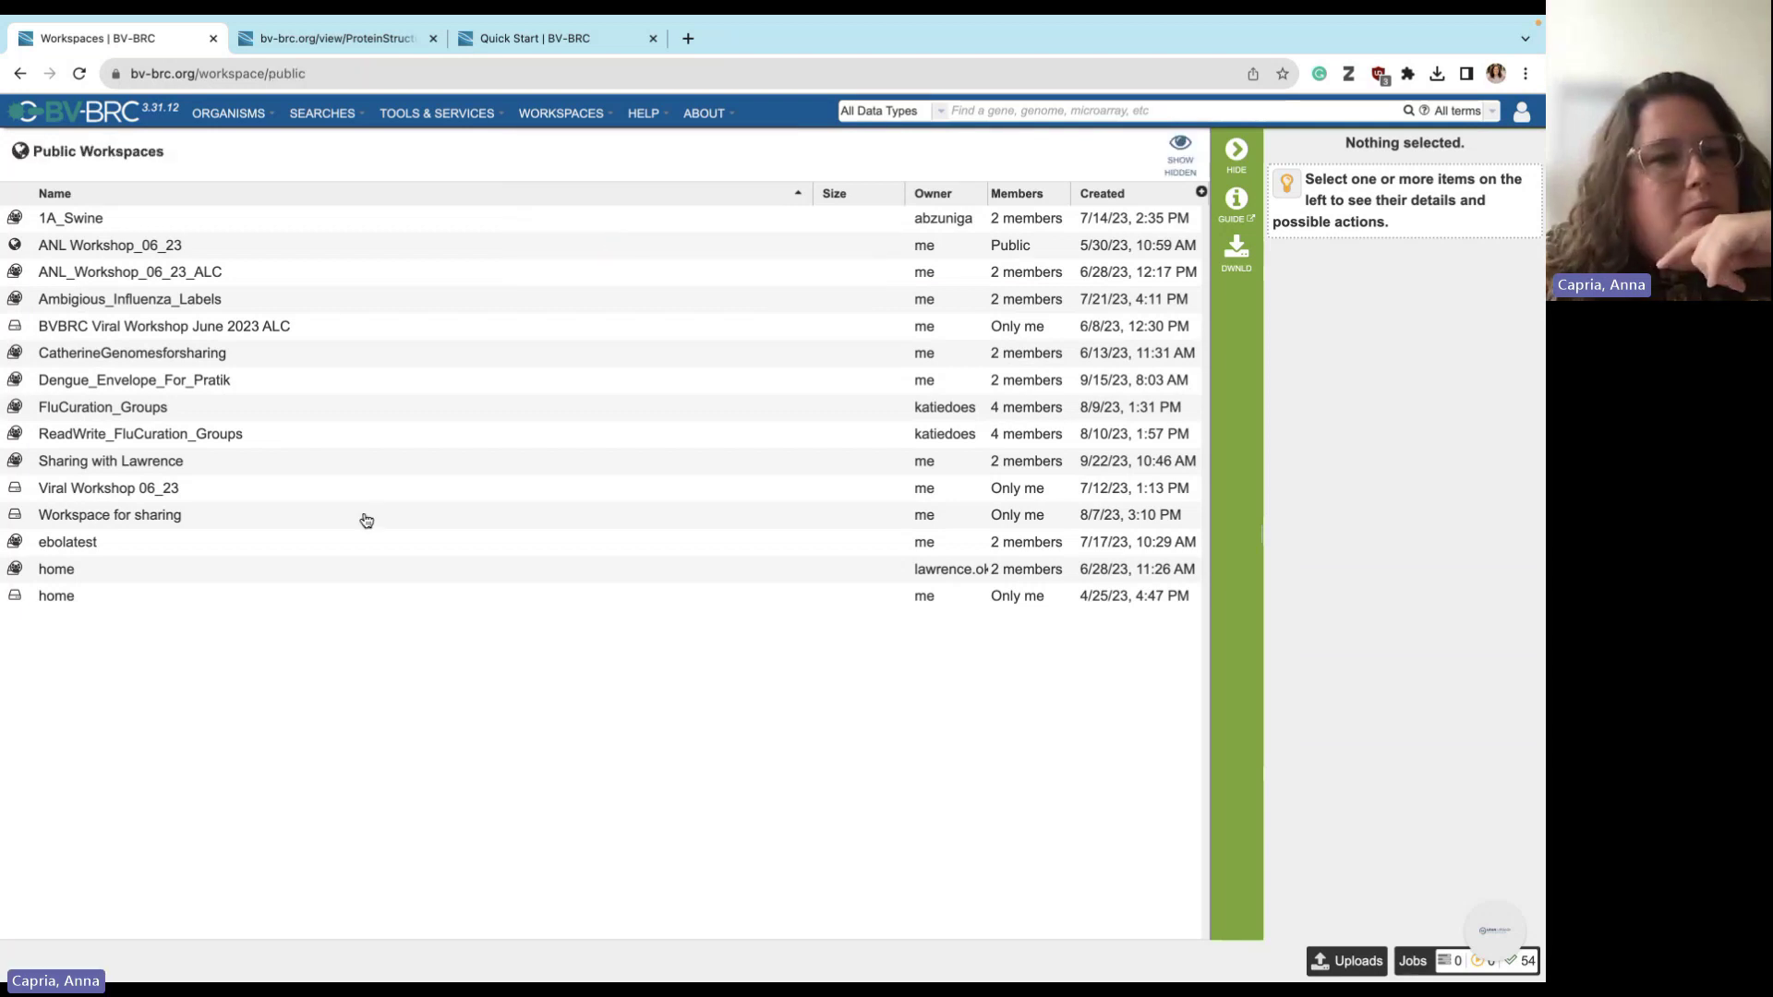
scroll(375, 507, "down", 3)
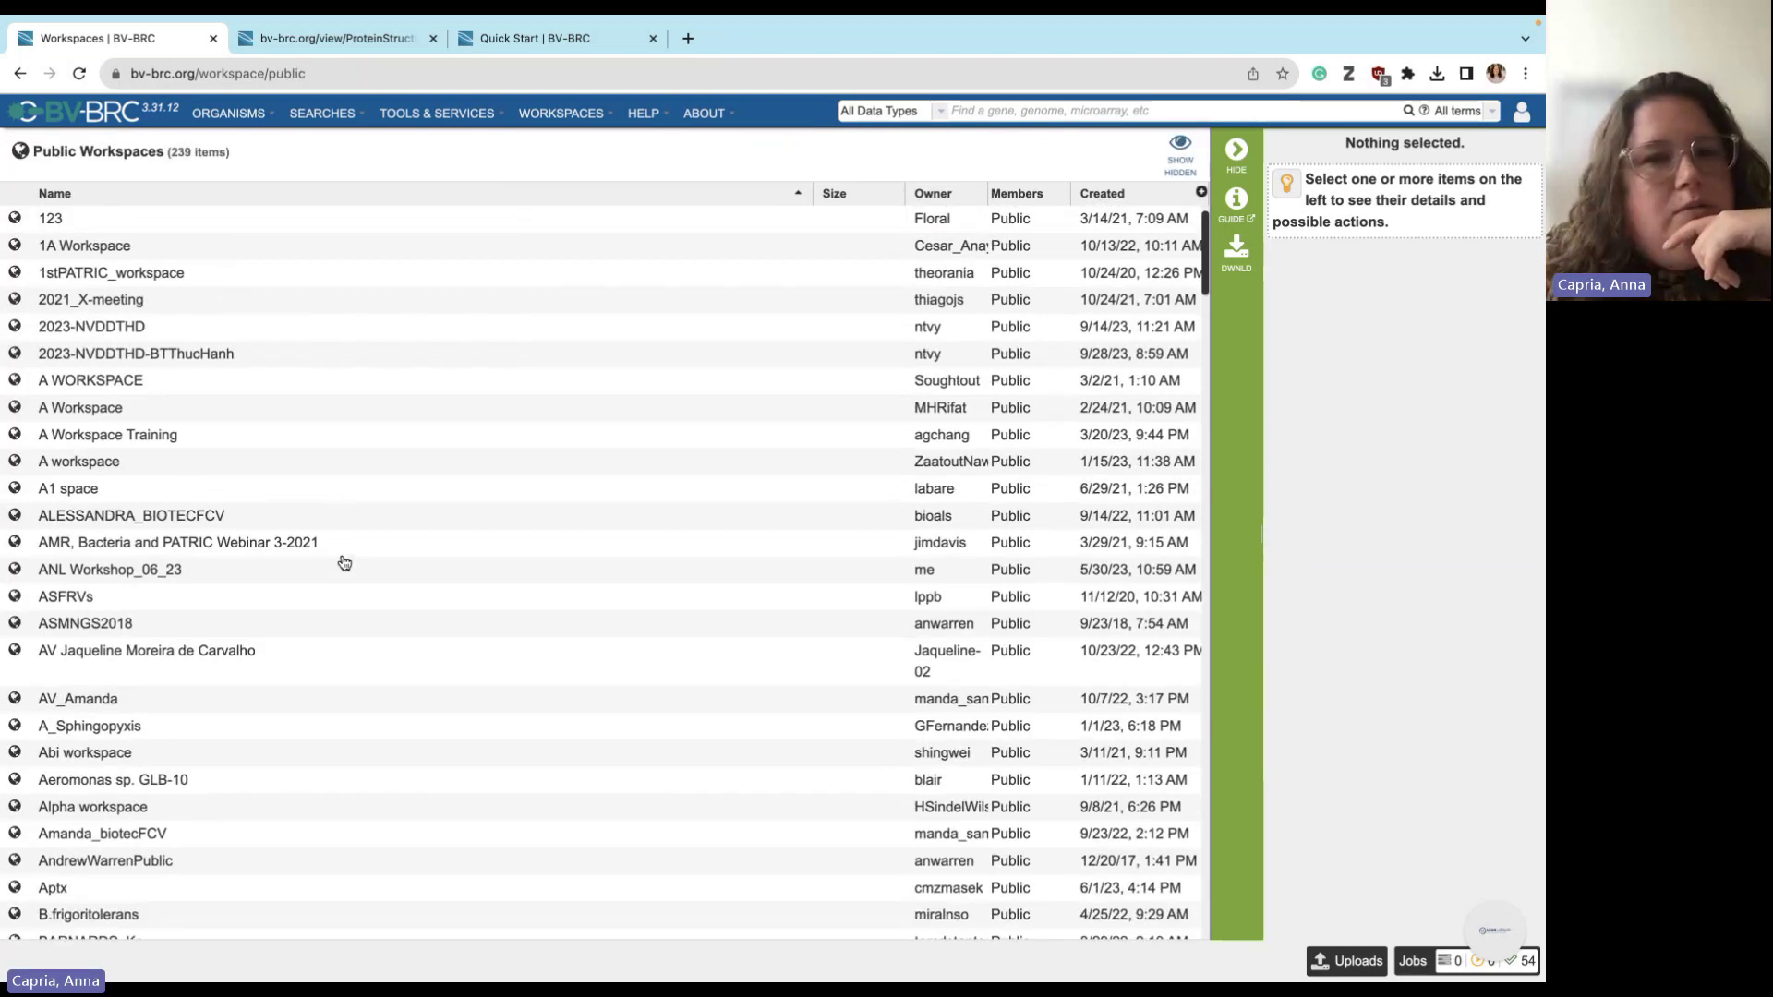
scroll(344, 562, "down", 1)
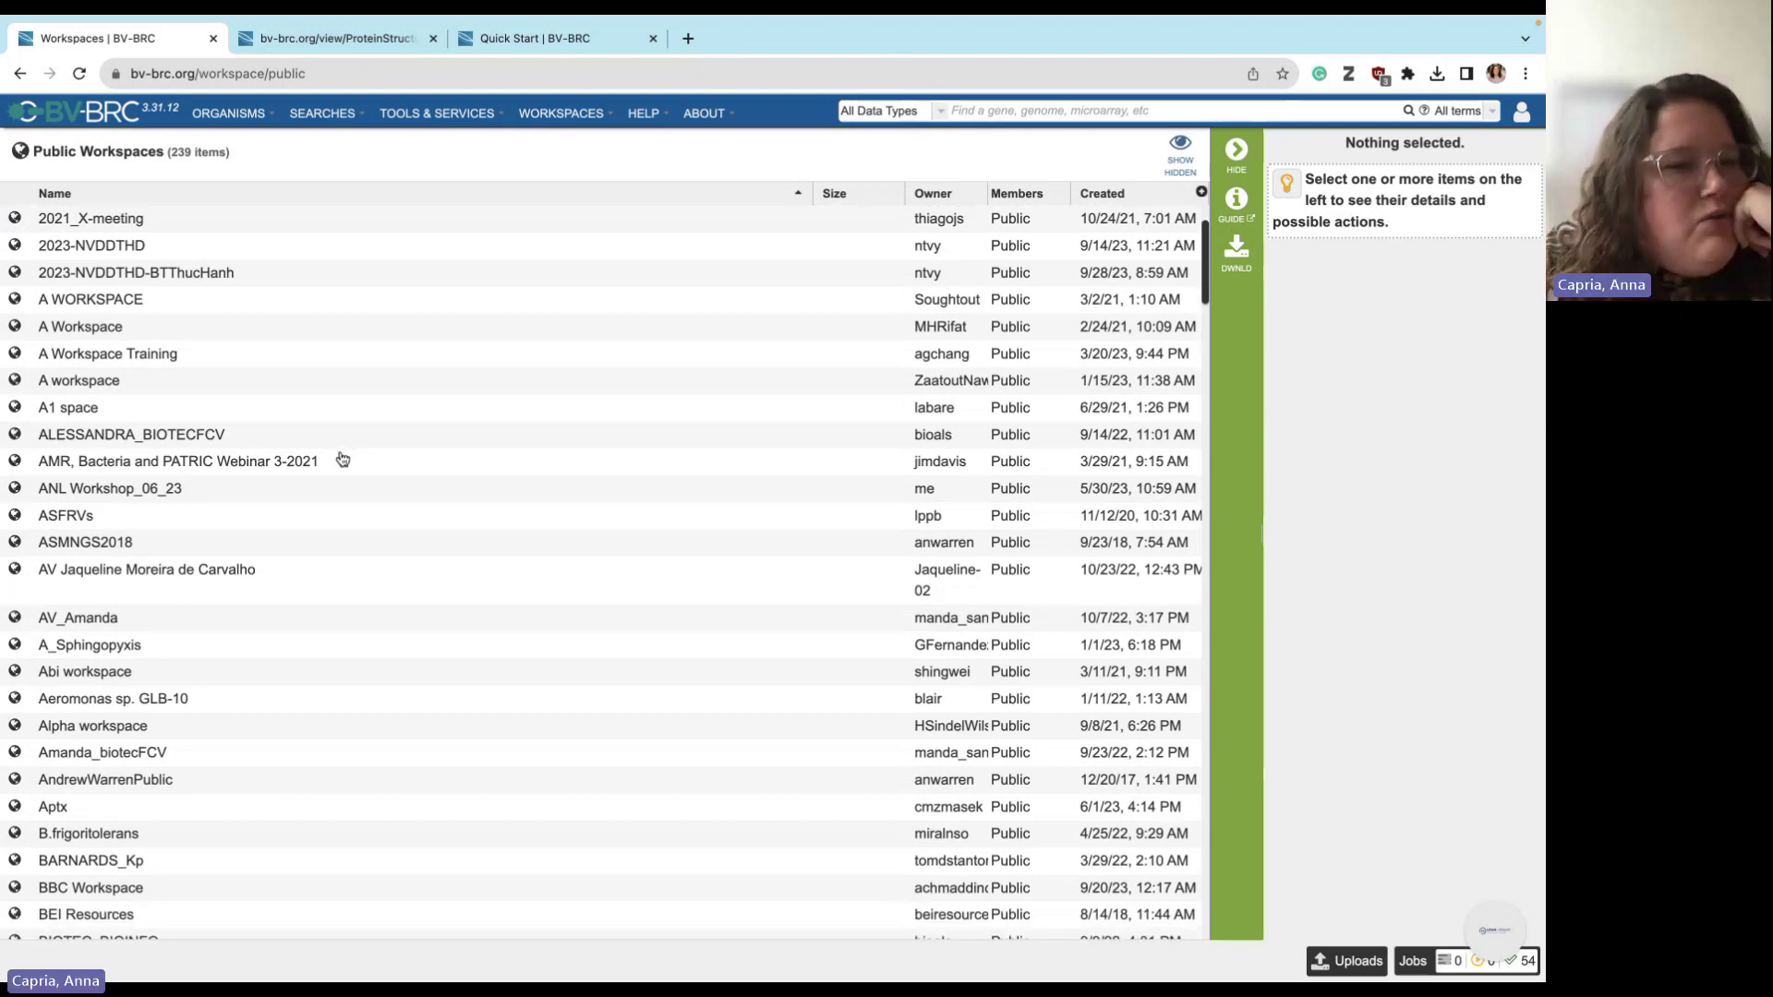
- Finish browsing the public workspaces list and open the BV-BRC Workshop workspace
scroll(327, 479, "down", 2)
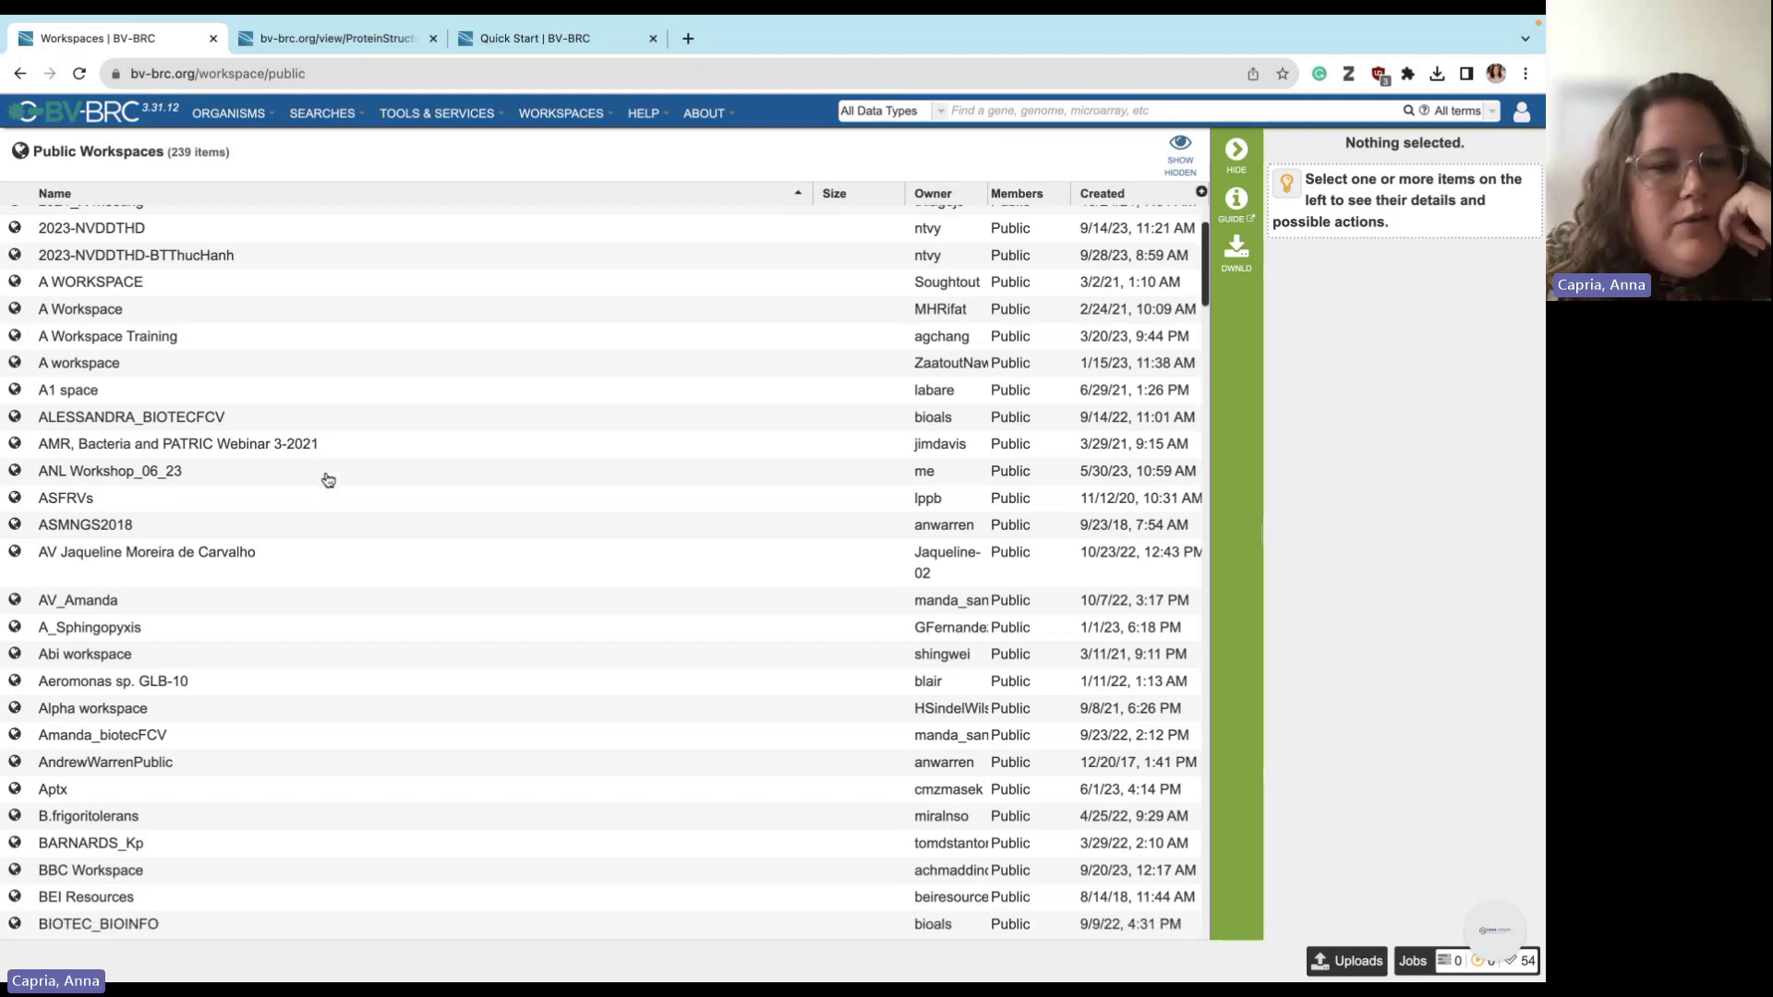
scroll(328, 479, "up", 6)
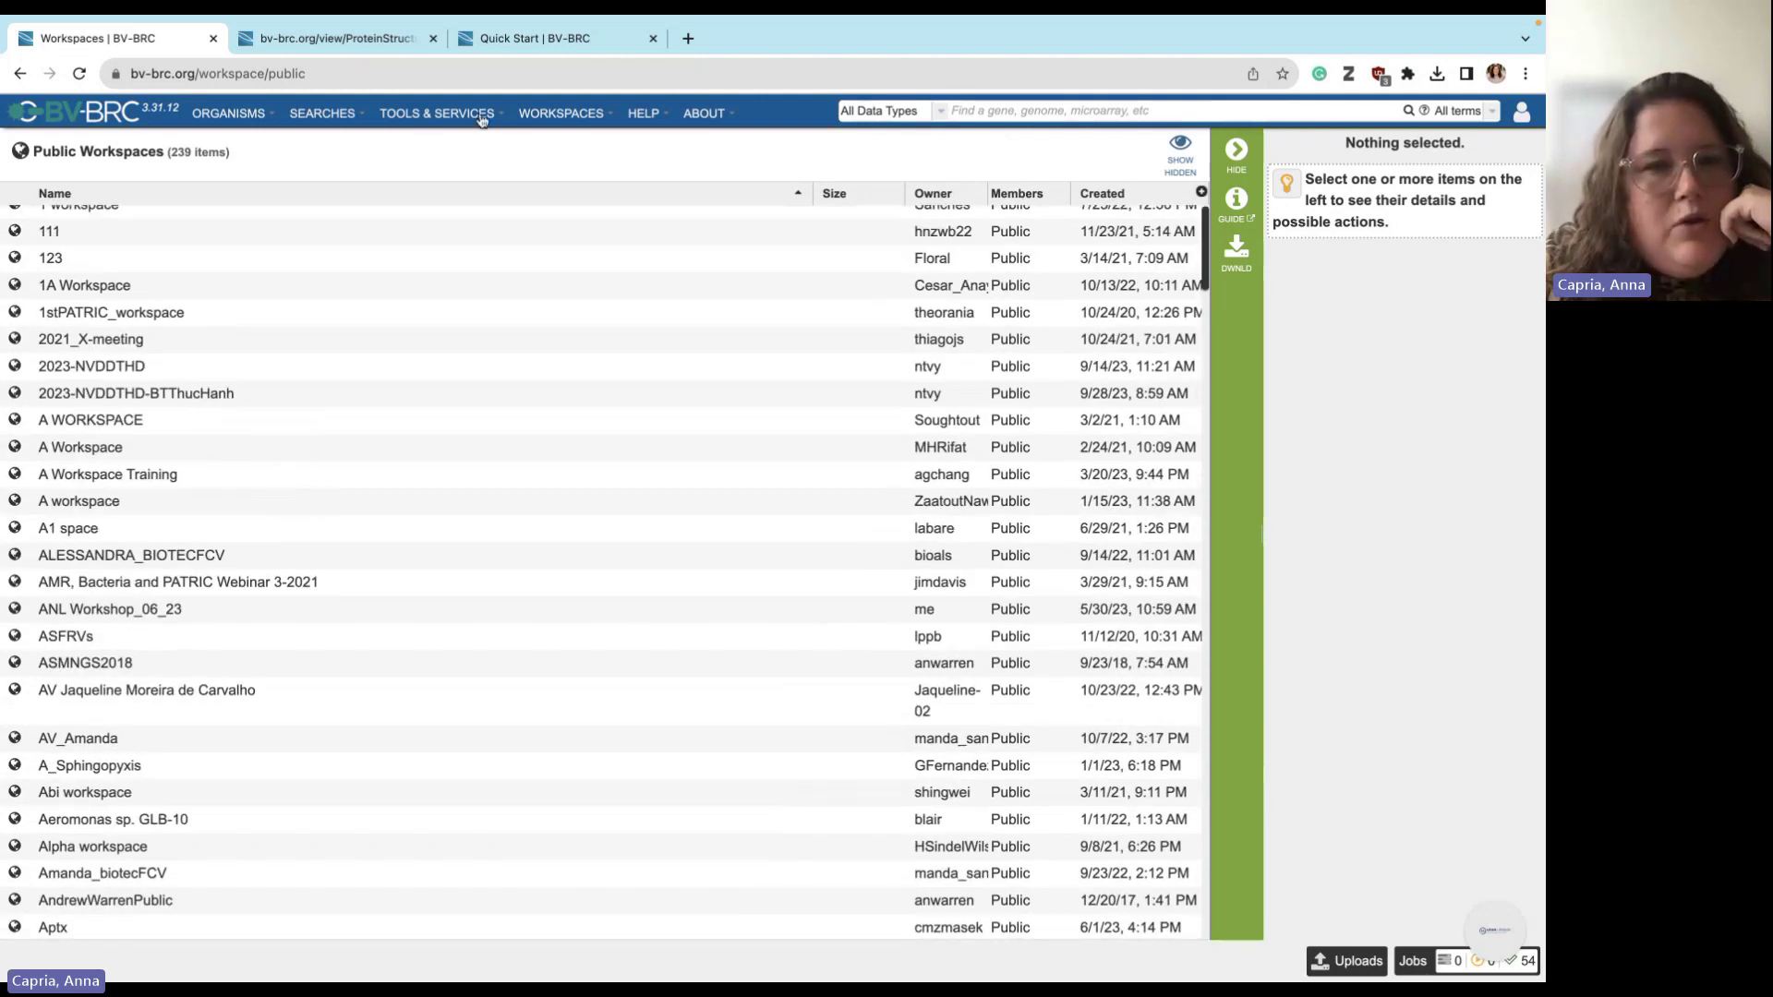
mouse_move(550, 116)
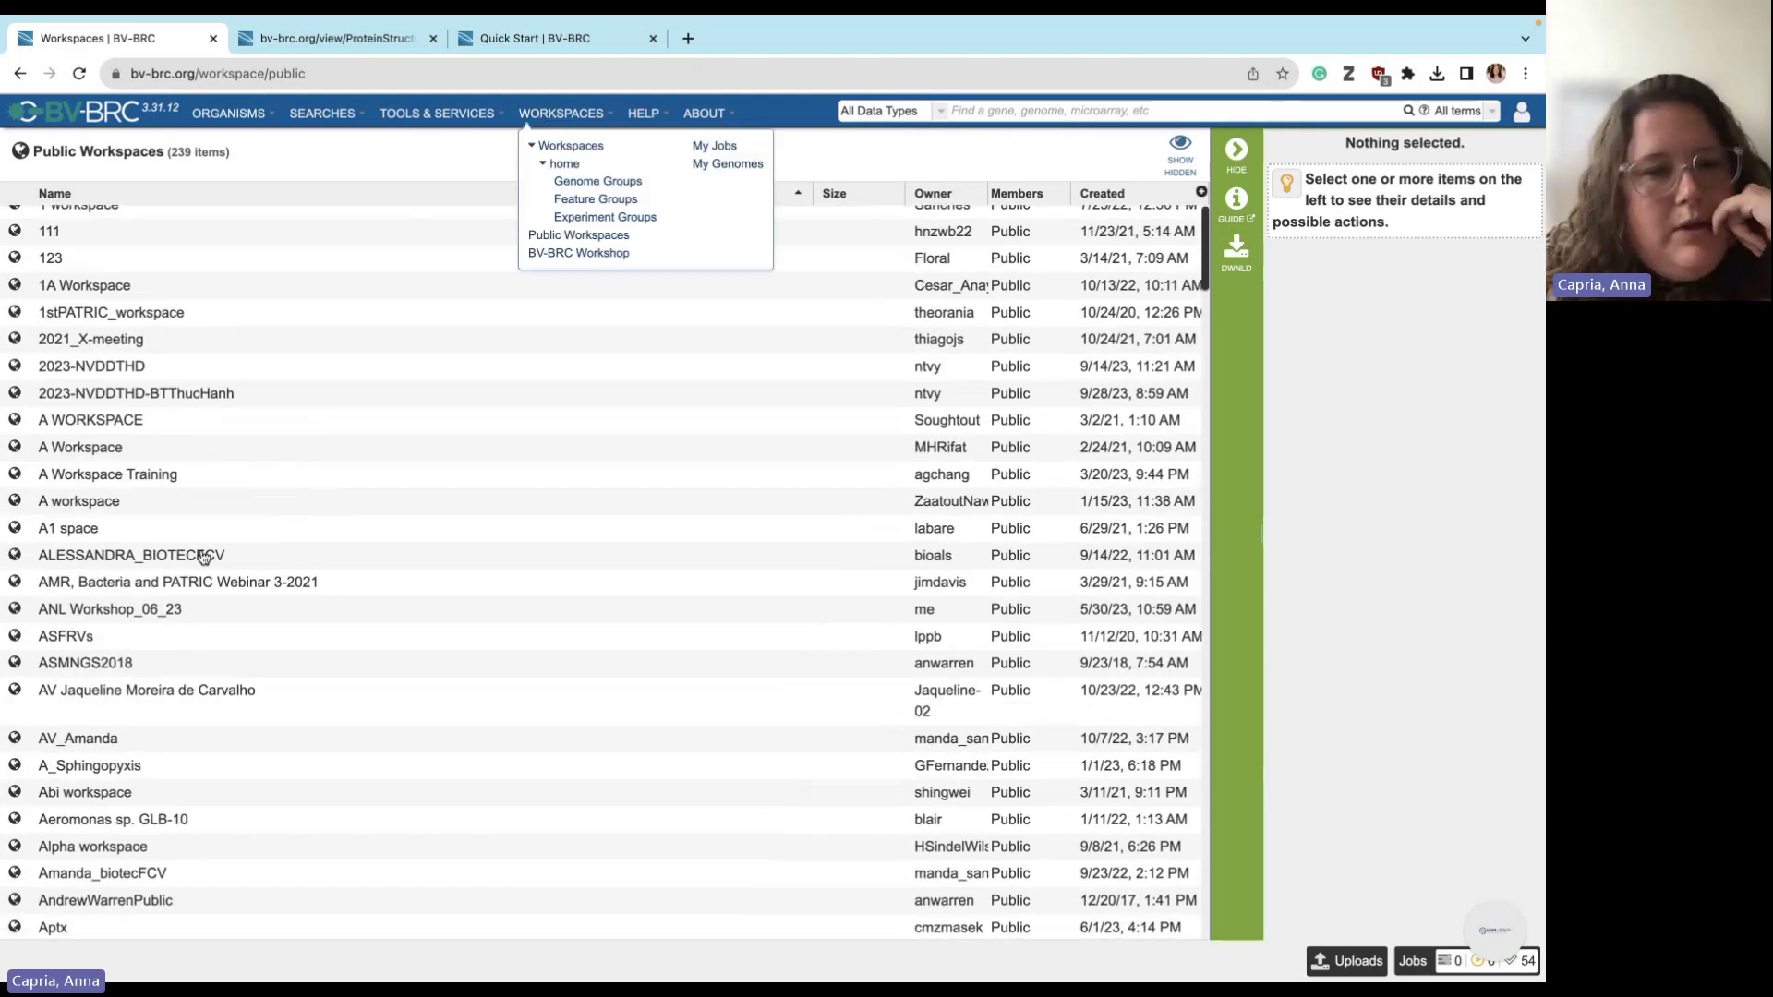
left_click(576, 266)
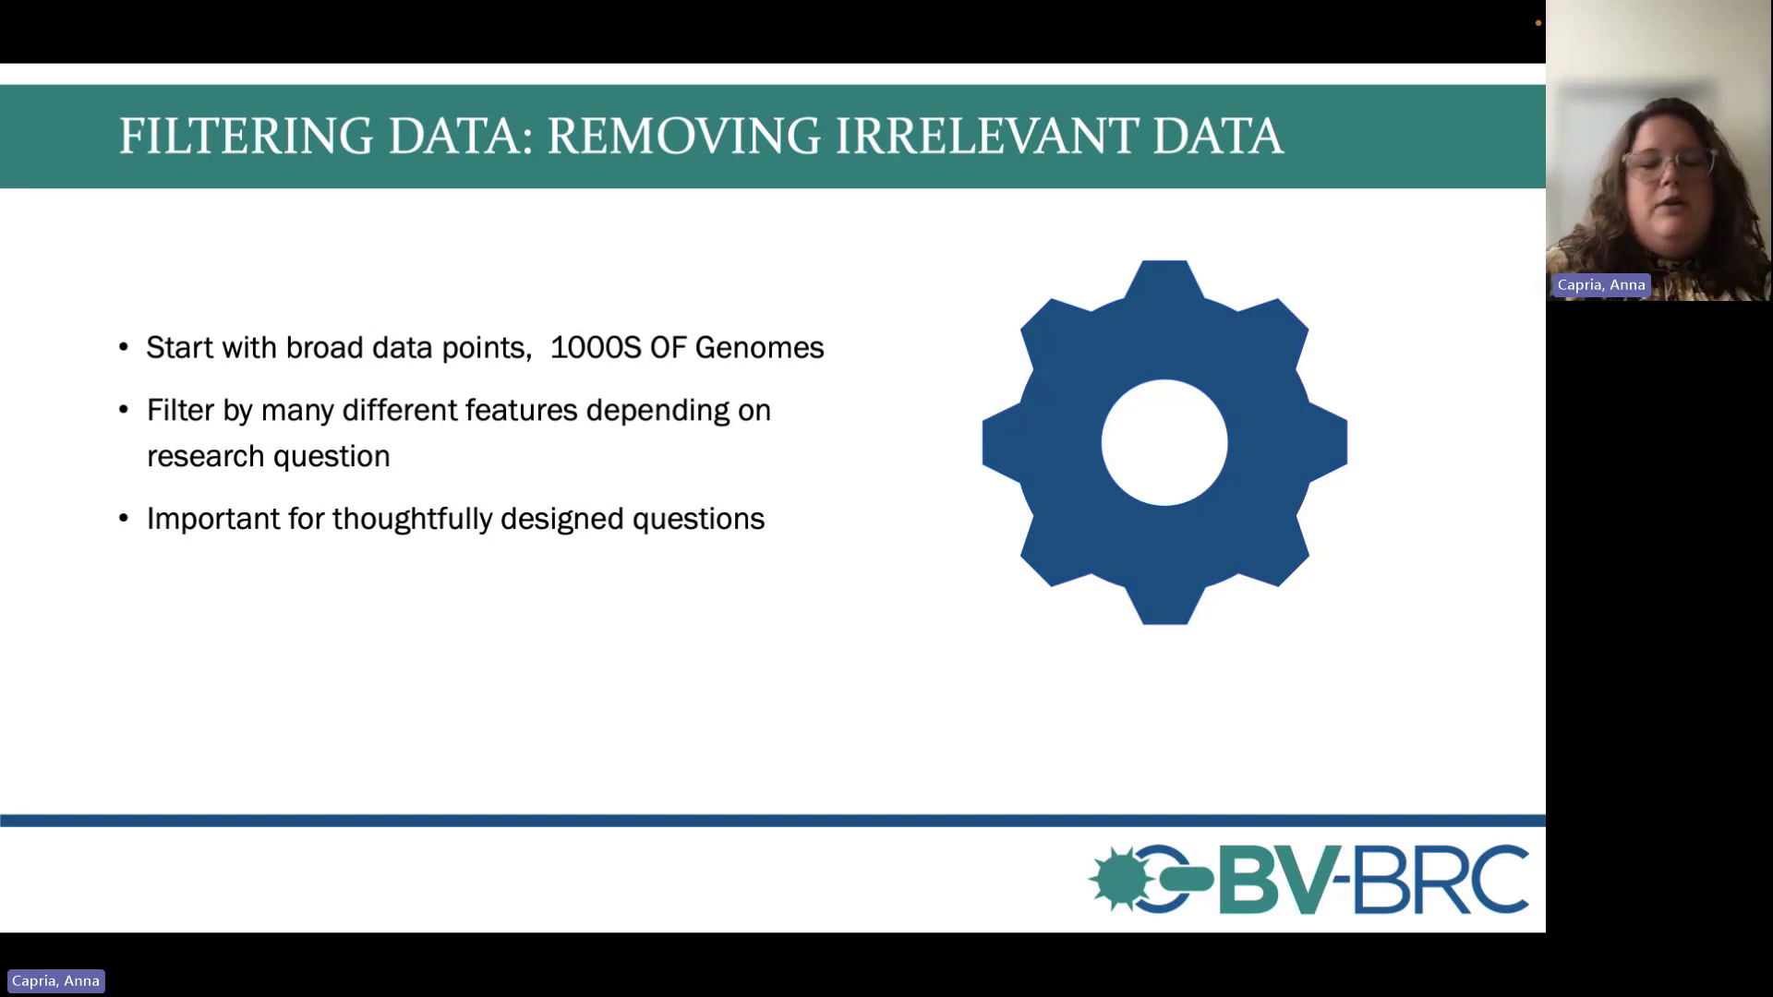
- Return from the slides to the browser, go to the BV-BRC home page, and open the advanced Genome Search form
key("ctrl+Right")
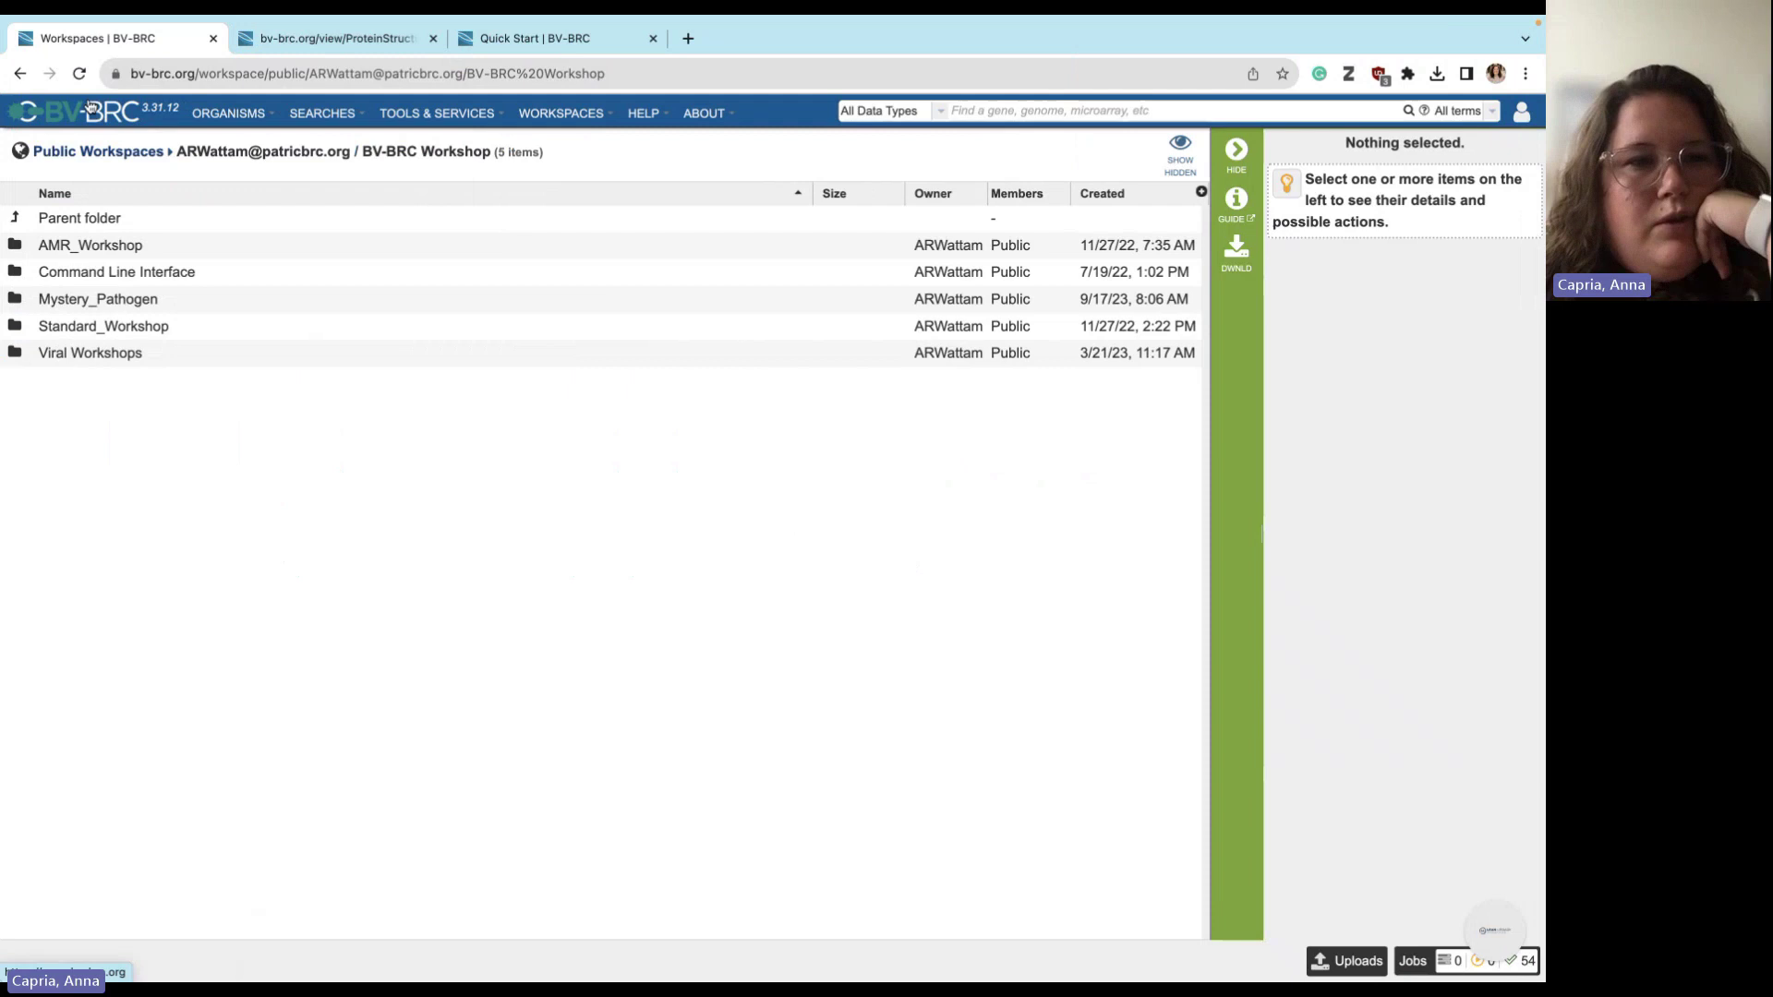
left_click(93, 108)
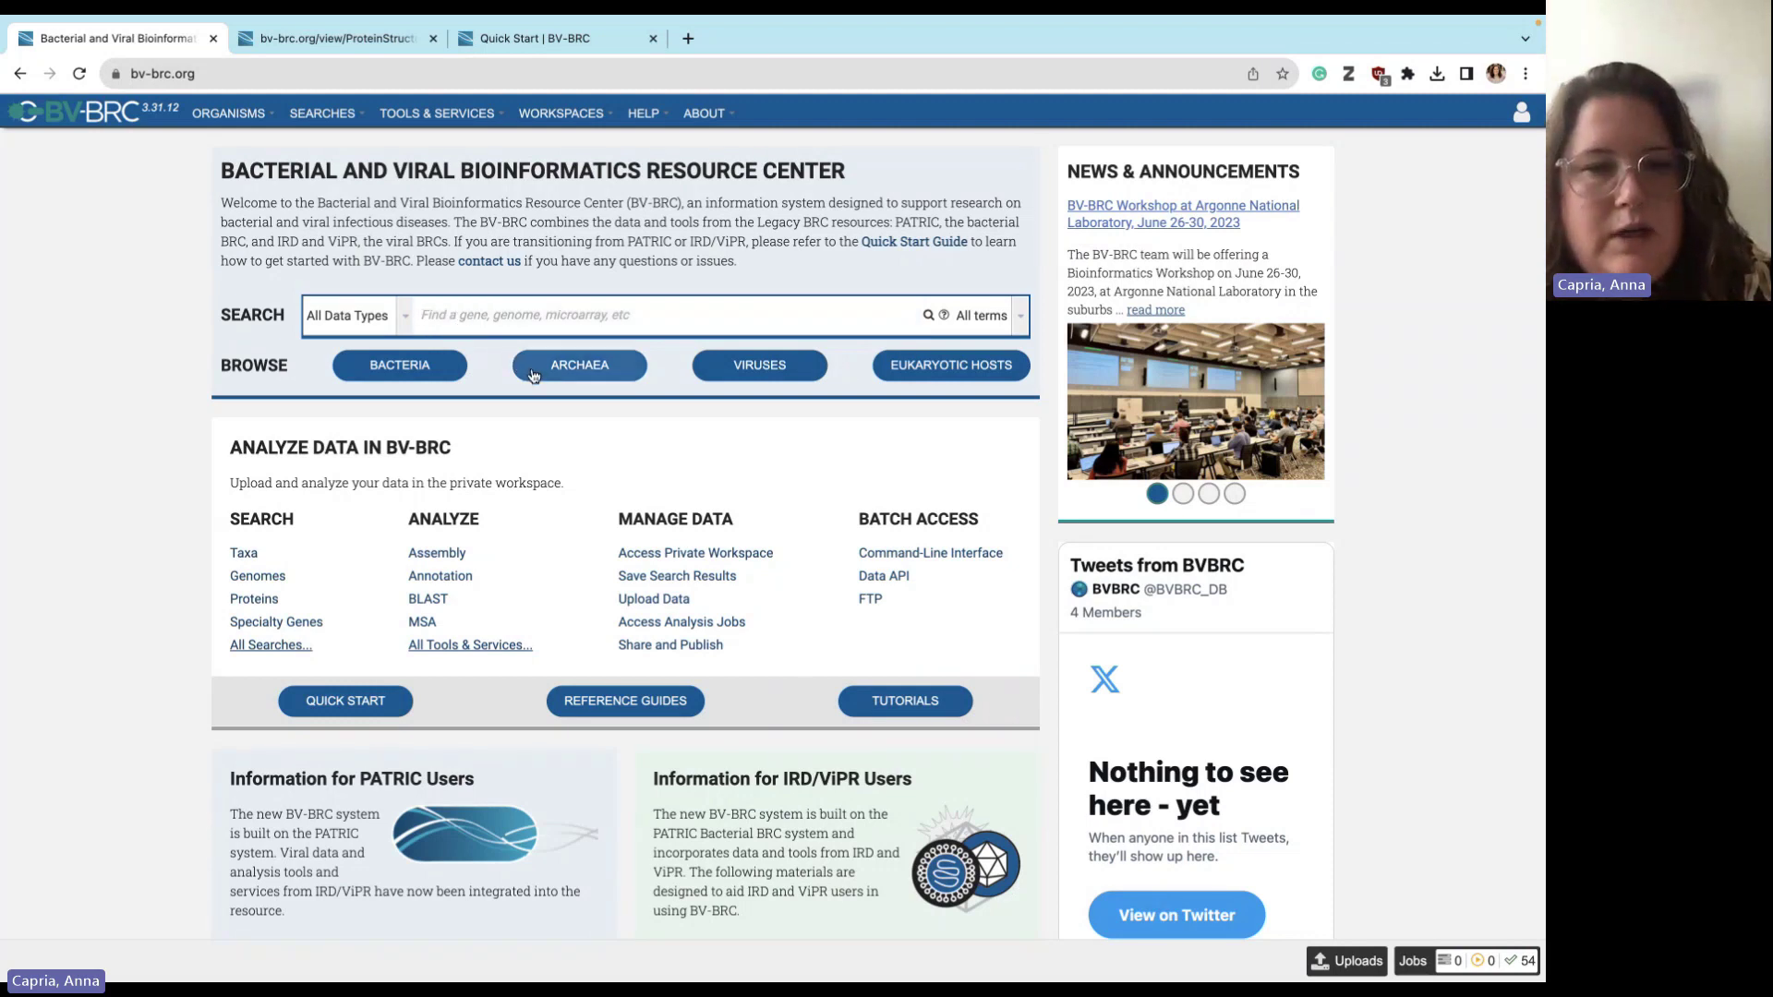
left_click(325, 115)
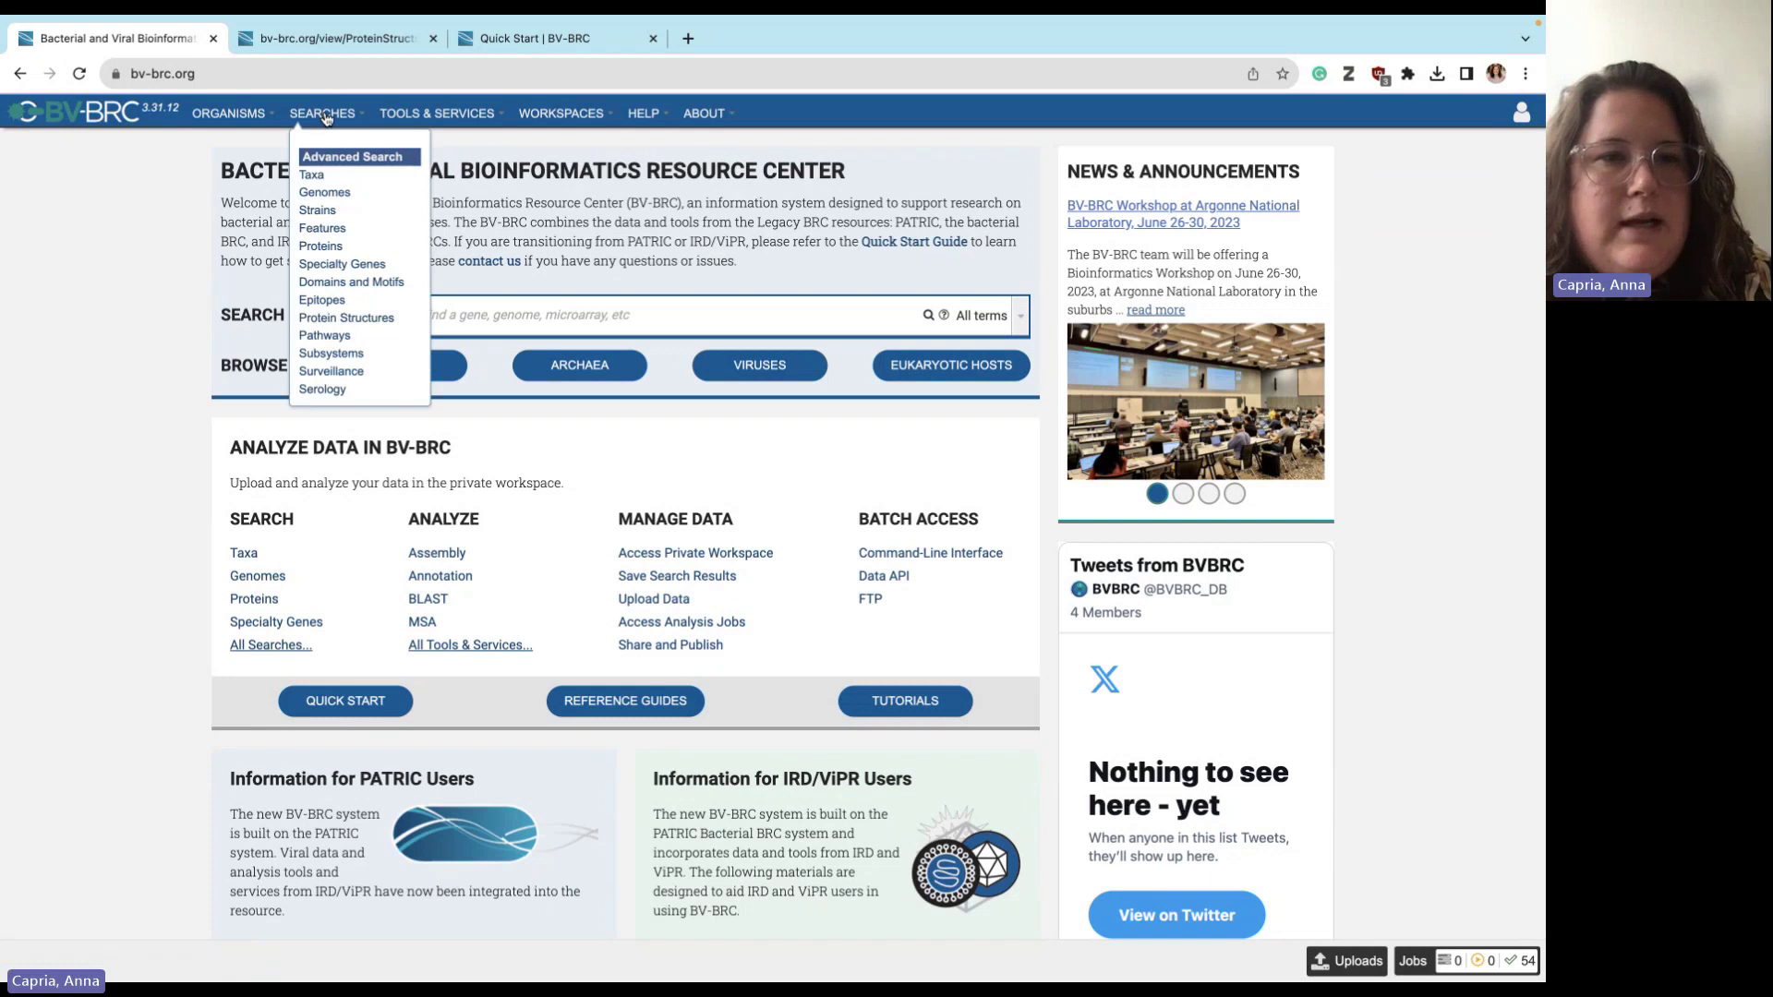
left_click(325, 199)
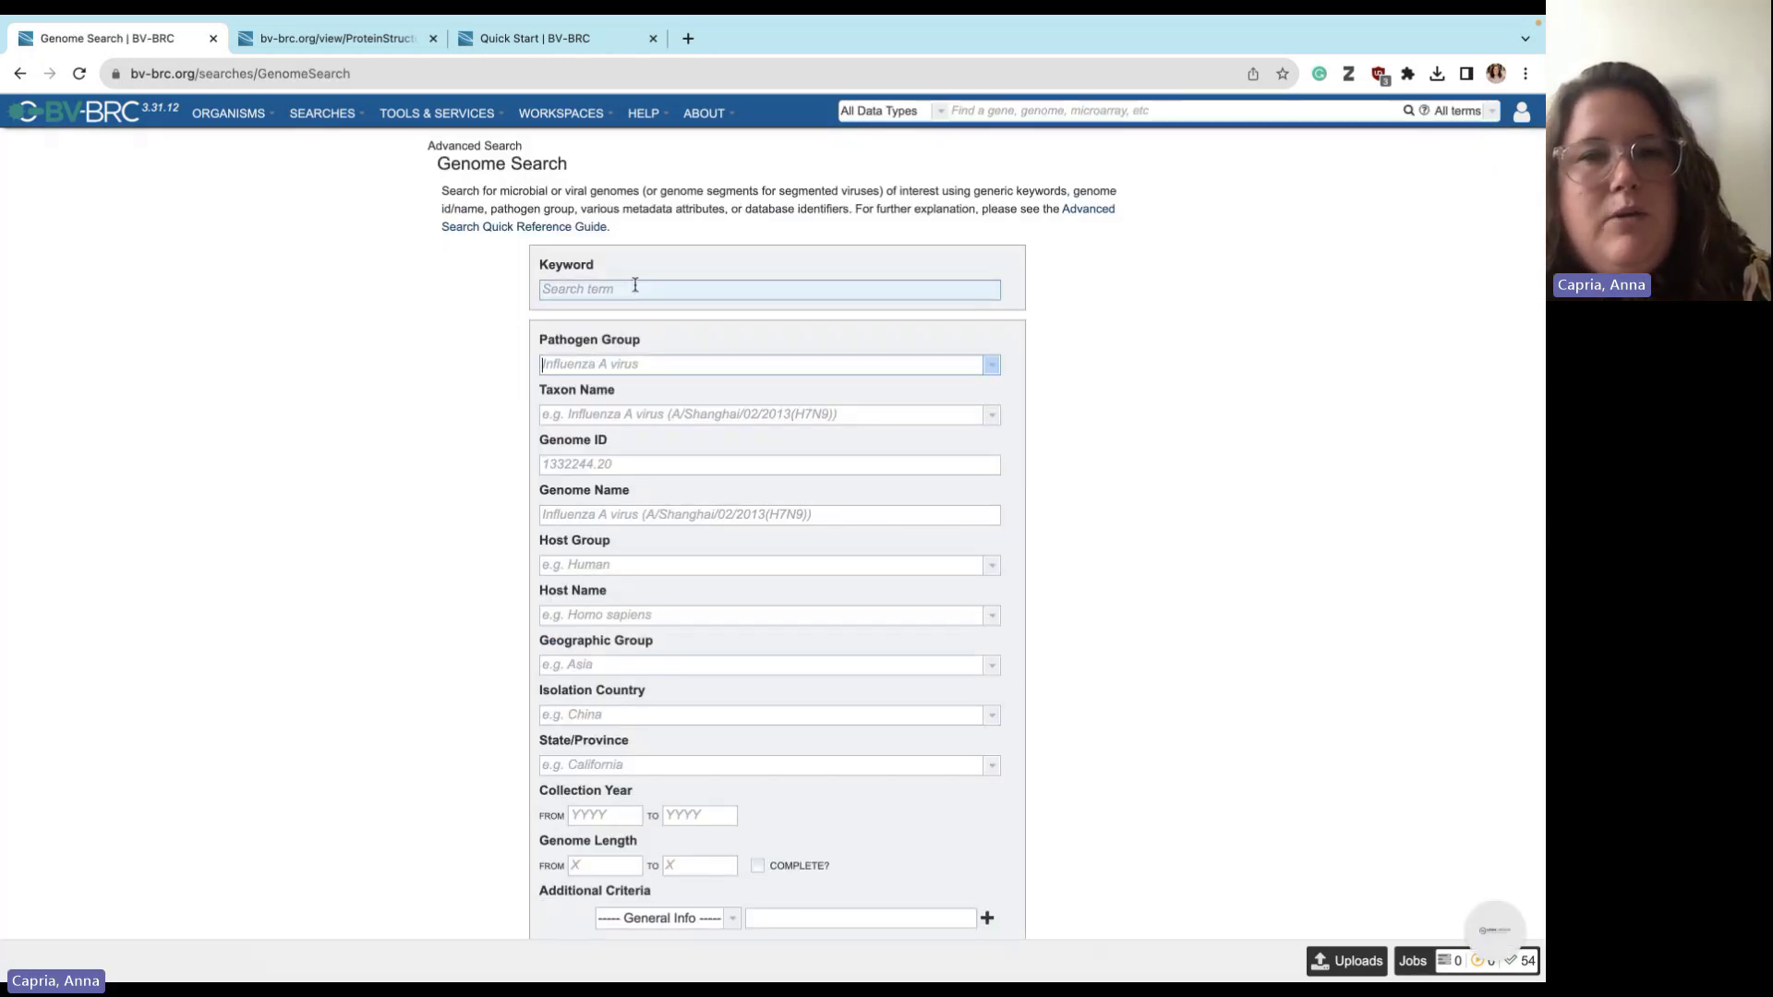
- Try the Pathogen Group suggestions for Influenza A virus and Poxviridae, clearing the entries again
left_click(665, 361)
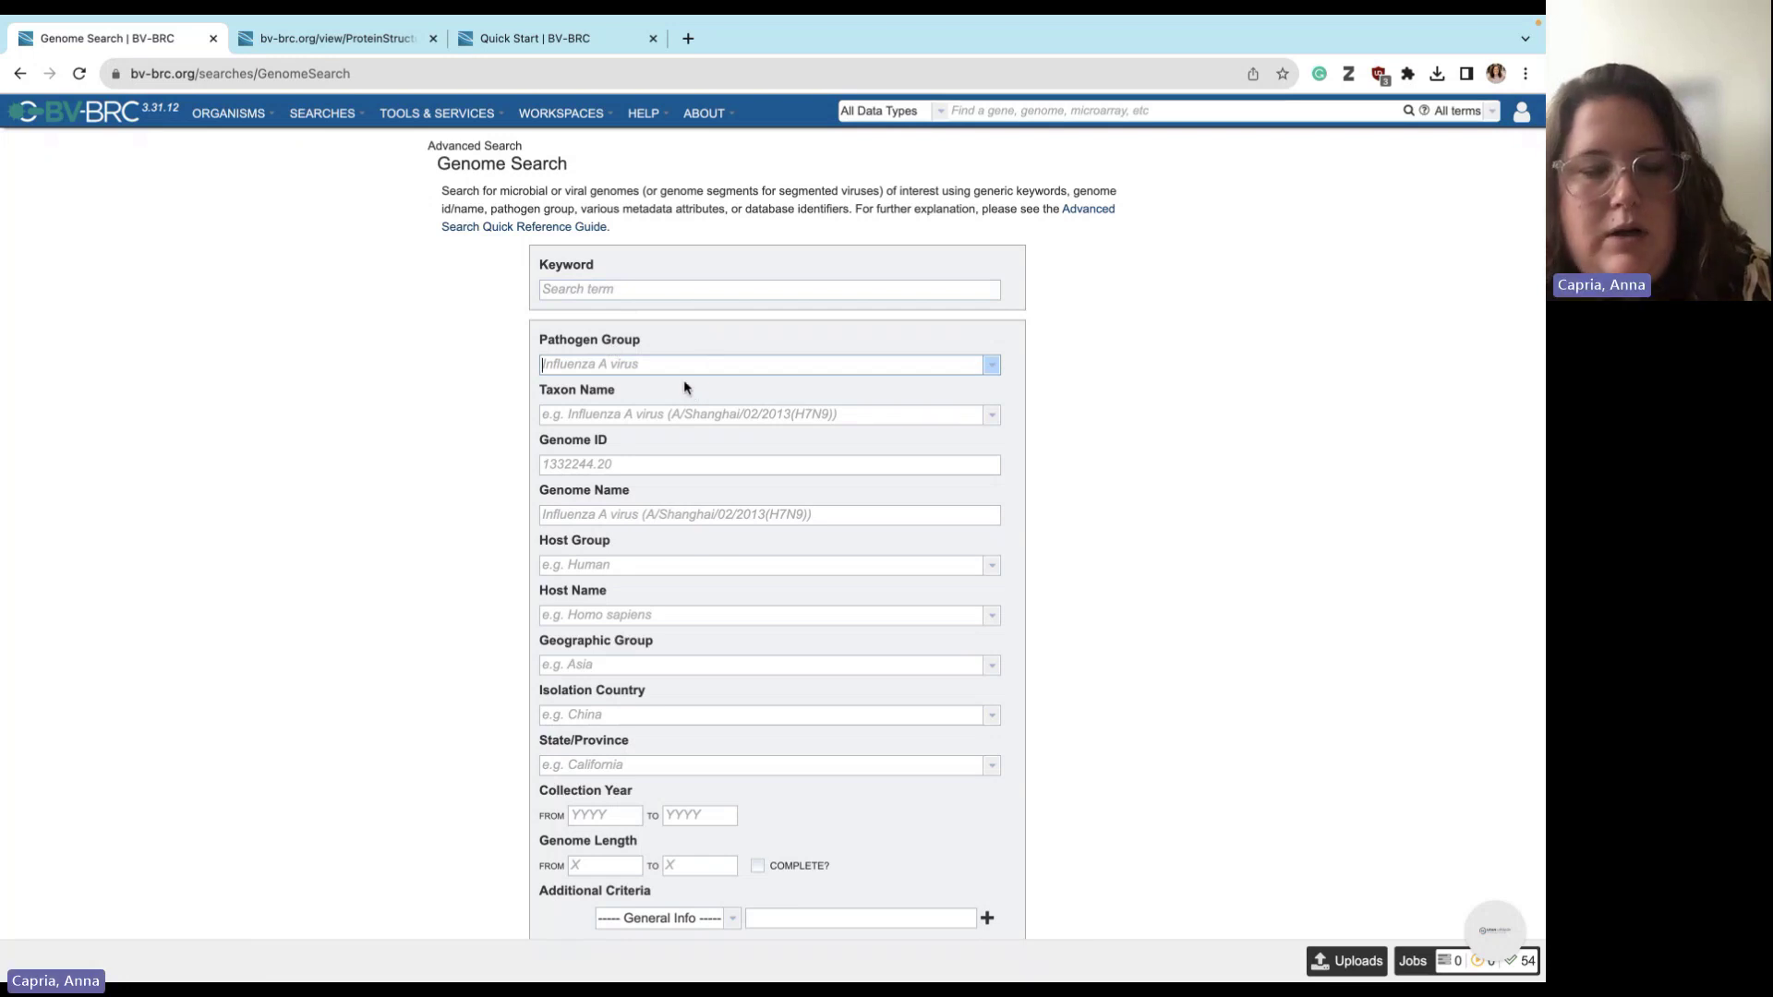
scroll(683, 384, "down", 1)
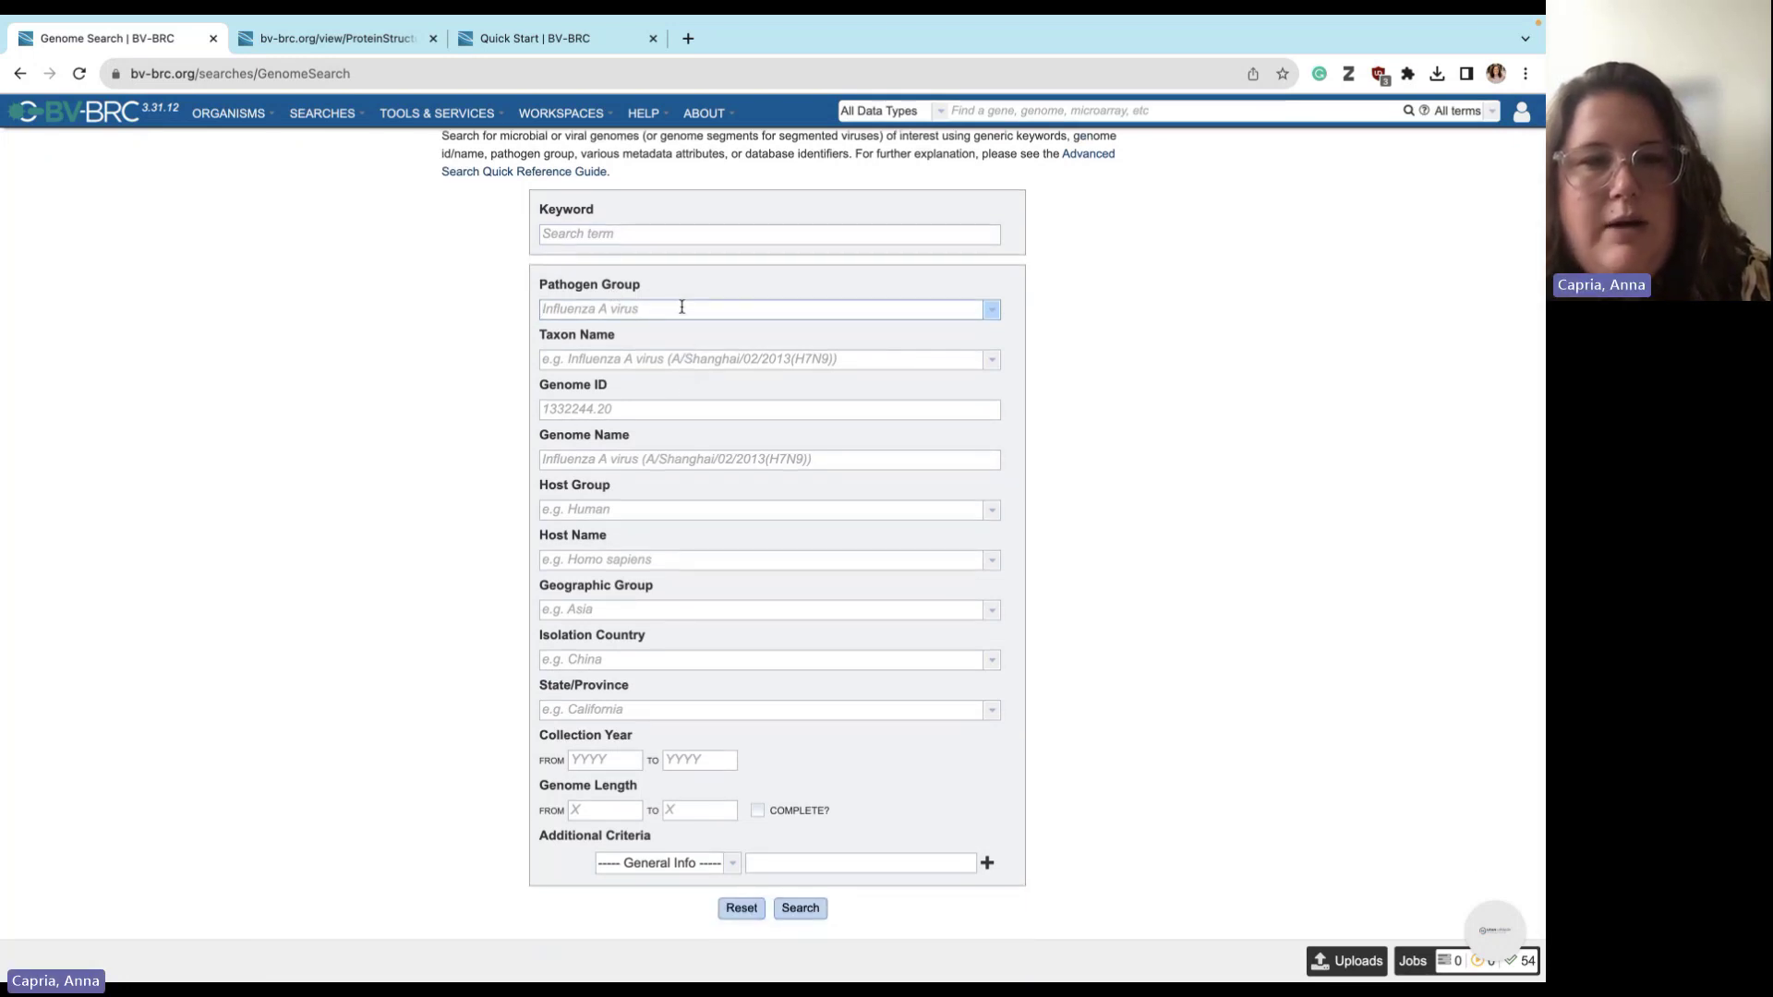
type("In")
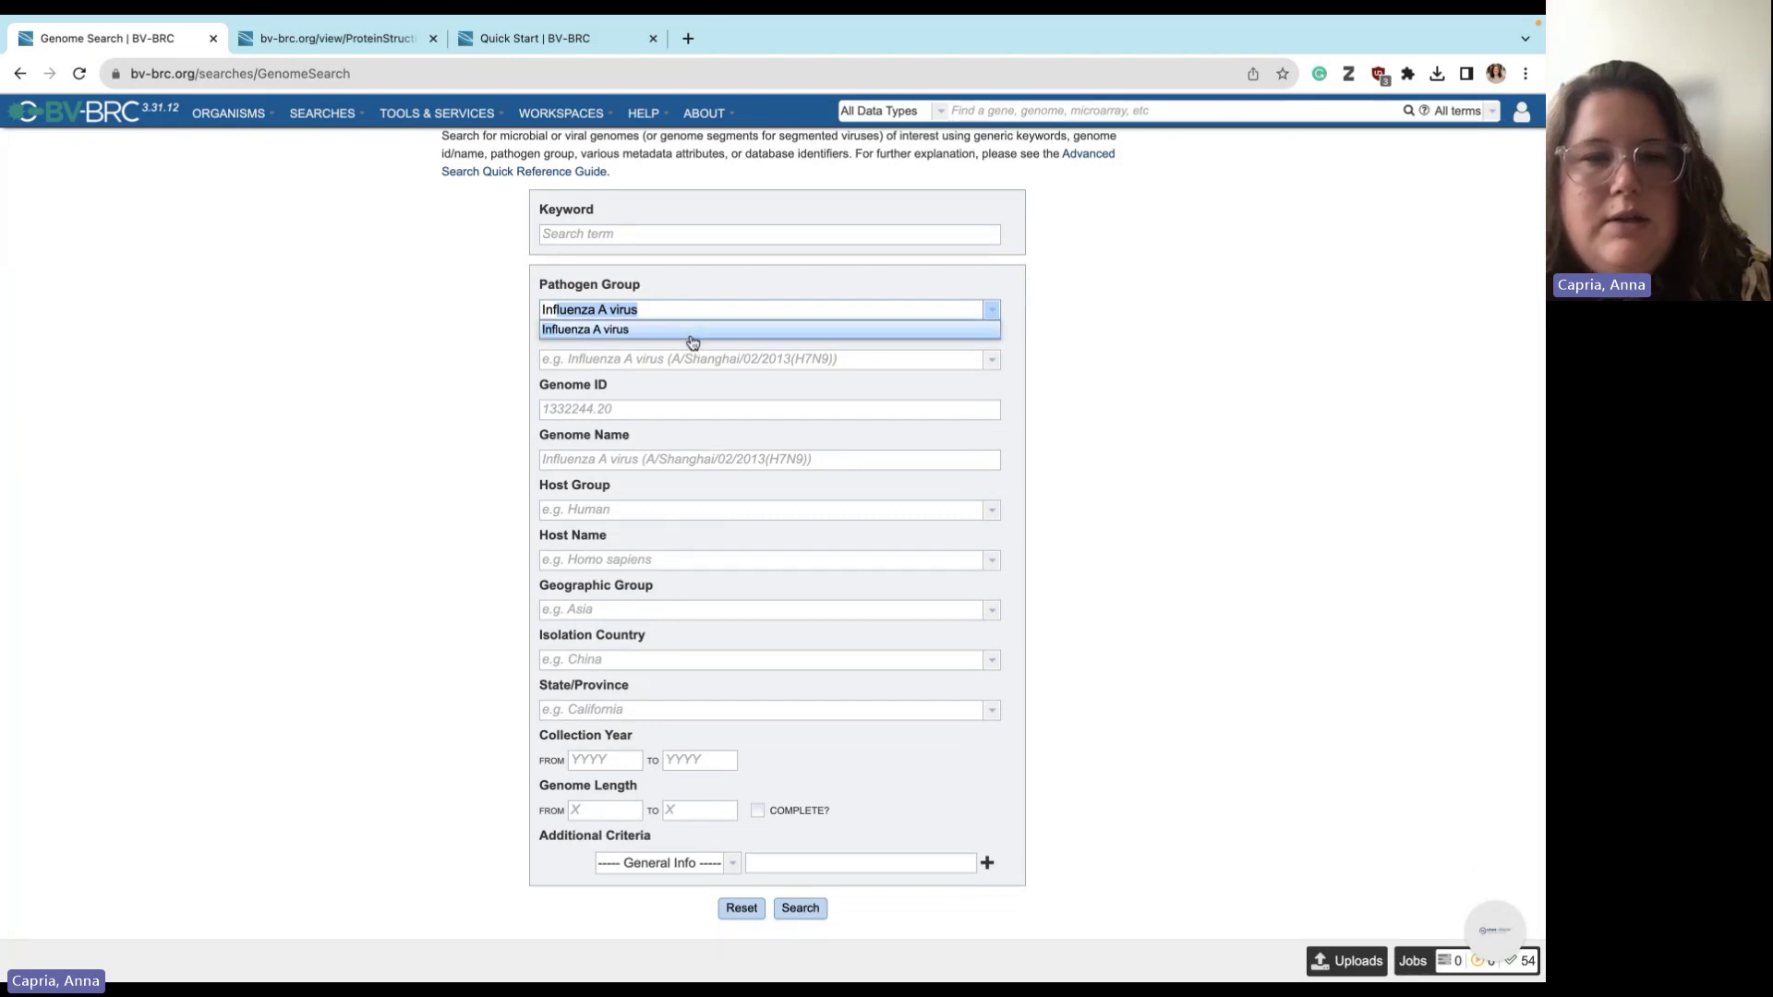
key("BackSpace")
key("BackSpace")
key("BackSpace")
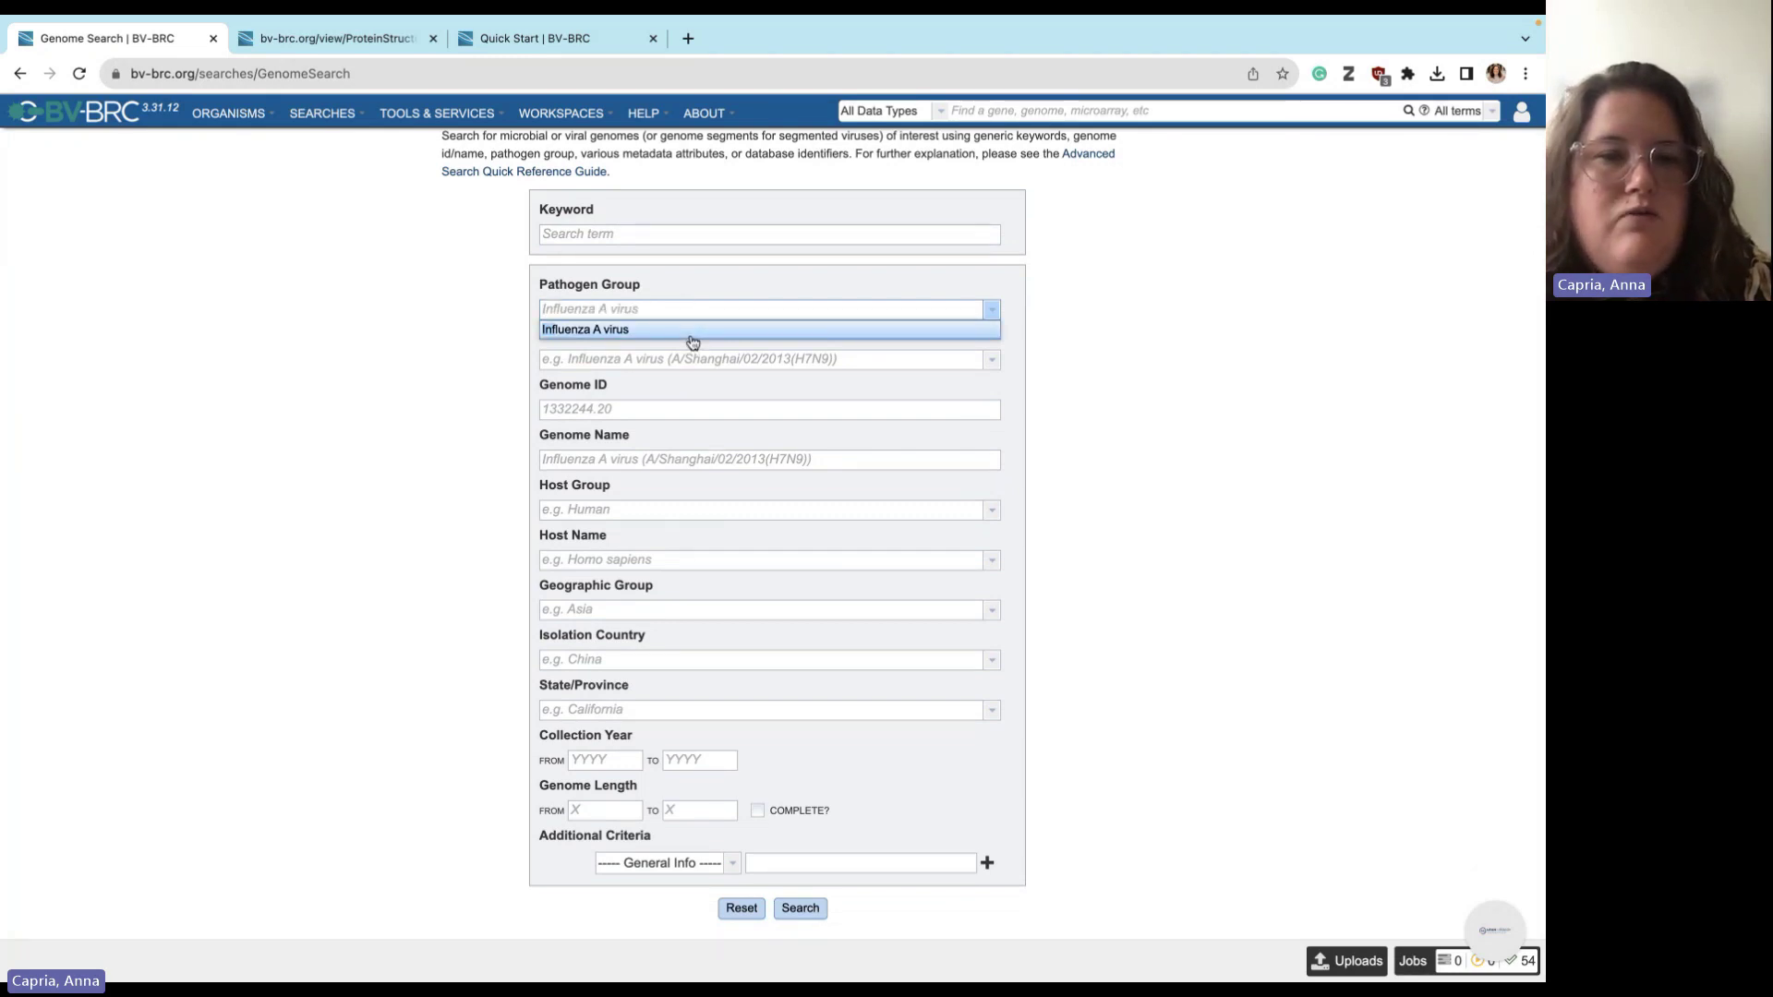
type("P")
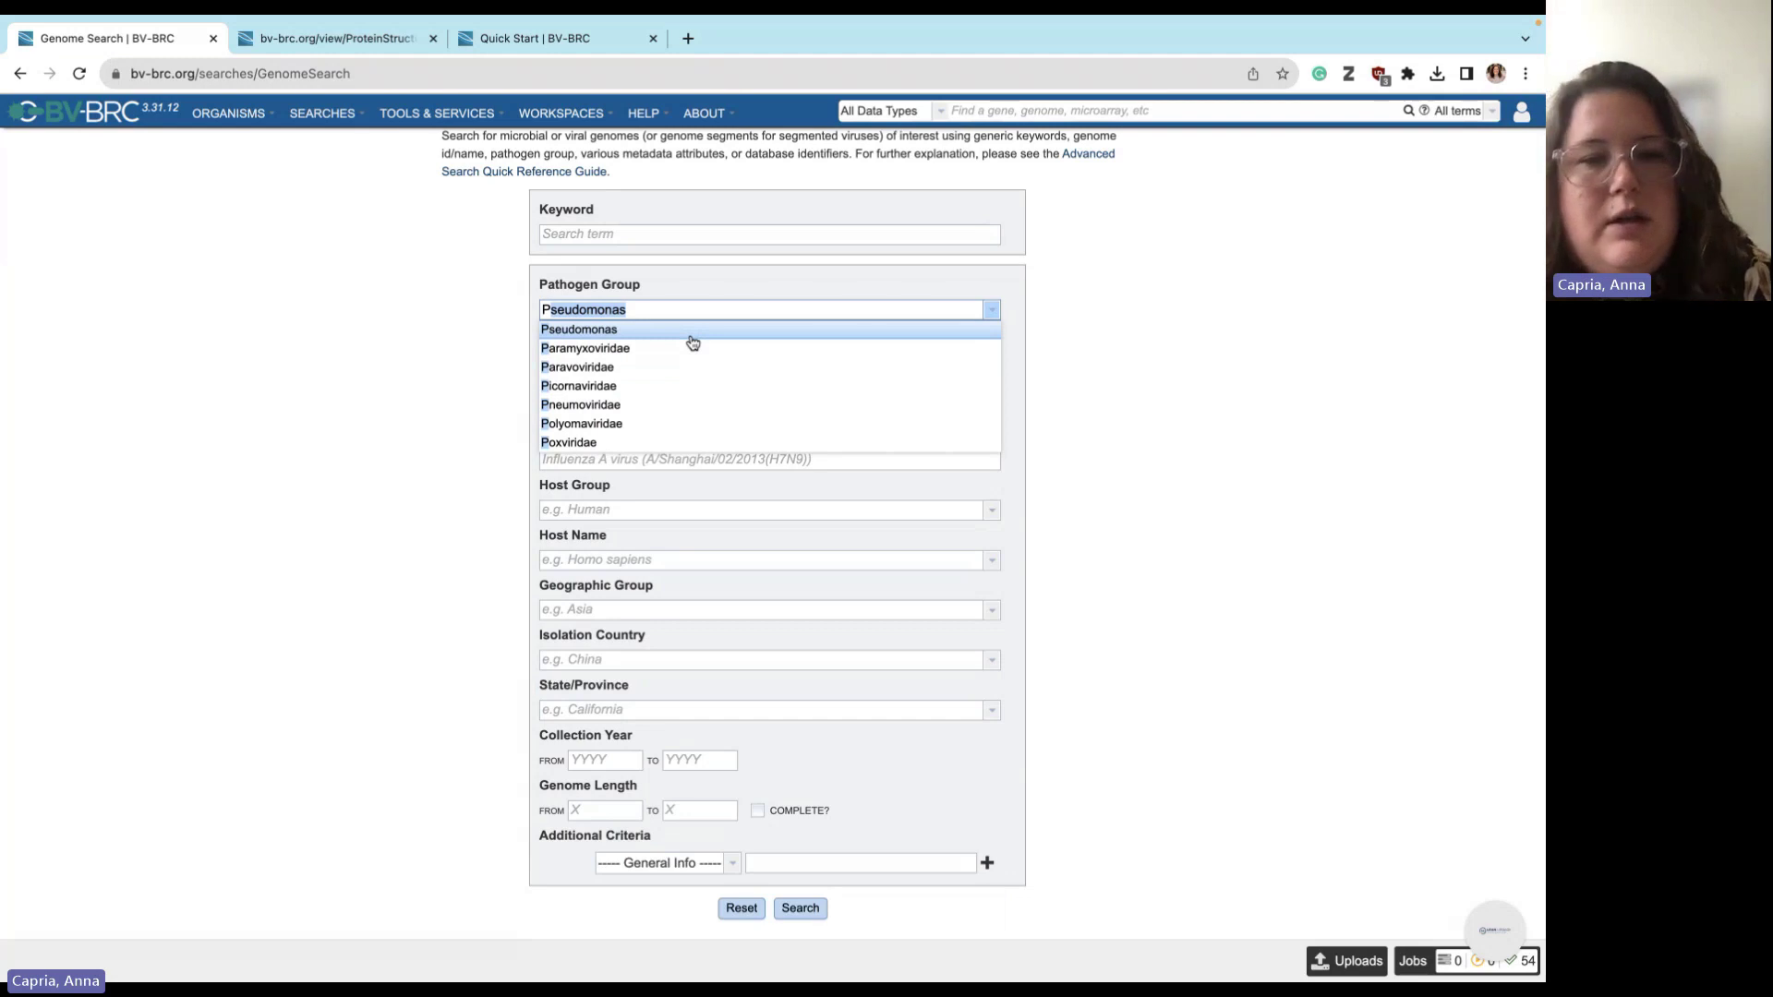
type("ox")
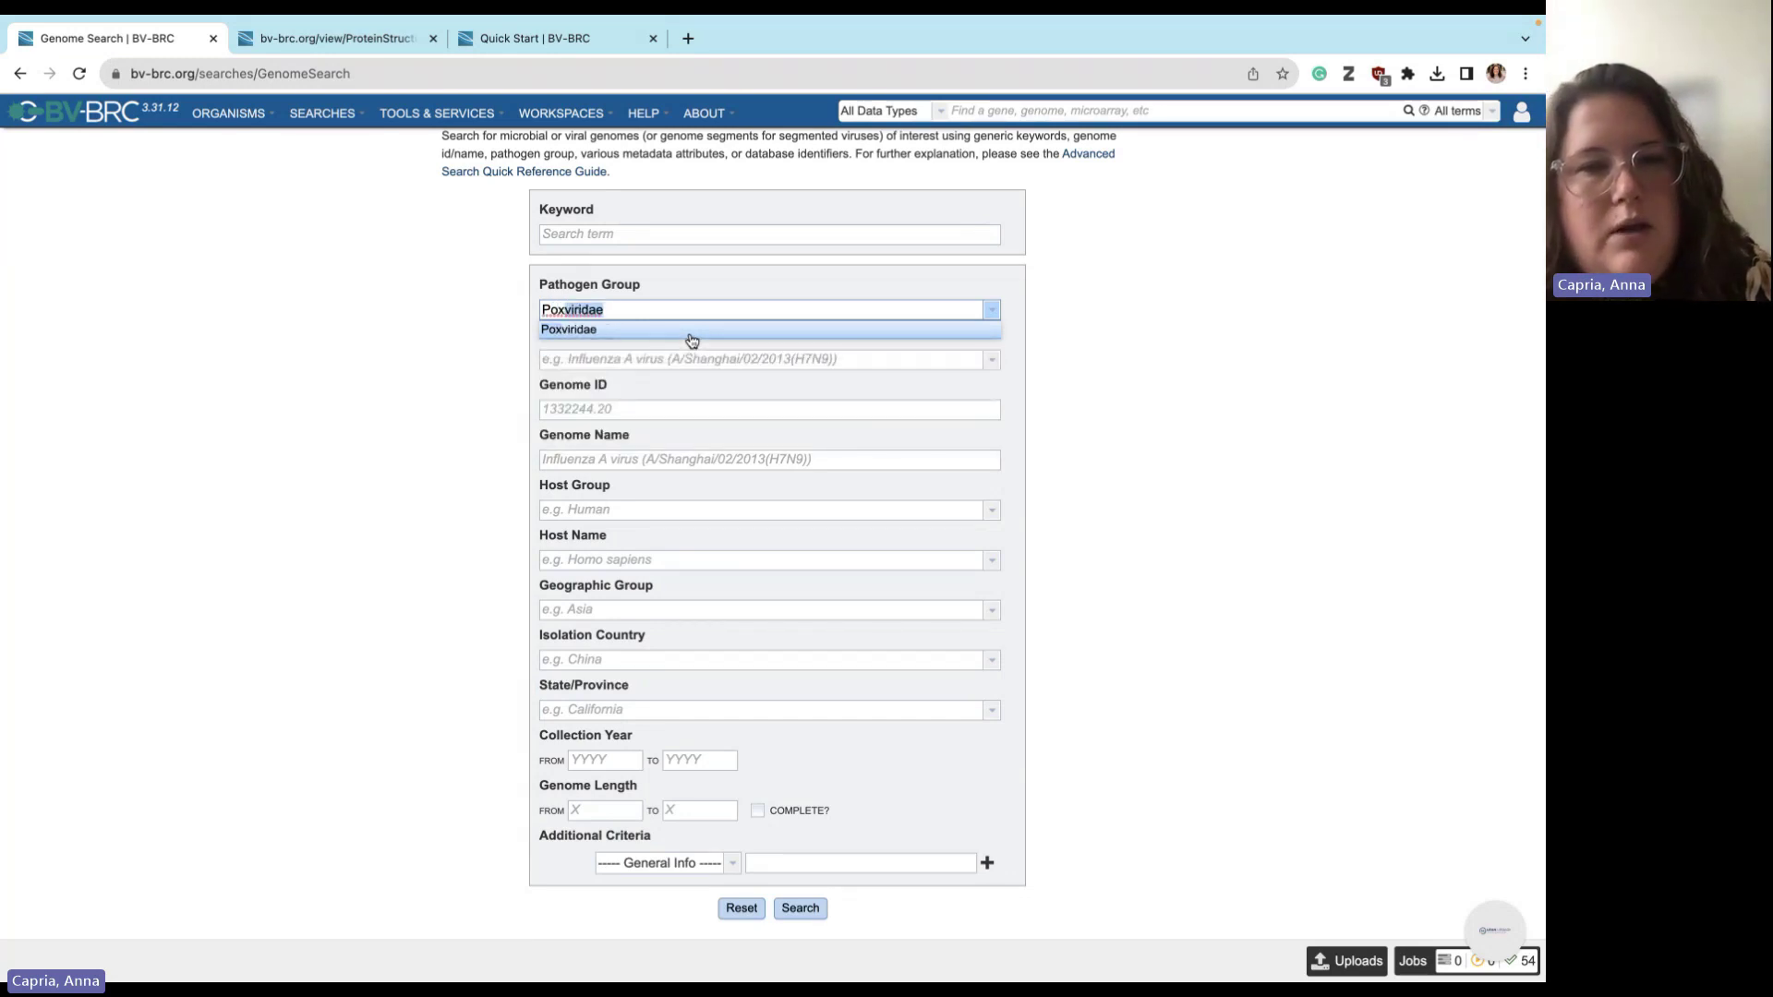
key("BackSpace")
key("BackSpace")
key("BackSpace")
key("BackSpace")
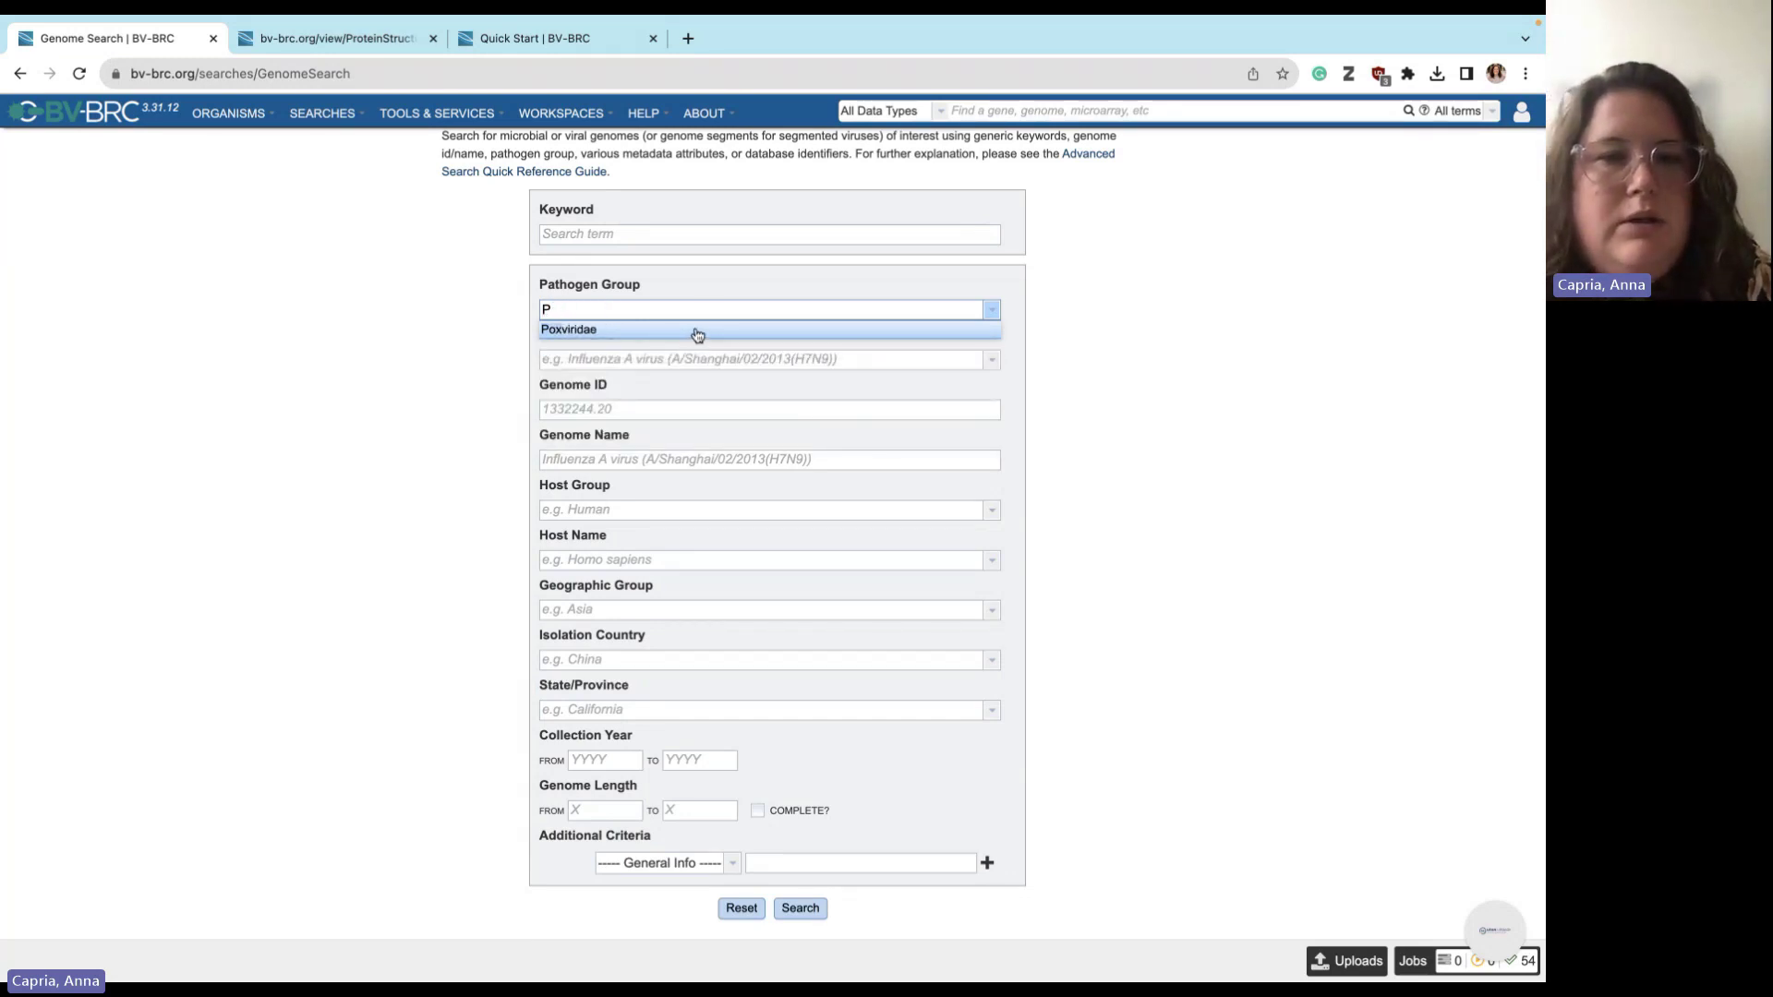
- Search genomes by the pathogen group Influenza A virus alone, and go back to the search form
type("Influenza A virus")
key("Return")
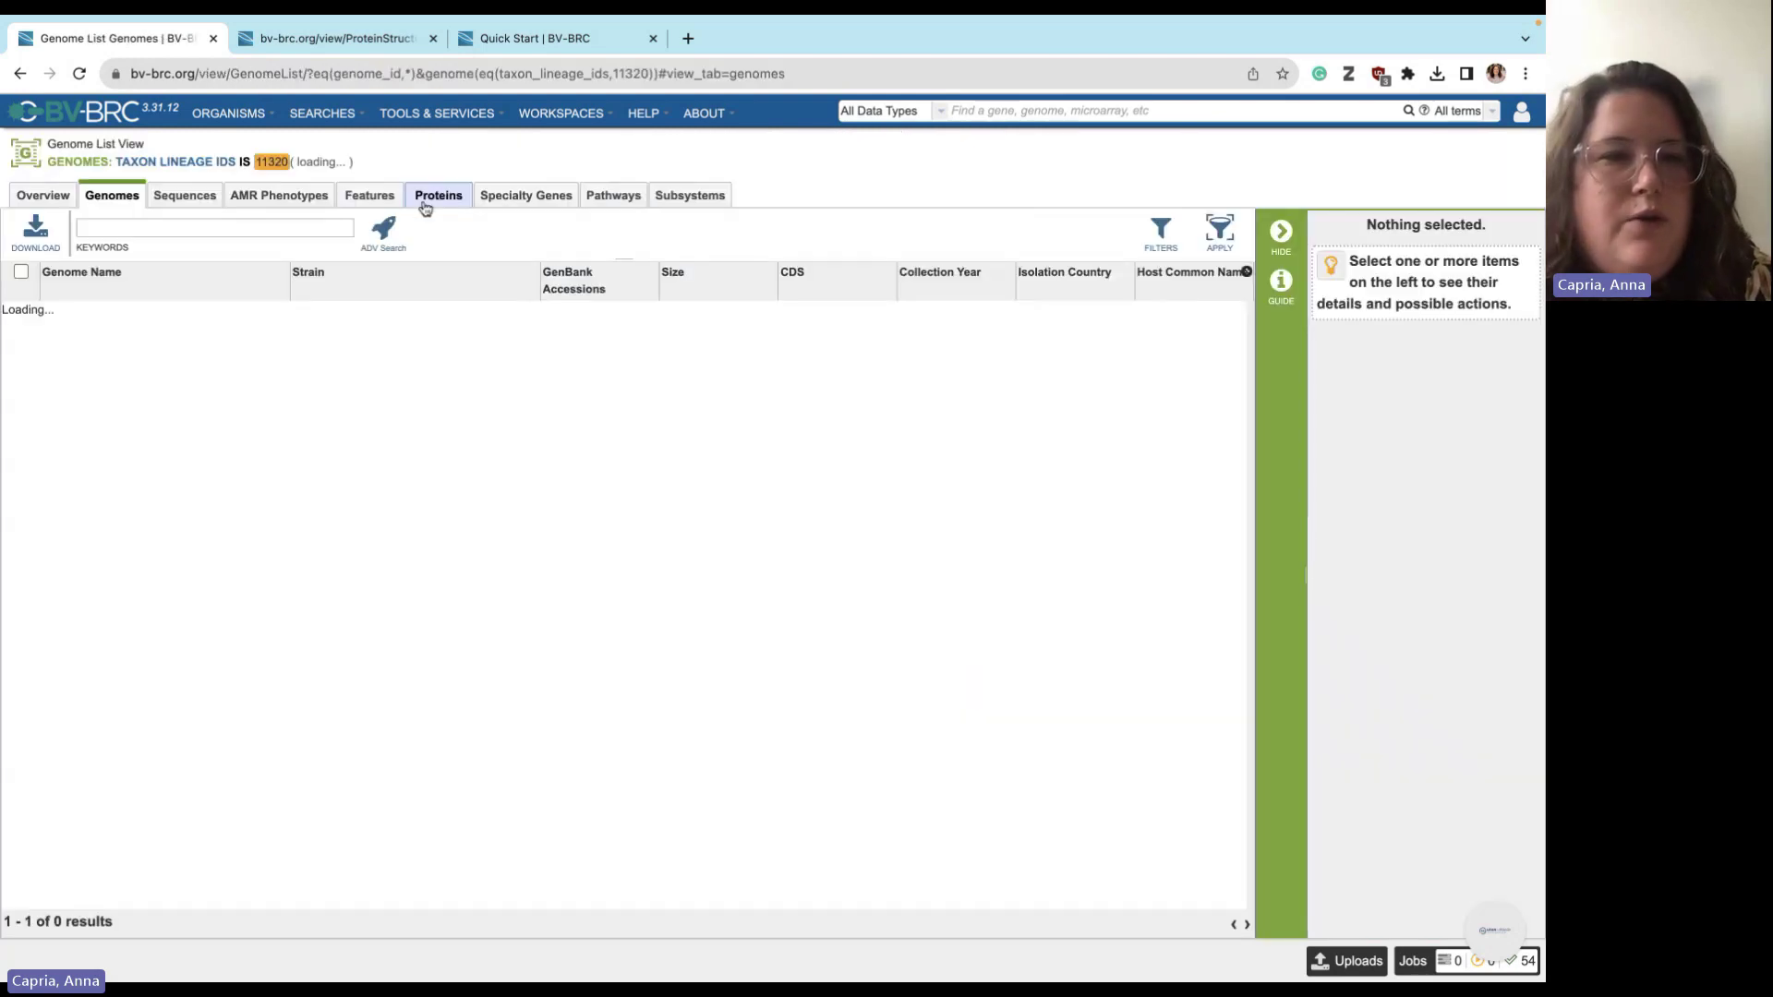
left_click(23, 74)
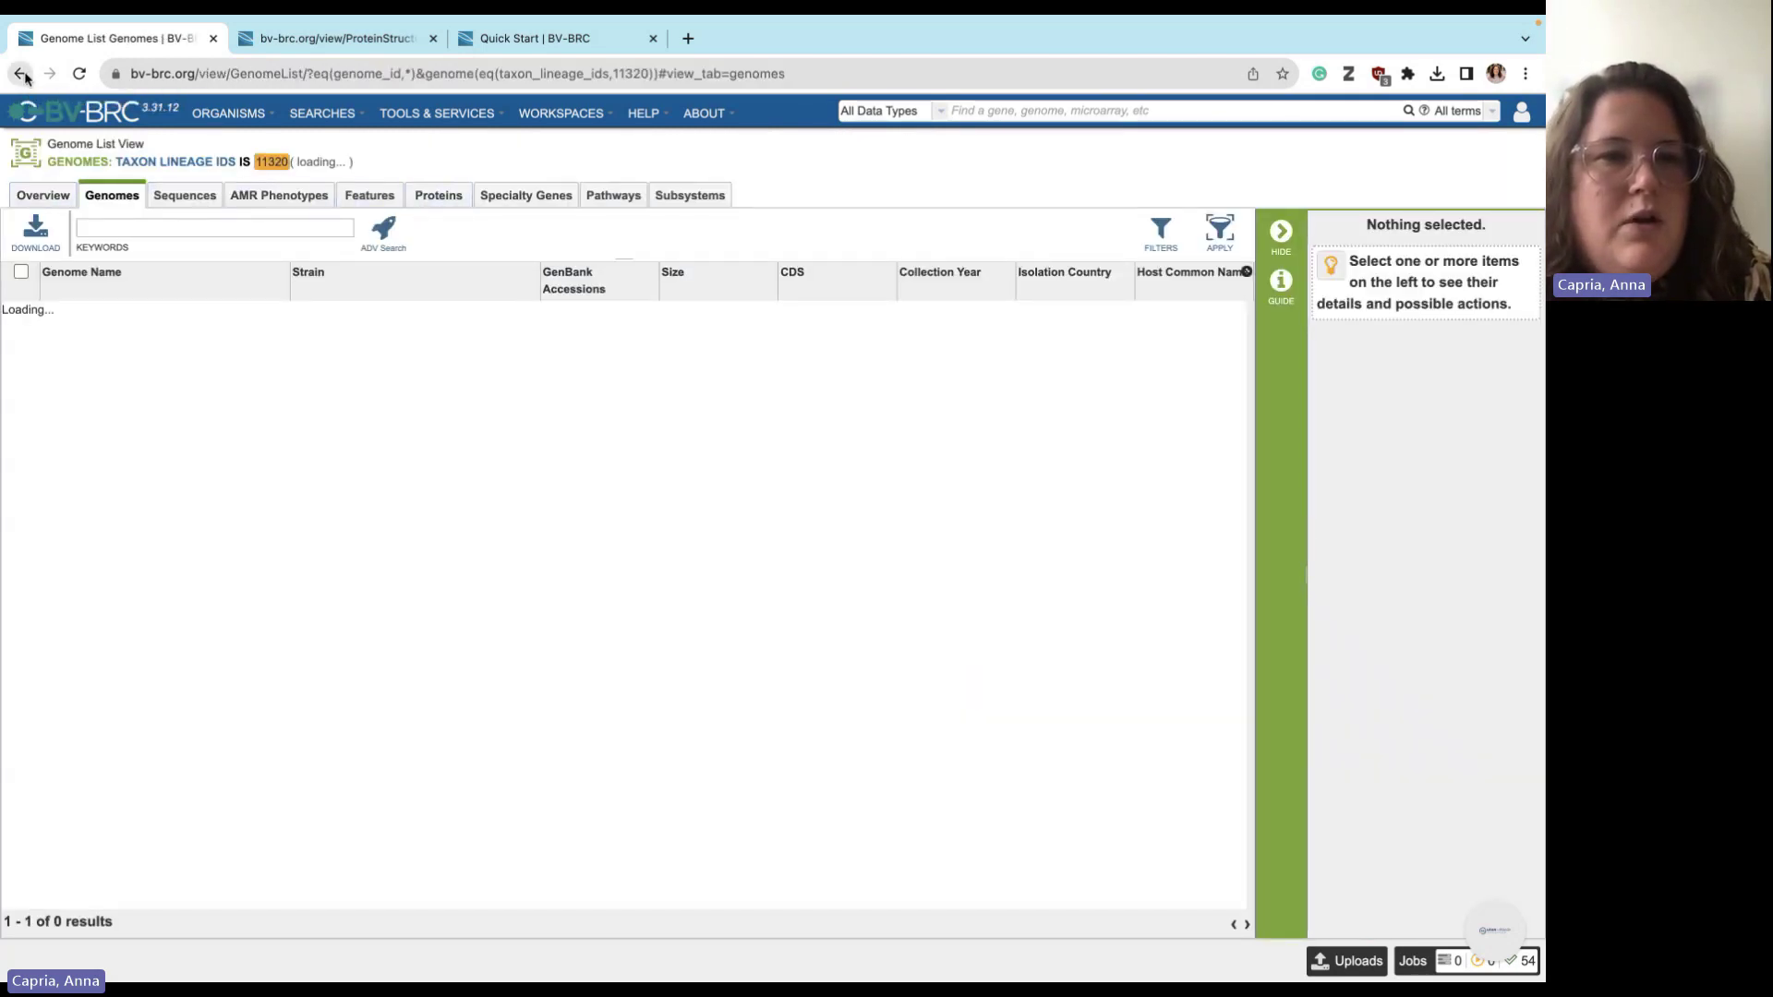
- Set the genome search's Pathogen Group to Influenza A virus and its Host Group to Human
left_click(589, 365)
type("in")
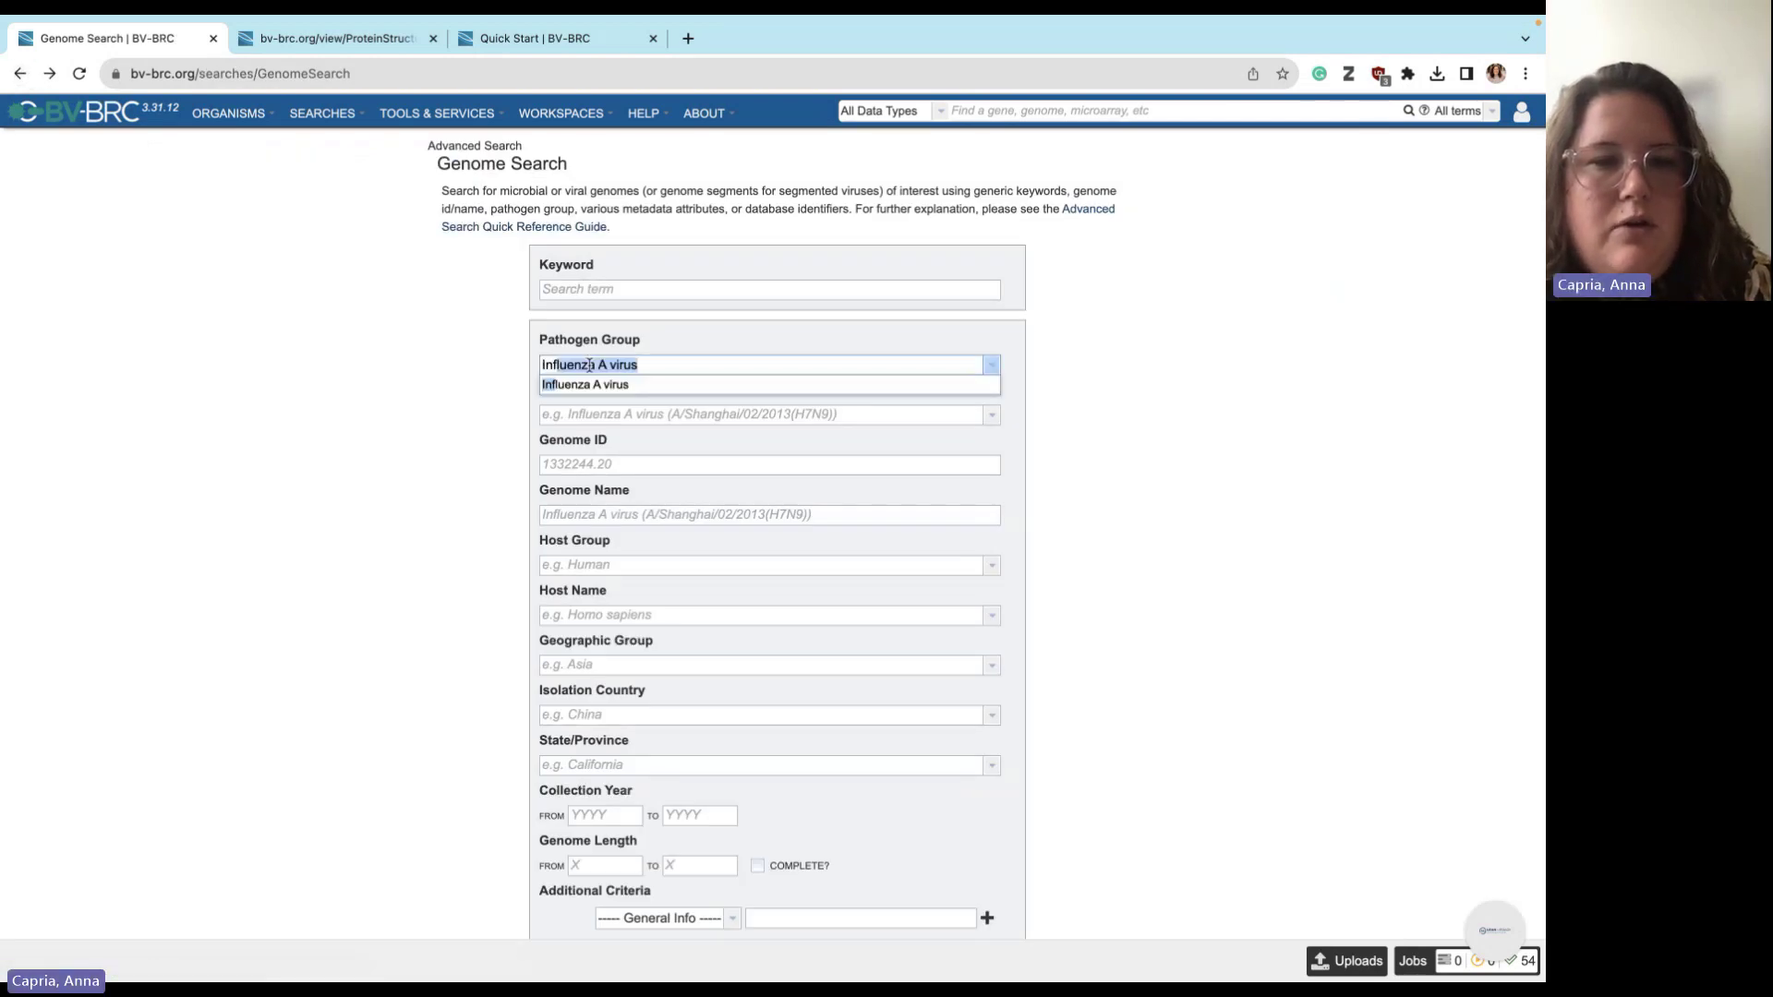
left_click(591, 386)
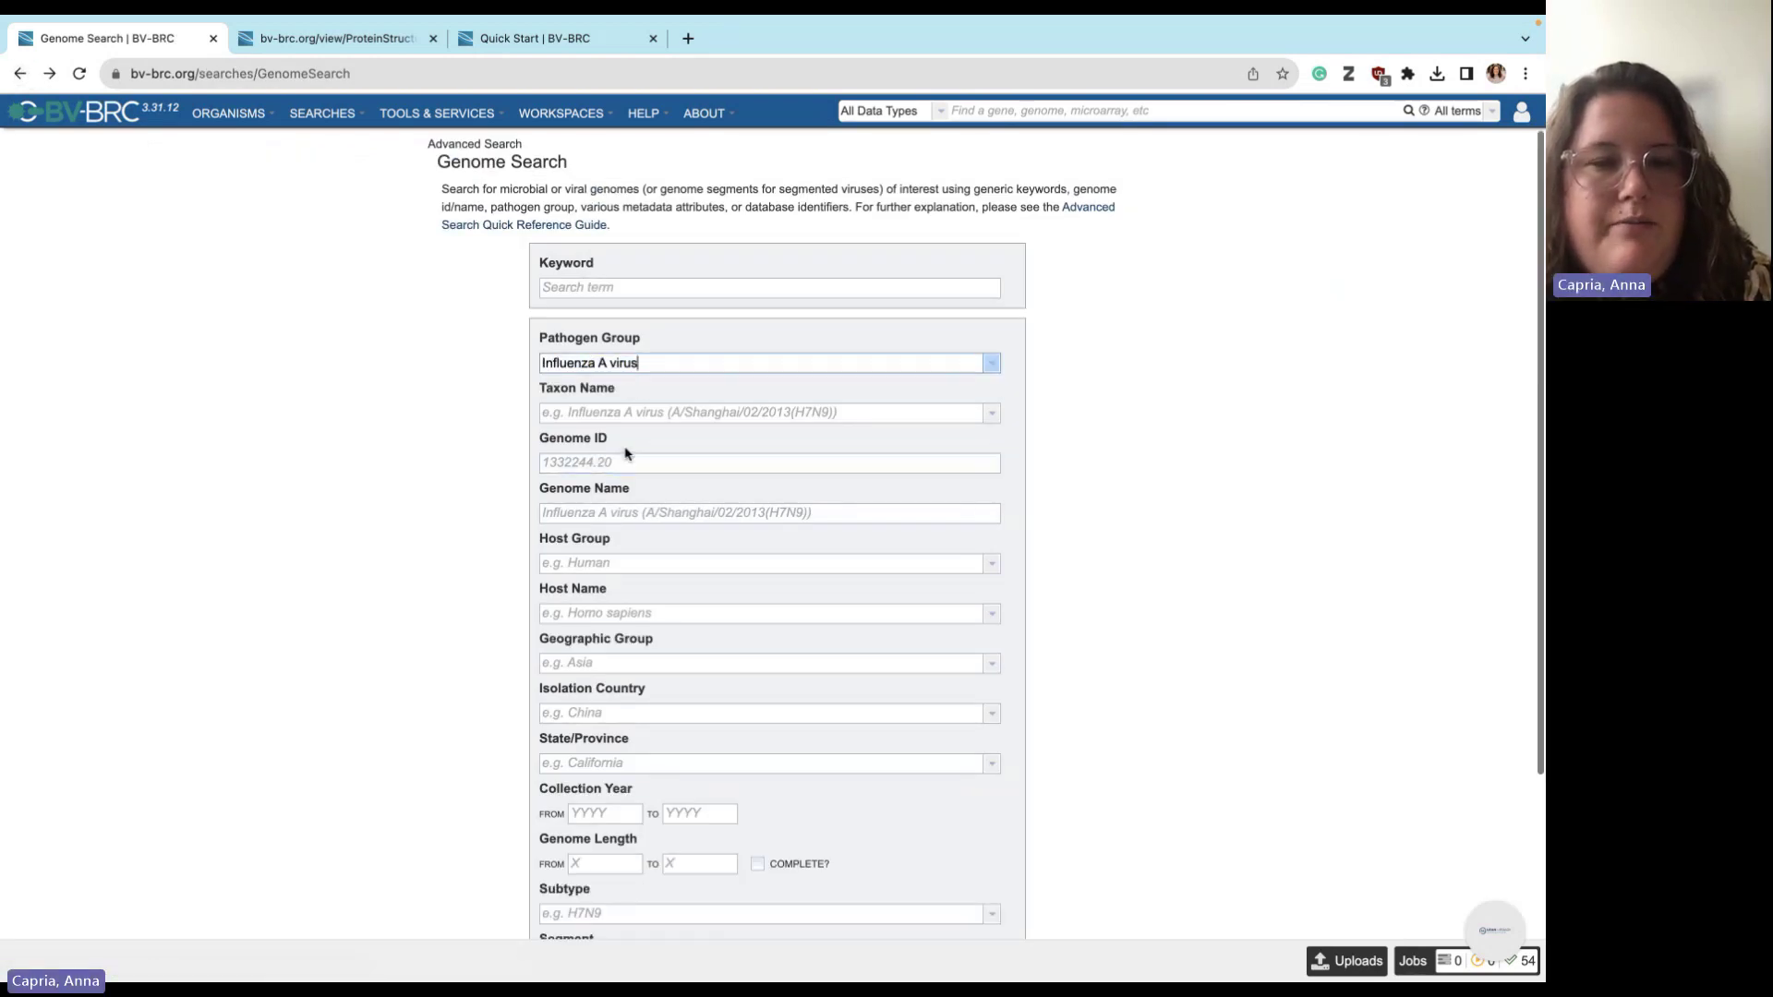
scroll(647, 406, "down", 1)
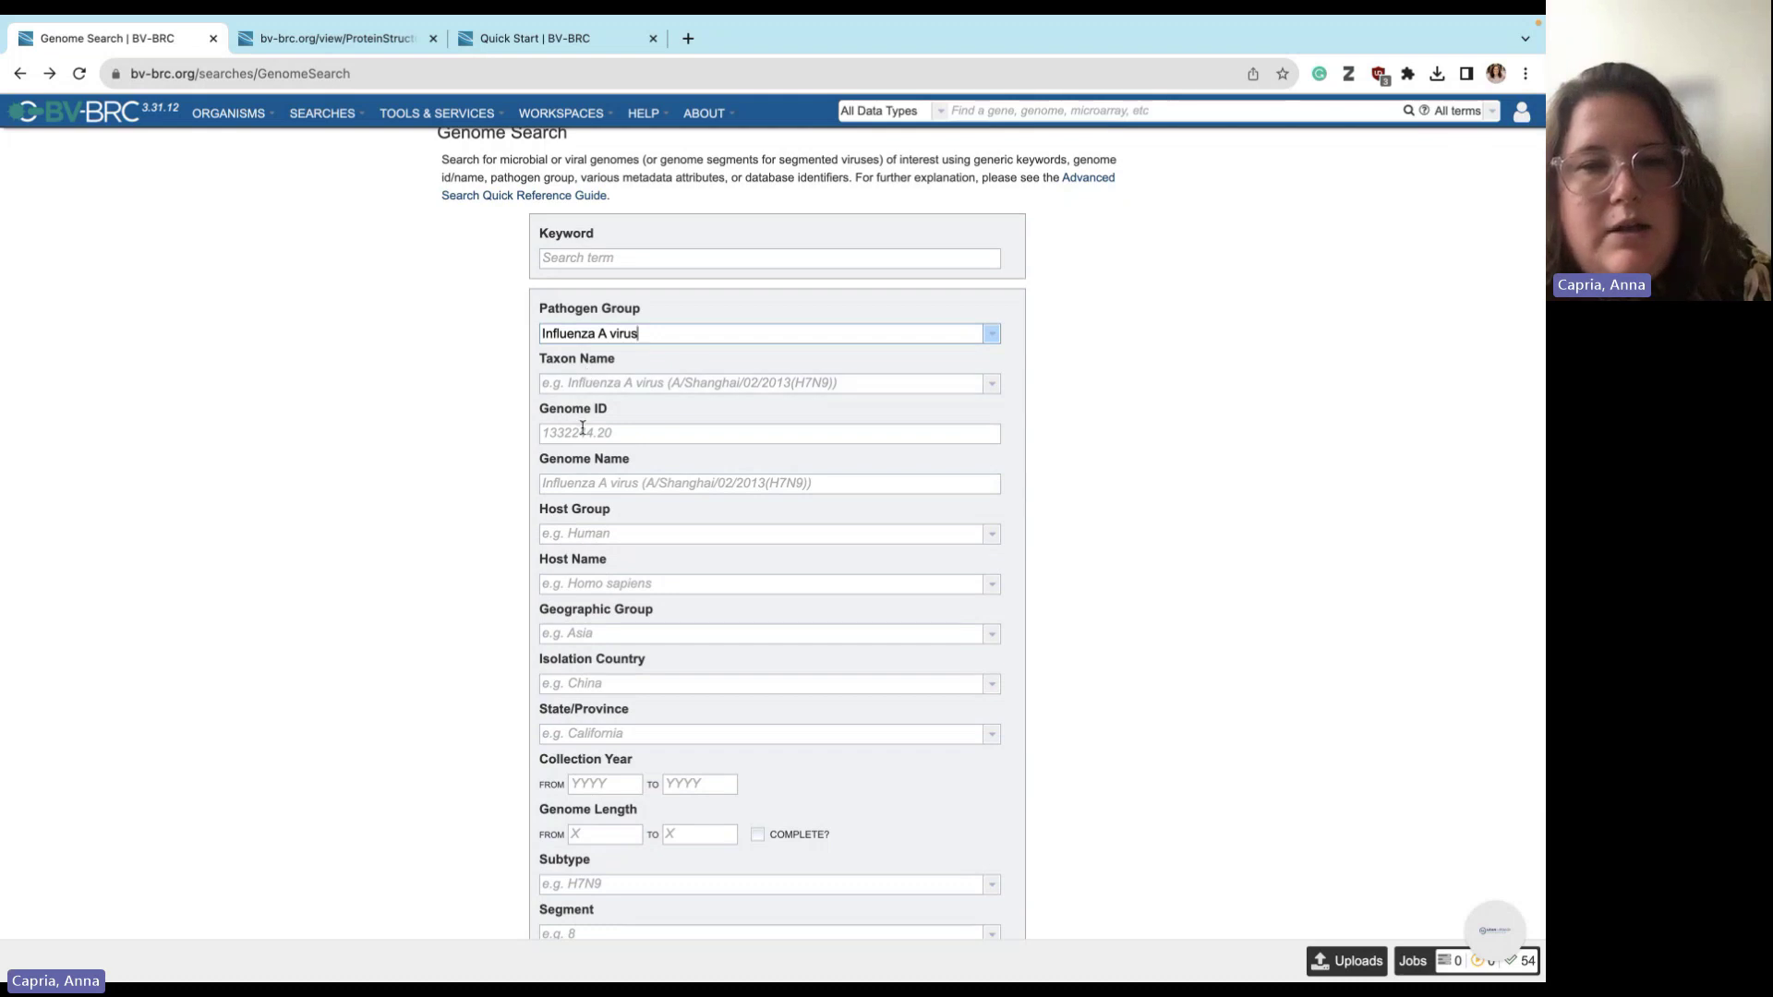
left_click(614, 536)
type("Human")
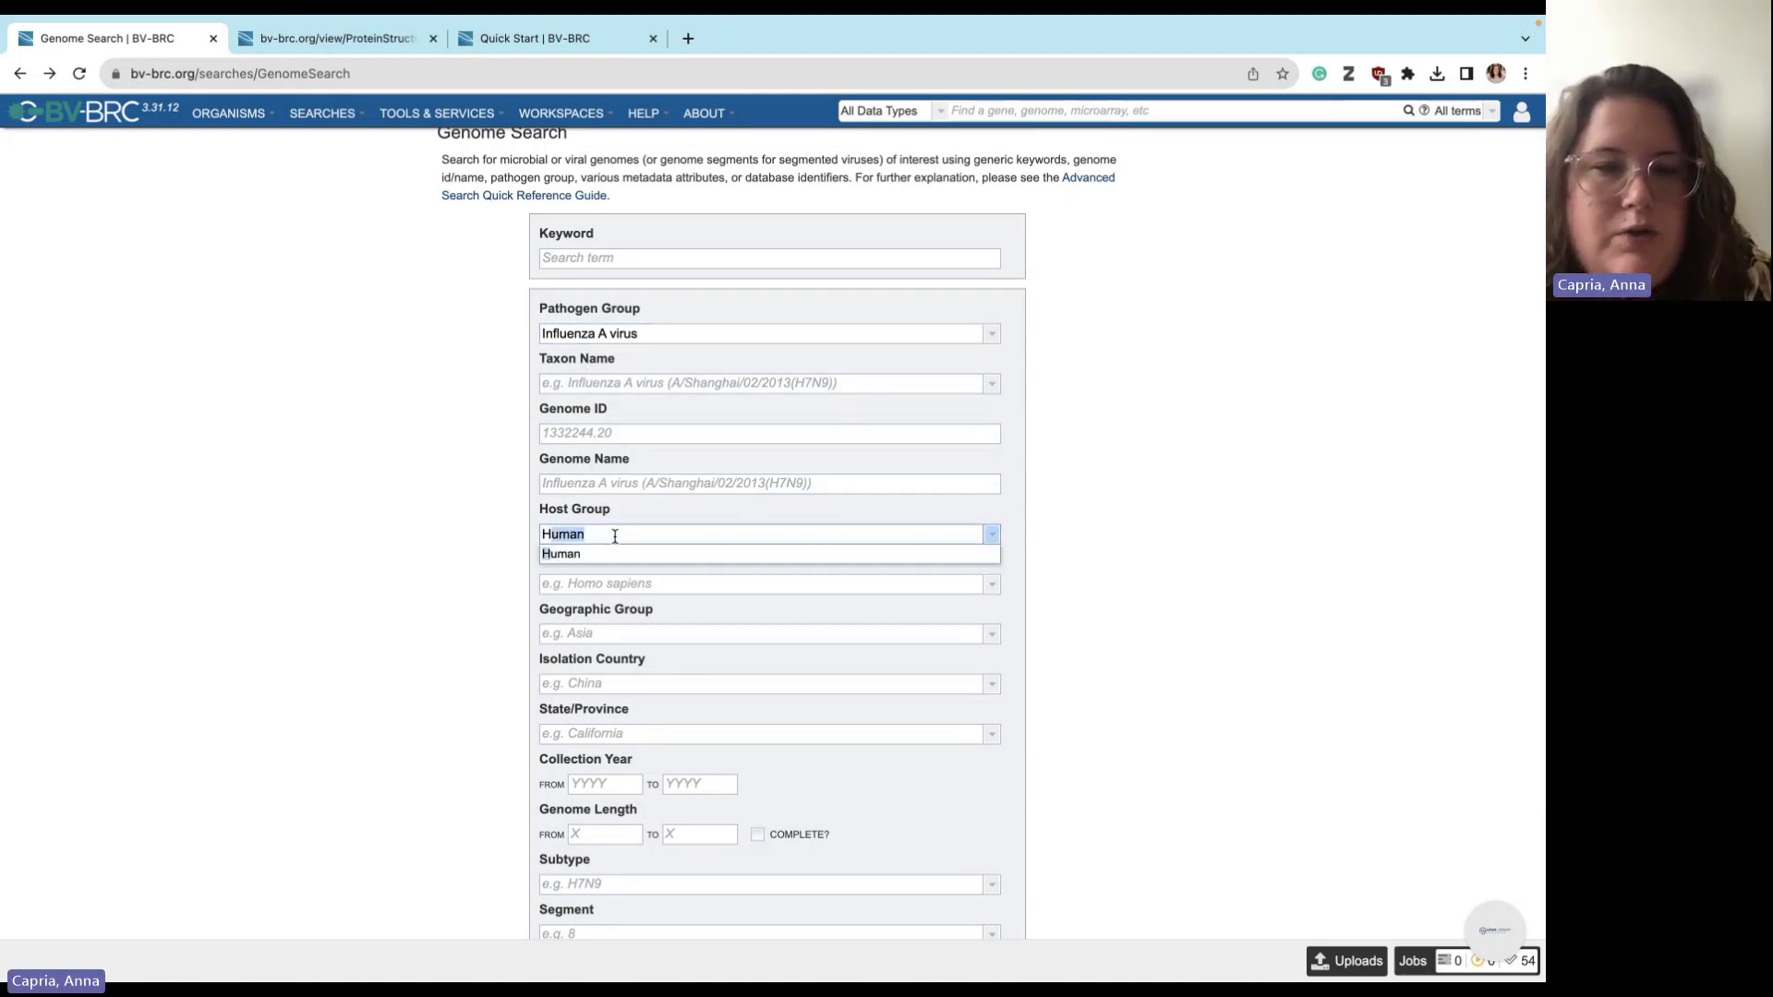
left_click(607, 557)
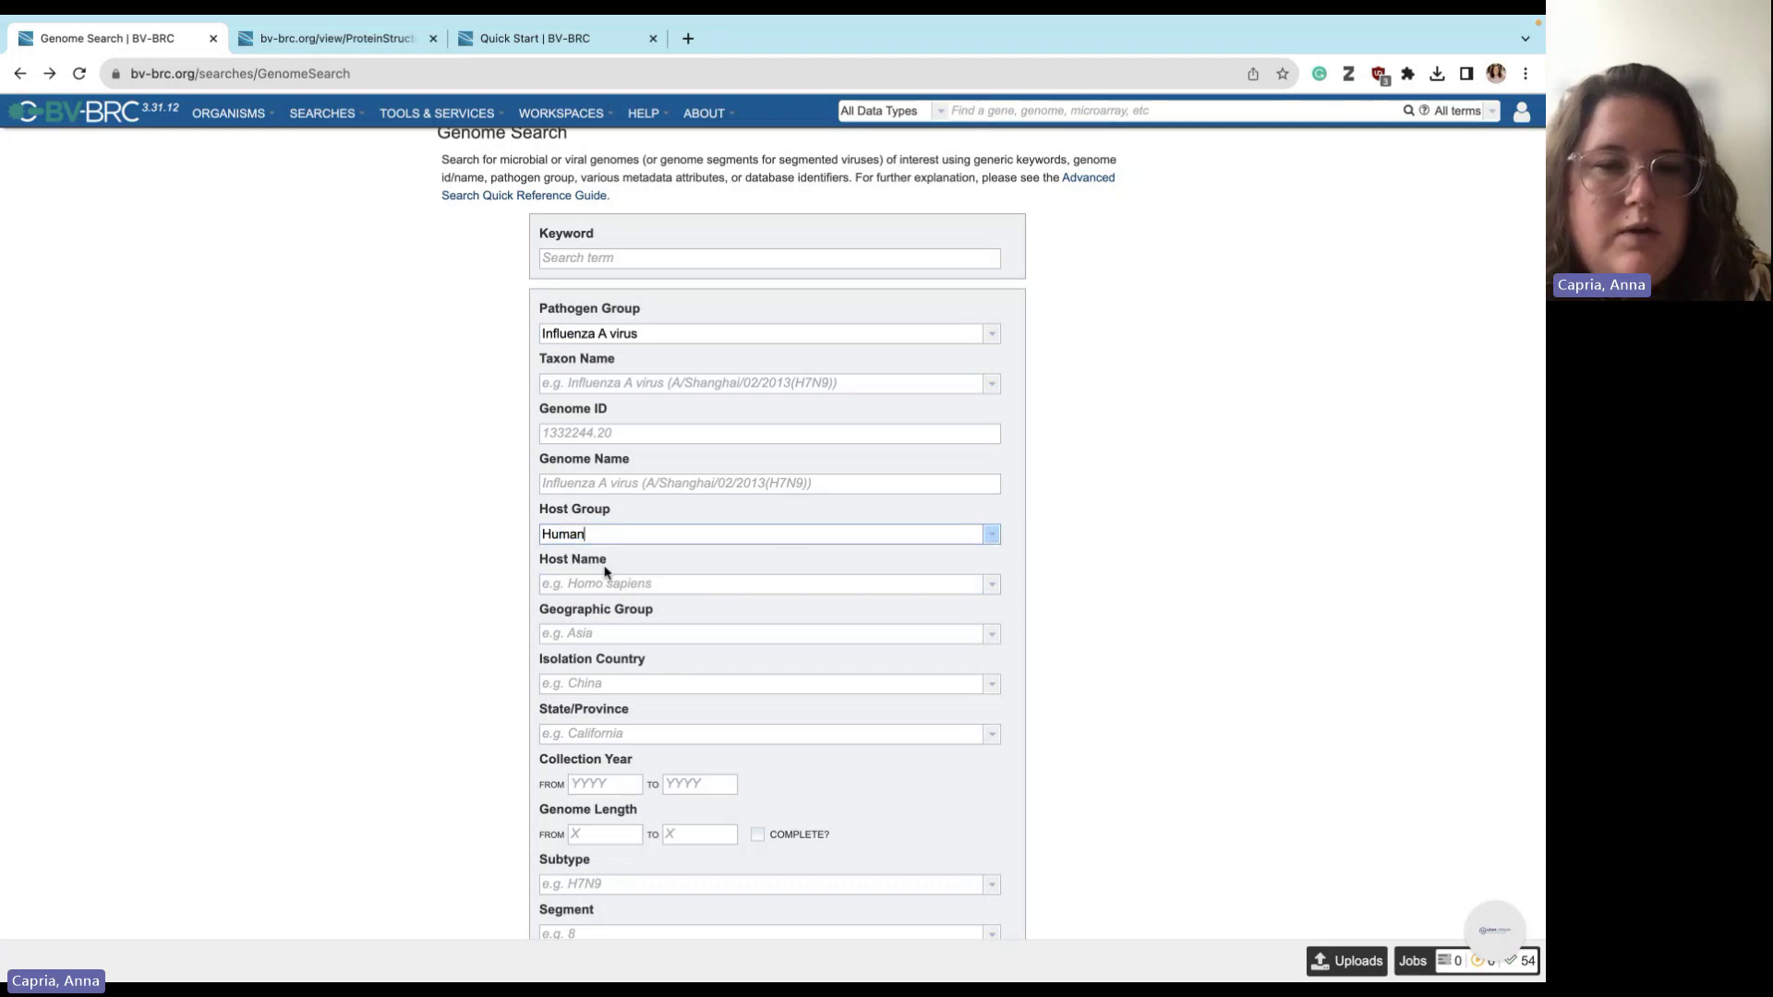
- Limit the genome search to the geographic group Europe and collection years 1960 to 2023
left_click(992, 637)
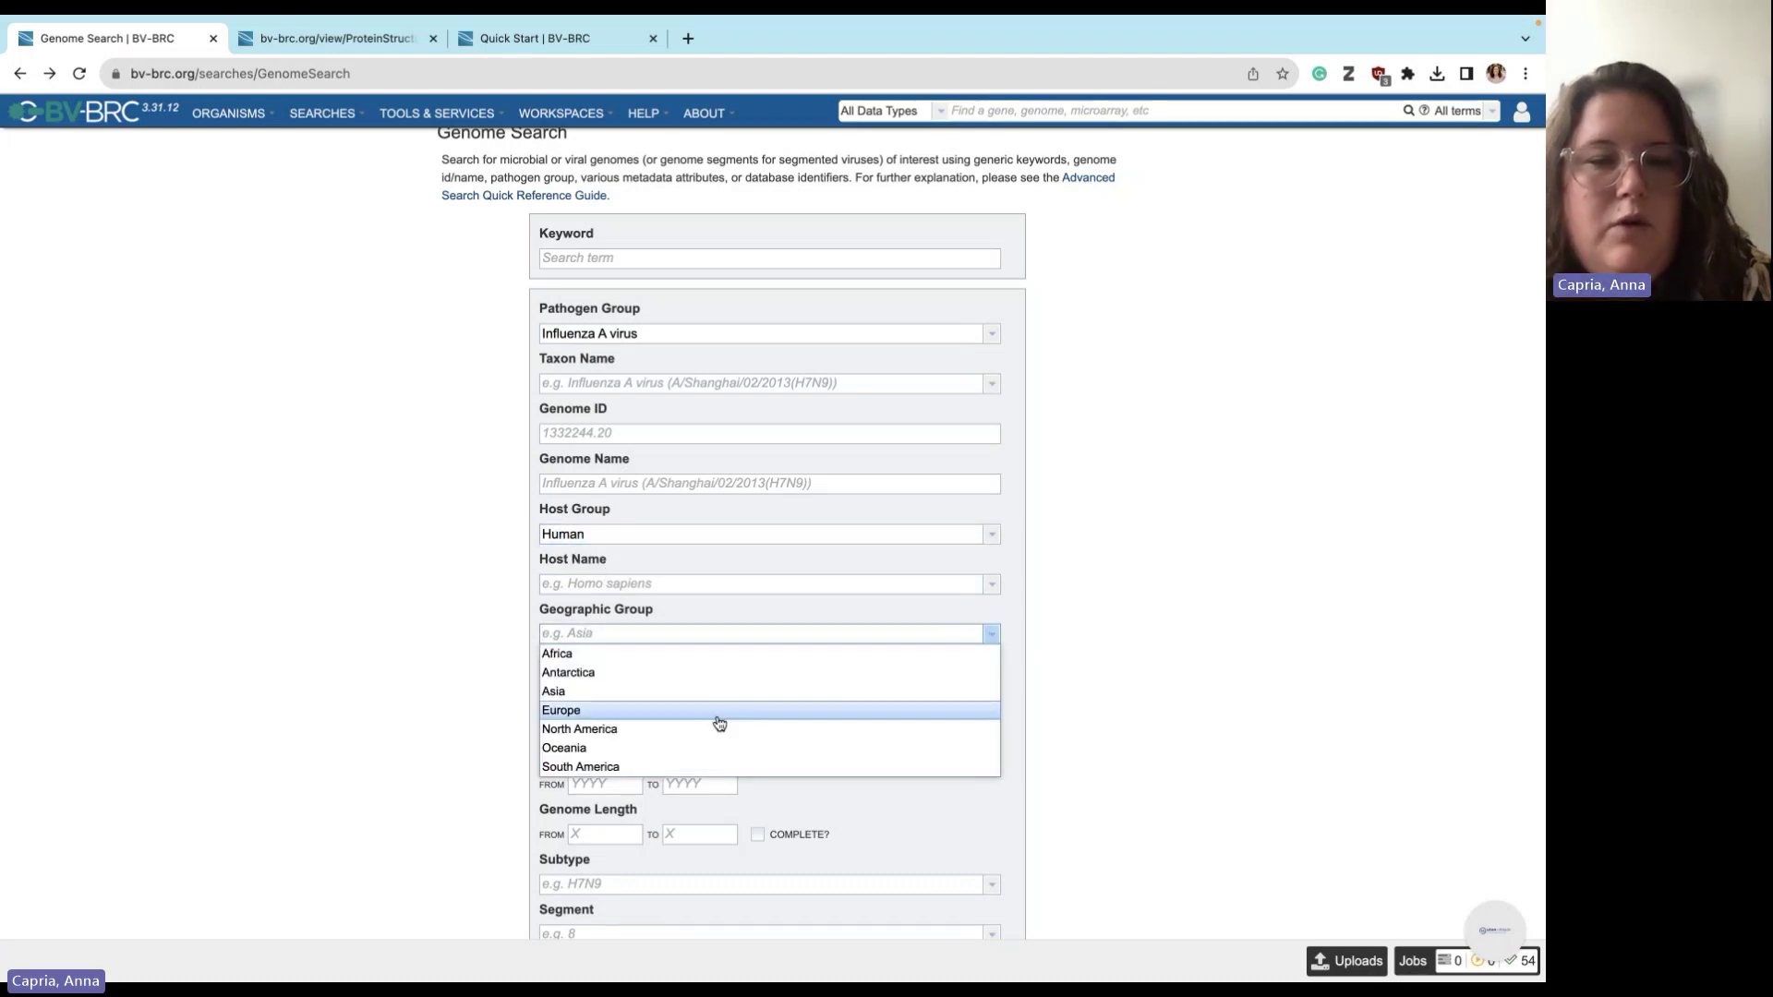
left_click(719, 711)
scroll(633, 696, "down", 2)
left_click(600, 672)
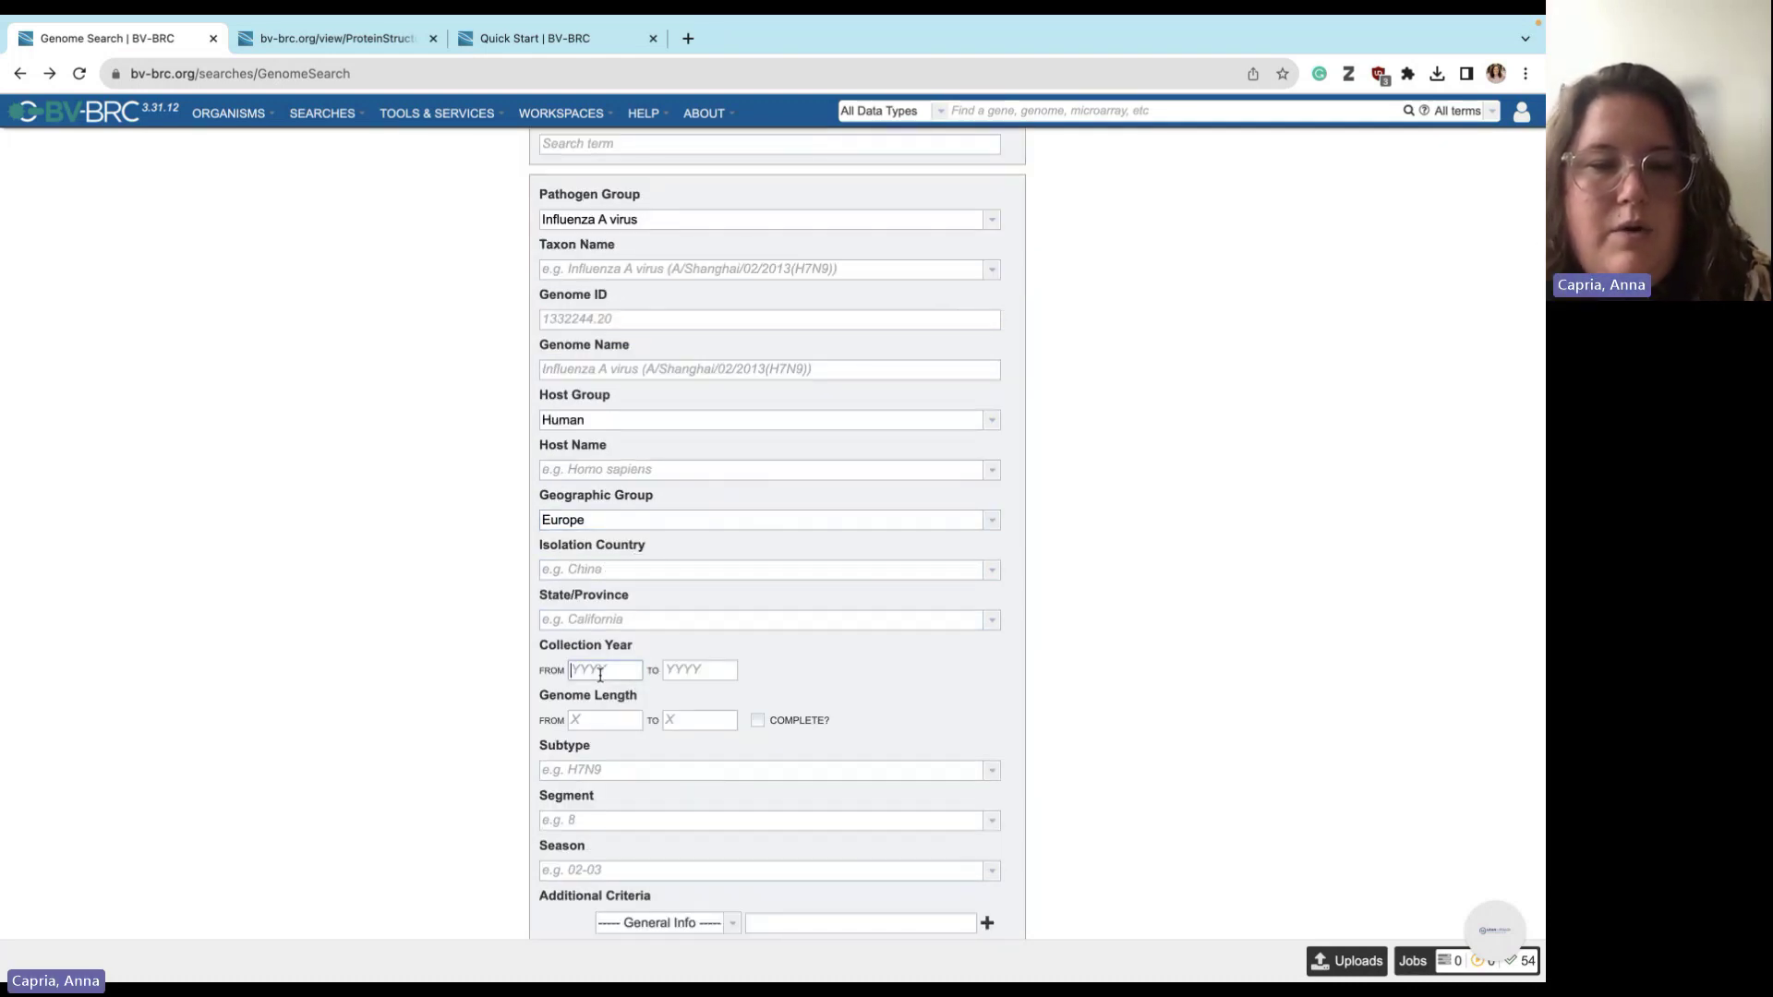
type("1960")
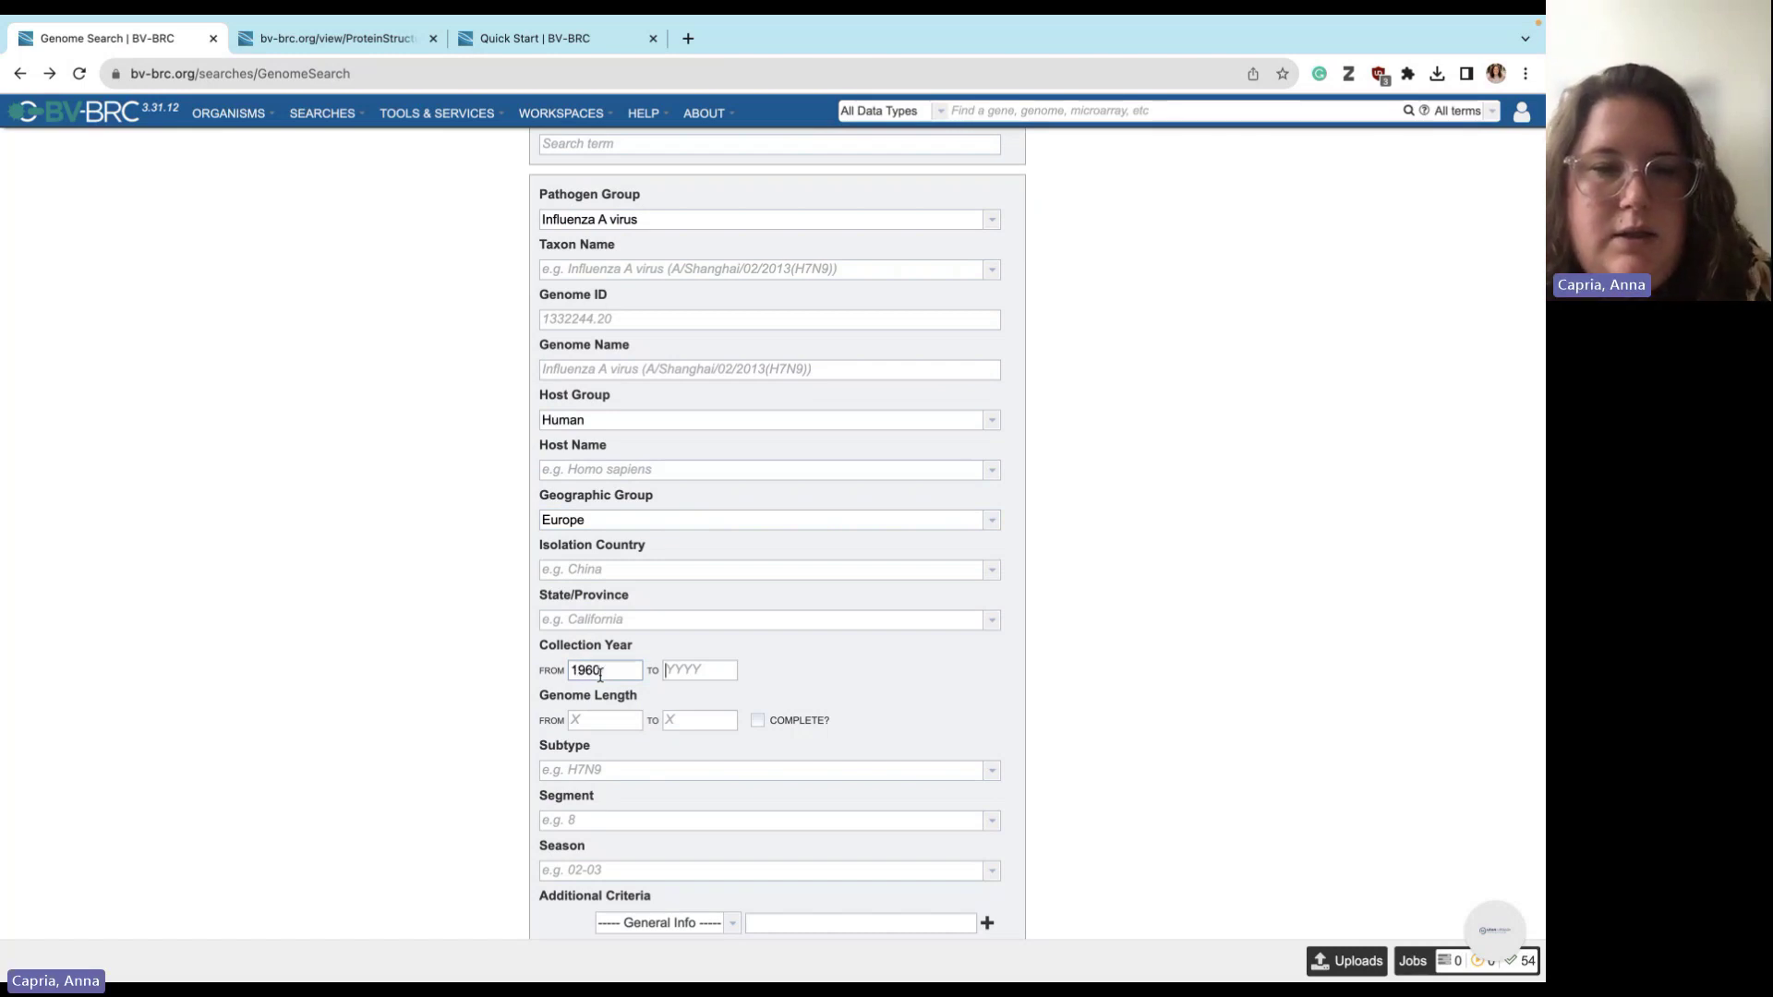
key("Tab")
type("2023")
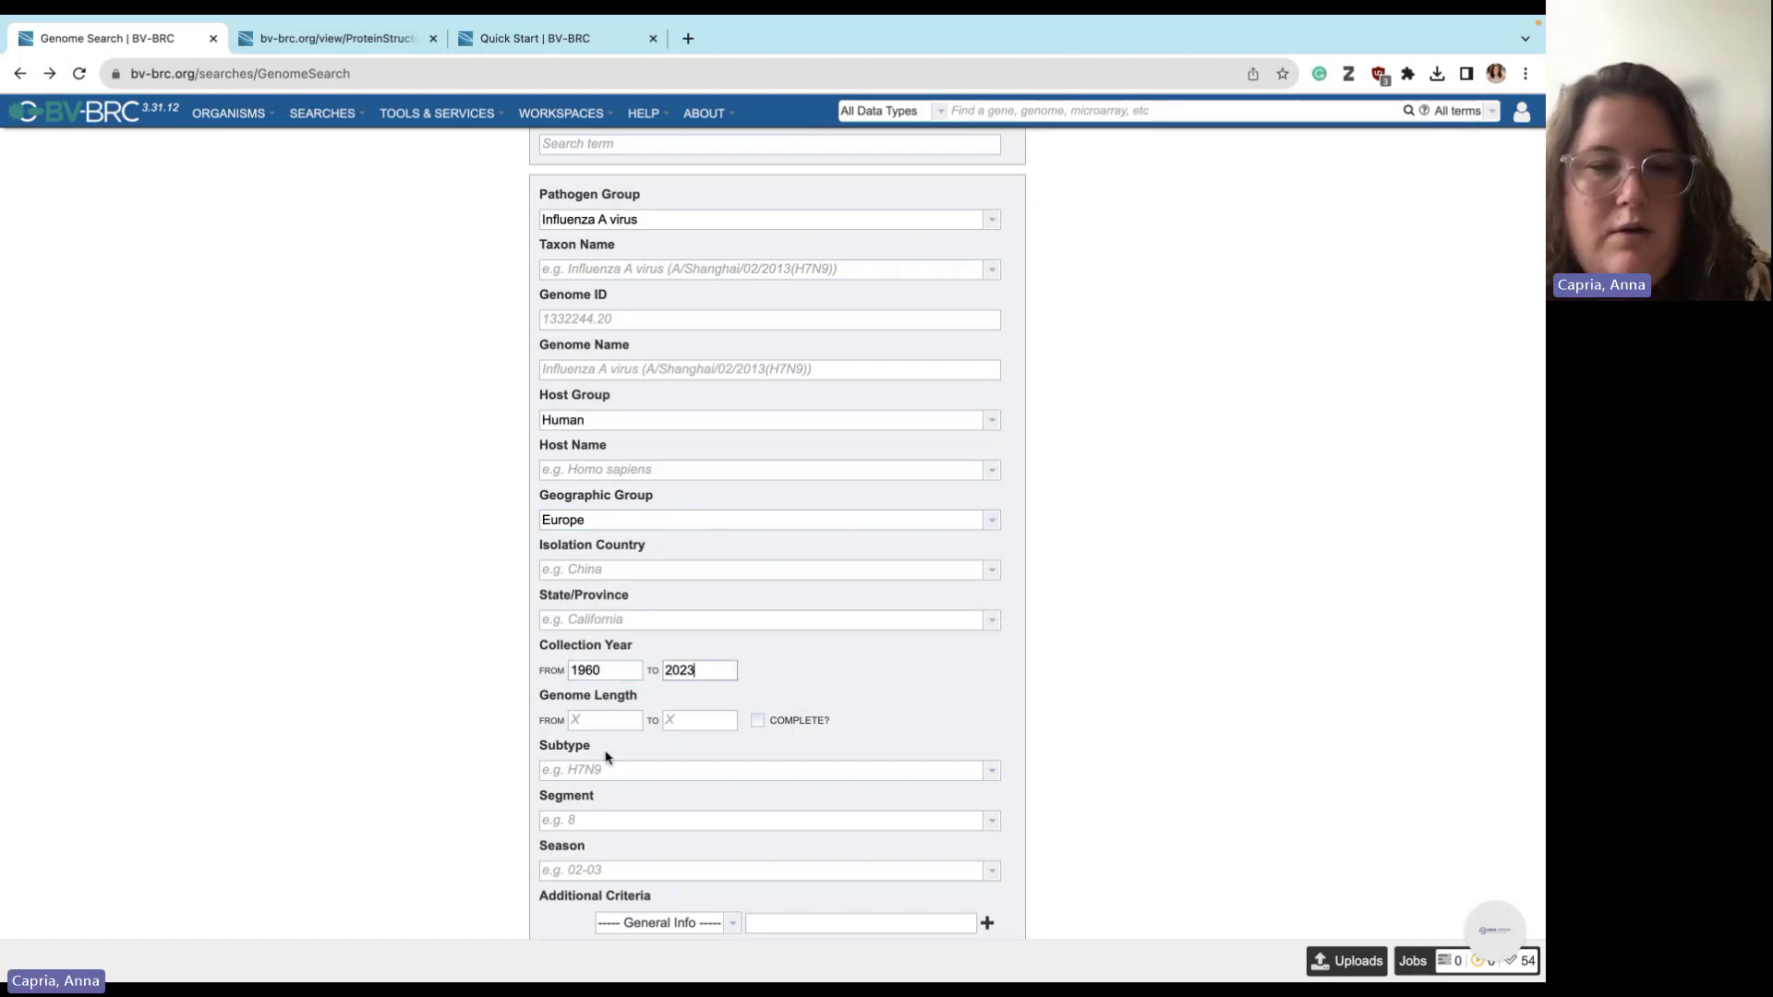
- Restrict the genome search to segment 4, leaving the genome length blank
scroll(609, 762, "down", 1)
left_click(611, 657)
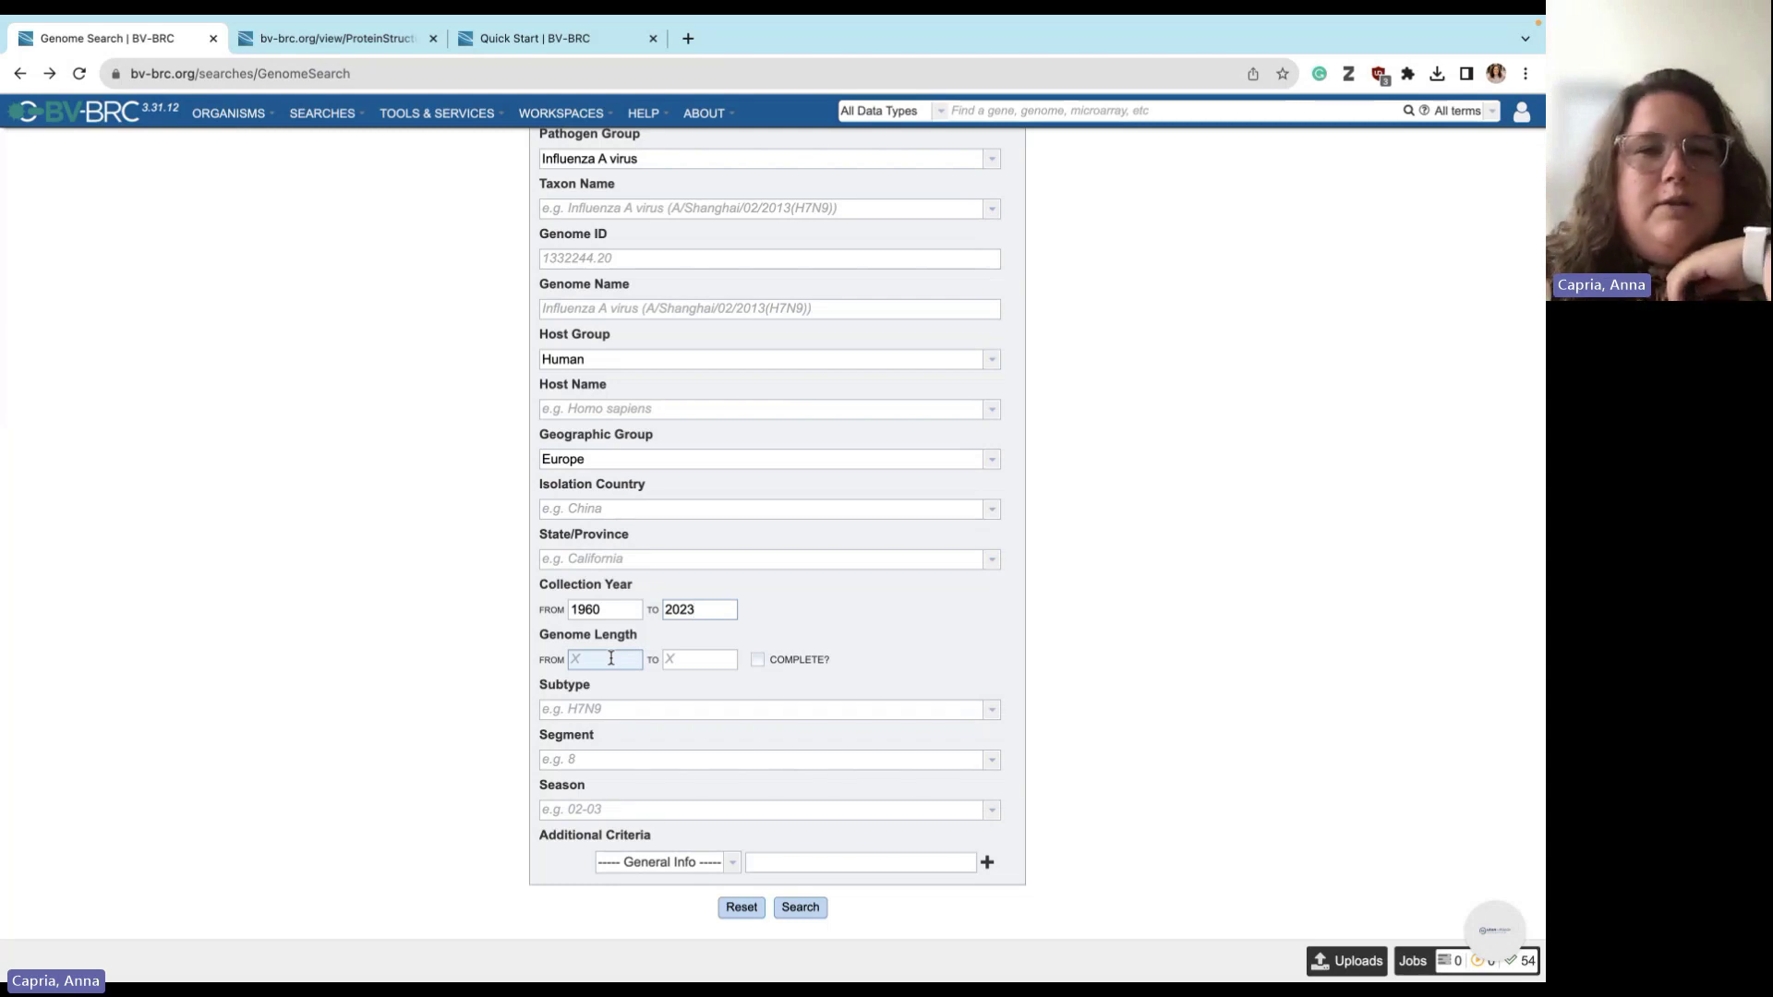
left_click(618, 760)
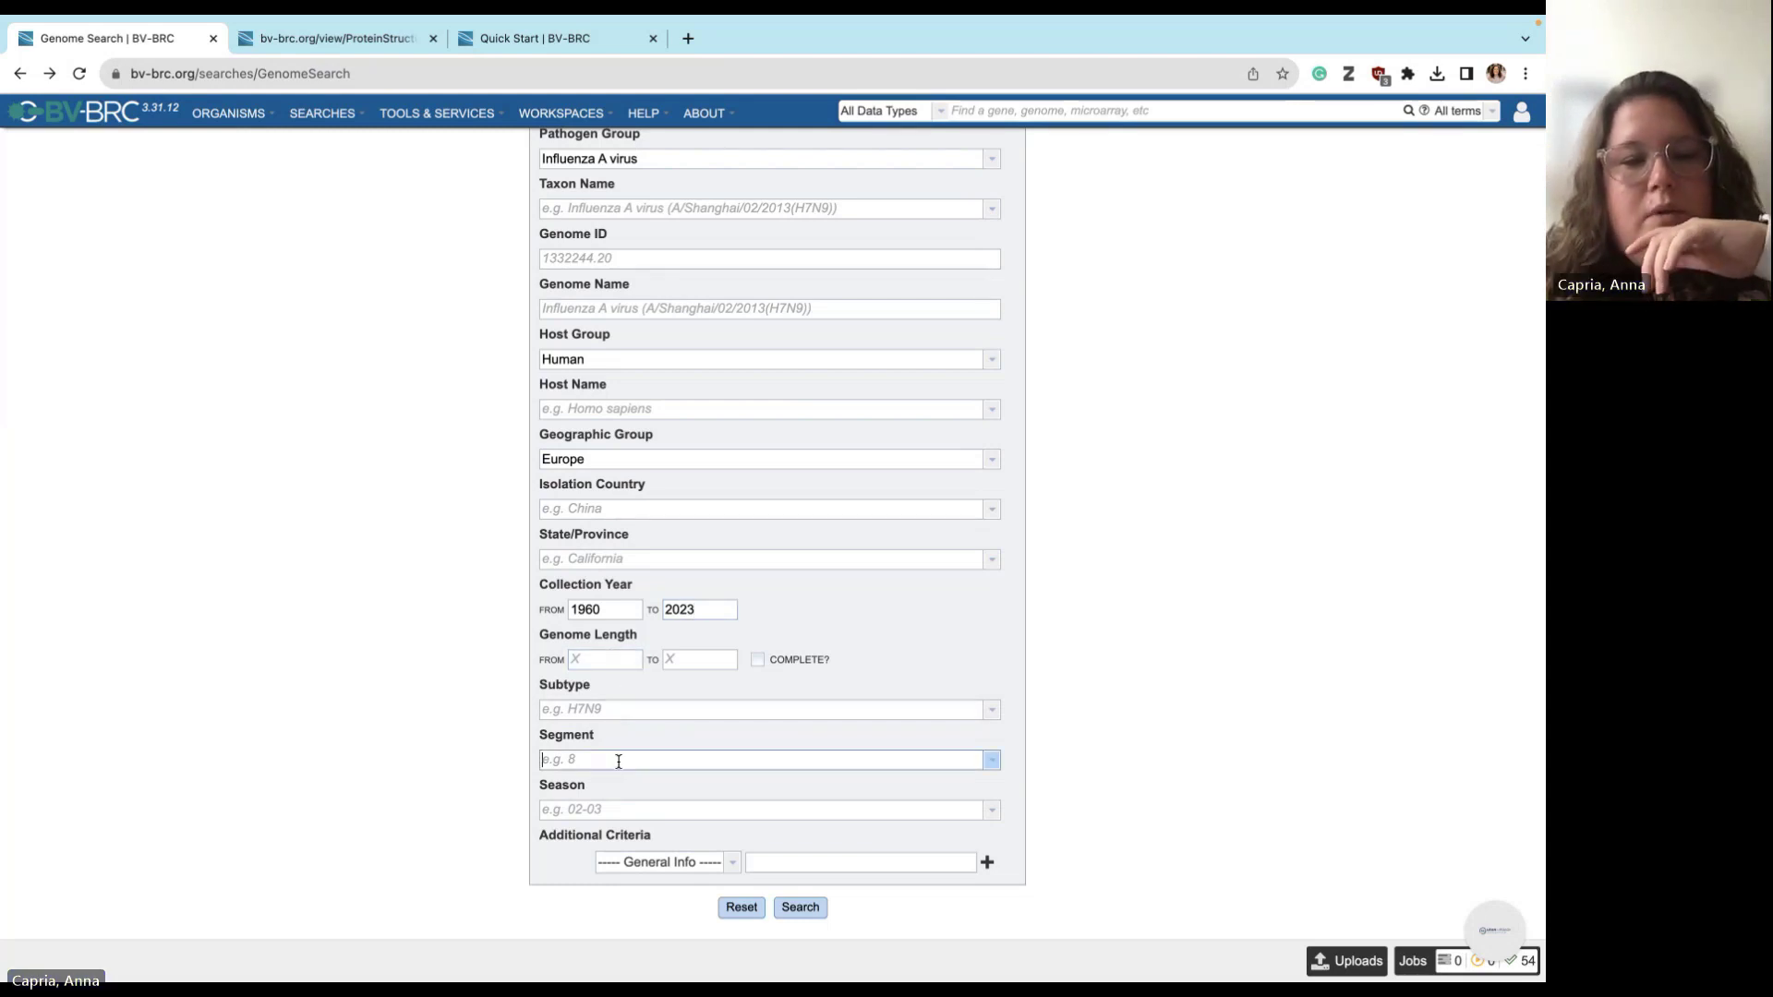
left_click(992, 766)
left_click(785, 164)
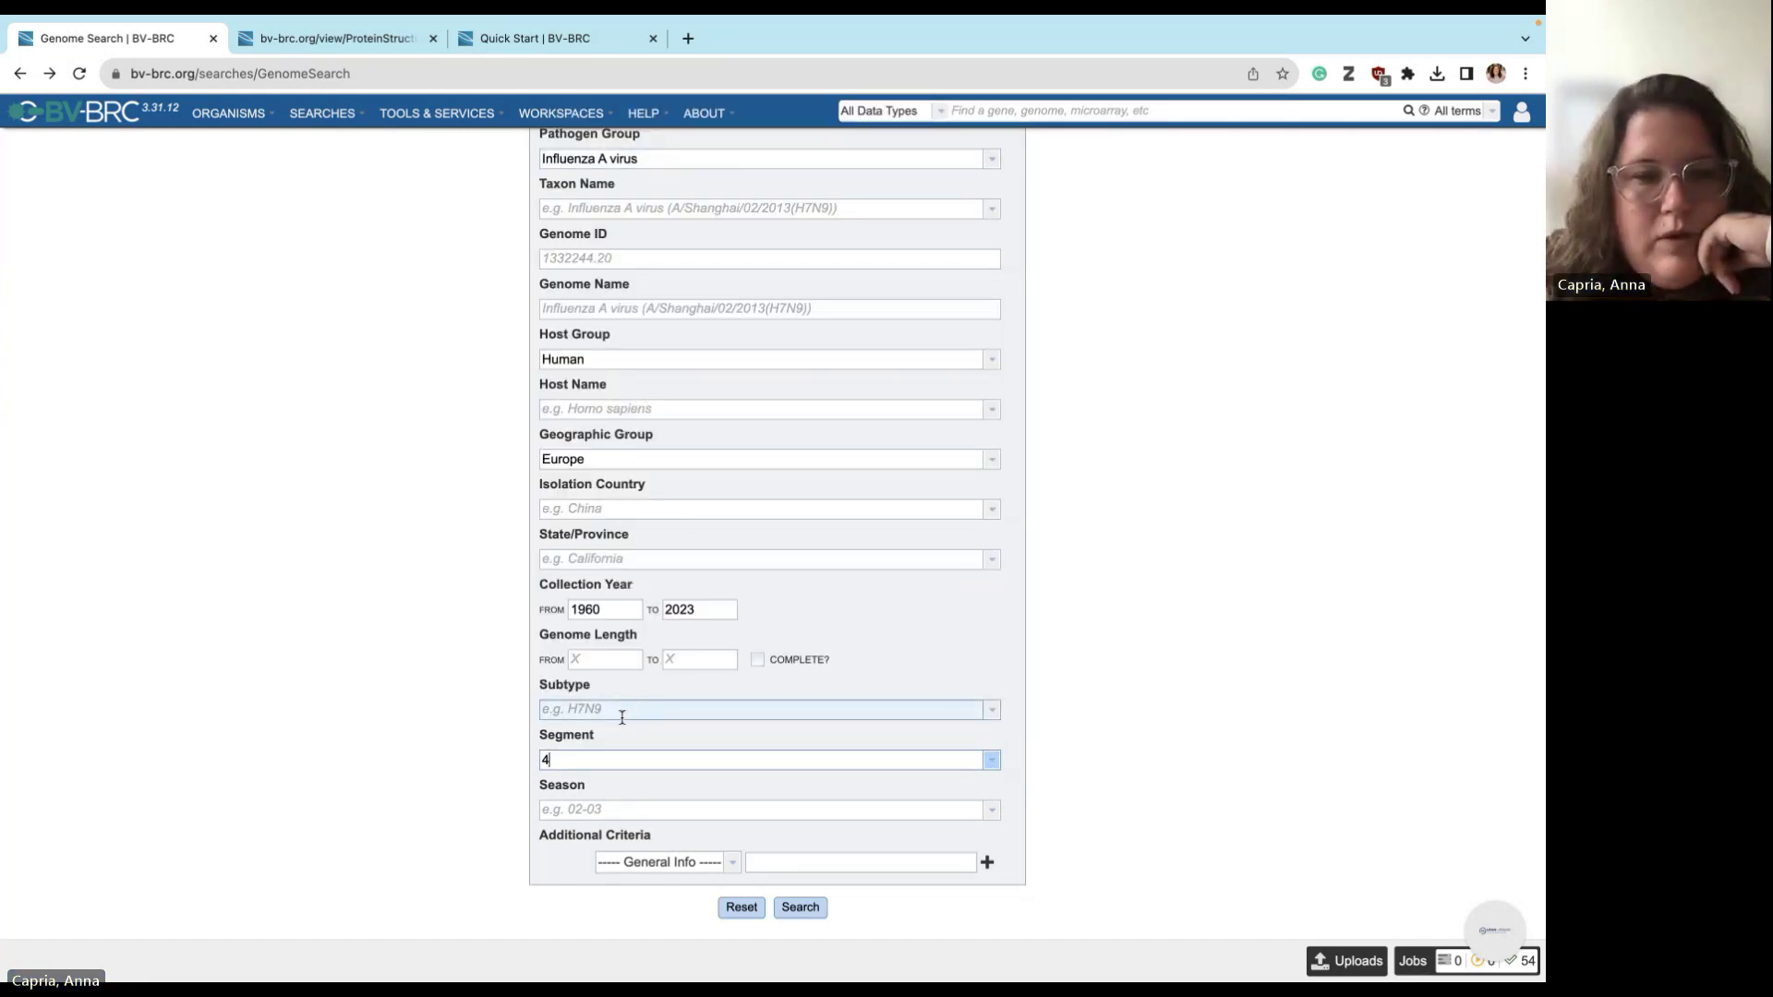
- Review the Additional Criteria options without choosing one, and run the genome search
left_click(732, 863)
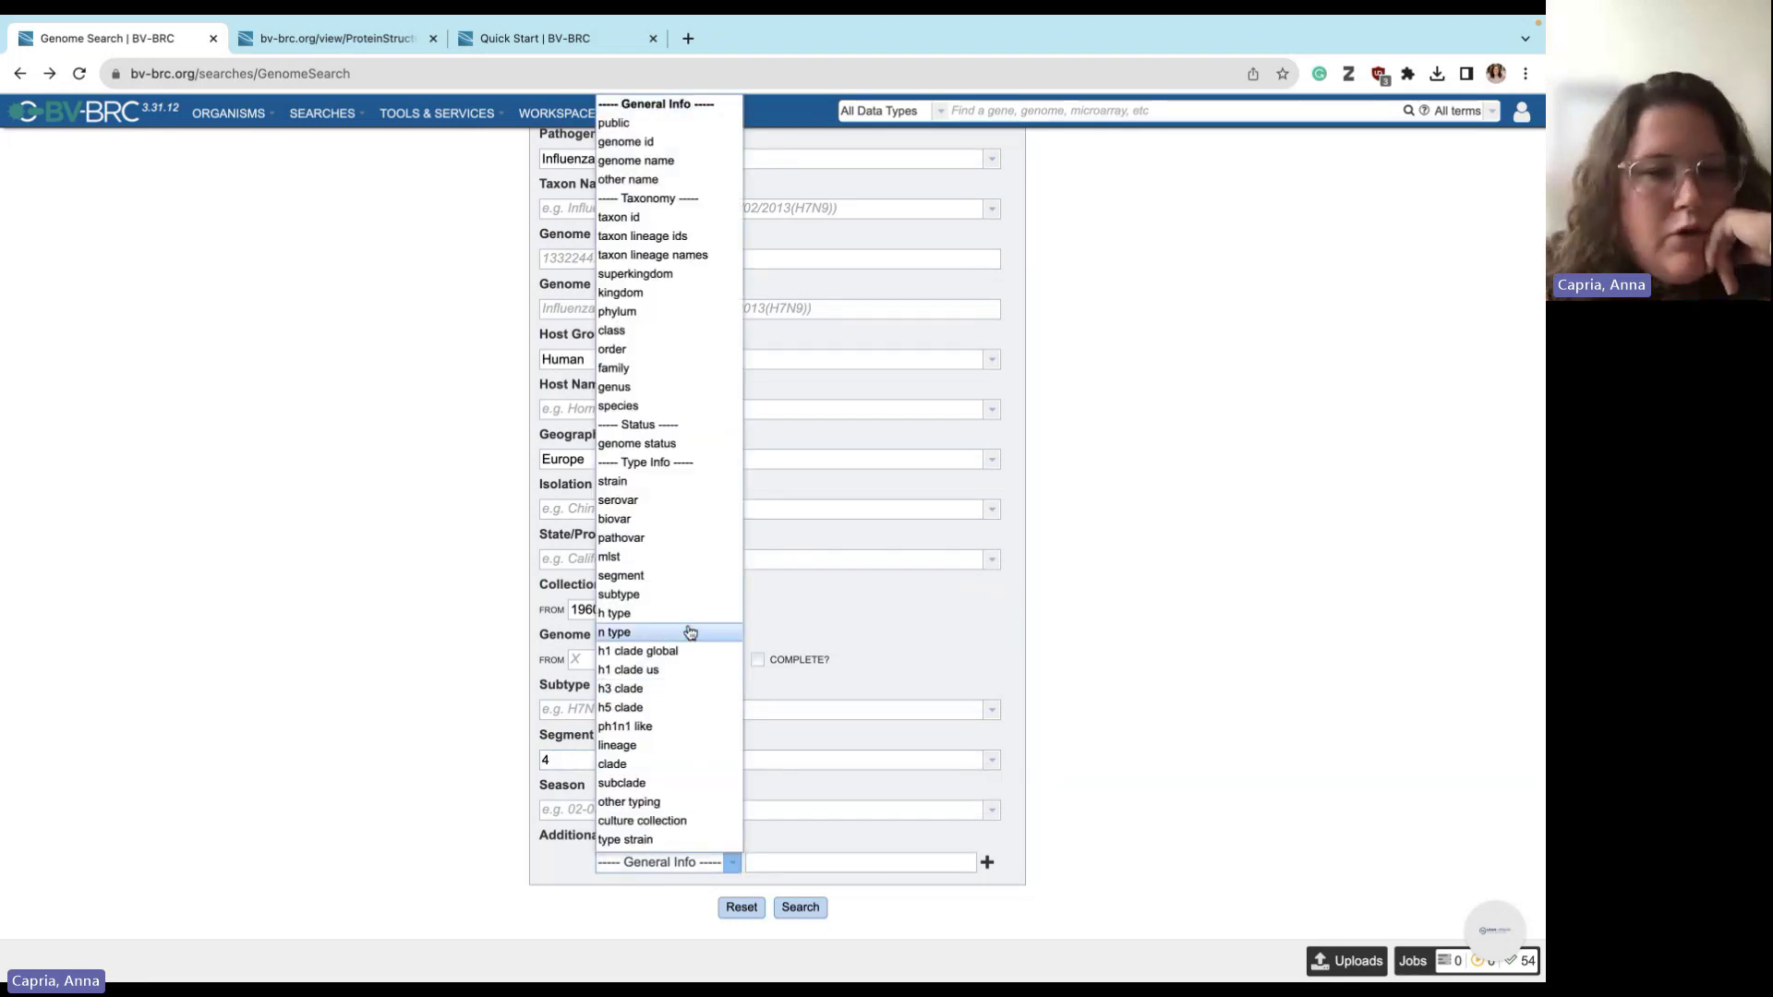
left_click(1132, 684)
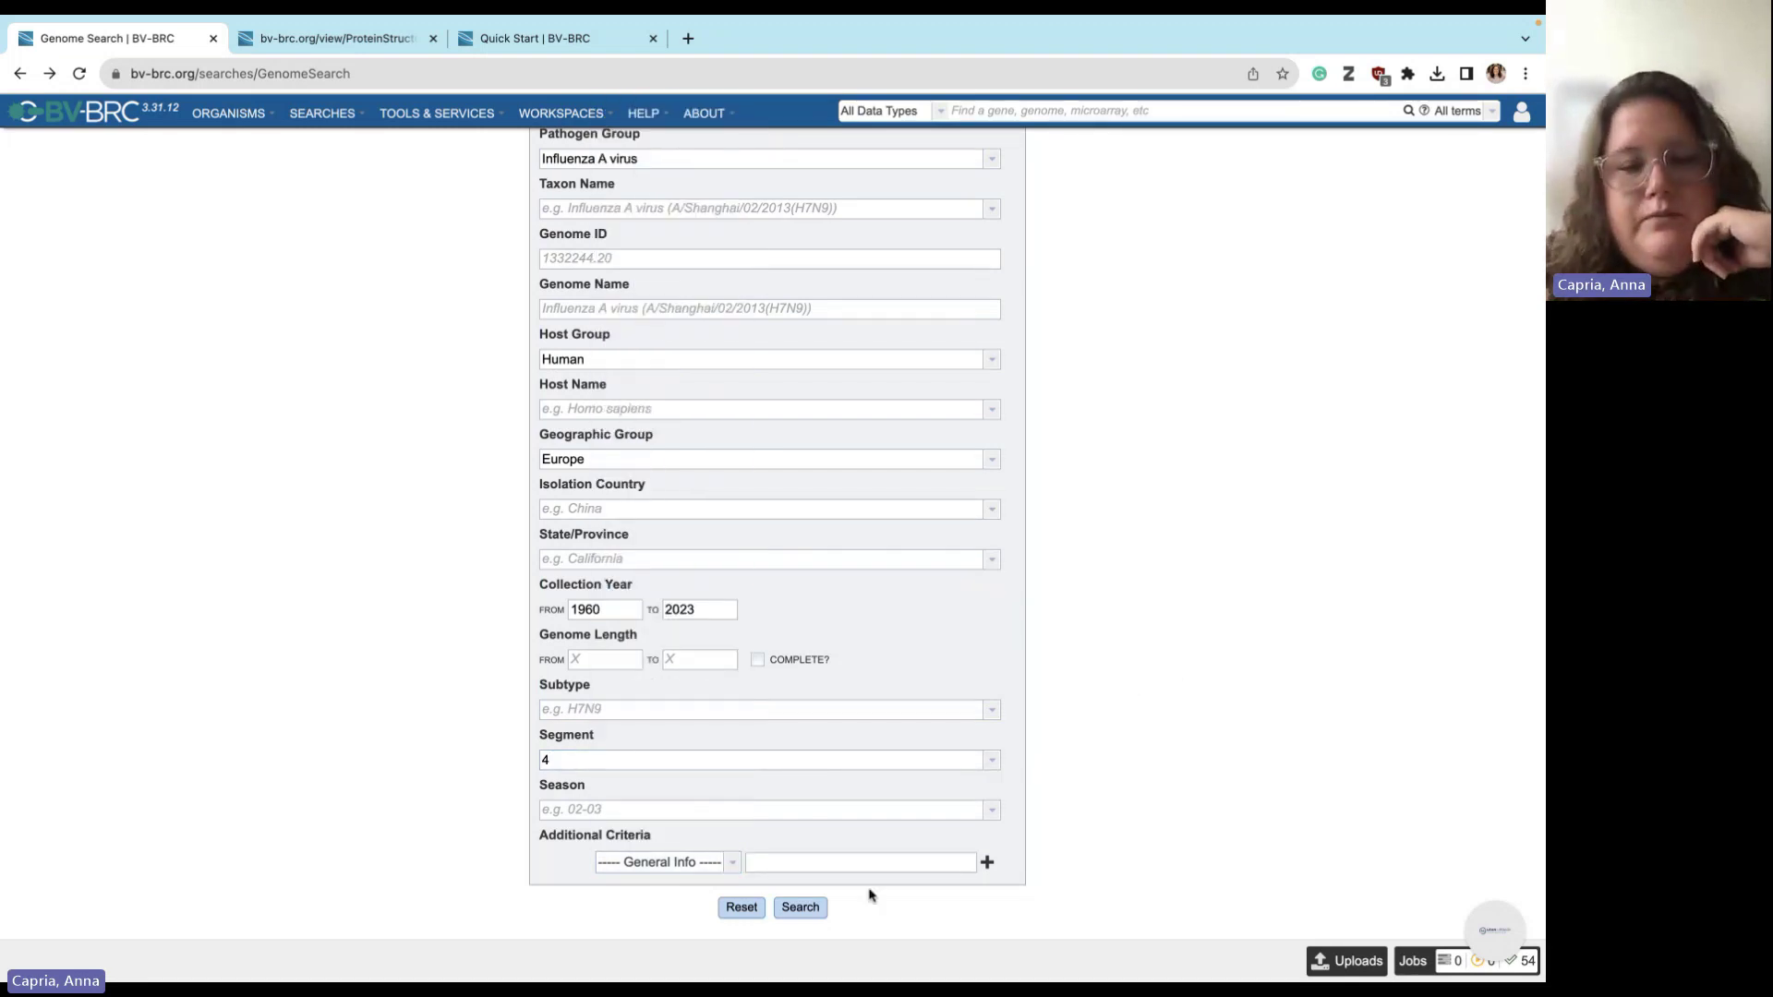
left_click(798, 908)
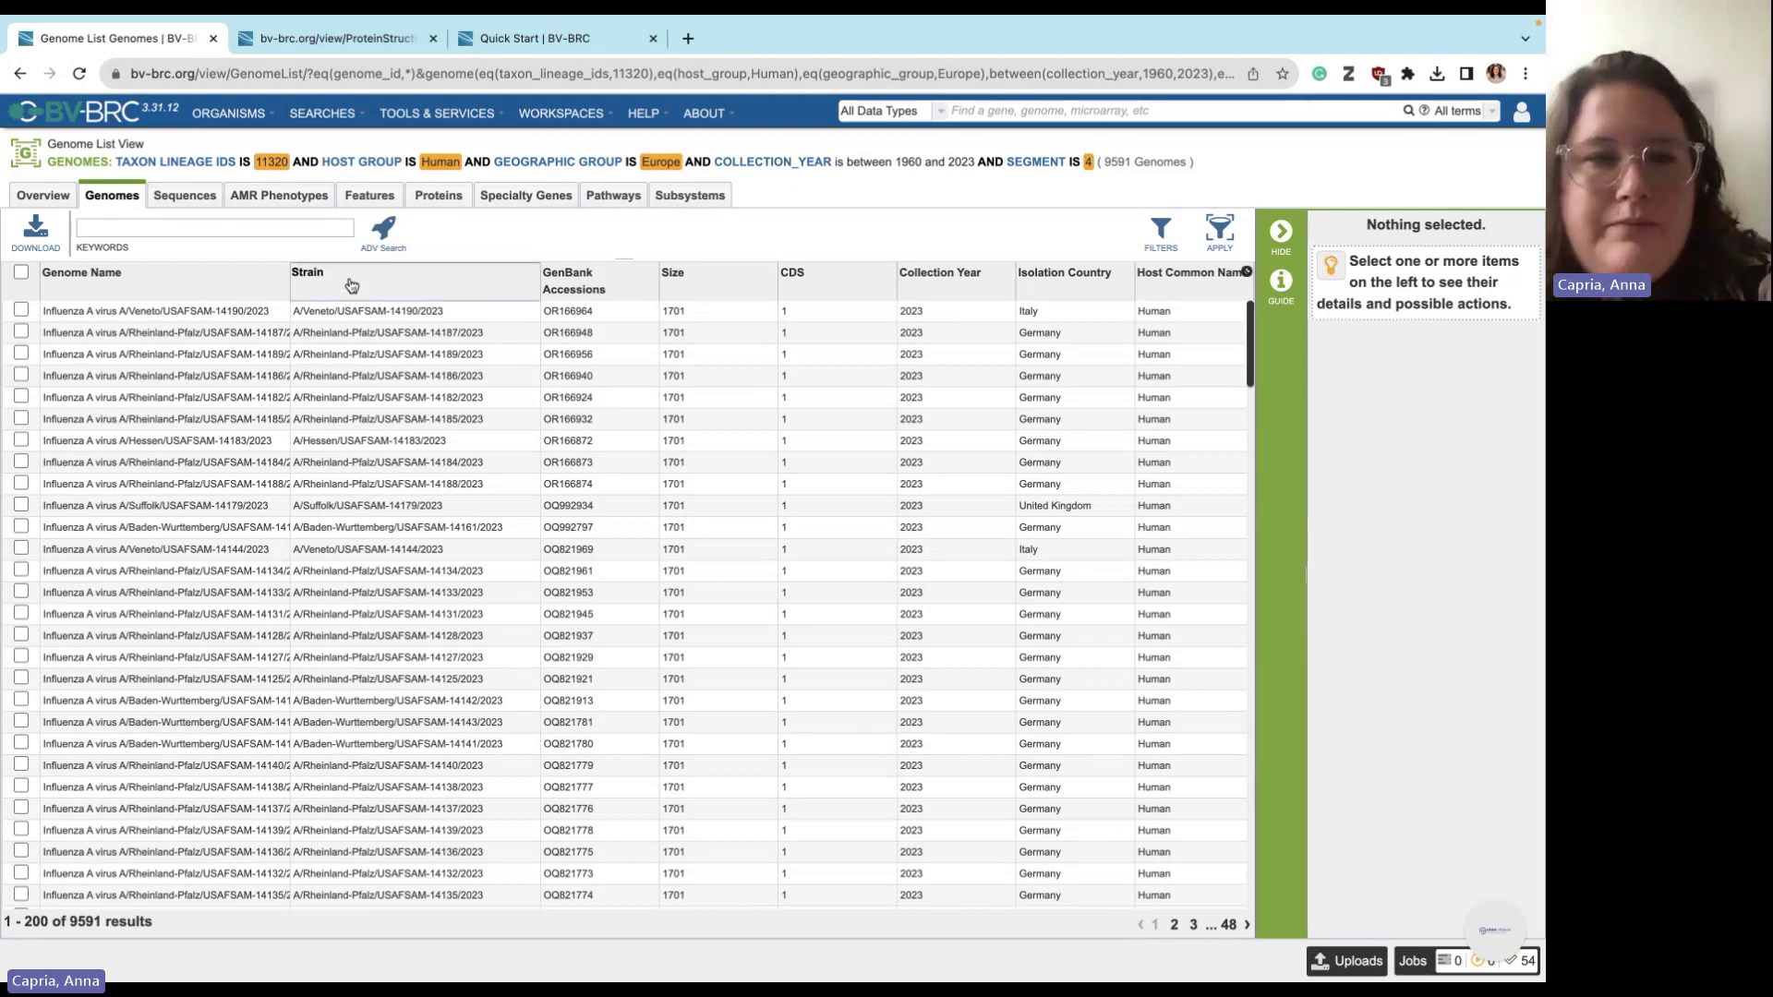
- Show the filters for the genome results, browse the isolation countries, and enlarge the filter area to list more values
left_click(1161, 231)
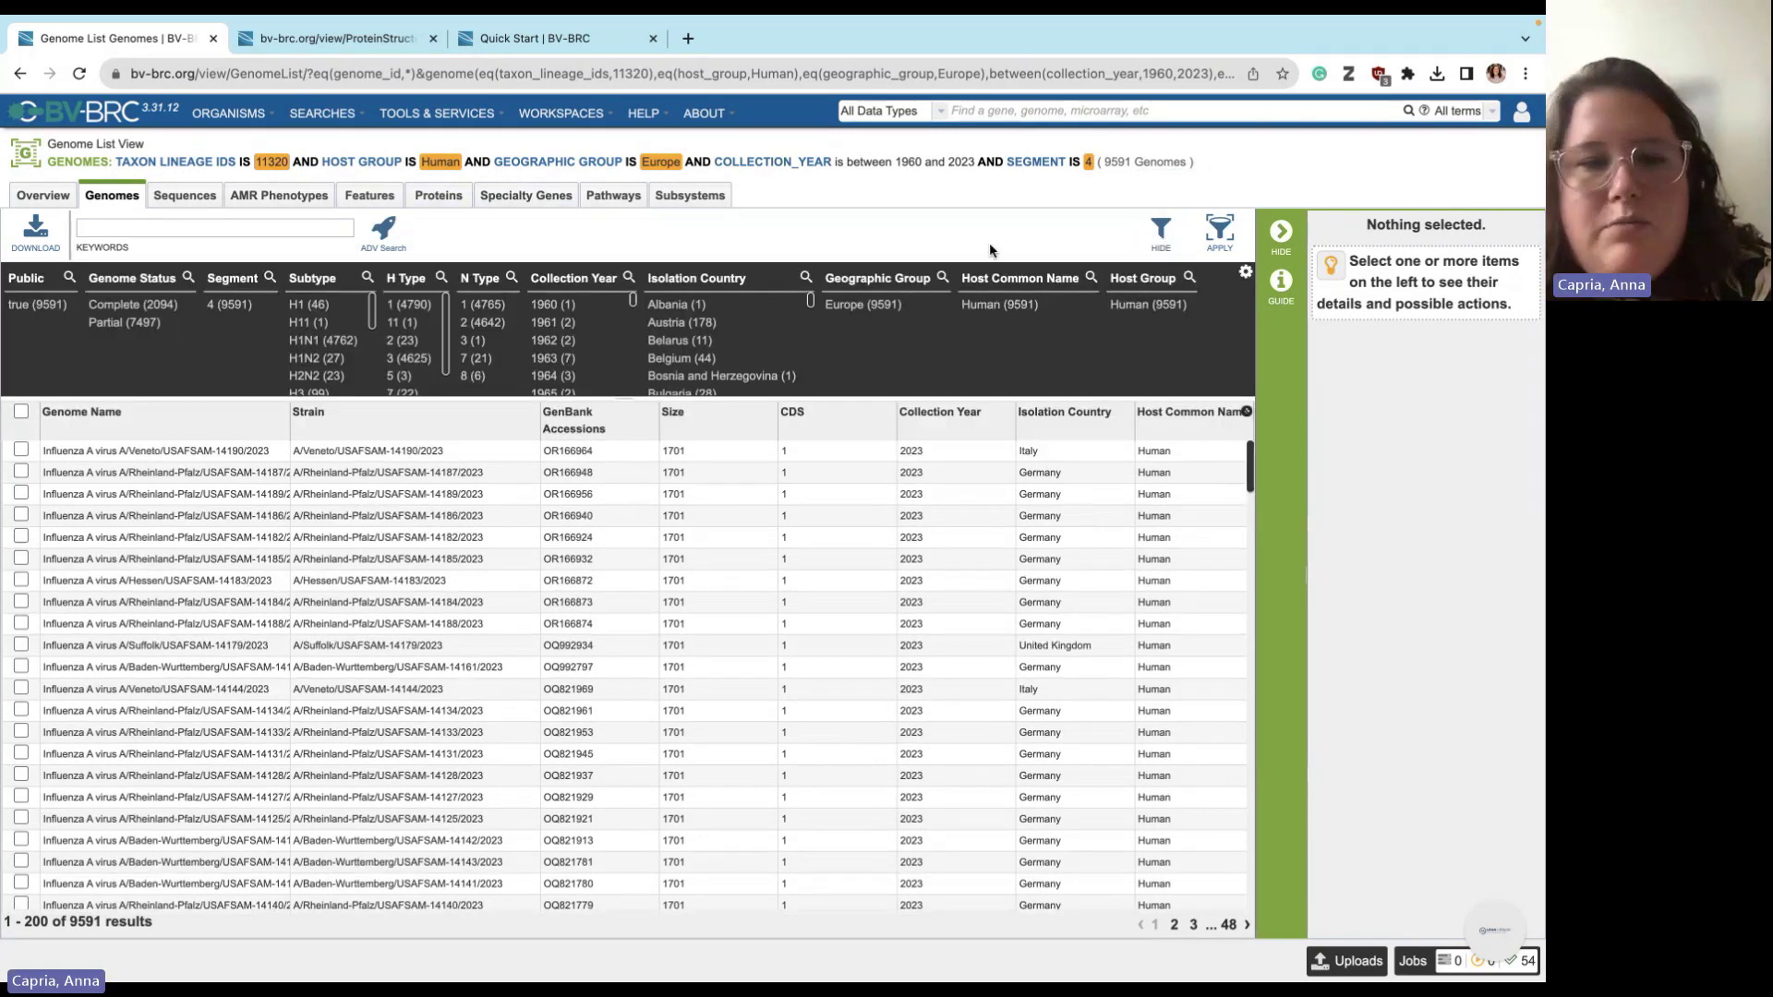
scroll(711, 351, "down", 1)
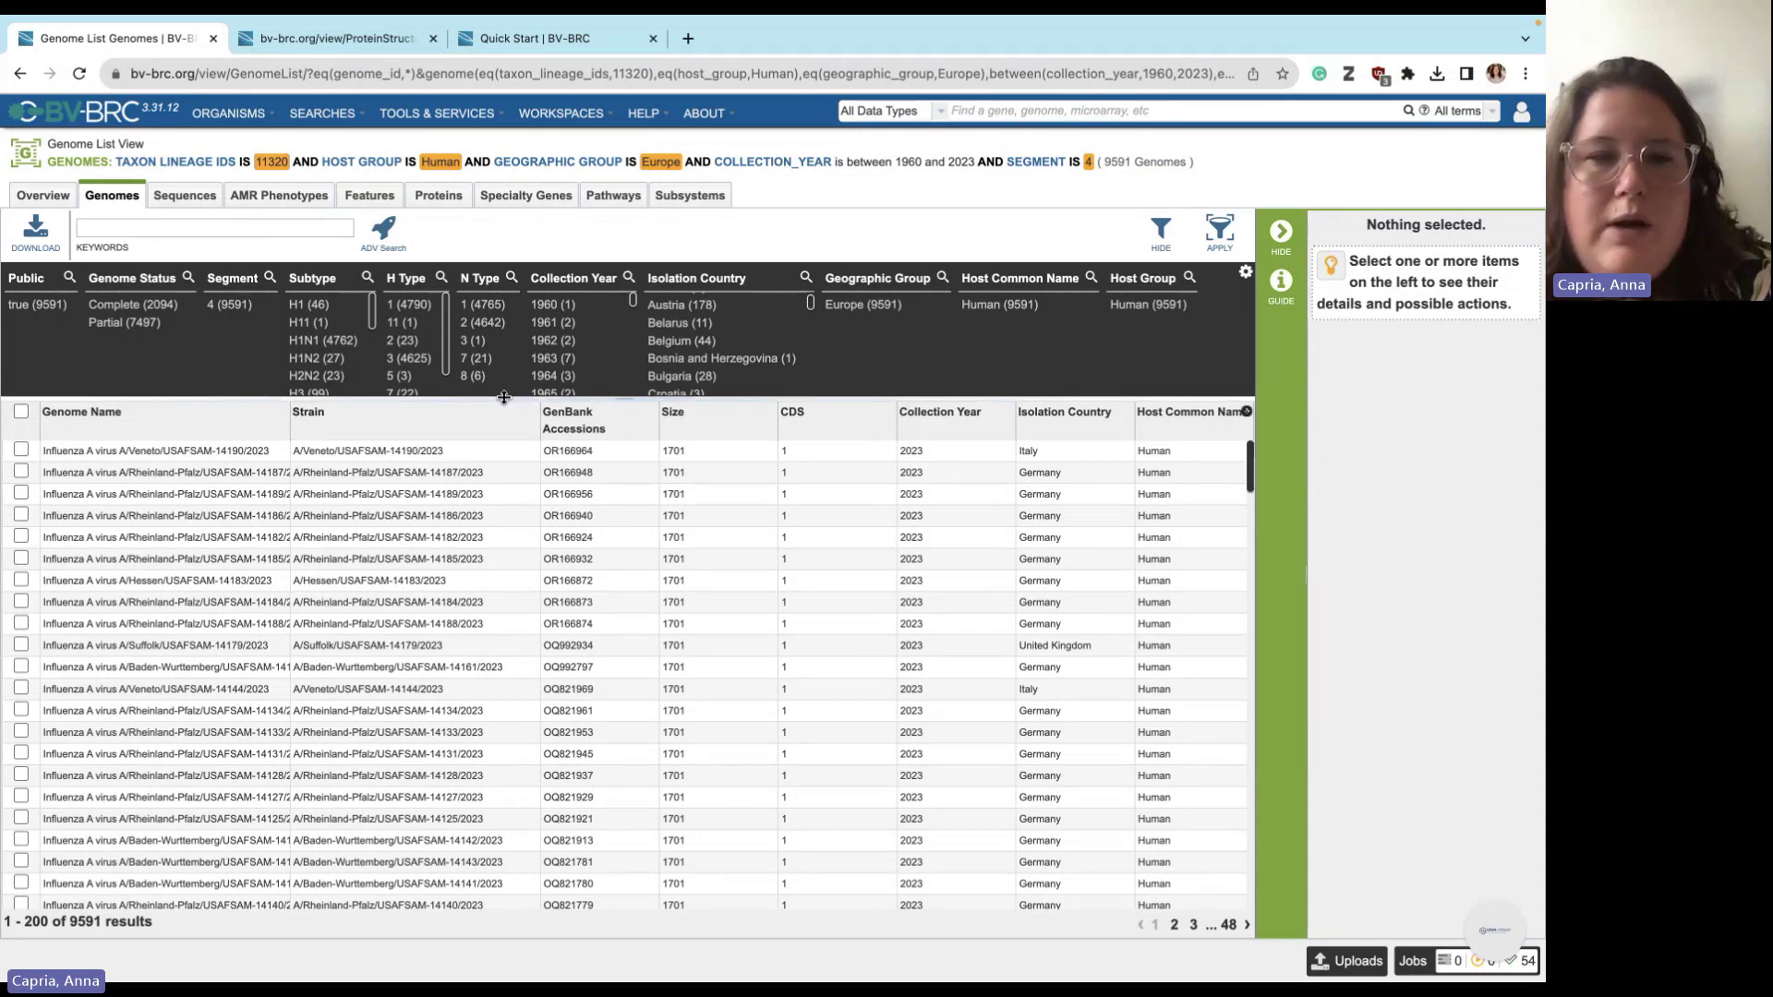
left_click_drag(503, 397, 485, 463)
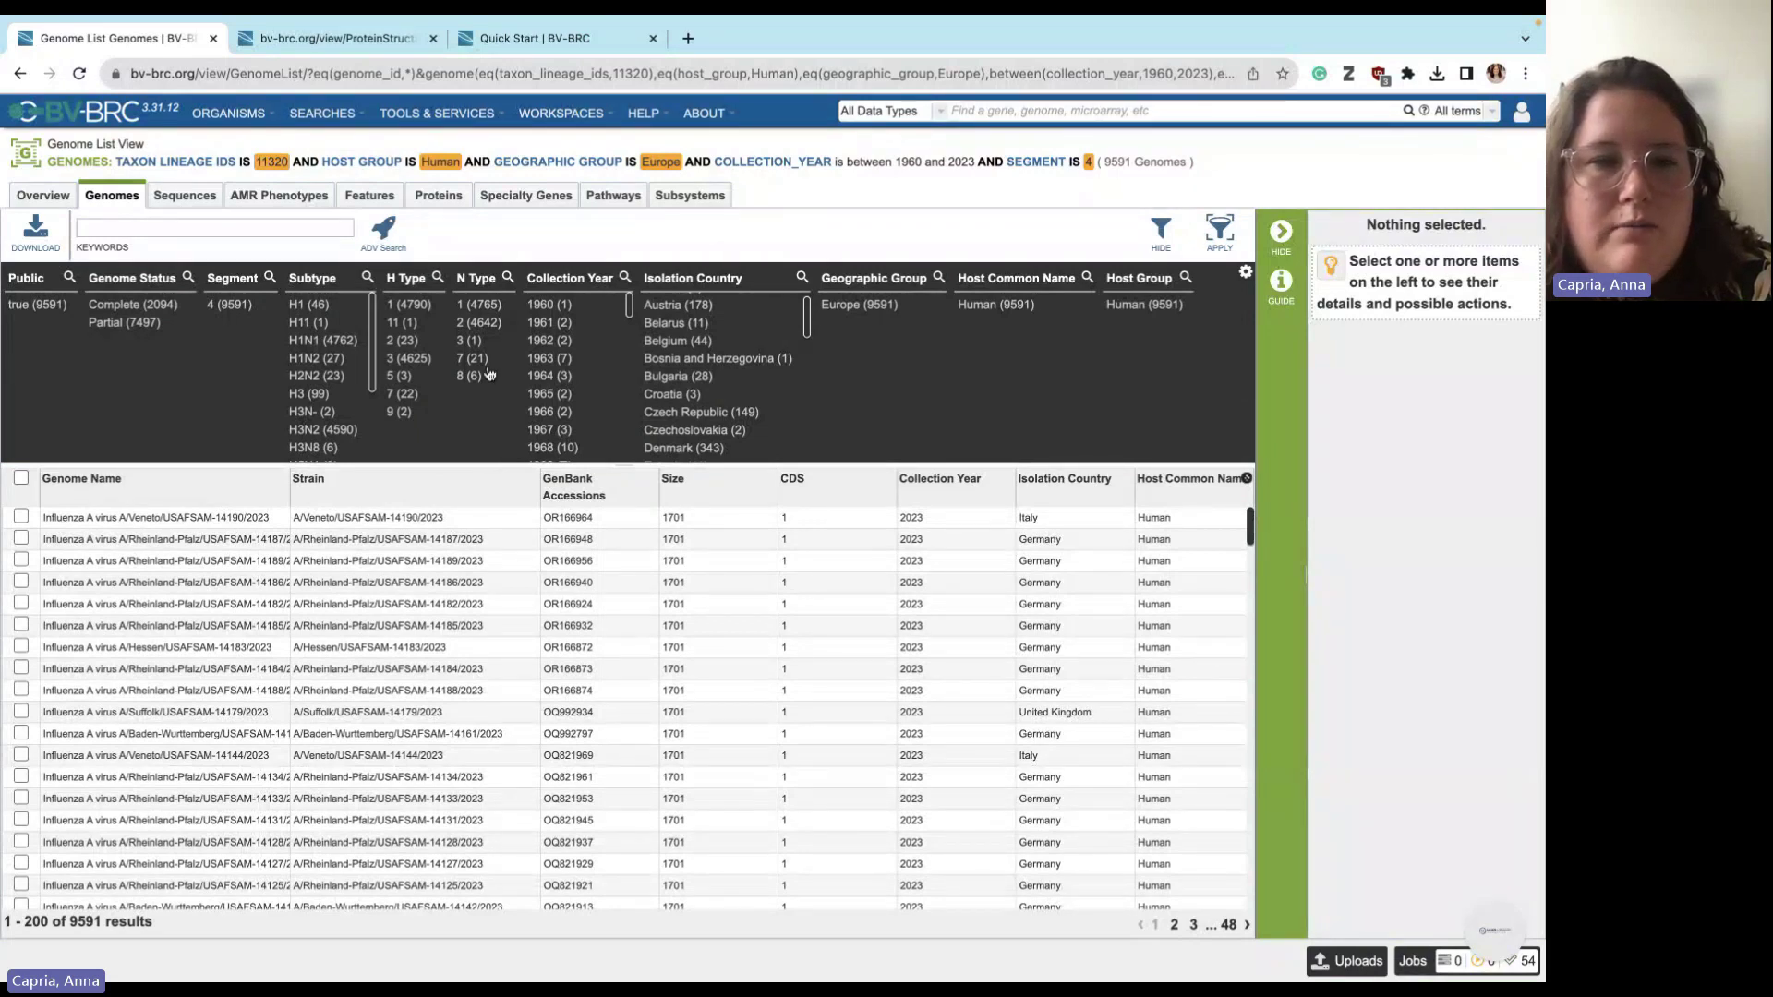
- Filter the Influenza A genome results to subtype H3N2
scroll(332, 346, "down", 1)
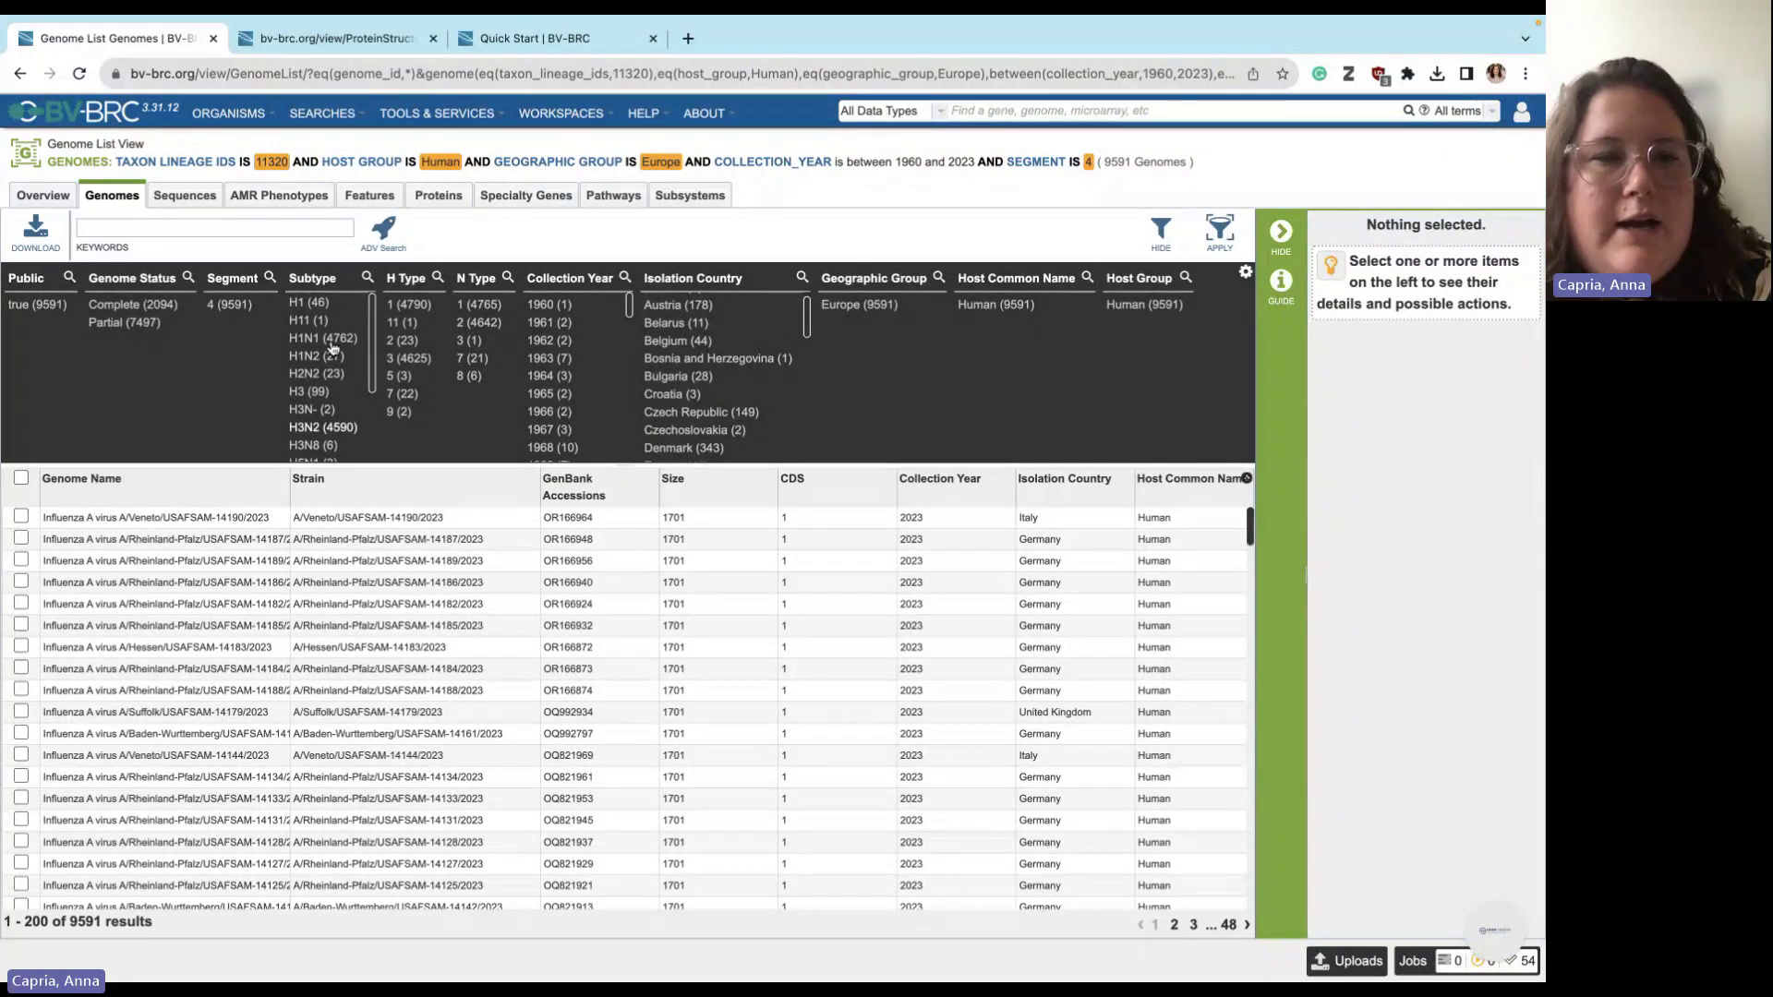
scroll(332, 346, "up", 1)
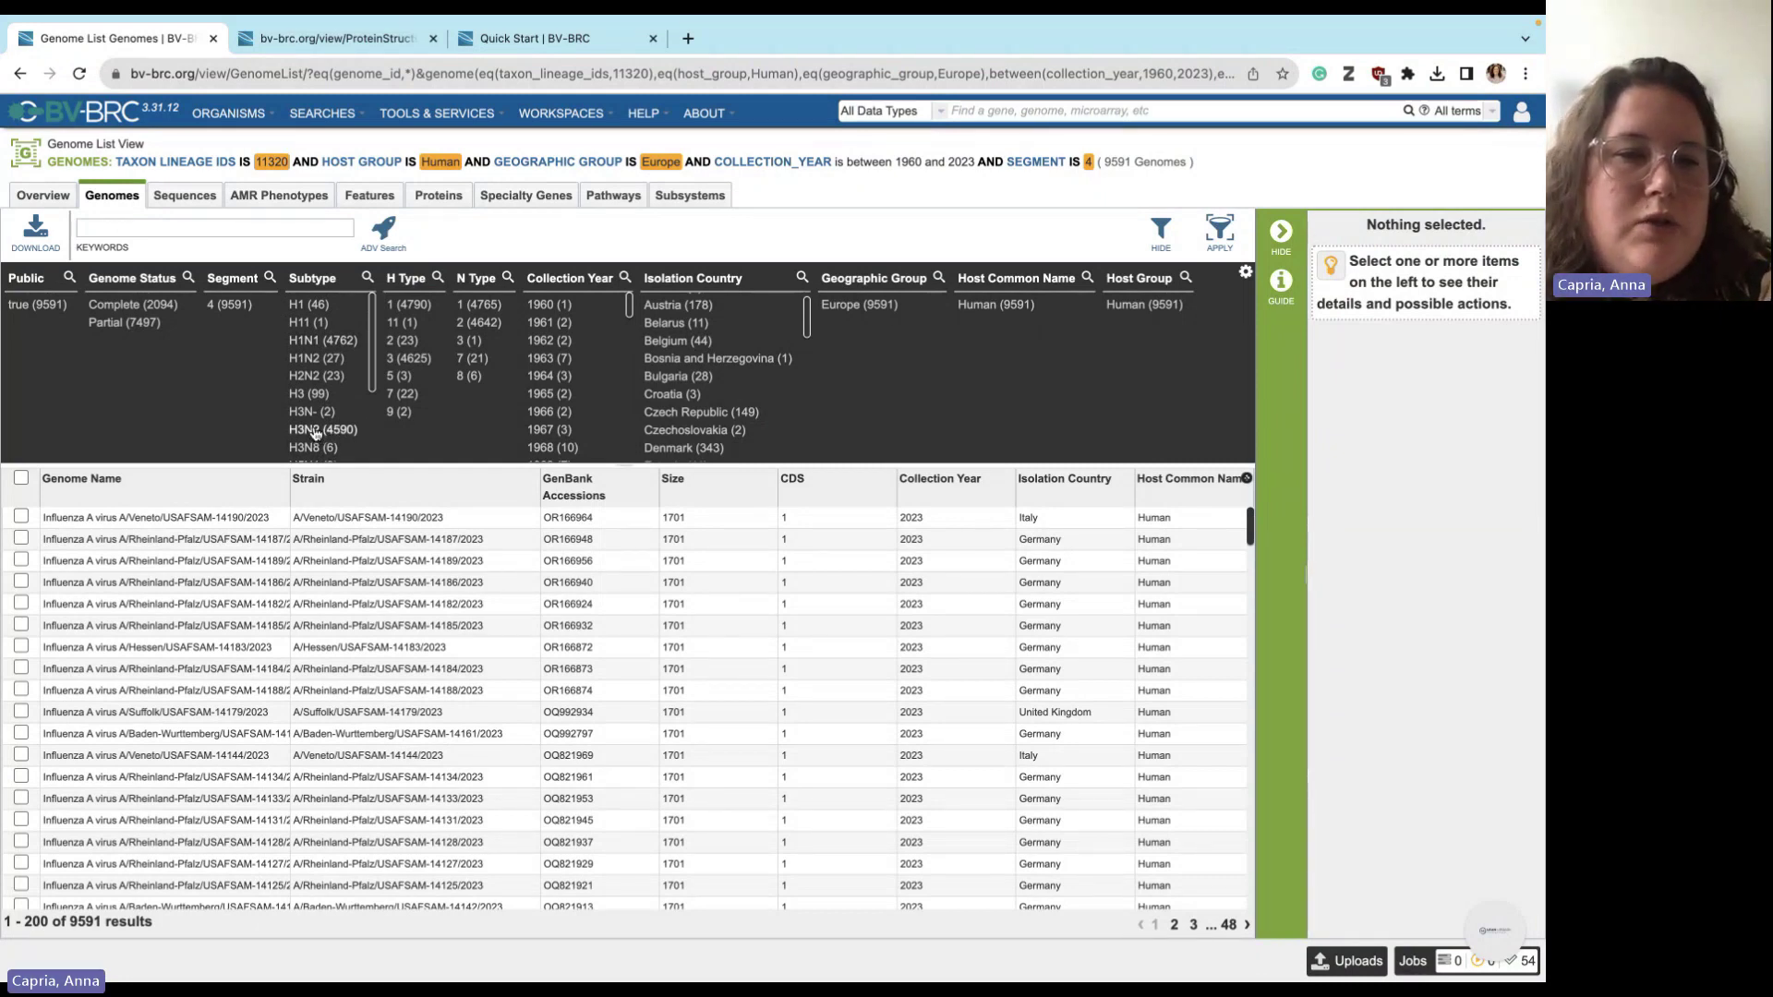
left_click(314, 430)
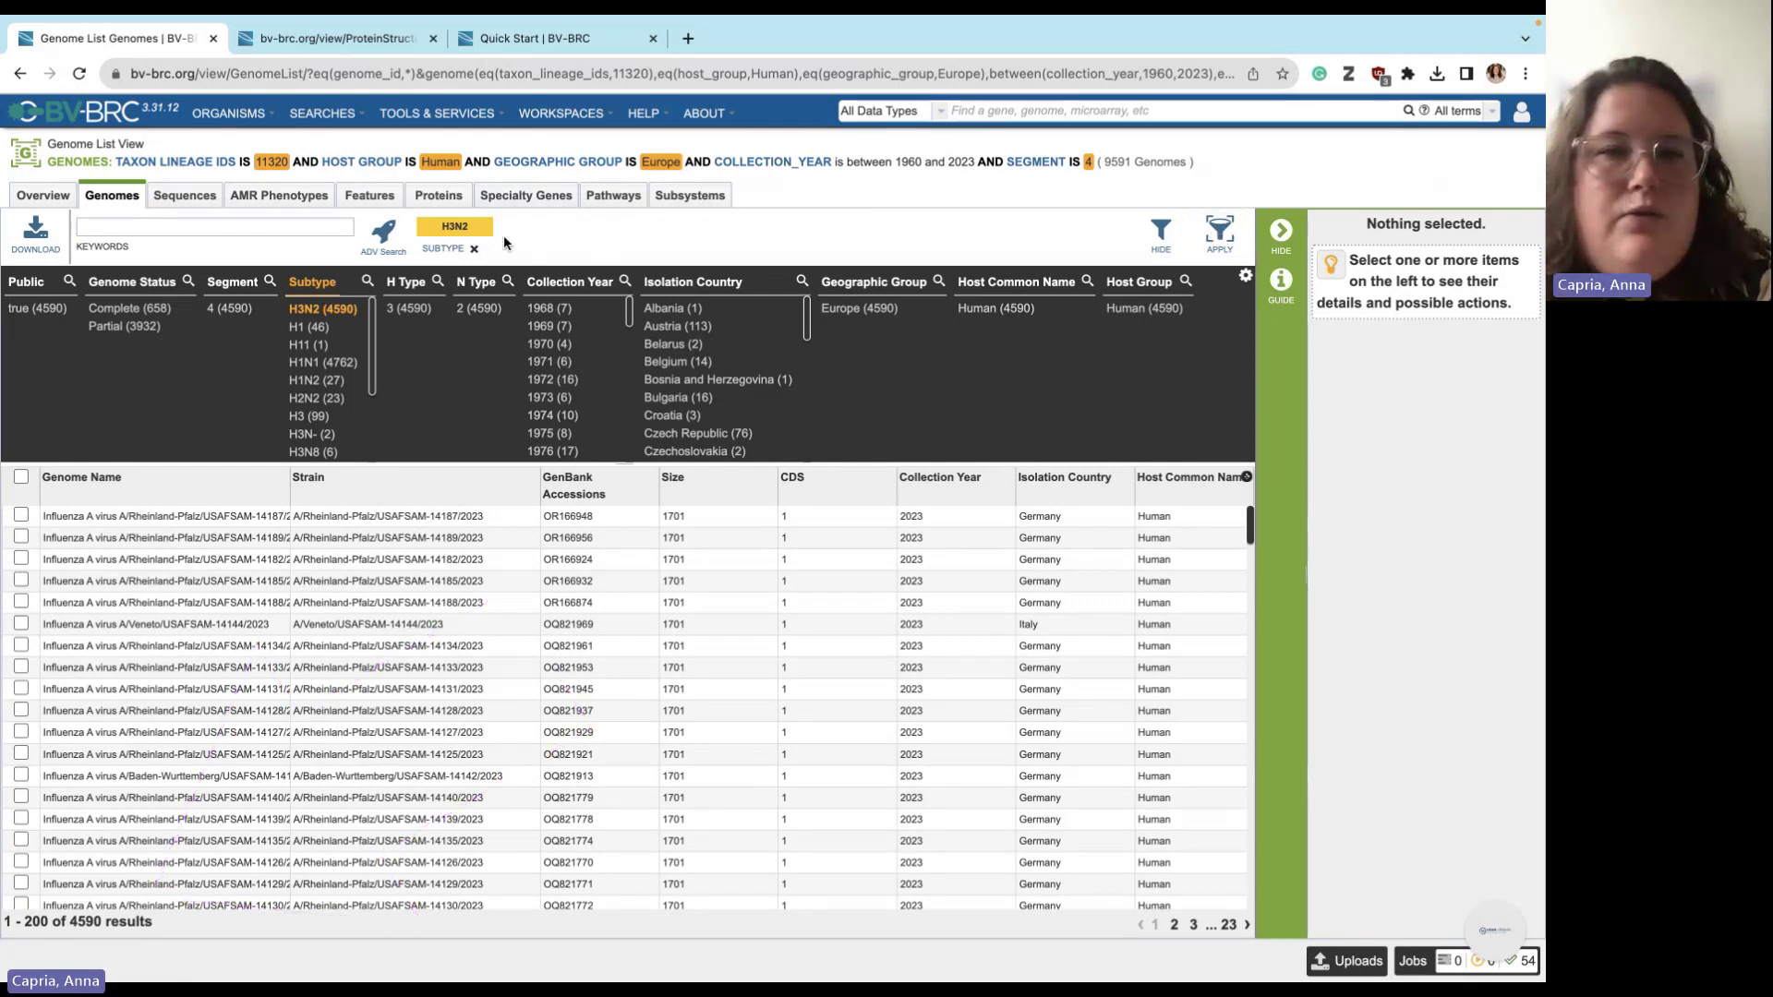
- Highlight the genome total in the query summary for comparison, and apply the H3N2 filter to the whole genome list view
double_click(1122, 162)
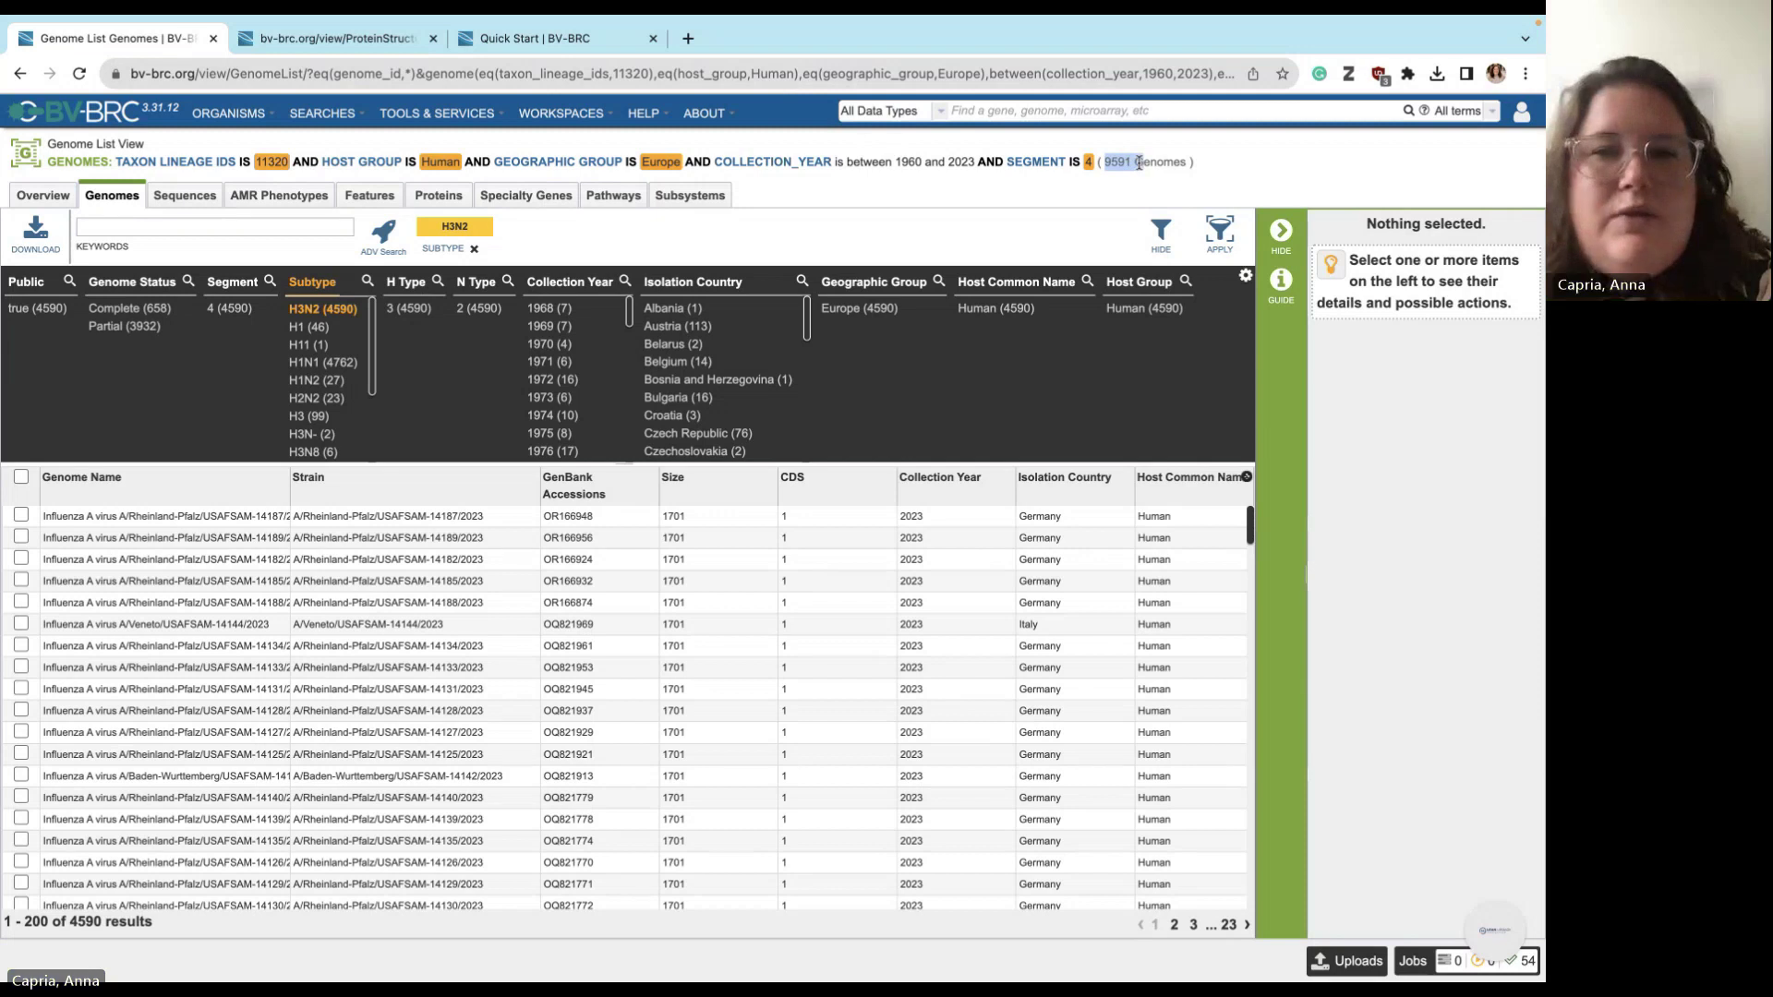
left_click_drag(1139, 164, 1195, 166)
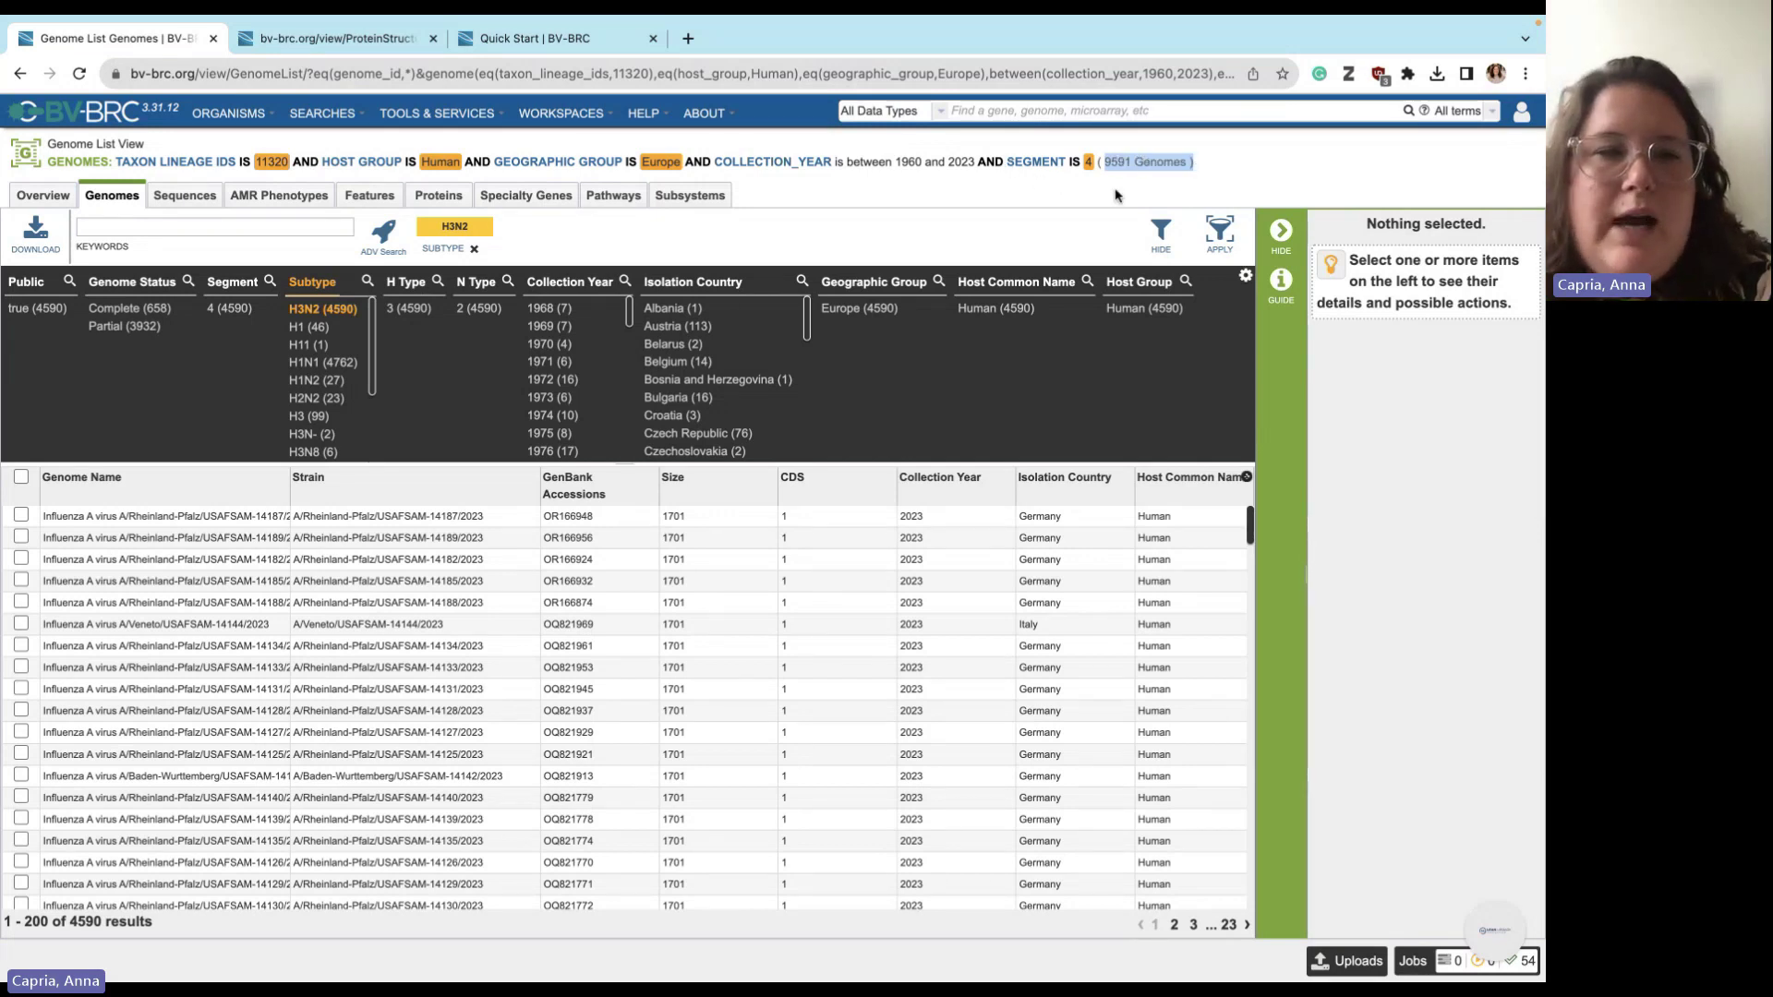
left_click(1223, 236)
left_click_drag(1223, 236, 1030, 224)
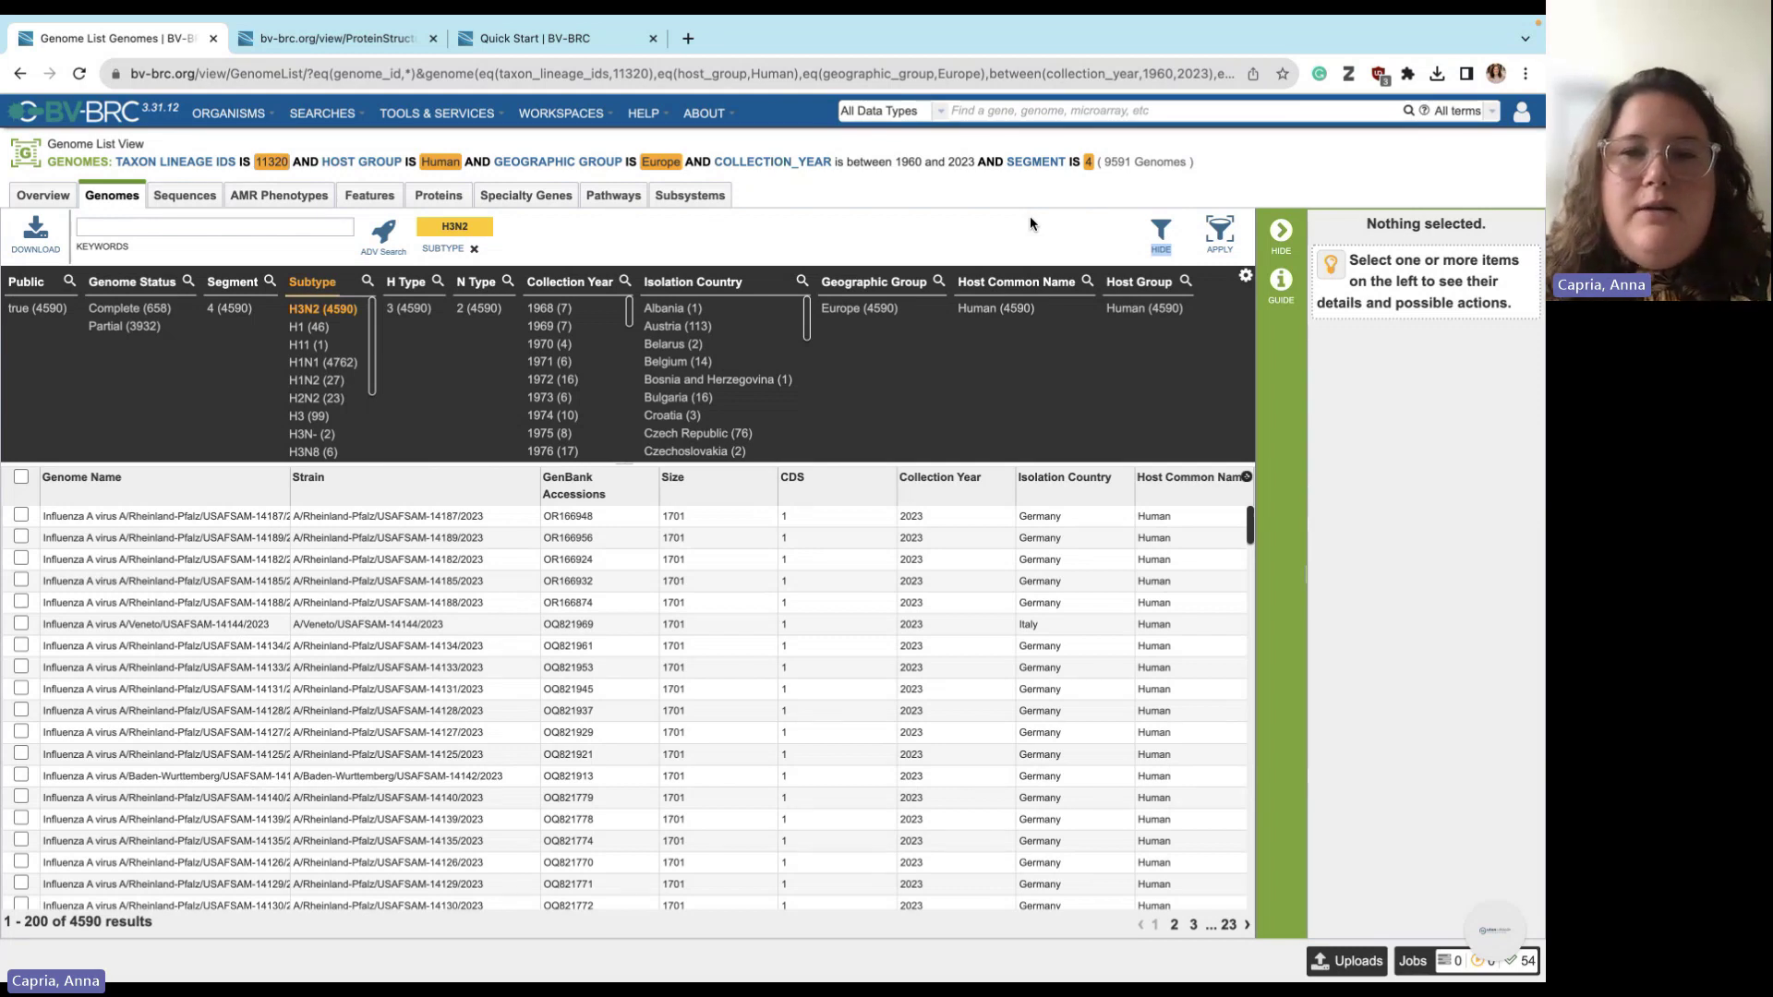
left_click(1111, 226)
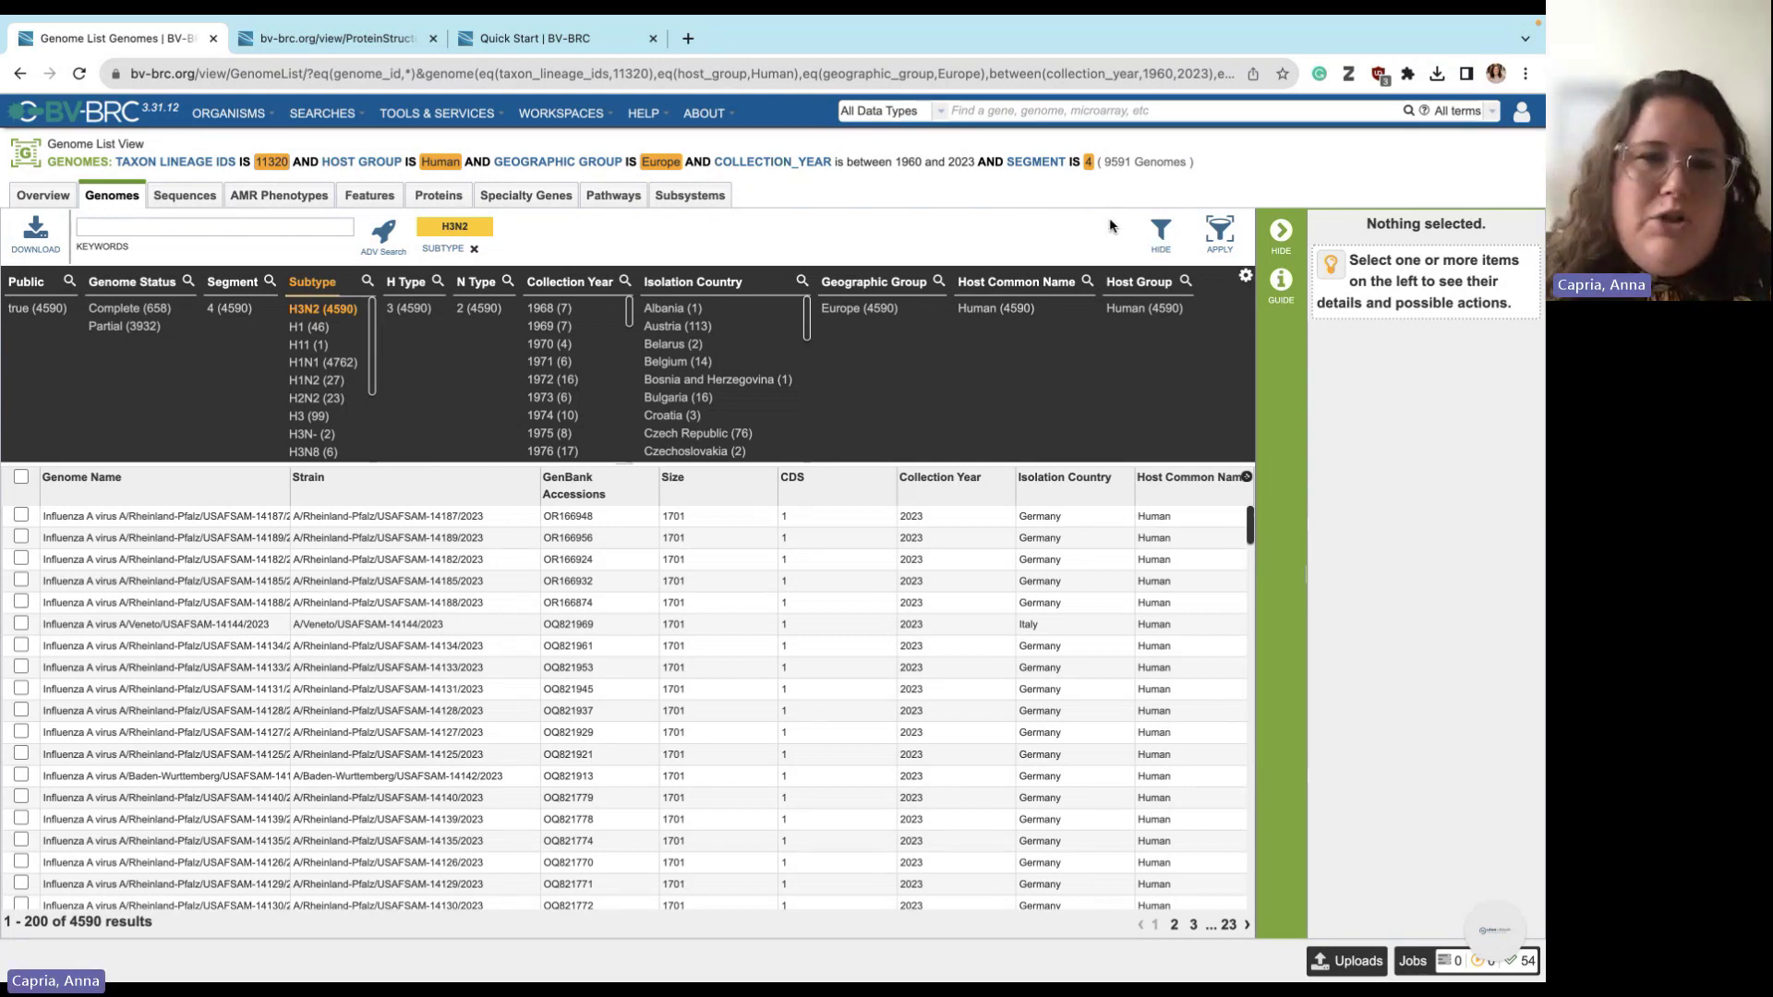
scroll(562, 798, "down", 1)
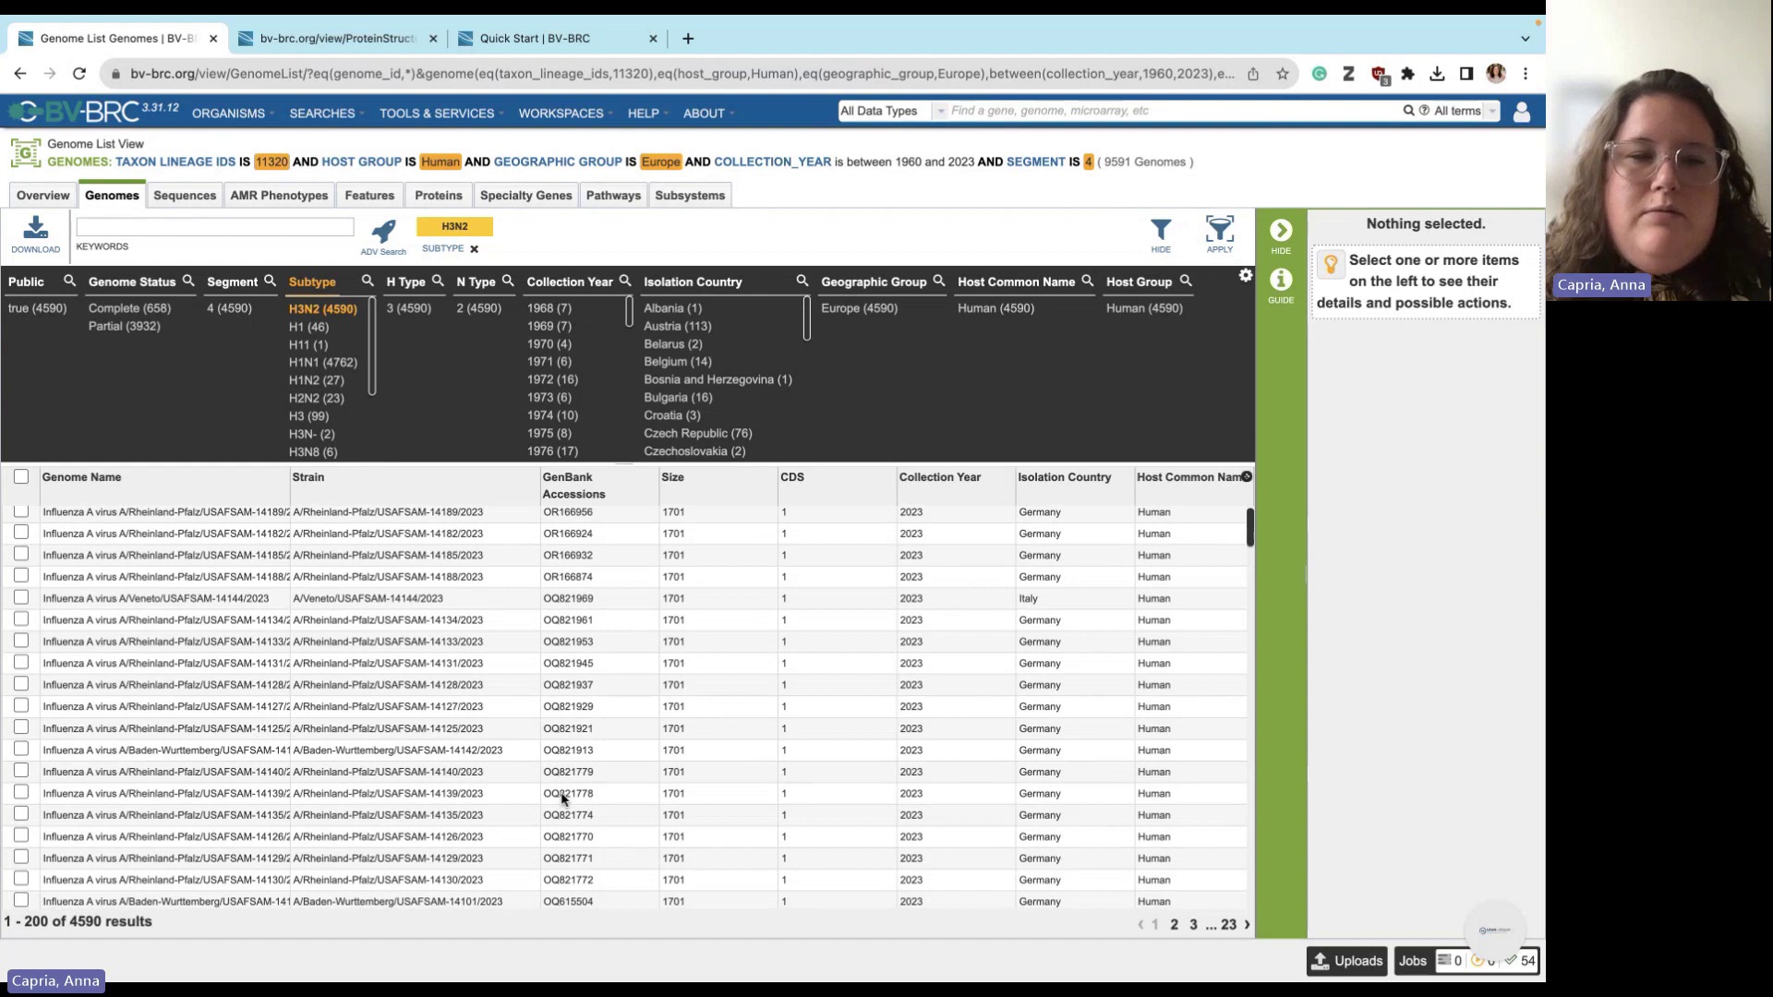
scroll(562, 798, "up", 1)
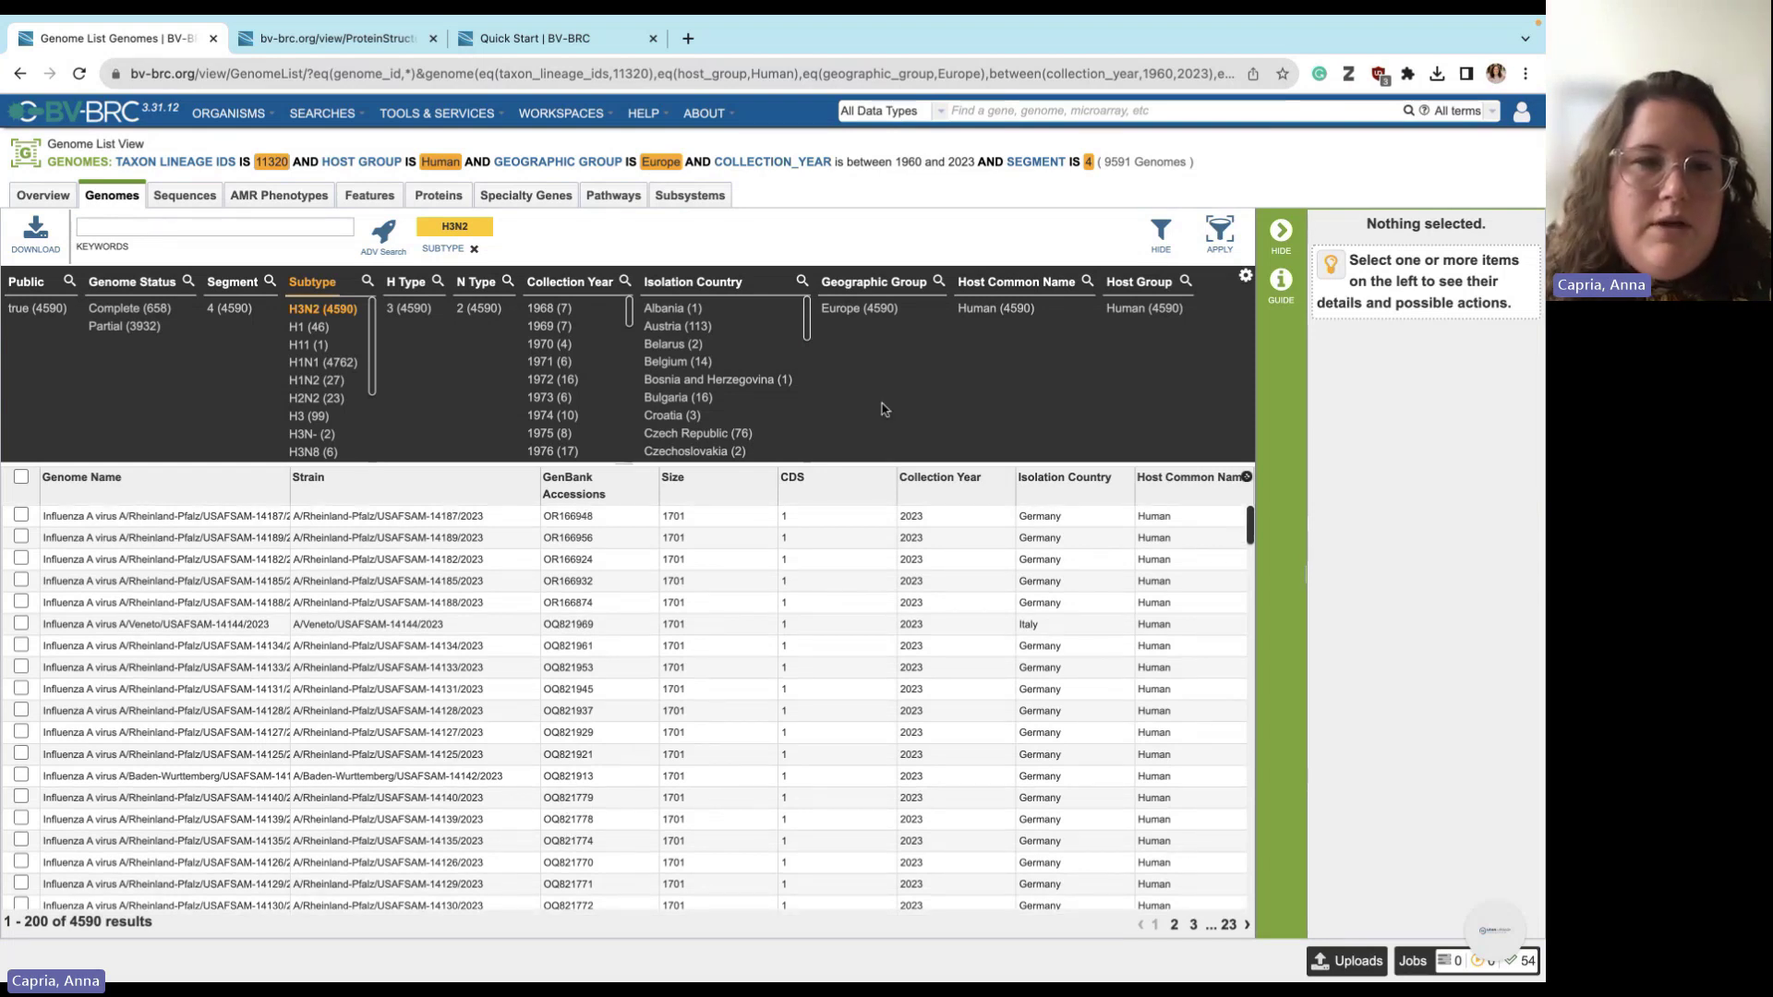
left_click(1219, 232)
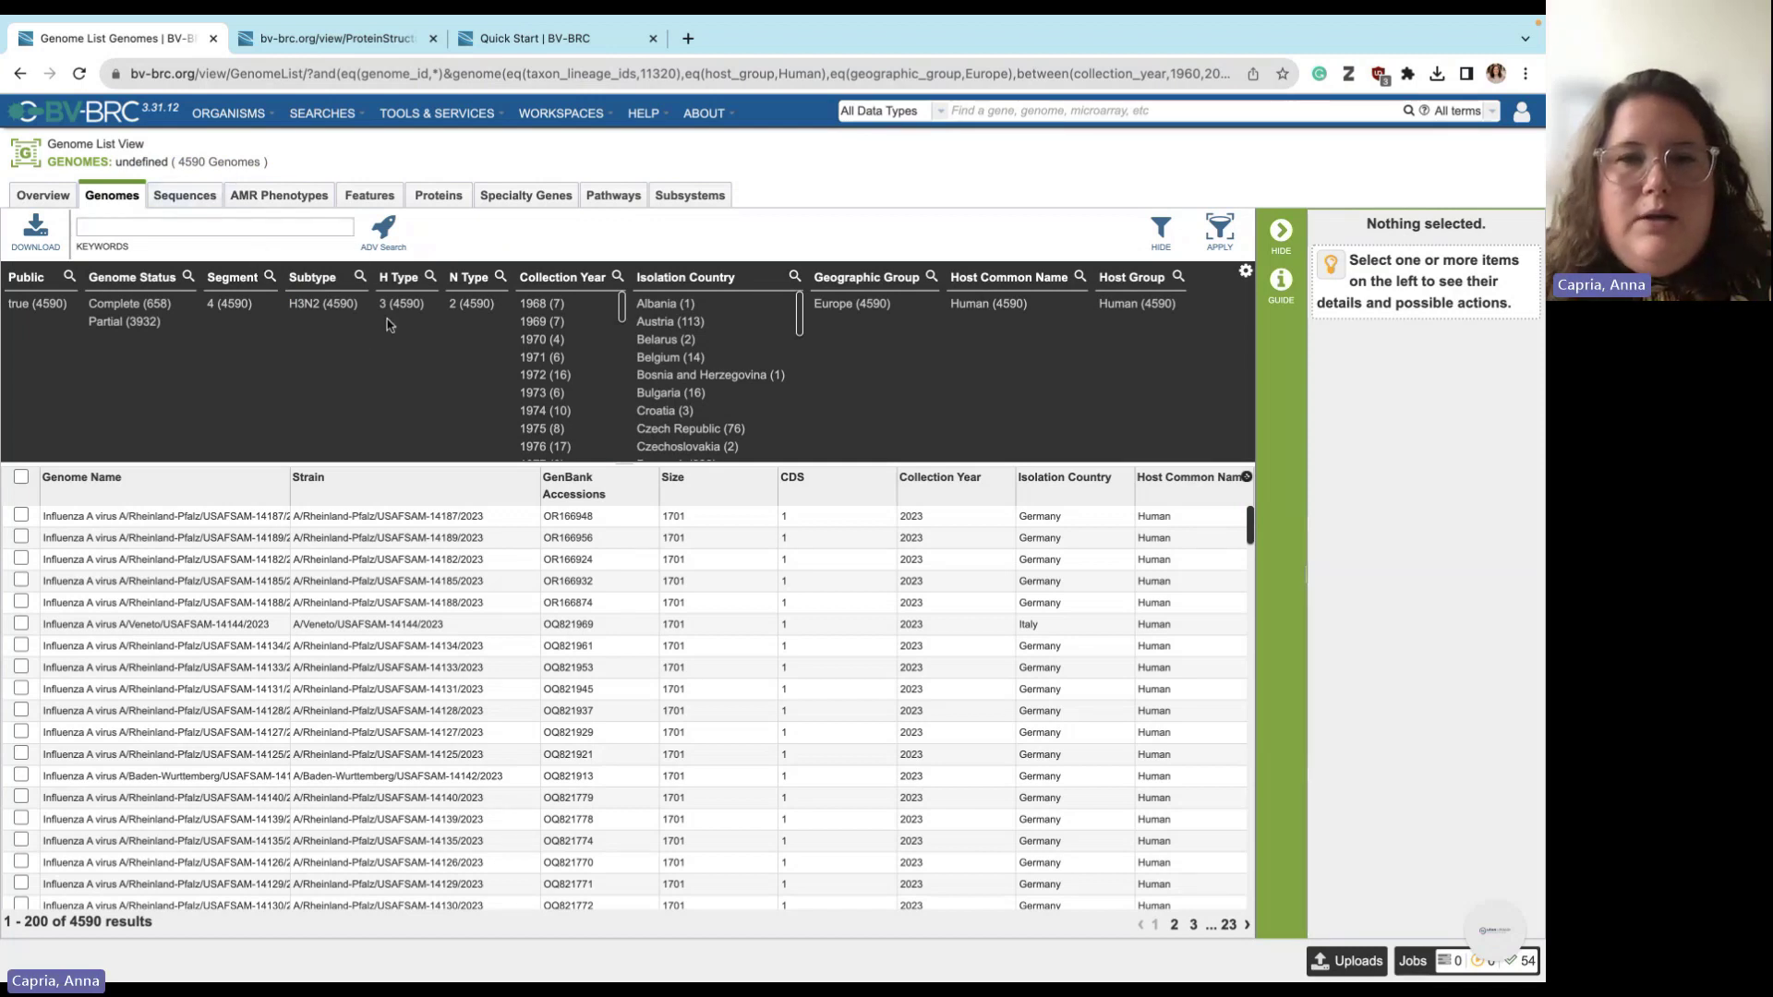
- Add Season and Host Name to the filter categories shown above the genome table
left_click(1246, 272)
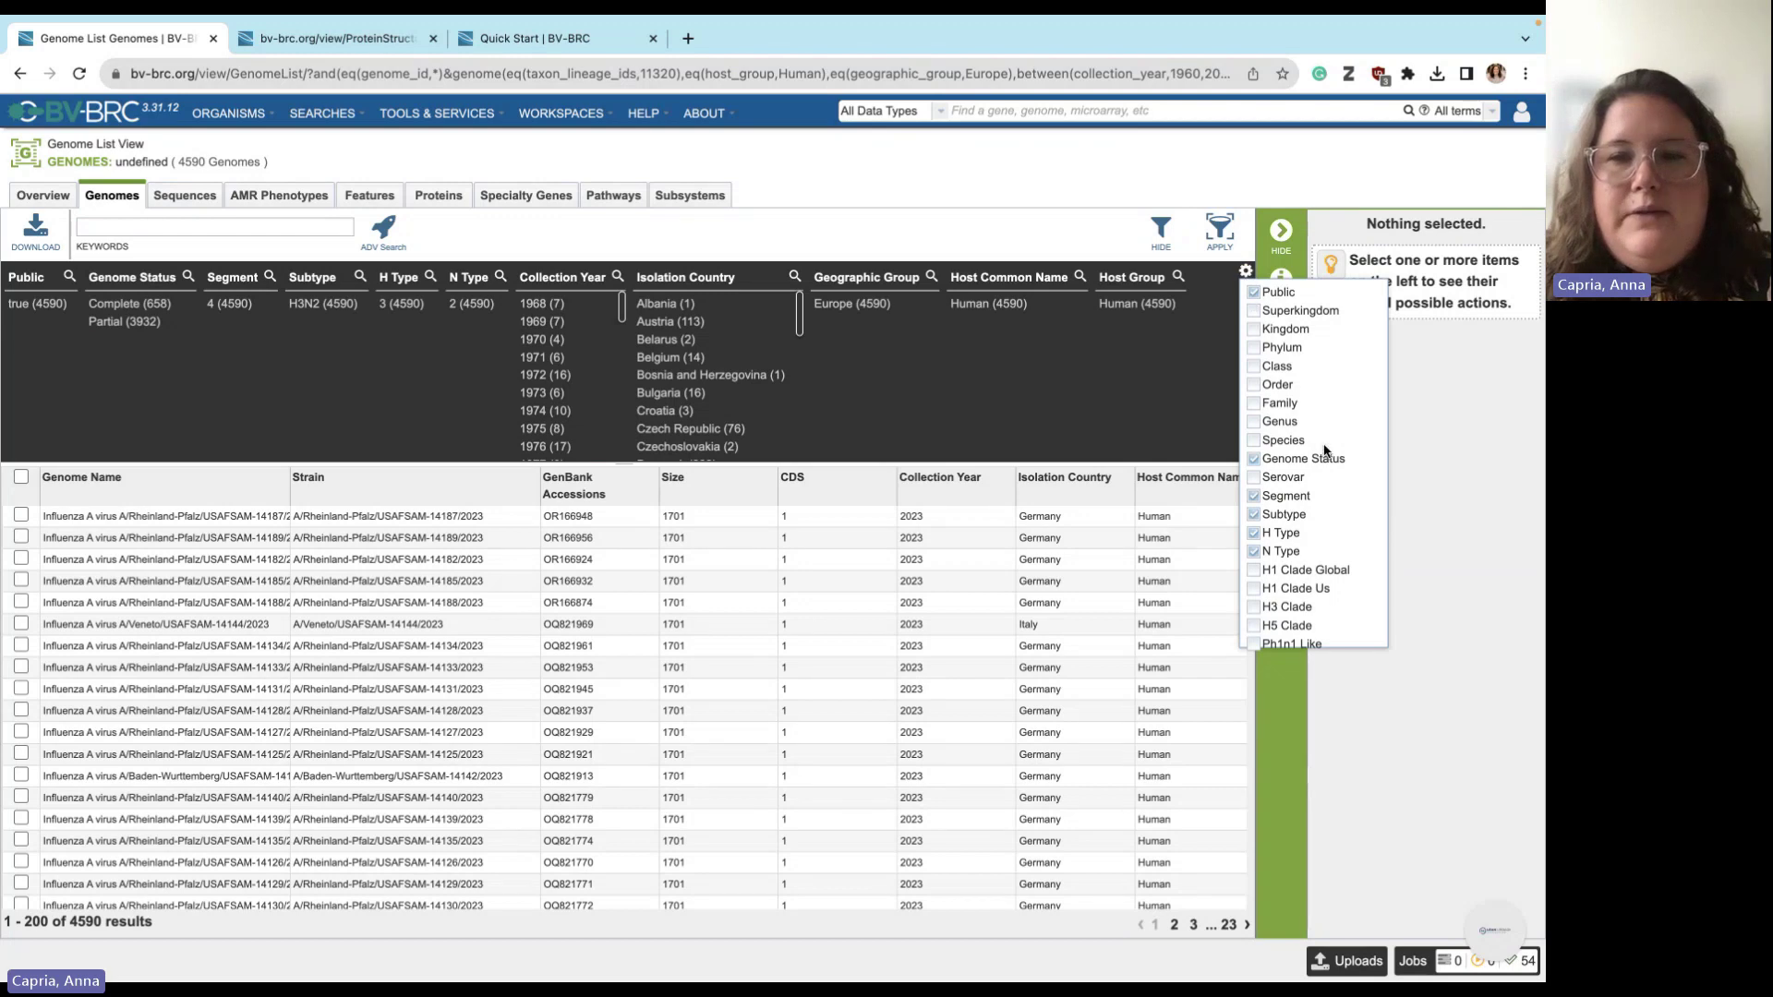
scroll(1324, 462, "down", 5)
scroll(1300, 569, "down", 3)
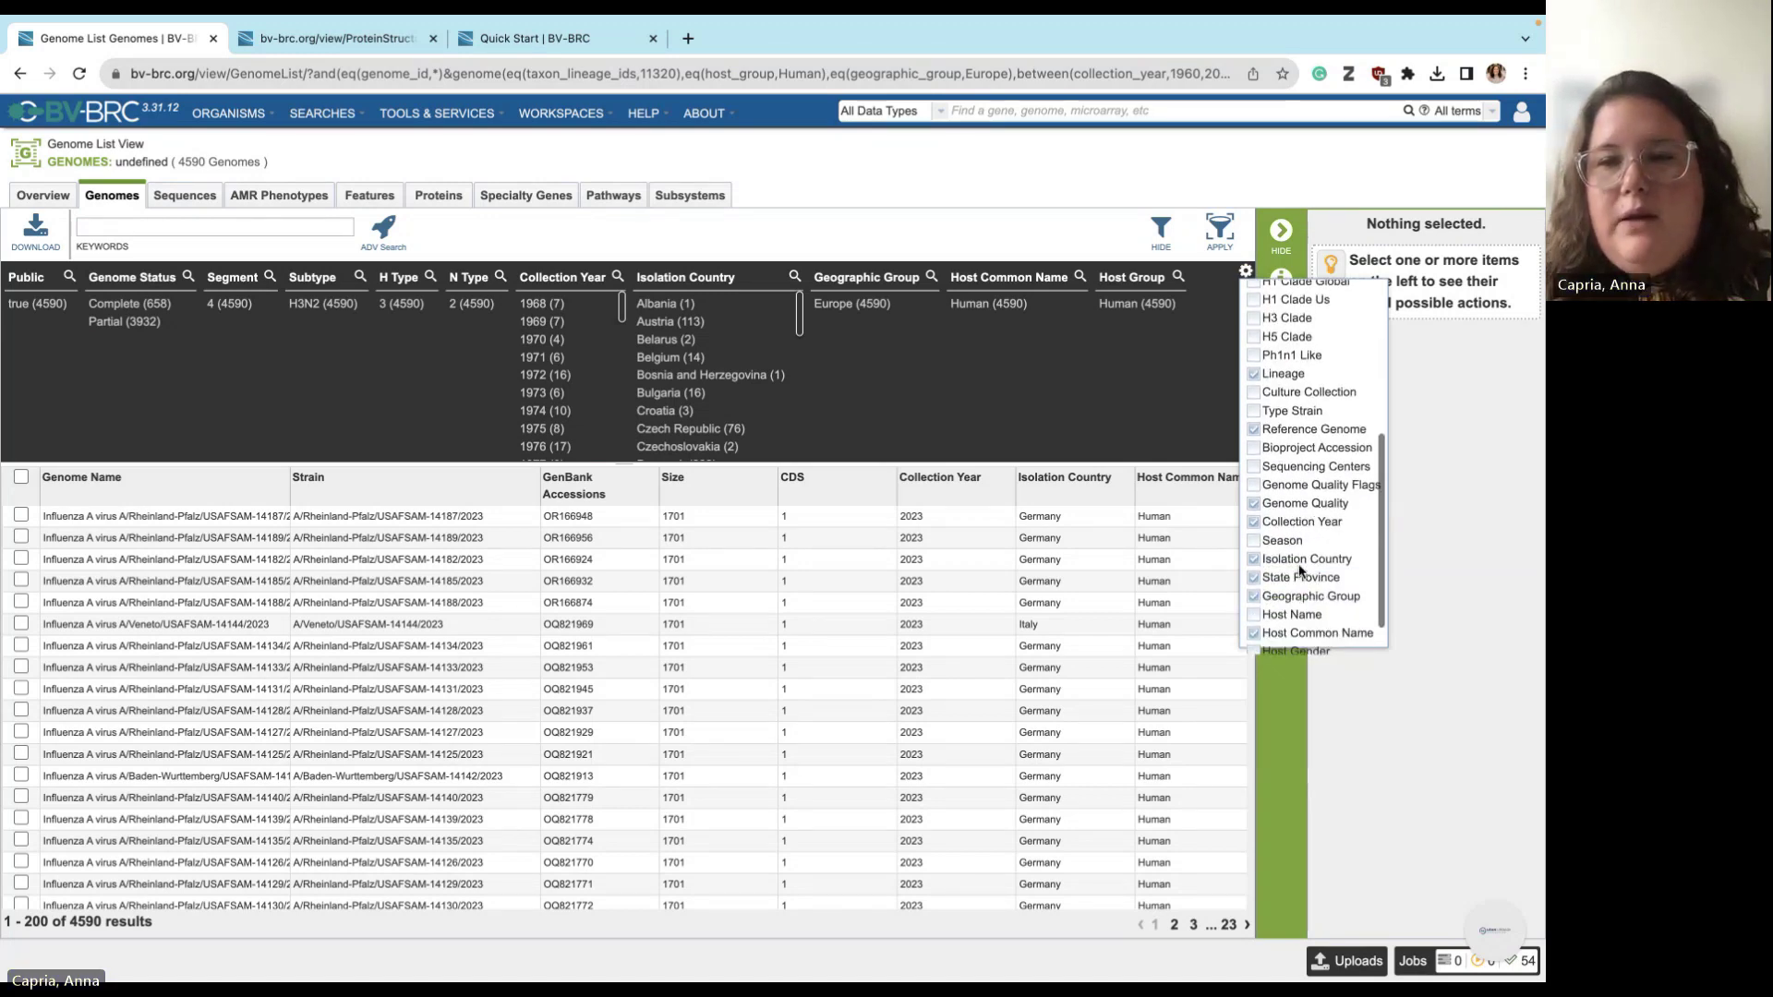
left_click(1256, 534)
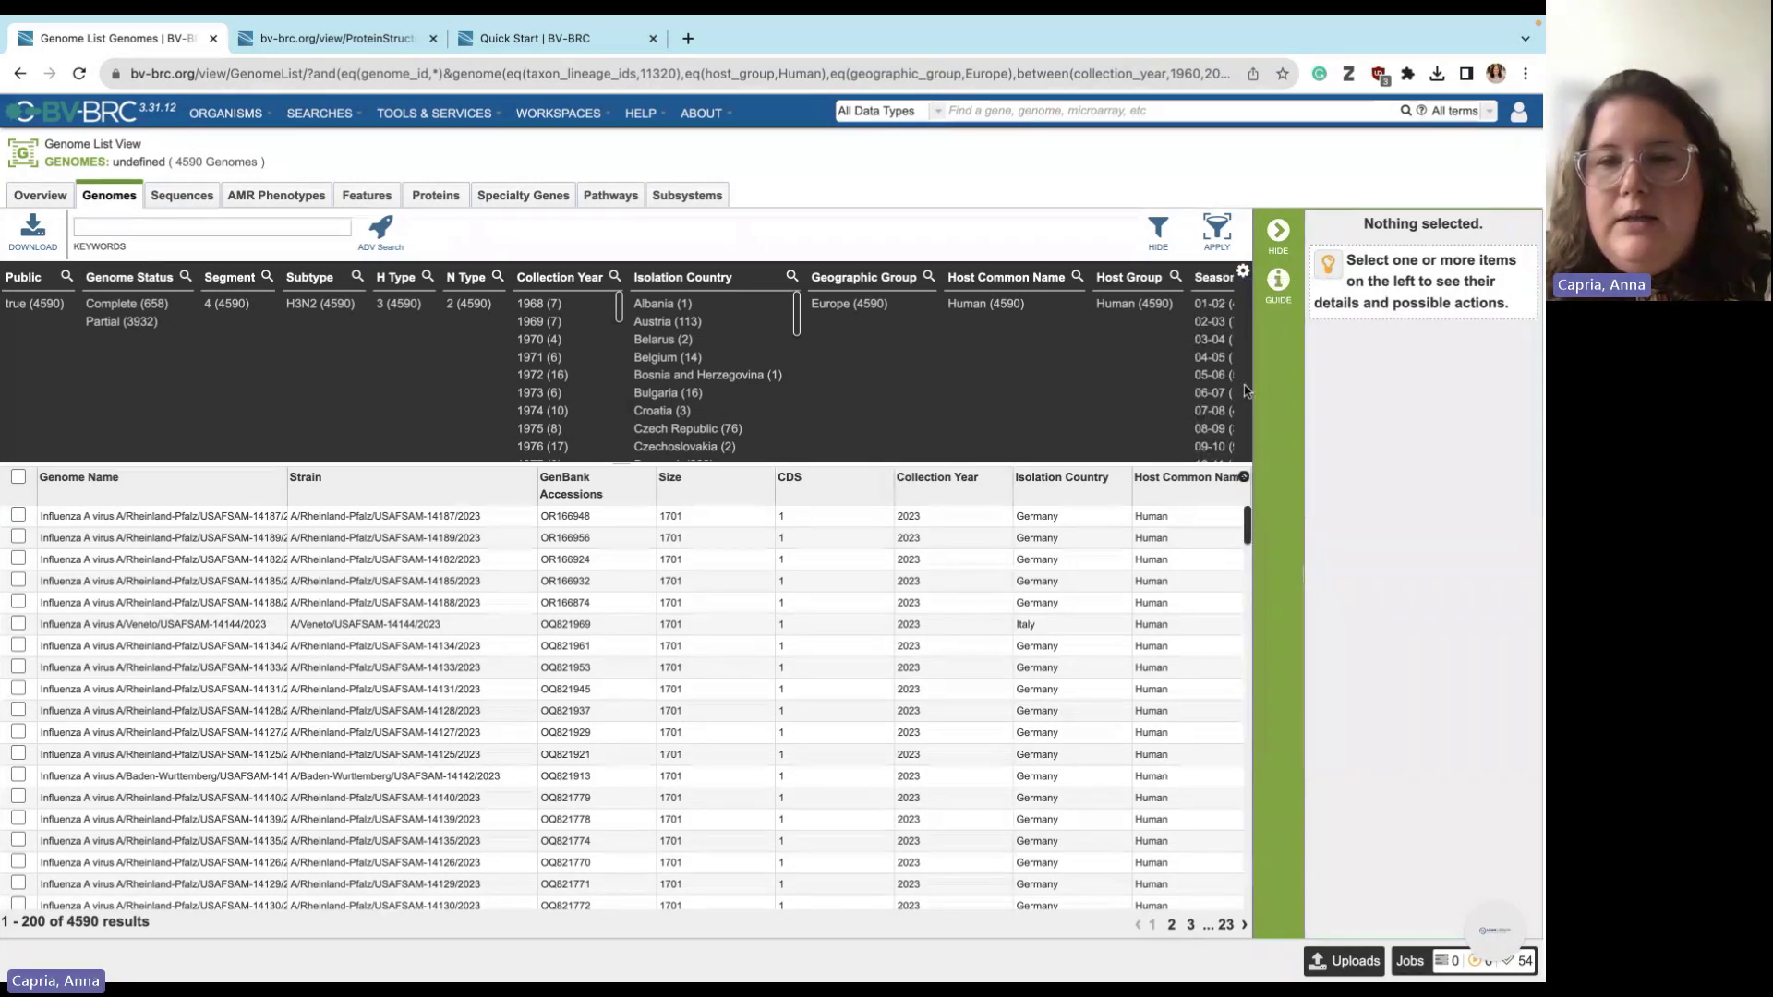
left_click(1245, 272)
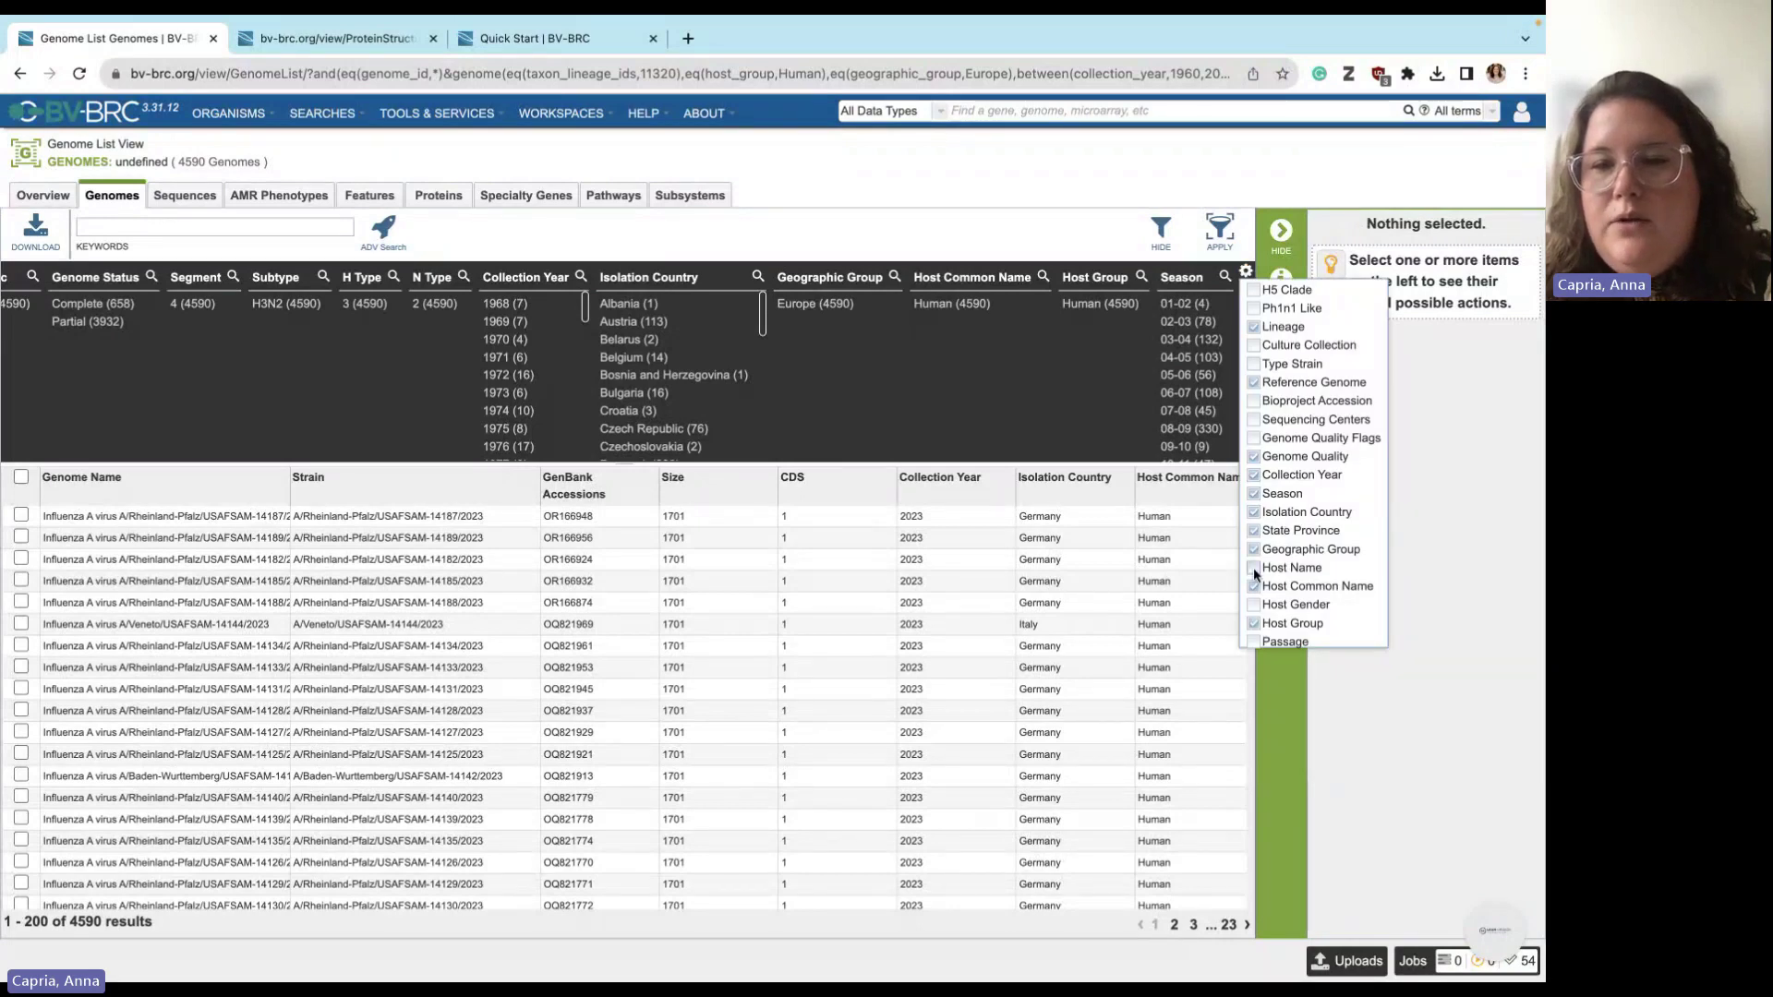
left_click(1254, 567)
left_click(1248, 274)
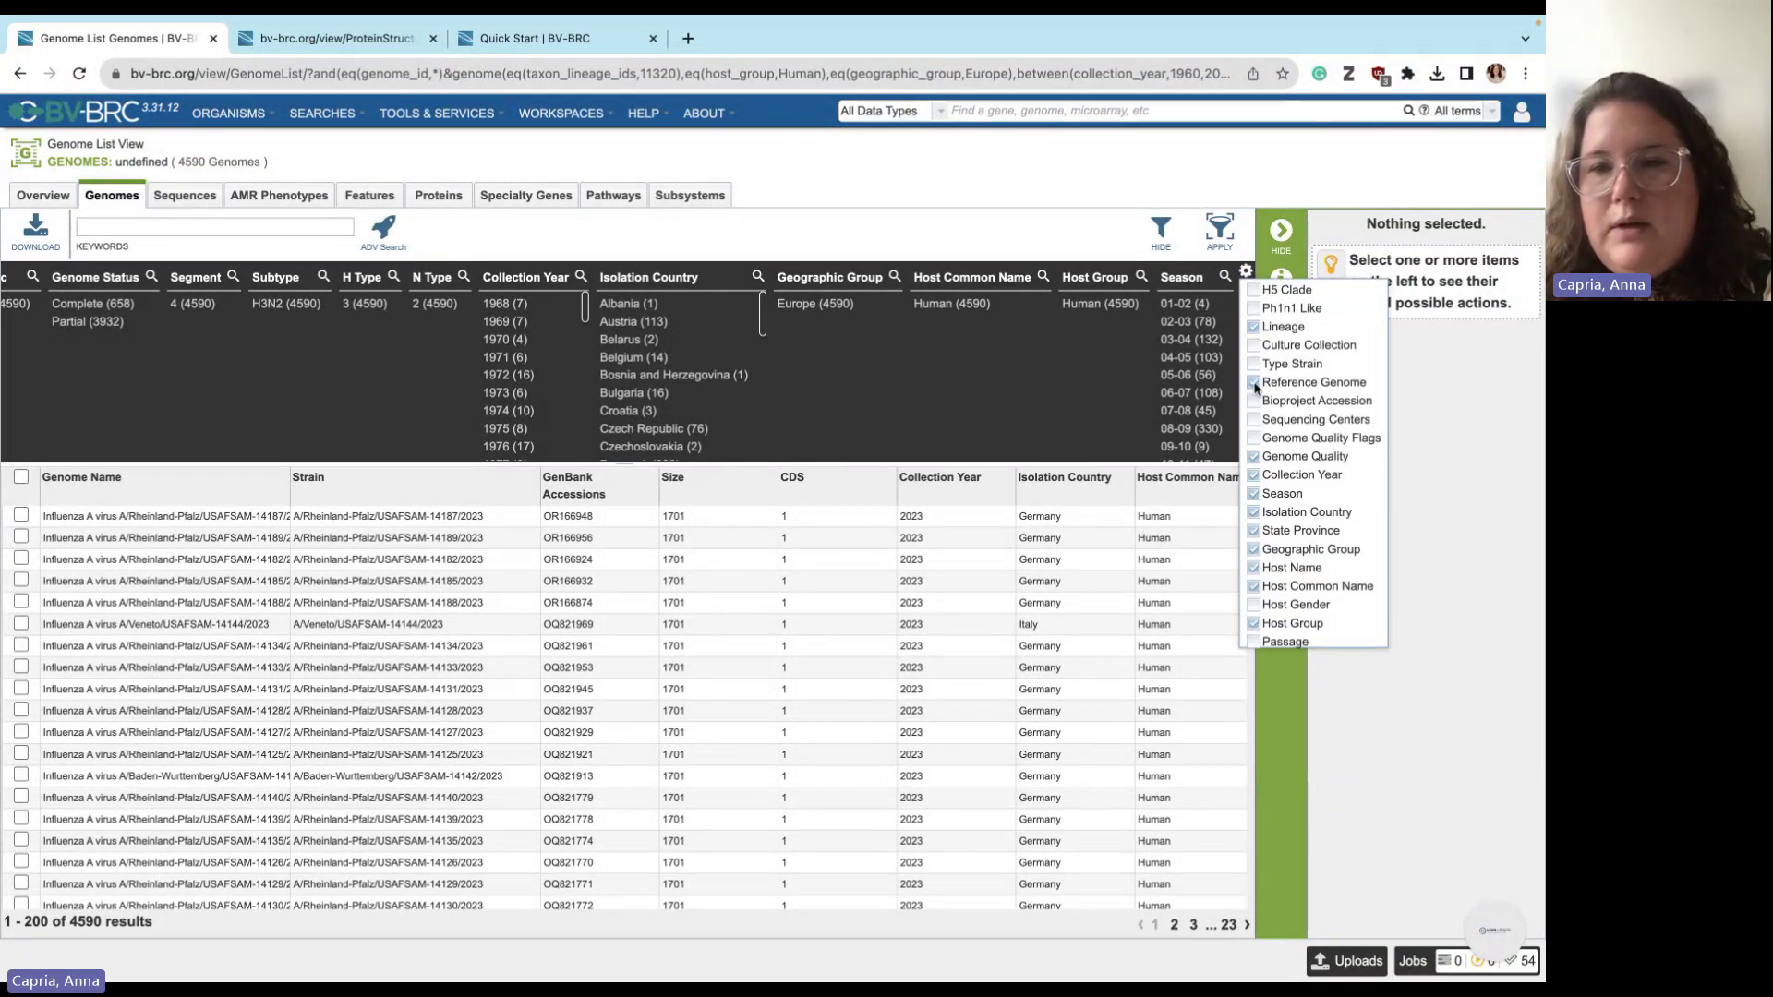
left_click(1162, 330)
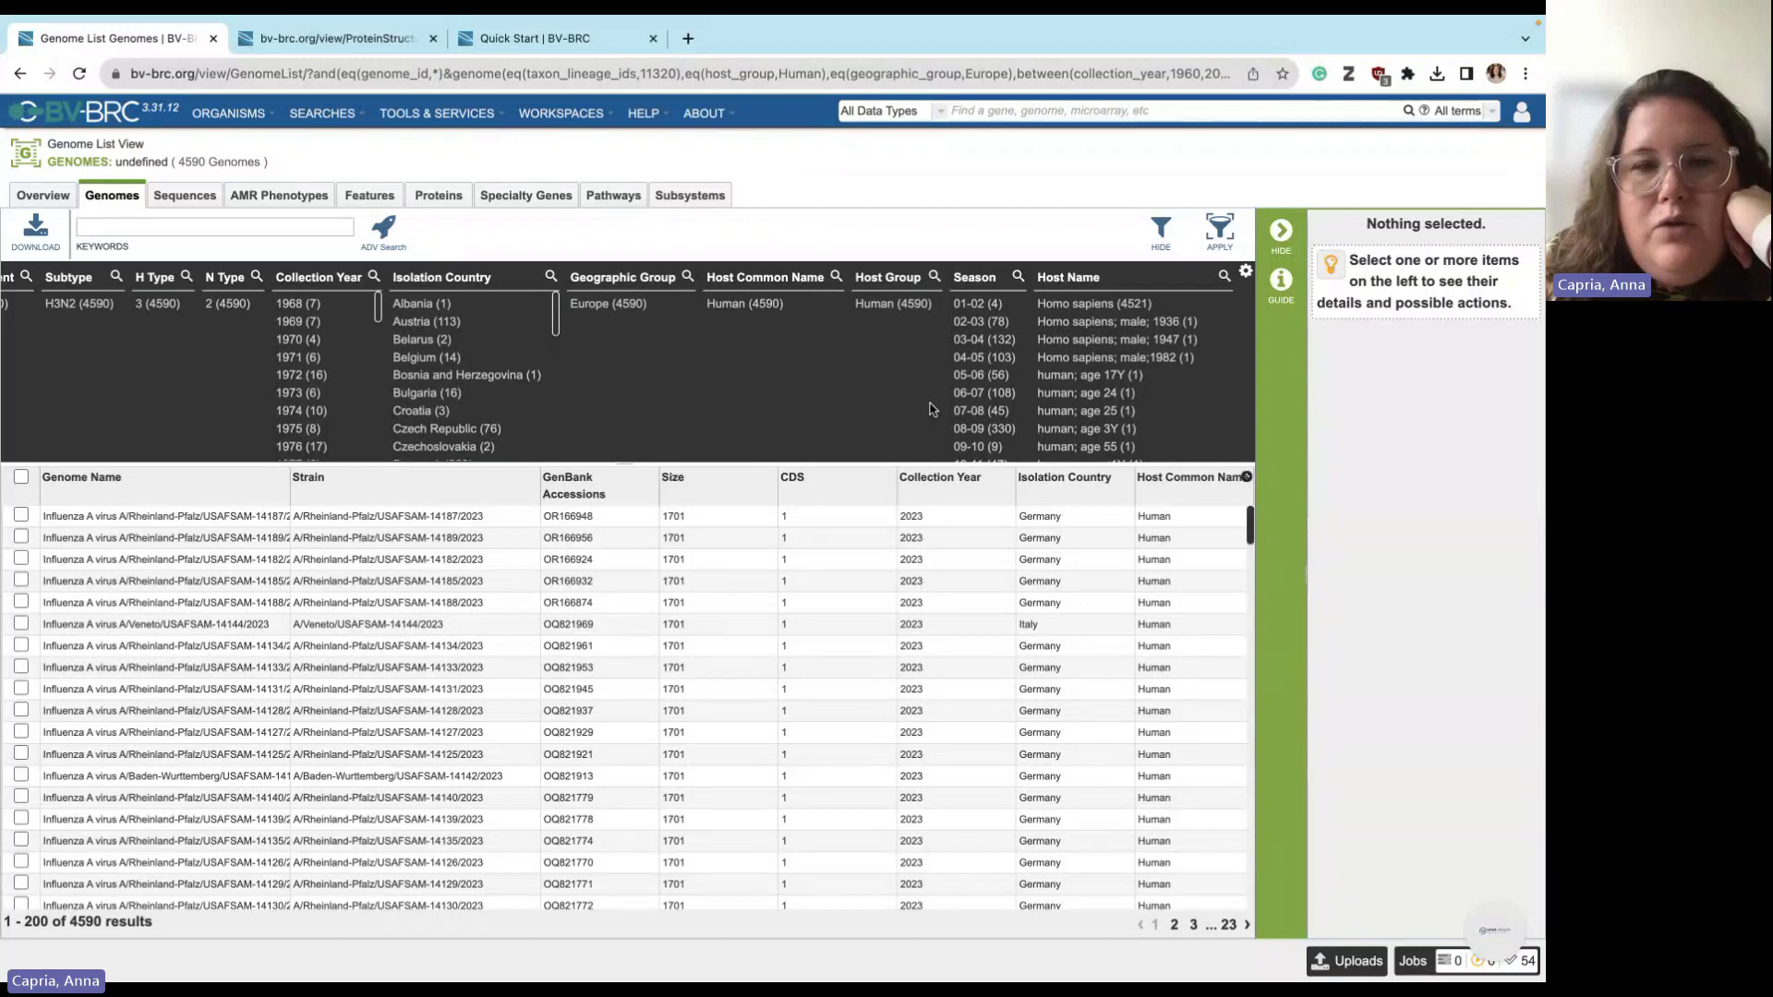
scroll(977, 383, "left", 5)
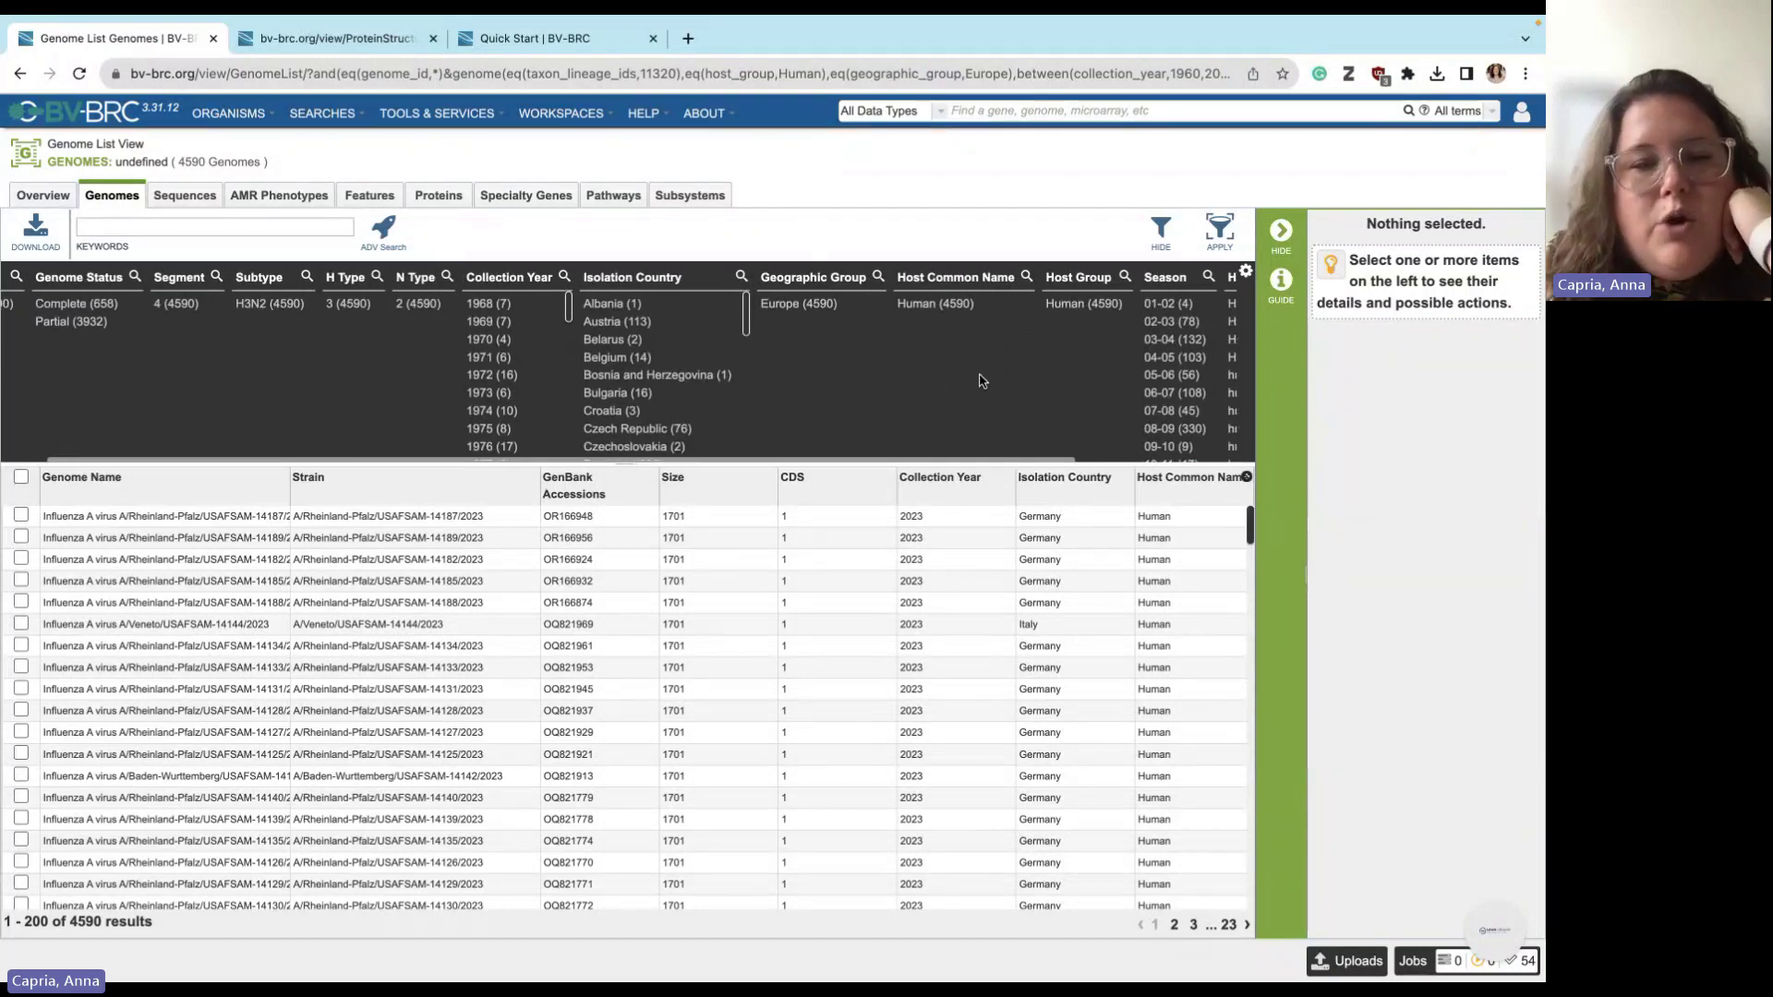
- Browse the optional genome table columns, briefly showing and removing Segment and Genome Quality
left_click(1246, 476)
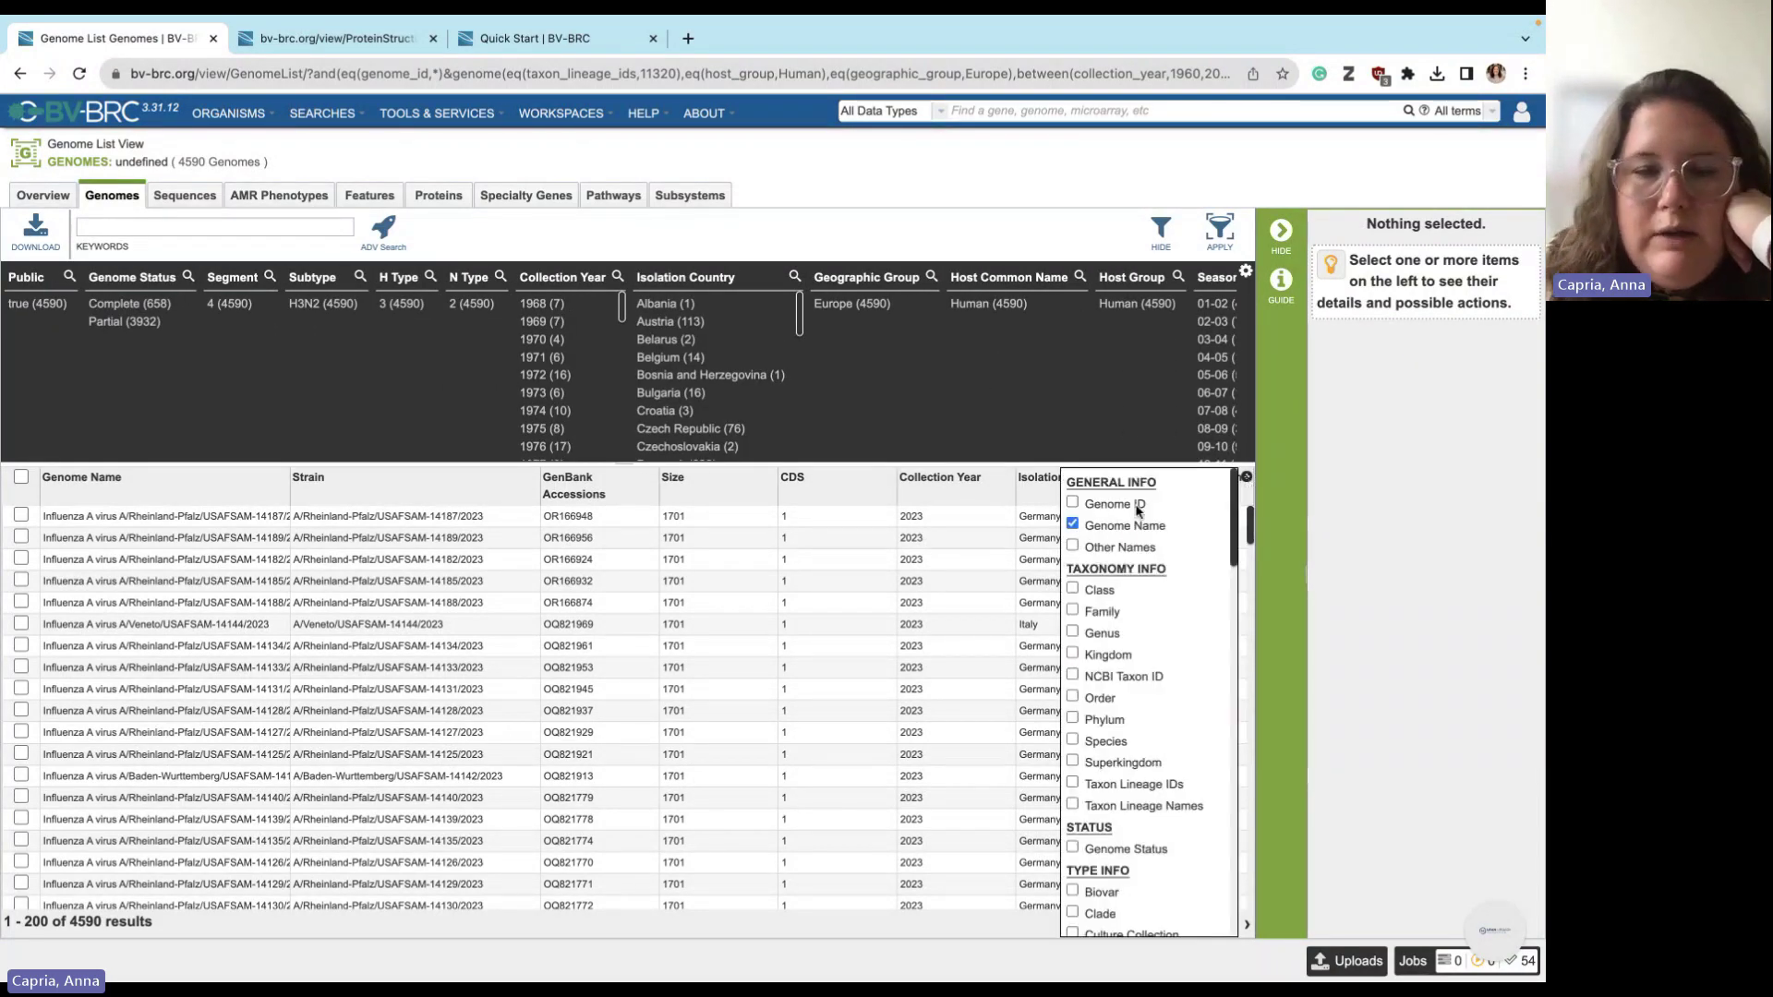
scroll(1092, 663, "down", 2)
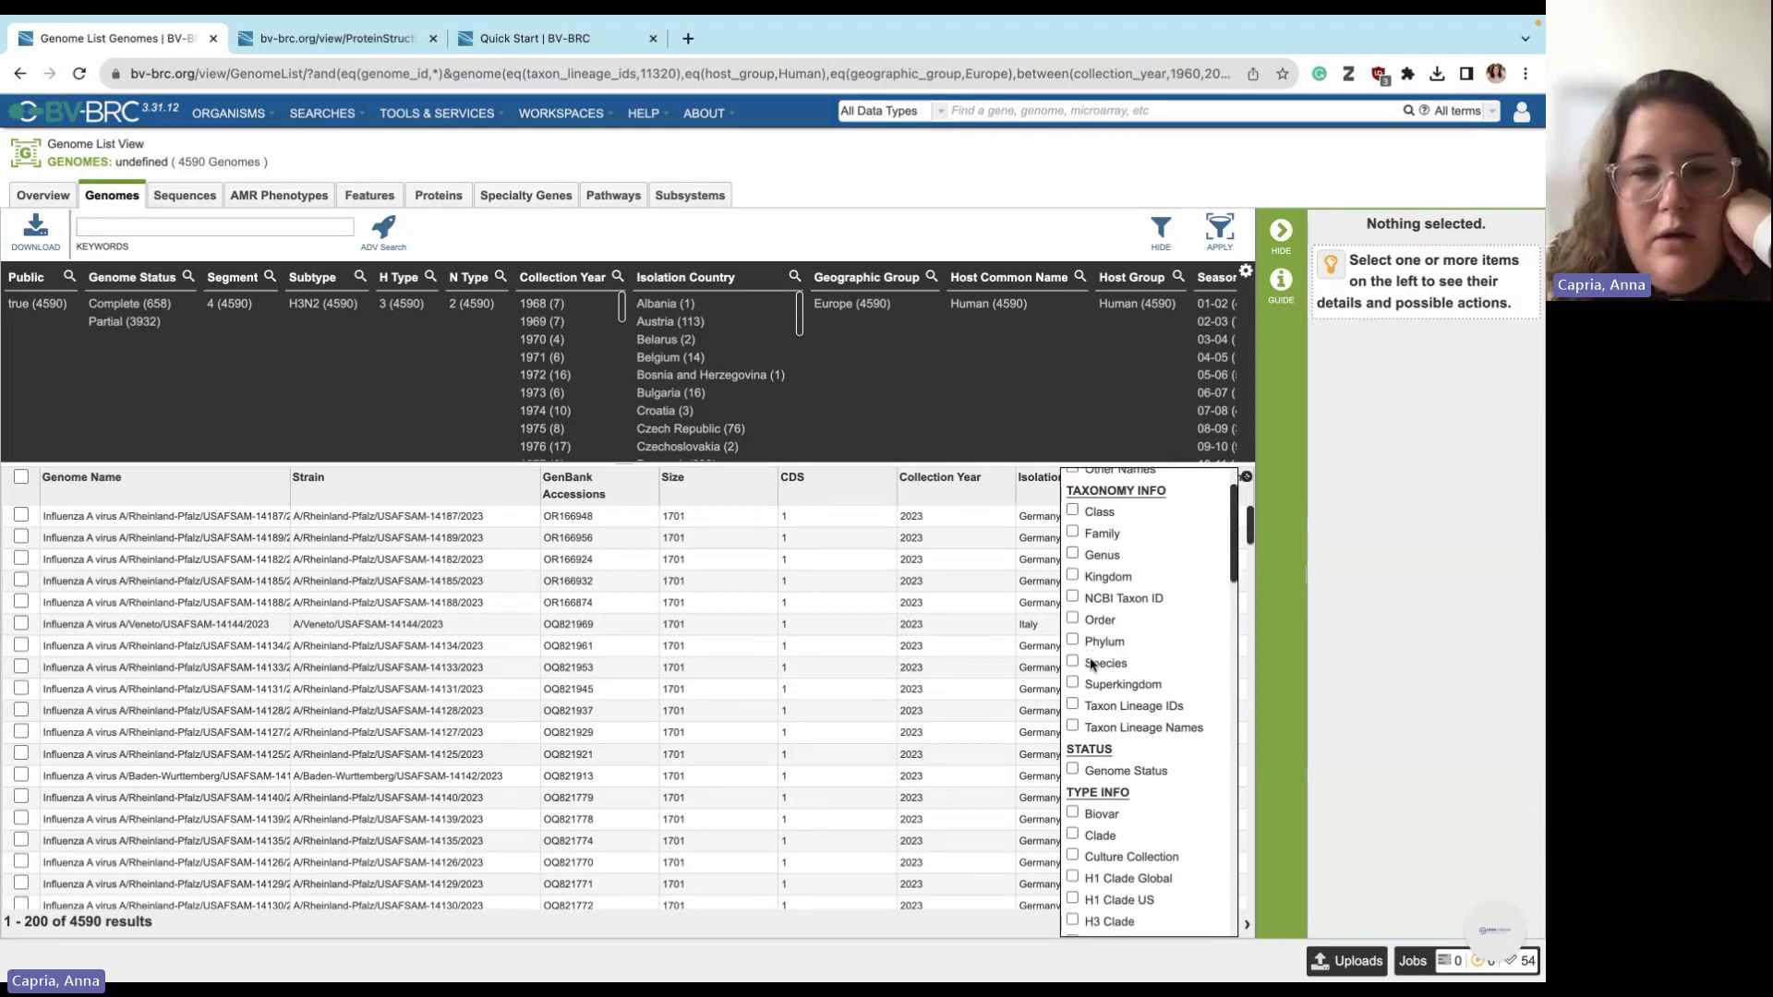
scroll(1090, 663, "down", 4)
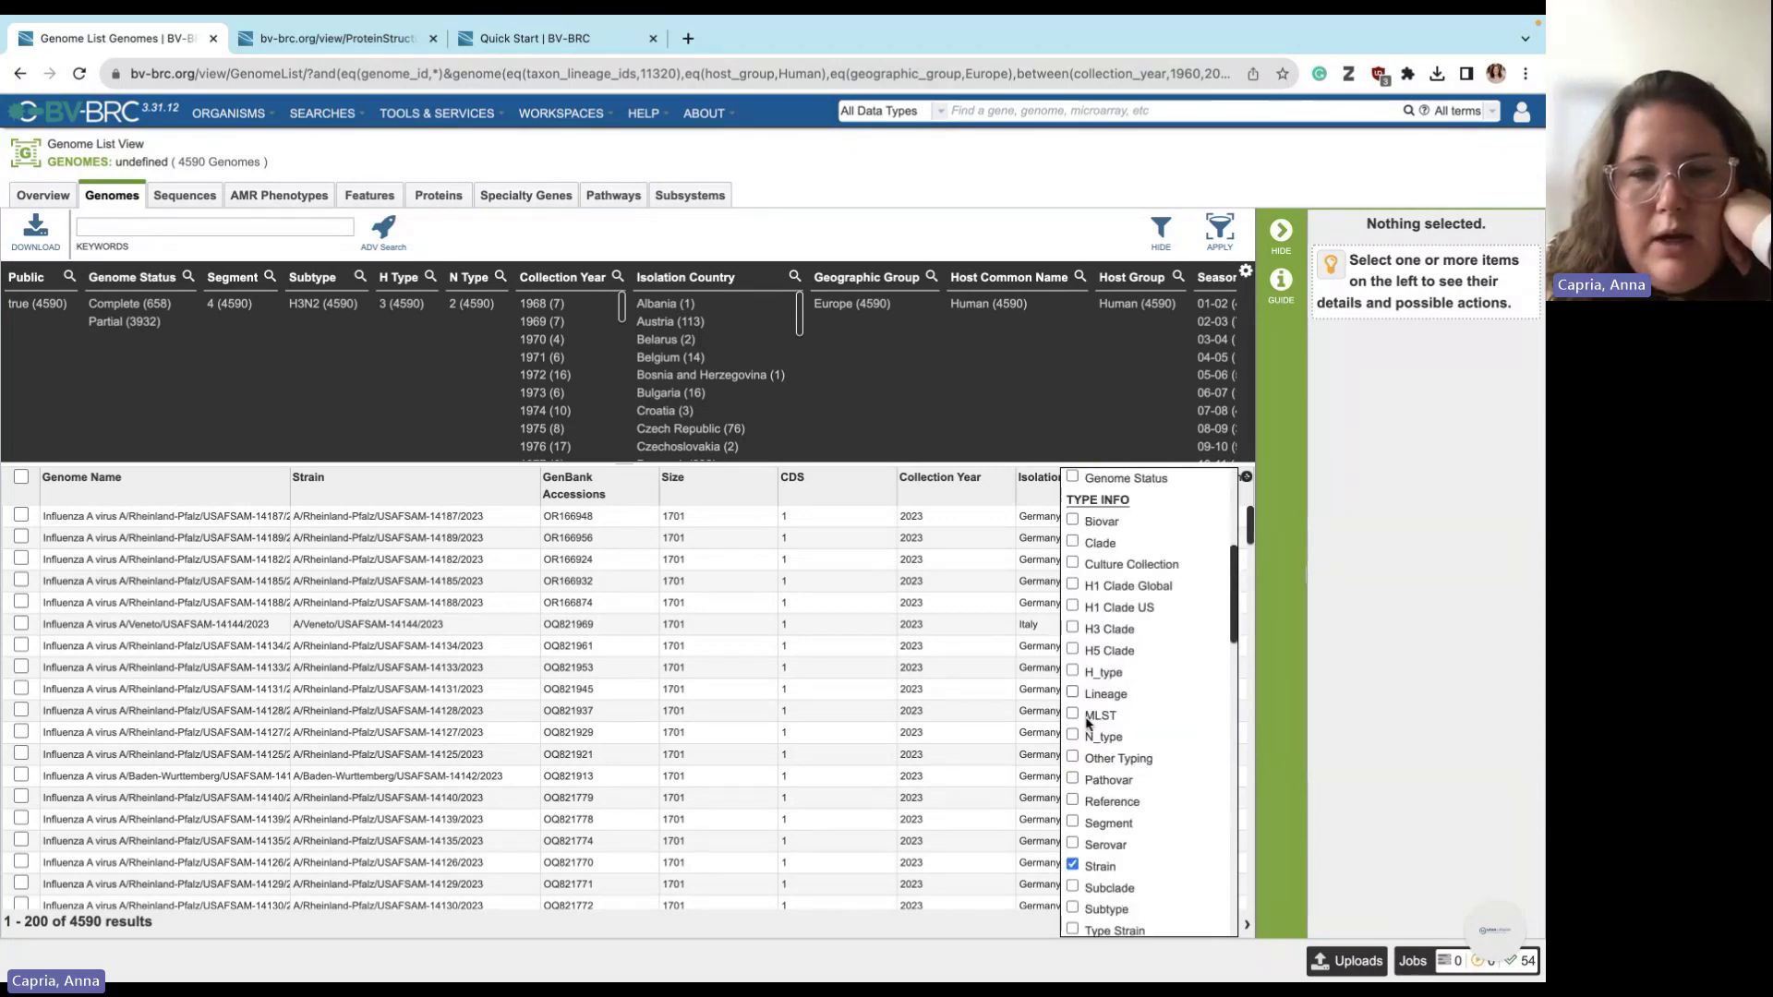
scroll(1089, 720, "down", 2)
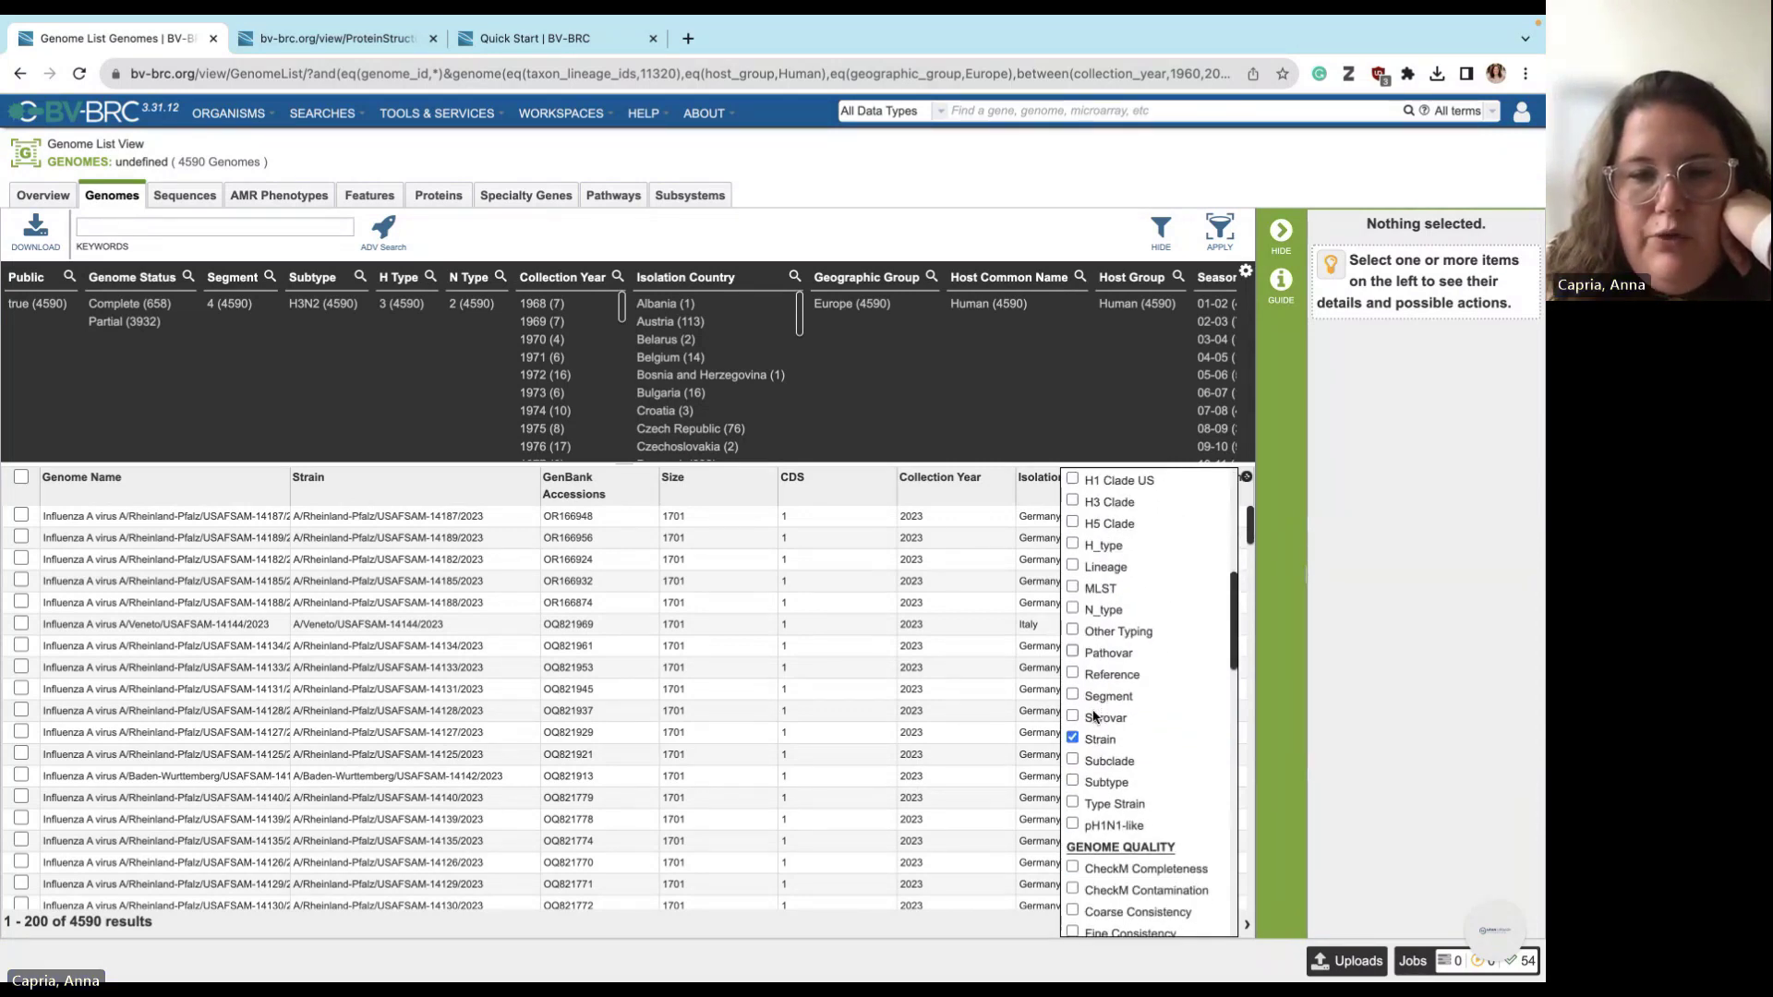
left_click(1073, 696)
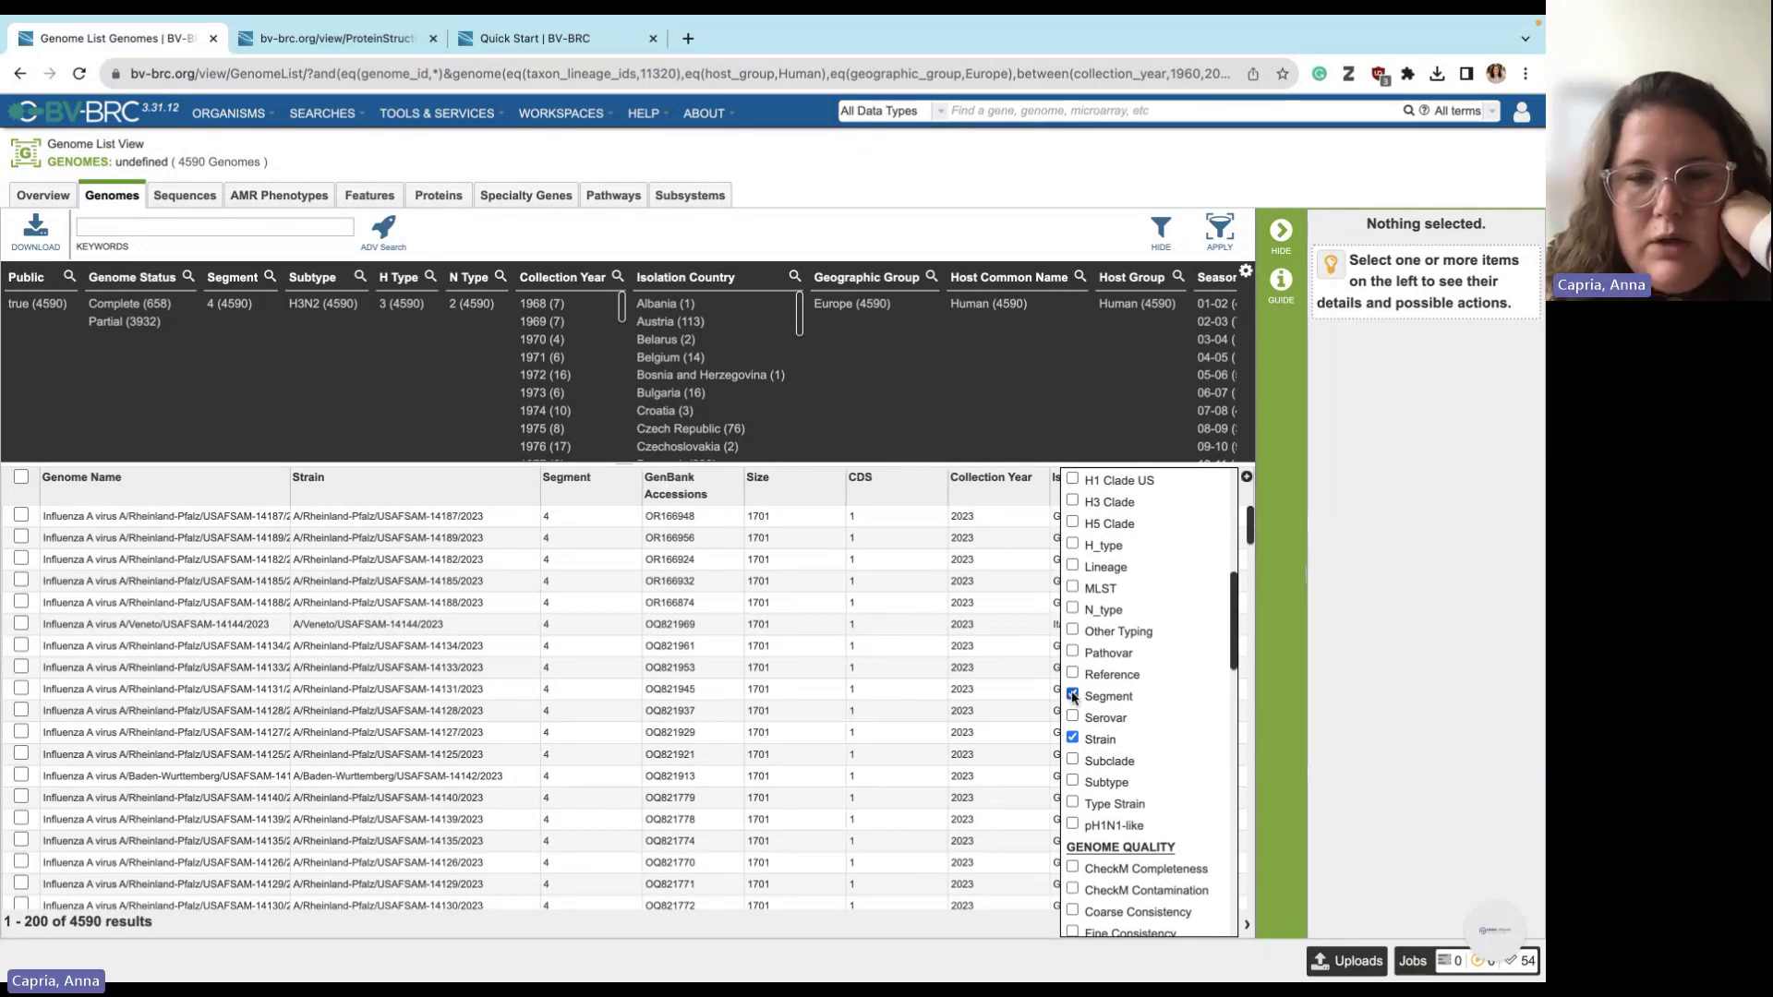
left_click(1073, 695)
scroll(1117, 721, "down", 4)
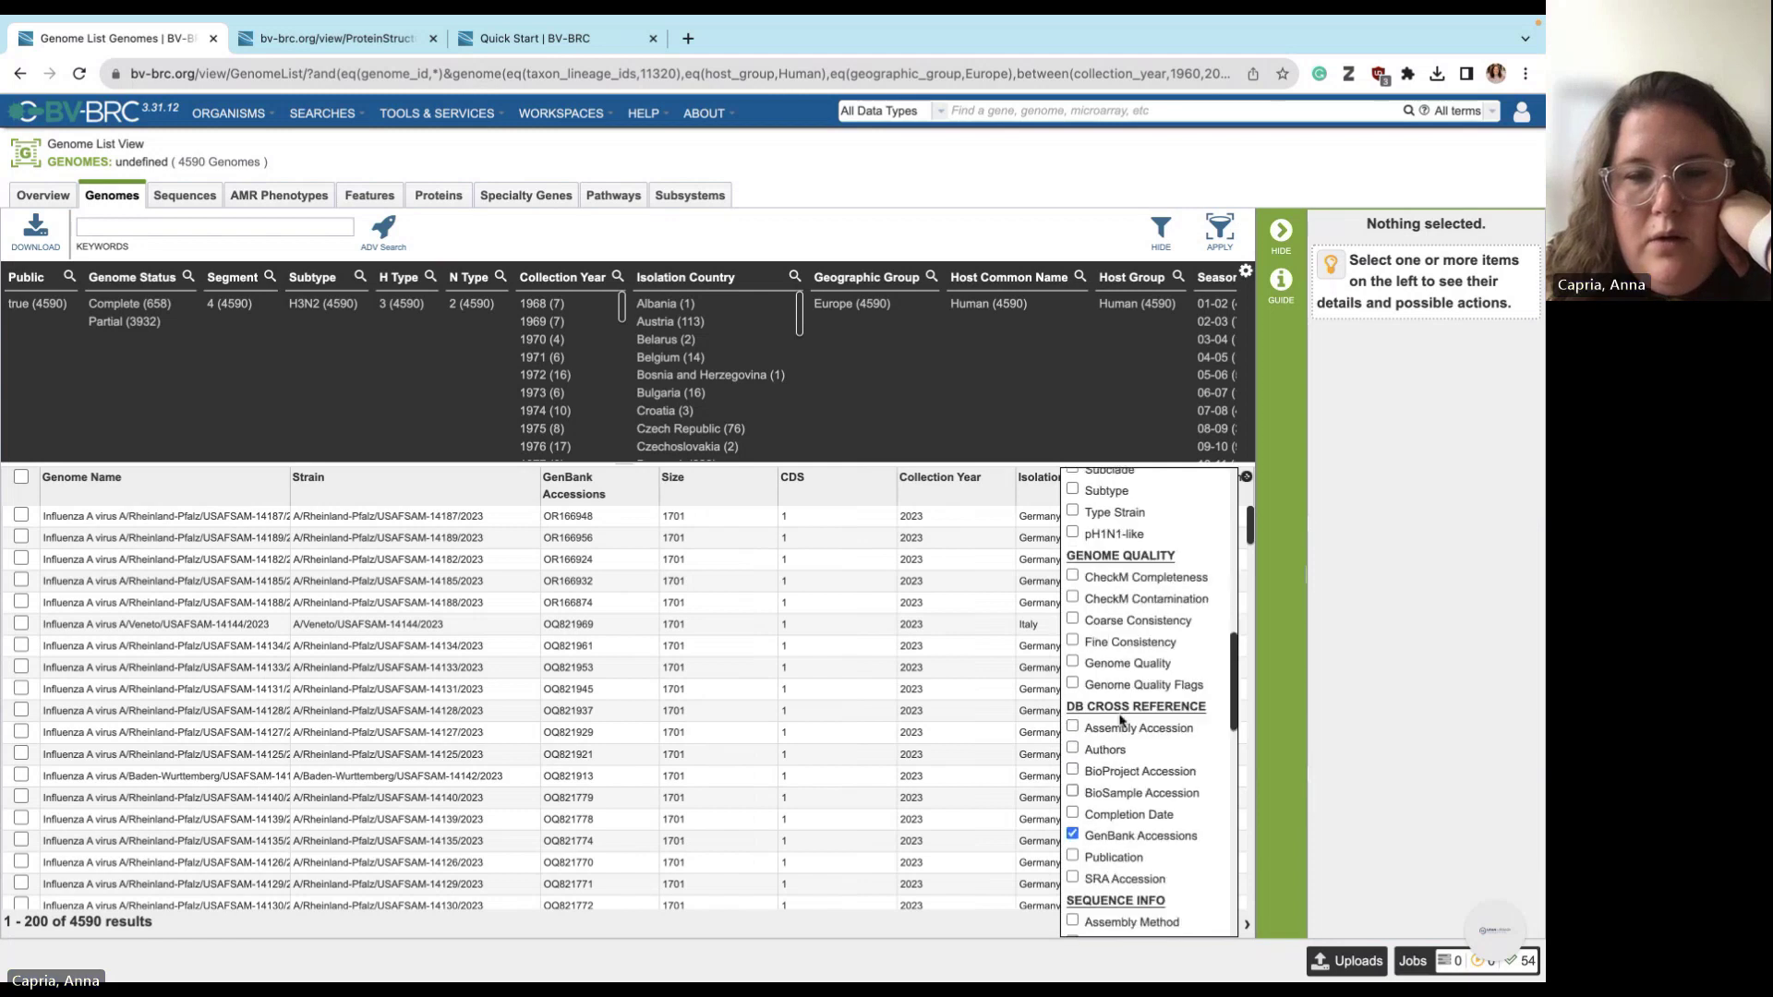
left_click(1070, 666)
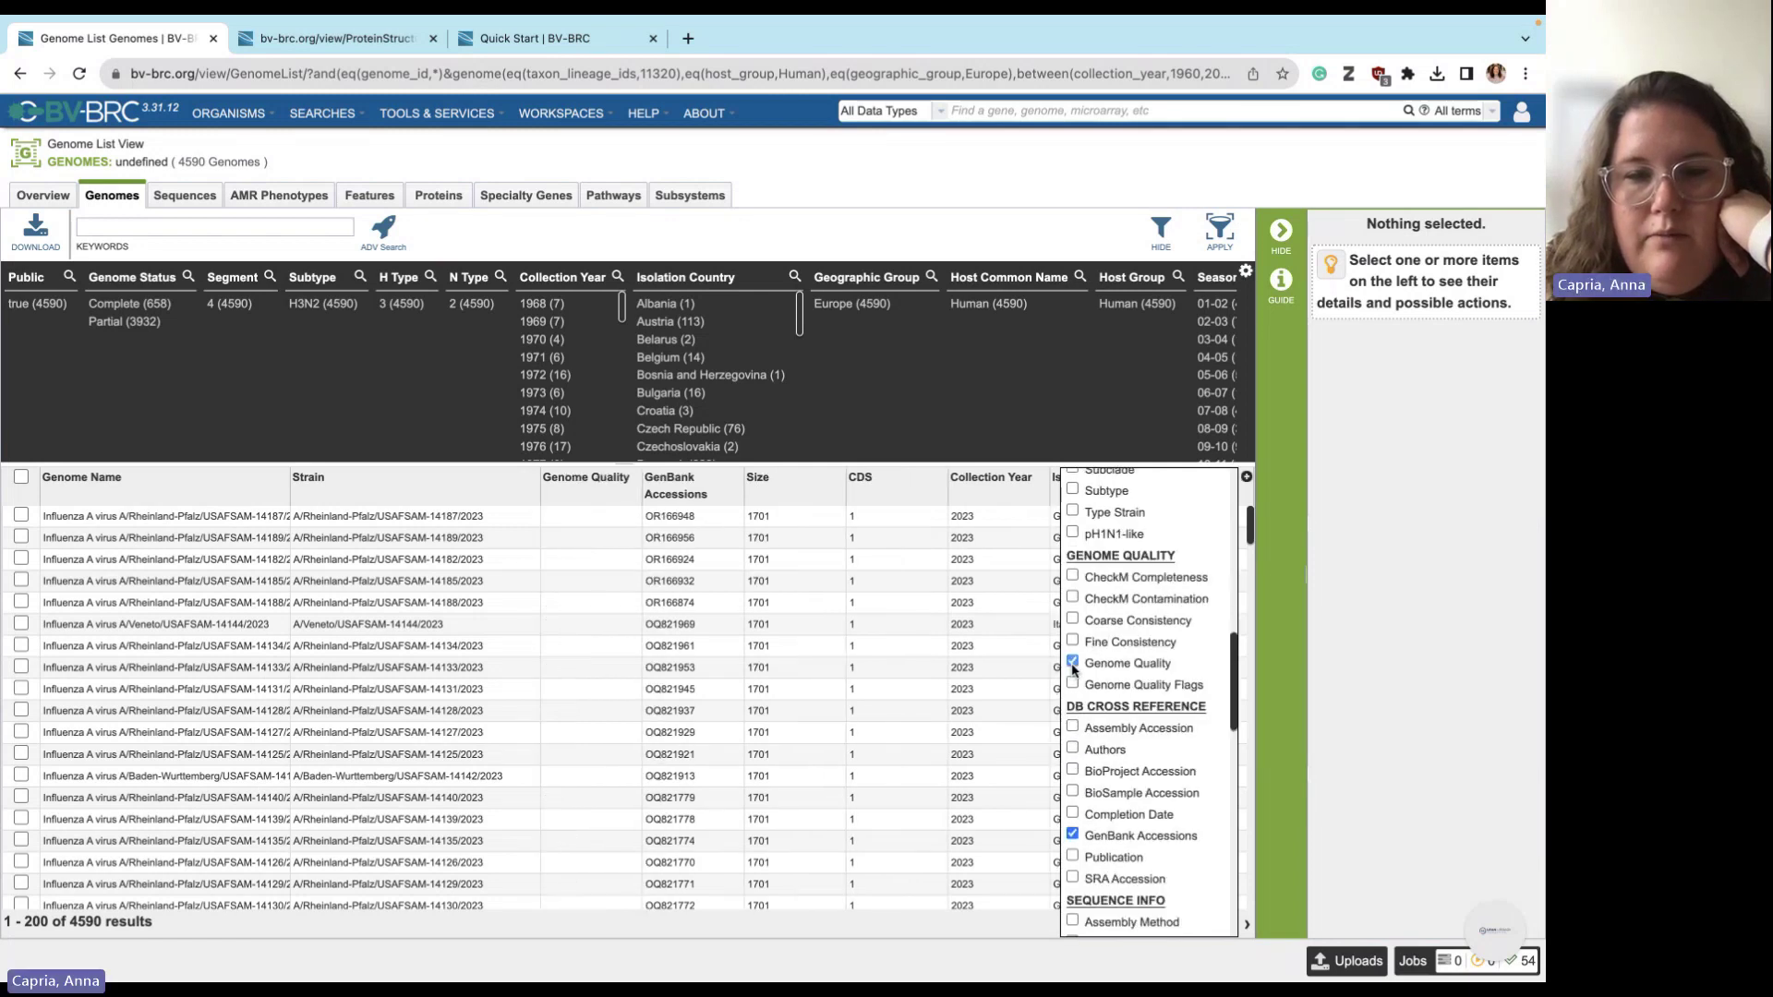
left_click(1070, 666)
scroll(1073, 709, "down", 1)
scroll(1073, 709, "down", 1)
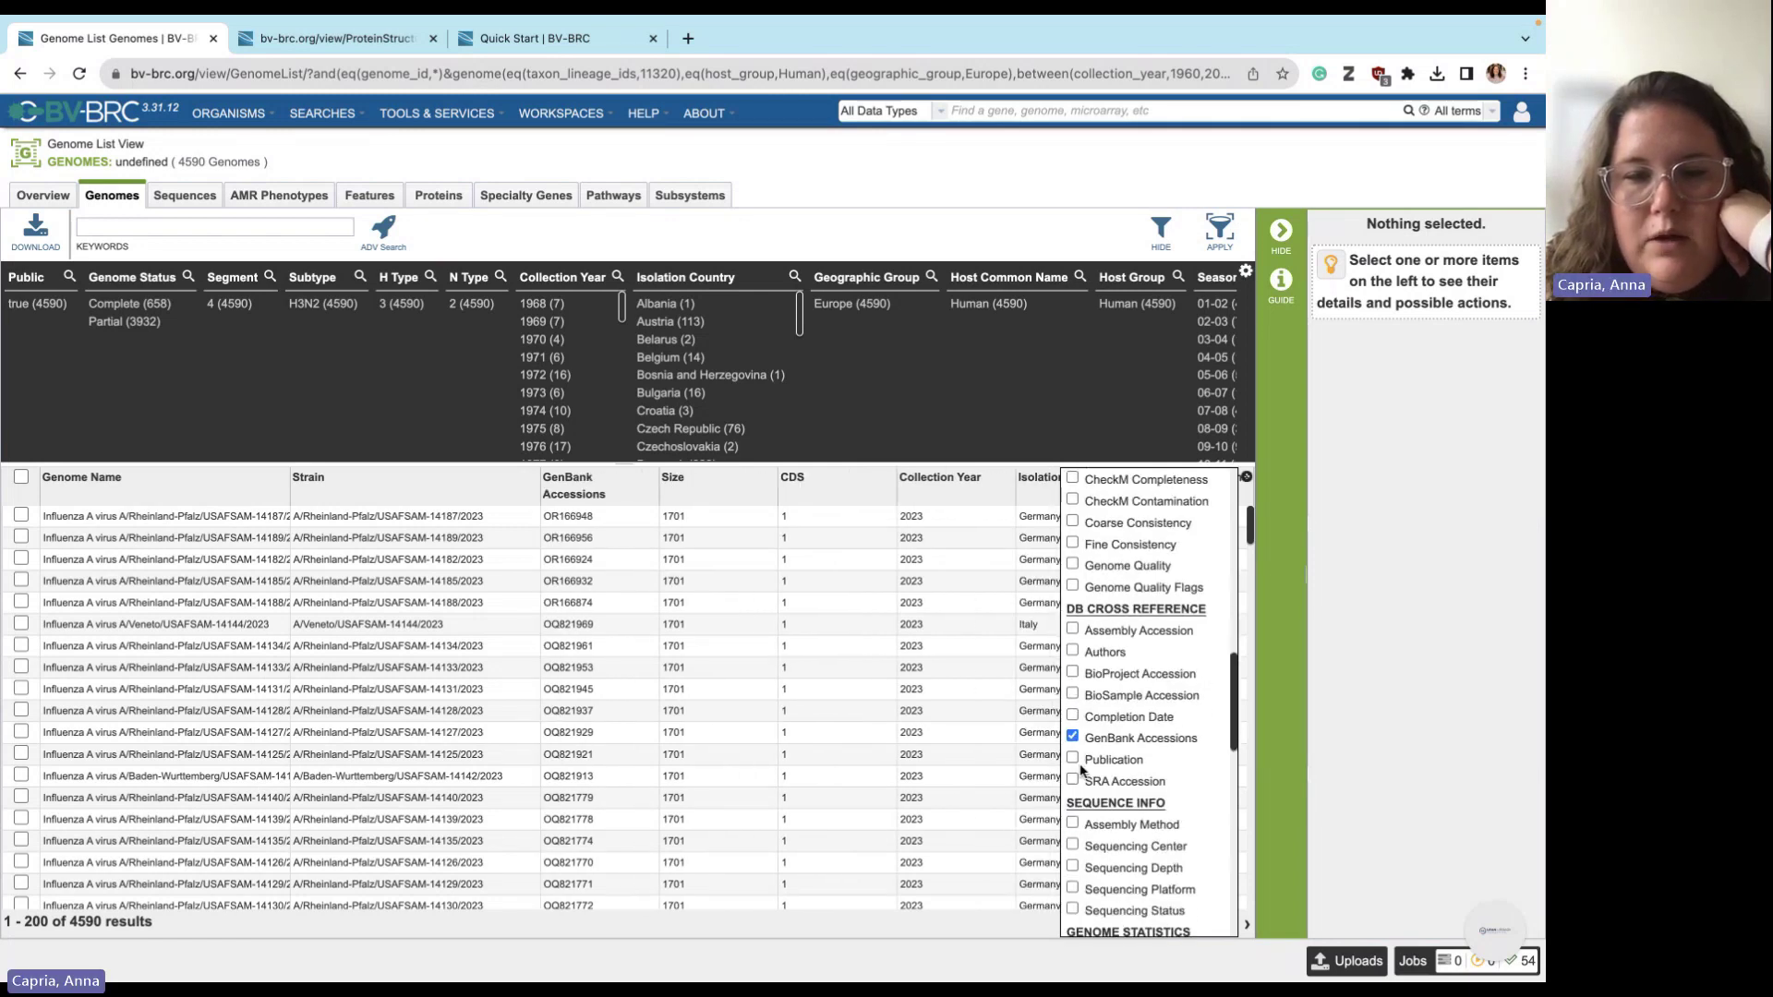
left_click(1112, 427)
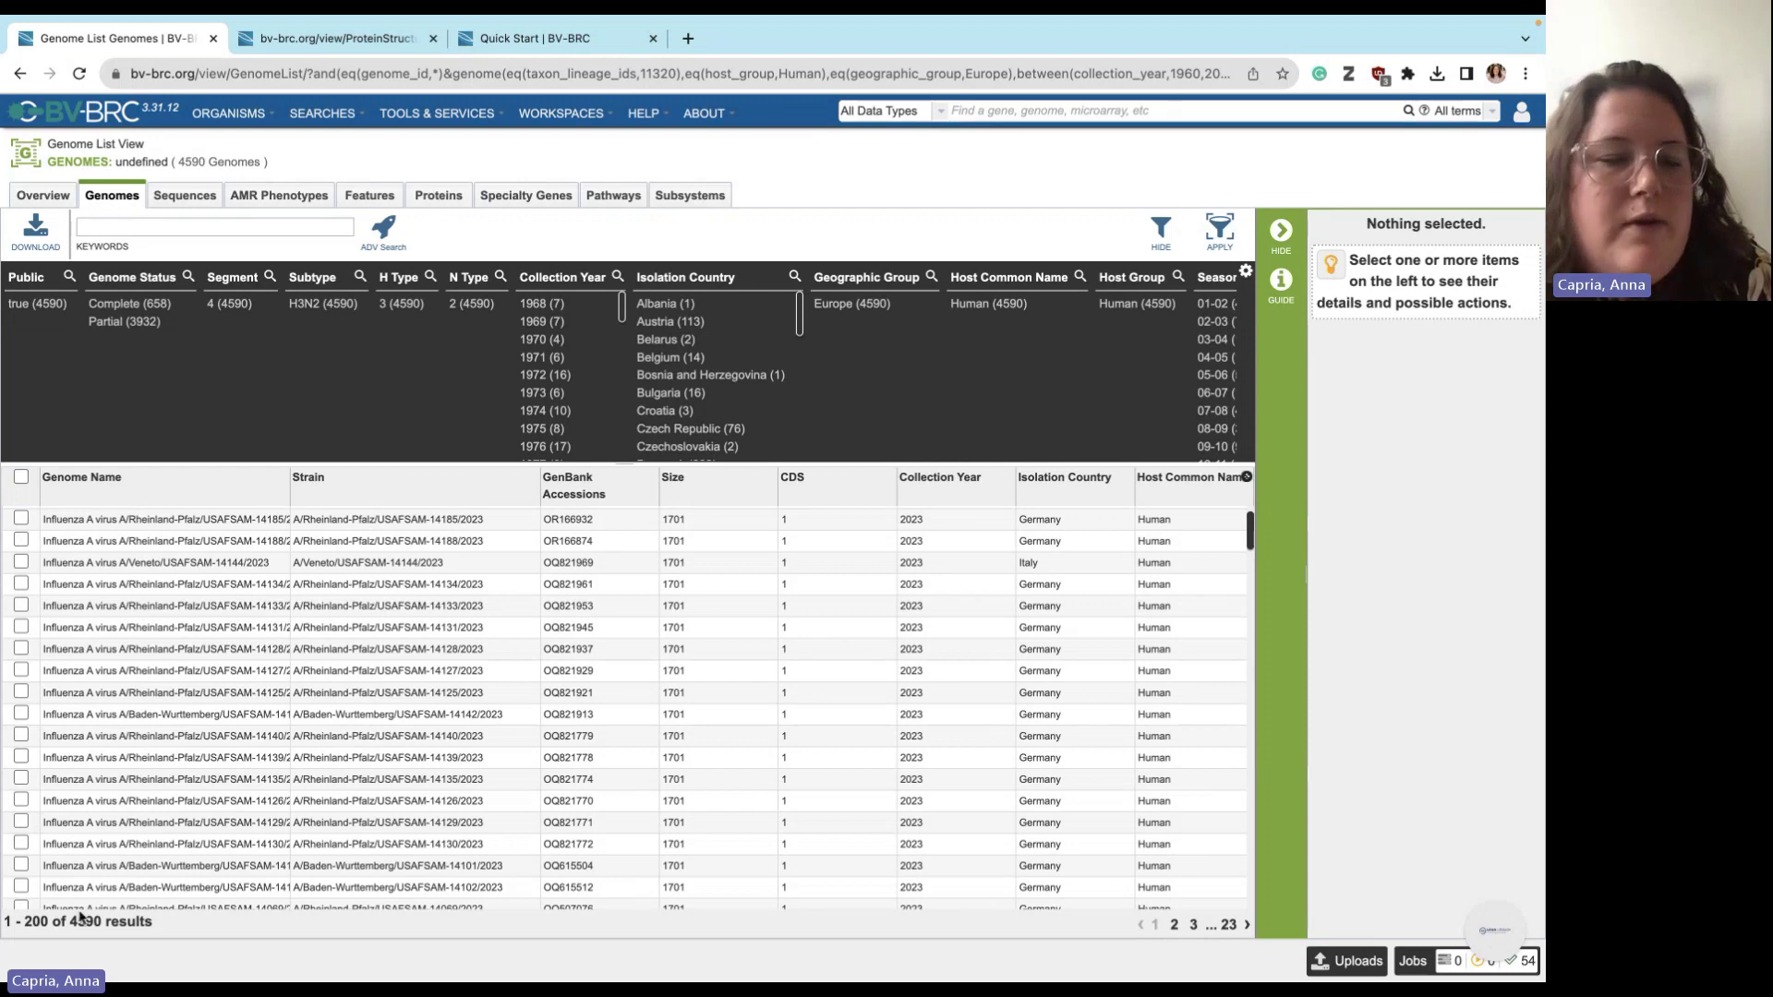
- Select all the filtered genomes and save them as a new group named influenza_a_human_europe_1960_2023 in the Genome Groups folder
left_click(21, 479)
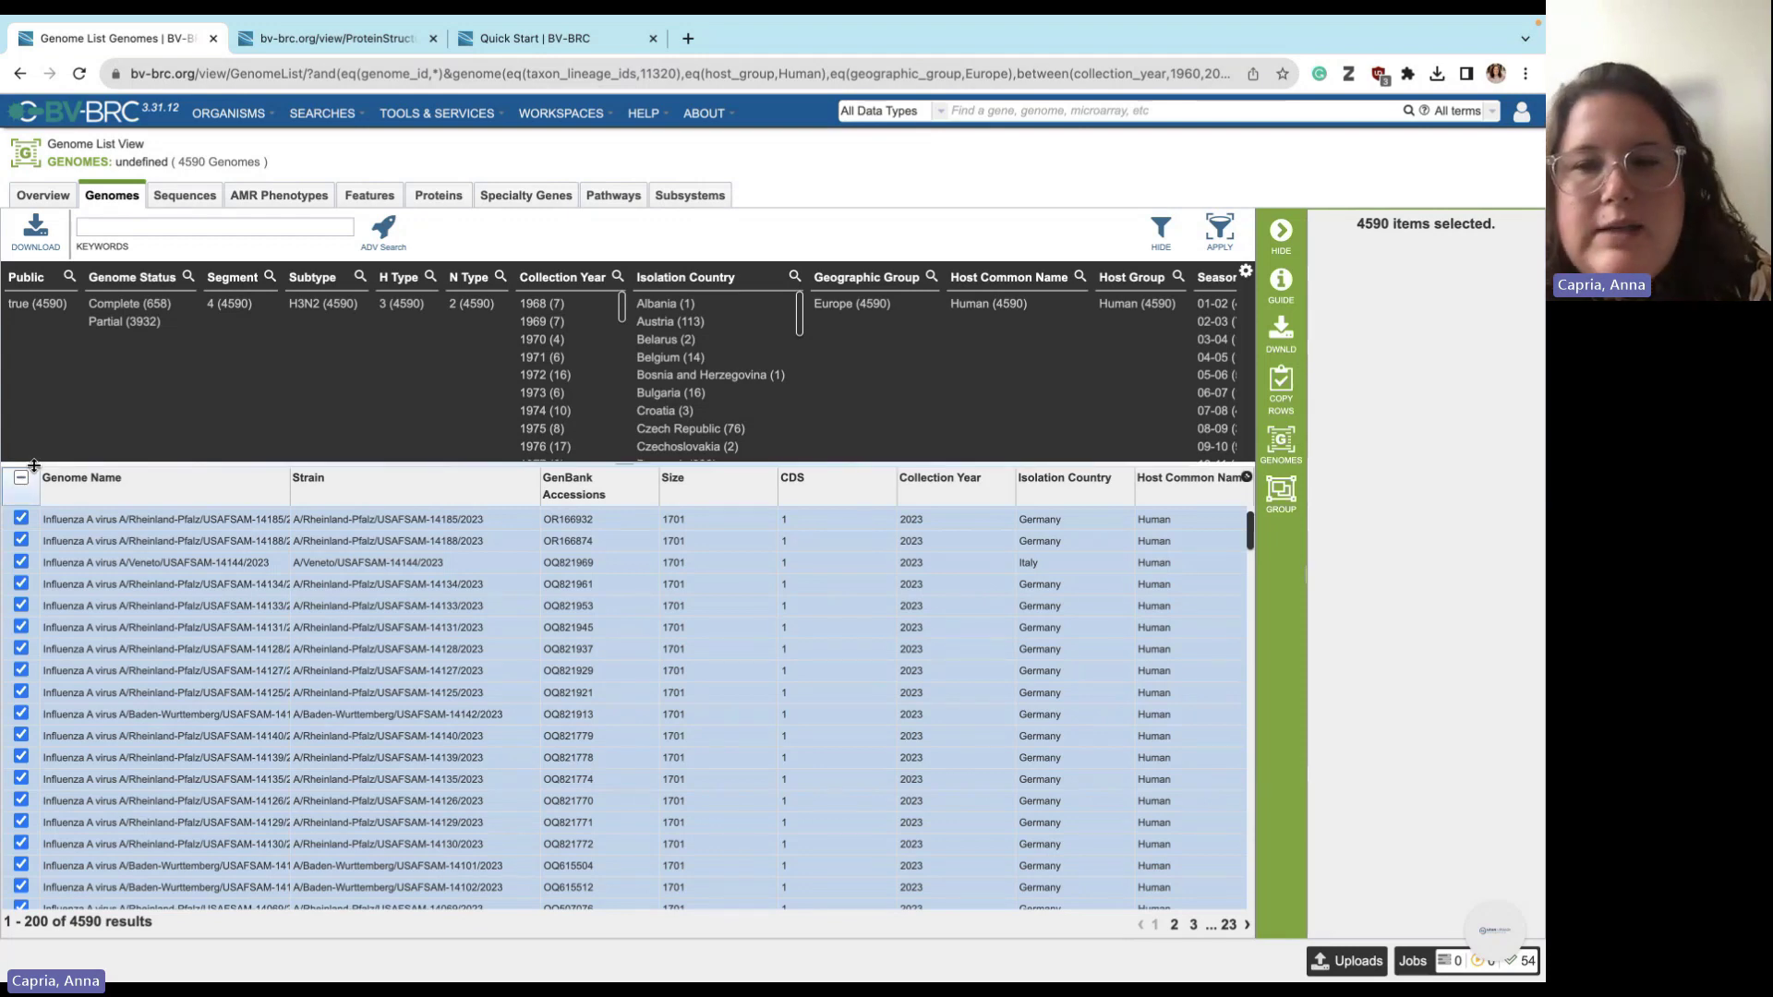
left_click(1281, 503)
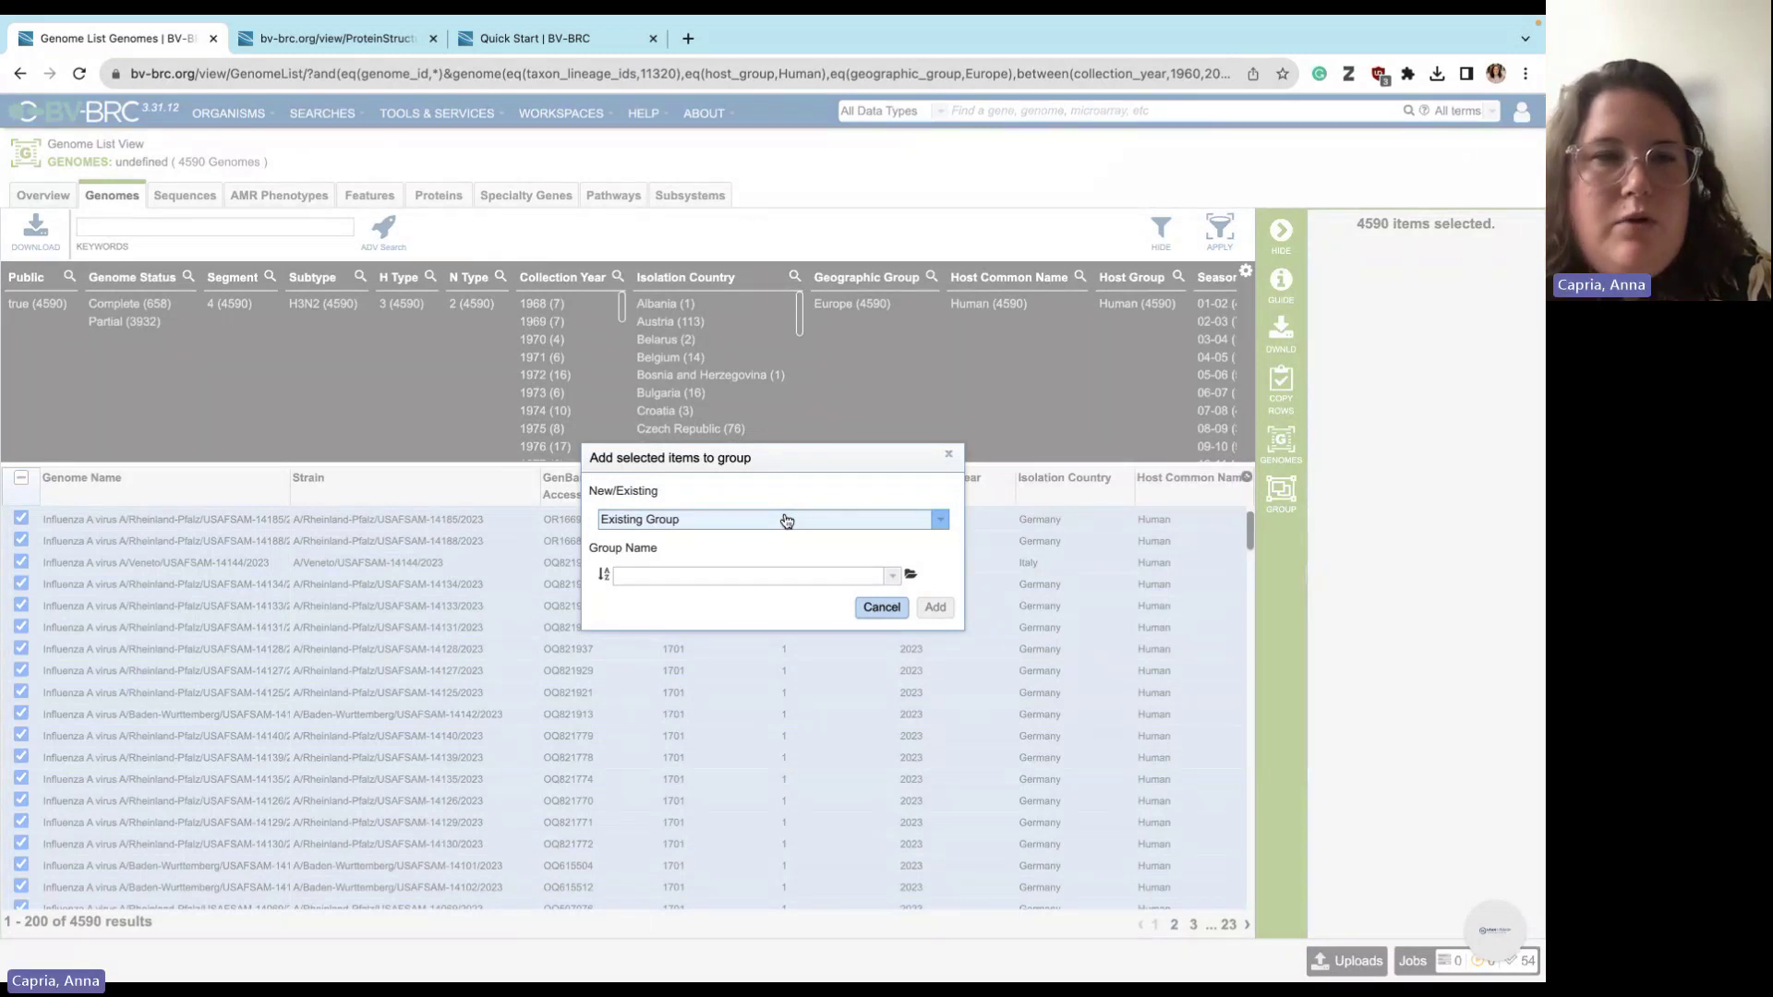
left_click(780, 521)
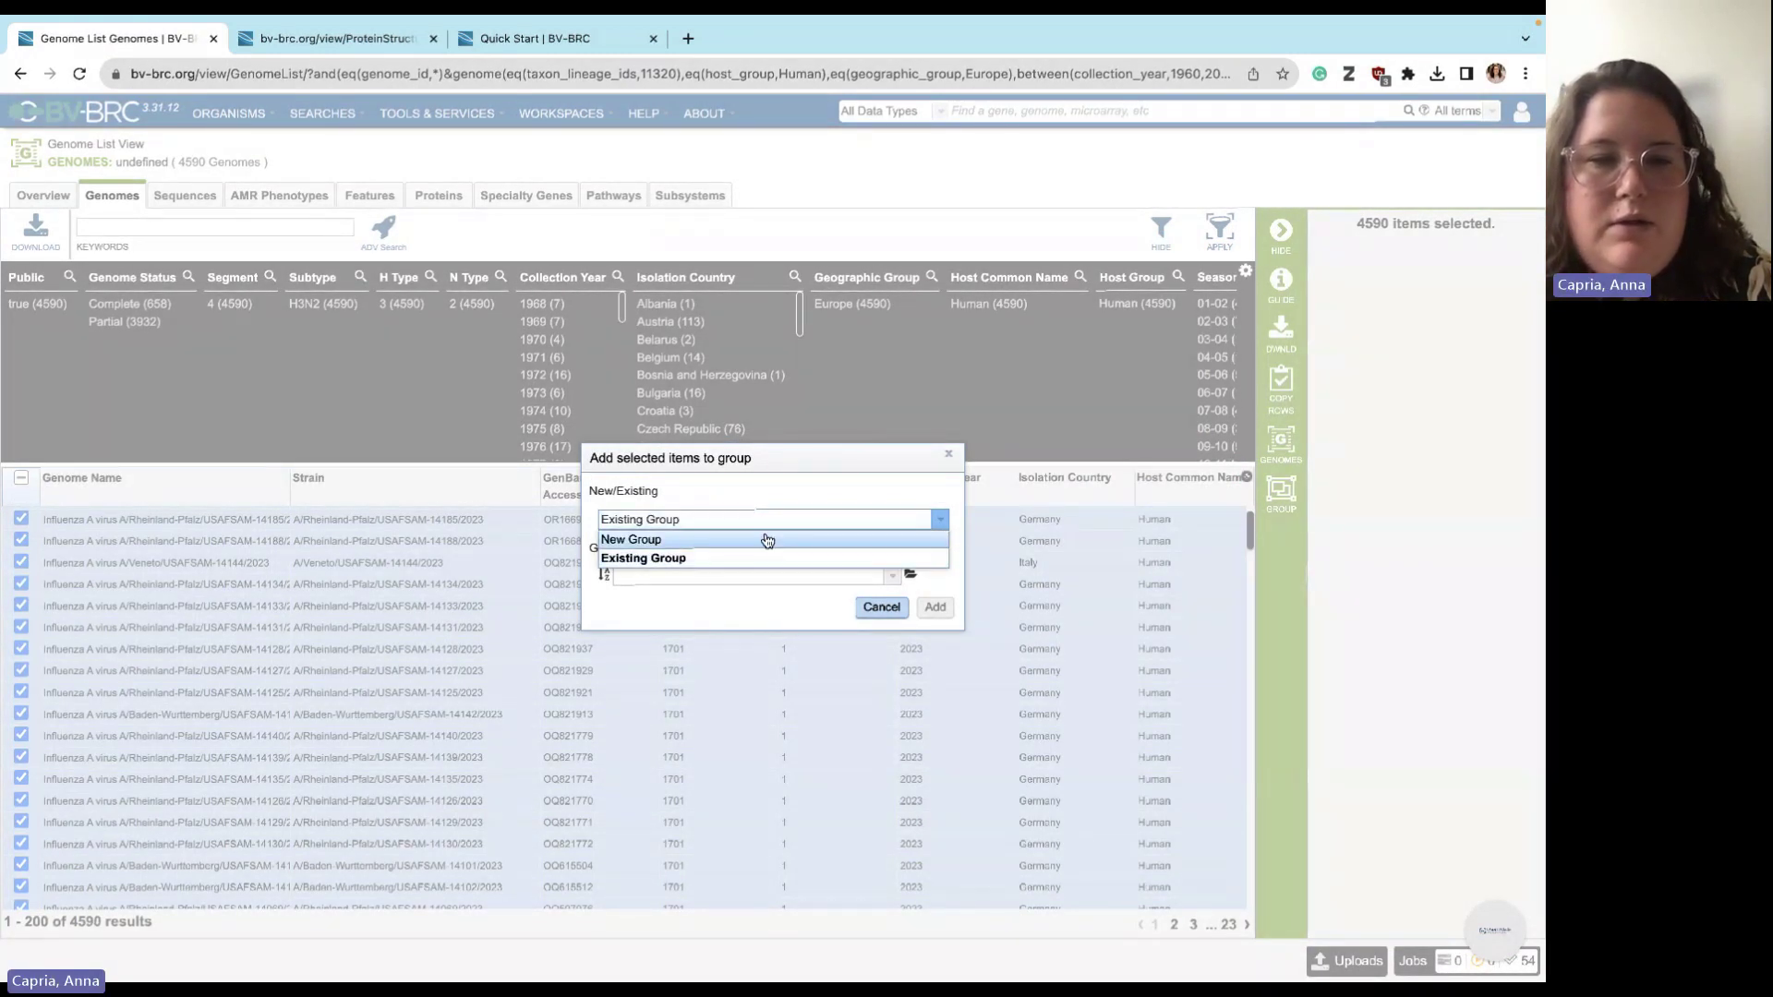
left_click(764, 541)
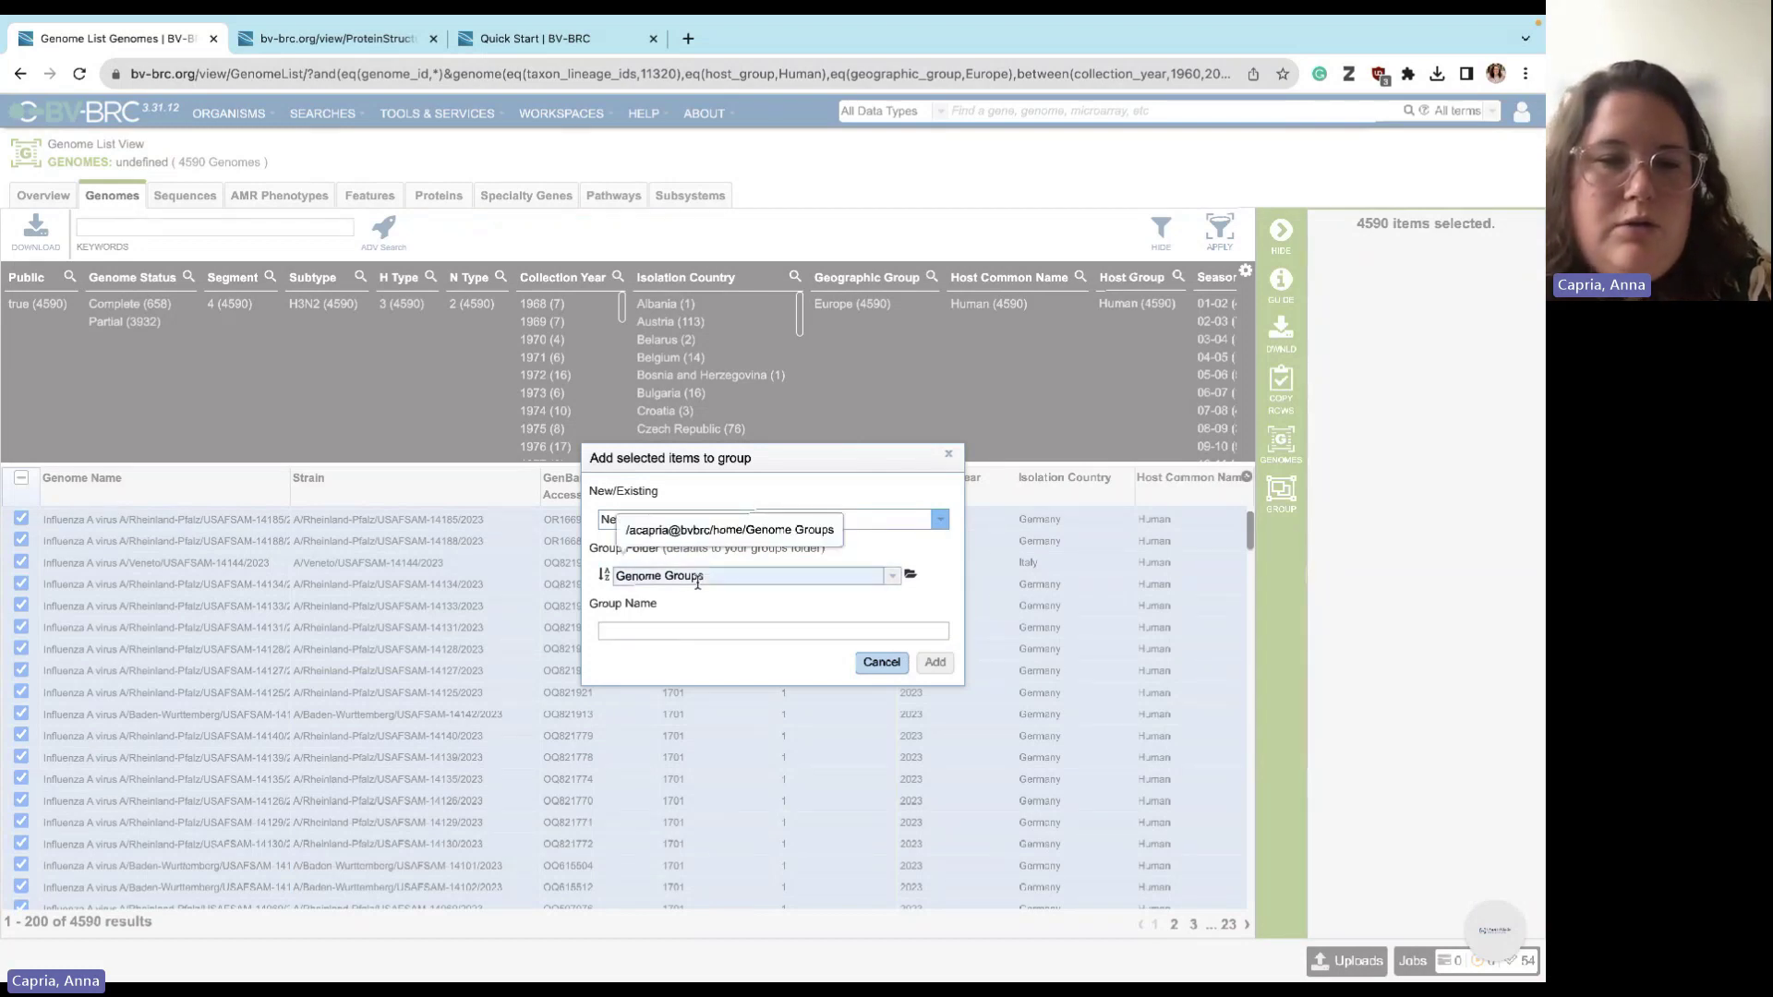
left_click(664, 632)
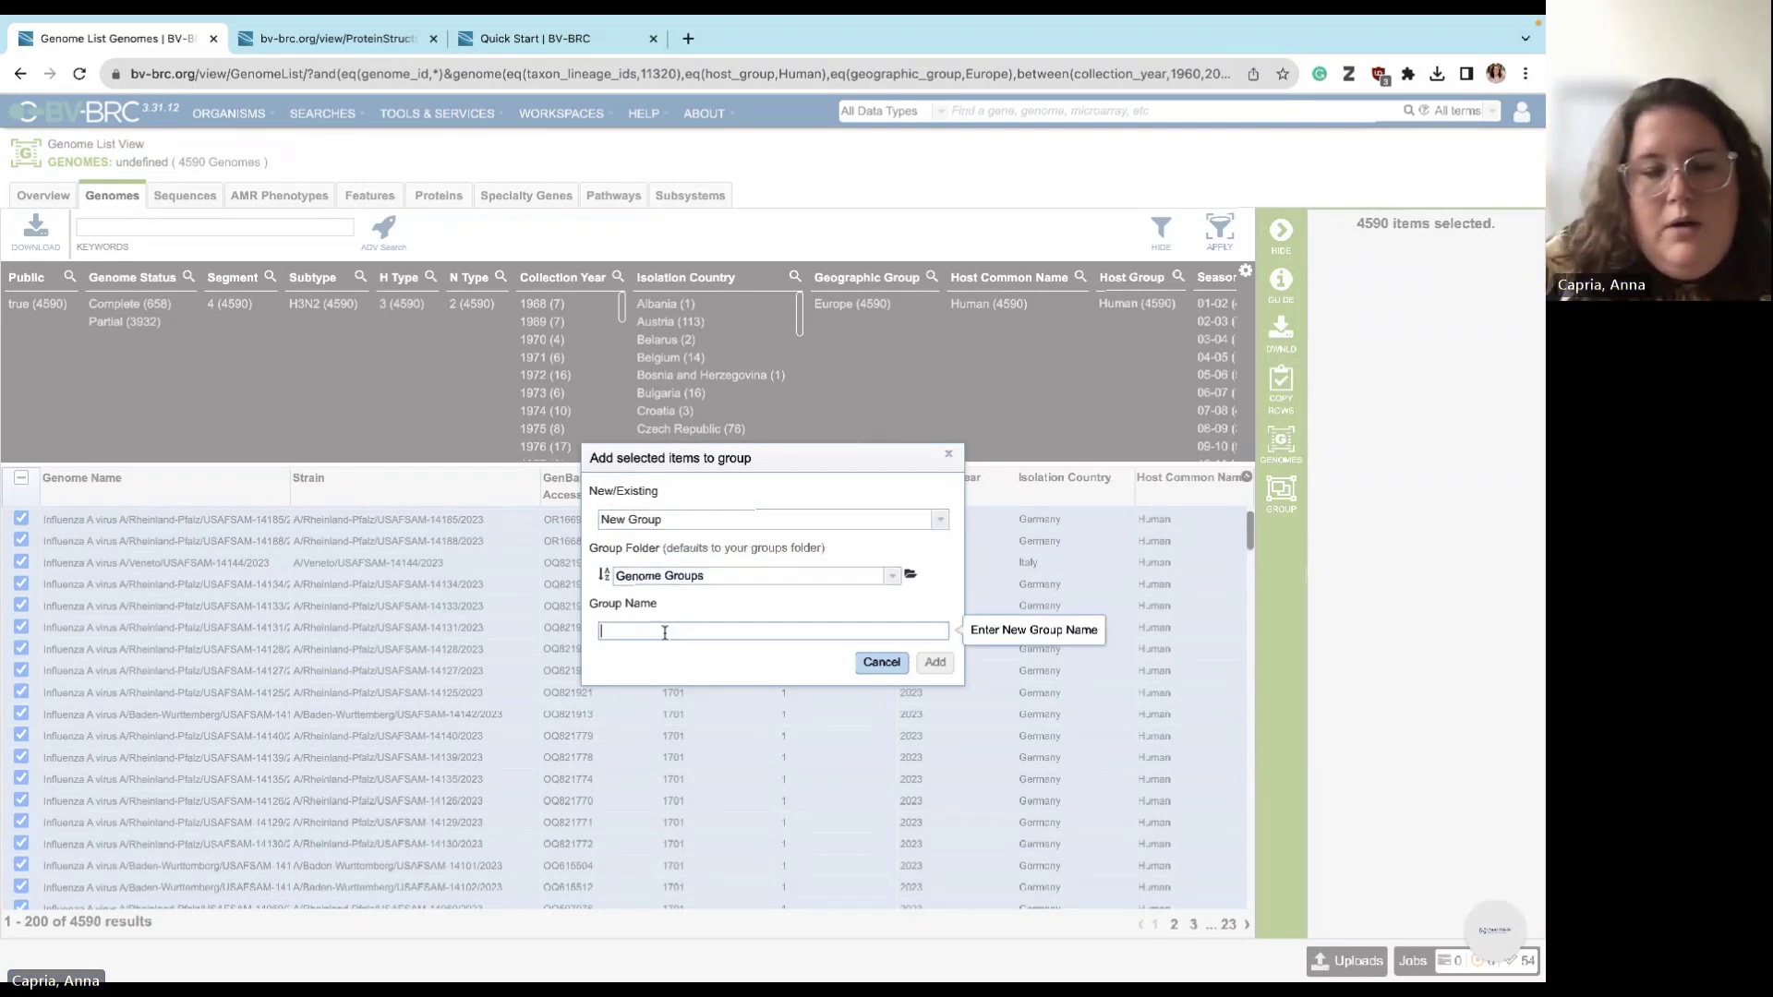
type("influen")
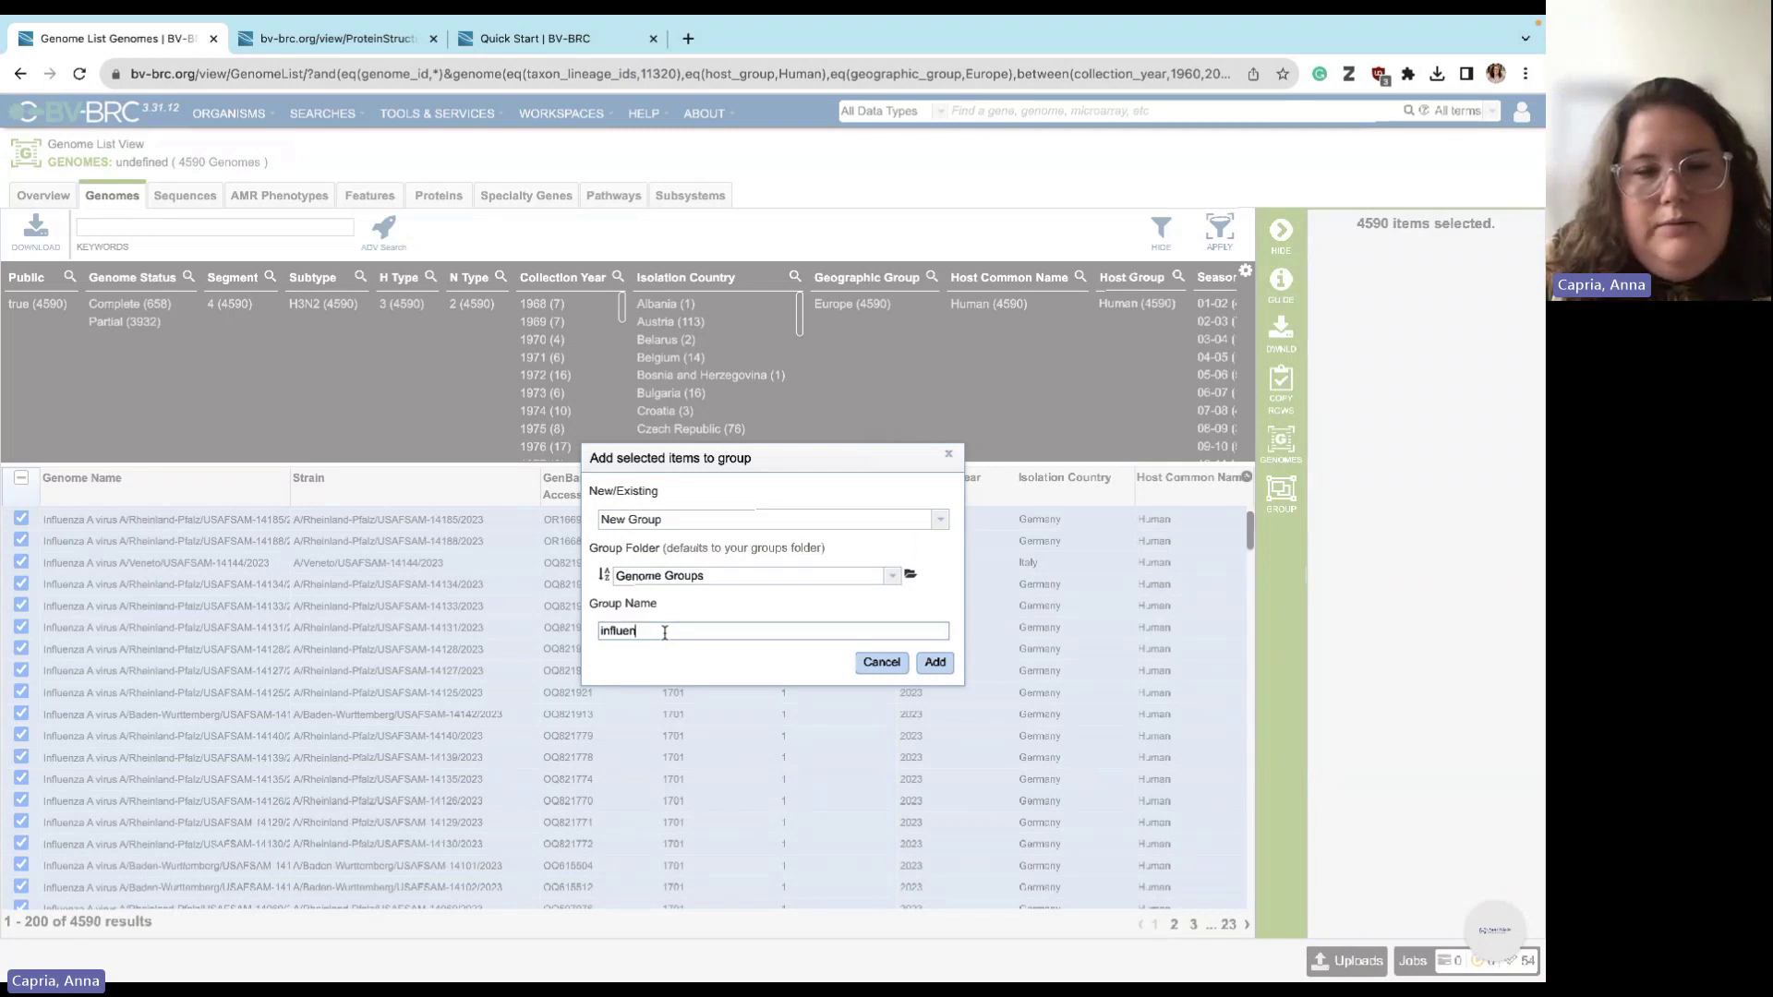
type("za_a_humnan_europ")
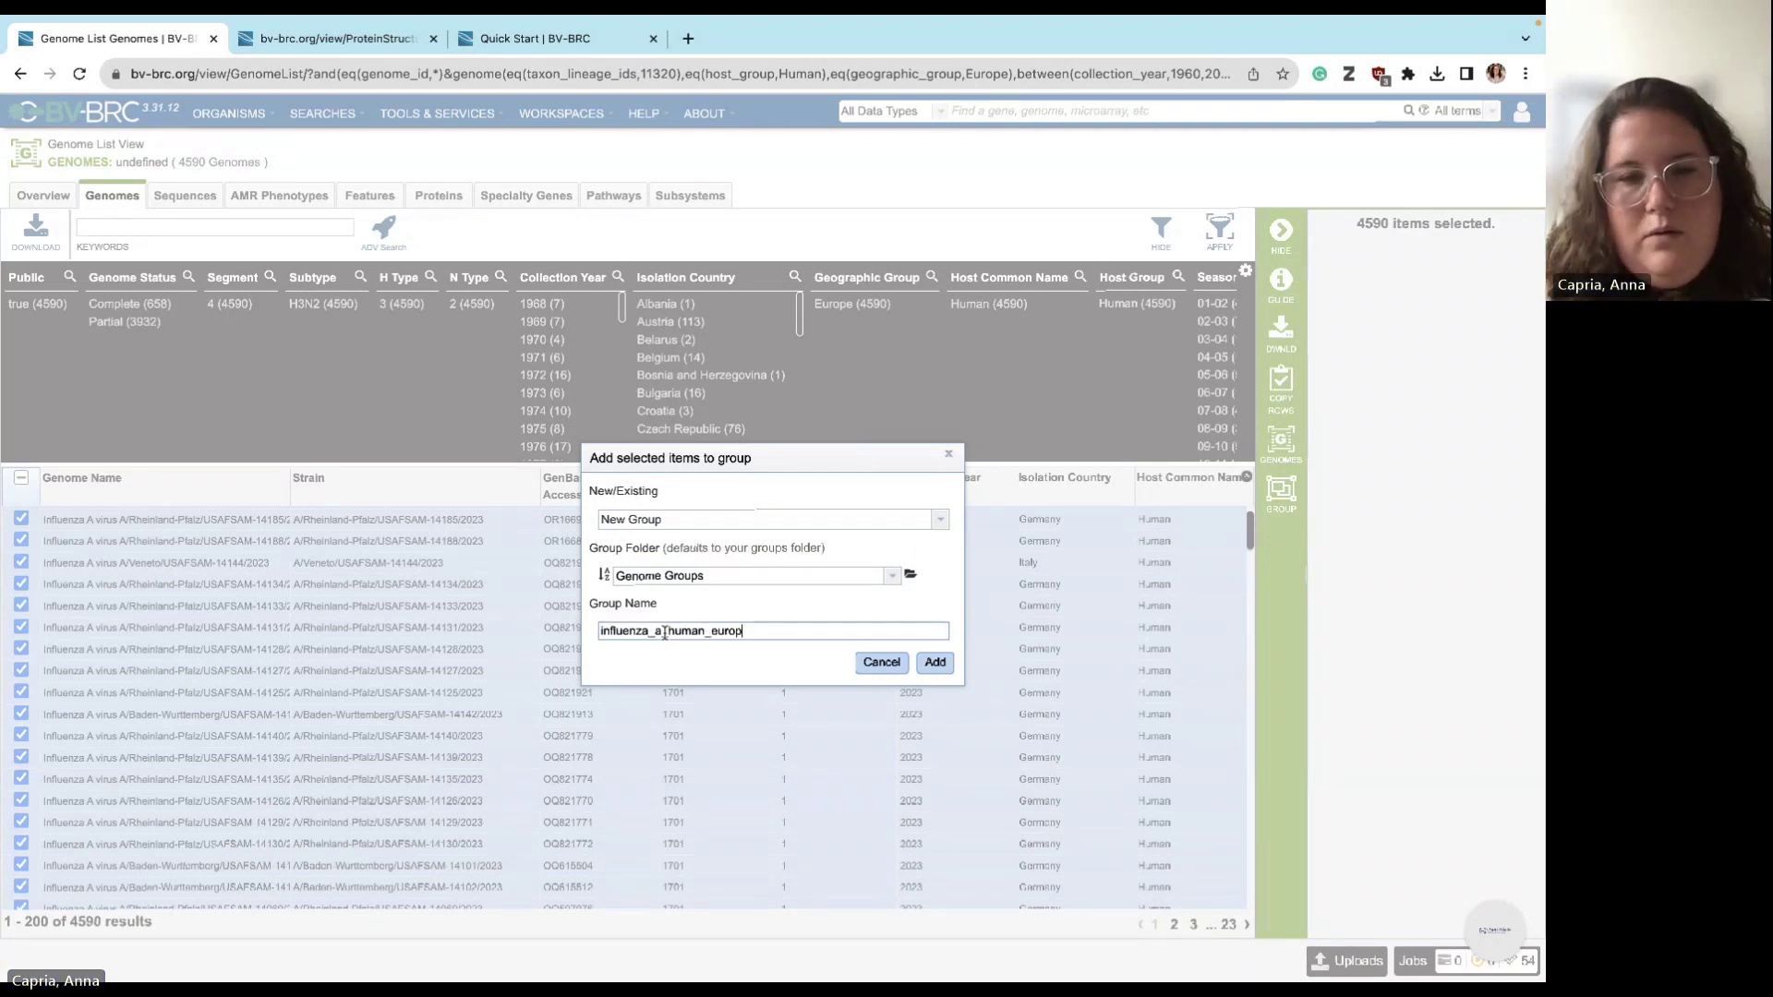
type("e_1960_2023")
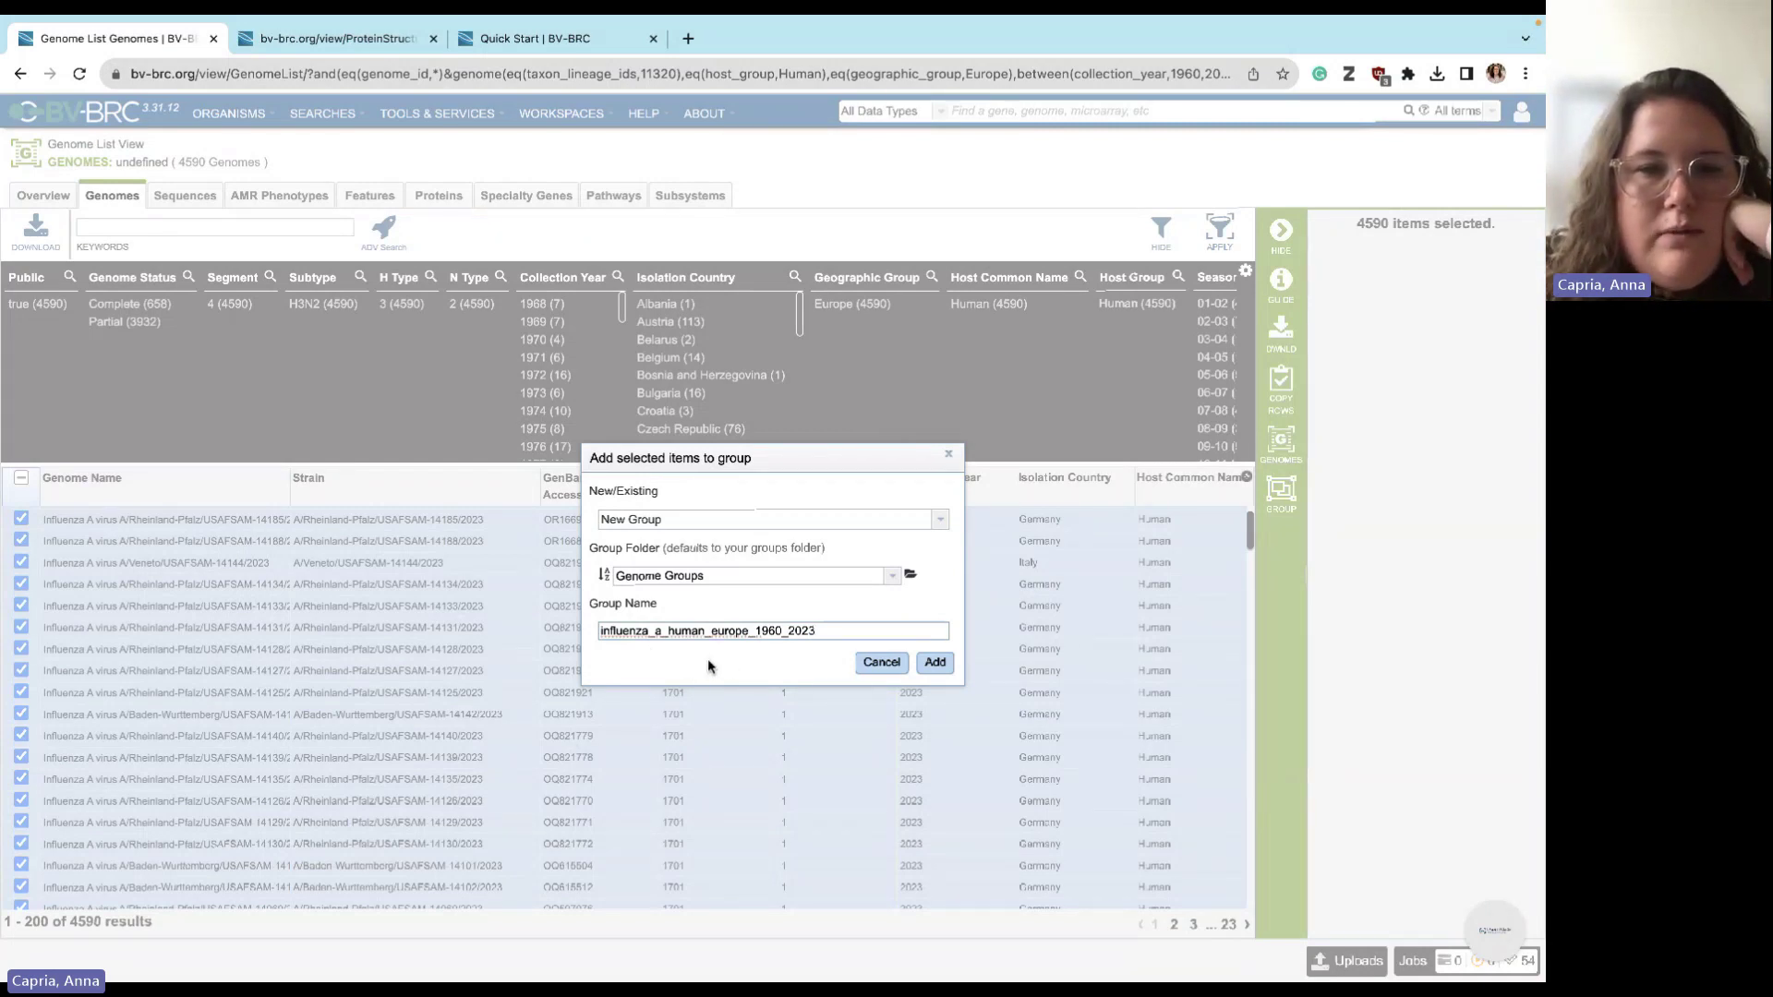
key("Return")
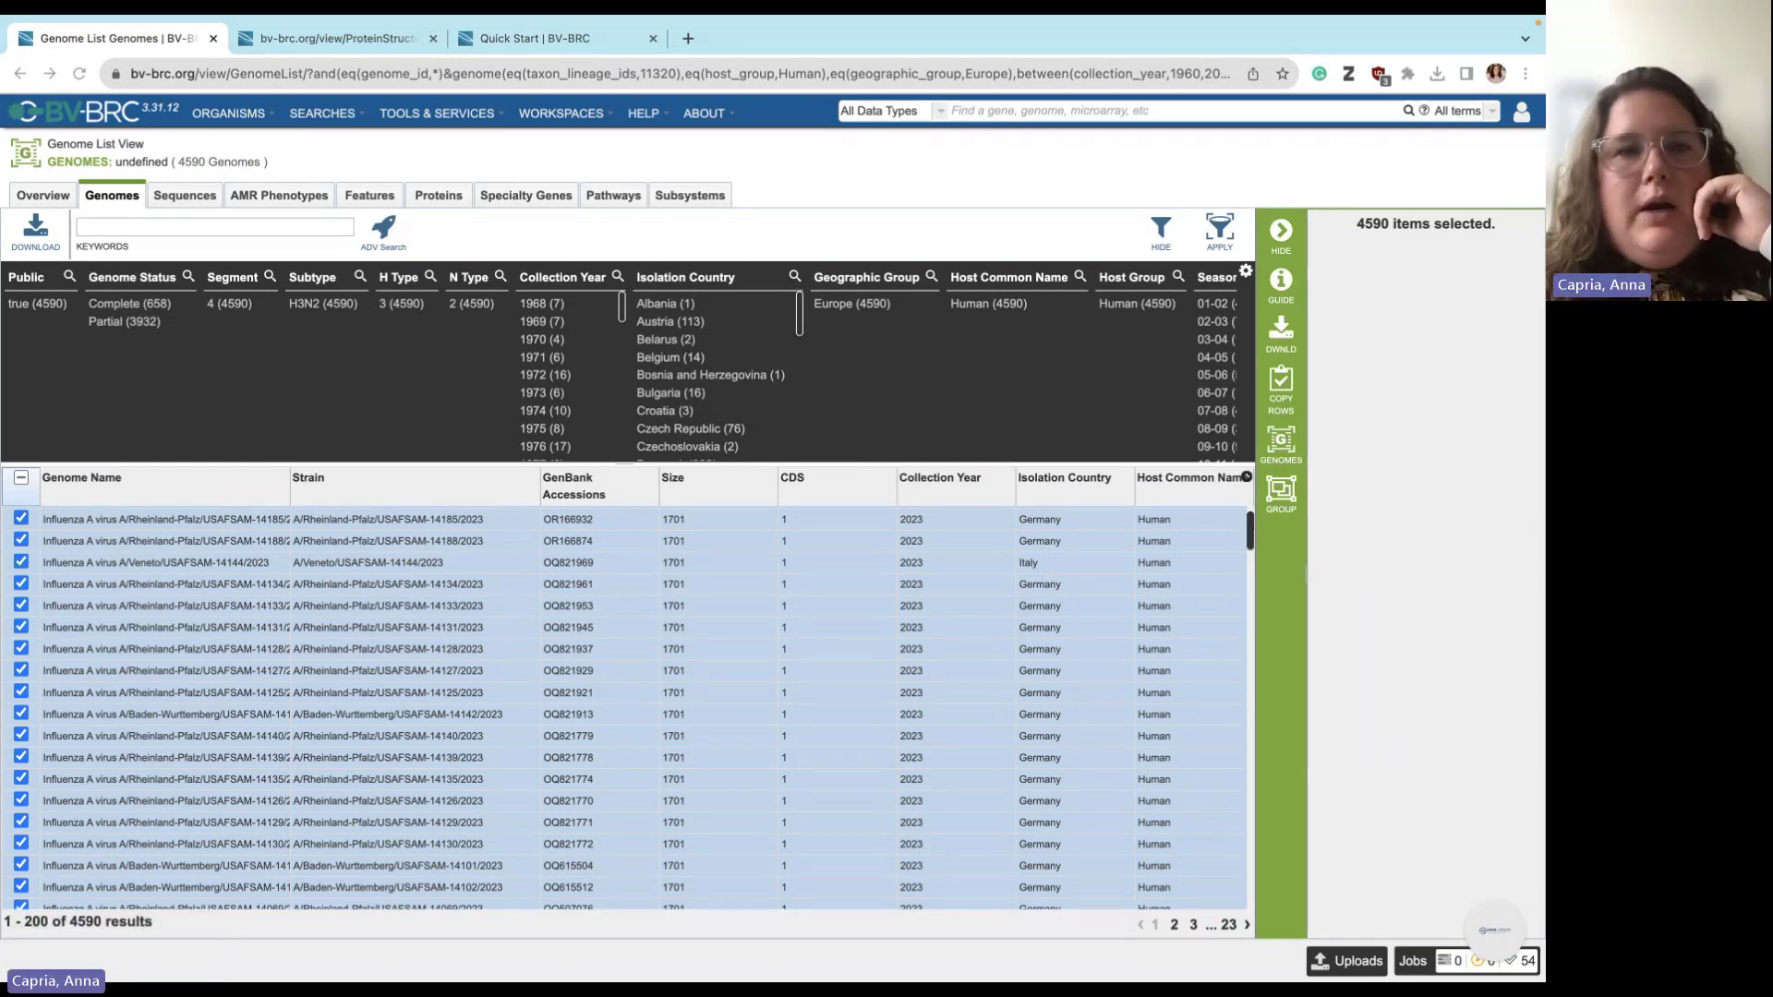
- Open the Mastadenovirus genome list from the Adenoviridae taxonomy and bring up its advanced search
left_click(333, 114)
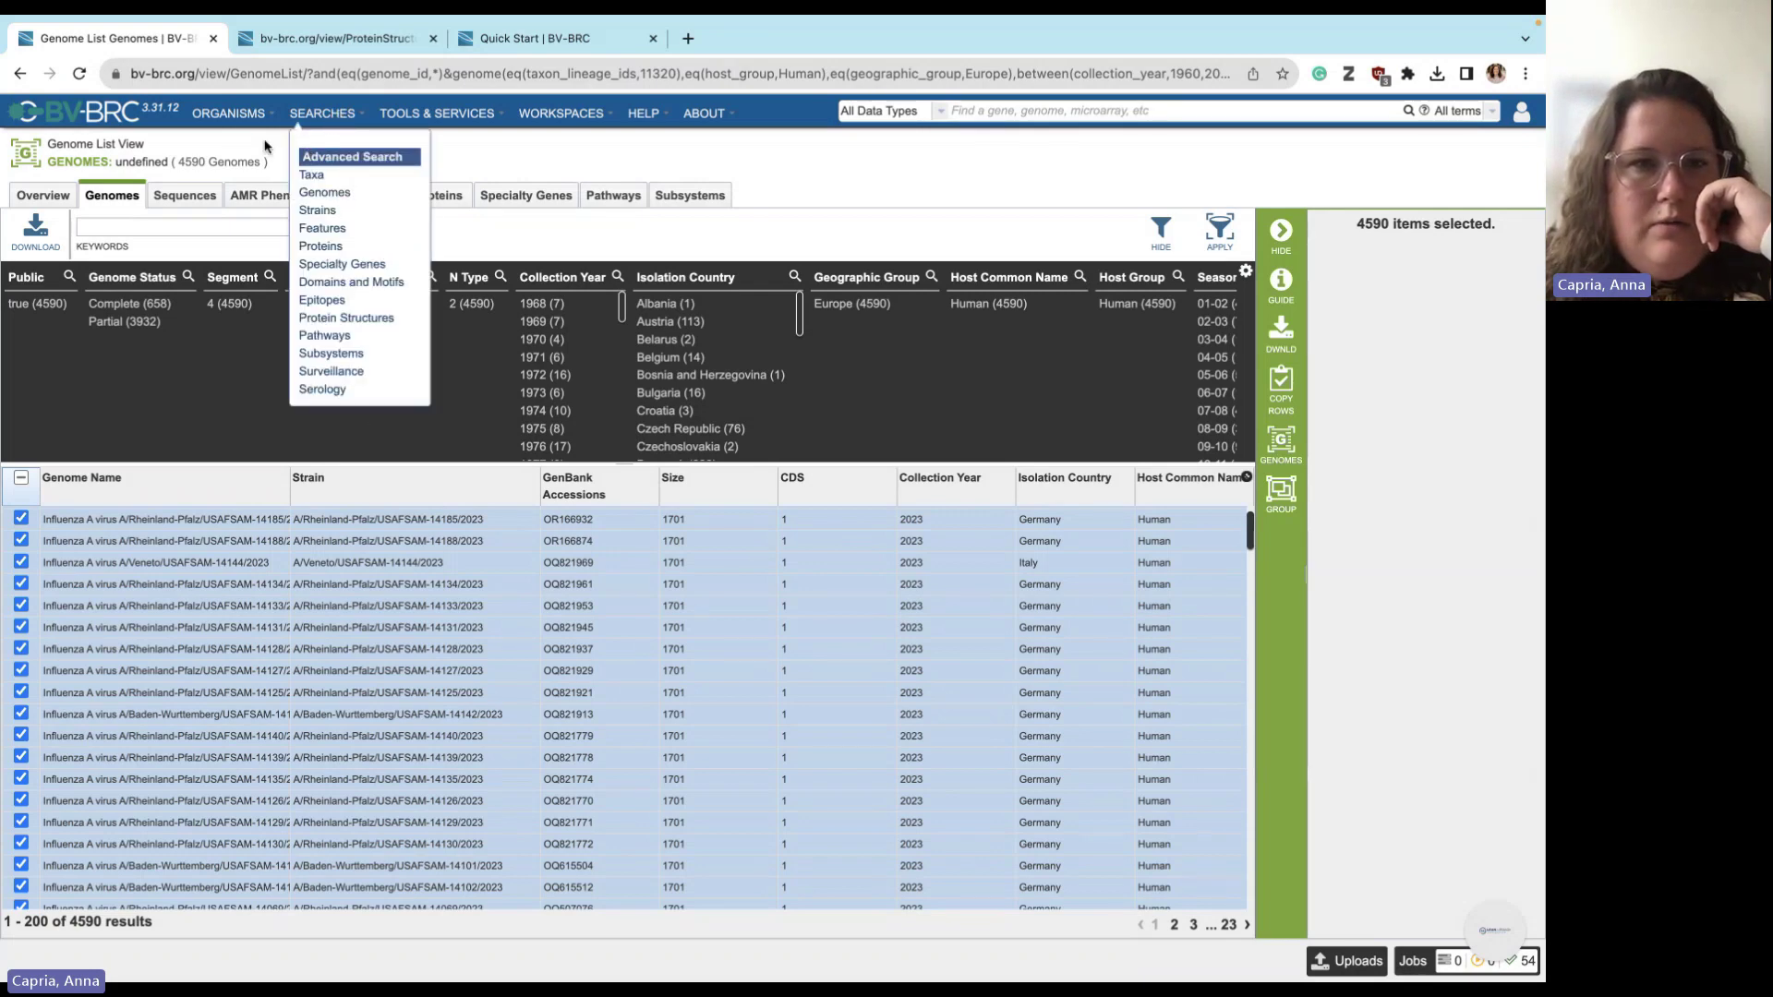
left_click(231, 113)
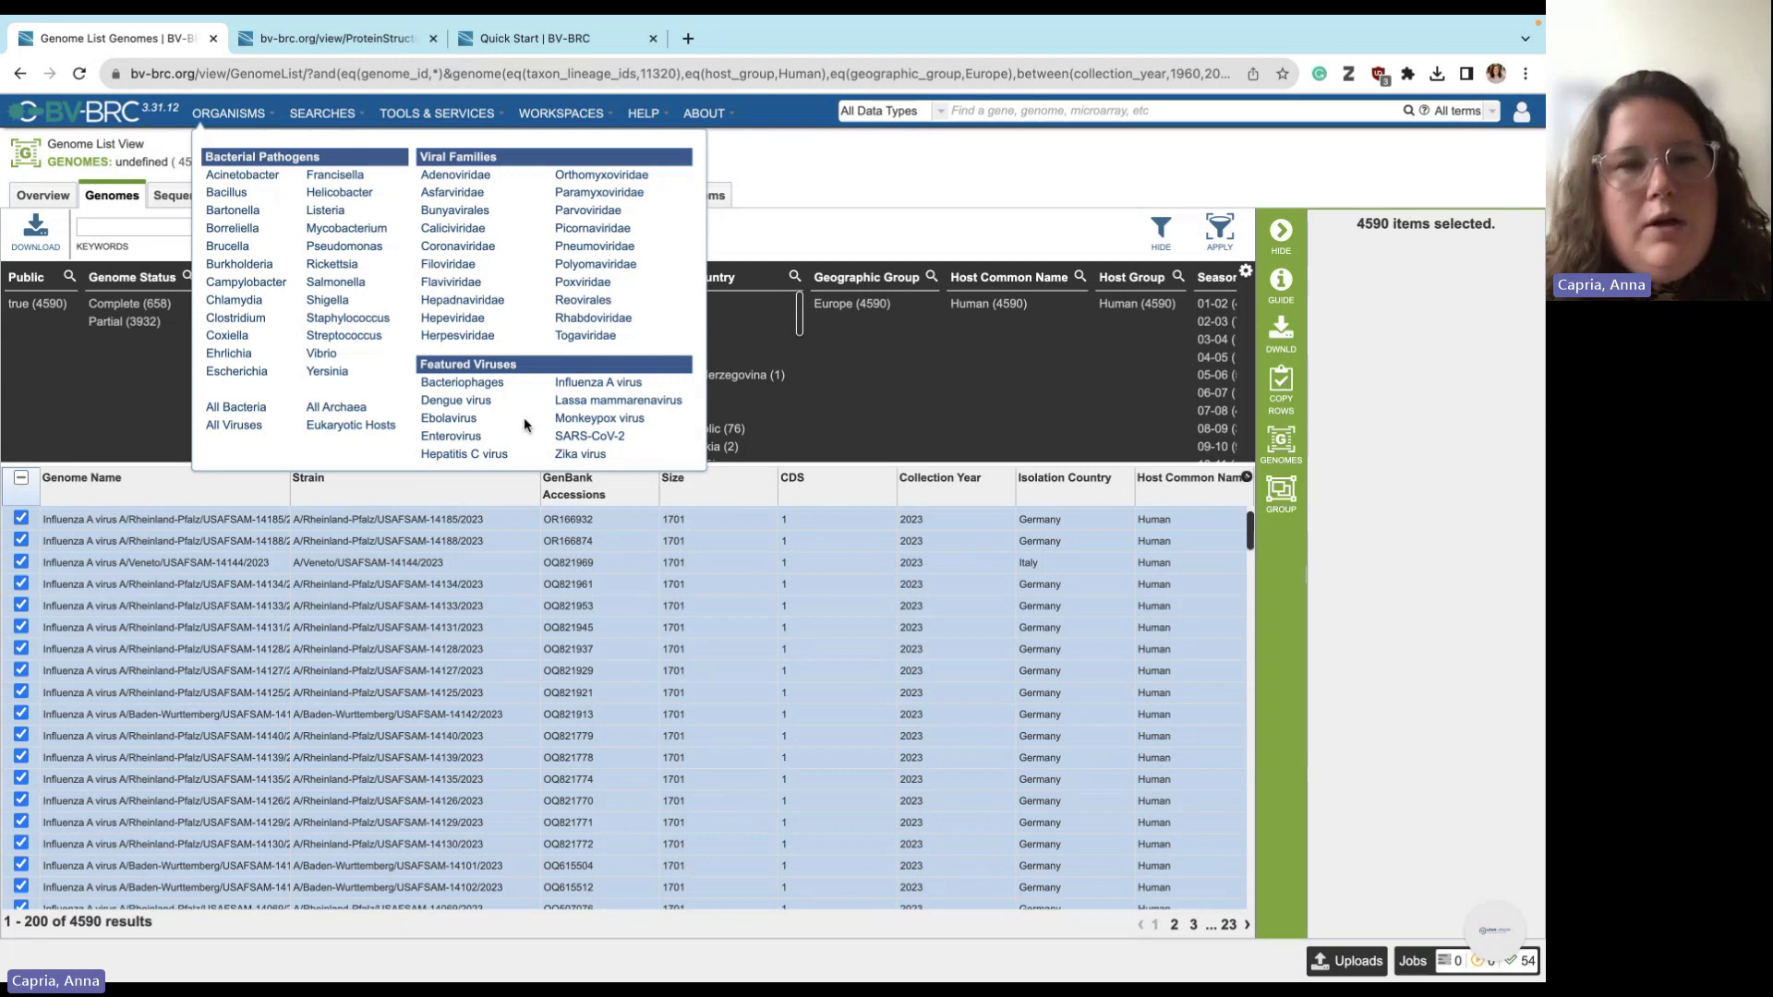
left_click(489, 175)
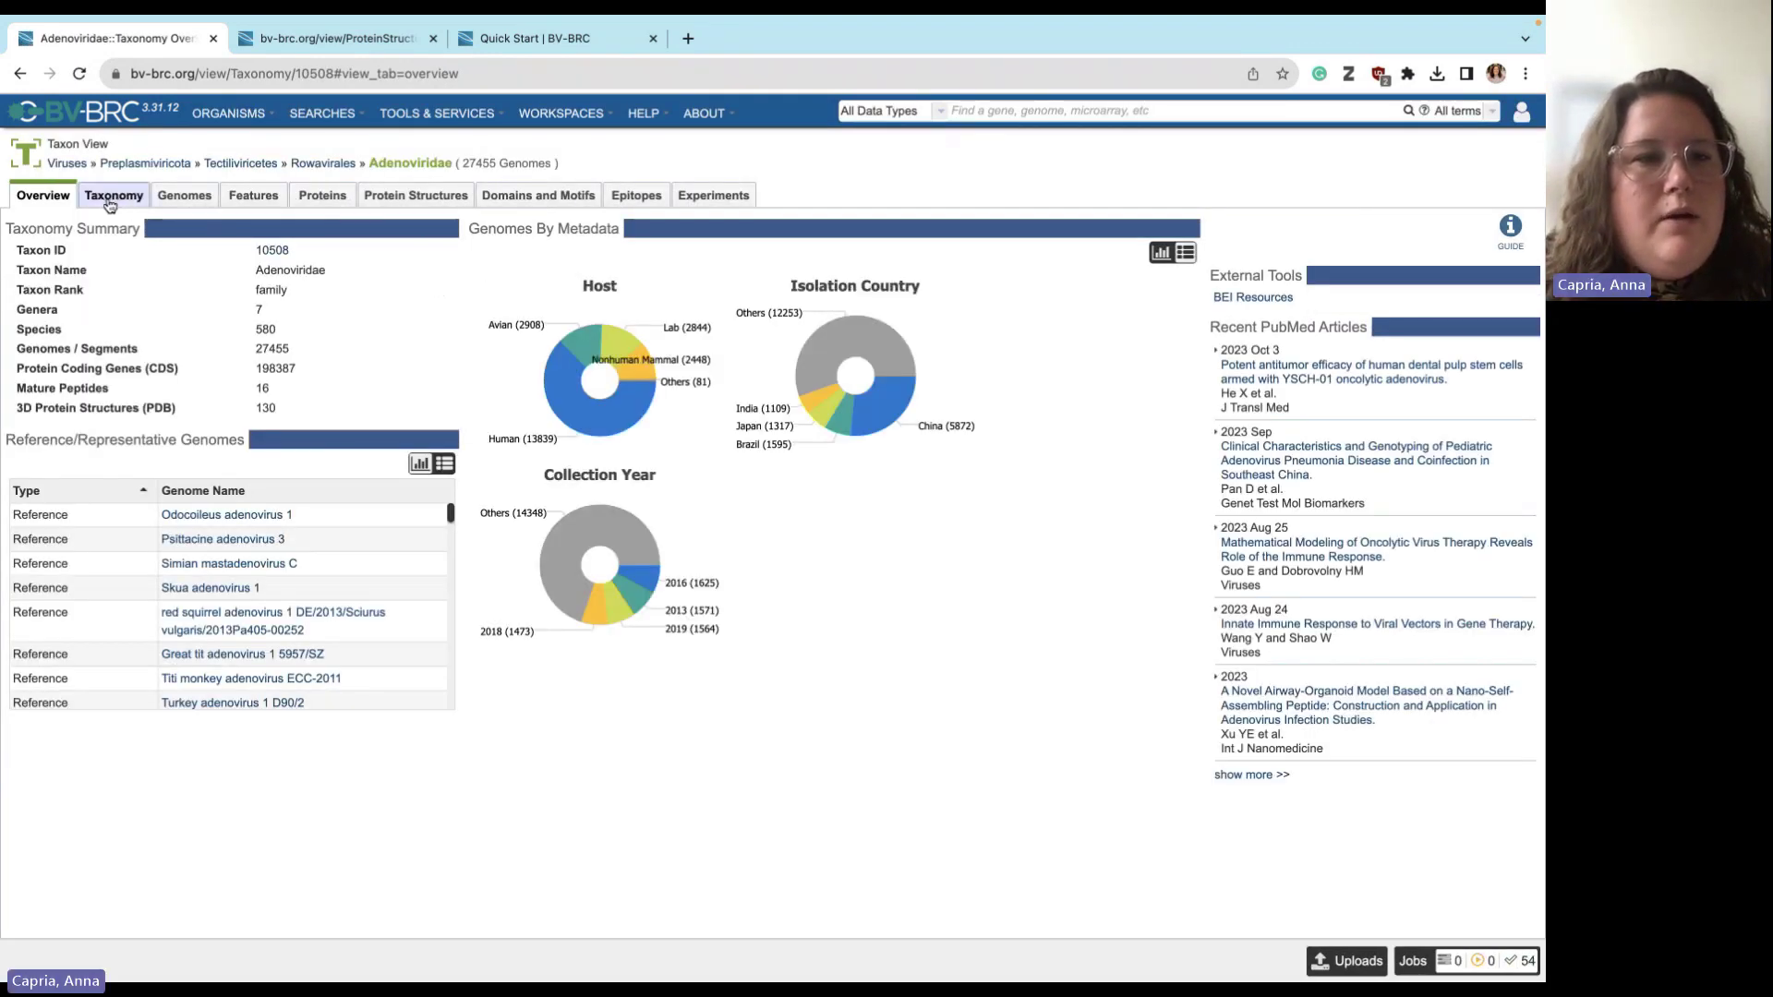
left_click(112, 203)
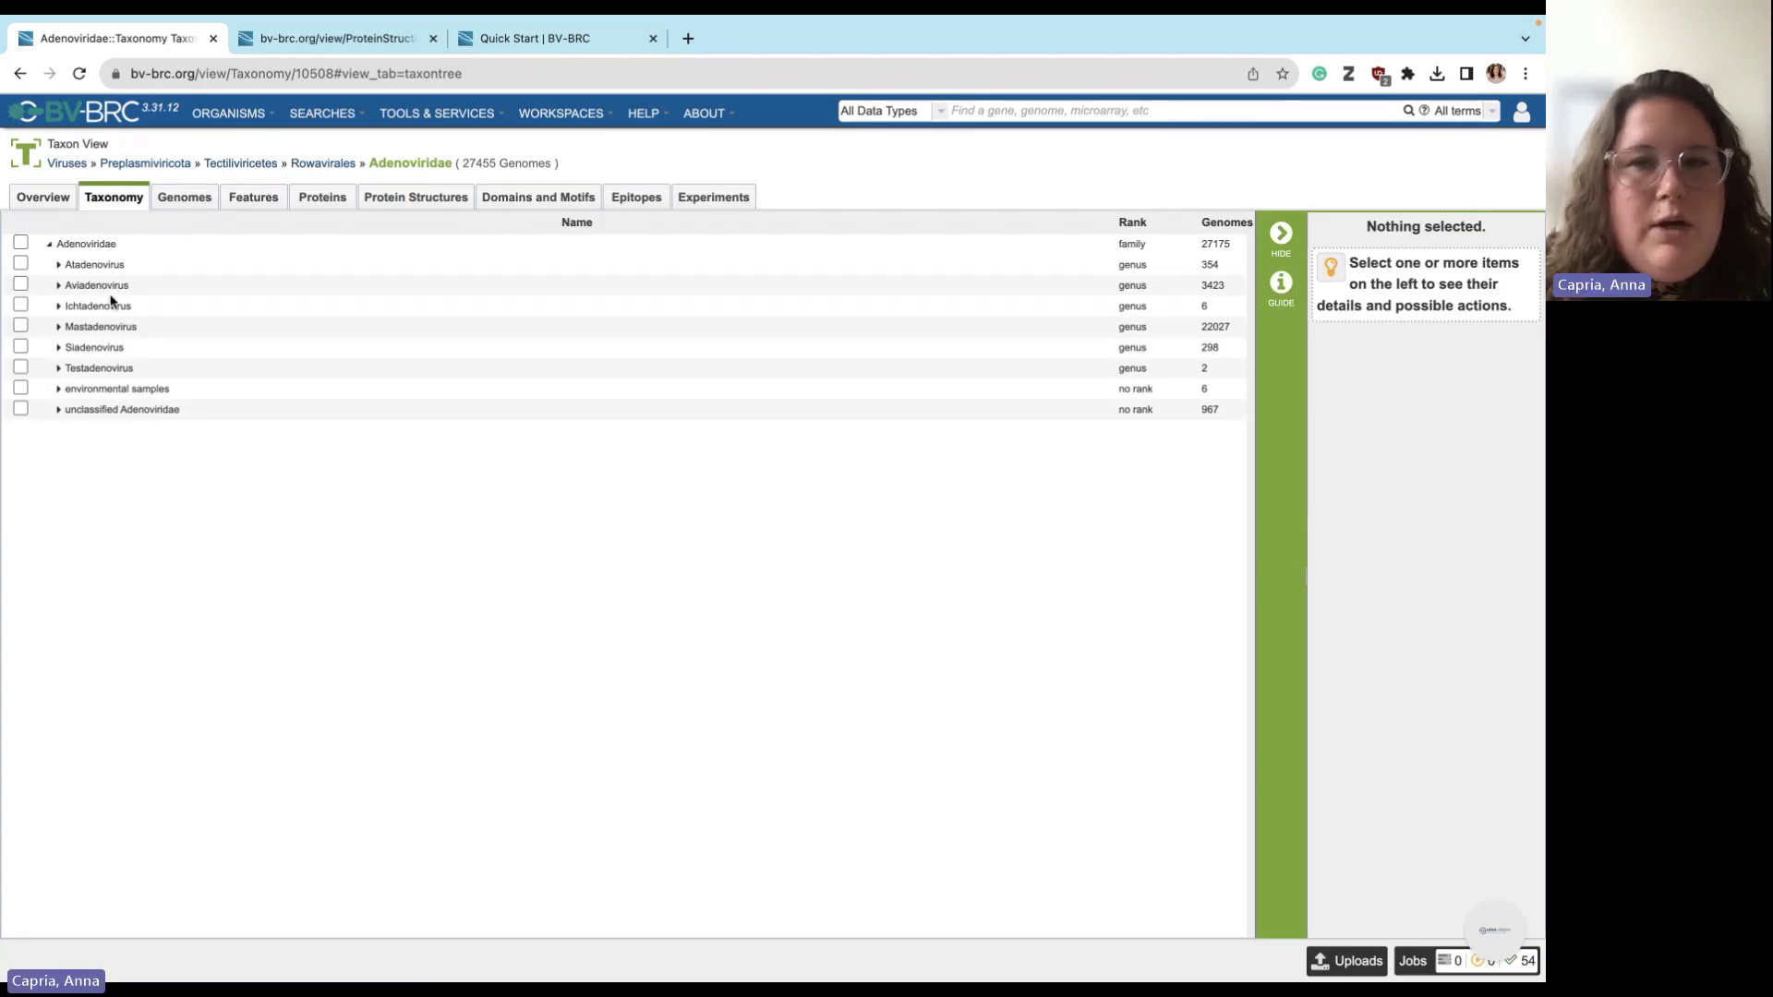
left_click(103, 329)
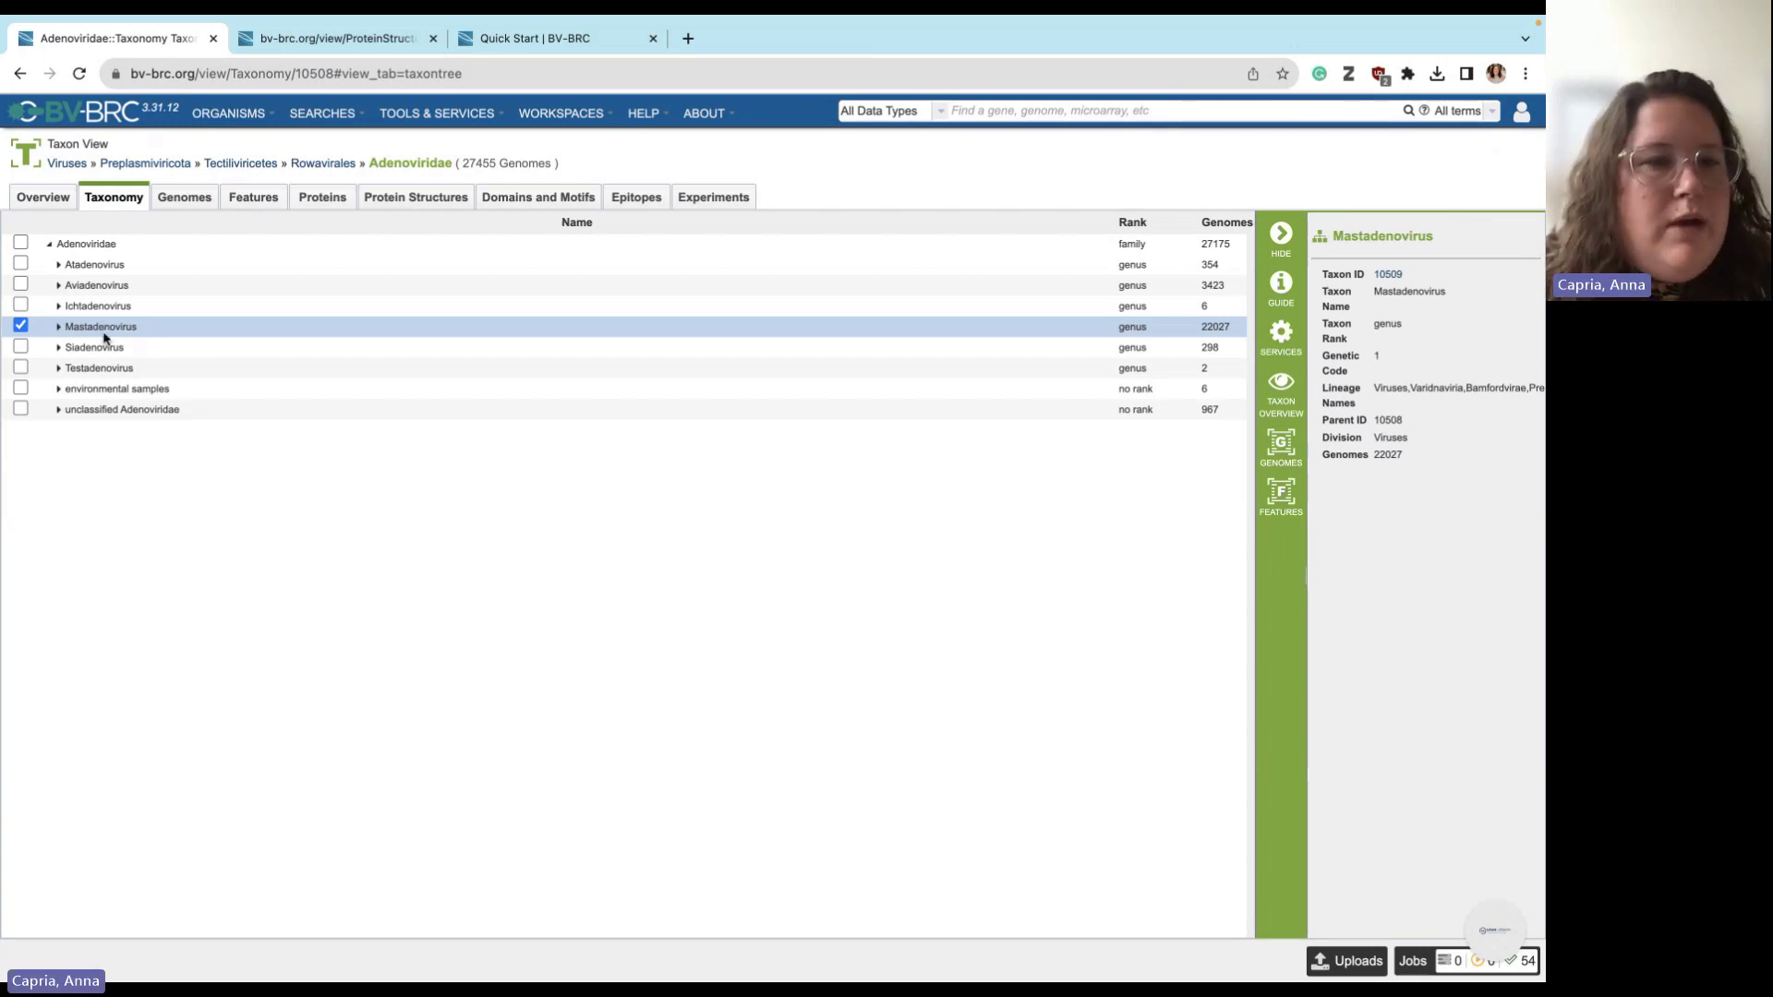
left_click(1280, 451)
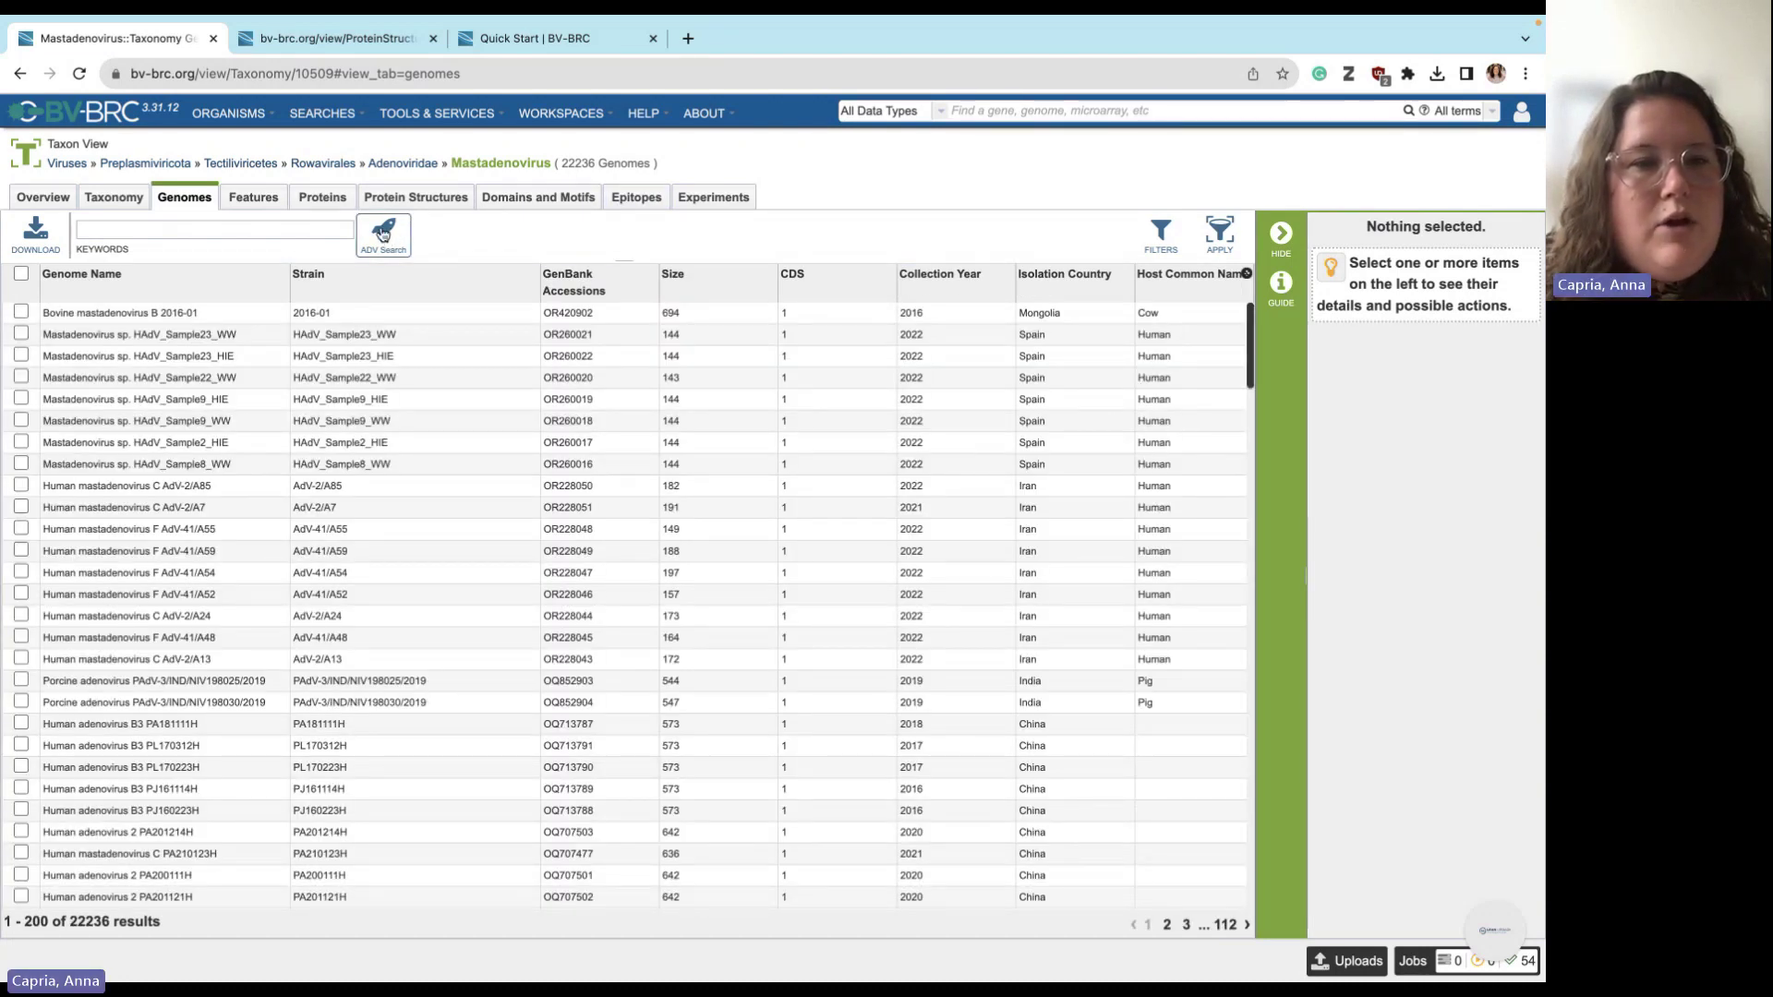
left_click(383, 234)
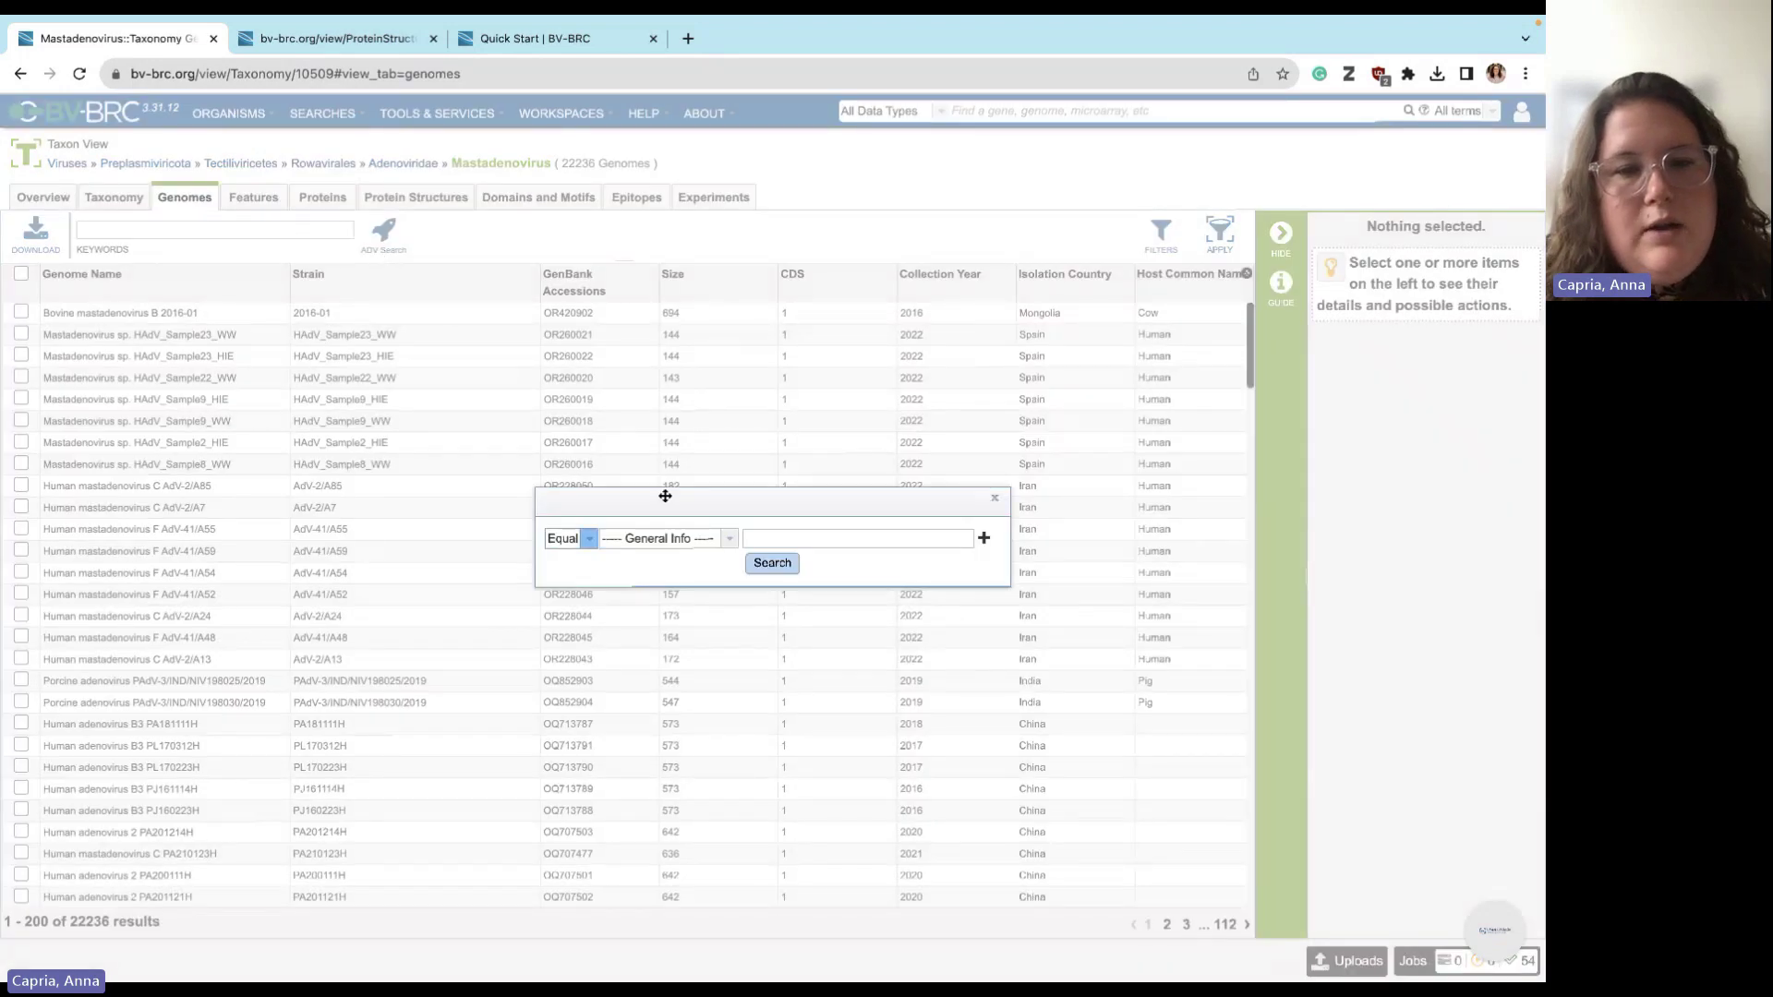
left_click(664, 541)
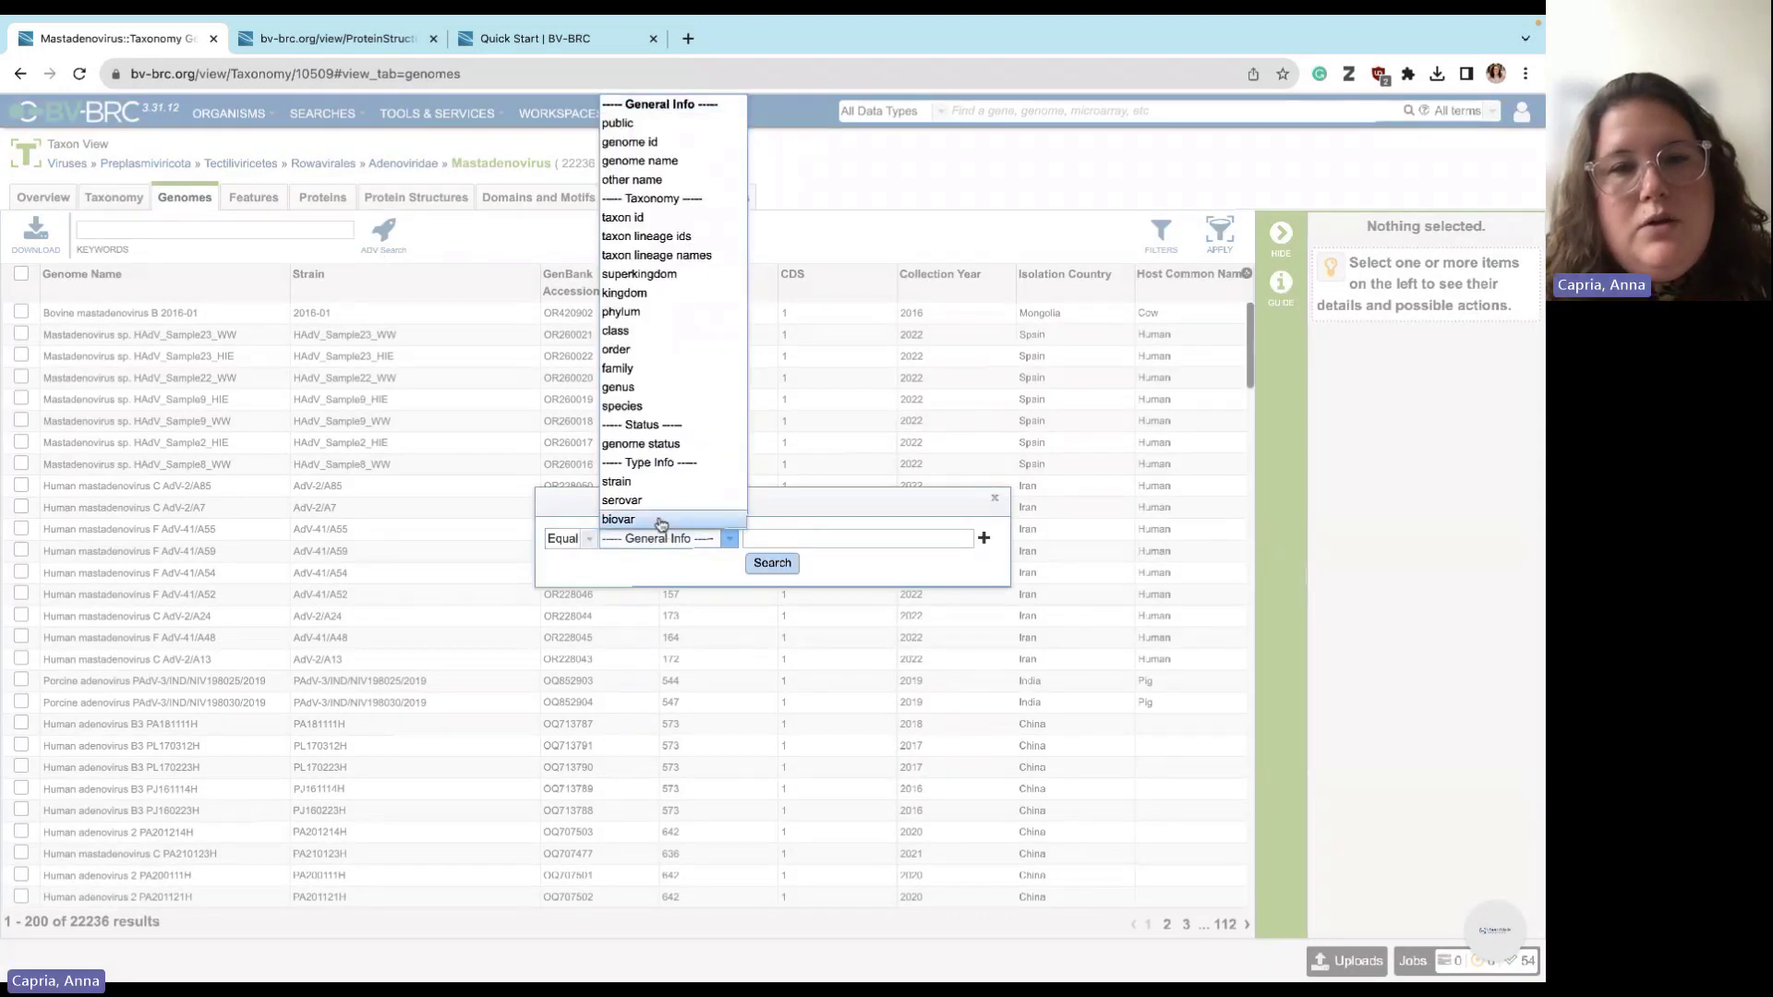
scroll(651, 442, "down", 3)
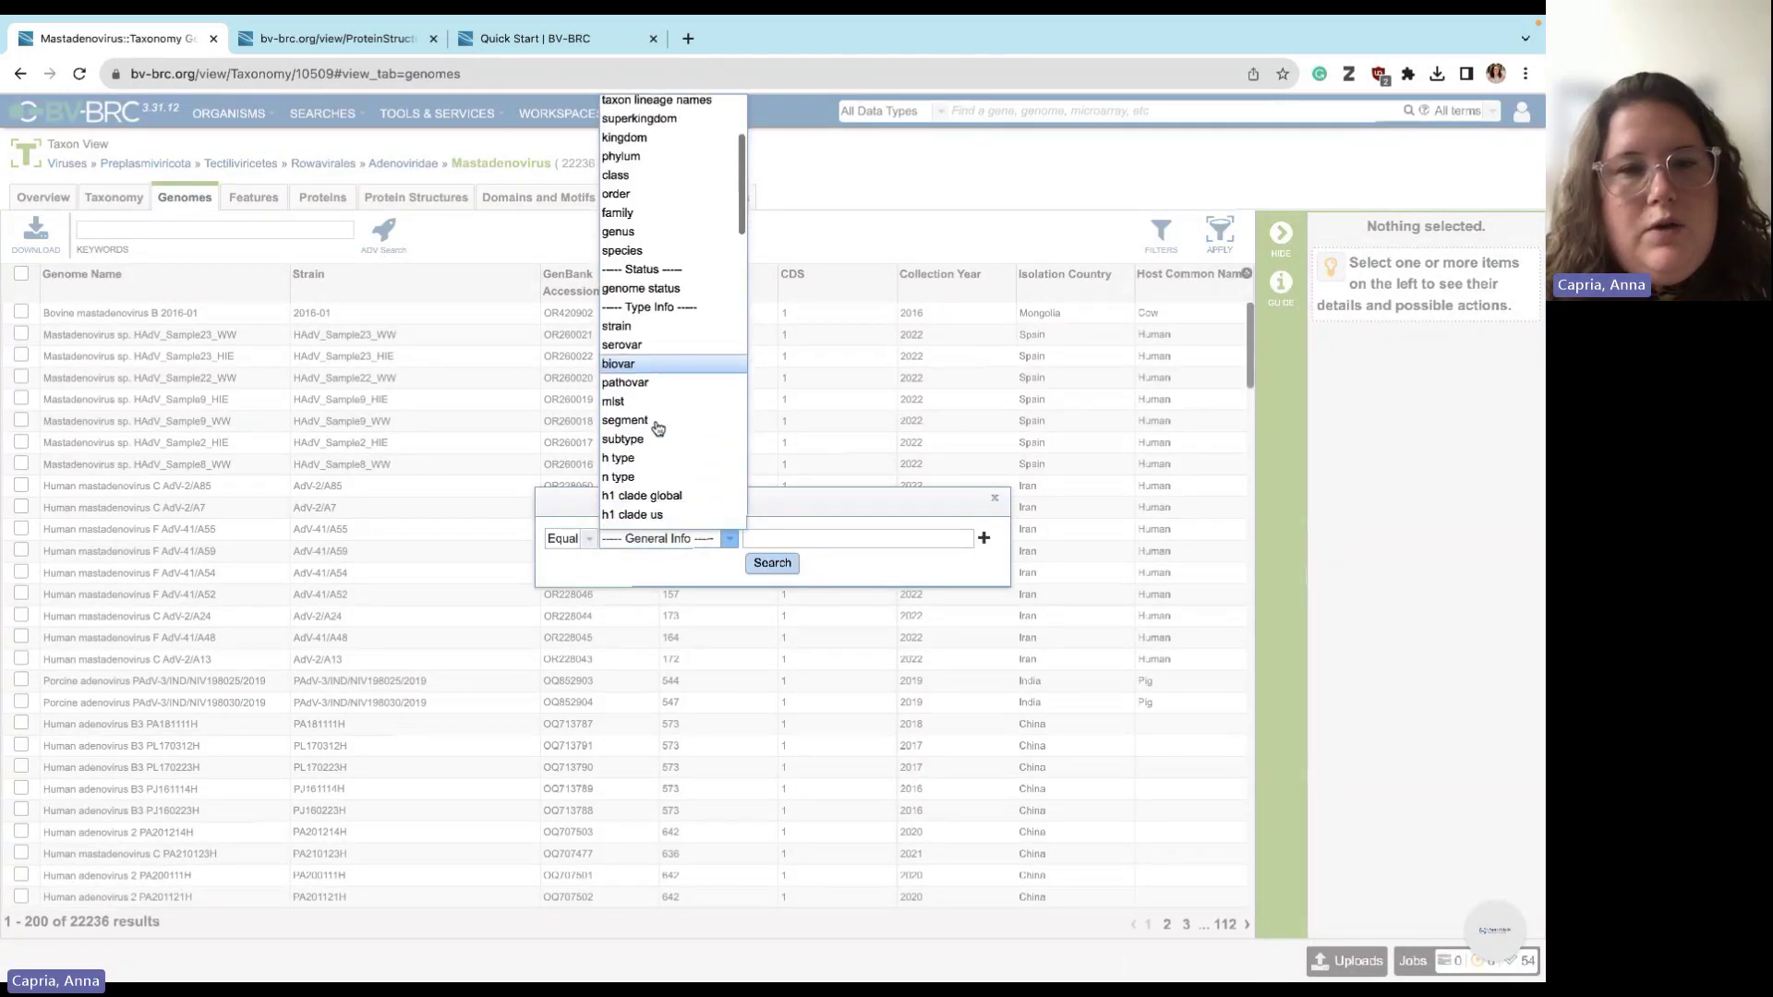
scroll(651, 453, "down", 7)
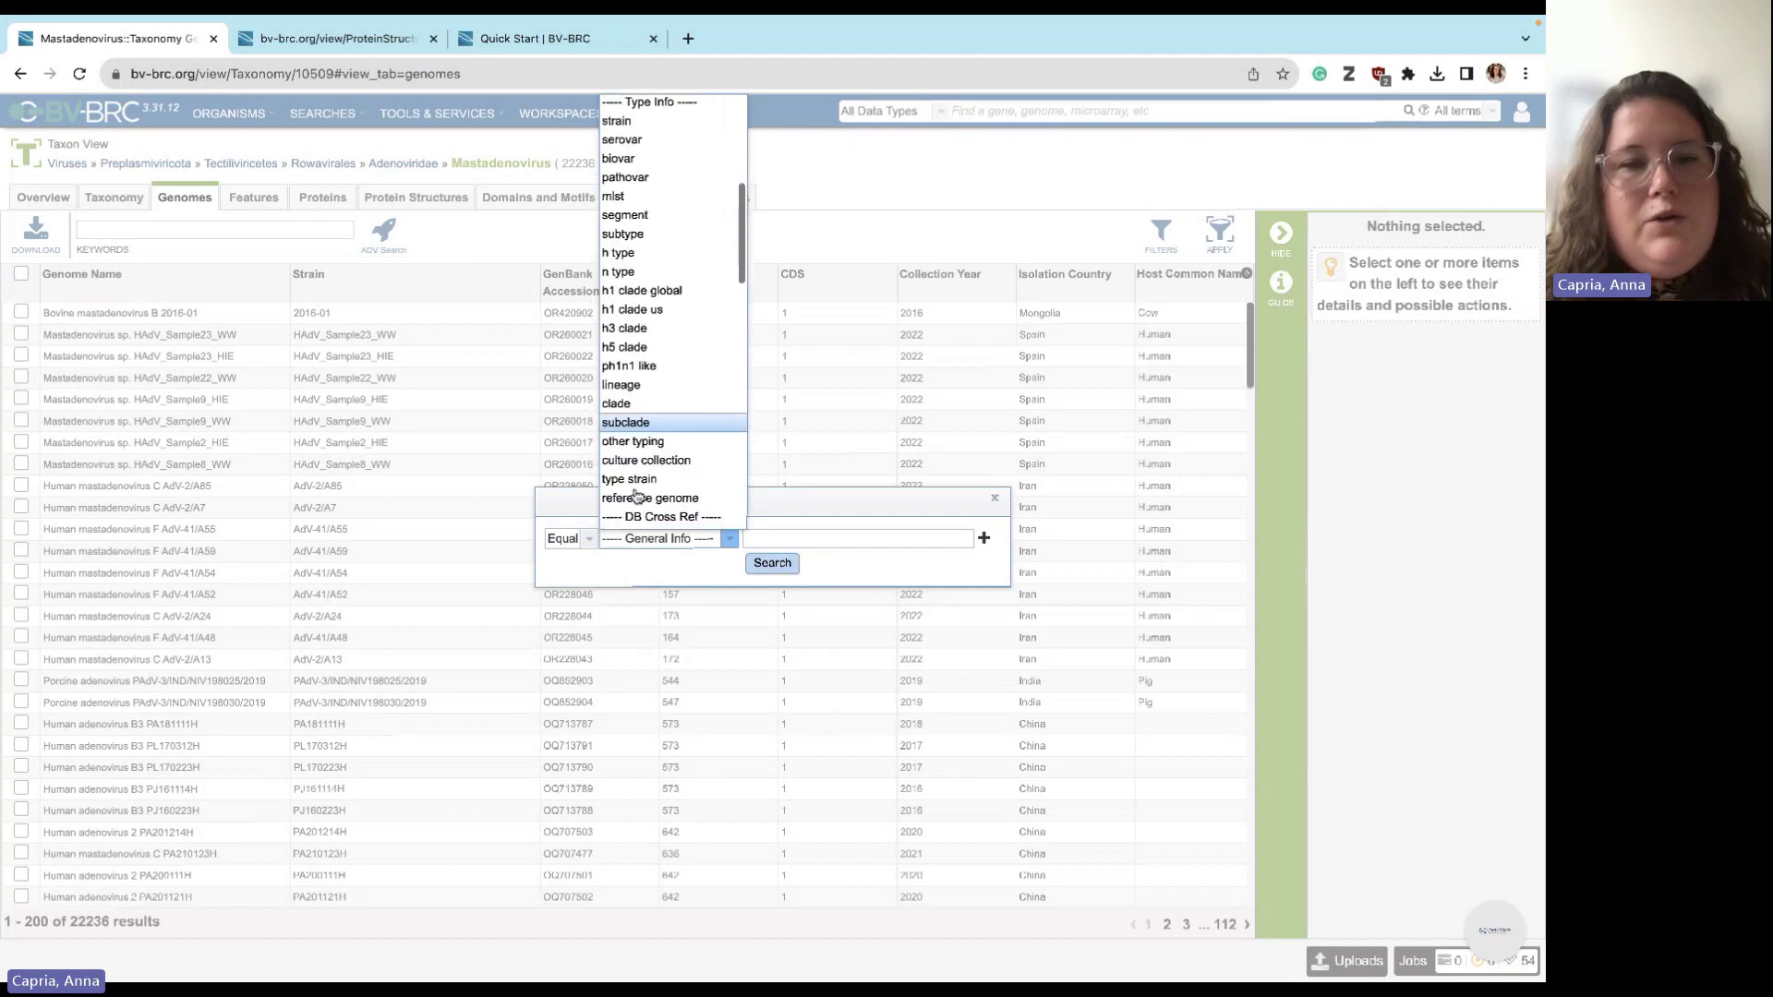
scroll(642, 483, "down", 3)
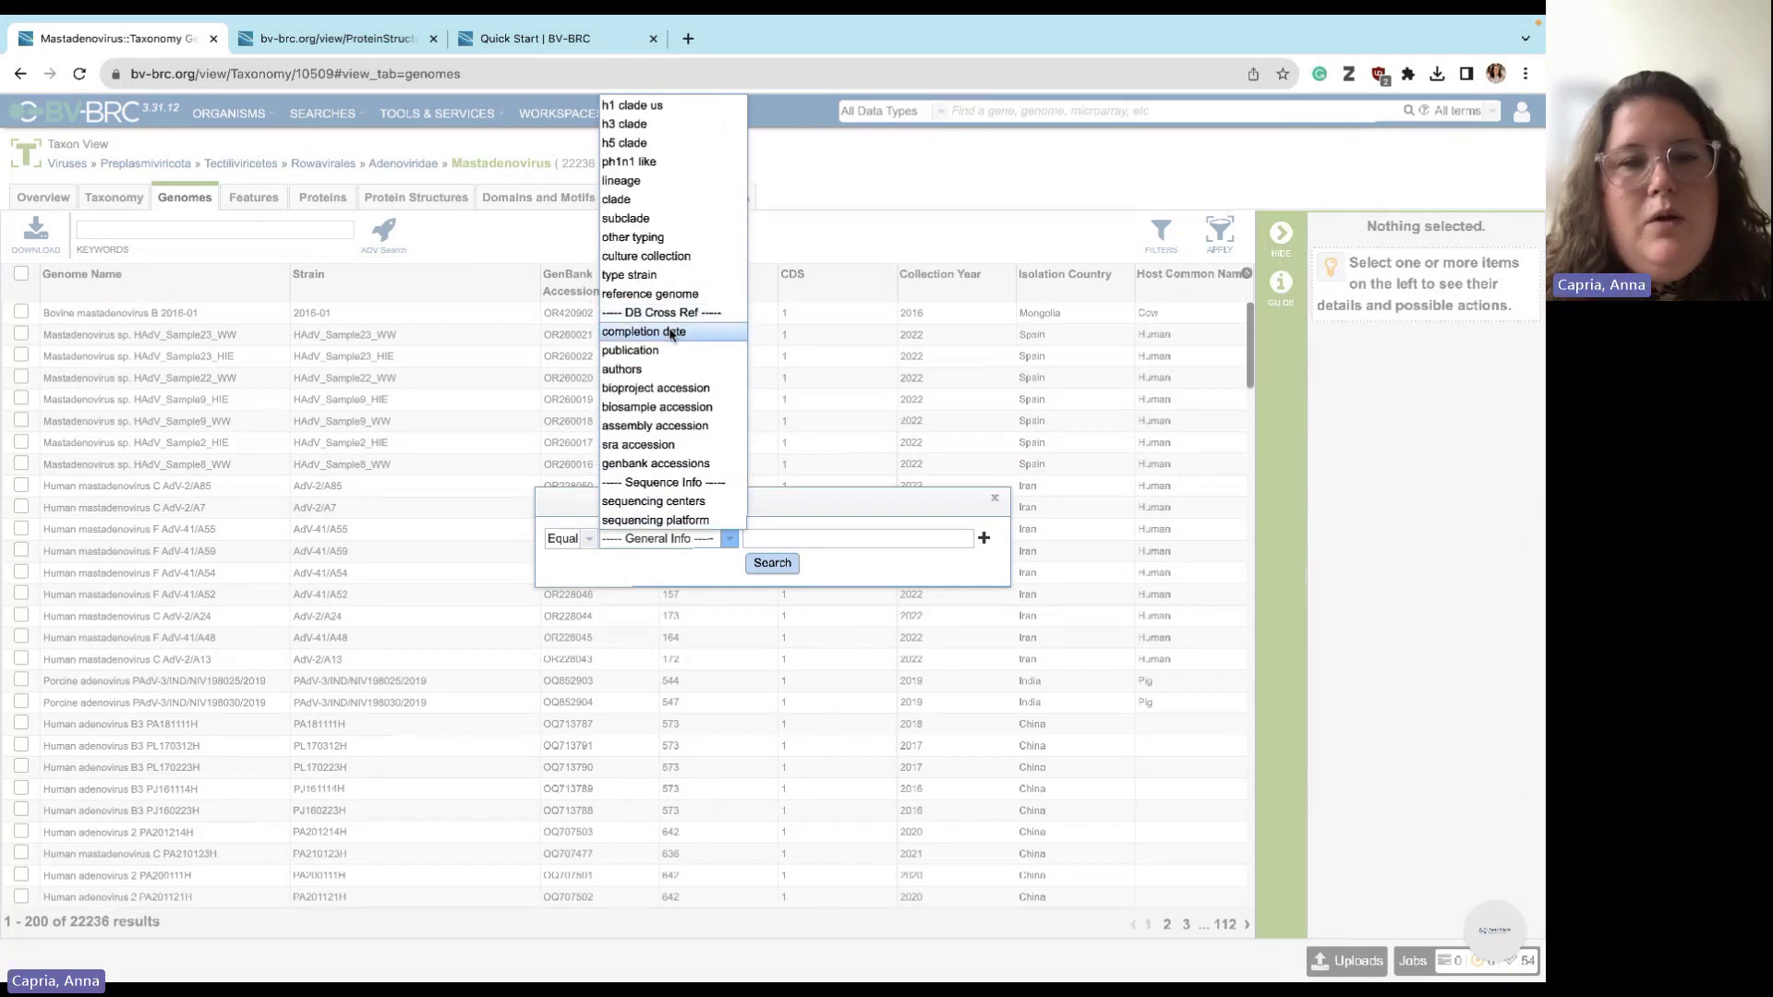
left_click(669, 334)
left_click(775, 536)
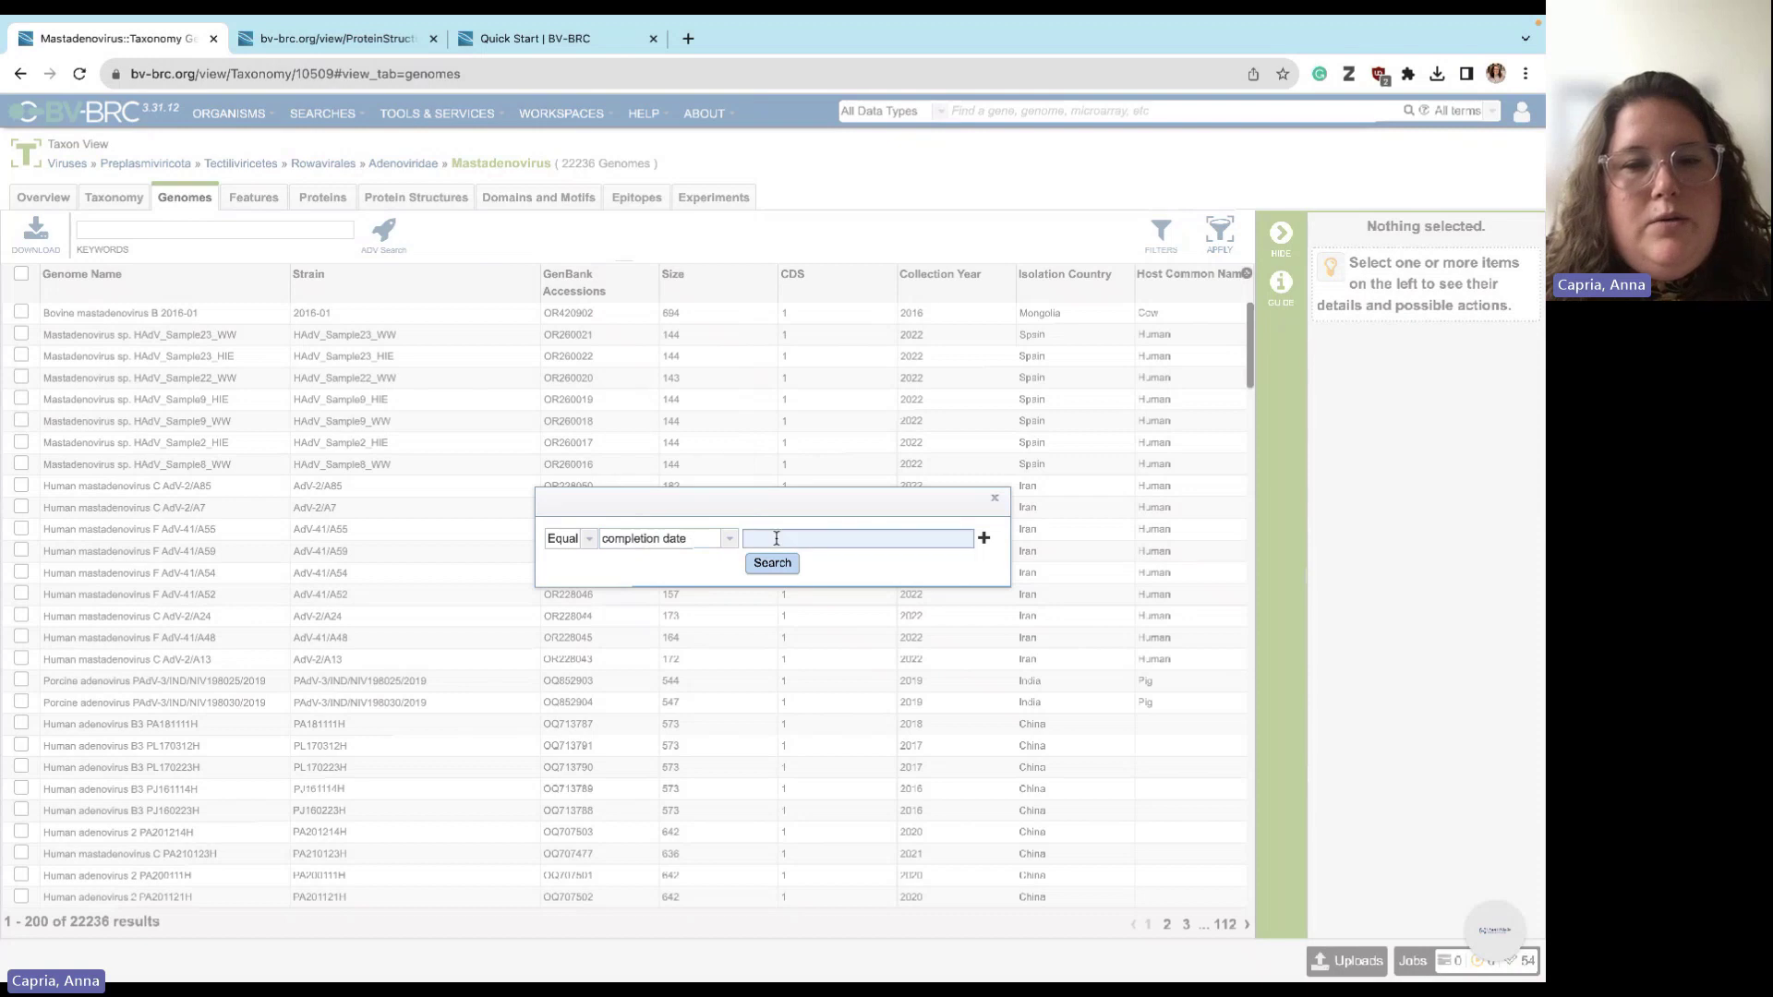
type("2022")
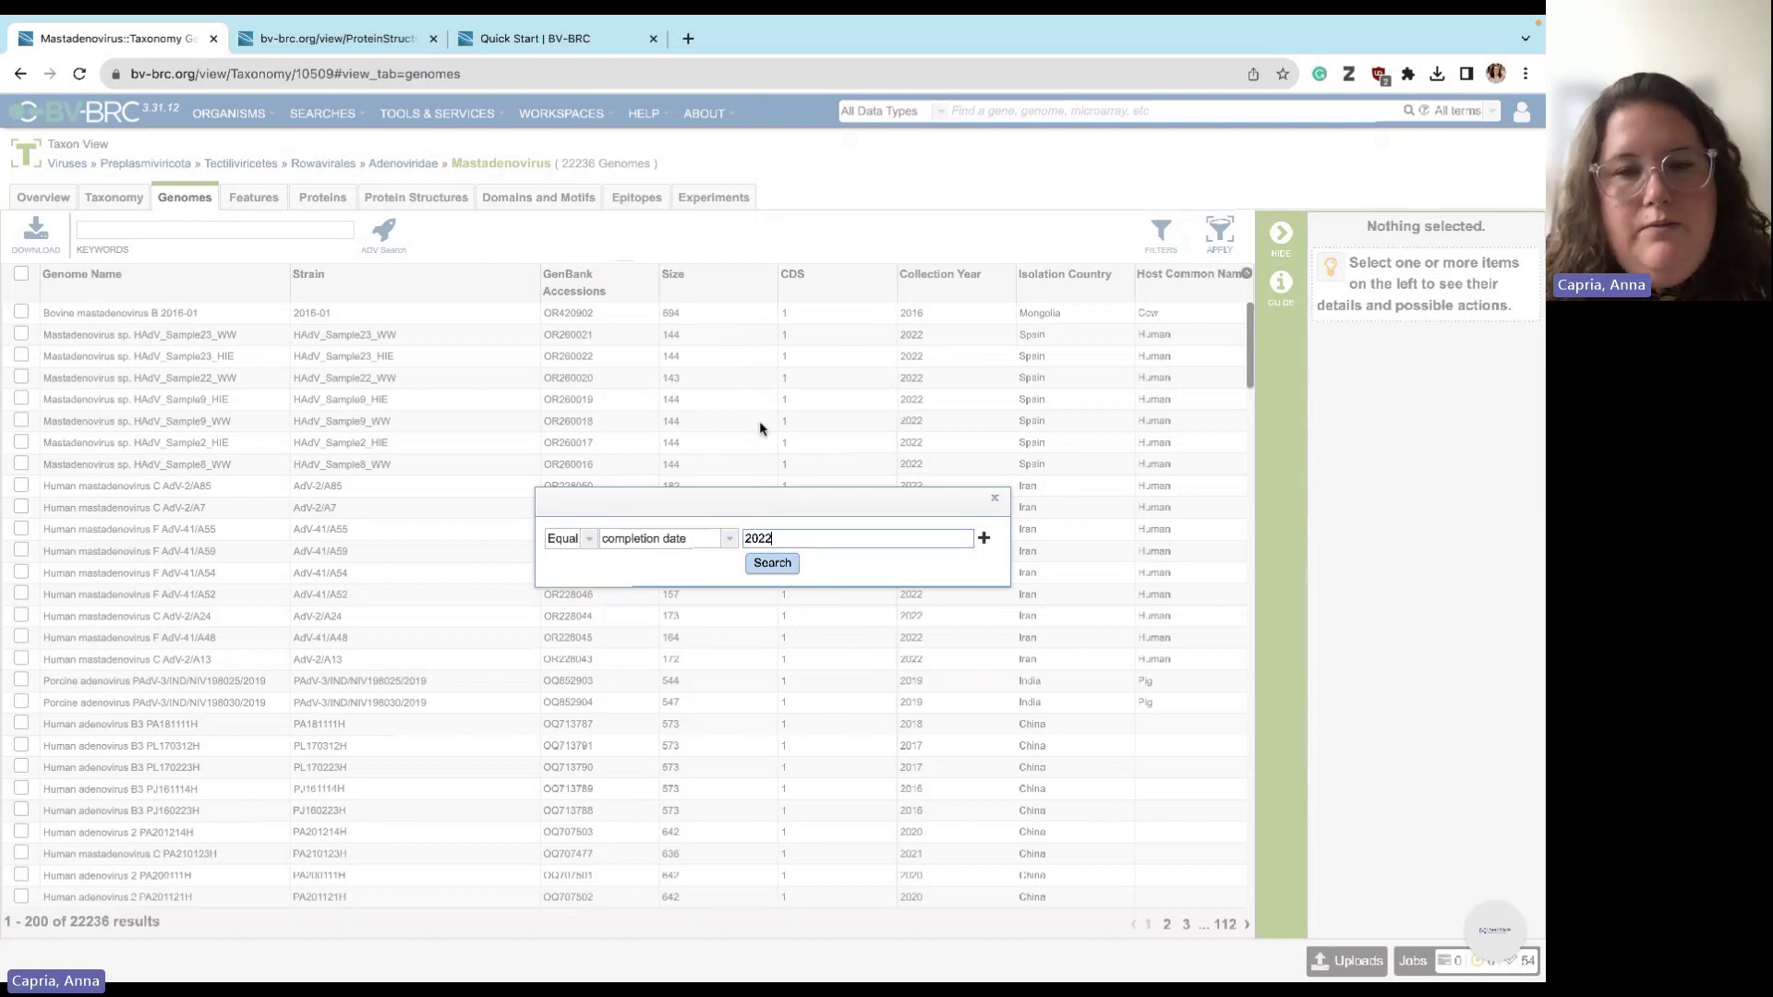
- Run the advanced search on the Mastadenovirus genomes for collection years 2021 to 2022
left_click(729, 539)
scroll(683, 443, "down", 5)
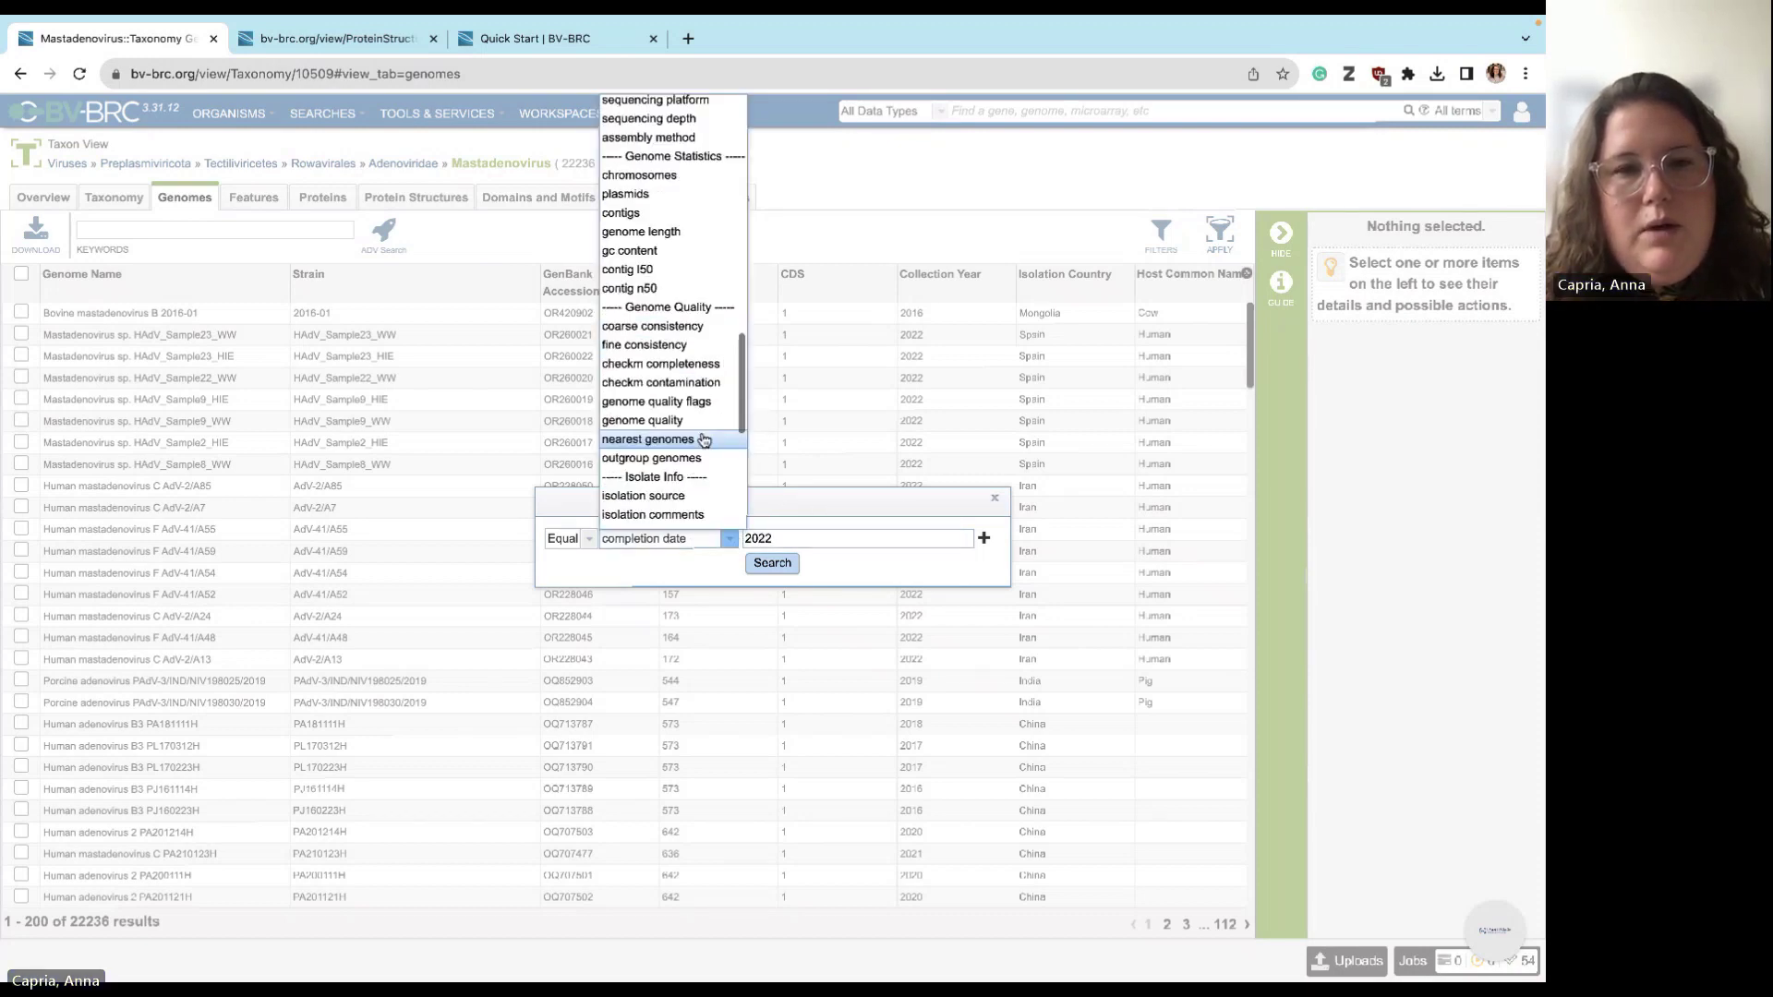
left_click(687, 453)
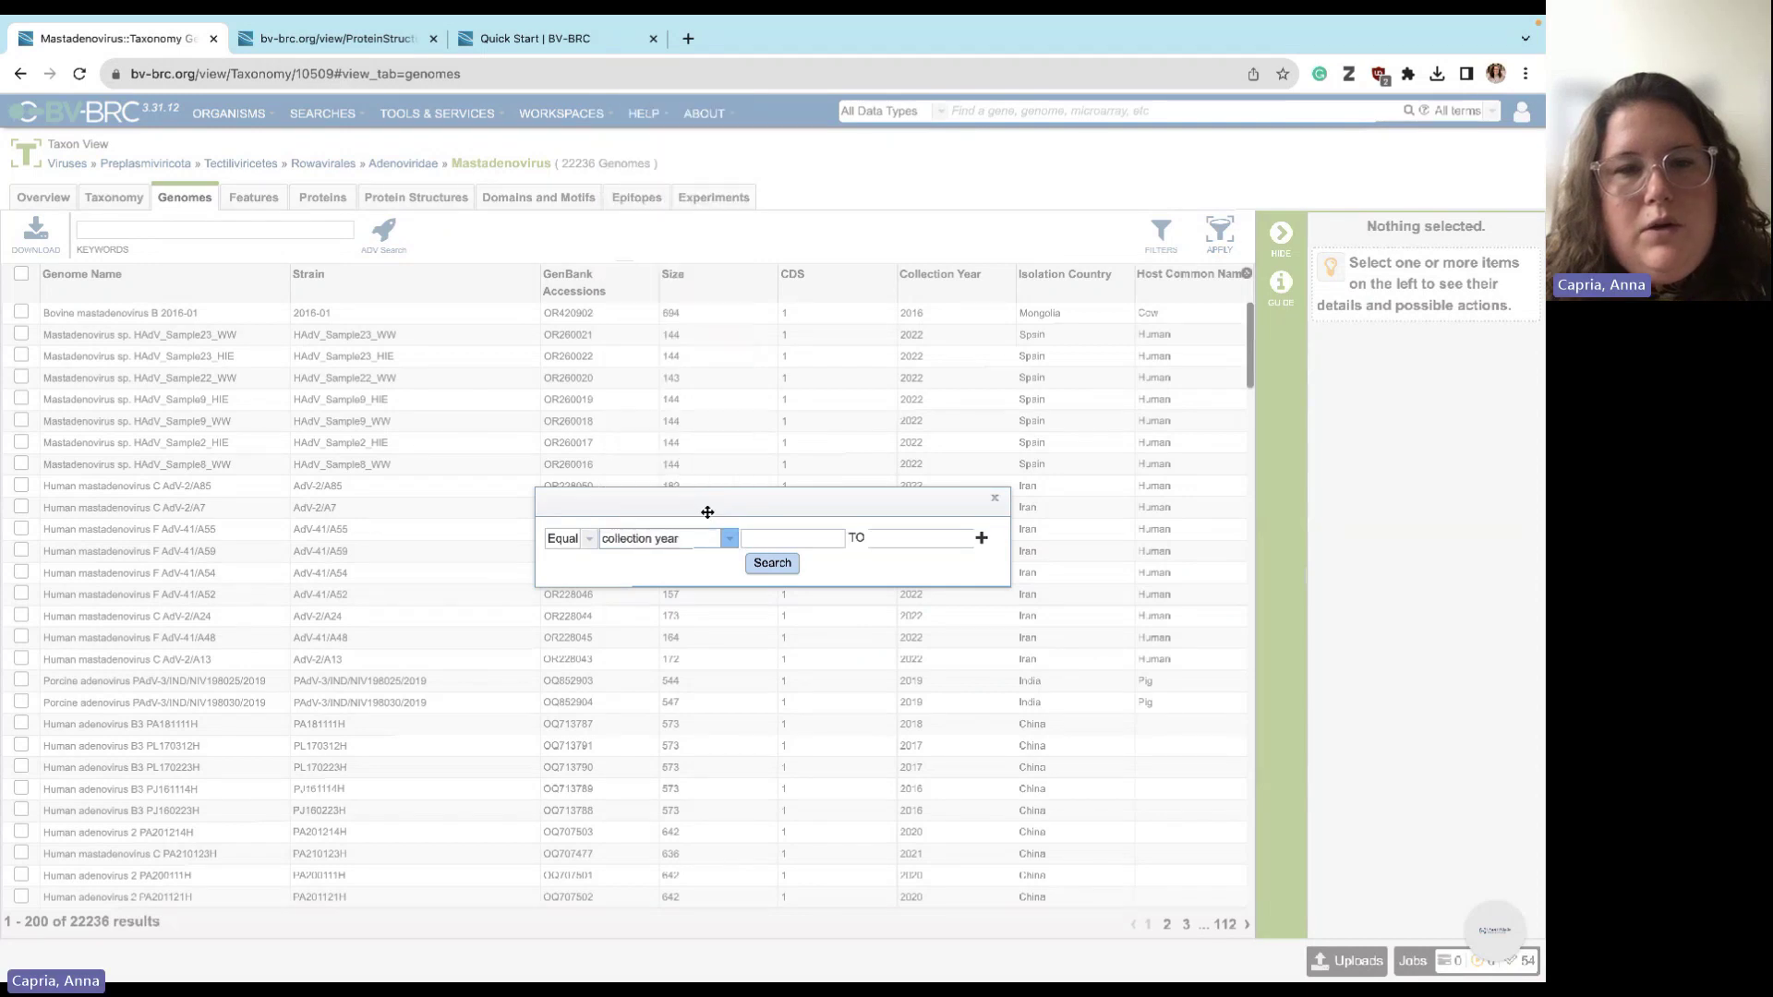
left_click(775, 539)
type("2021")
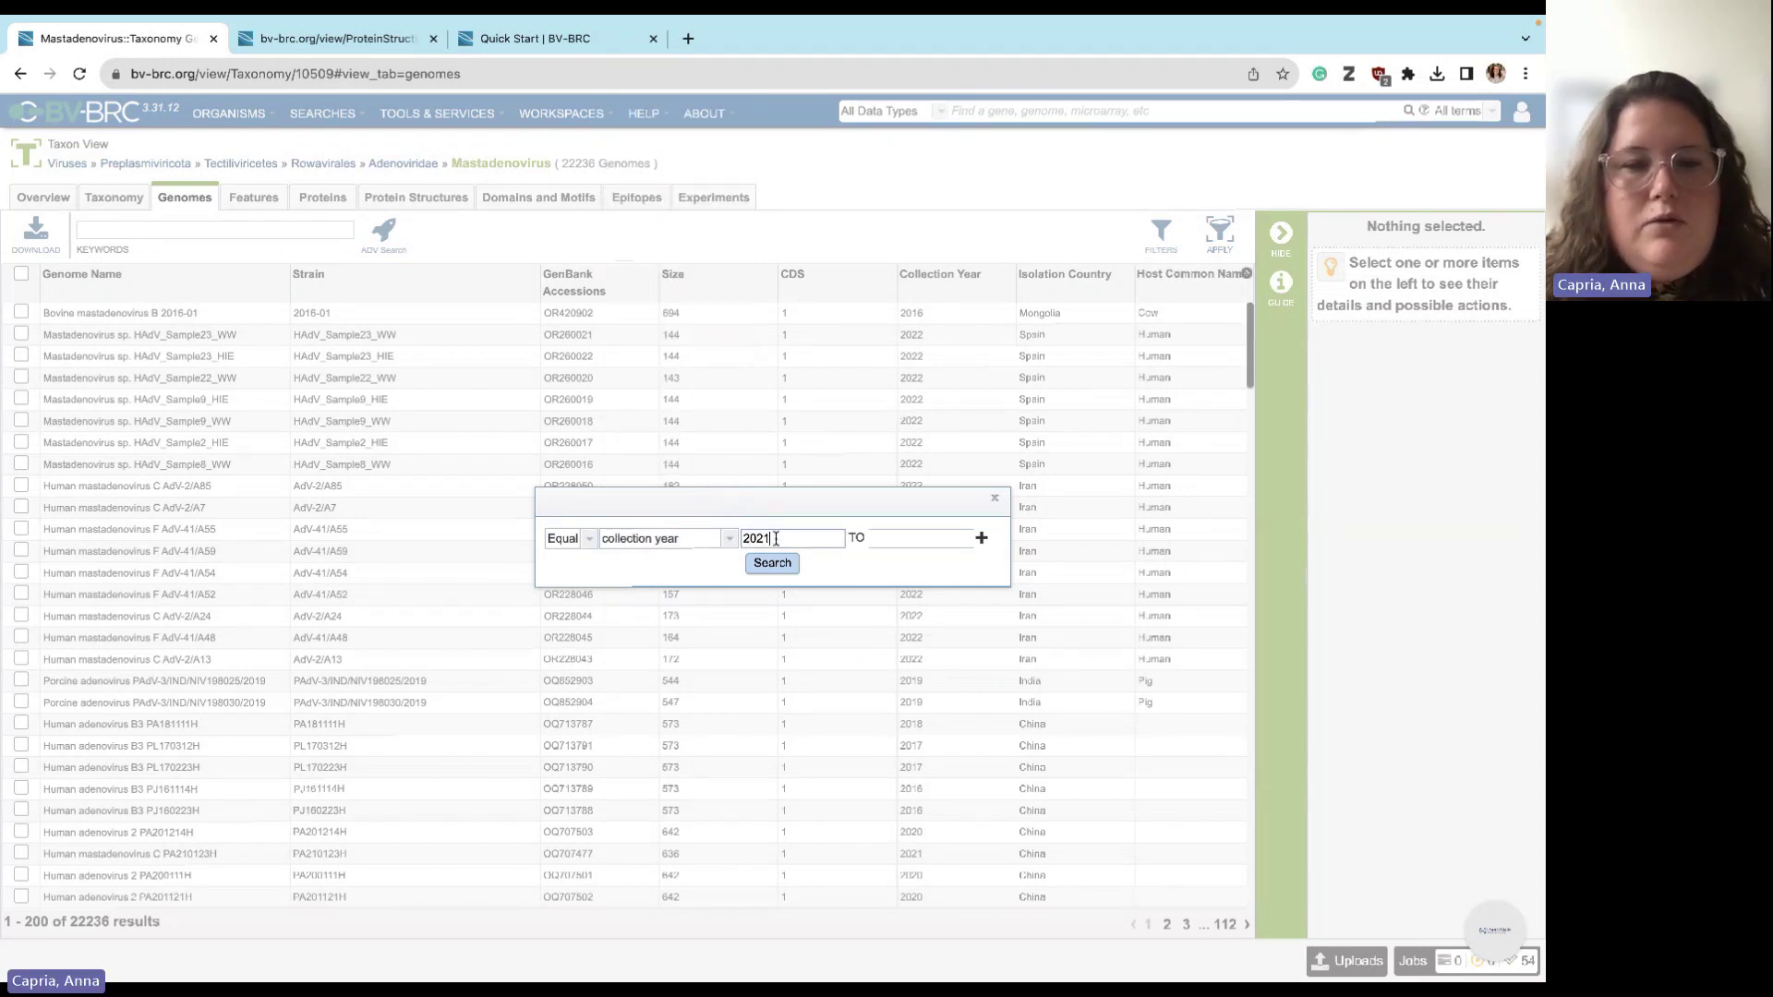
key("Tab")
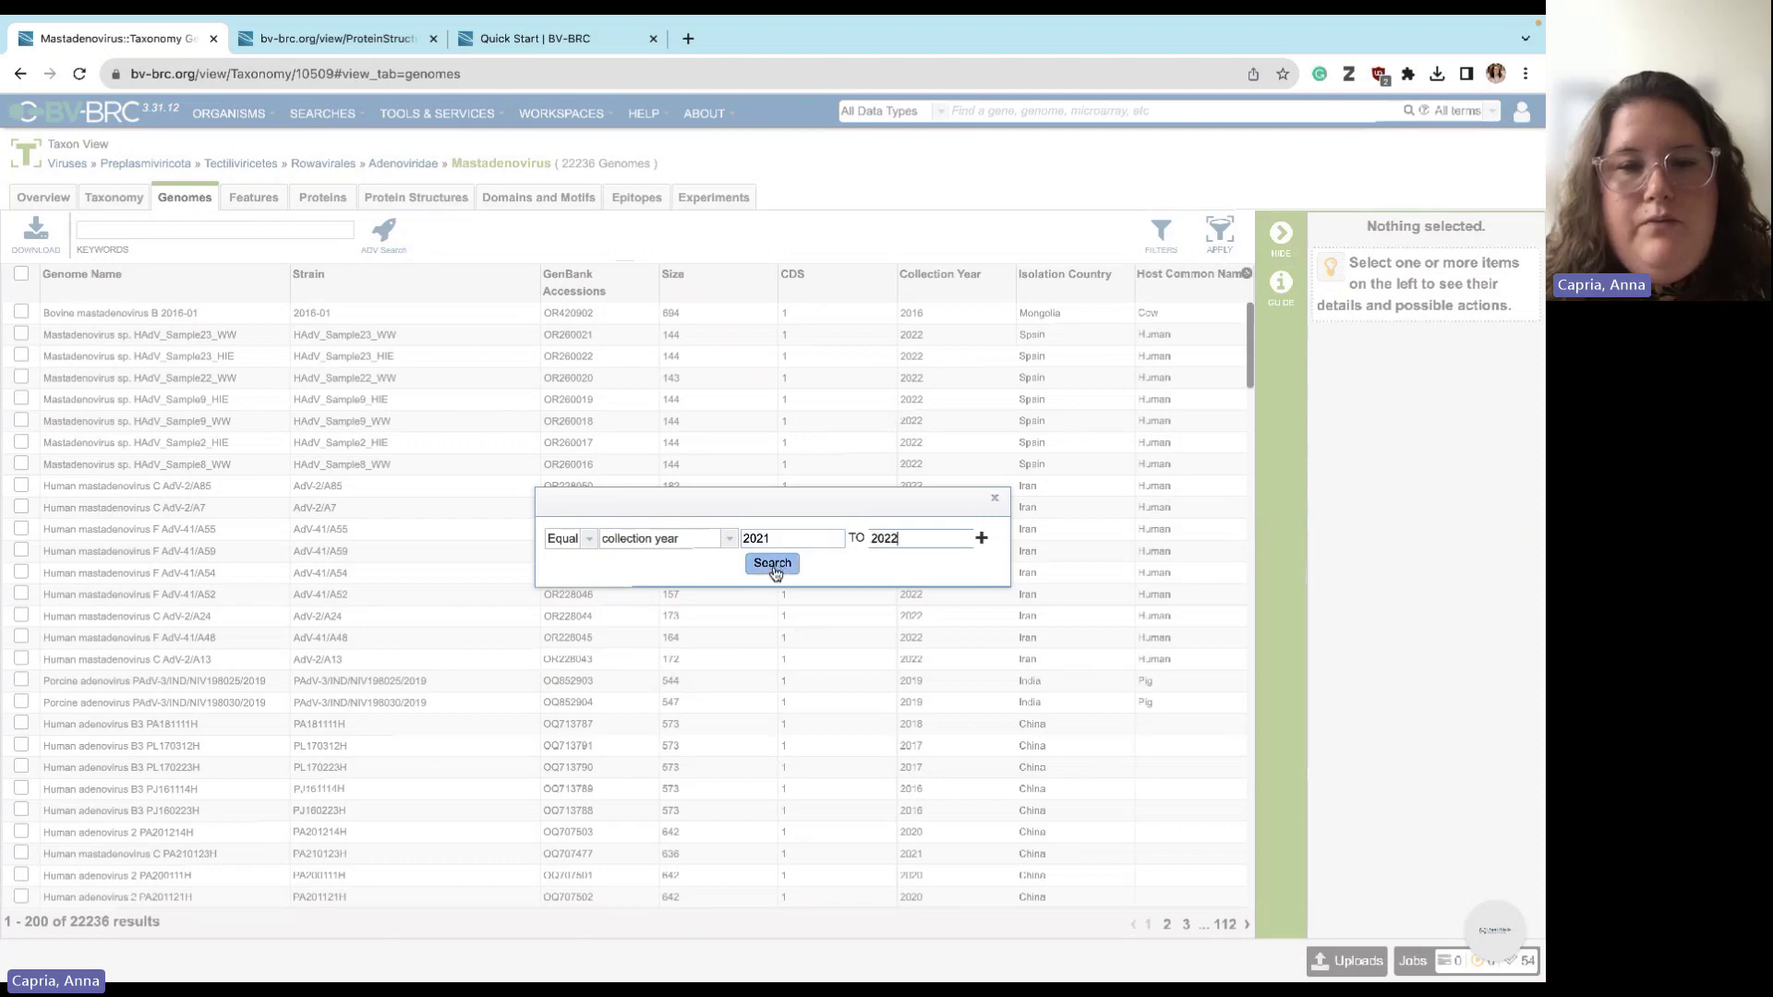
left_click(772, 562)
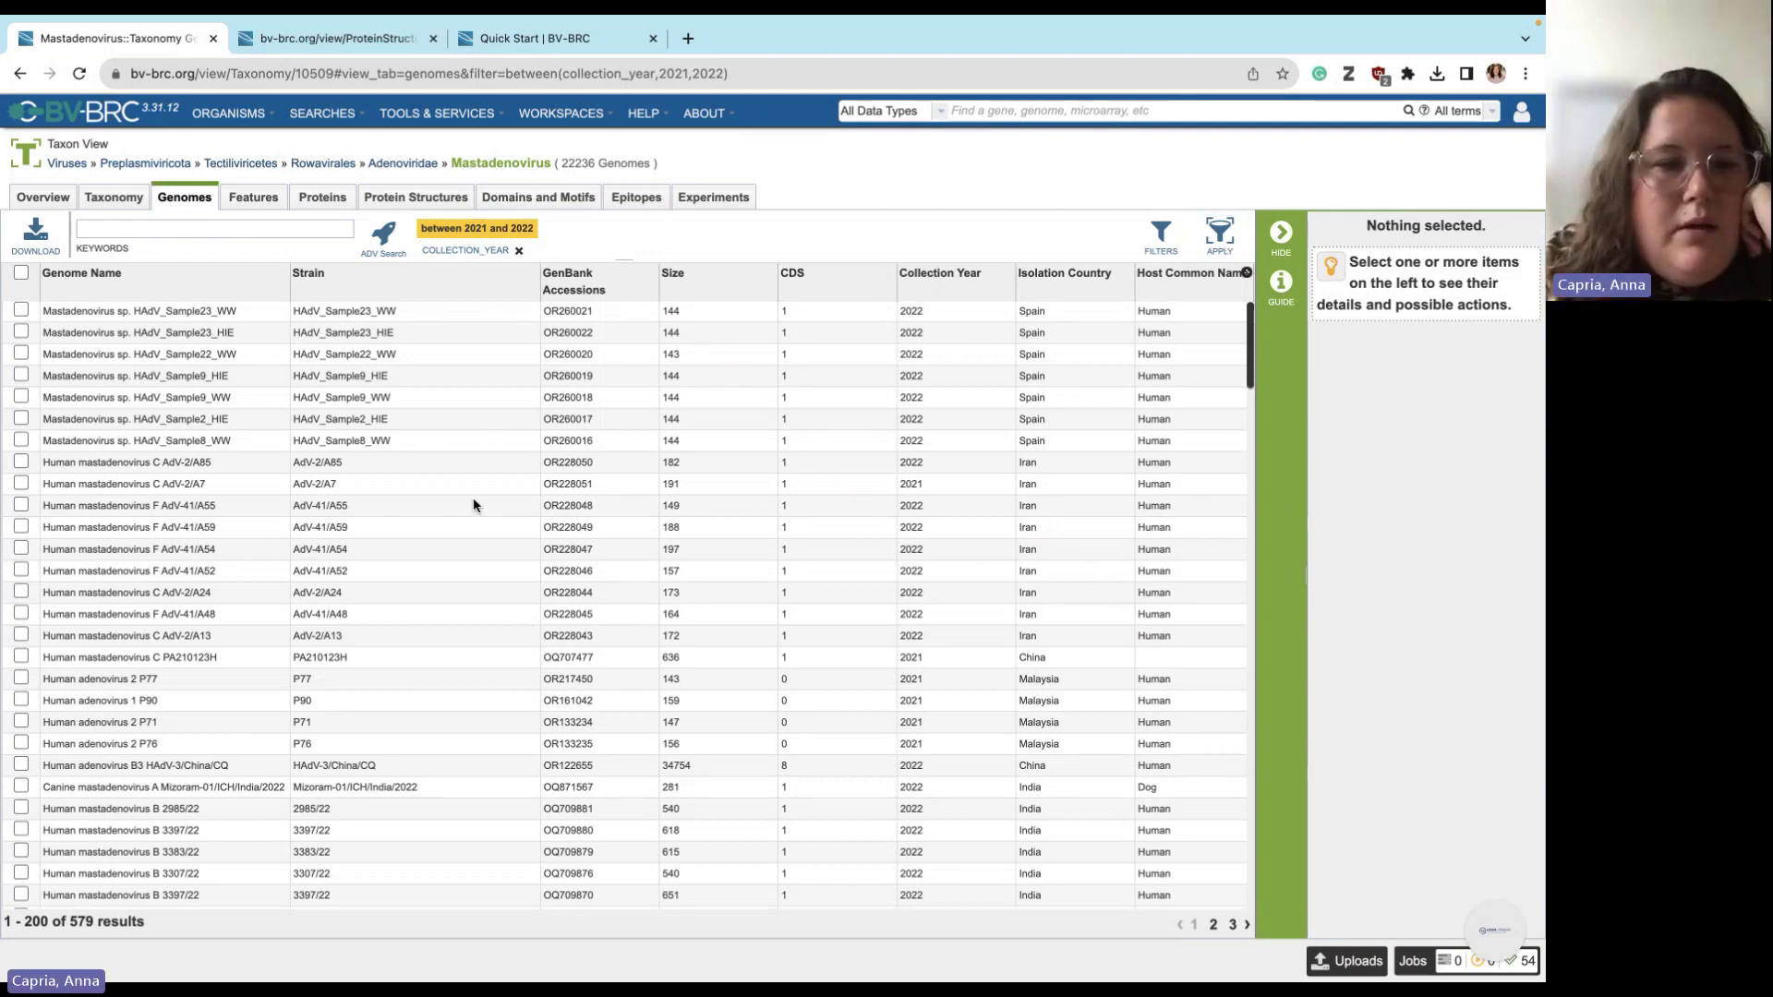
- Show the filter categories above the genome table and sort the genomes by strain, reversing the order once
scroll(474, 502, "down", 3)
left_click(1161, 237)
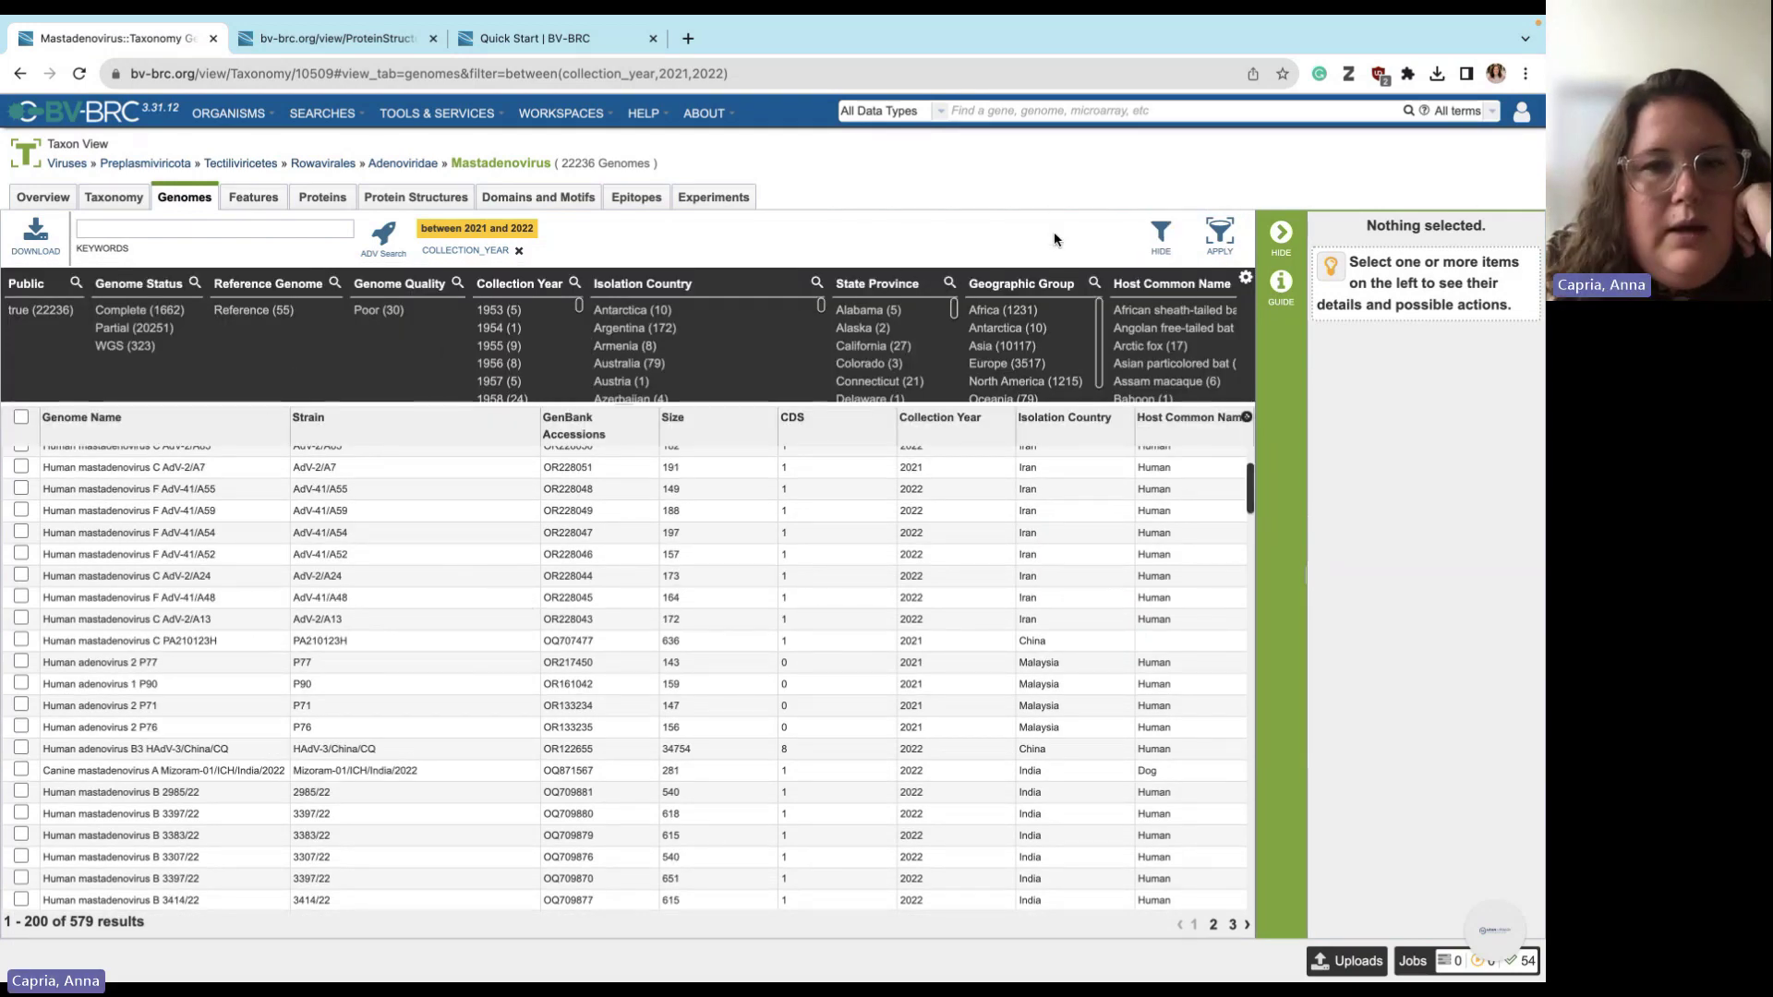
scroll(812, 444, "up", 1)
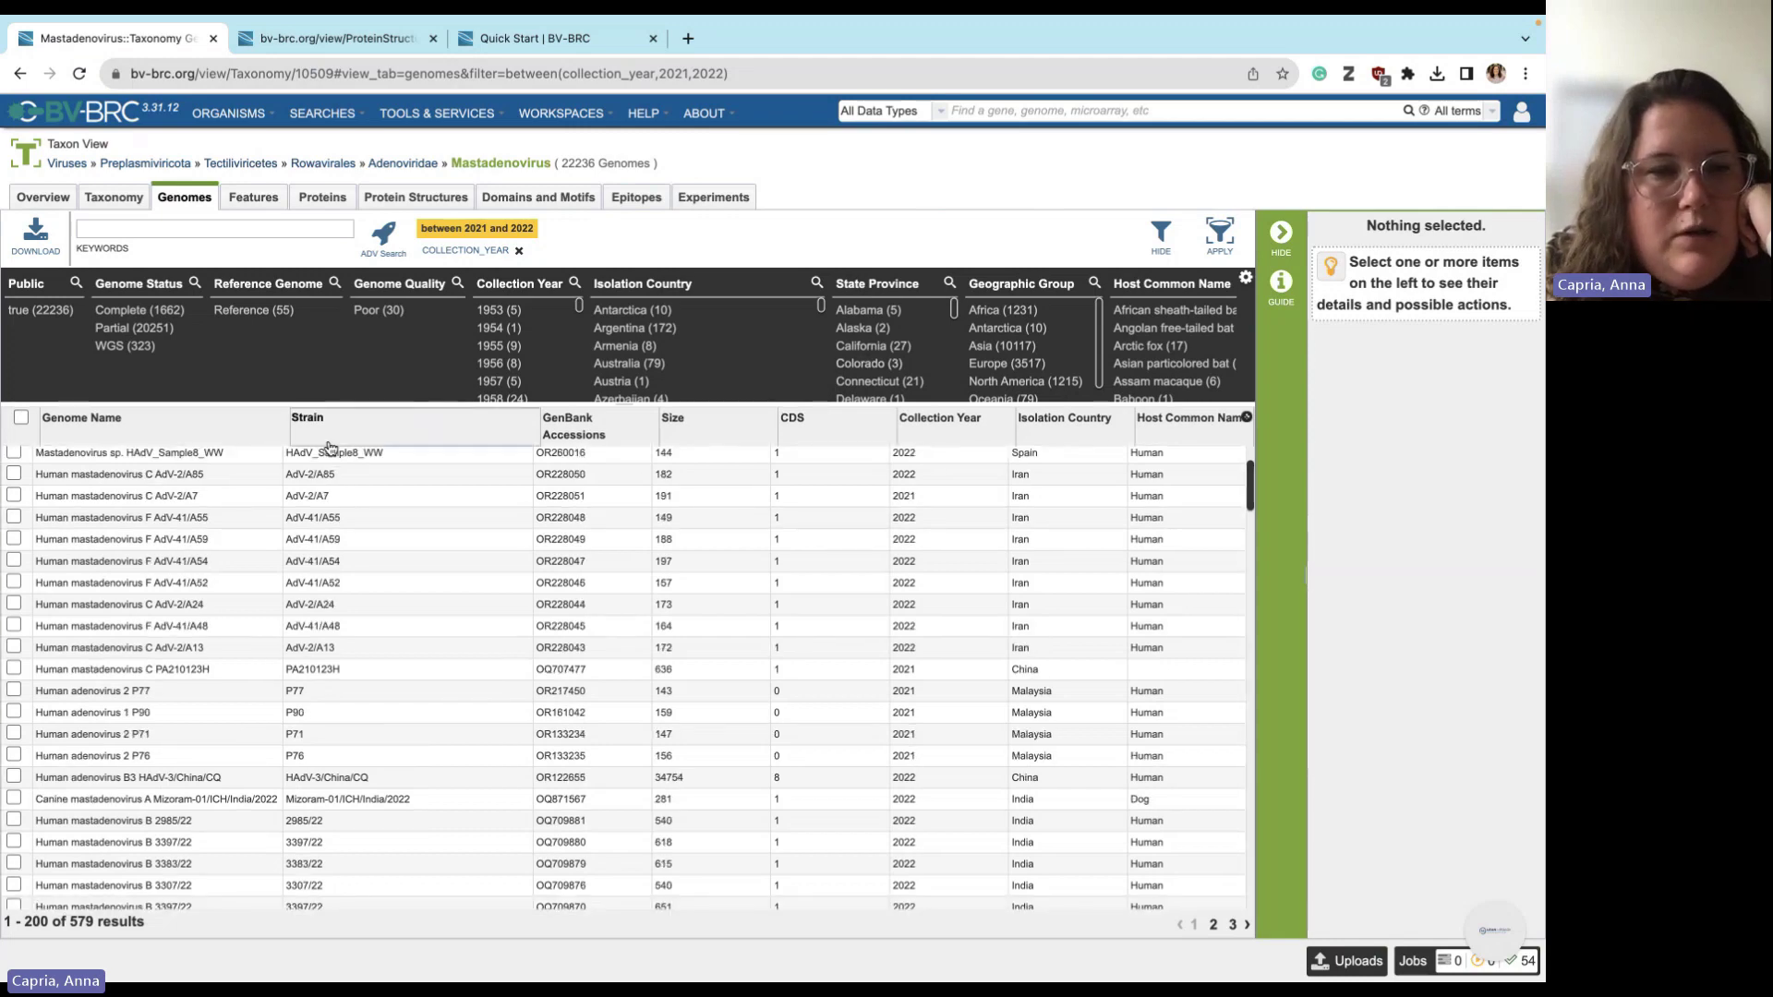
left_click(436, 427)
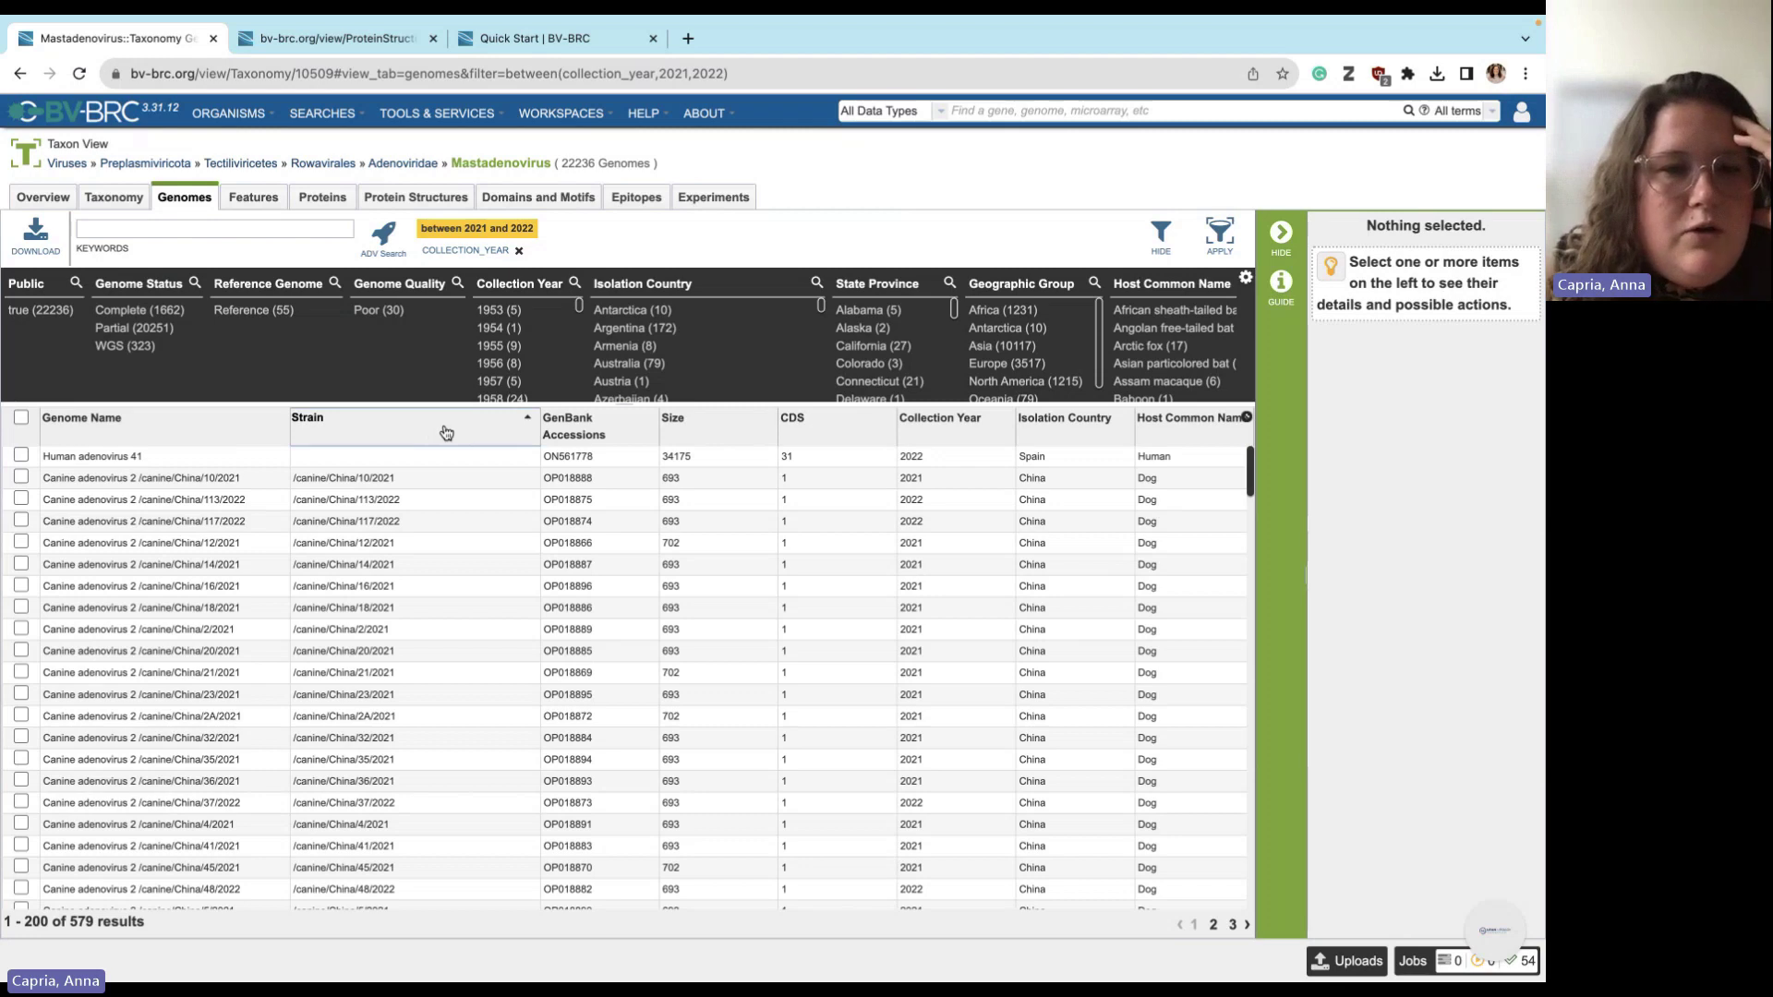
left_click(446, 432)
- Sort the filtered genomes by size in ascending order and look through the shortest entries
left_click(713, 435)
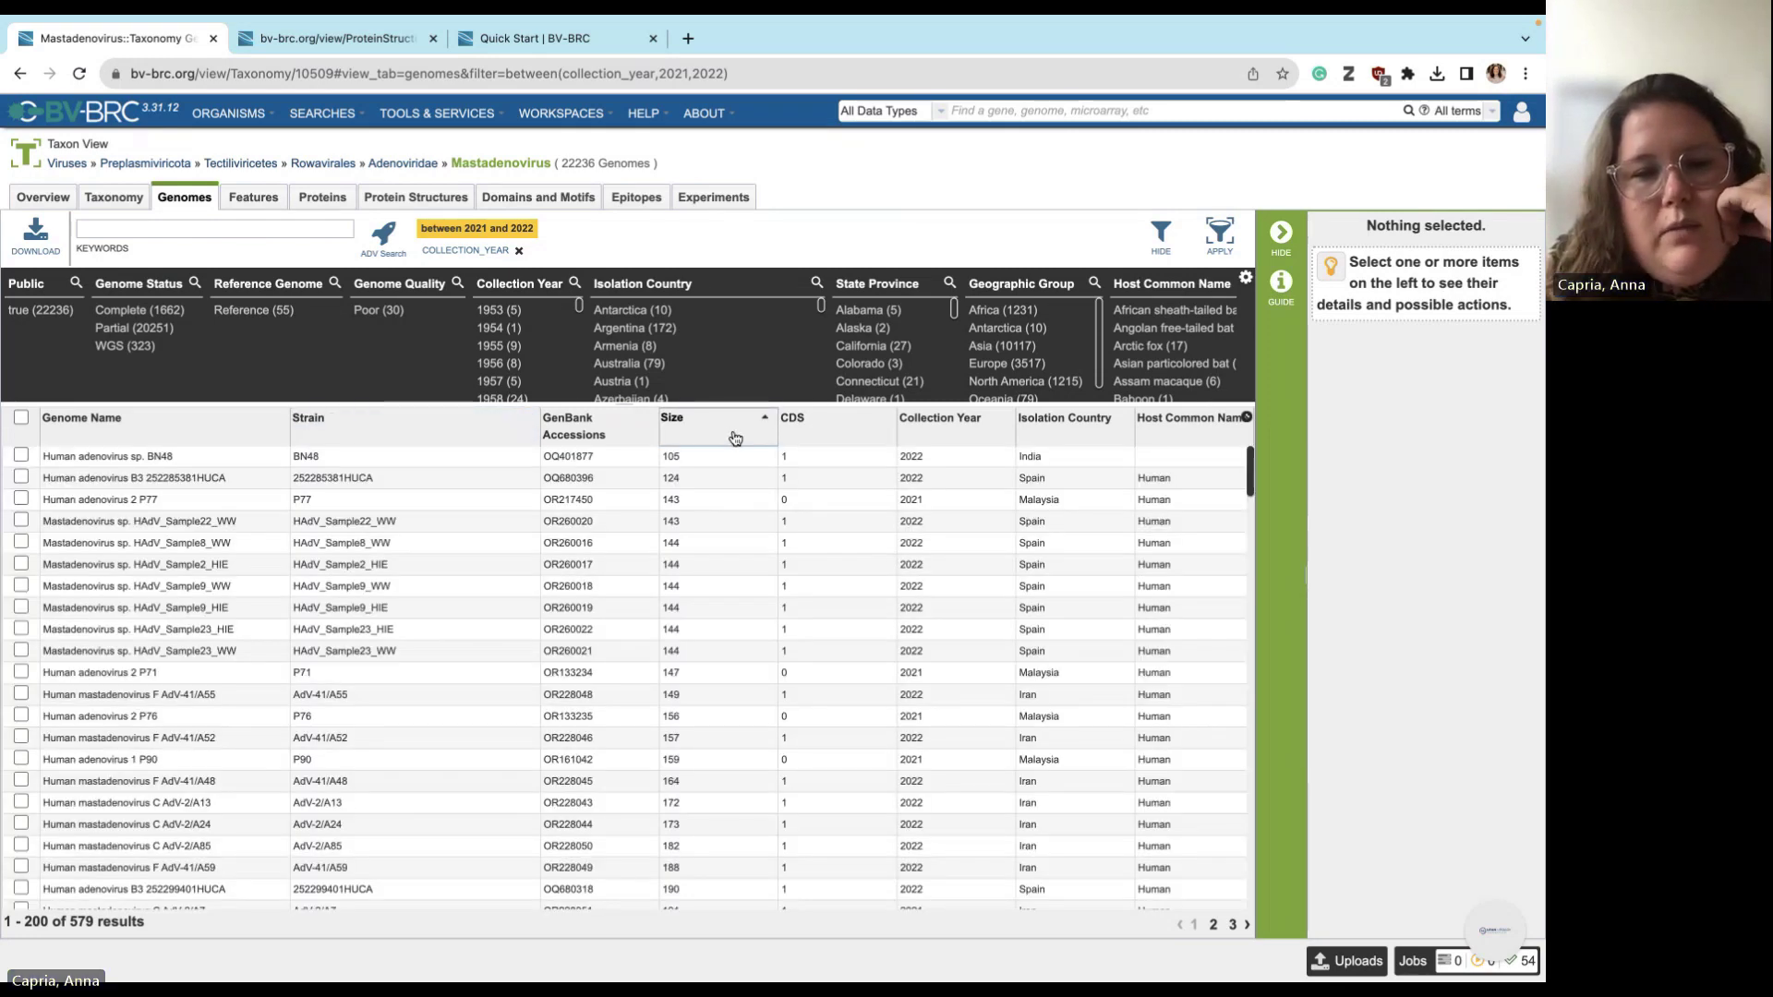
scroll(560, 660, "down", 5)
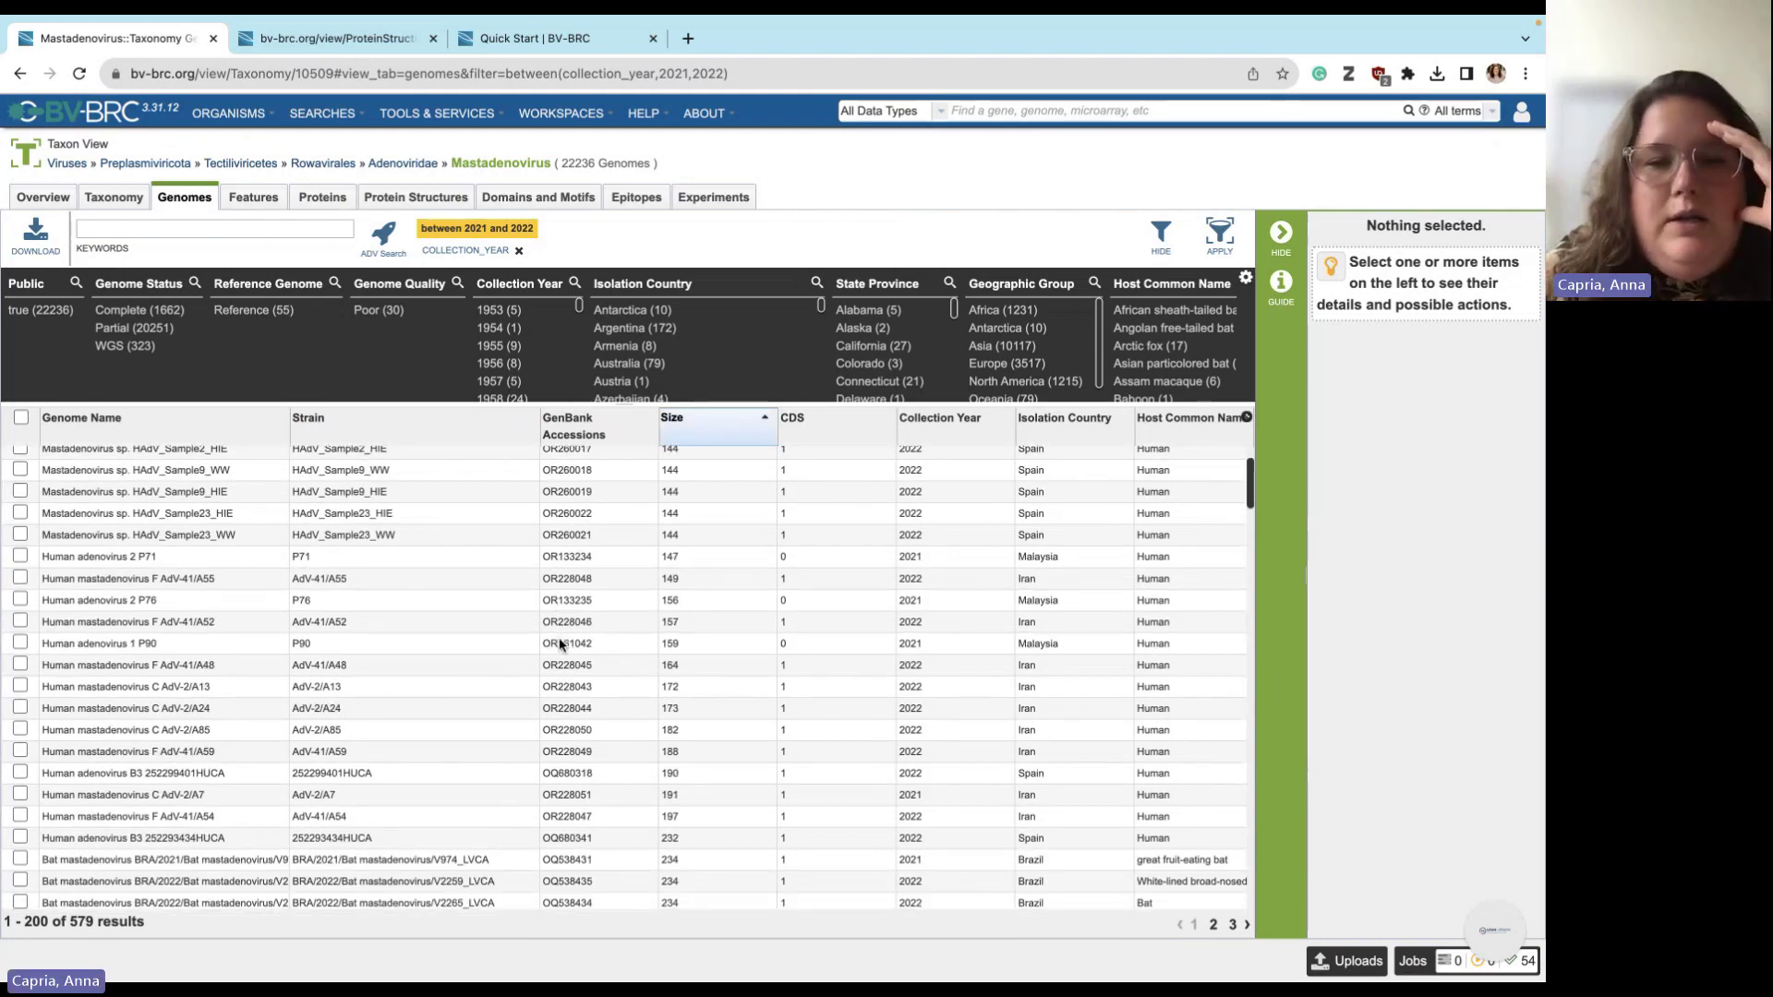
scroll(560, 644, "up", 5)
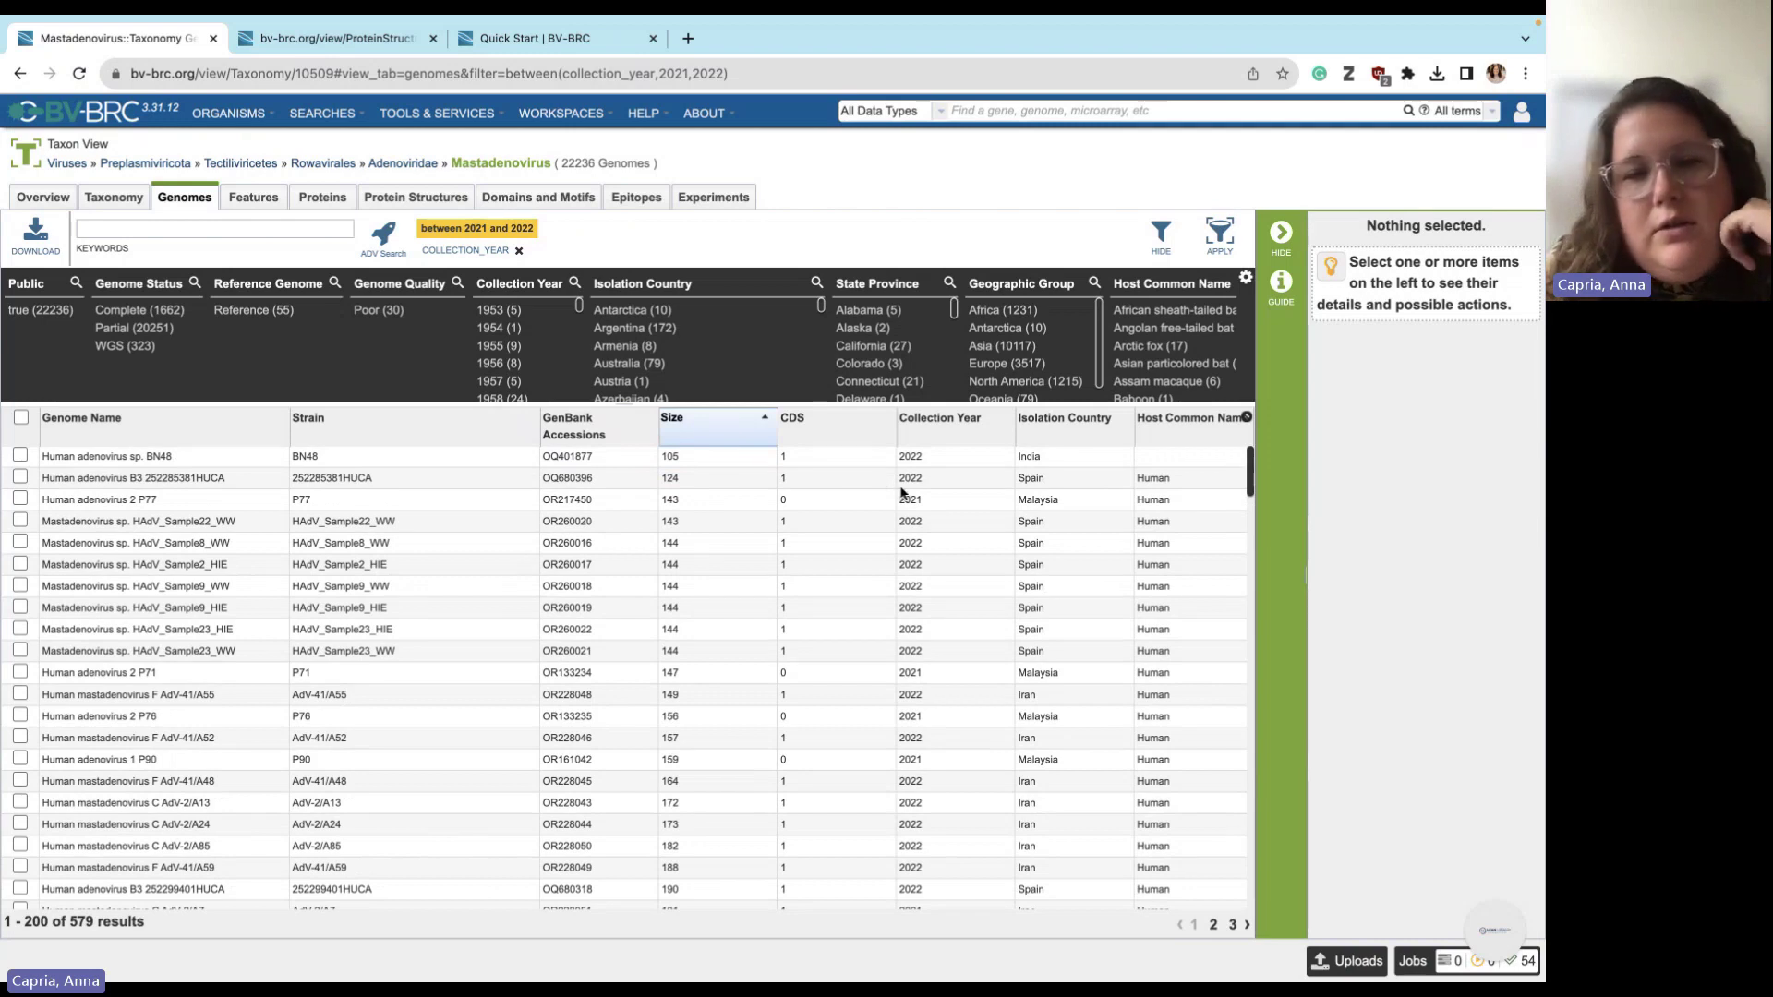
scroll(928, 499, "down", 1)
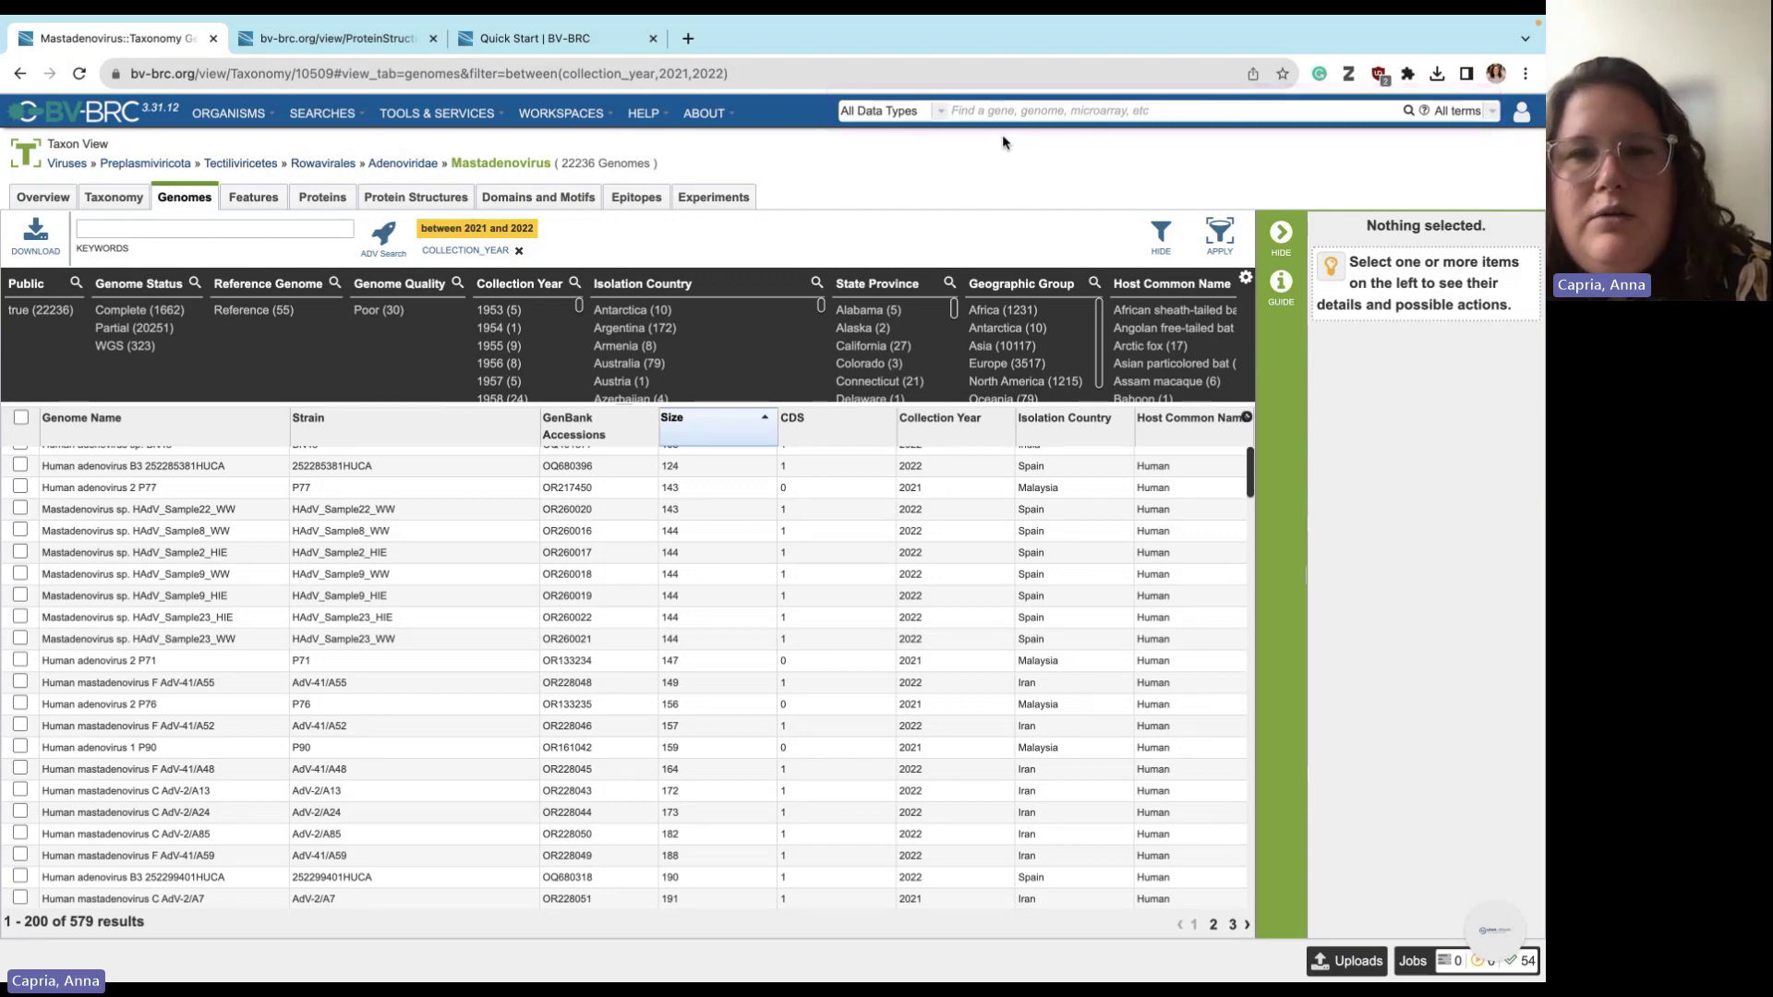
- Search all data types for poxvirus, and view the available data type and term-matching options
type("poxvirus")
key("Return")
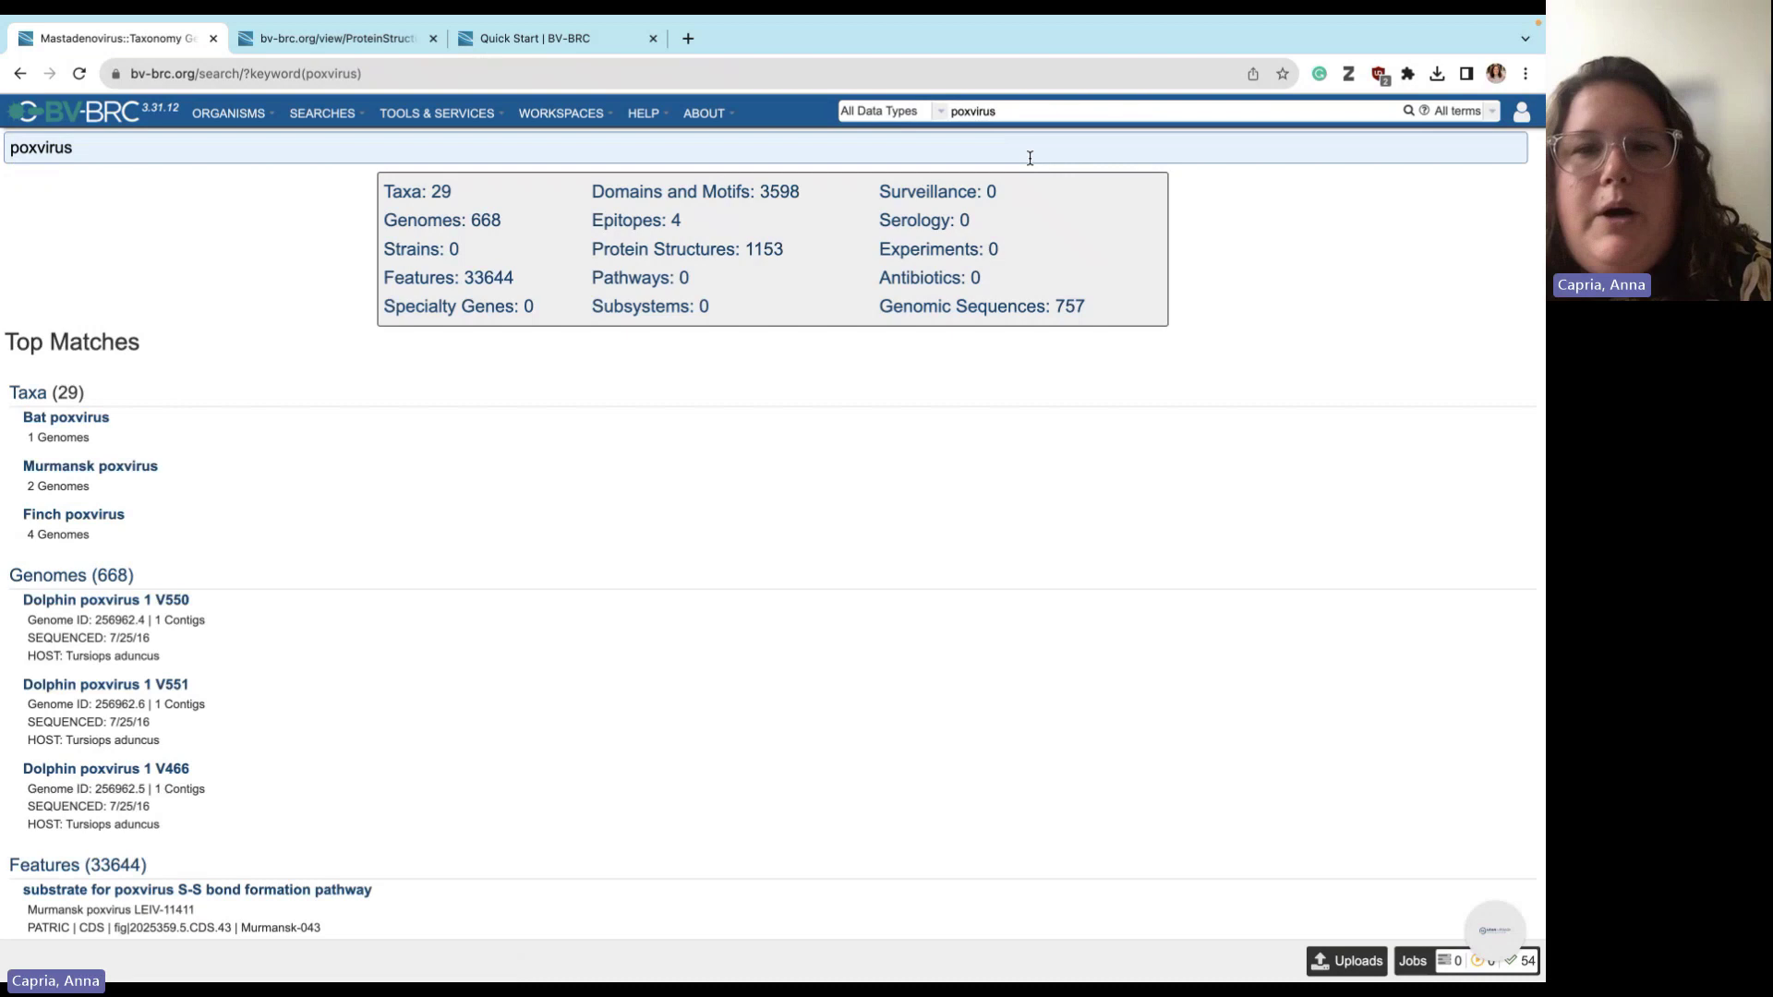
left_click(891, 111)
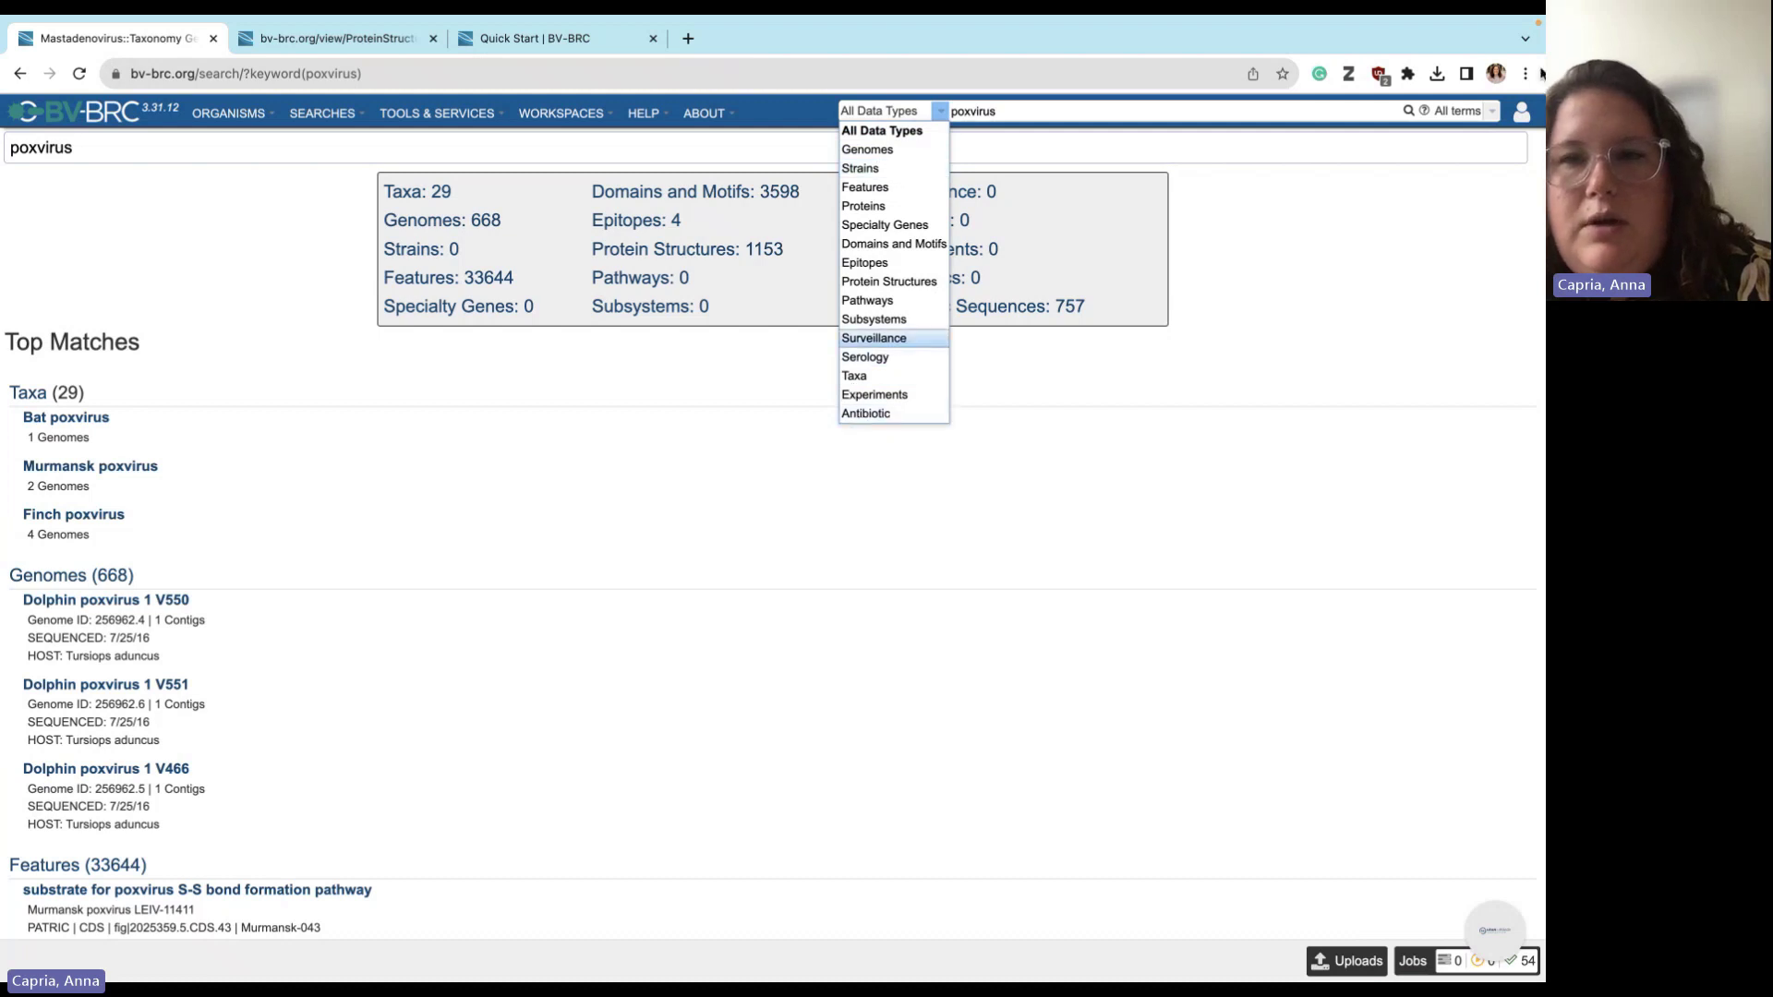
left_click(1459, 111)
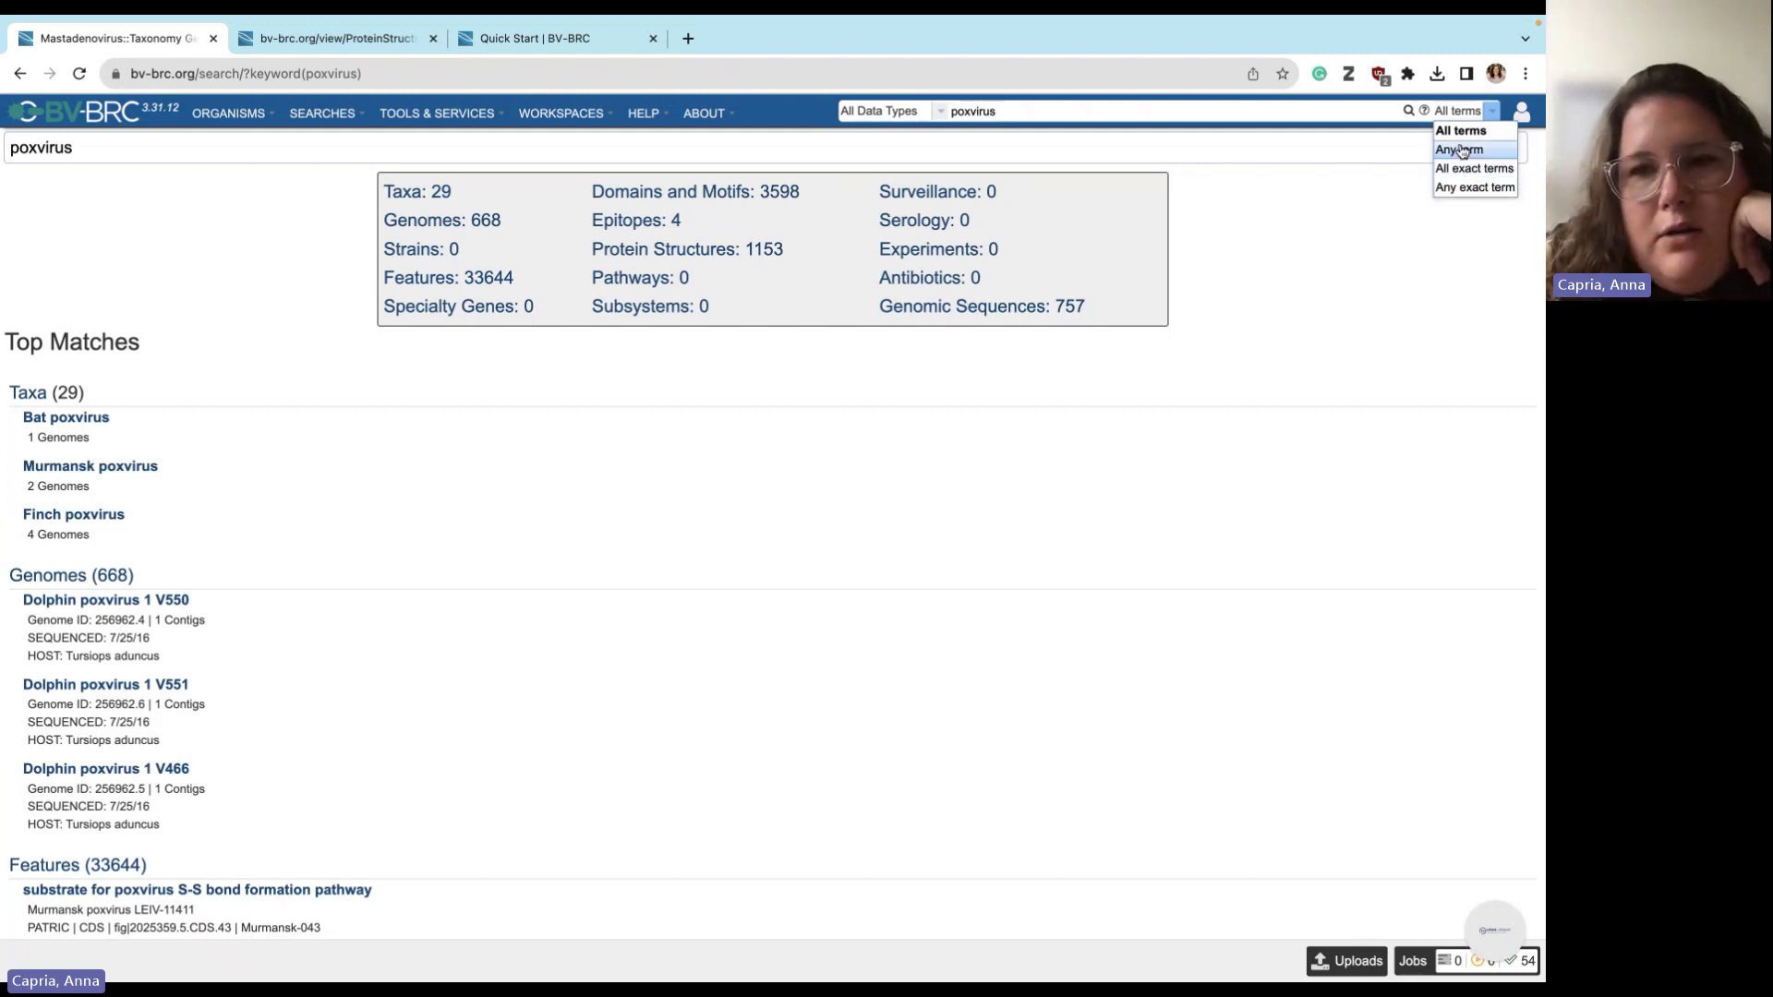
- Extend the global search to "poxvirus finch" and run it with all terms required
left_click(1024, 110)
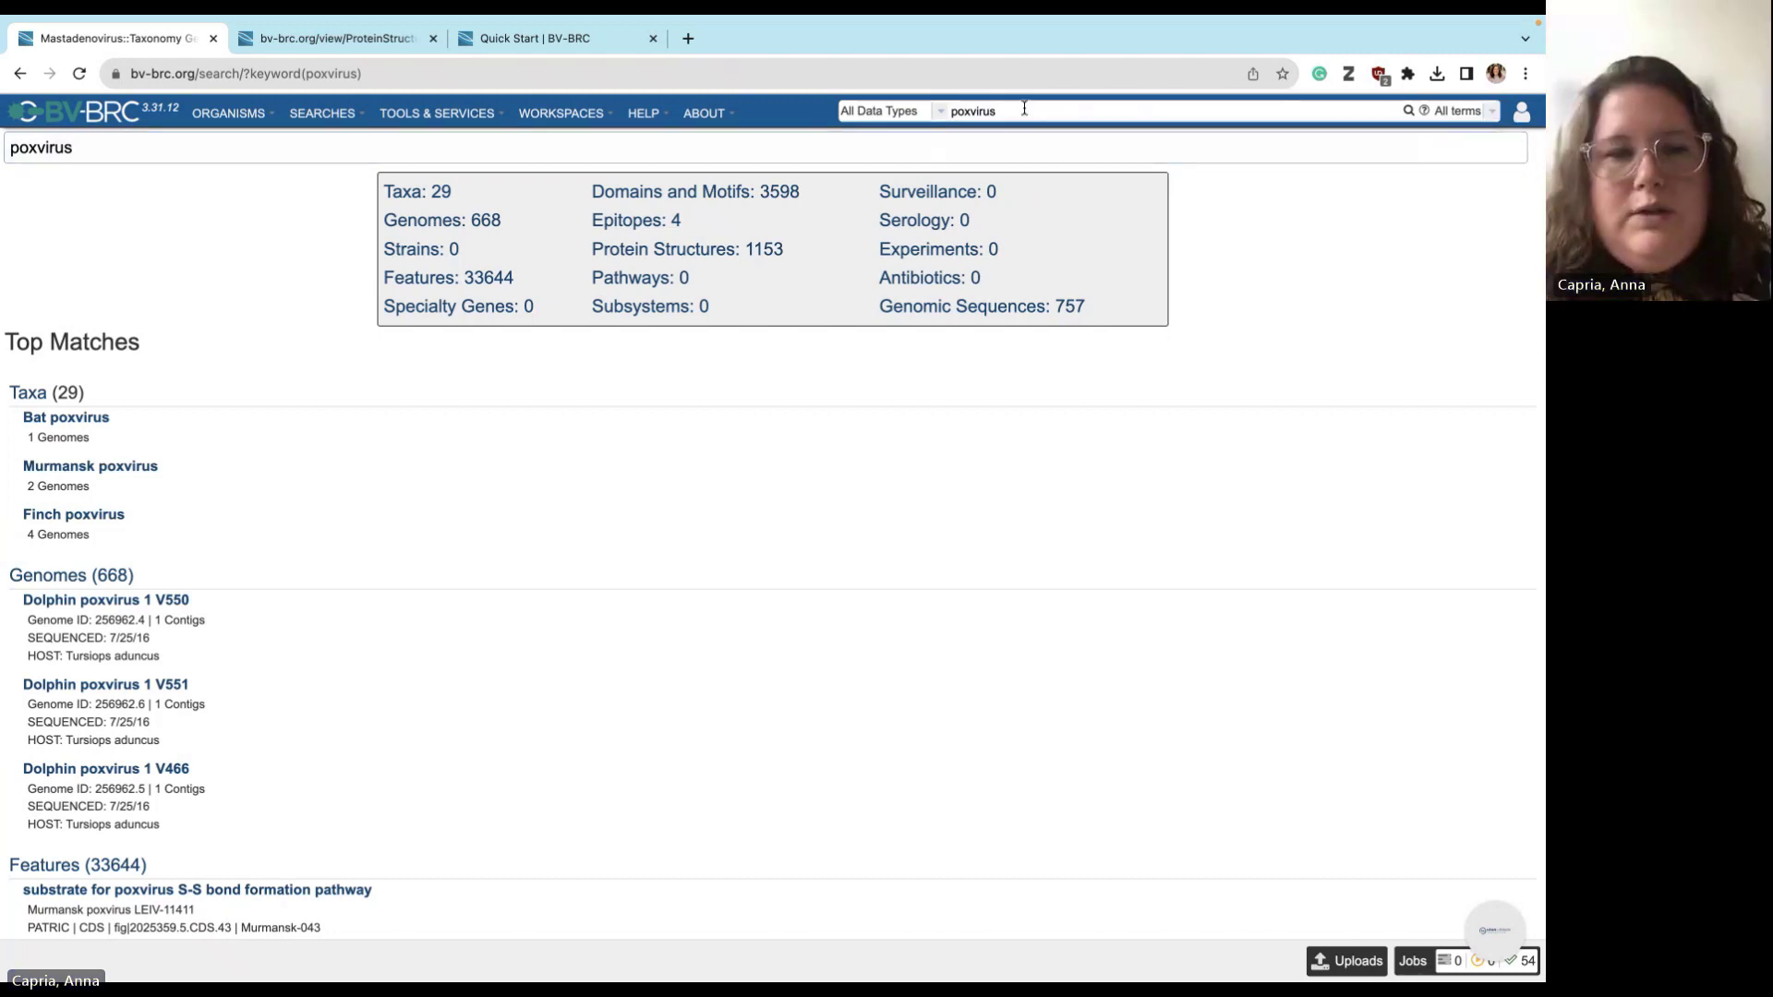
type("finch")
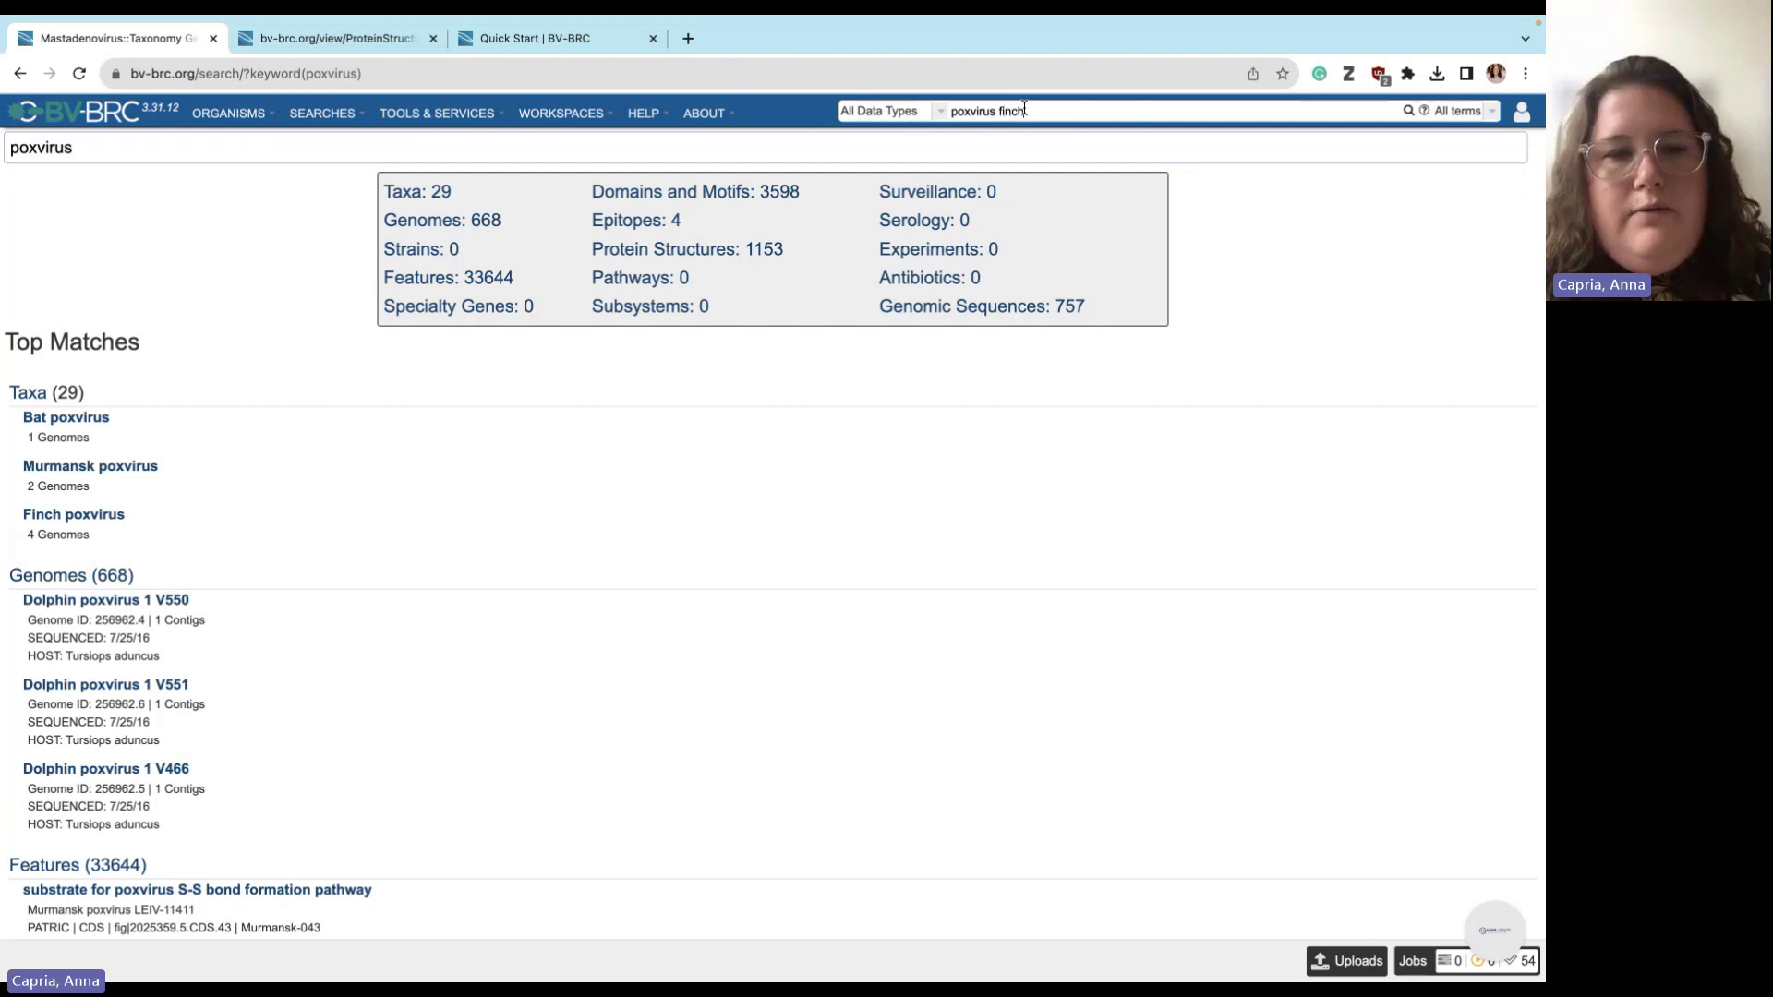
key("Return")
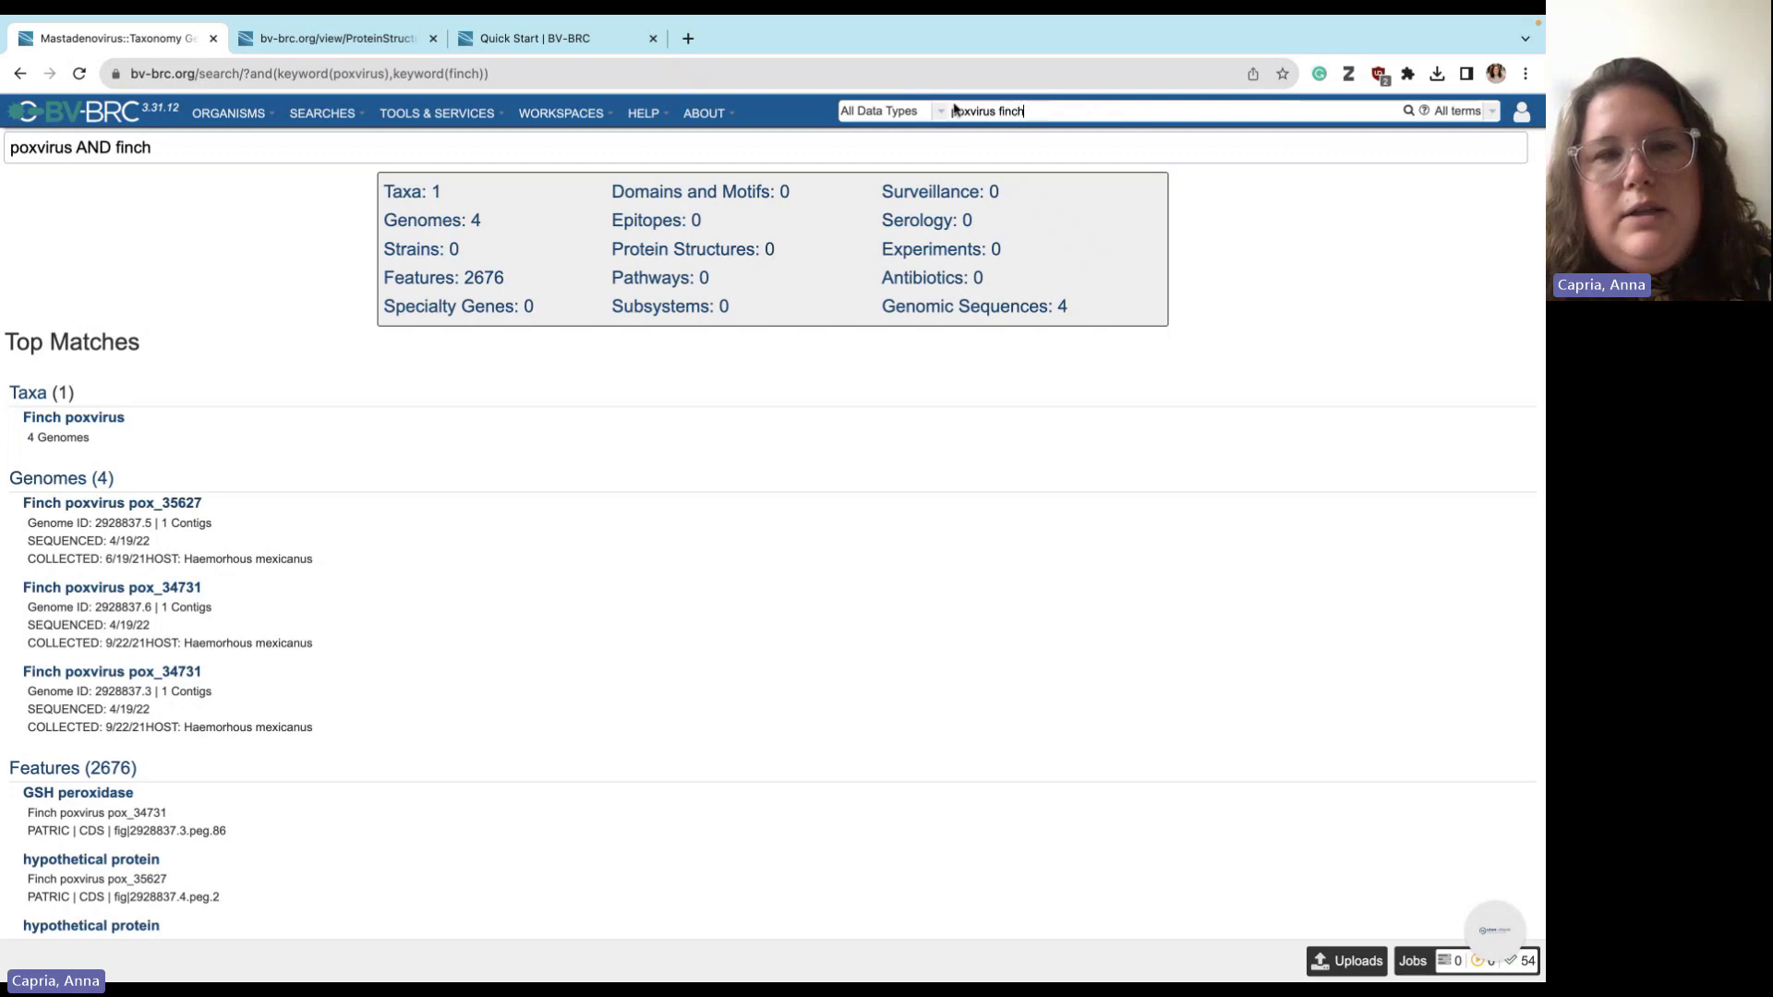
- Switch the "poxvirus finch" search to match any term and look through the top matches
left_click(1487, 109)
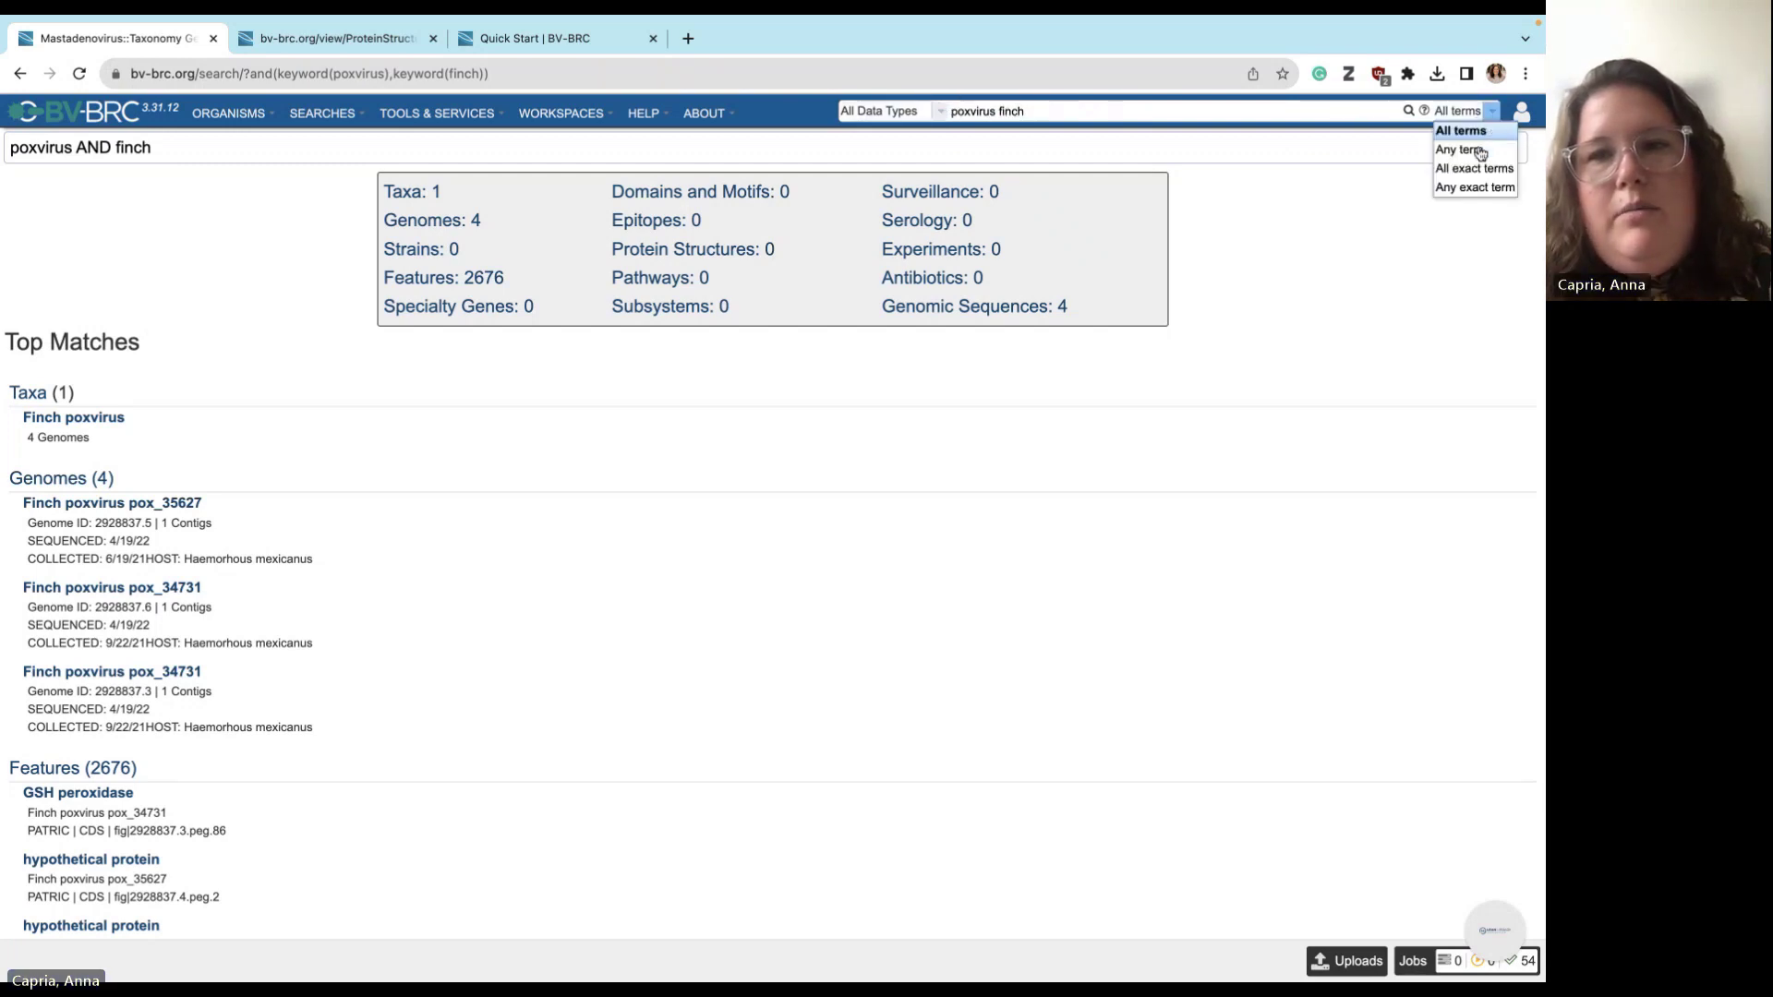
left_click(1460, 150)
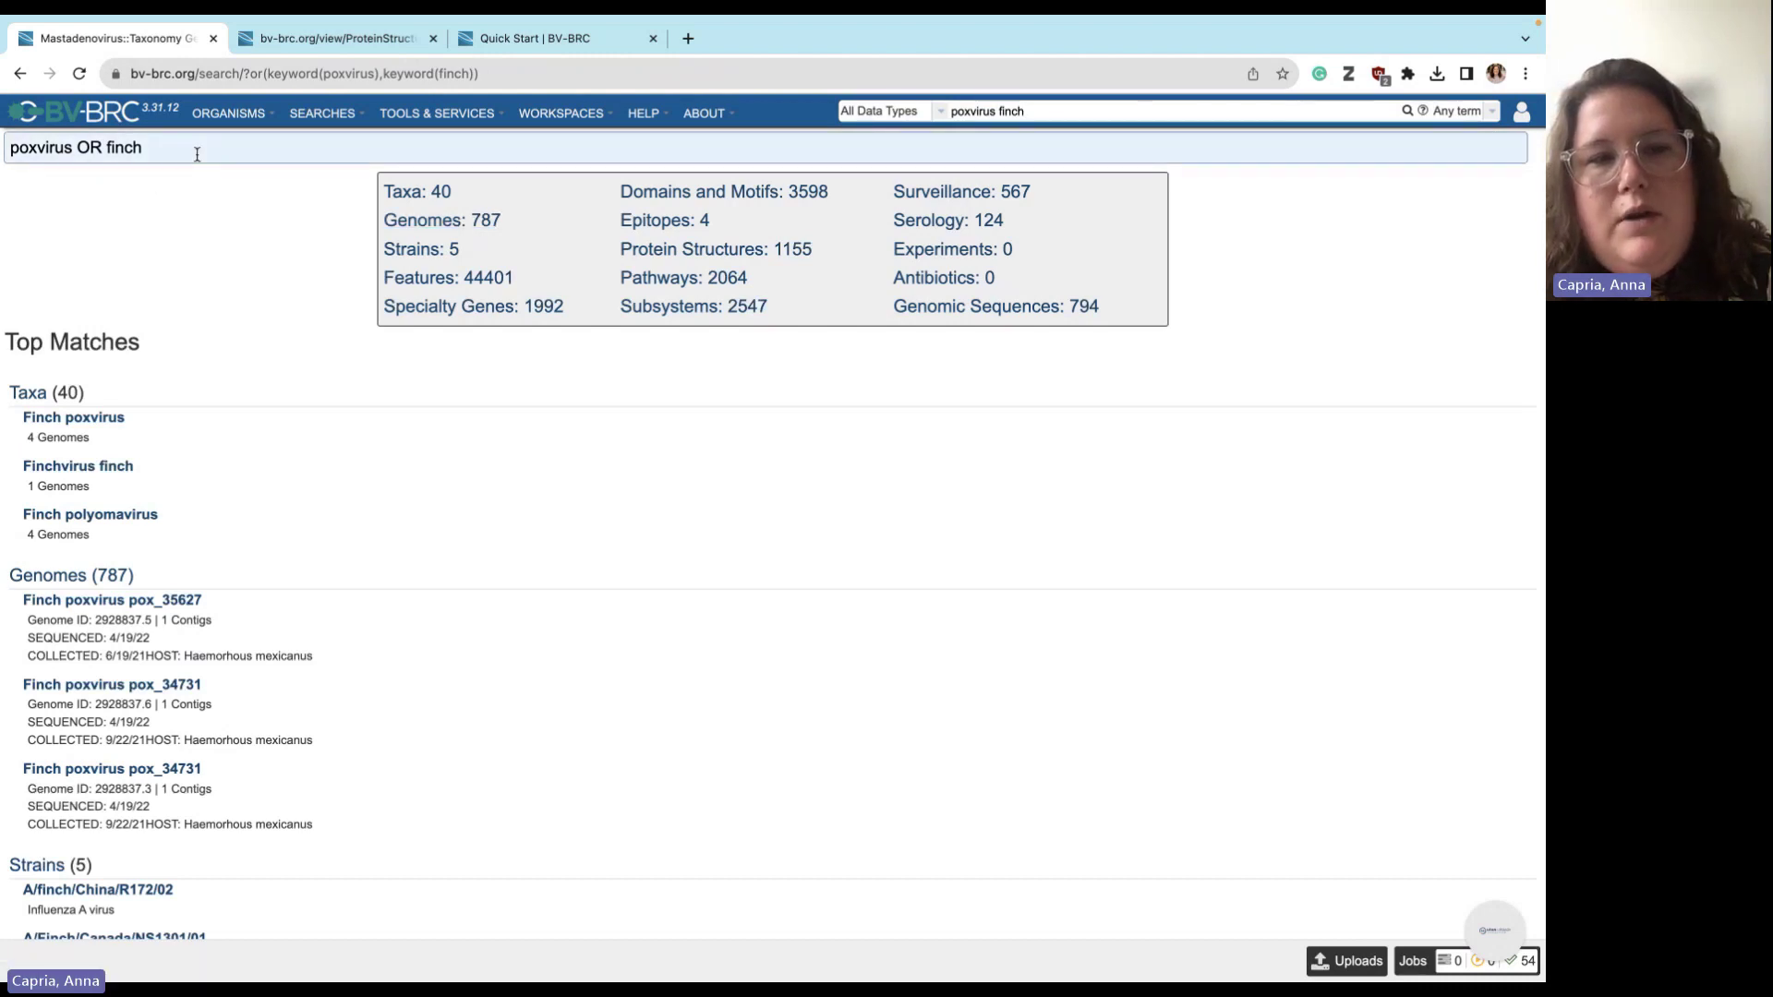
scroll(141, 406, "down", 1)
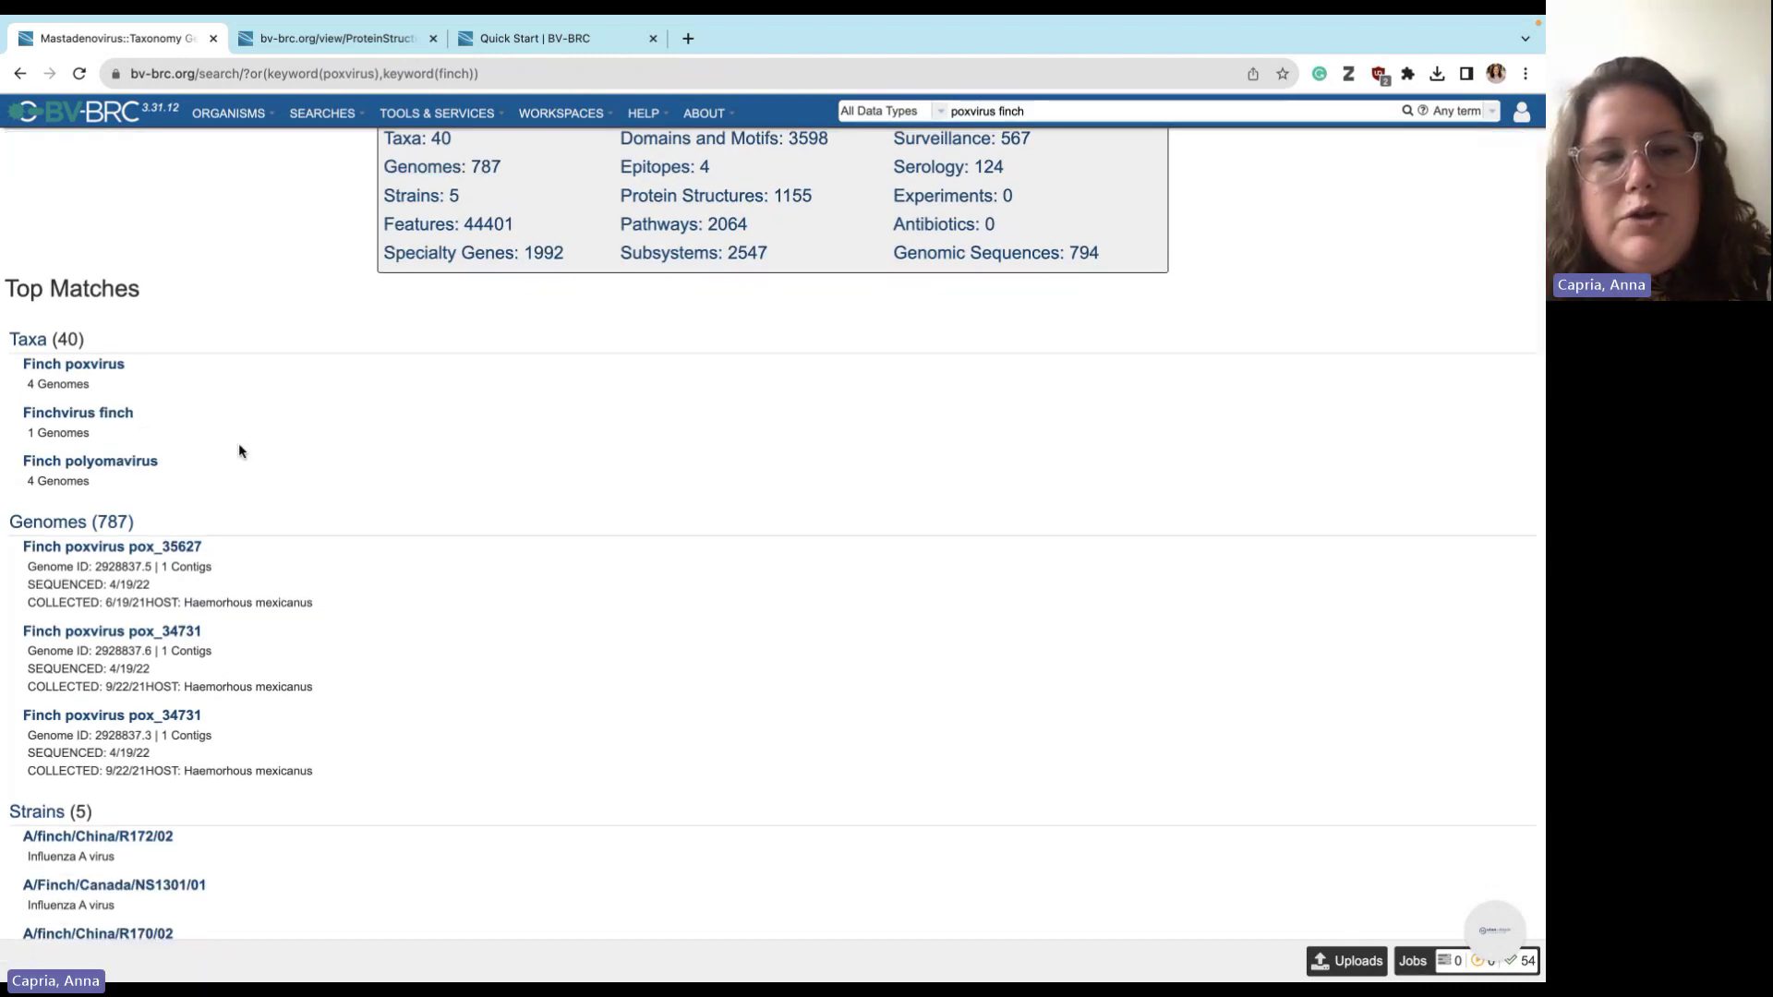
scroll(237, 439, "down", 4)
scroll(240, 428, "up", 5)
left_click(1453, 114)
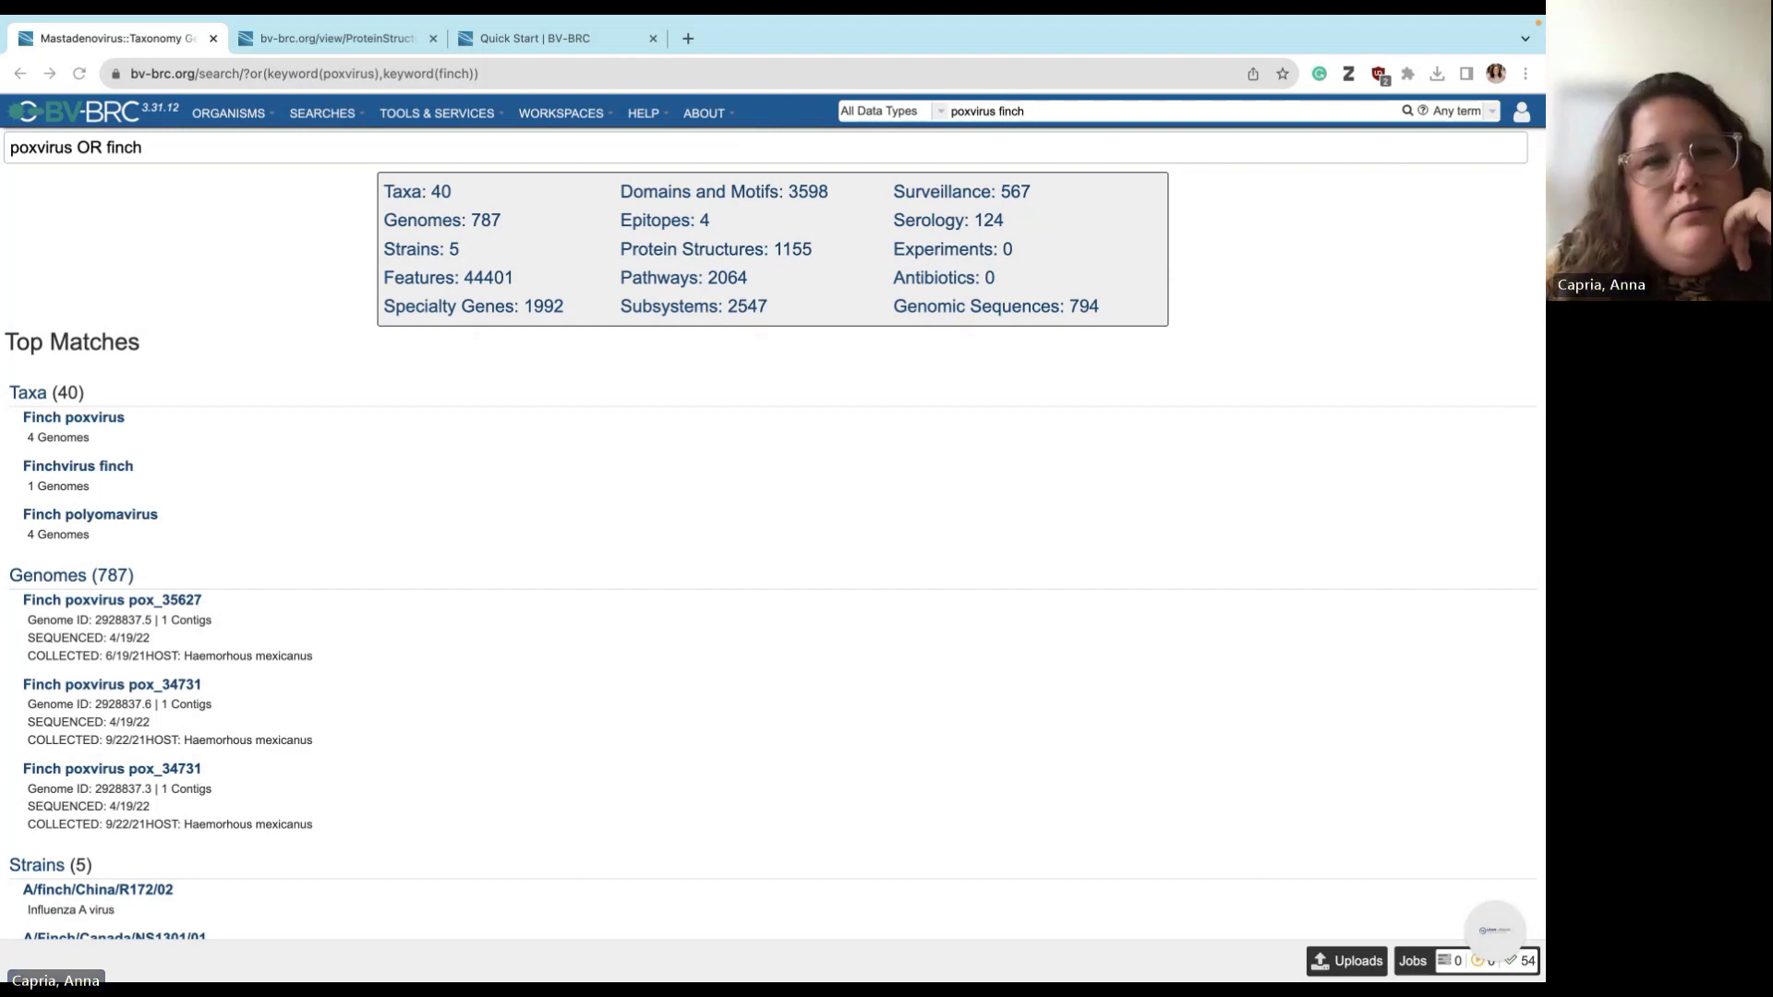
- Return to the BV-BRC home page, browse to all viruses and open their genomes list
left_click(93, 110)
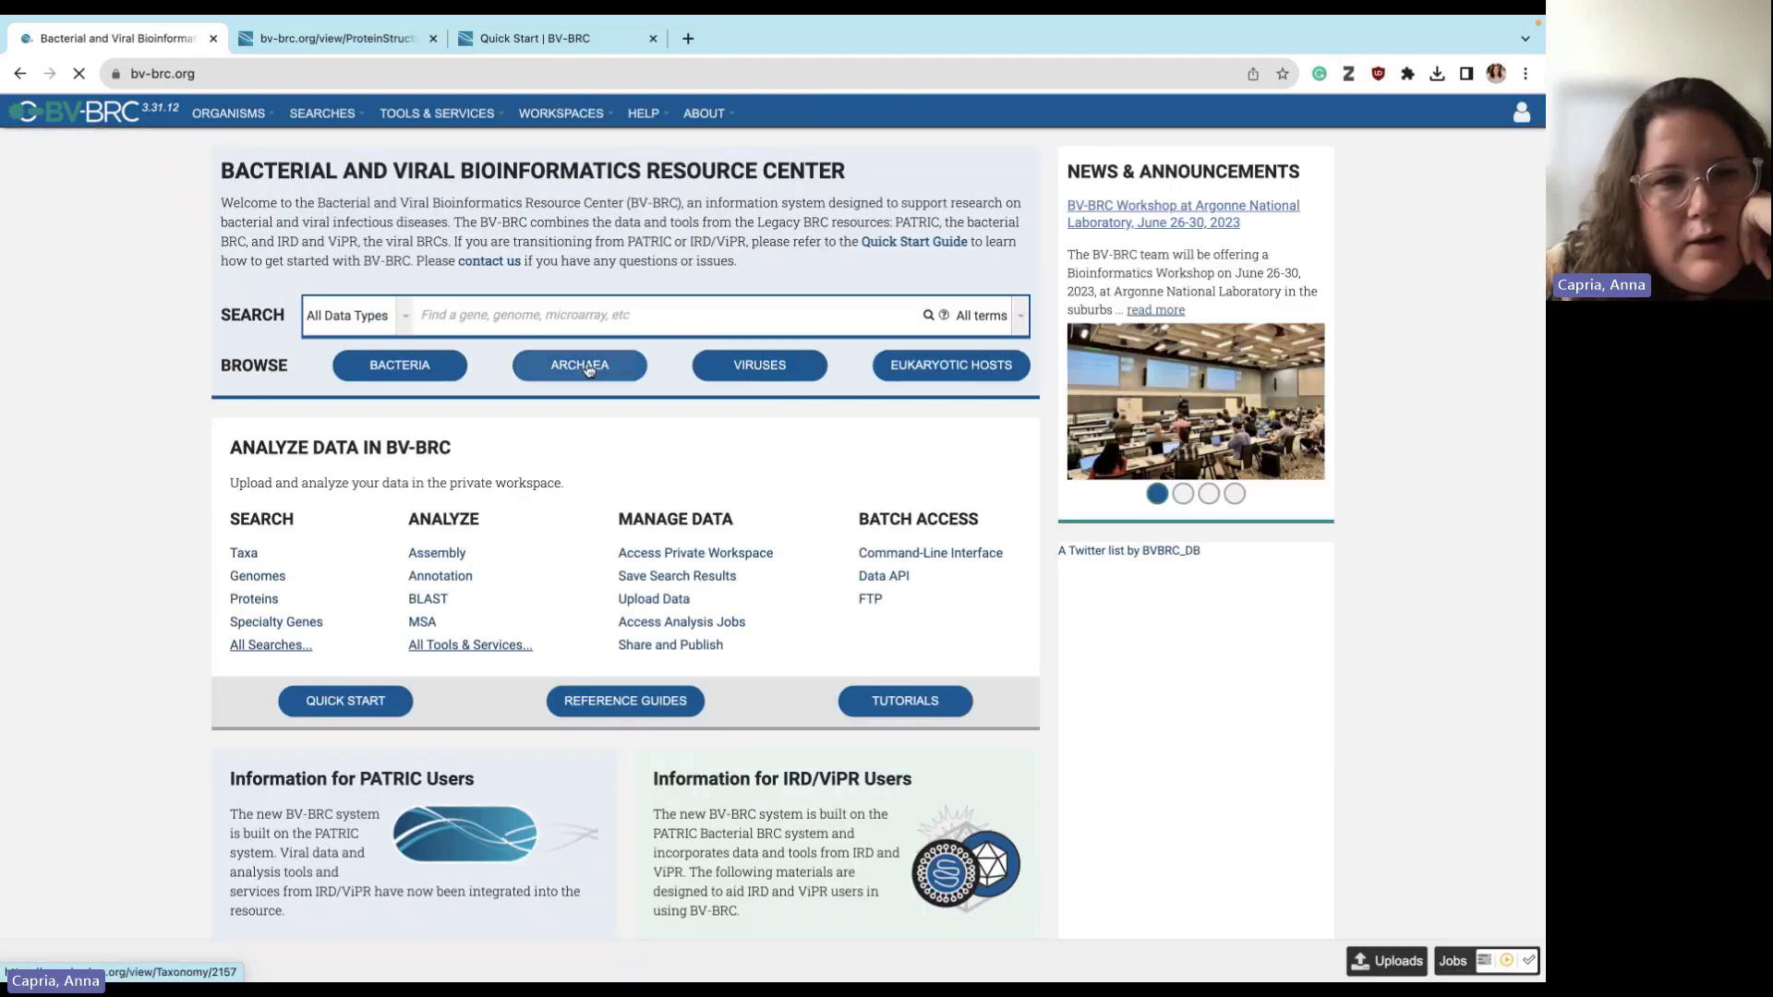
left_click(751, 362)
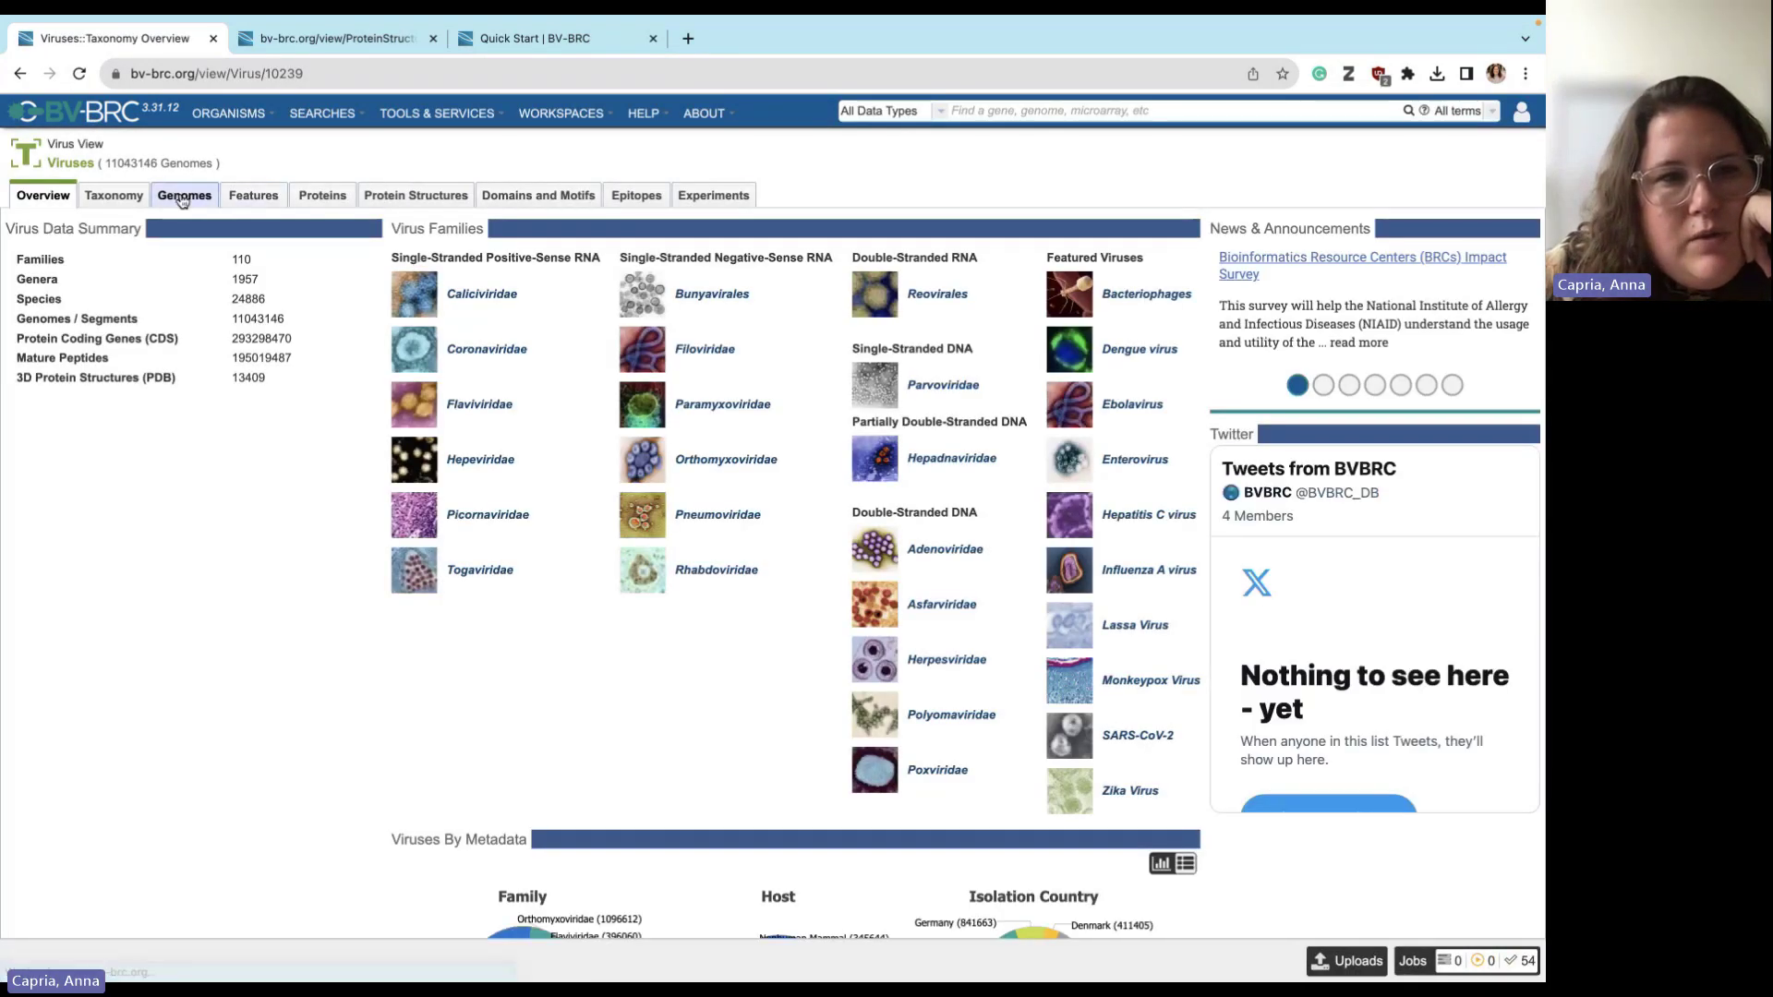
left_click(181, 195)
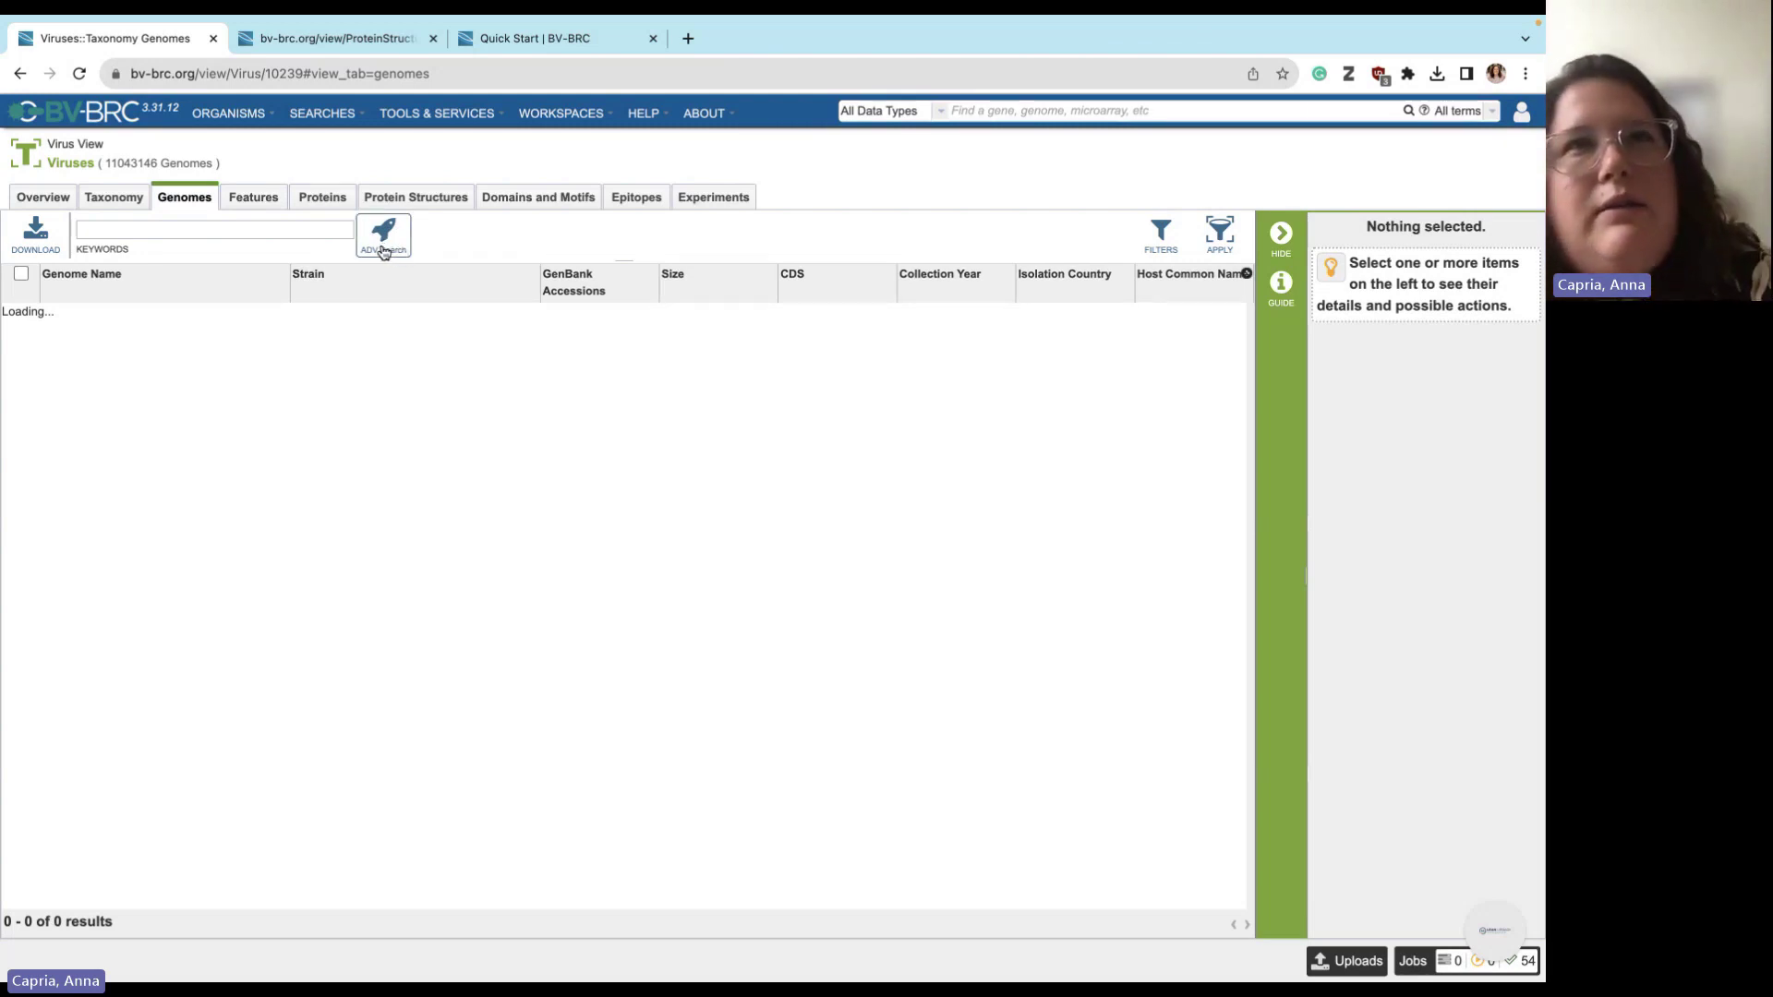
- Start an advanced search on the virus genomes with collection year as the search field
left_click(384, 235)
left_click(637, 545)
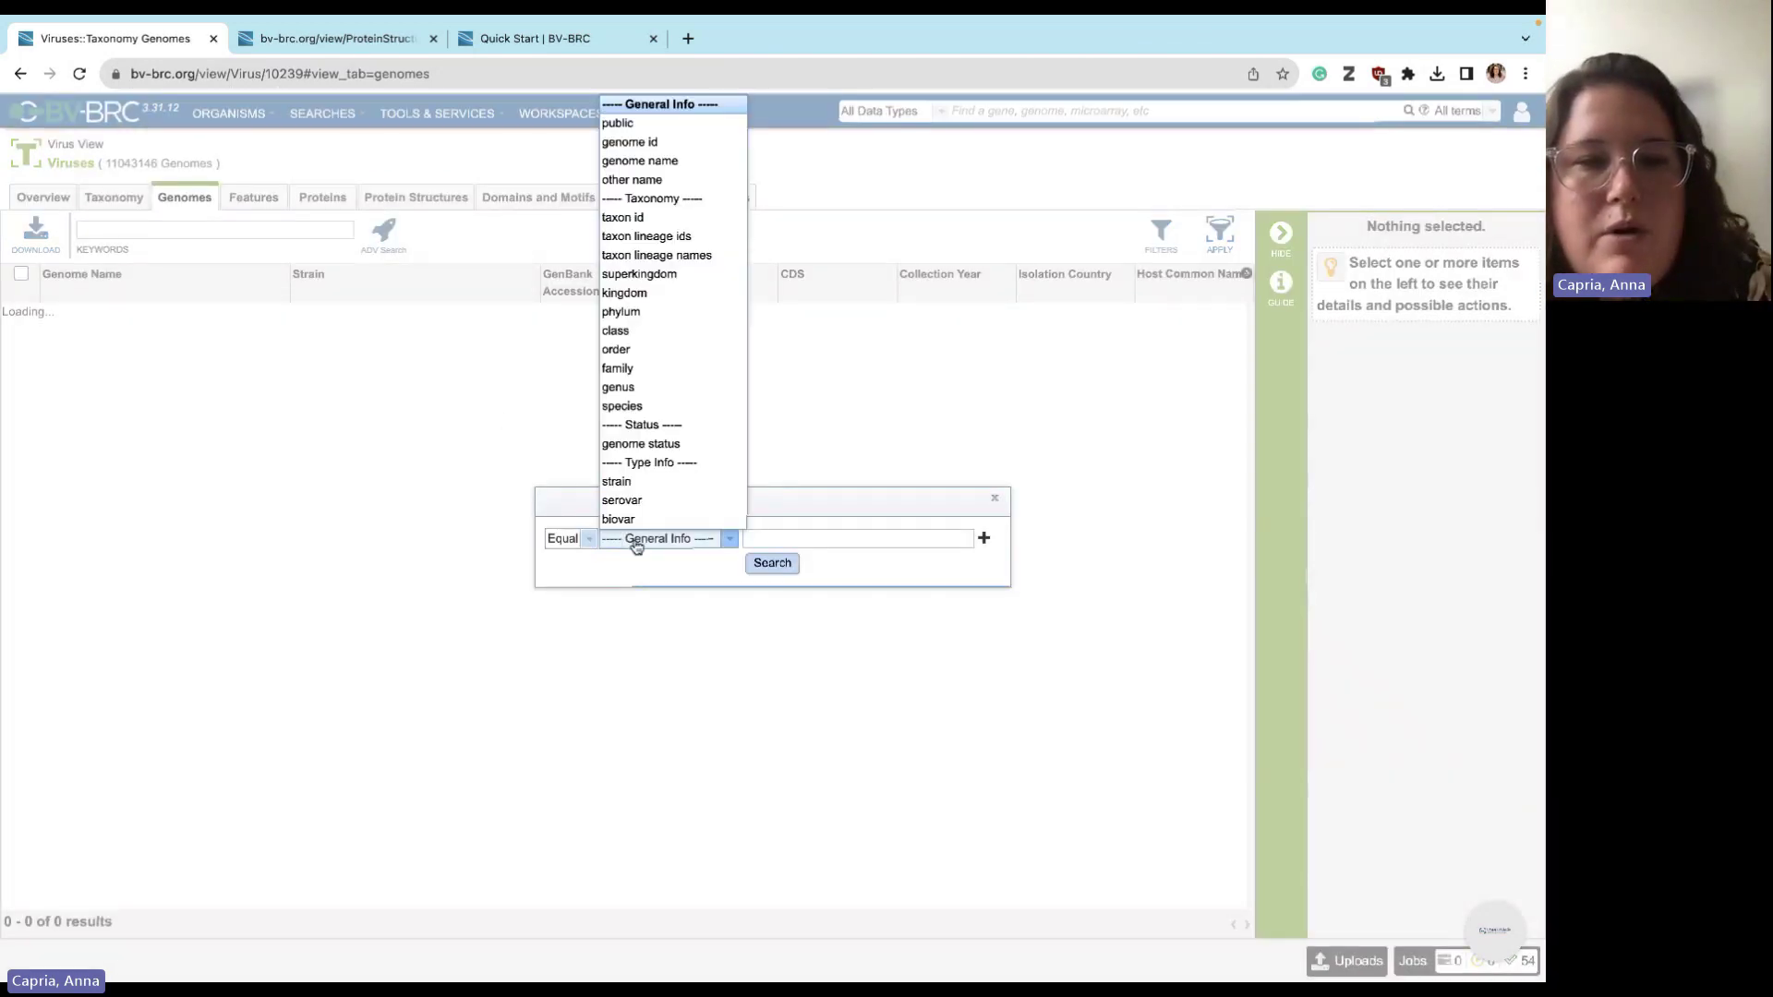
scroll(665, 471, "down", 10)
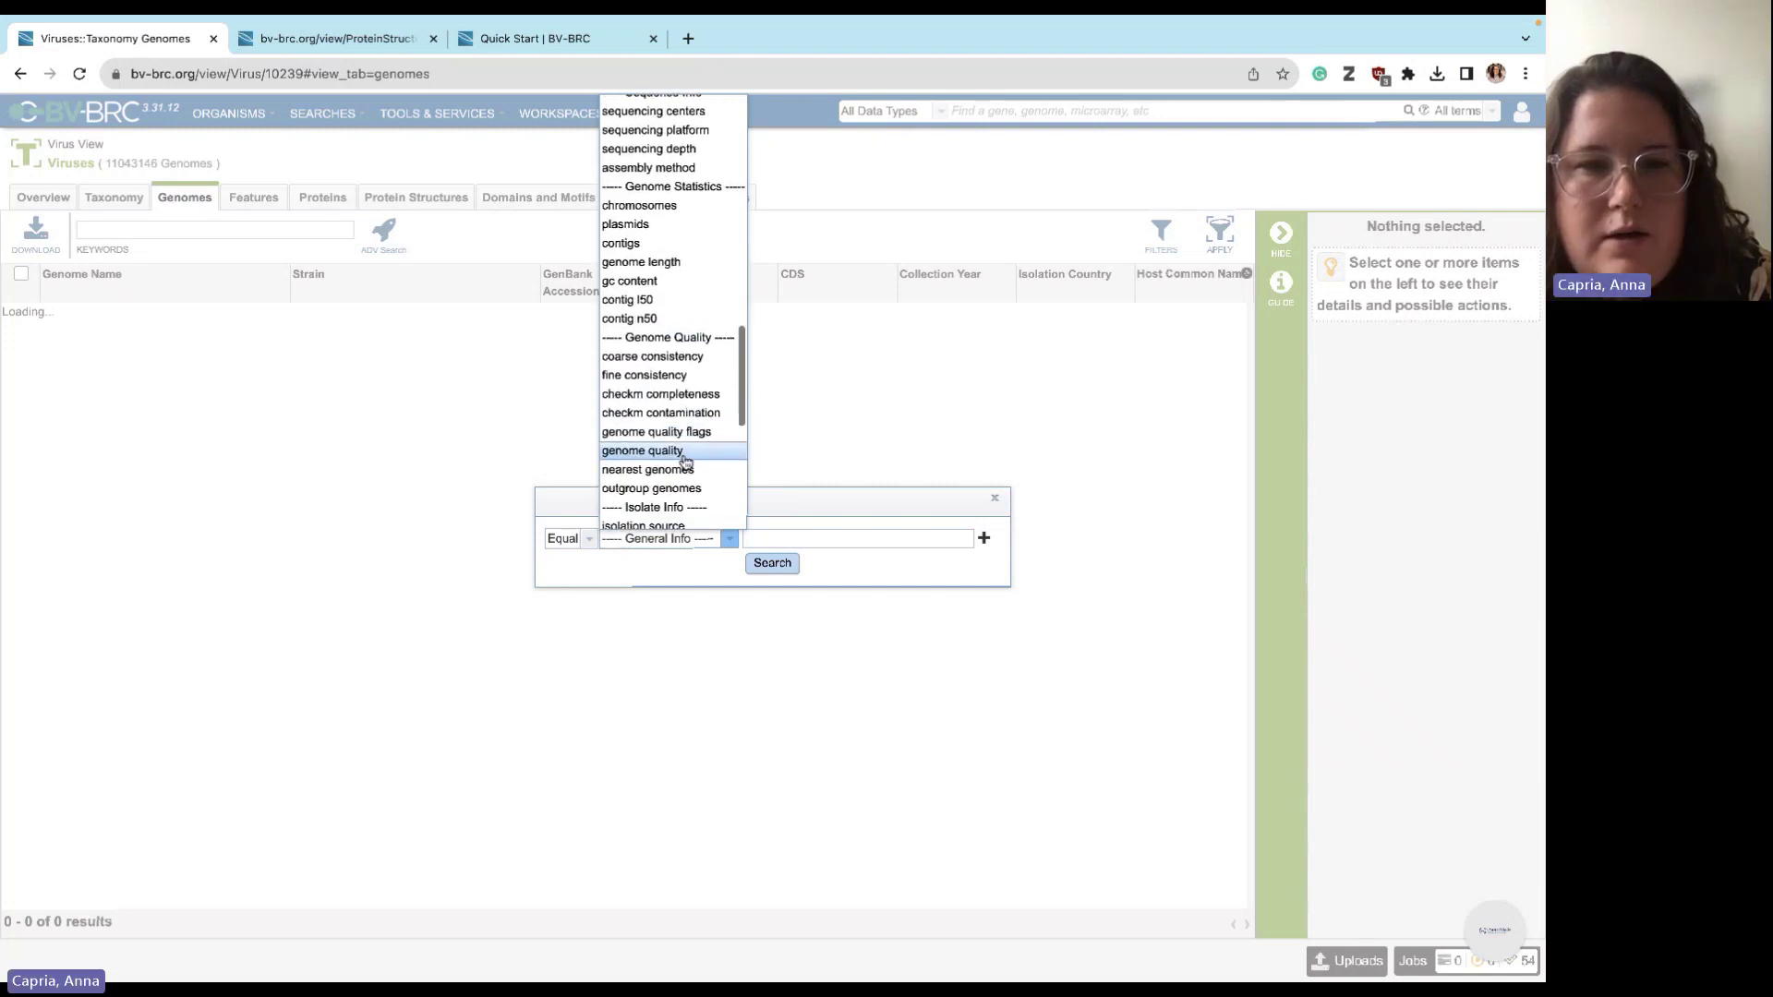
scroll(685, 460, "down", 5)
left_click(683, 447)
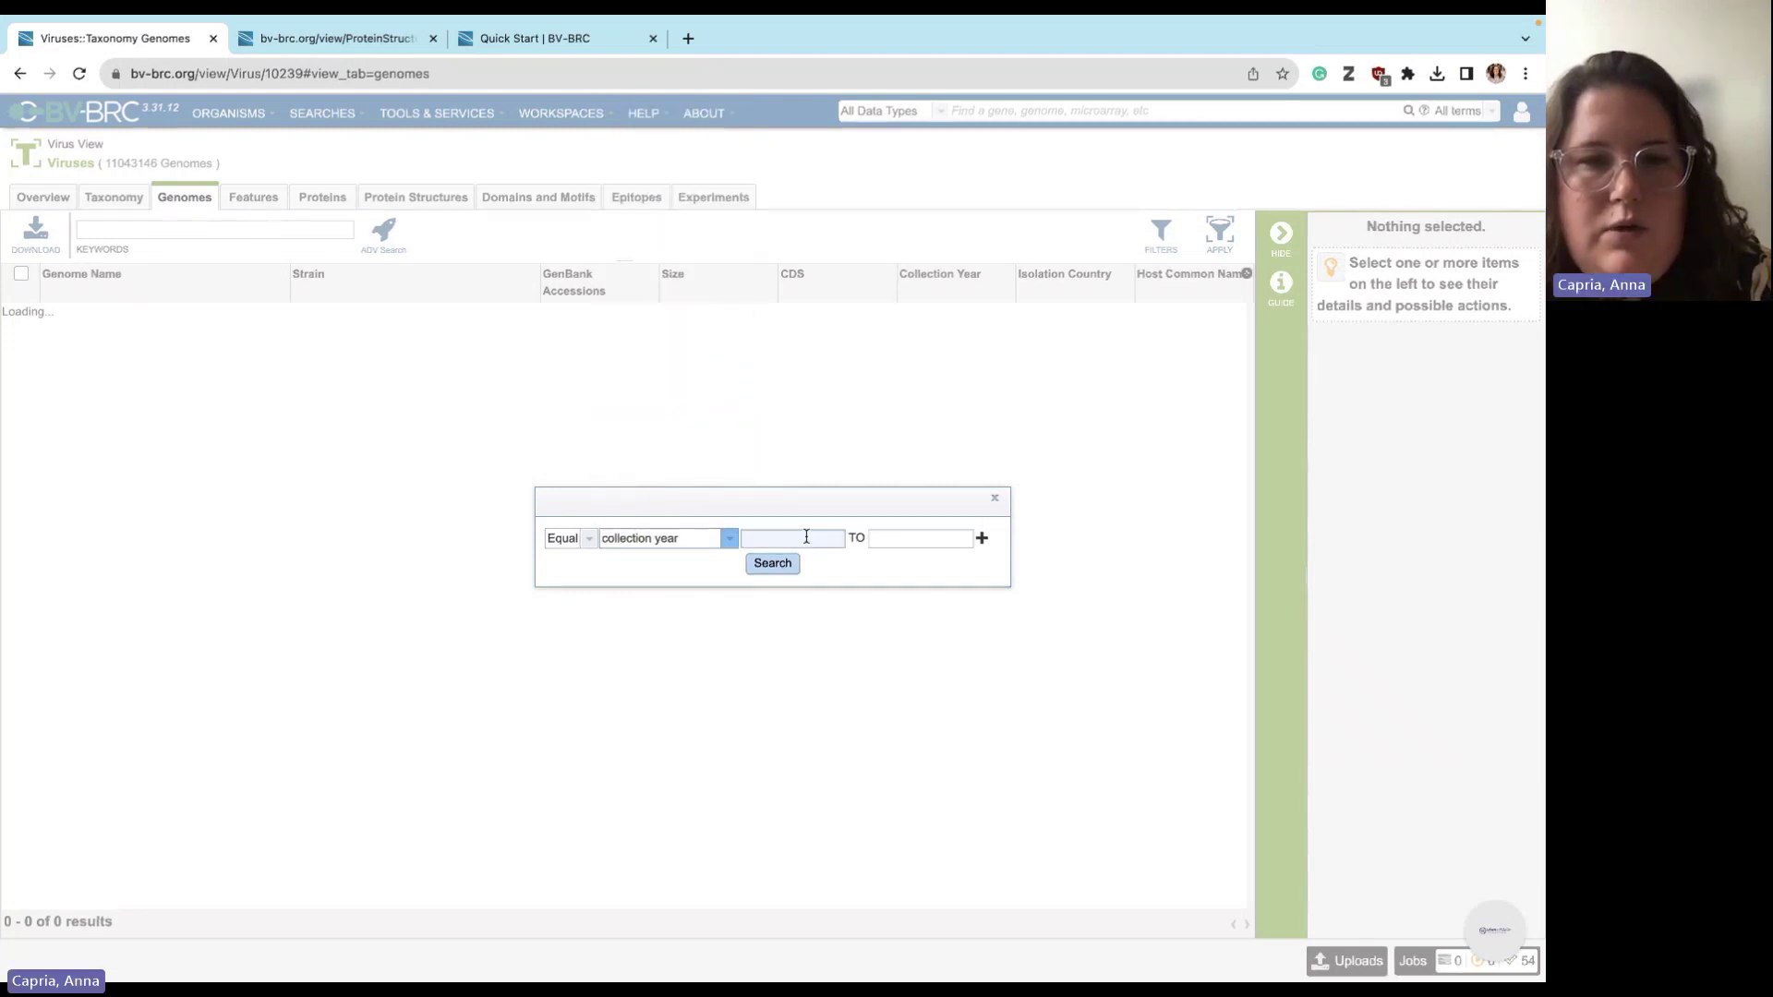
- Set the collection year range from 1900 to 2015 and run the advanced search
left_click(806, 536)
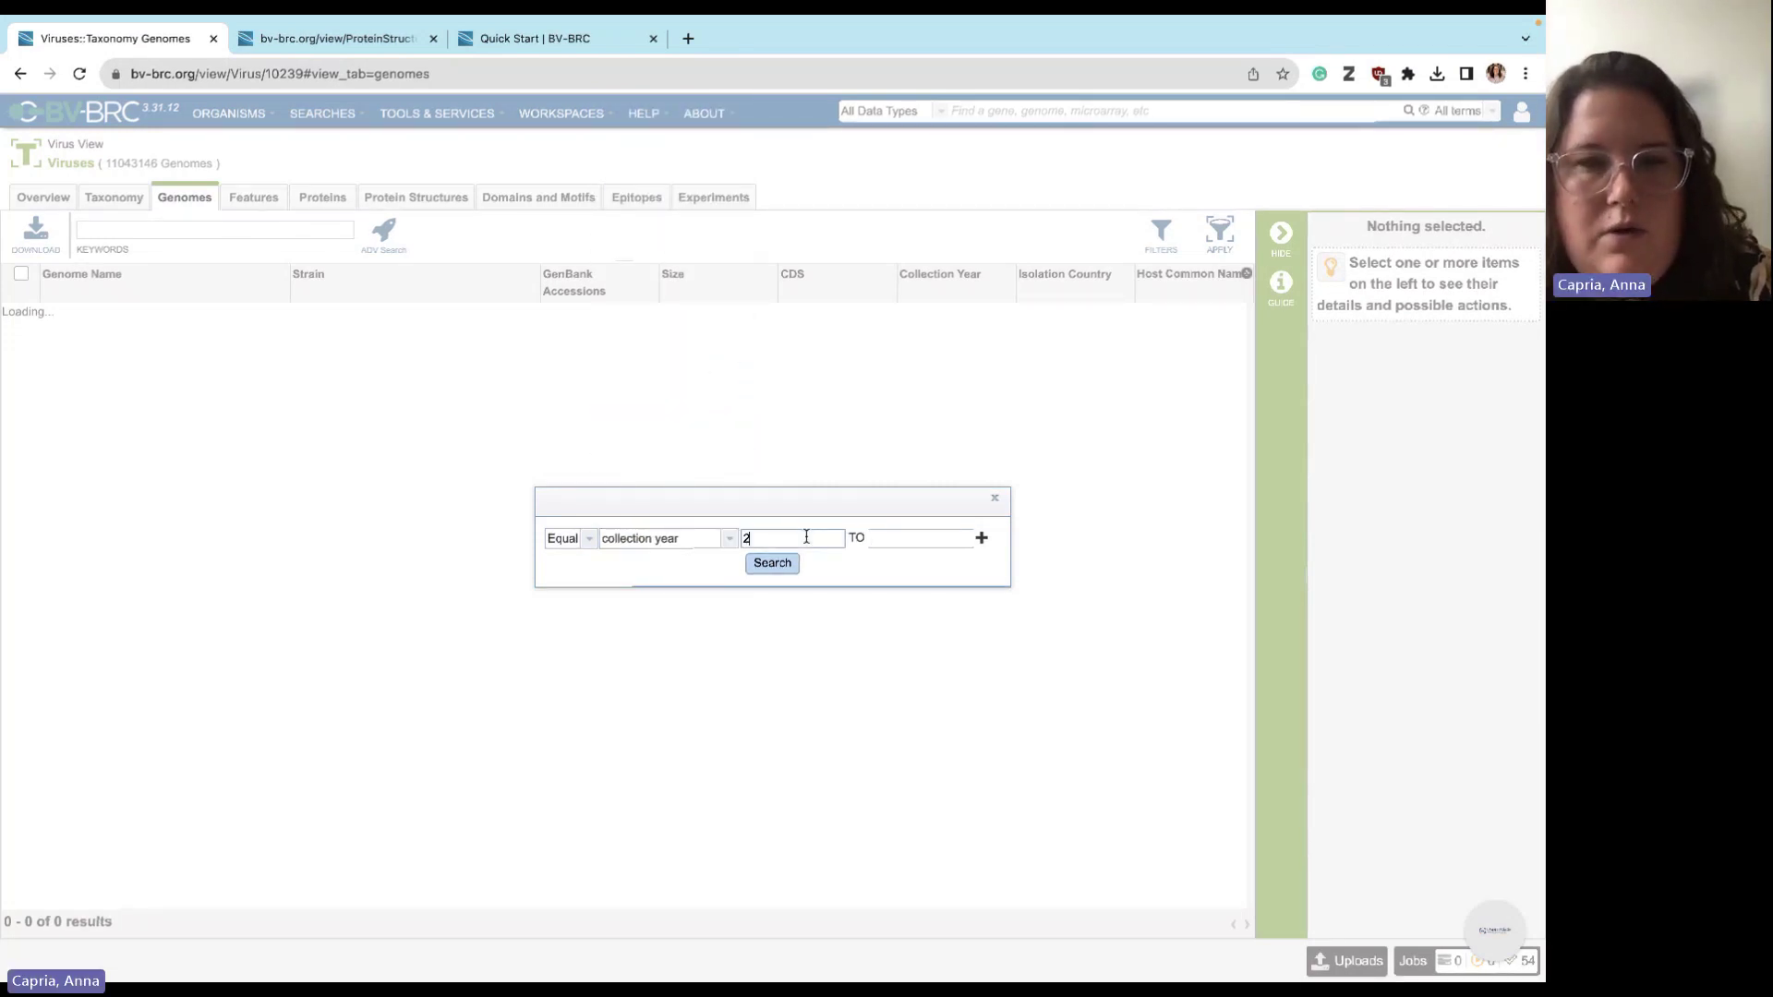
type("2")
key("BackSpace")
type("19")
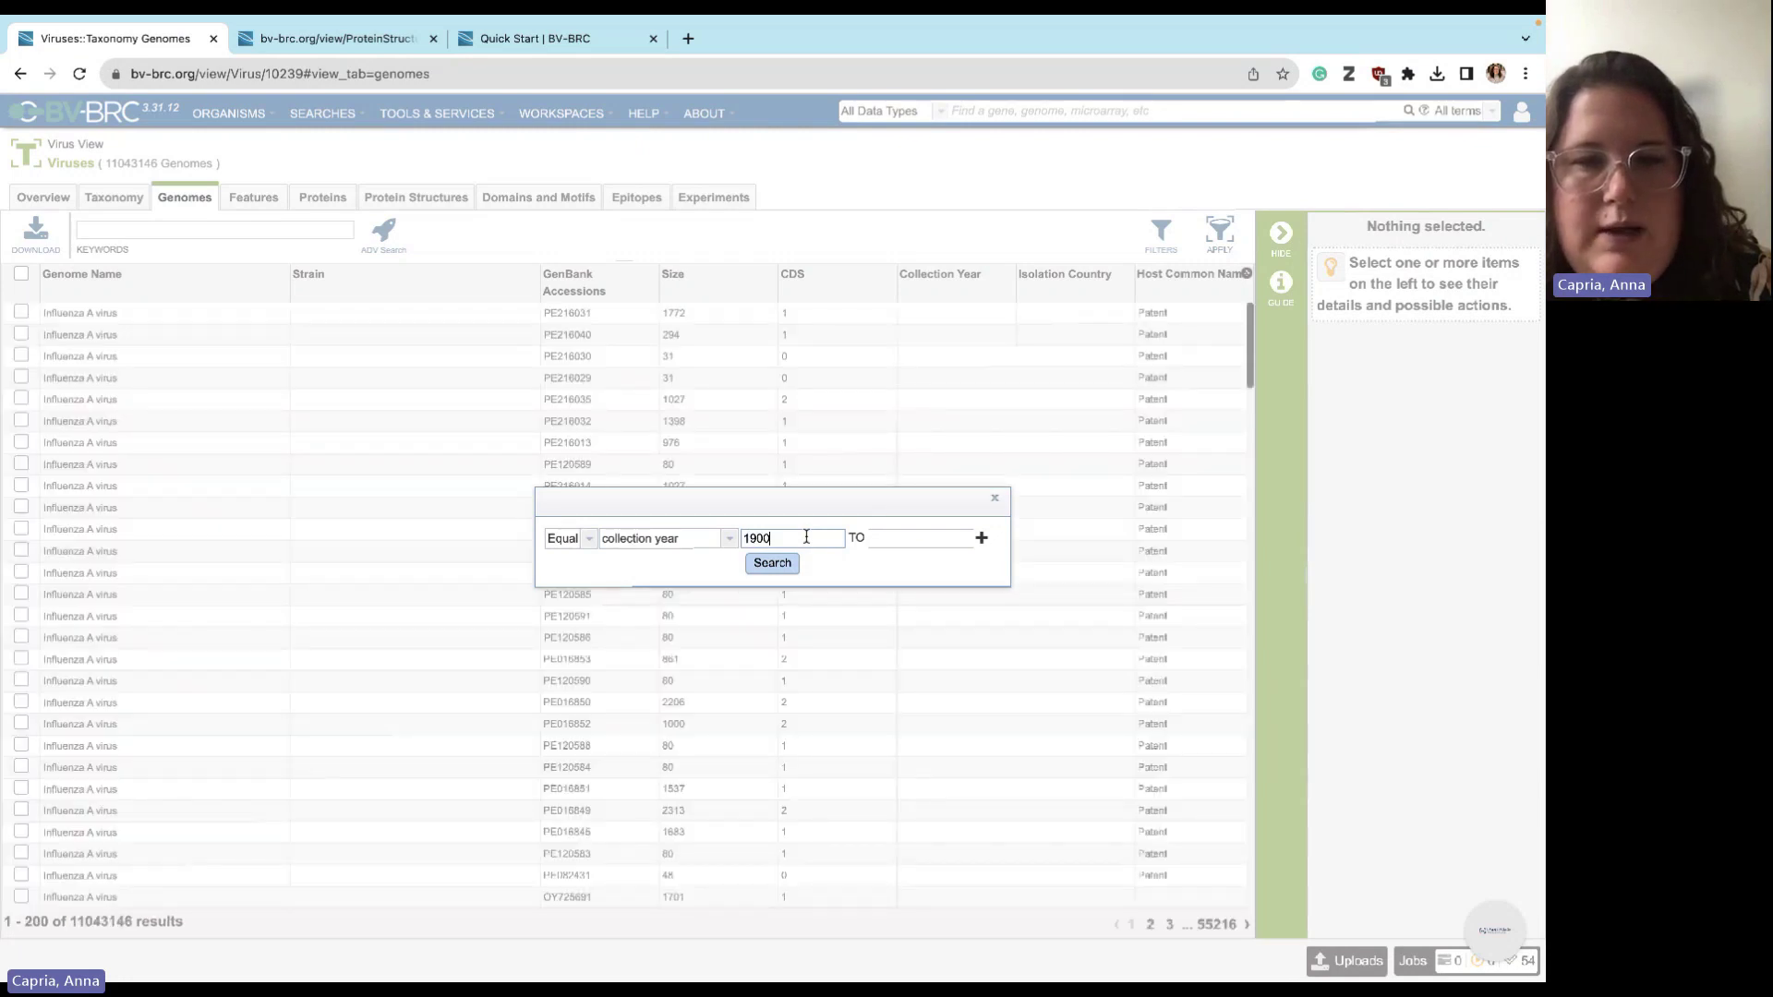
type("00")
left_click(914, 536)
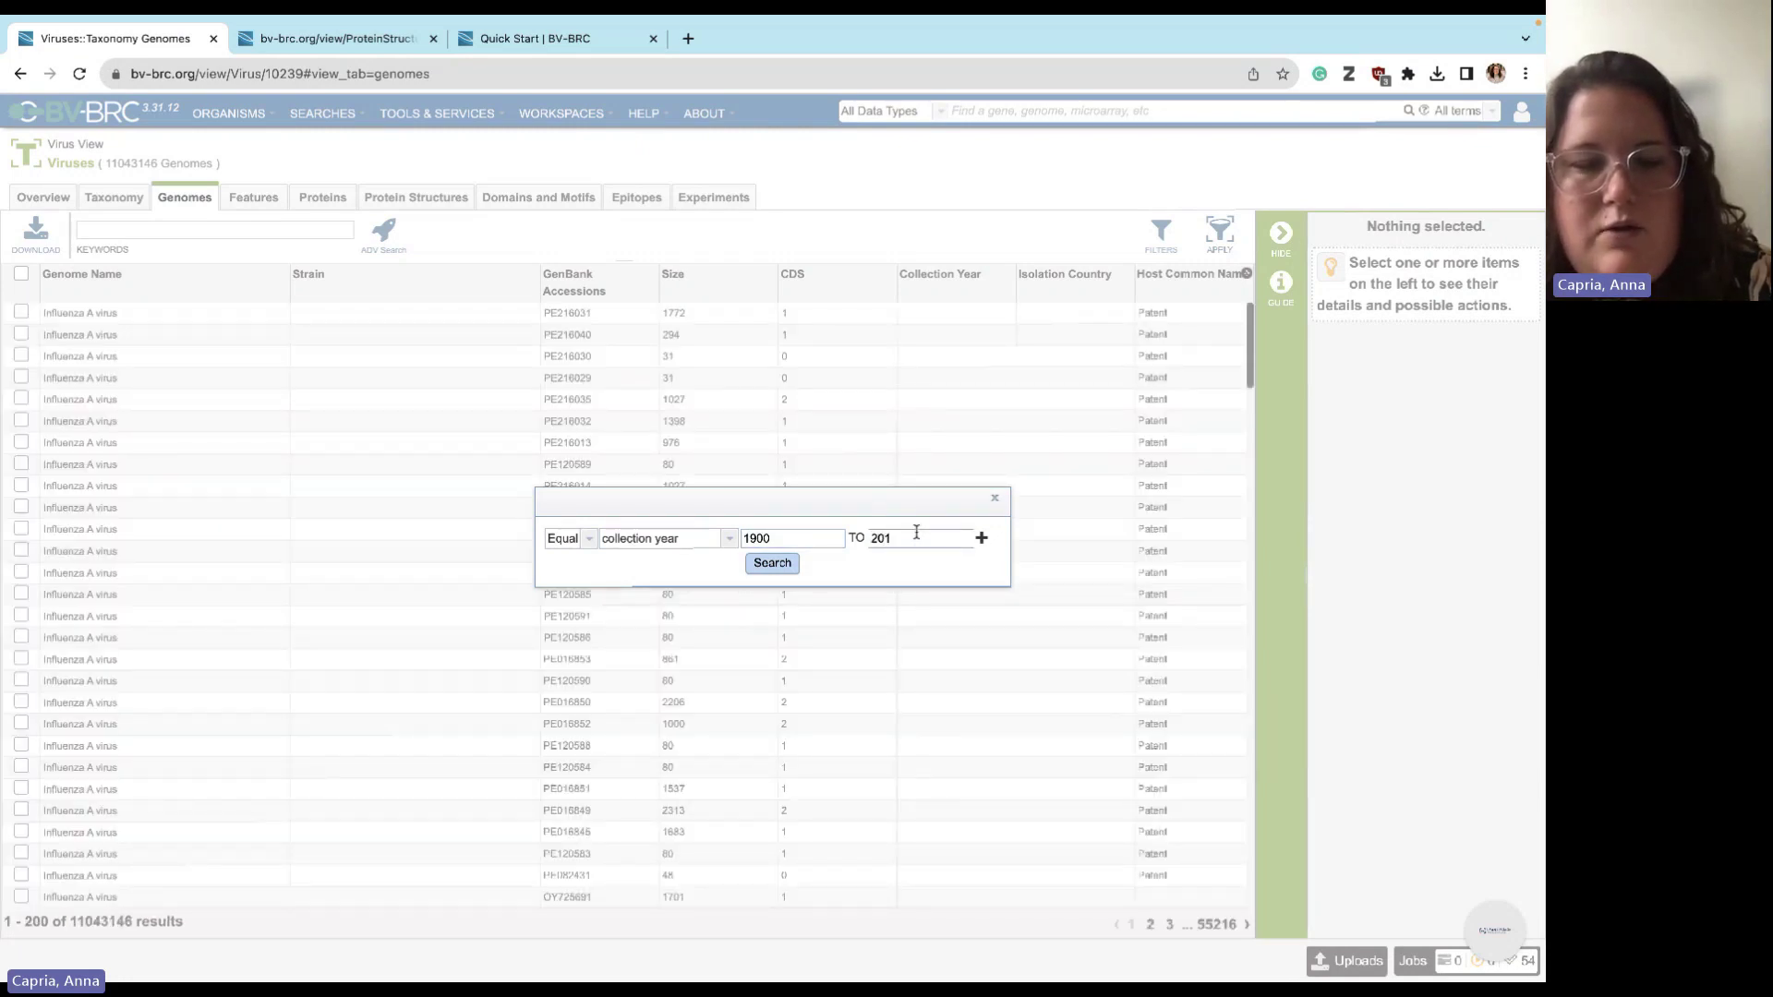
type("2015")
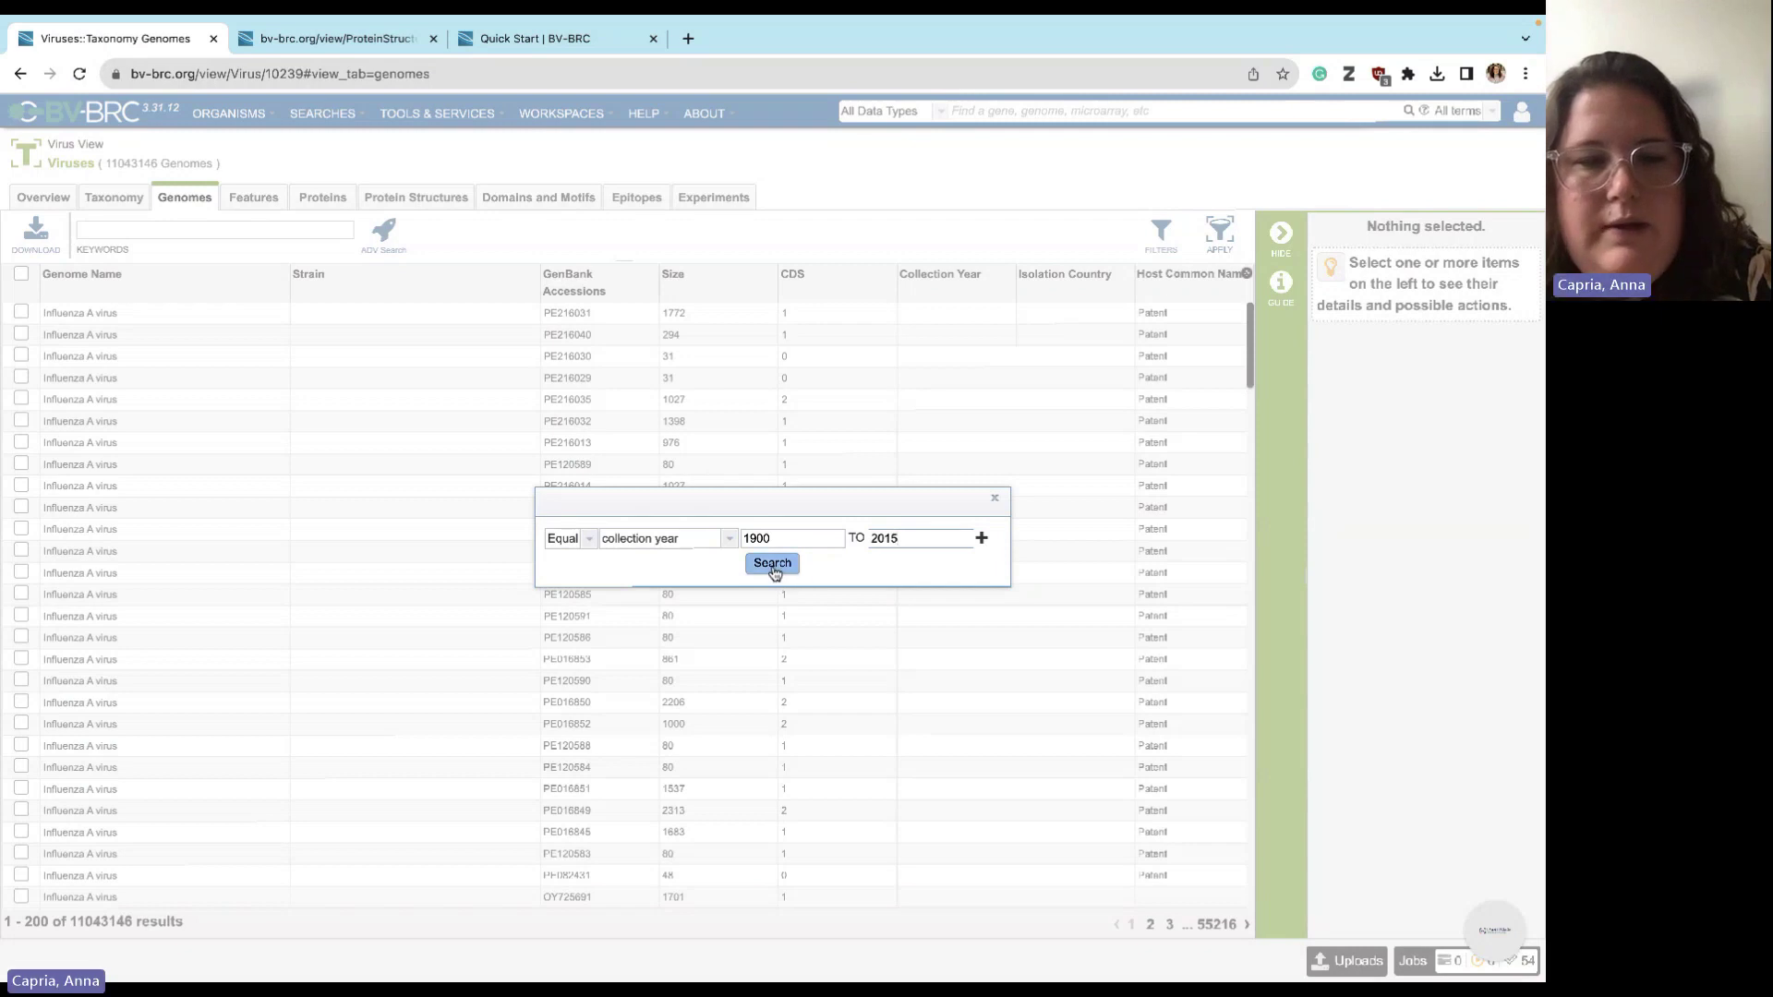
left_click(774, 571)
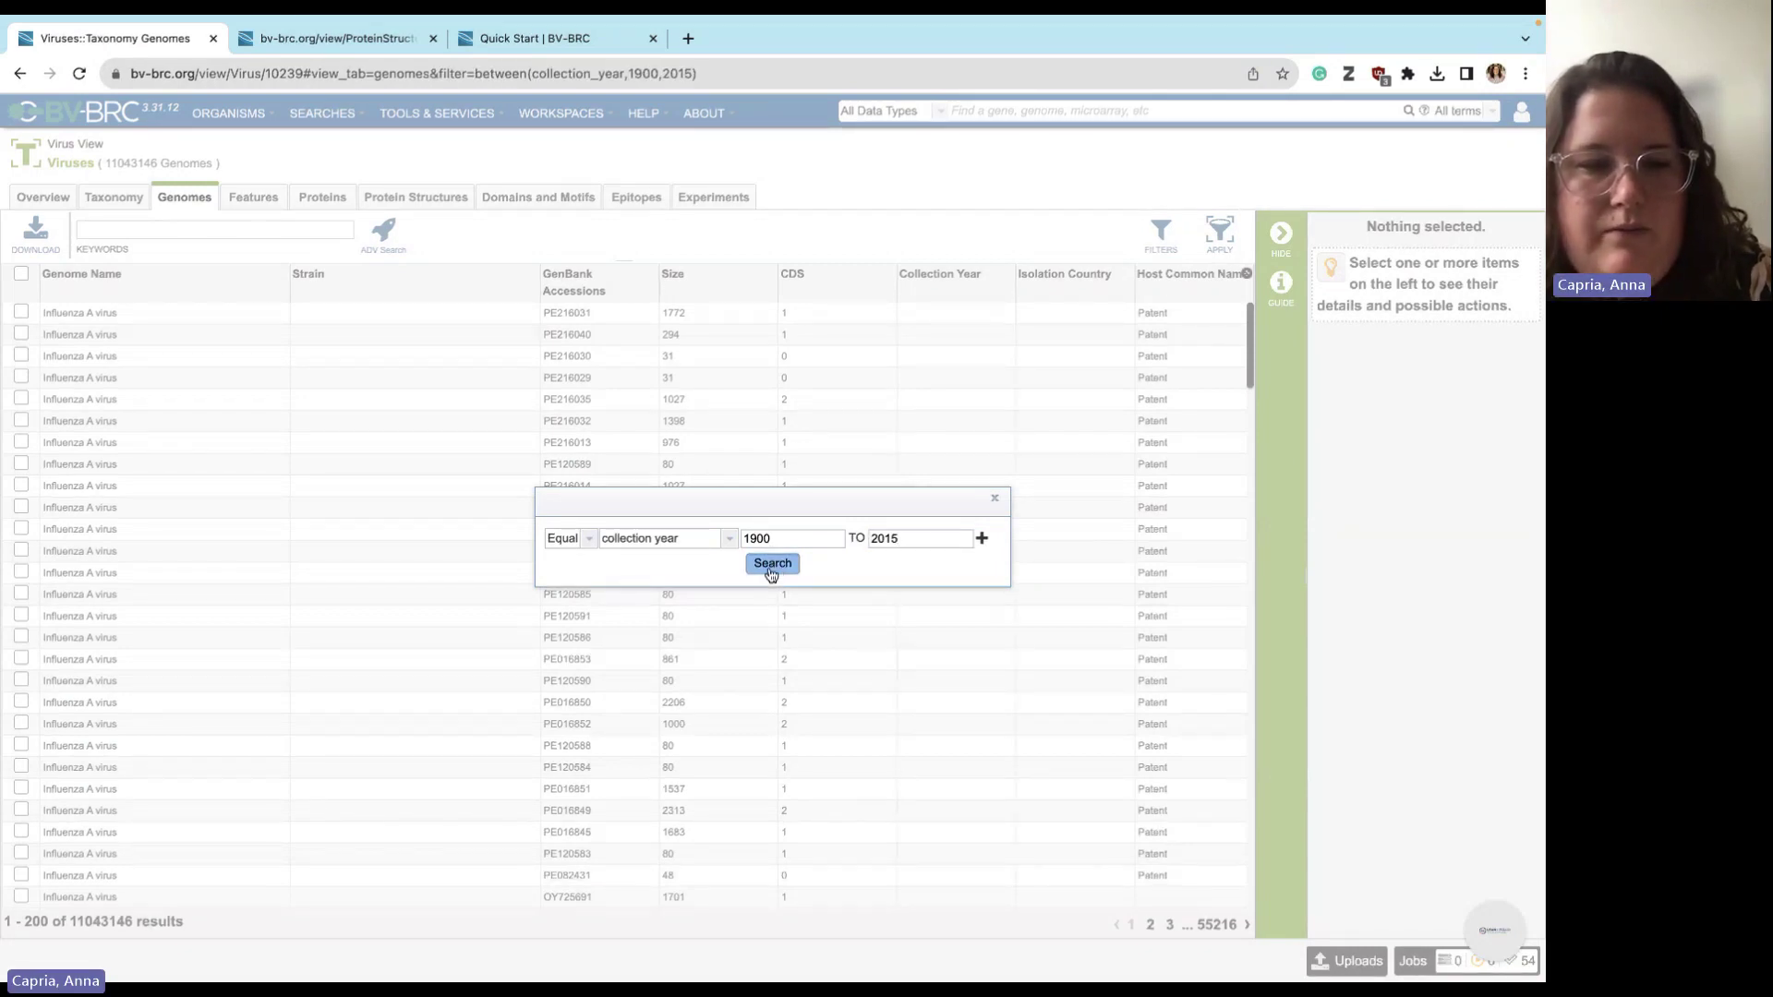
left_click(772, 565)
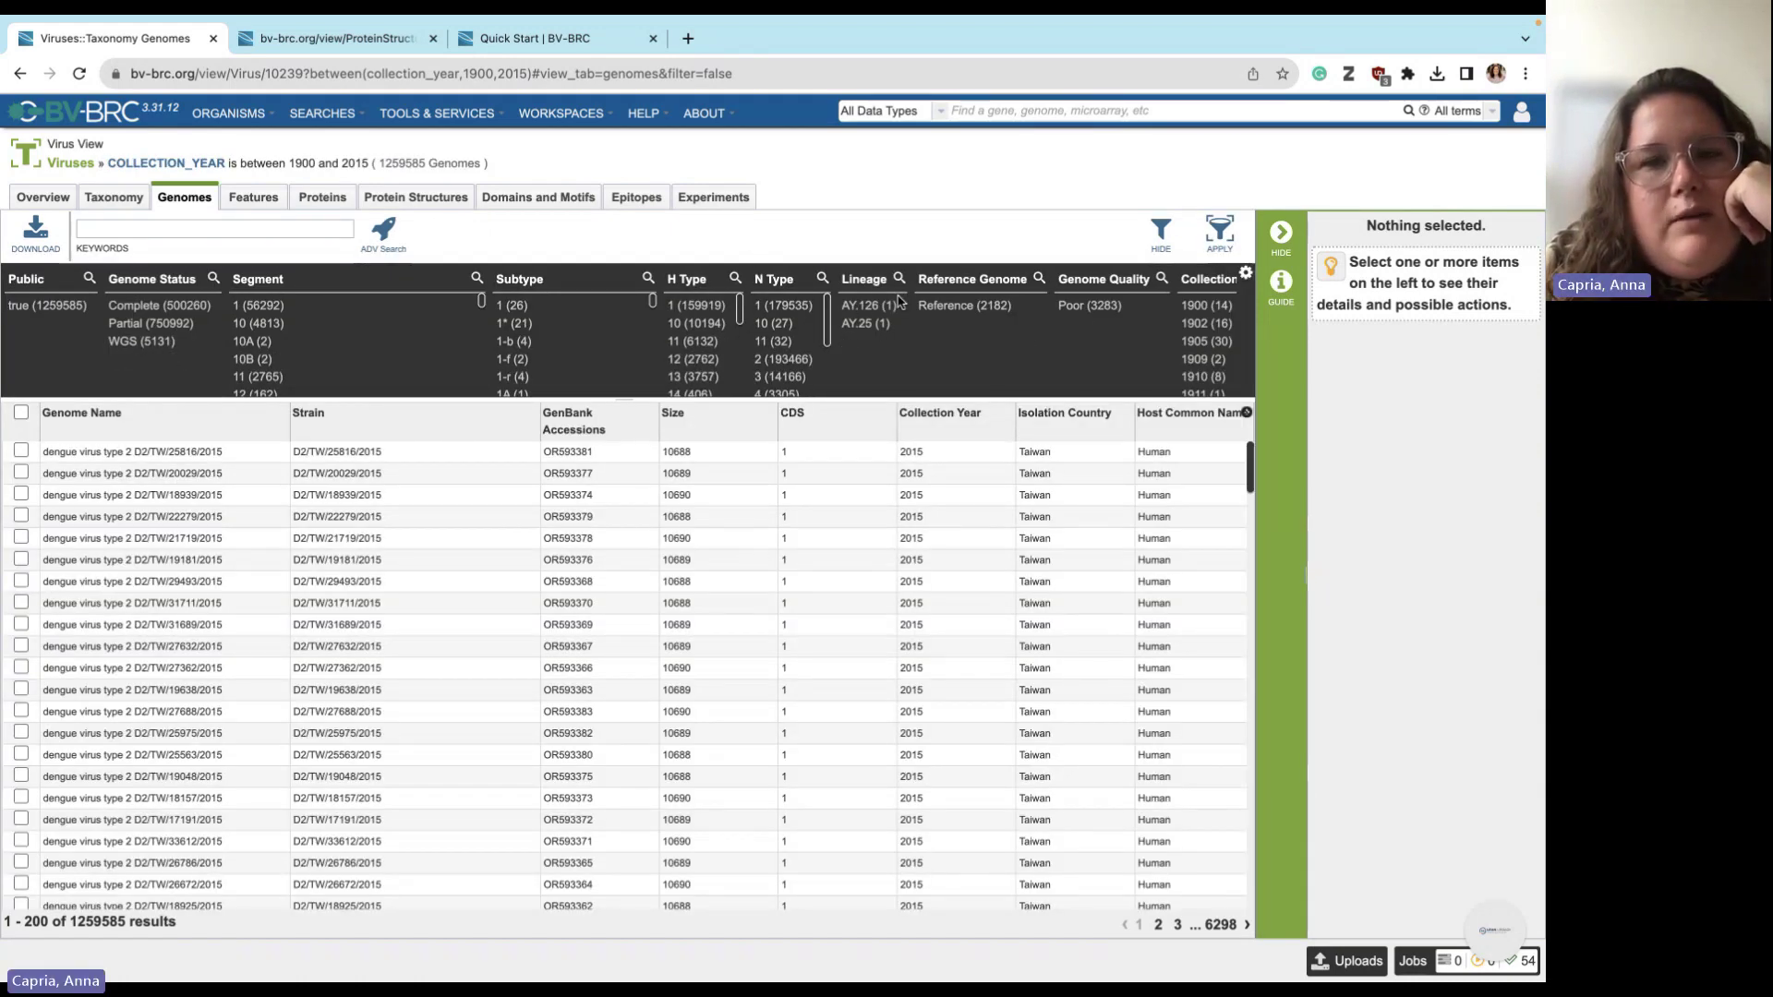
- Filter the genomes to the Insect host group and the Africa geographic group
scroll(1028, 336, "right", 3)
scroll(1058, 336, "right", 10)
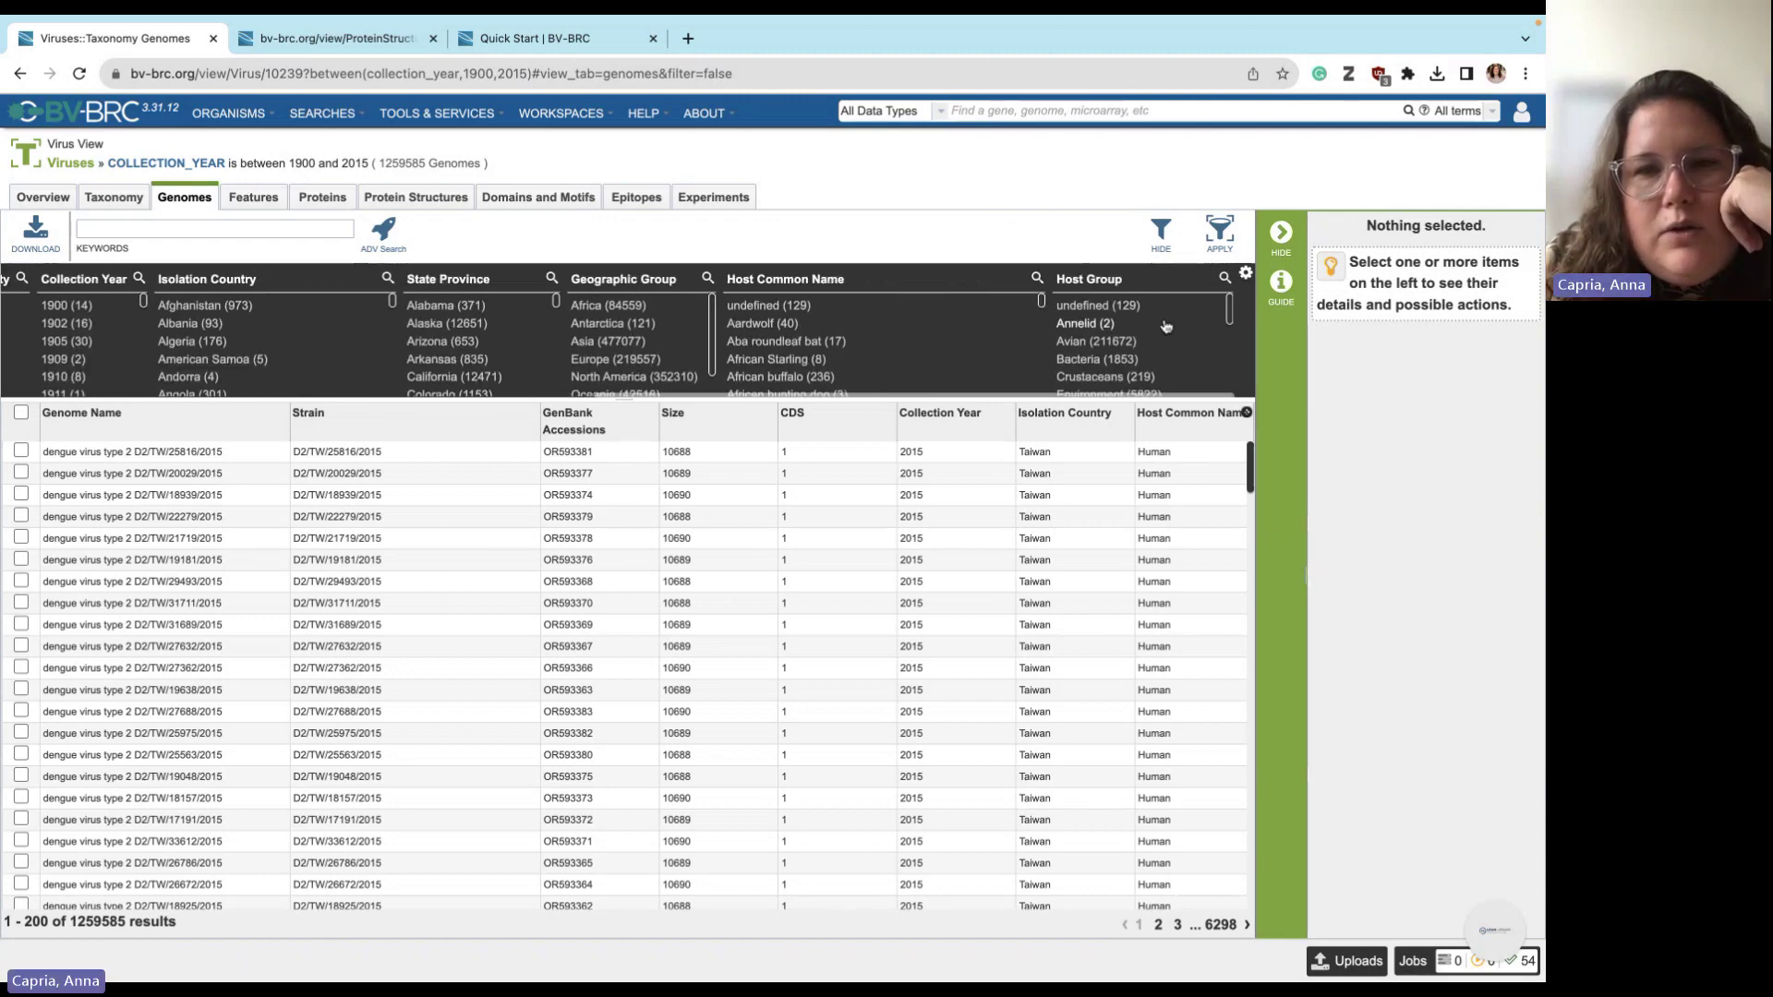
scroll(1122, 349, "down", 3)
left_click(1122, 354)
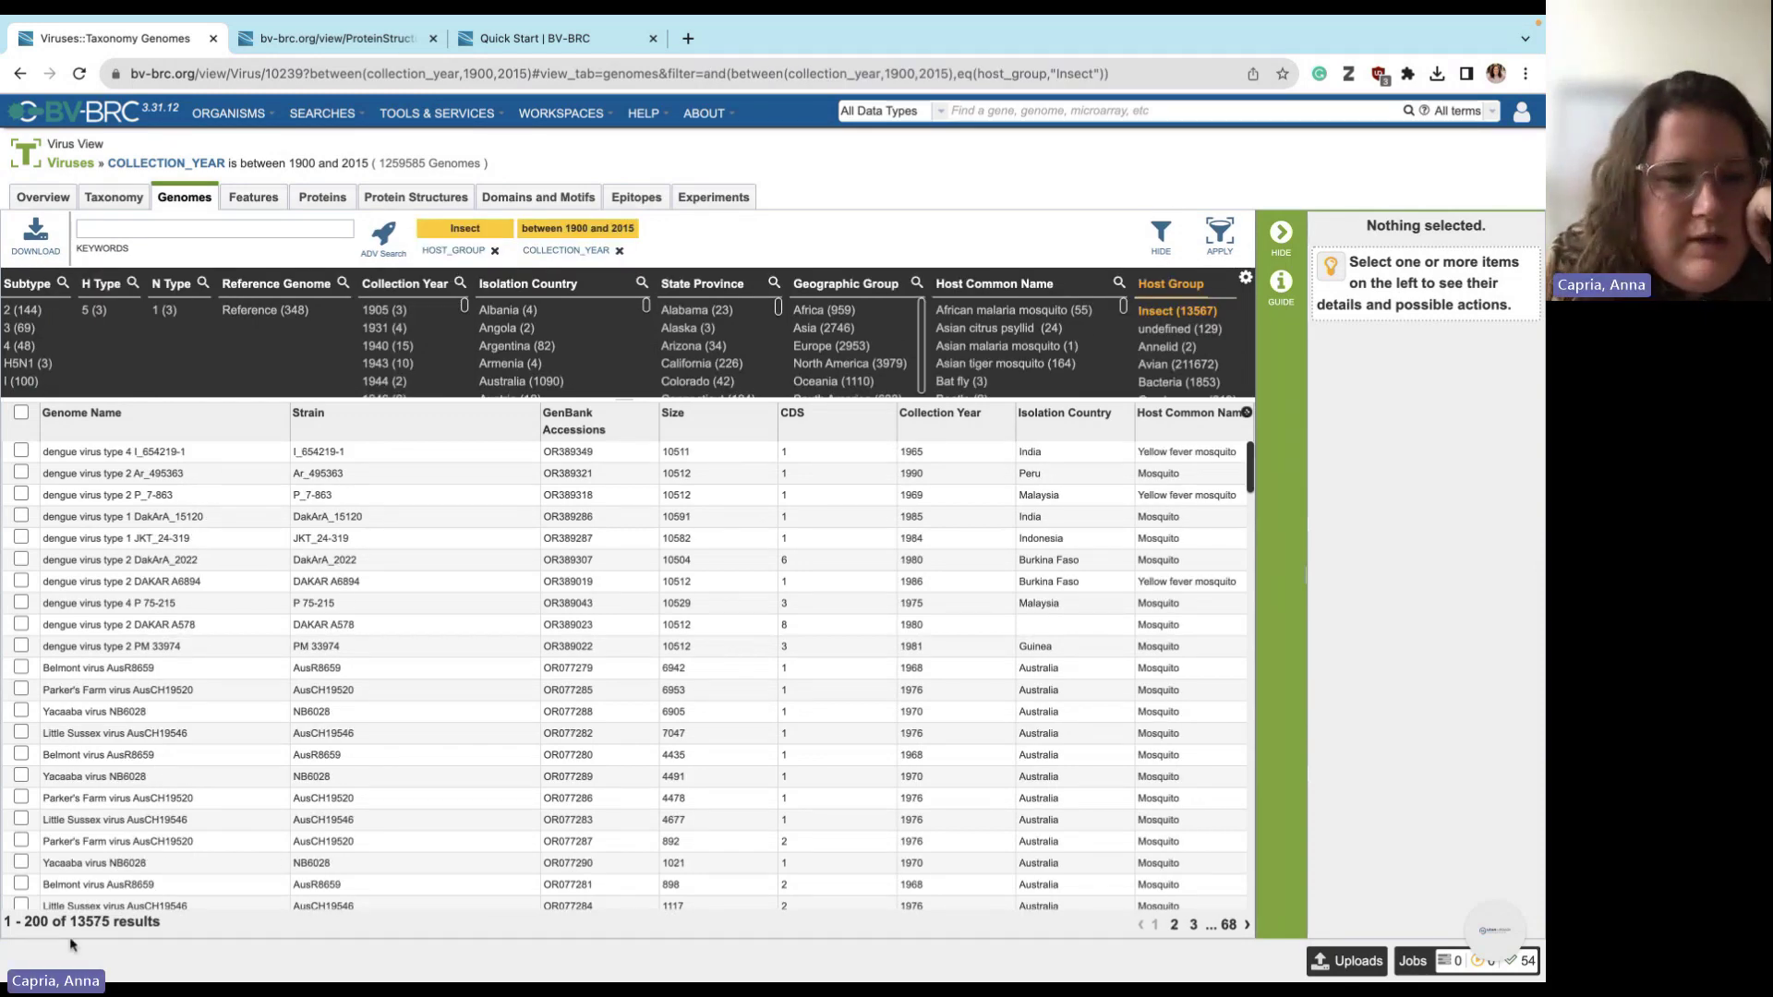
left_click_drag(88, 926, 101, 928)
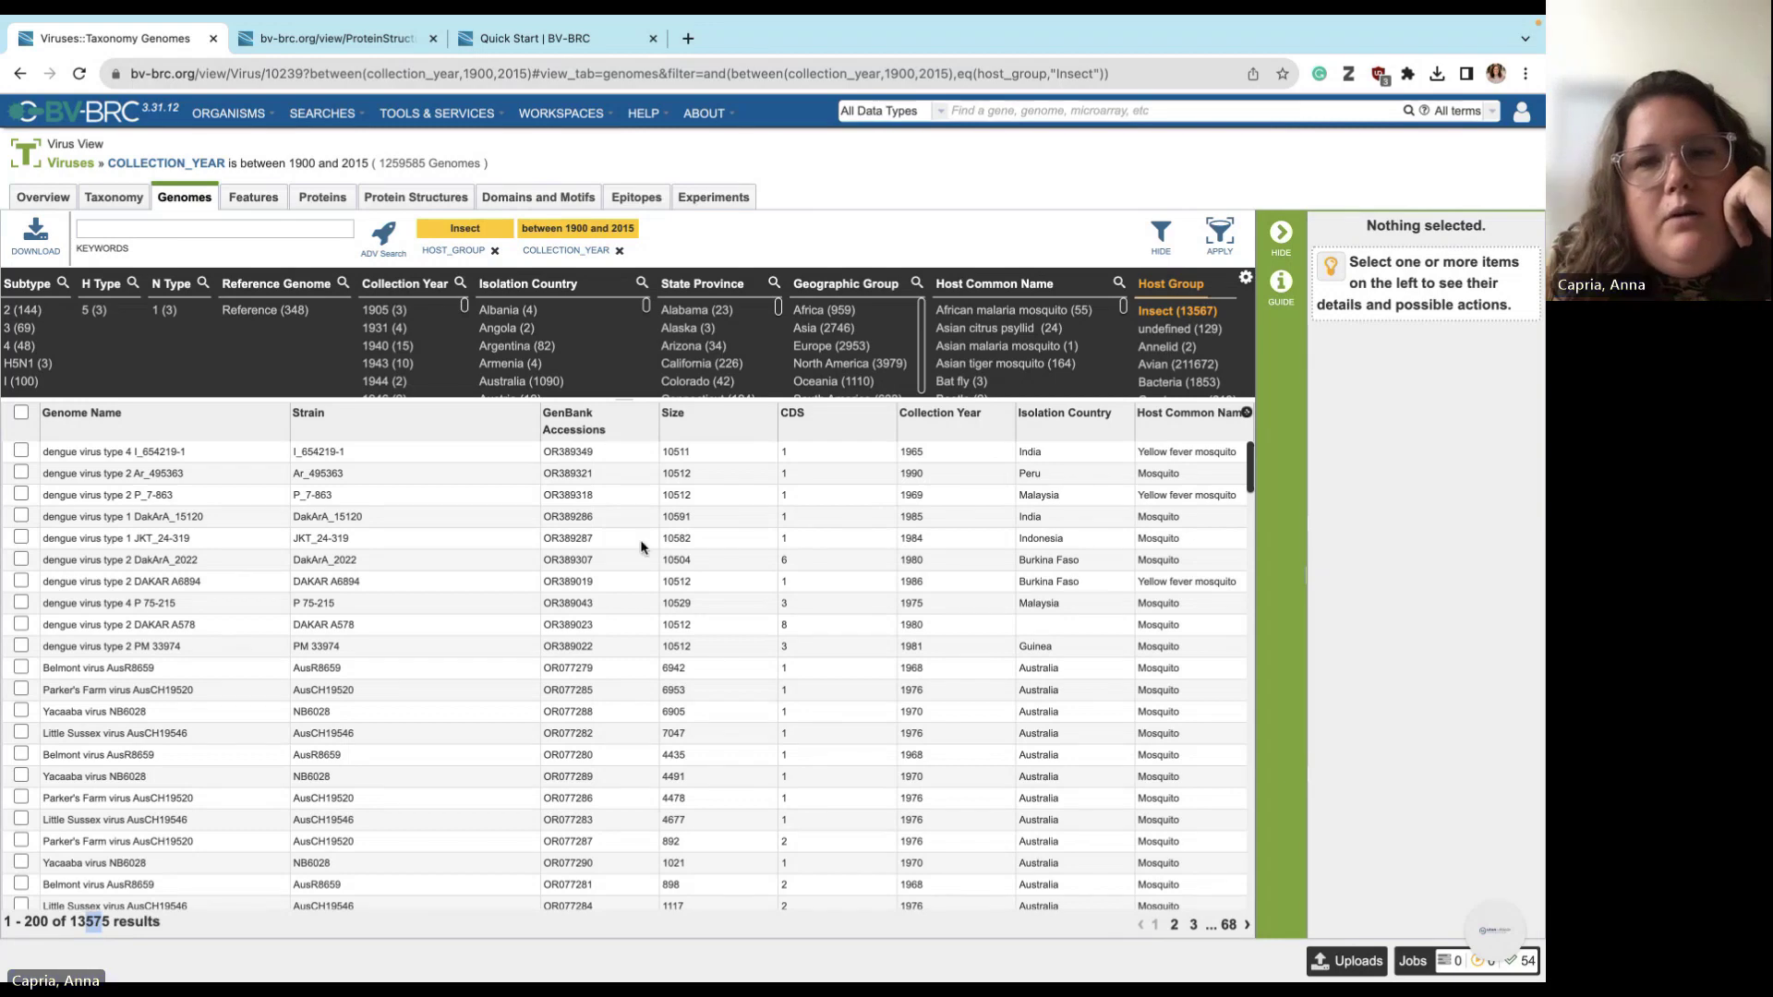
left_click(833, 318)
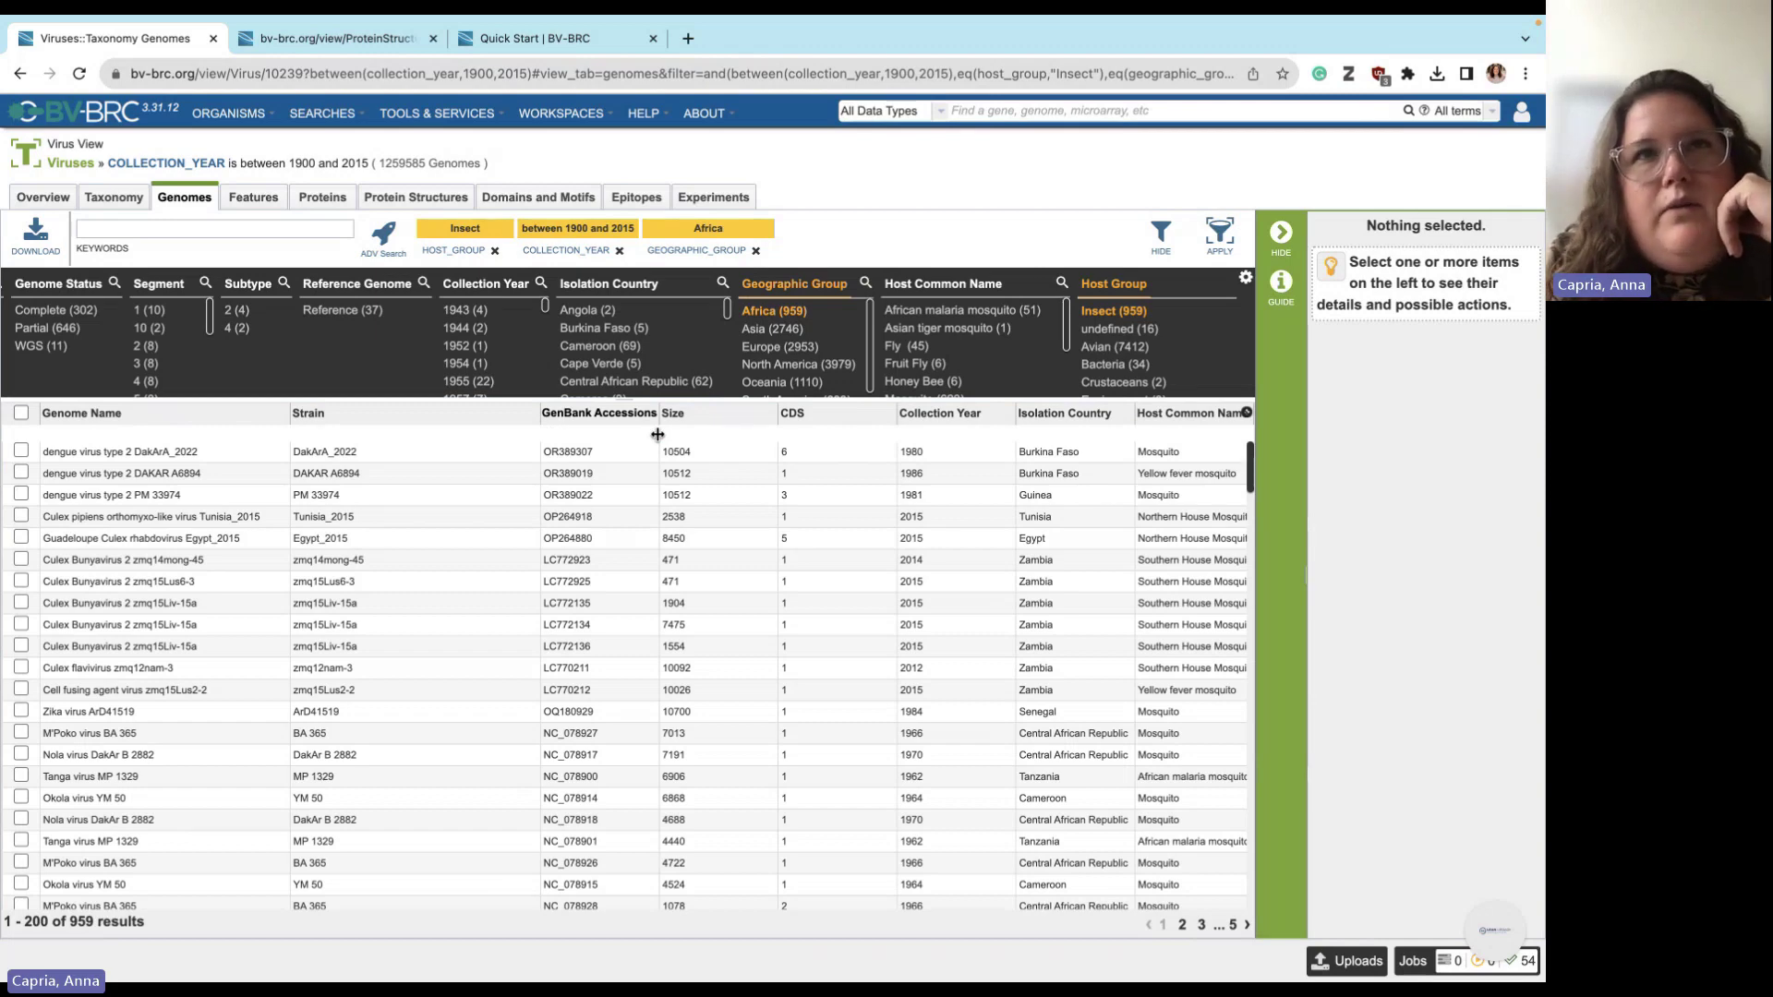
- Look through the genomes filtered to insect hosts in Africa, checking the virus names, collection years and countries, and return to the start
scroll(656, 469, "down", 3)
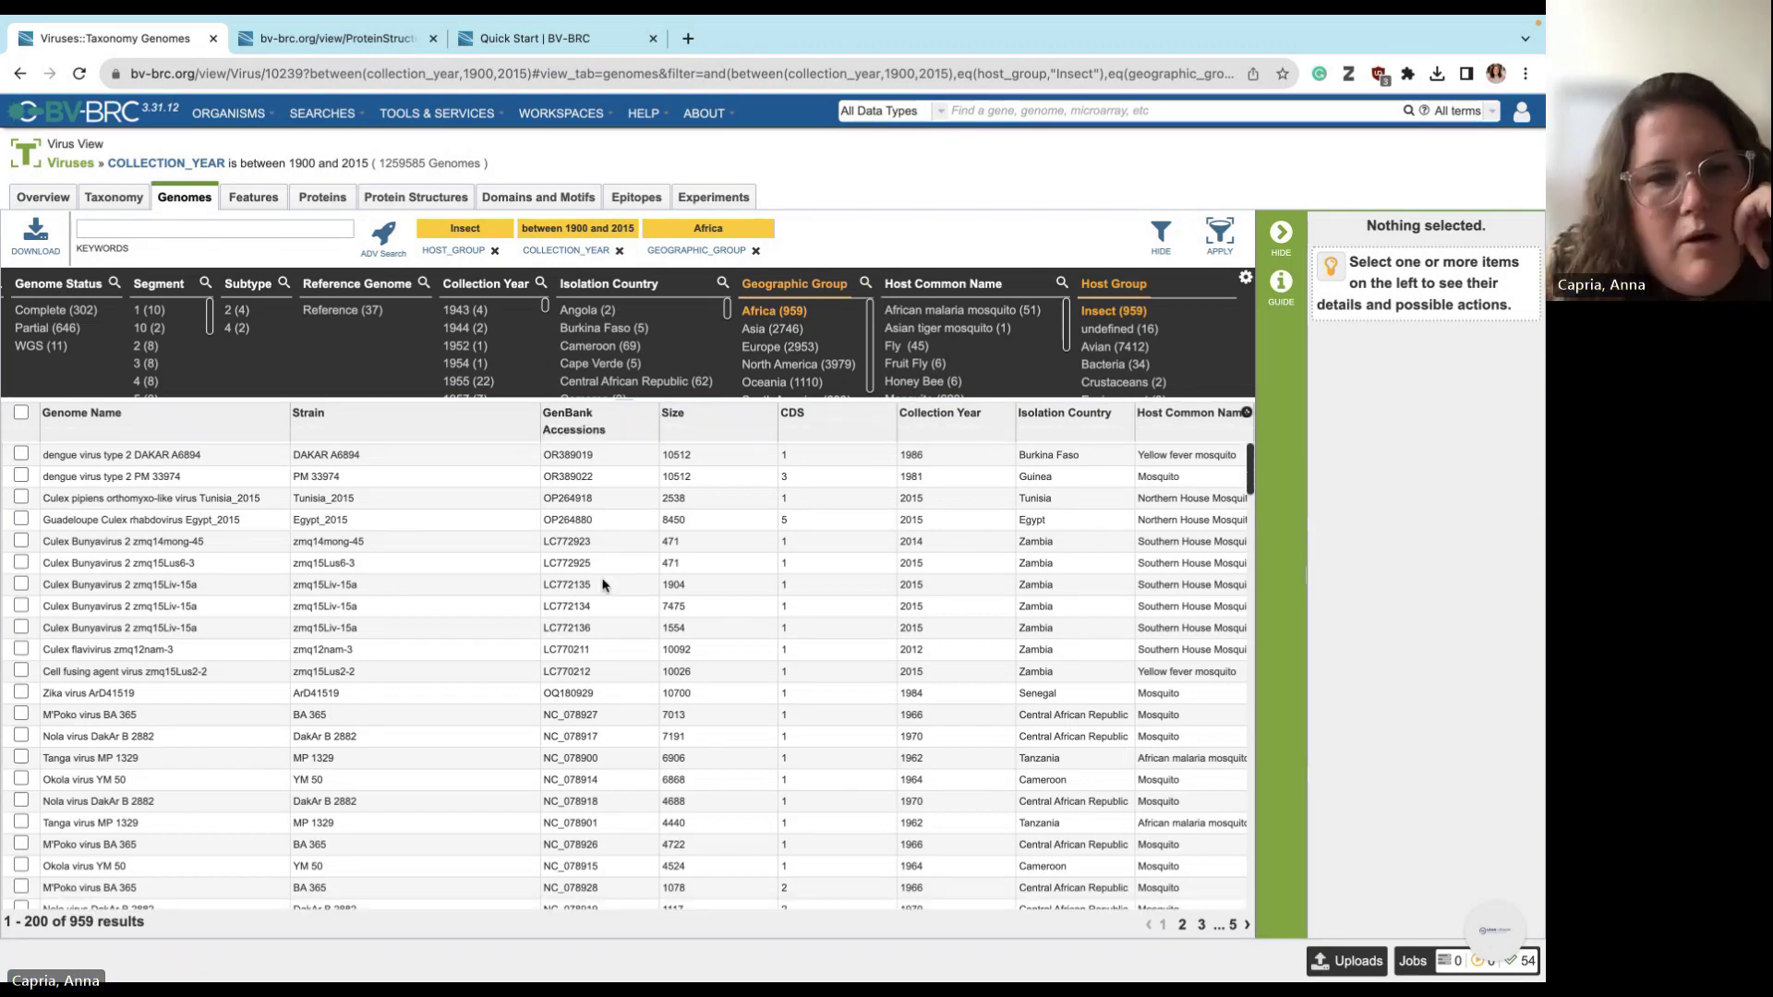
scroll(603, 584, "down", 3)
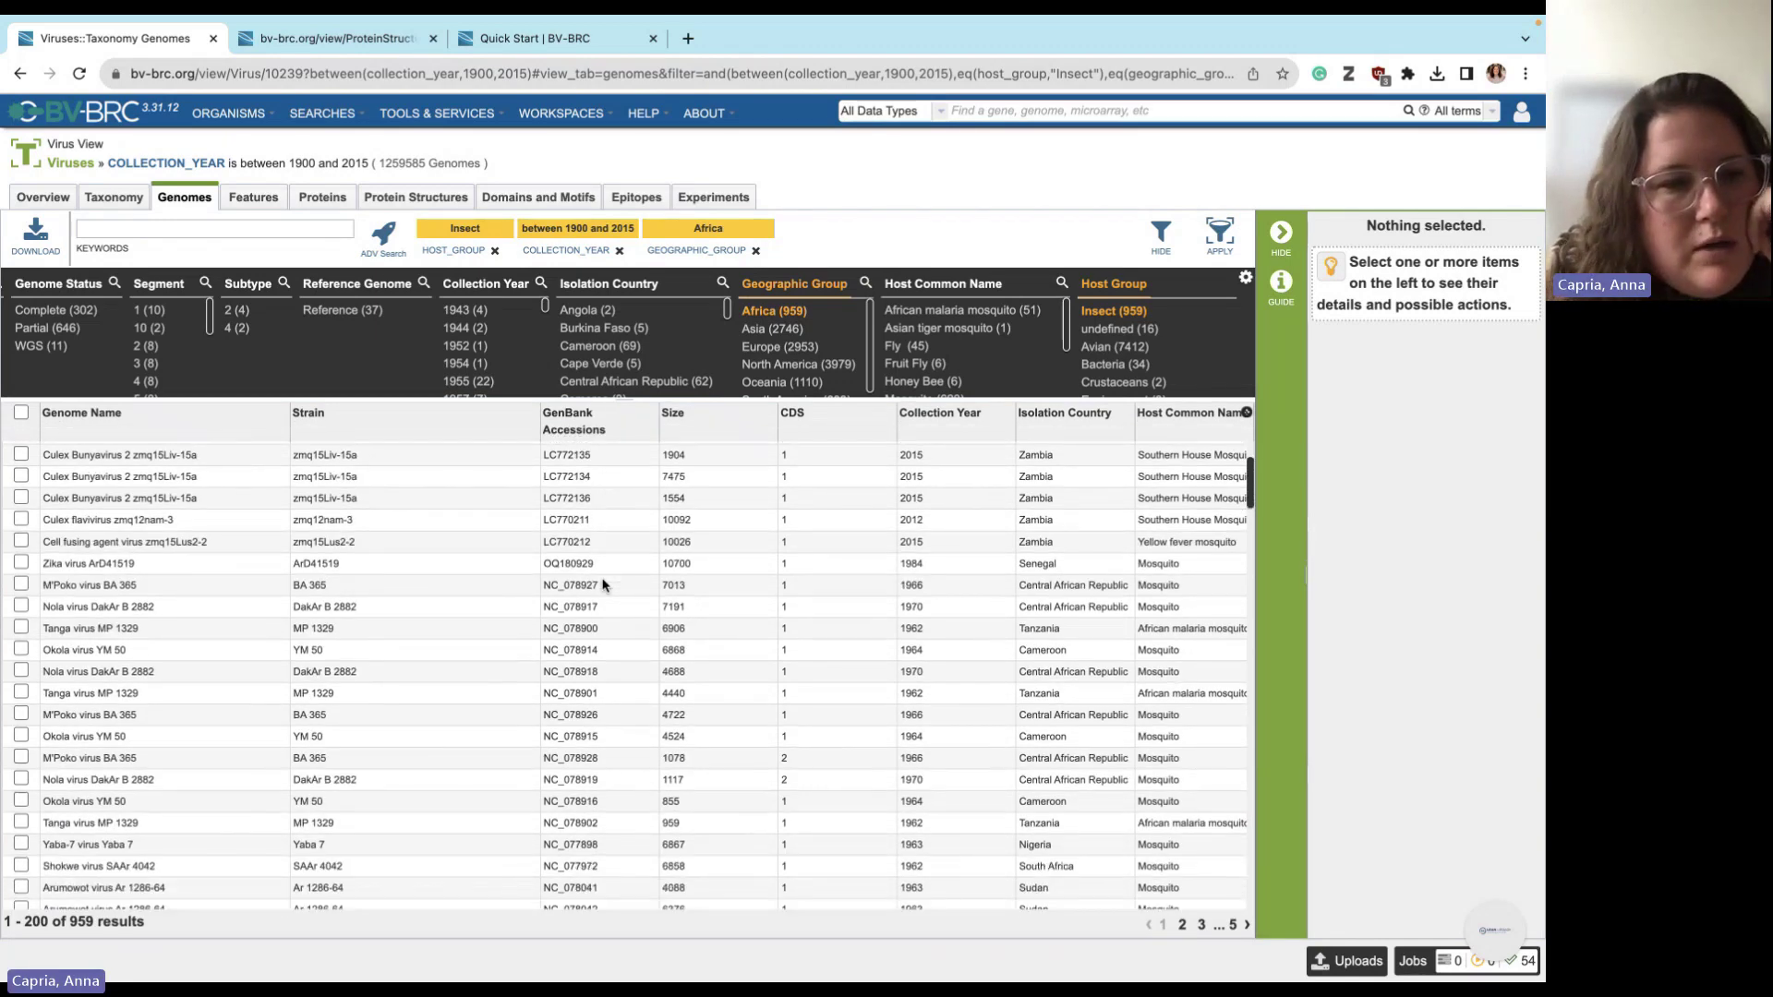
scroll(603, 584, "down", 2)
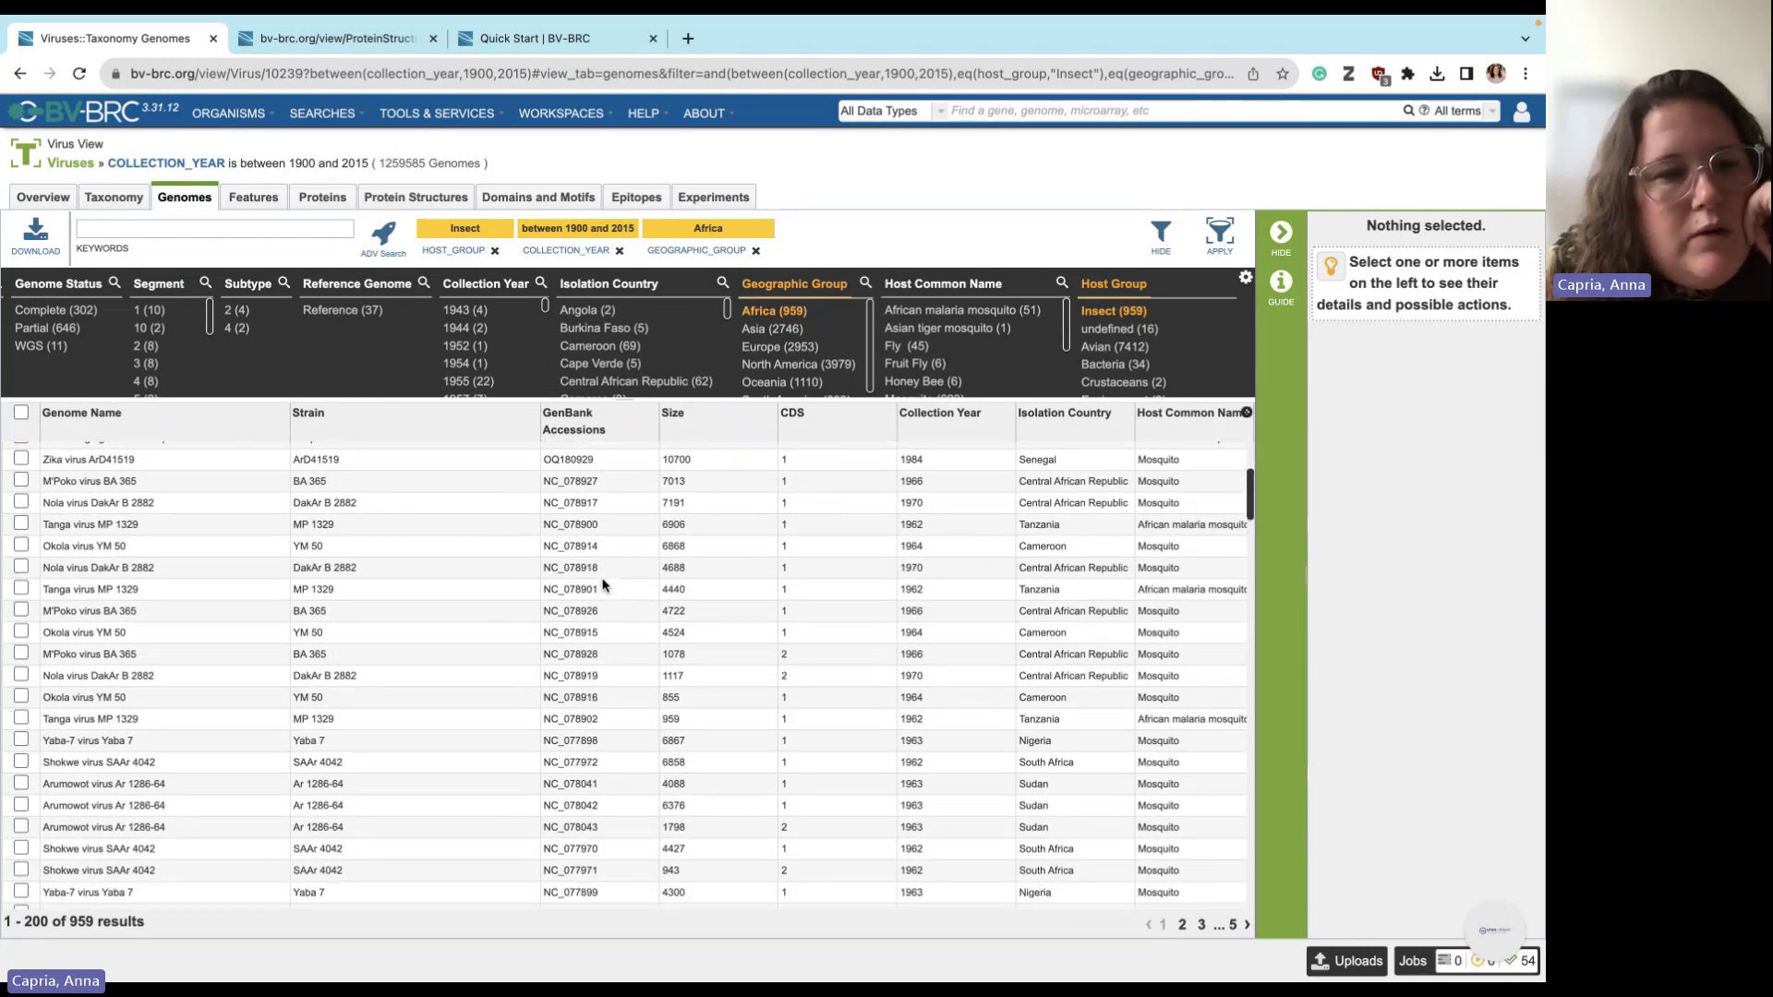
scroll(570, 542, "down", 2)
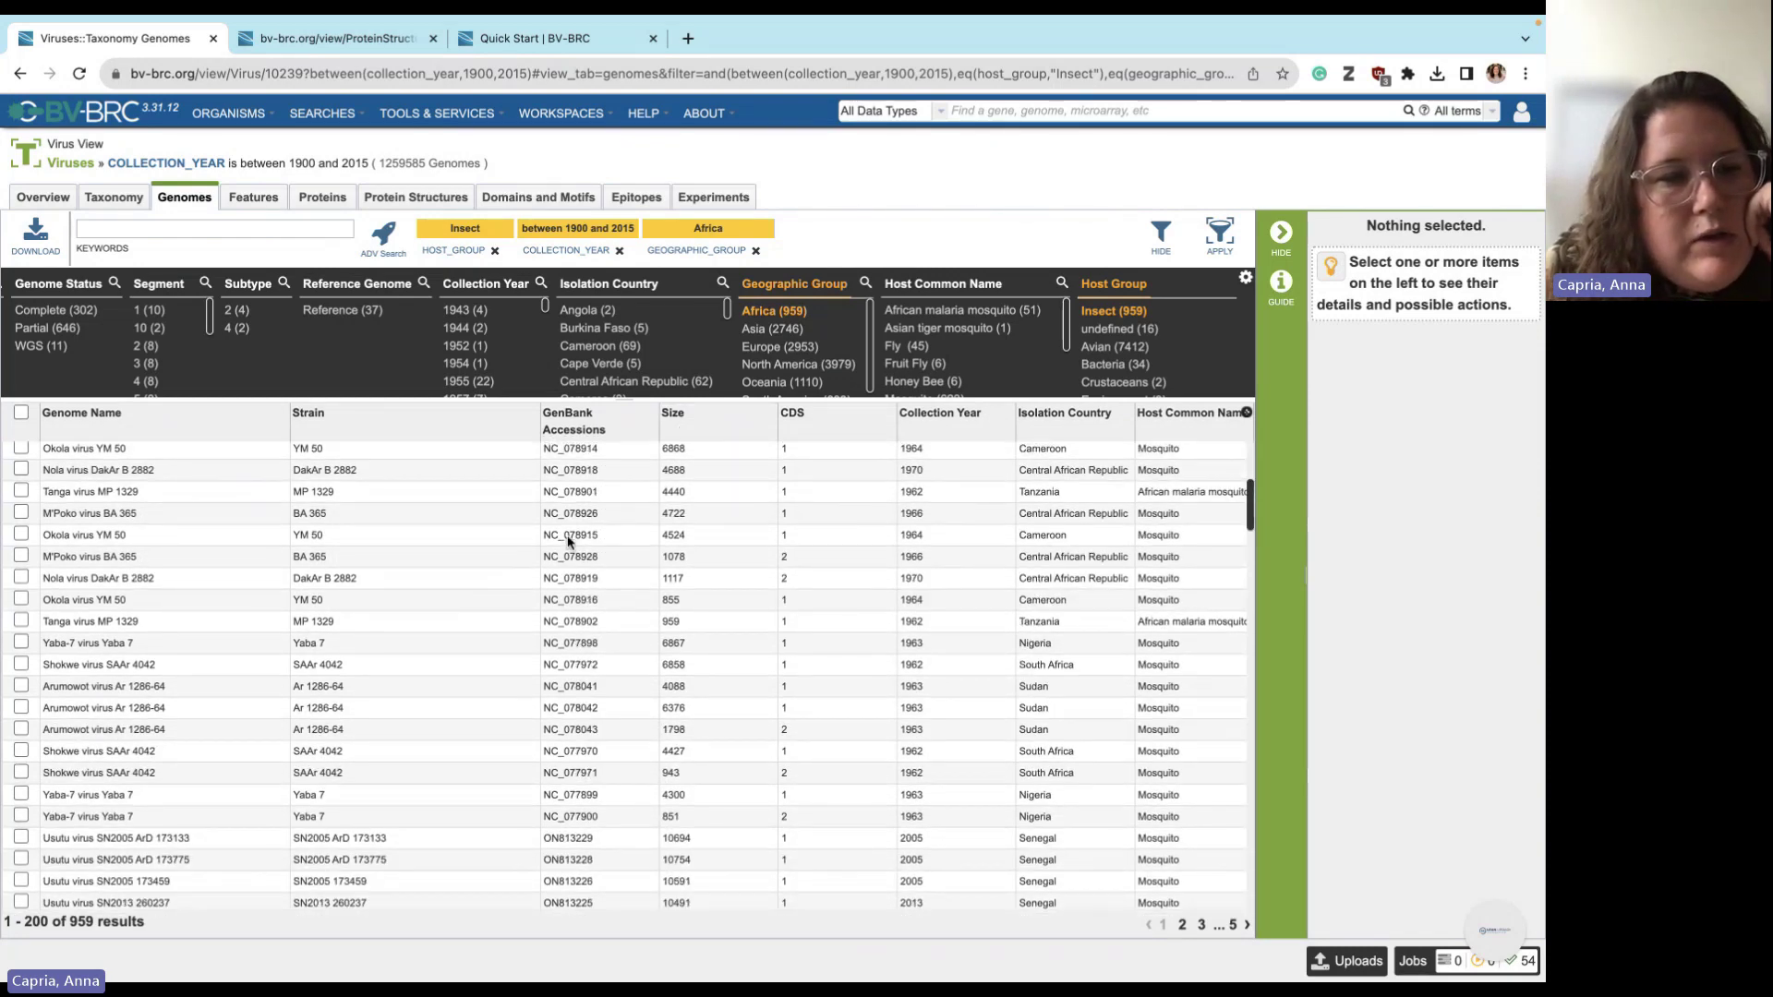
scroll(284, 538, "down", 3)
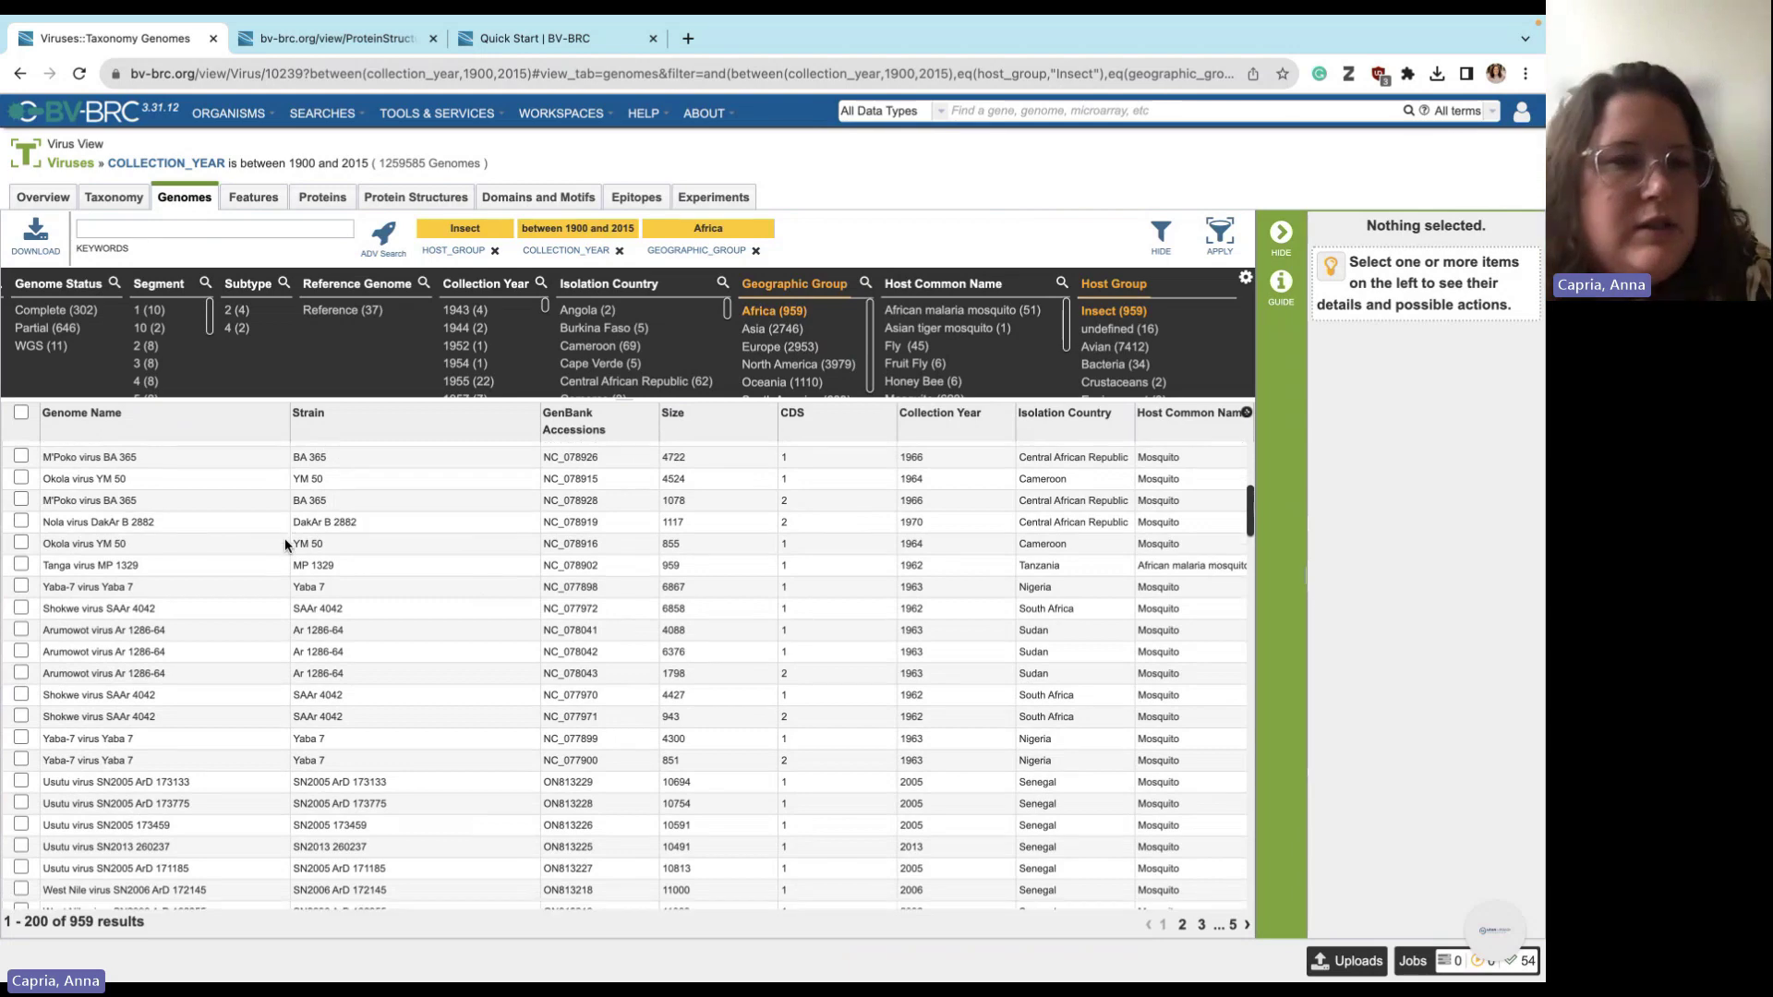
scroll(284, 533, "down", 10)
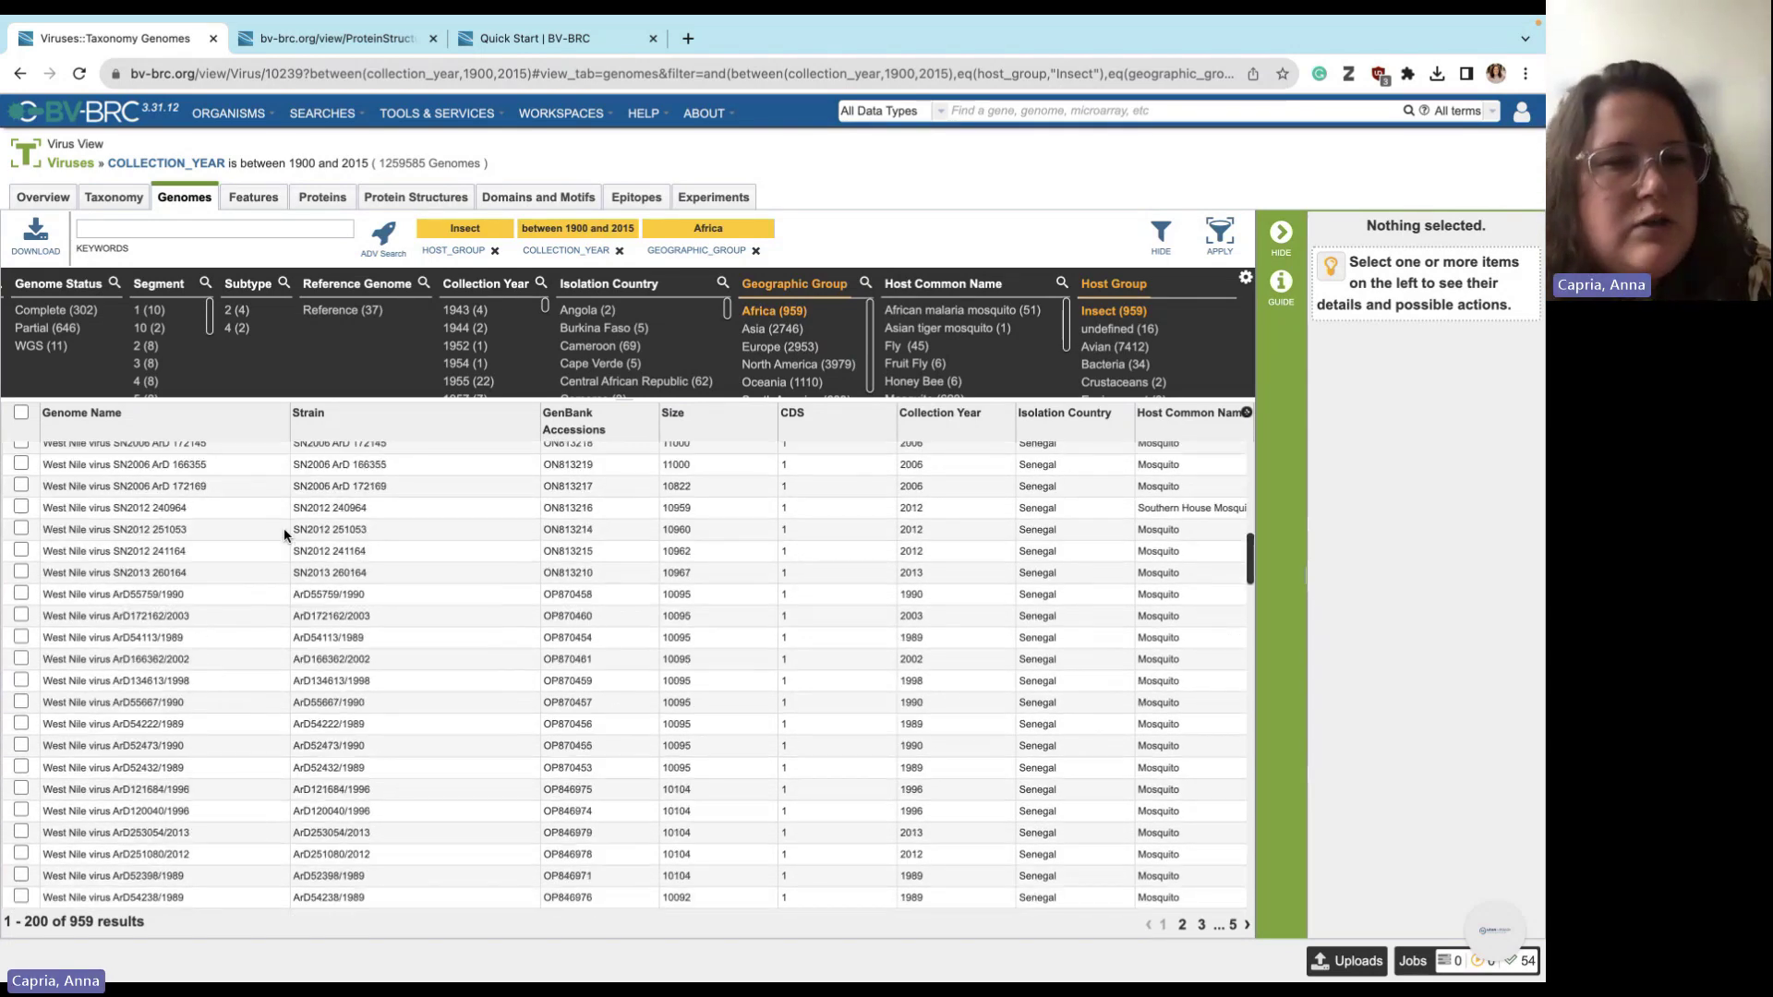
scroll(251, 723, "down", 10)
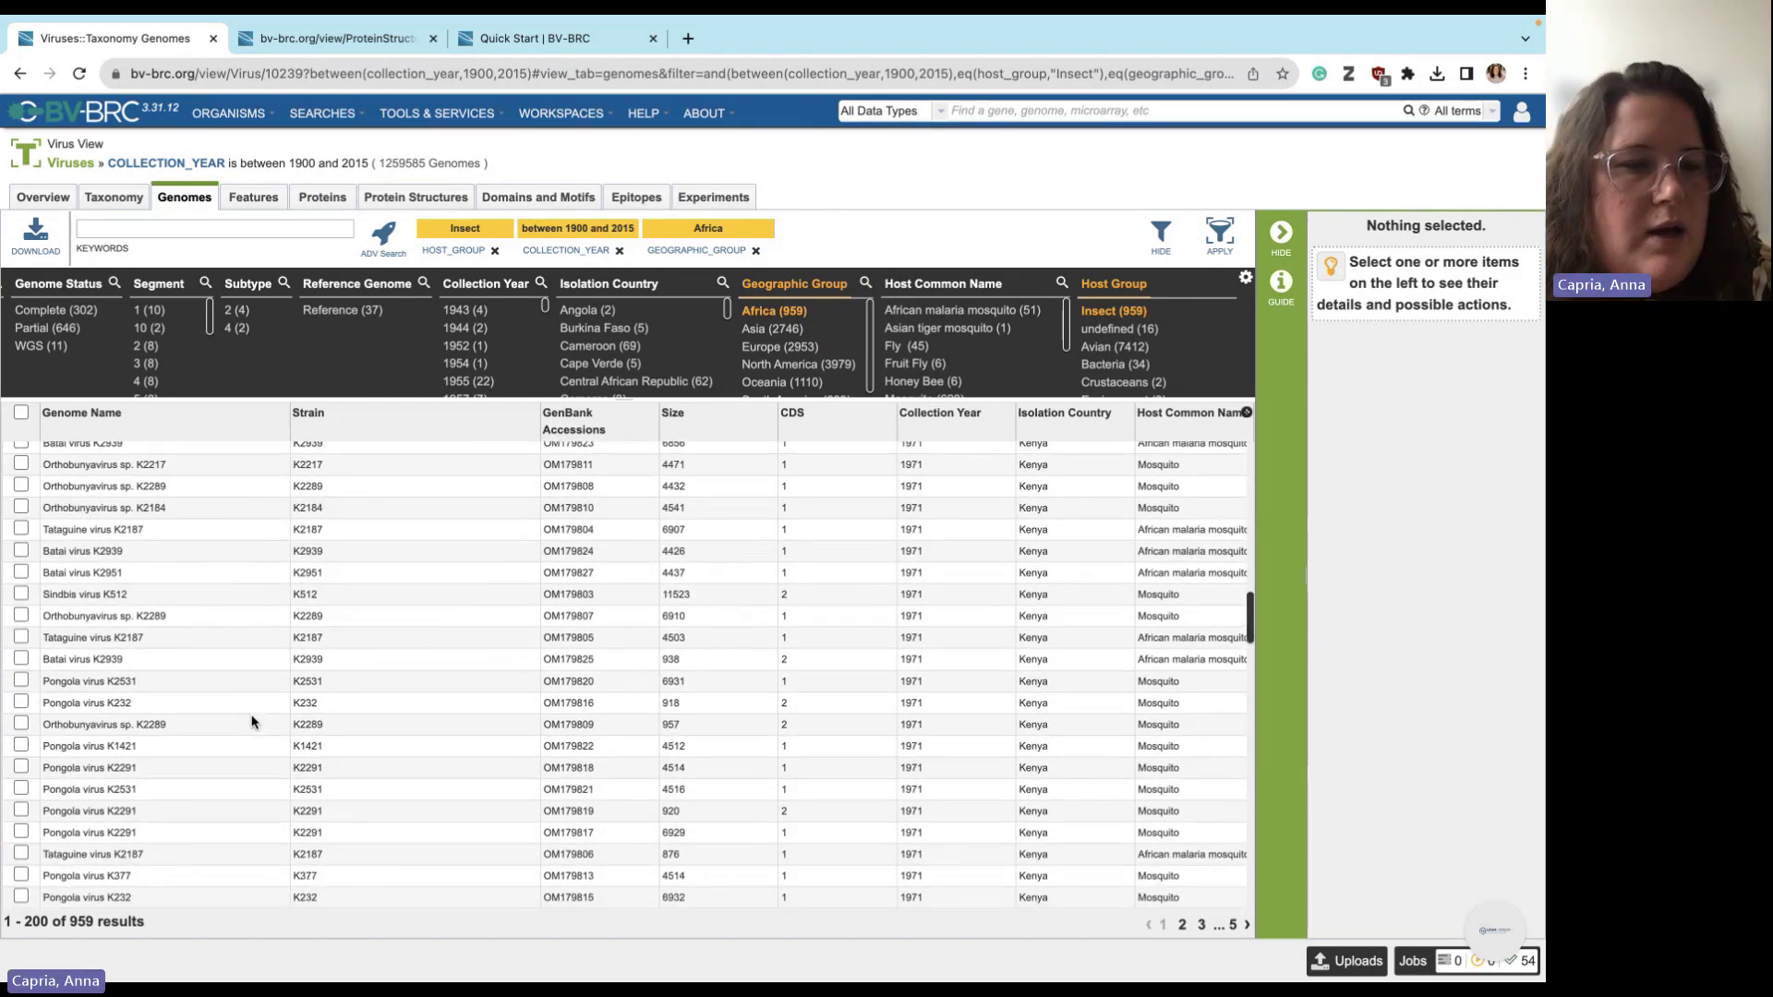
scroll(252, 723, "down", 10)
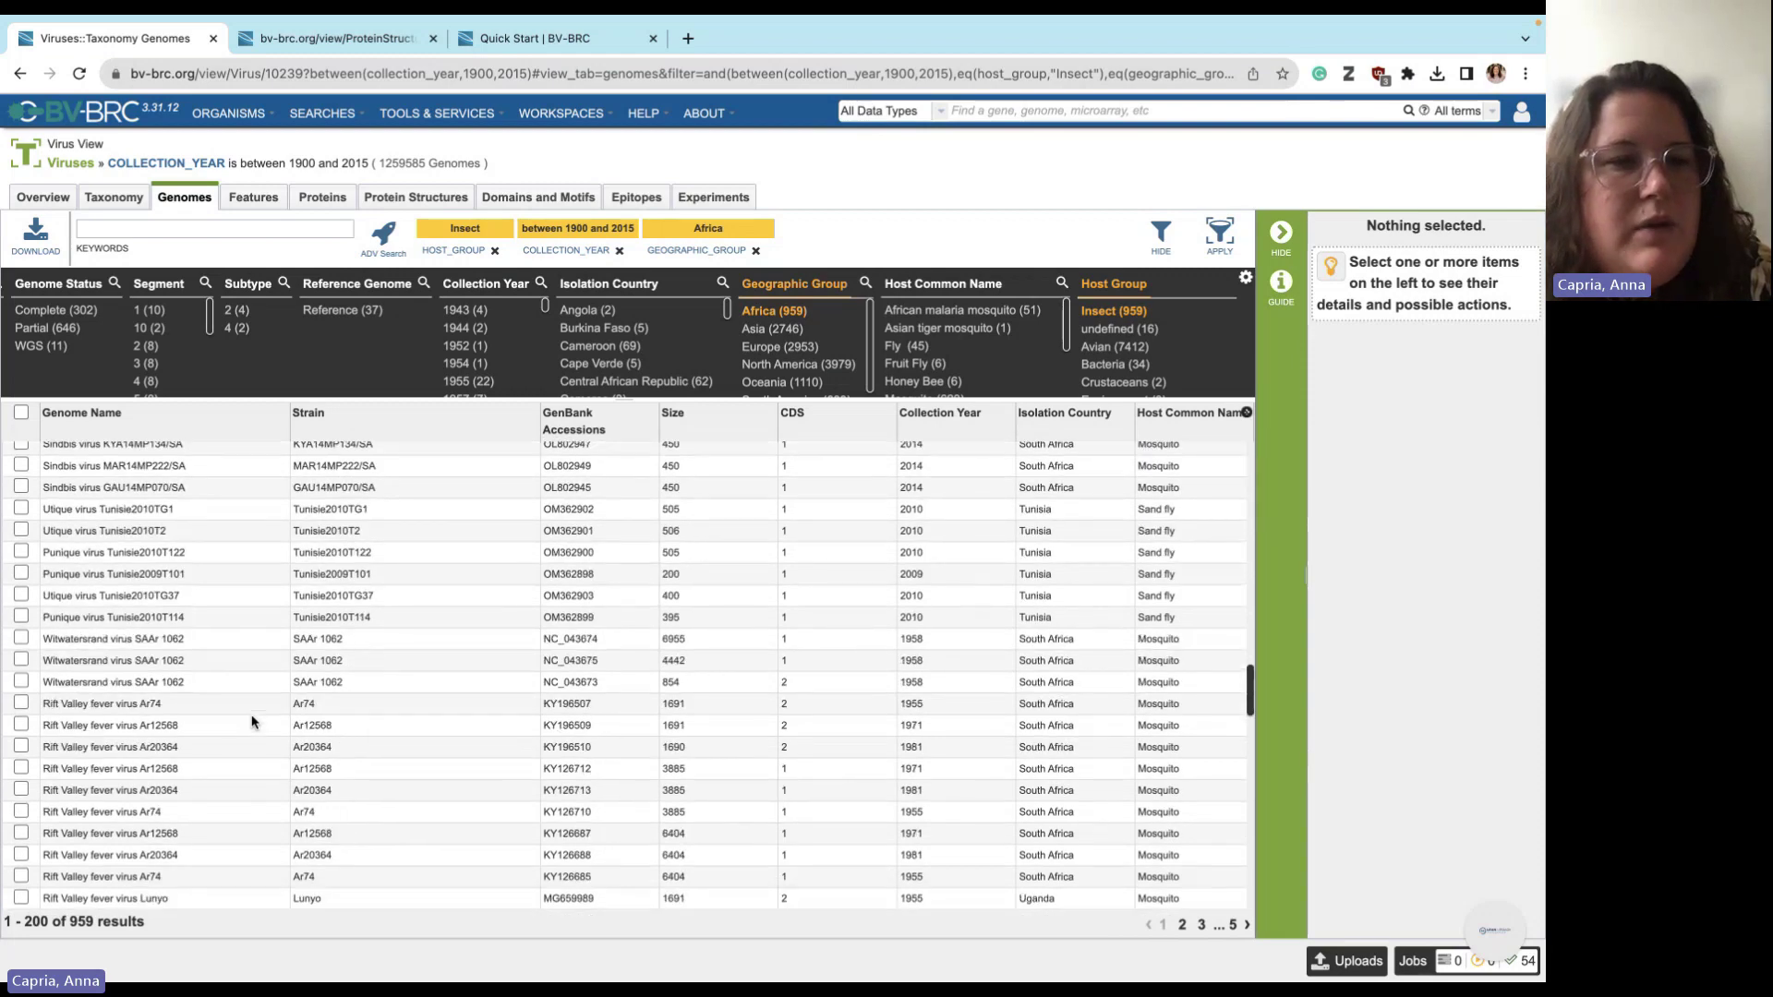
scroll(252, 723, "down", 3)
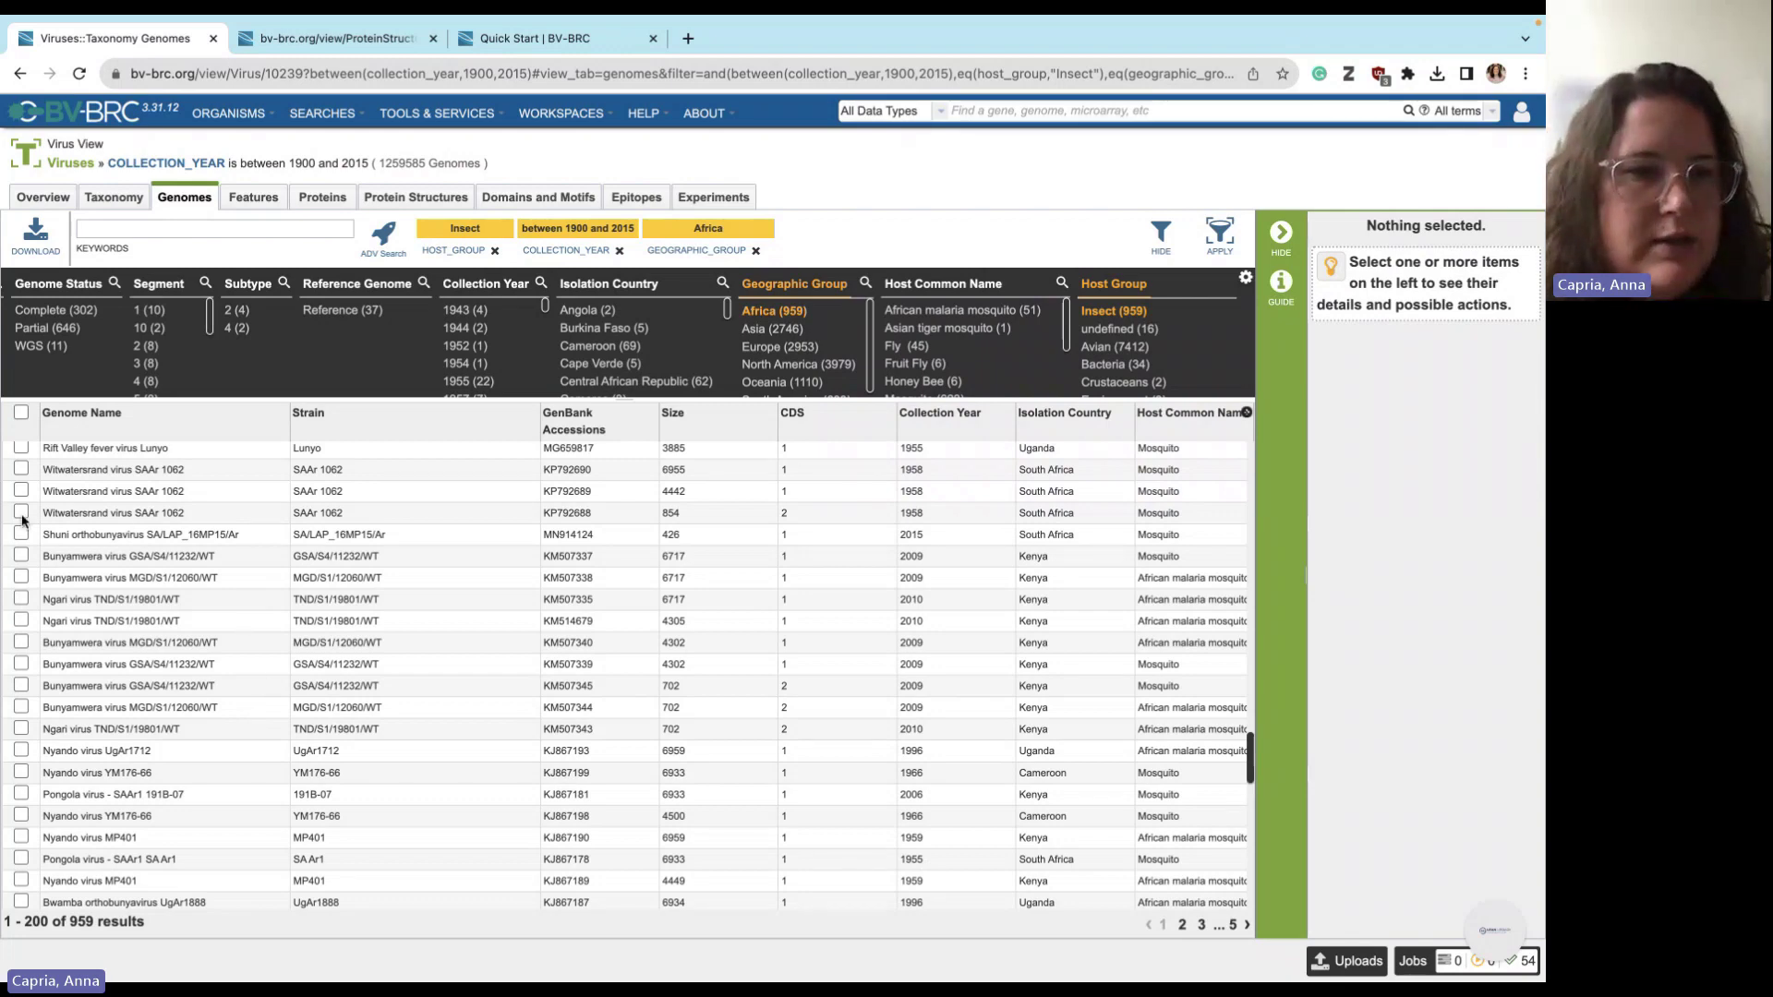
scroll(46, 528, "up", 20)
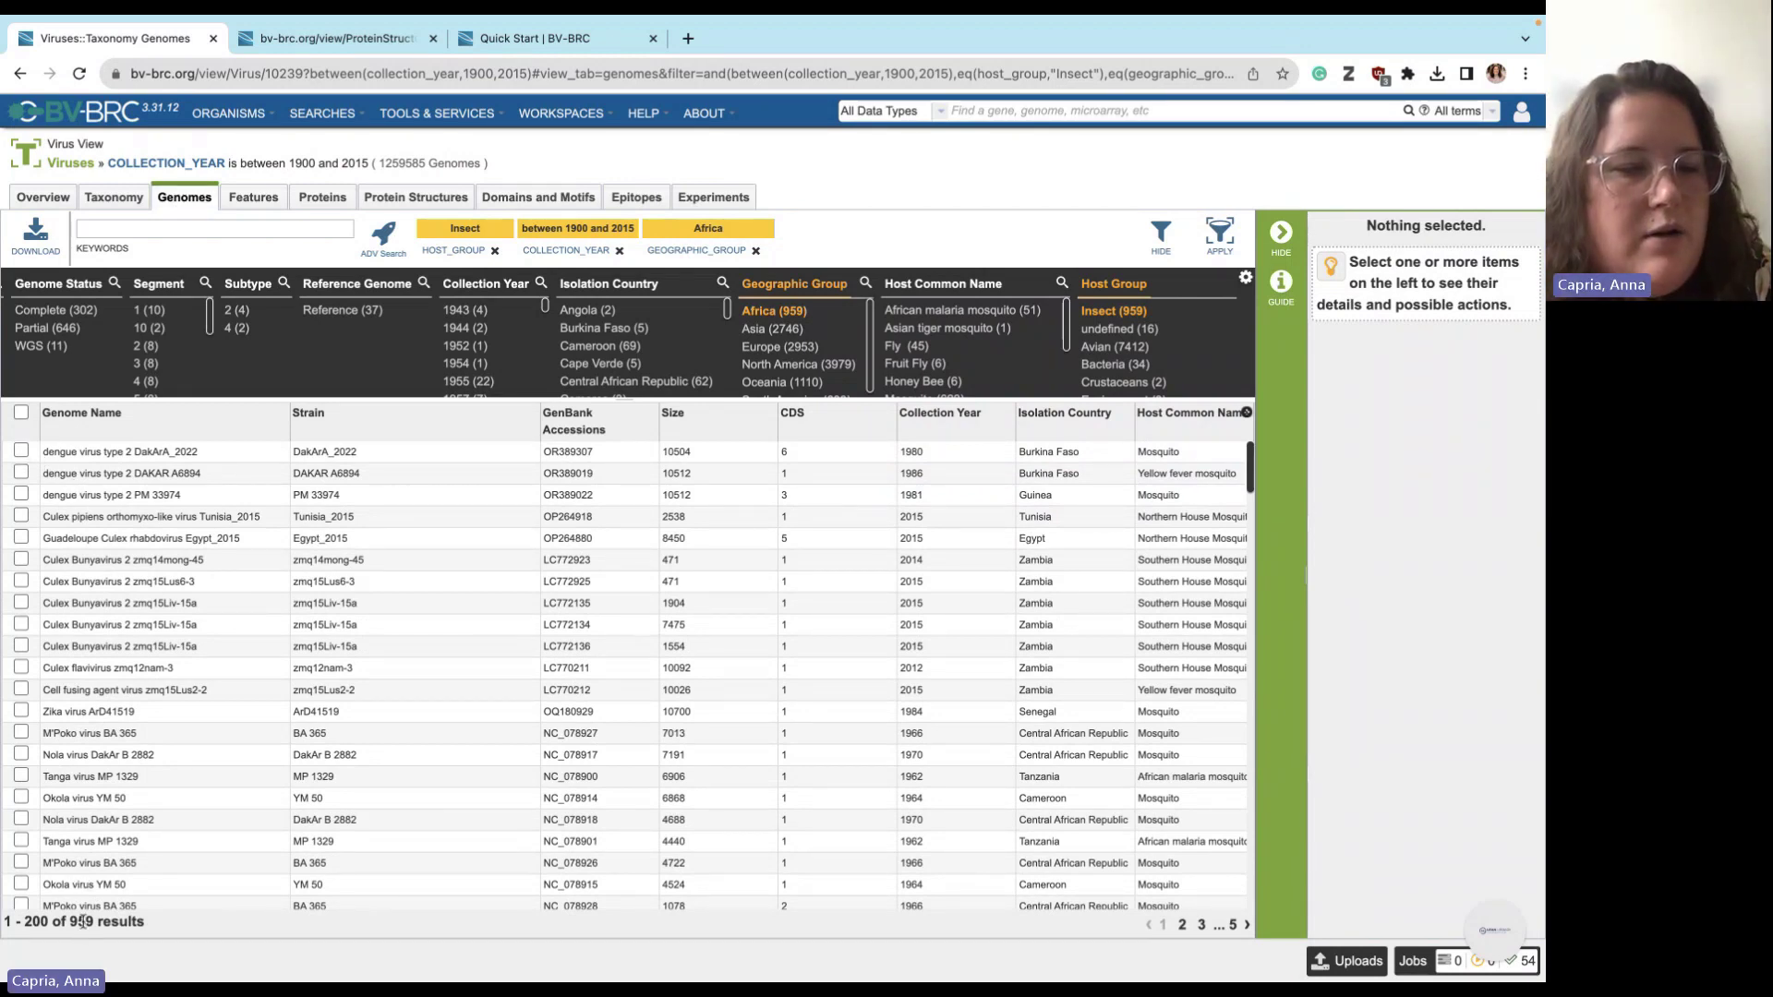
- View the features and proteins lists for the virus genomes collected between 1900 and 2015
left_click(253, 197)
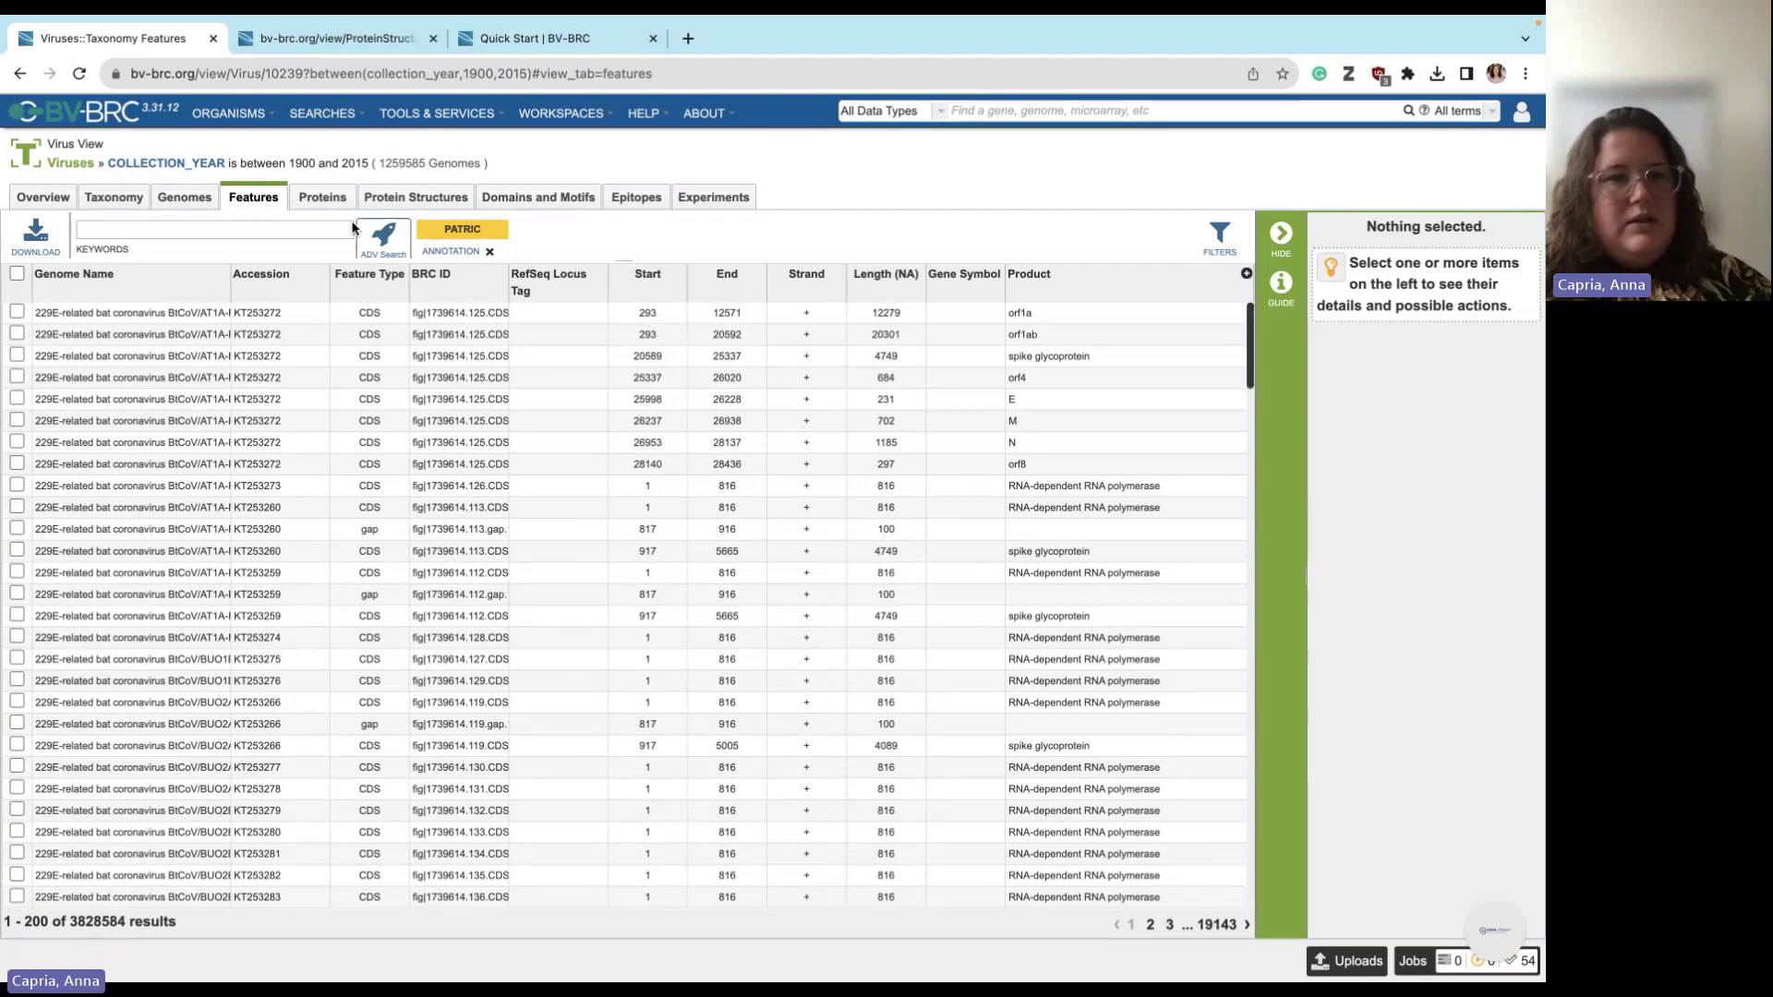
left_click(326, 199)
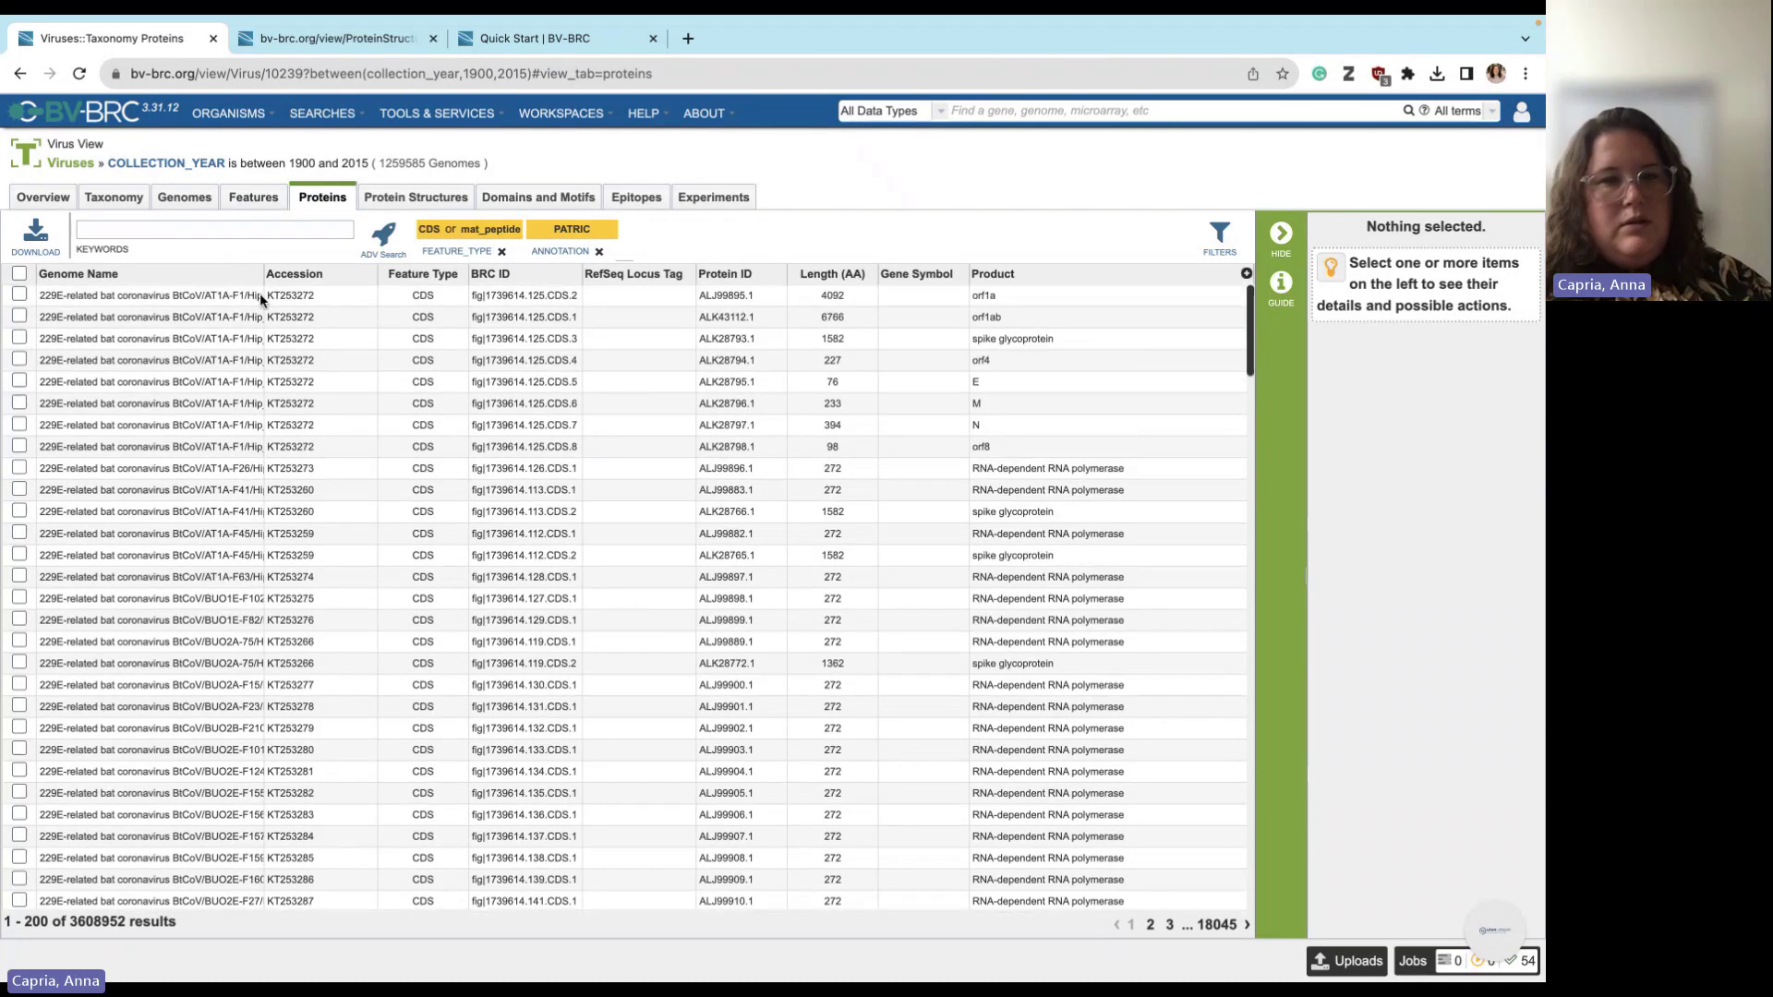
- Apply the Insect and Africa genome filters to the whole virus view and open the matching proteins list
left_click(185, 197)
left_click(1220, 247)
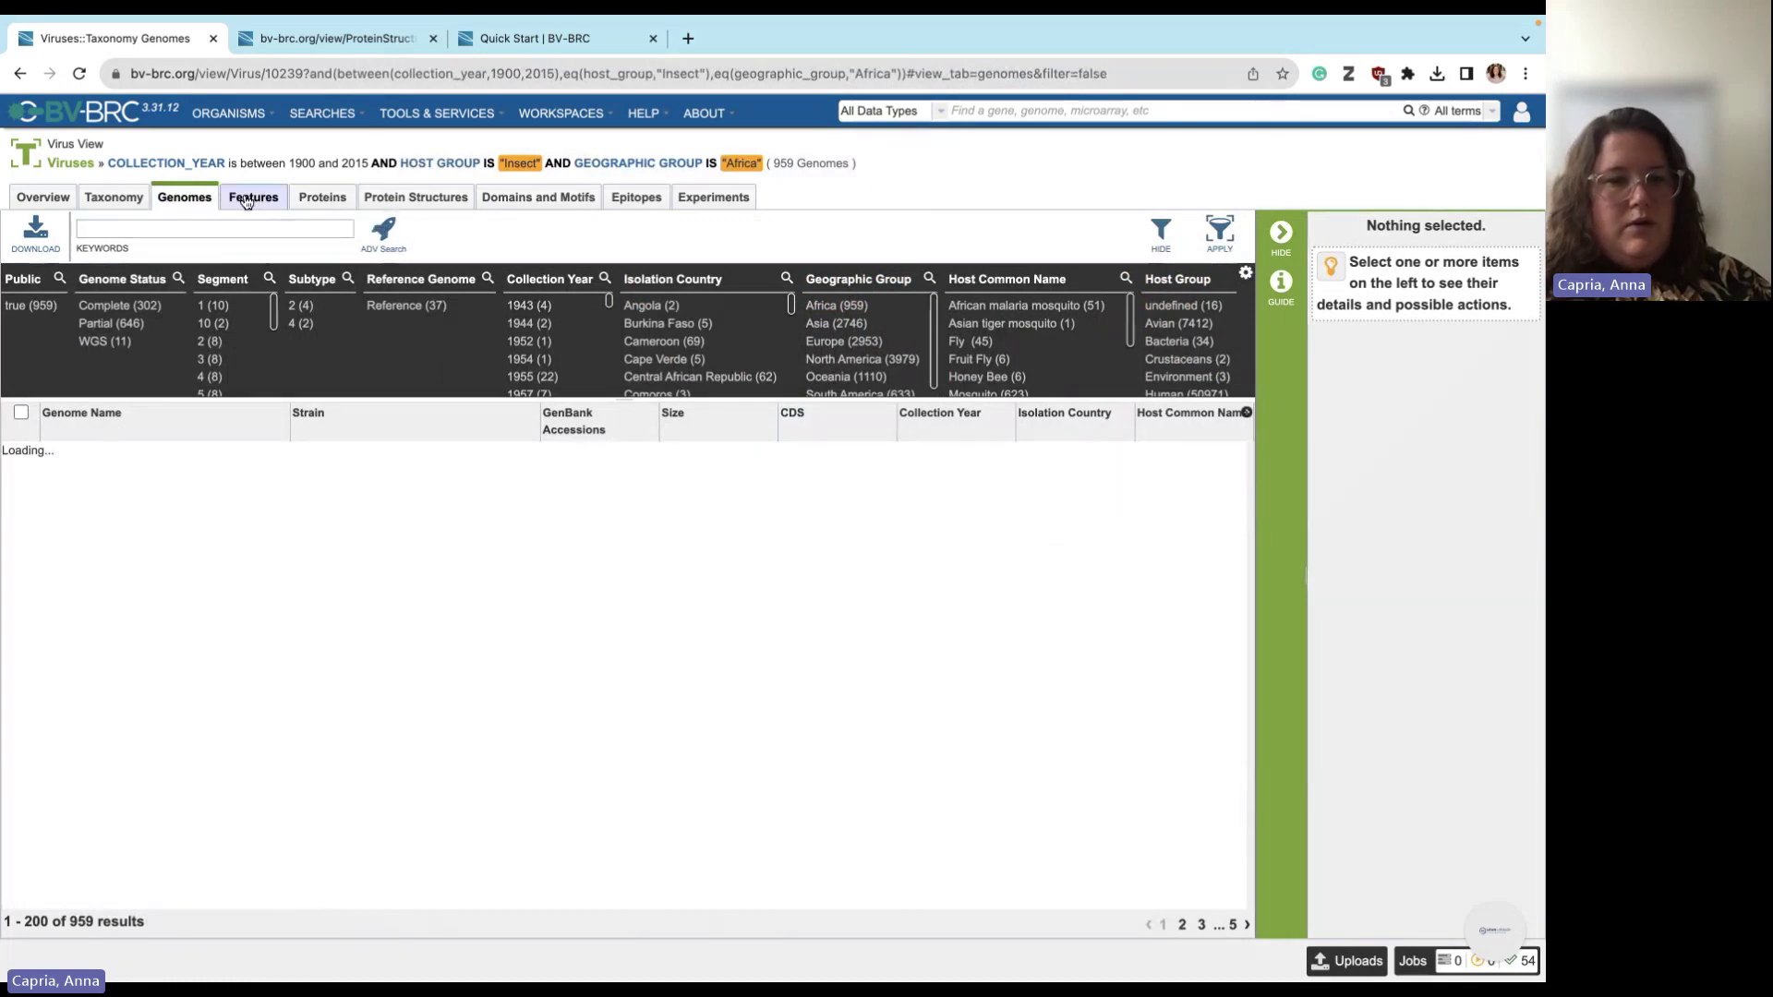
left_click(322, 197)
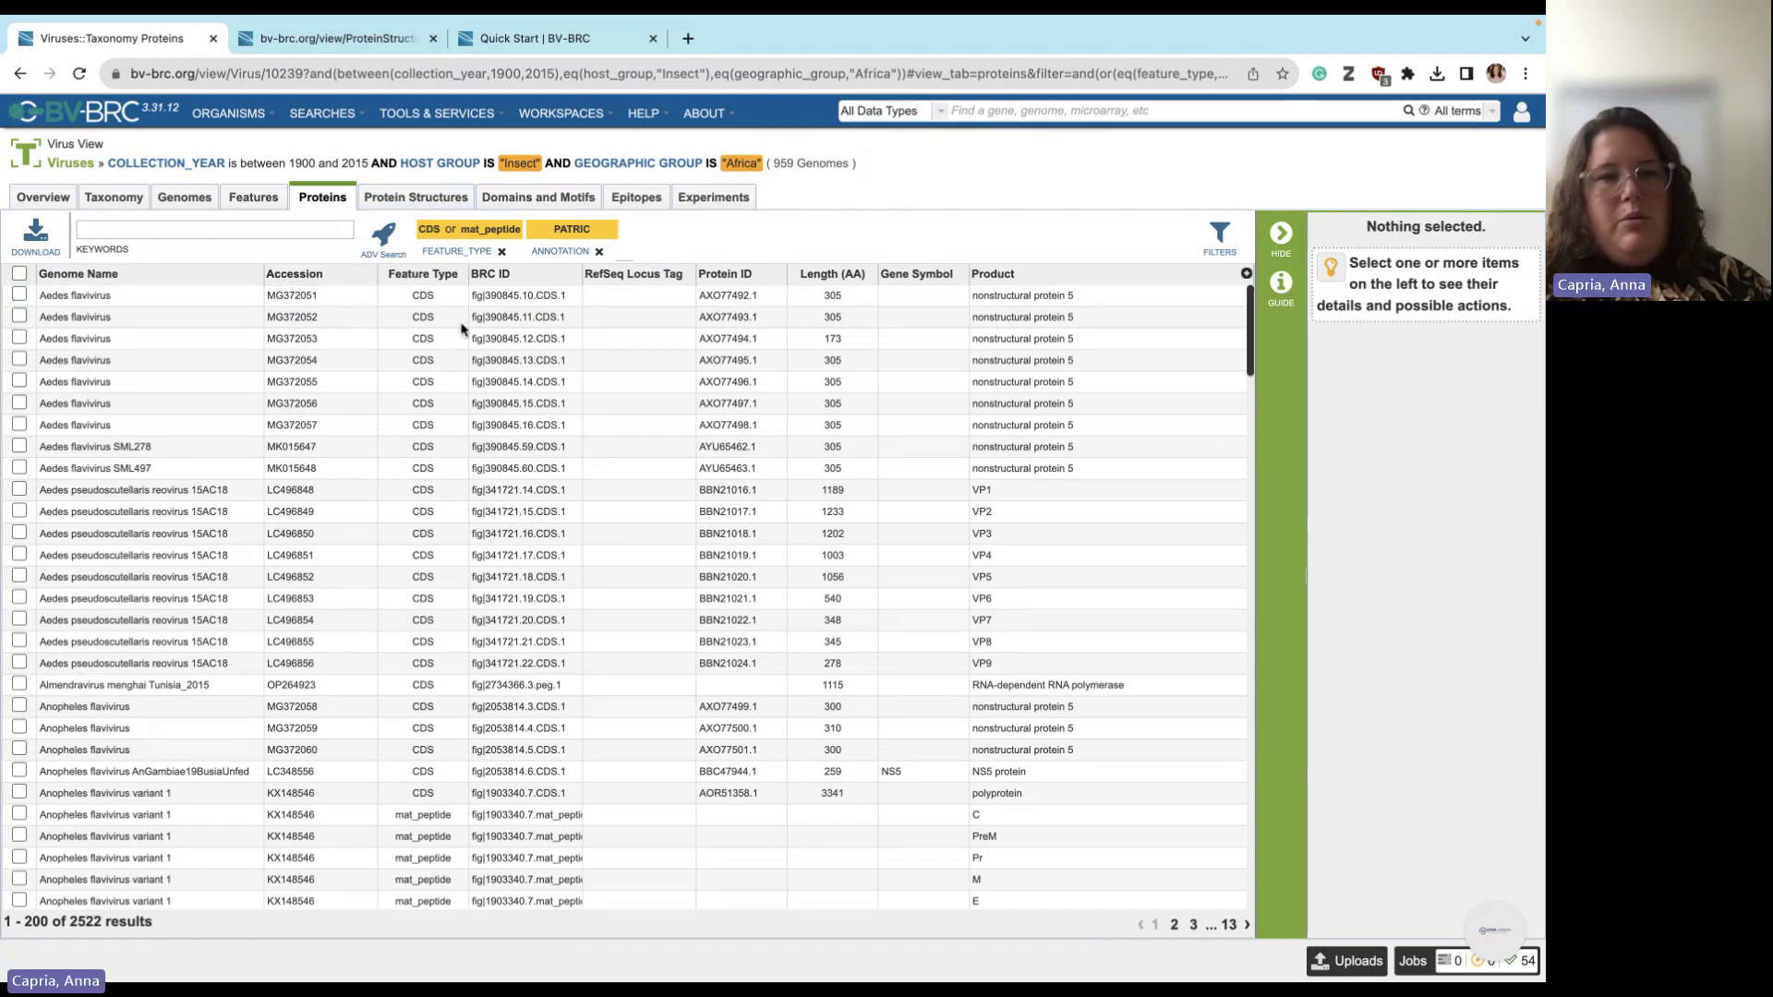
- Add the Genome ID column to the proteins table
left_click(1245, 274)
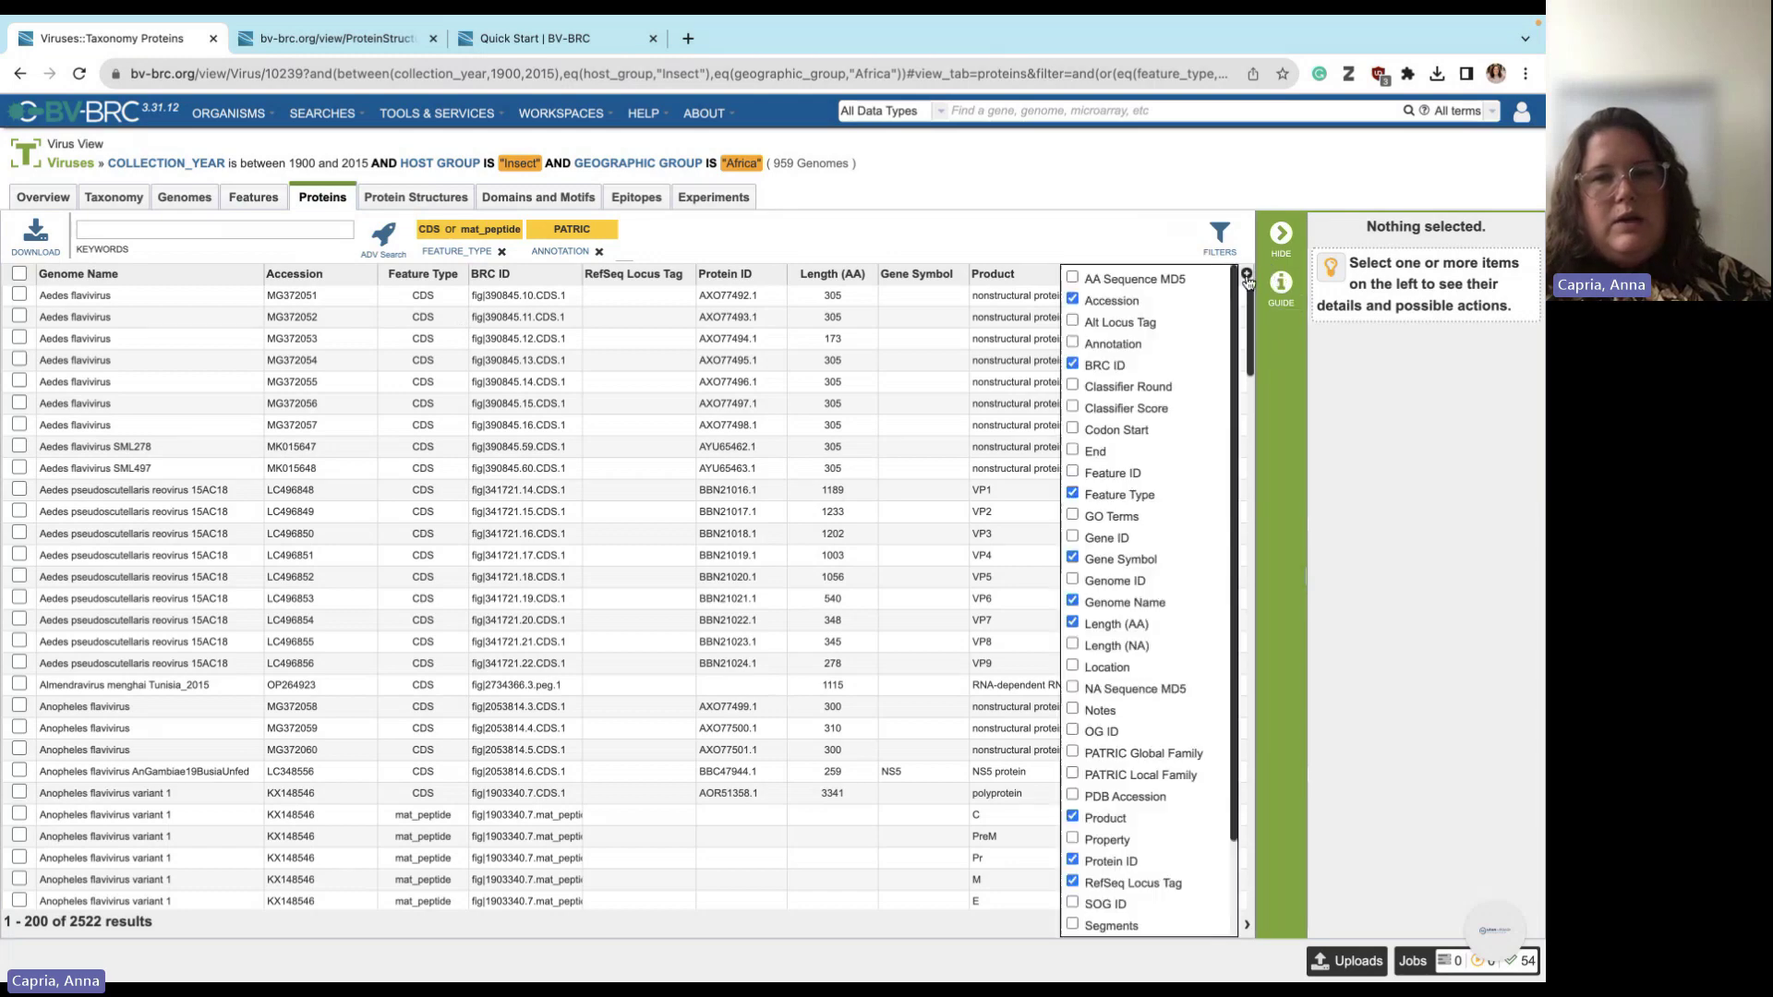
scroll(1145, 444, "down", 3)
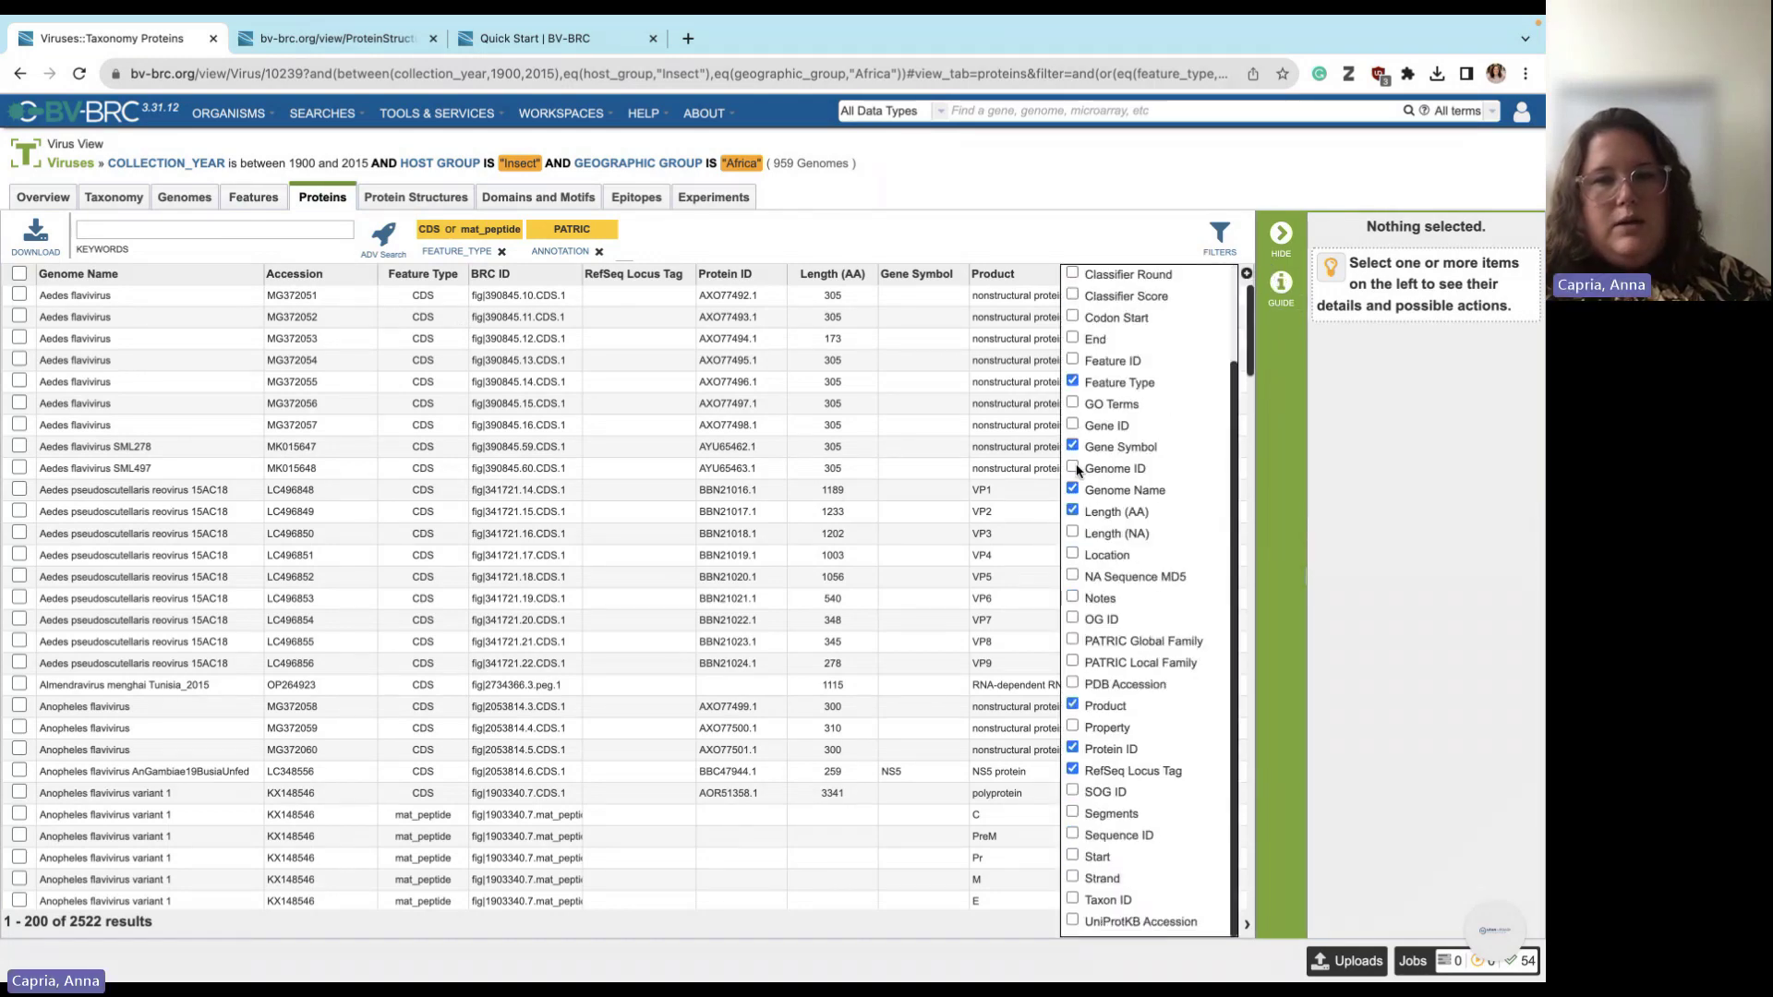
left_click(1075, 469)
- Open the genome page of the first Aedes flavivirus protein through its genome ID and view the genome's features
left_click(90, 298)
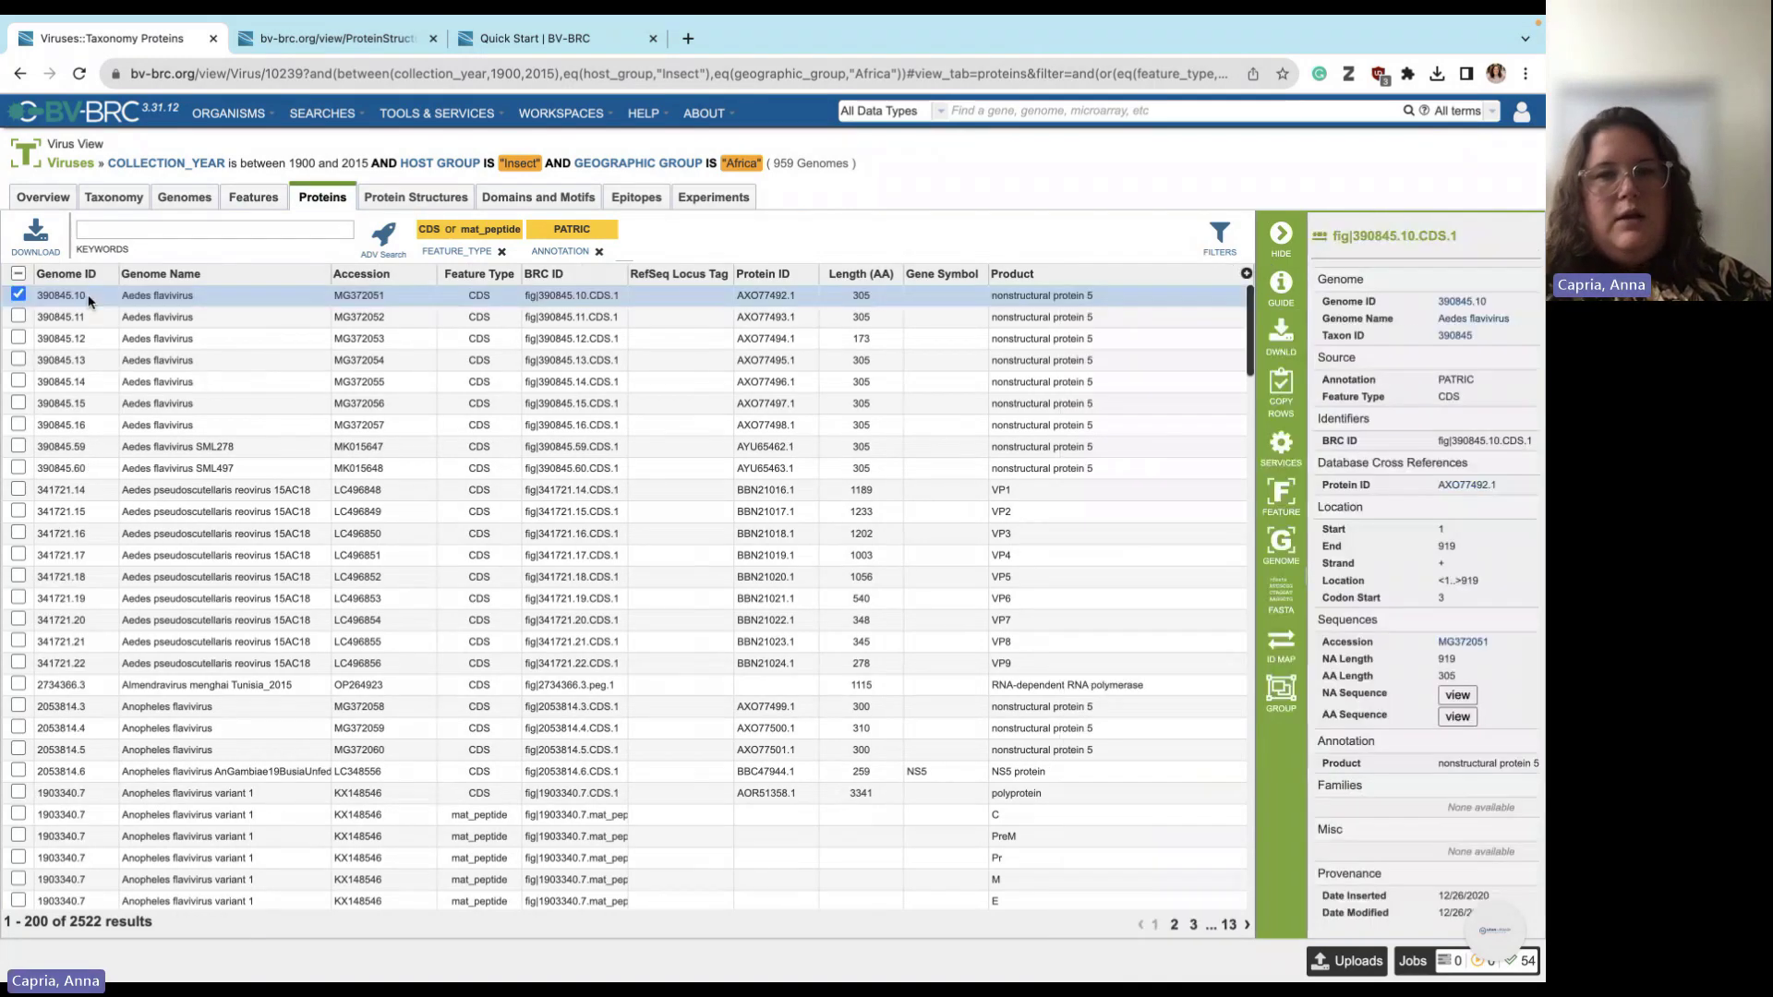
left_click(1466, 301)
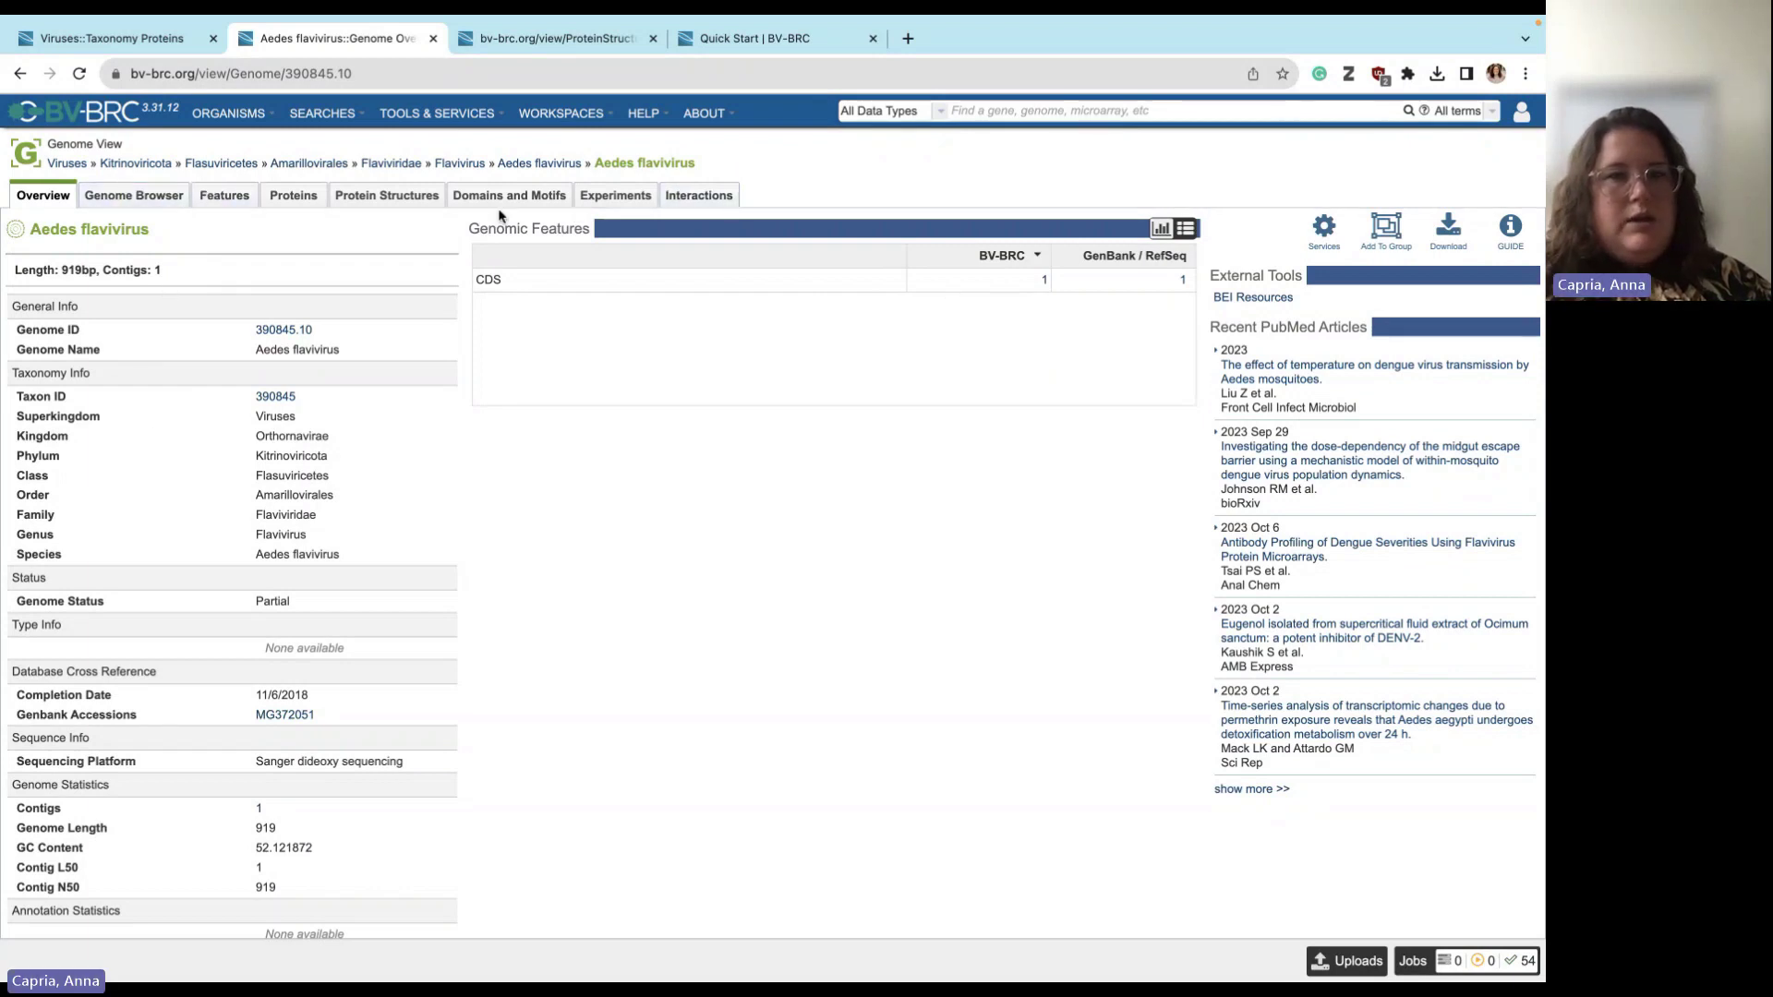
left_click(232, 203)
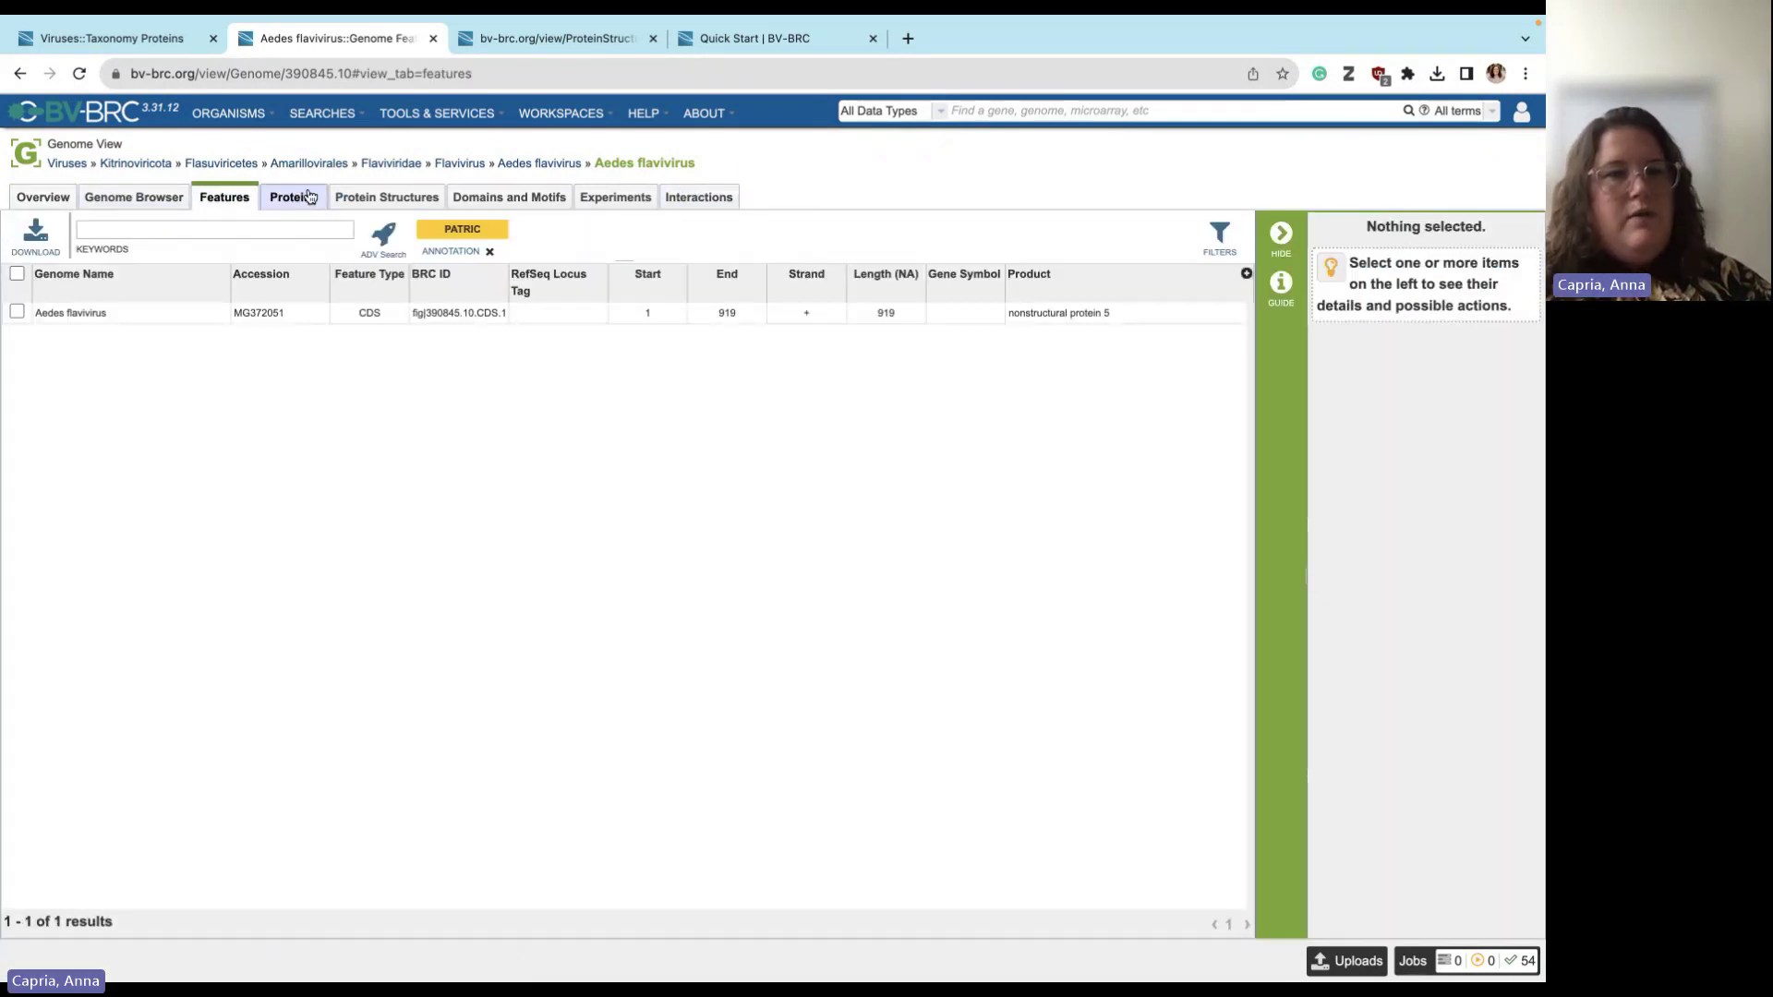
- View the proteins and protein structures lists of the Aedes flavivirus genome, and return to its proteins
left_click(291, 200)
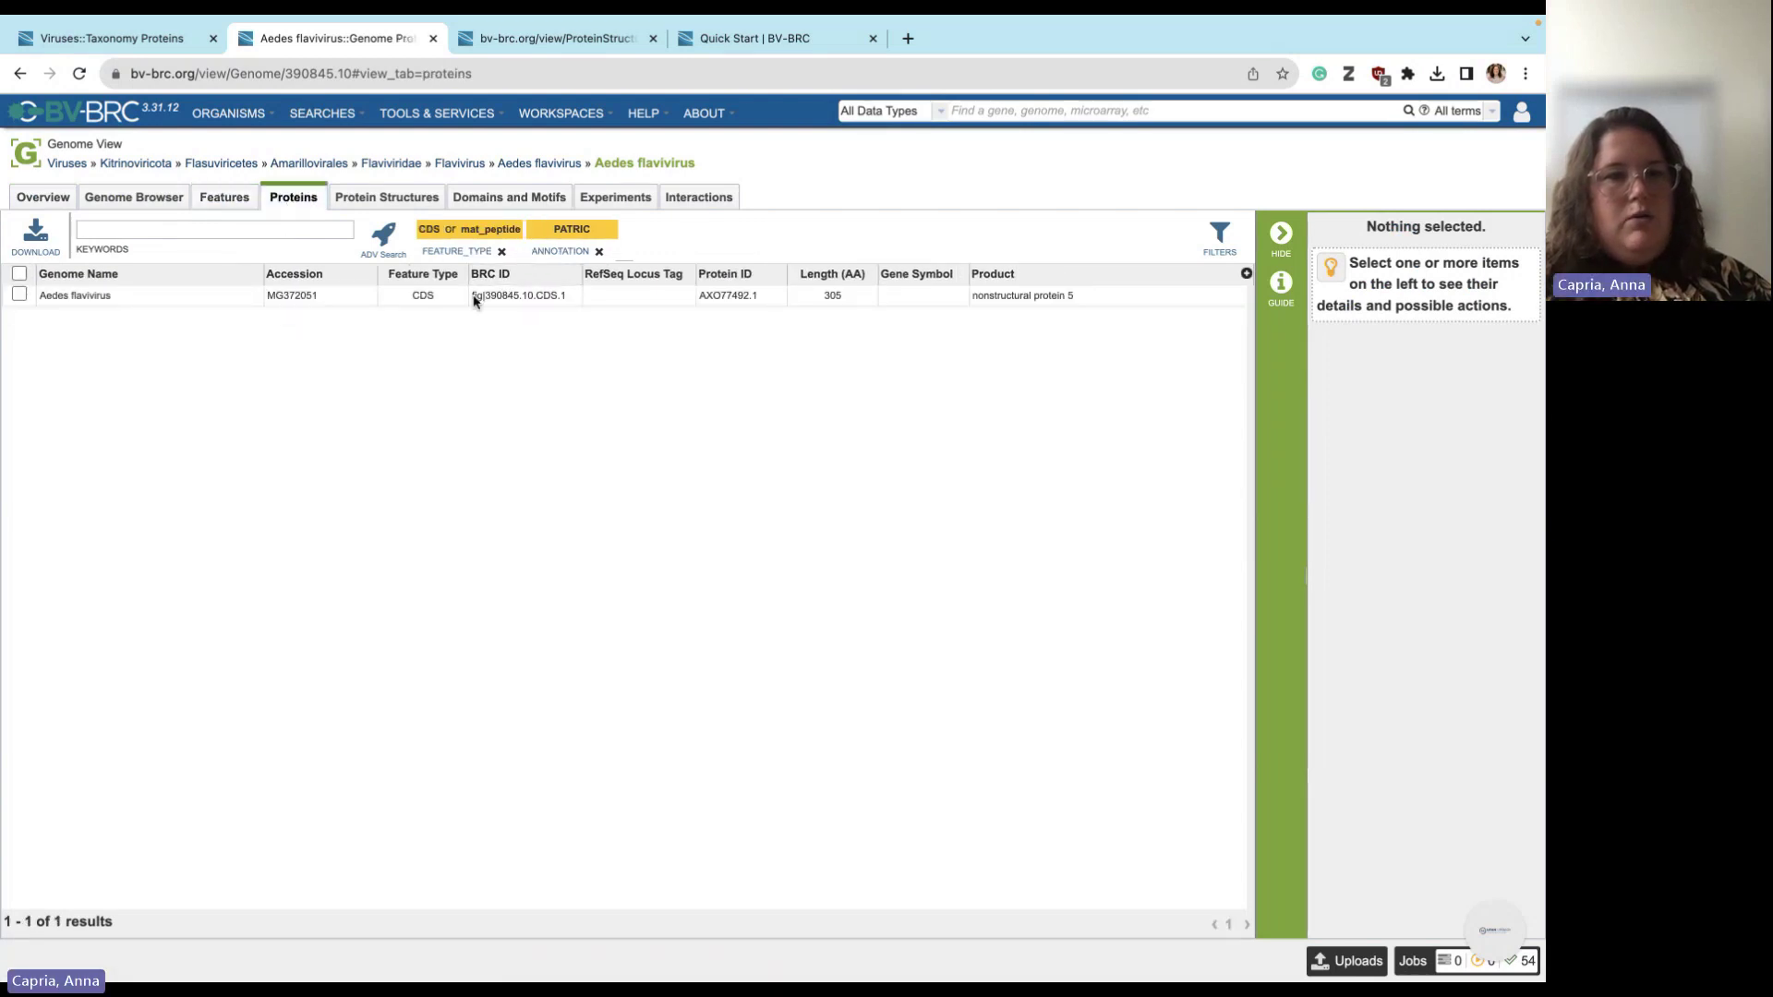
left_click(381, 198)
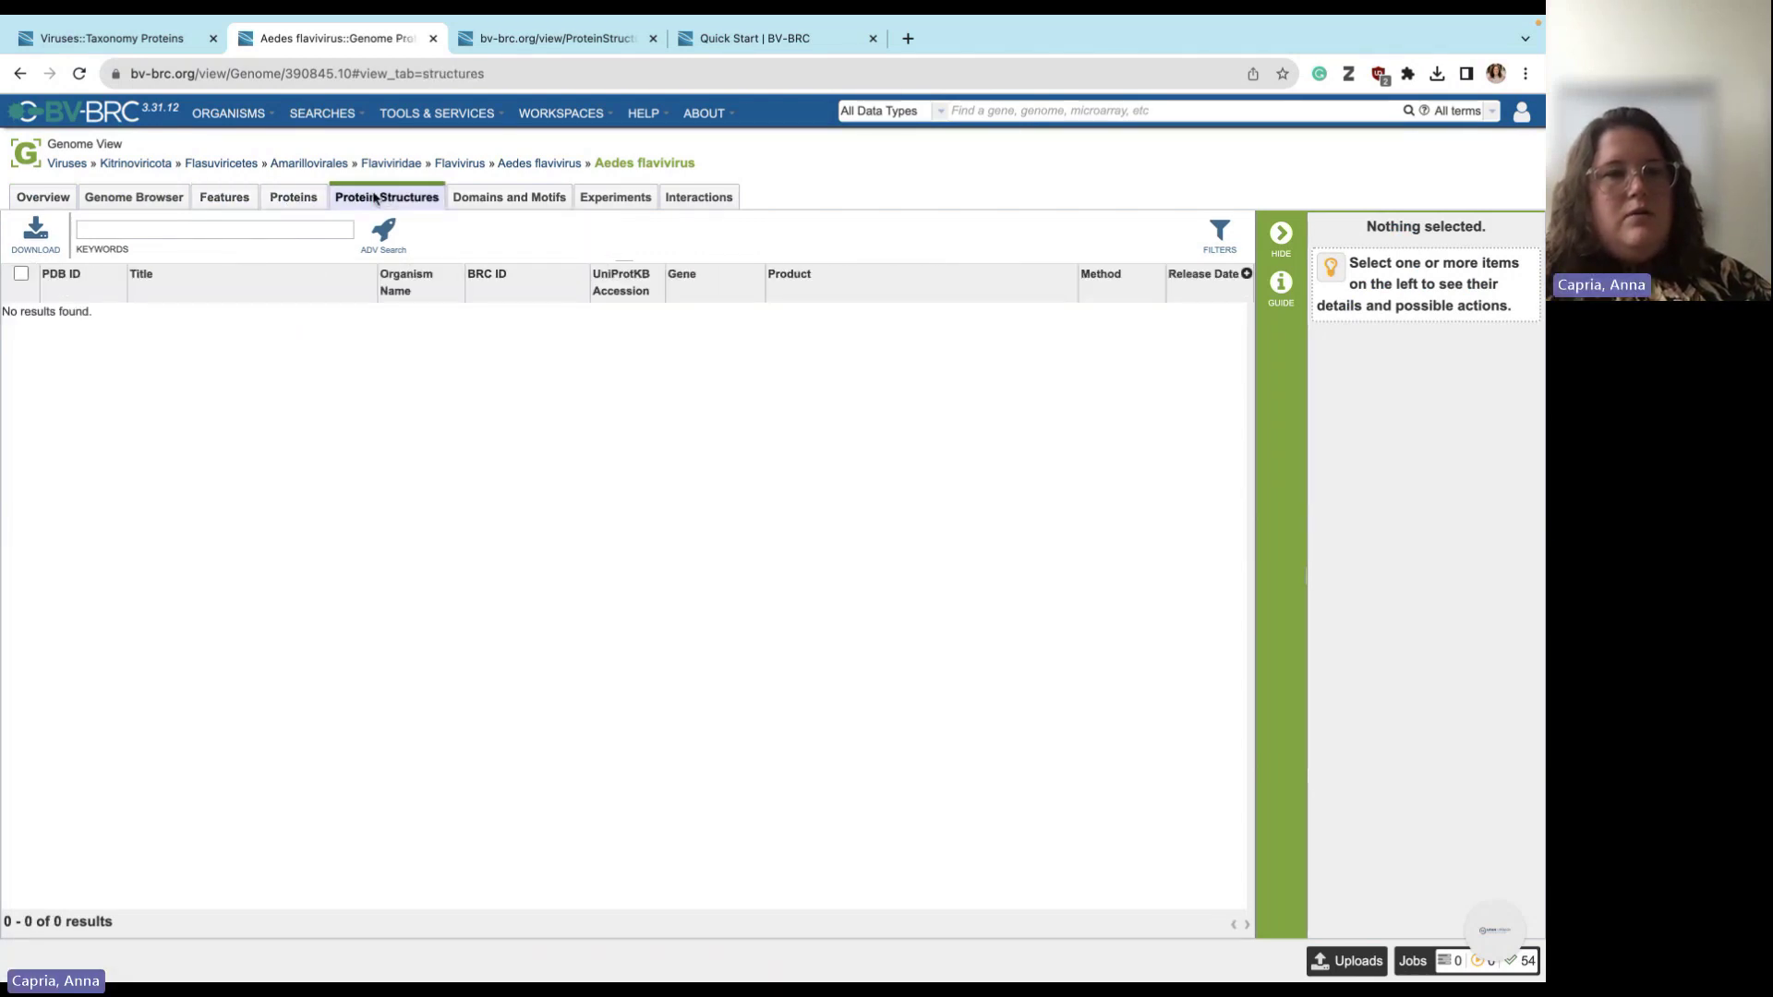
left_click(318, 203)
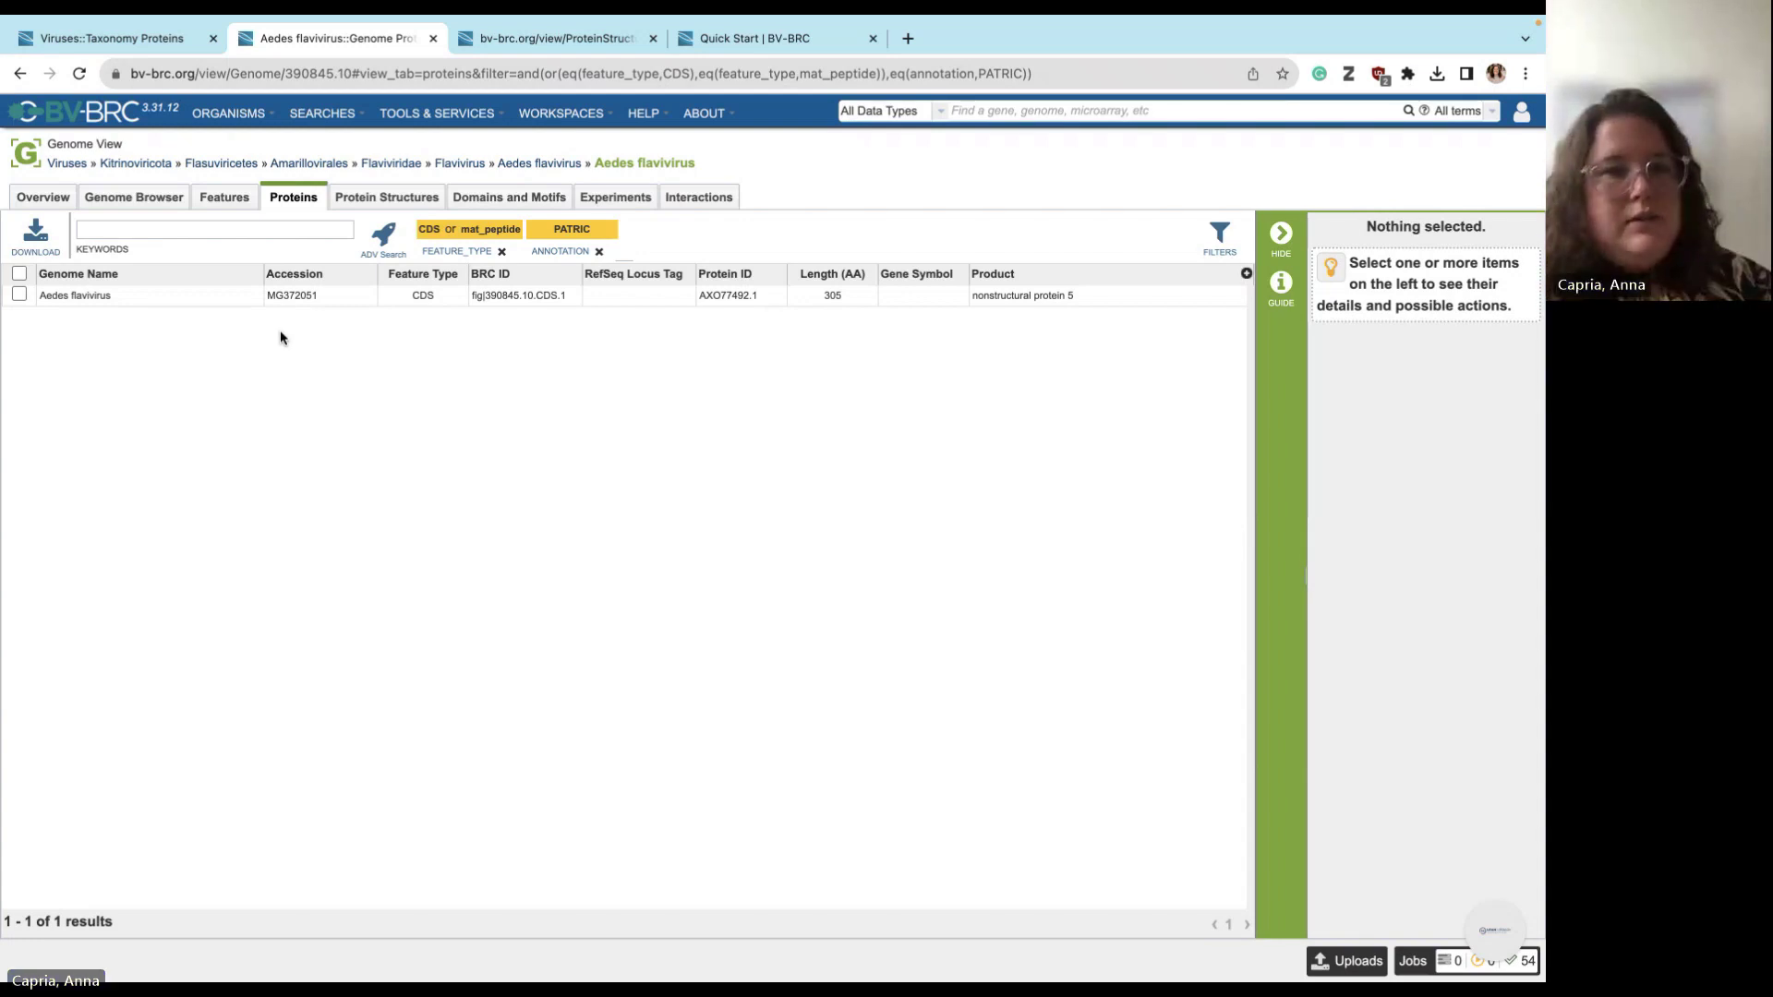
- Open the genome's overview and examine its metadata through the isolate, host and additional information
left_click(57, 198)
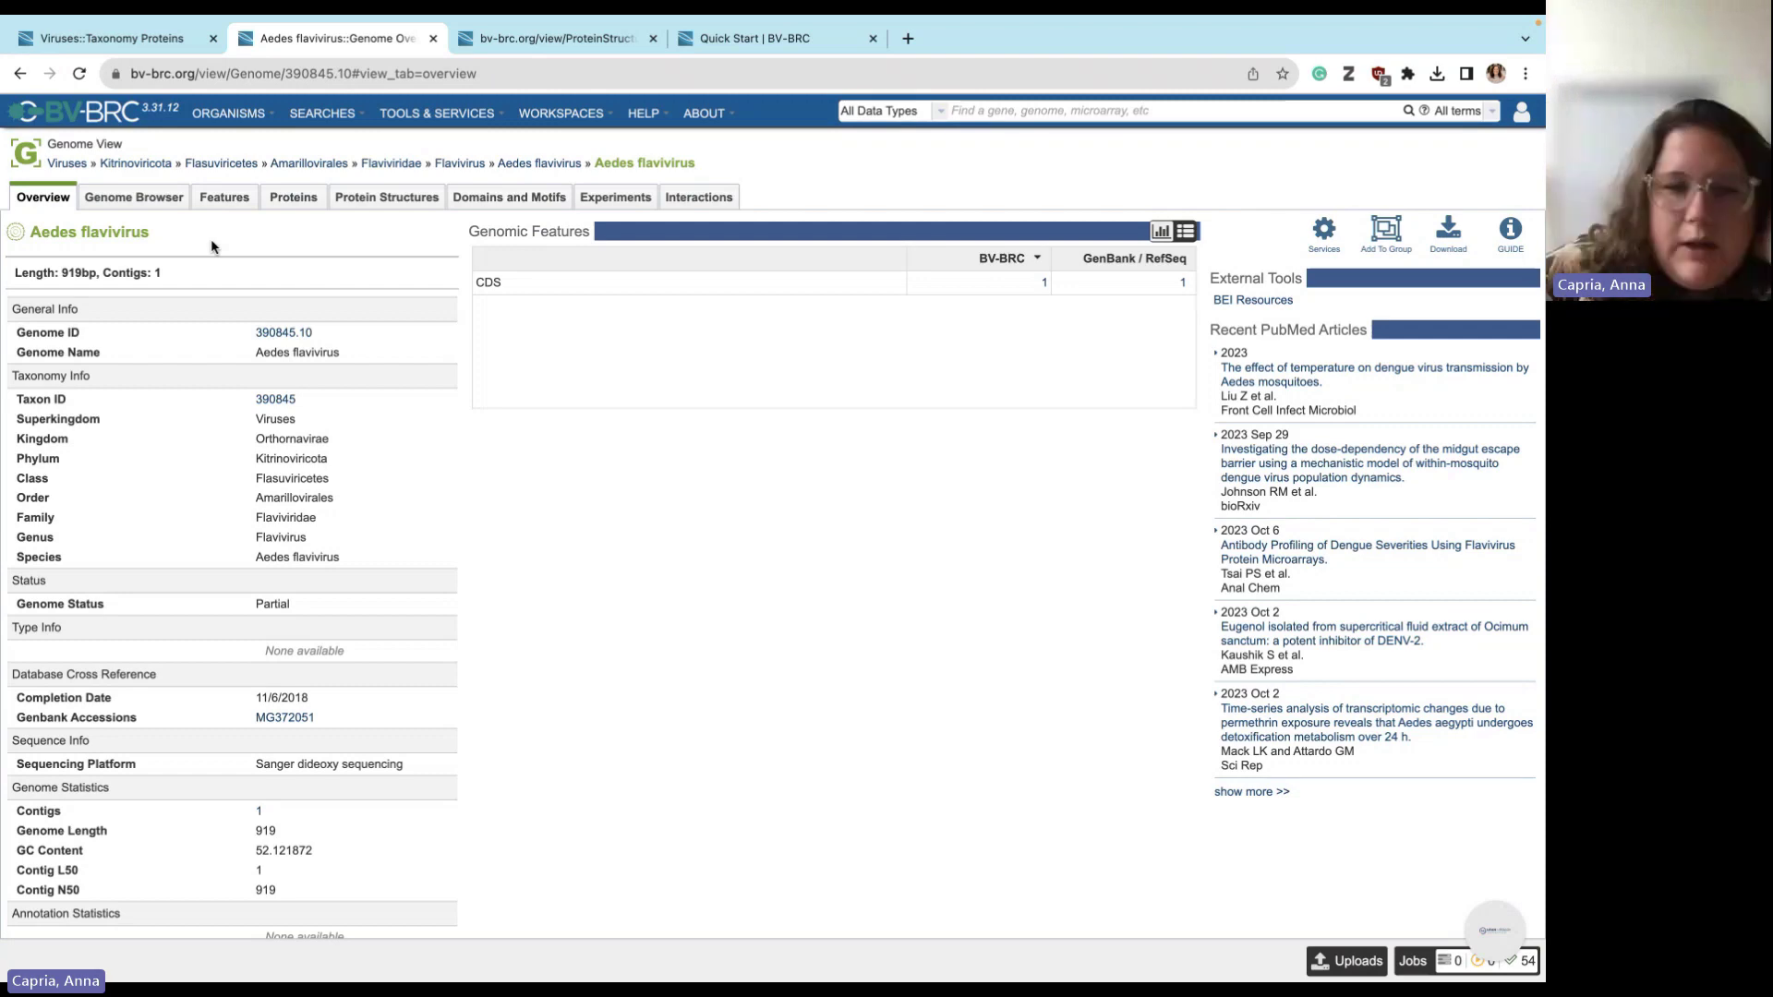
scroll(251, 528, "down", 5)
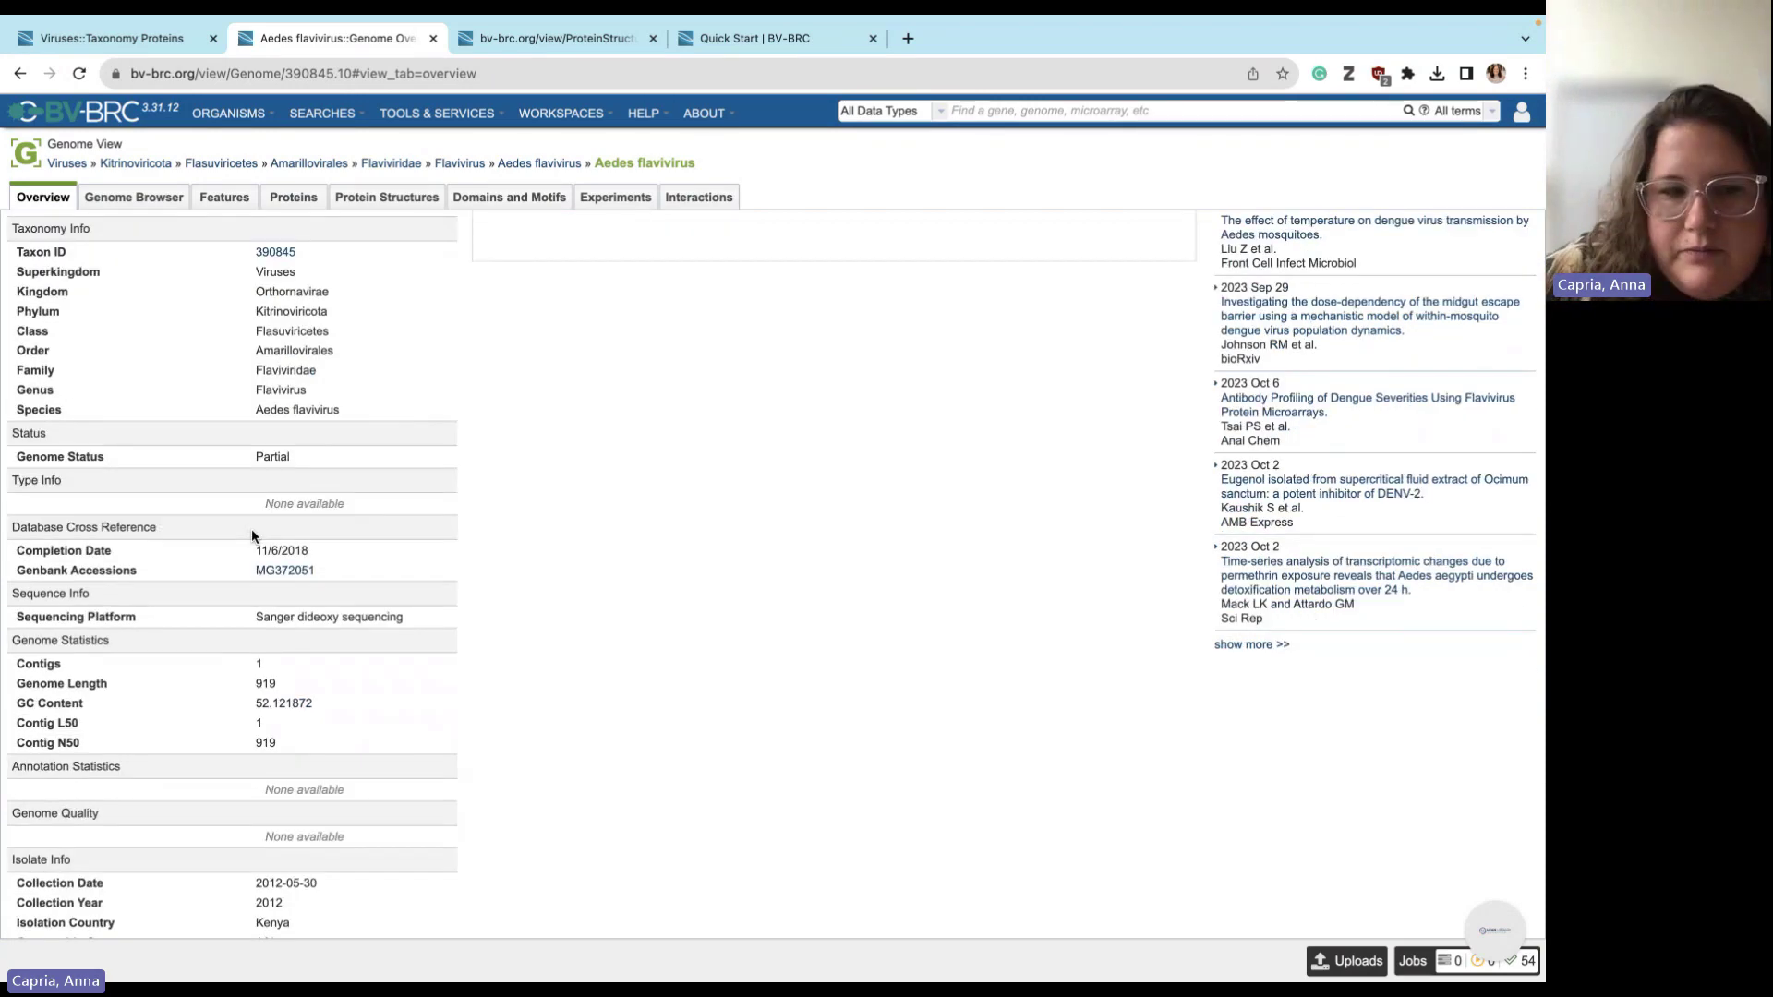
scroll(238, 538, "down", 1)
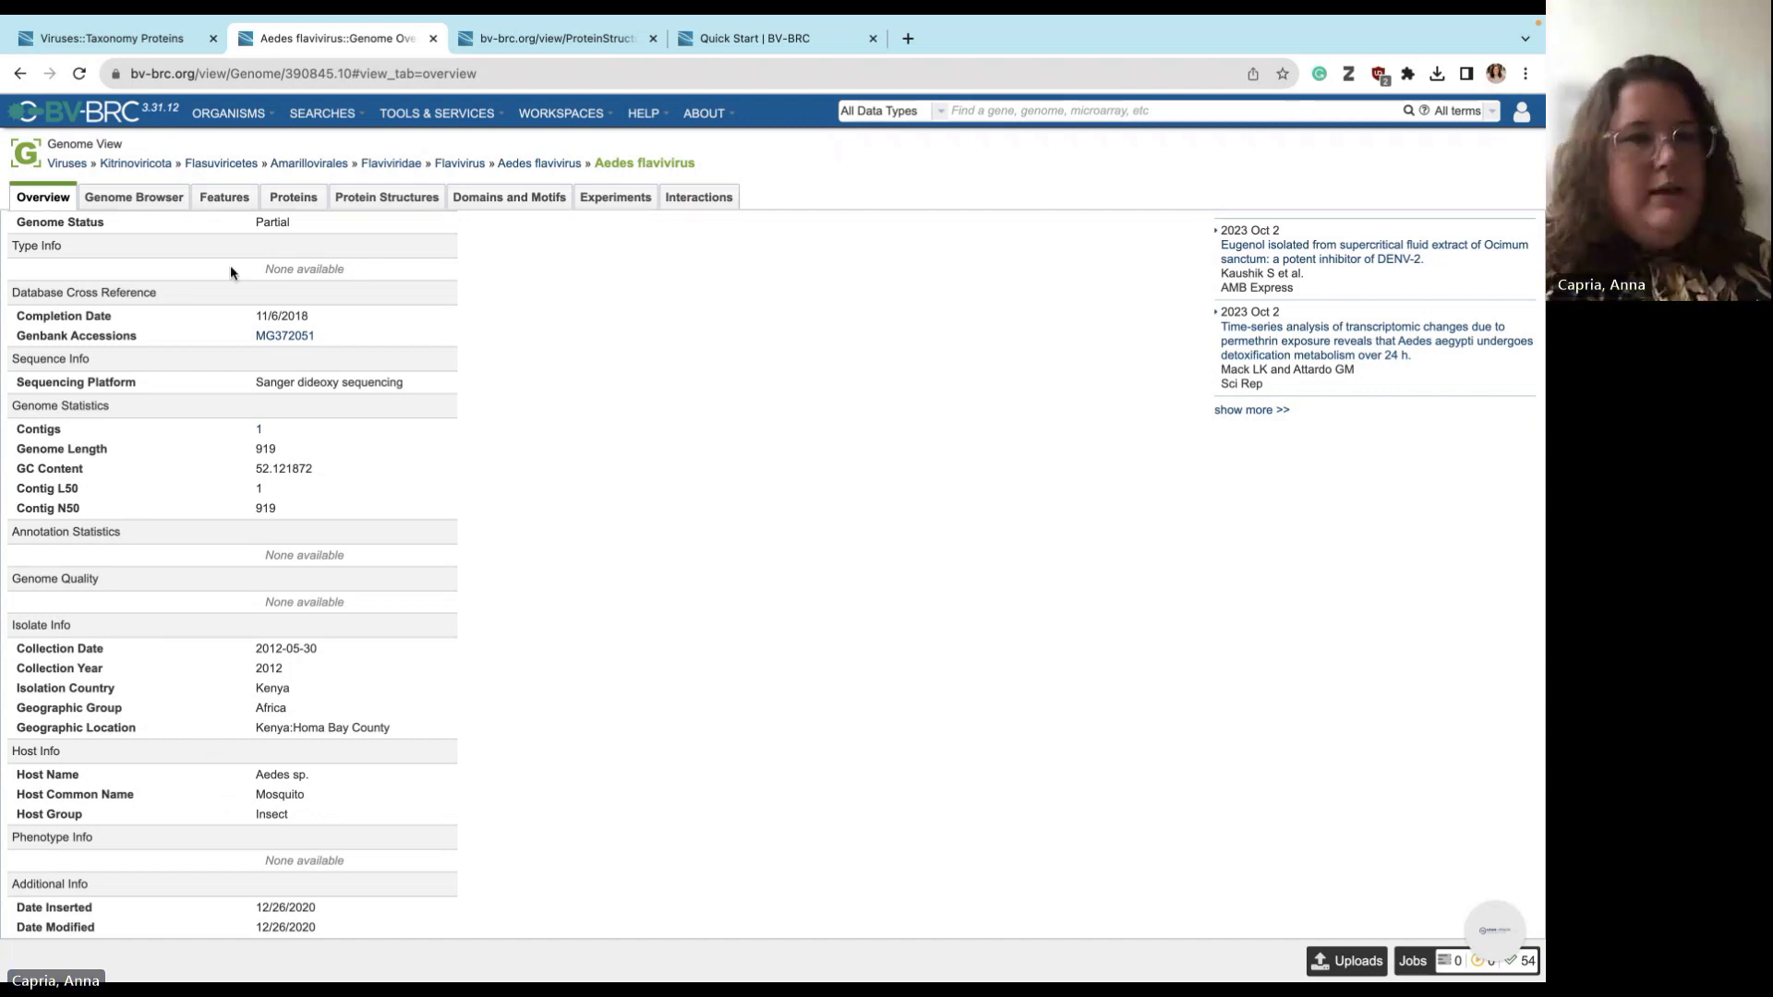
- View the Aedes flavivirus genome's features list and its genome browser
left_click(231, 205)
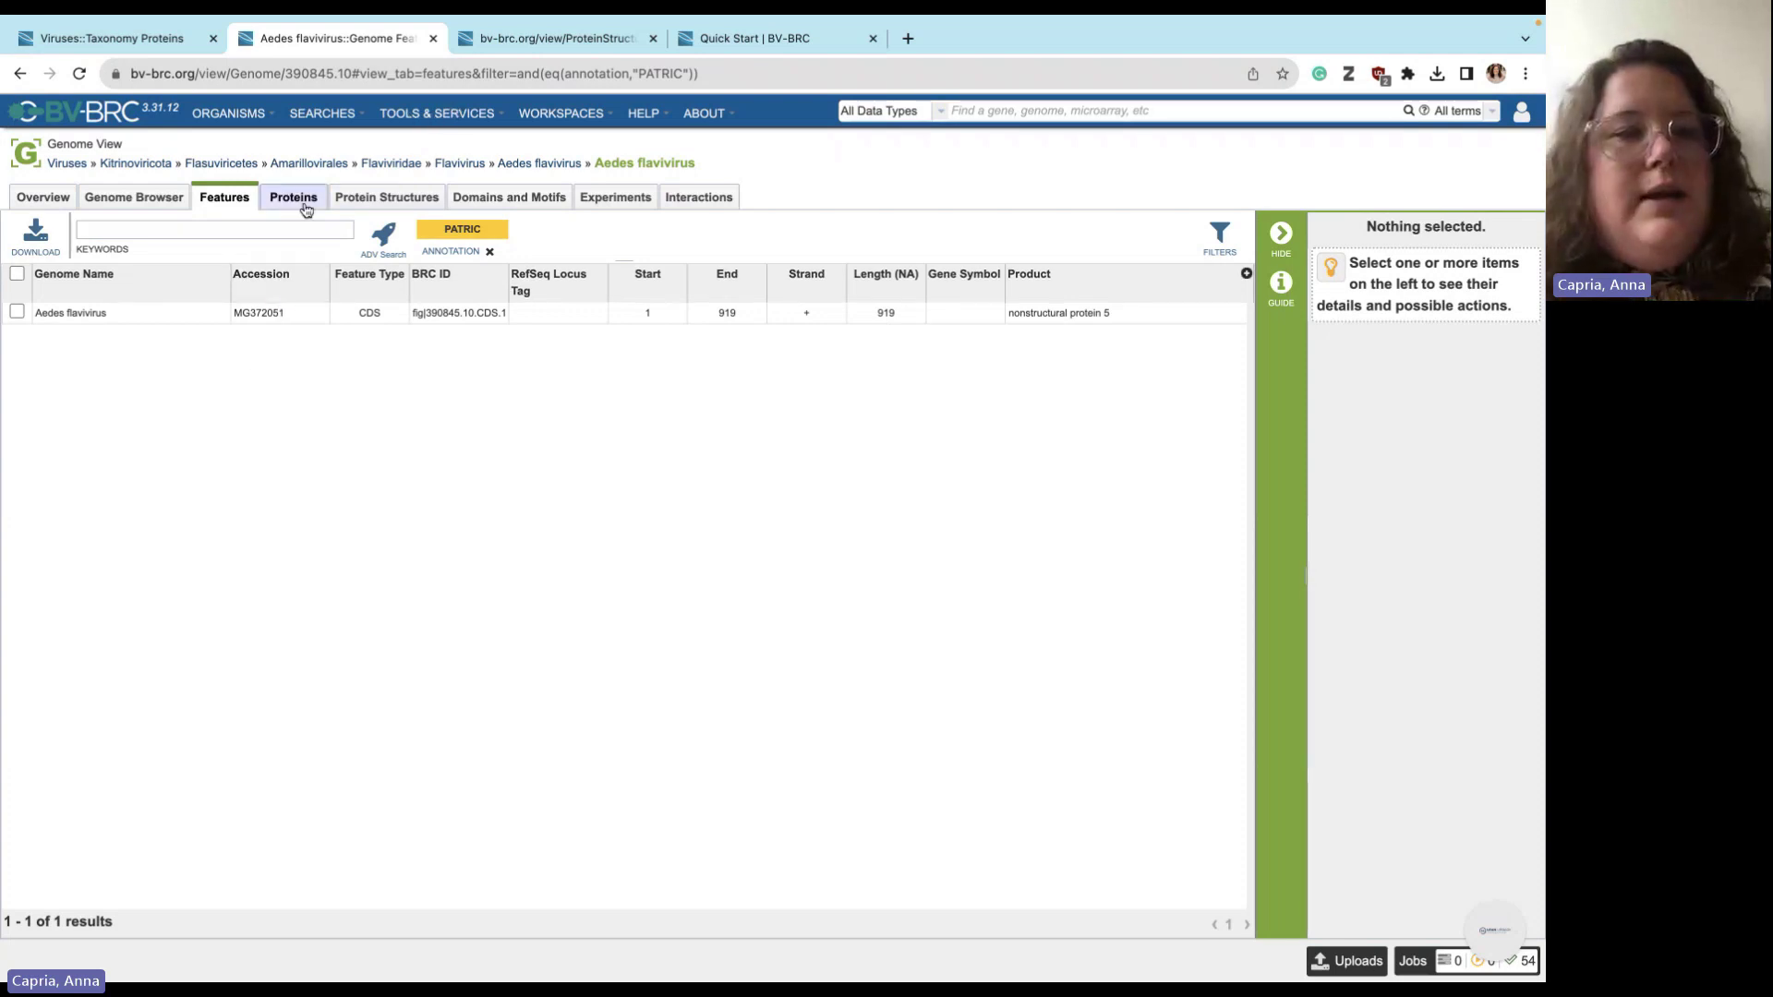
mouse_move(449, 115)
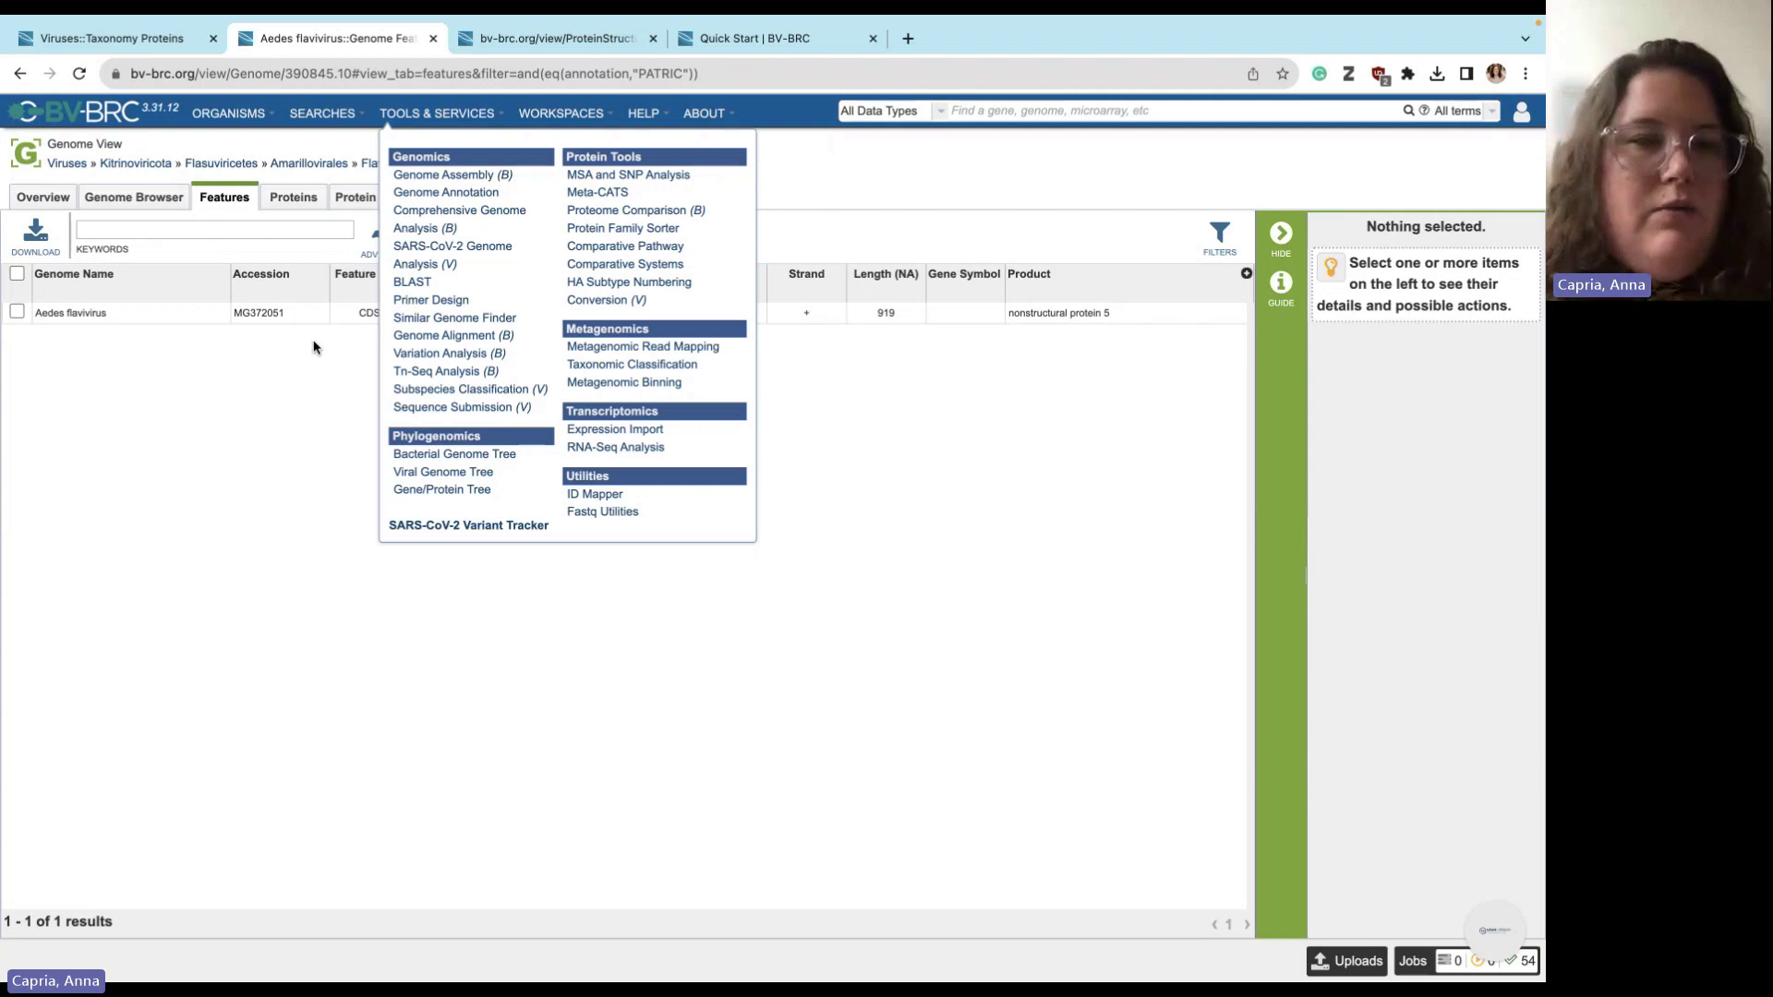
left_click(268, 412)
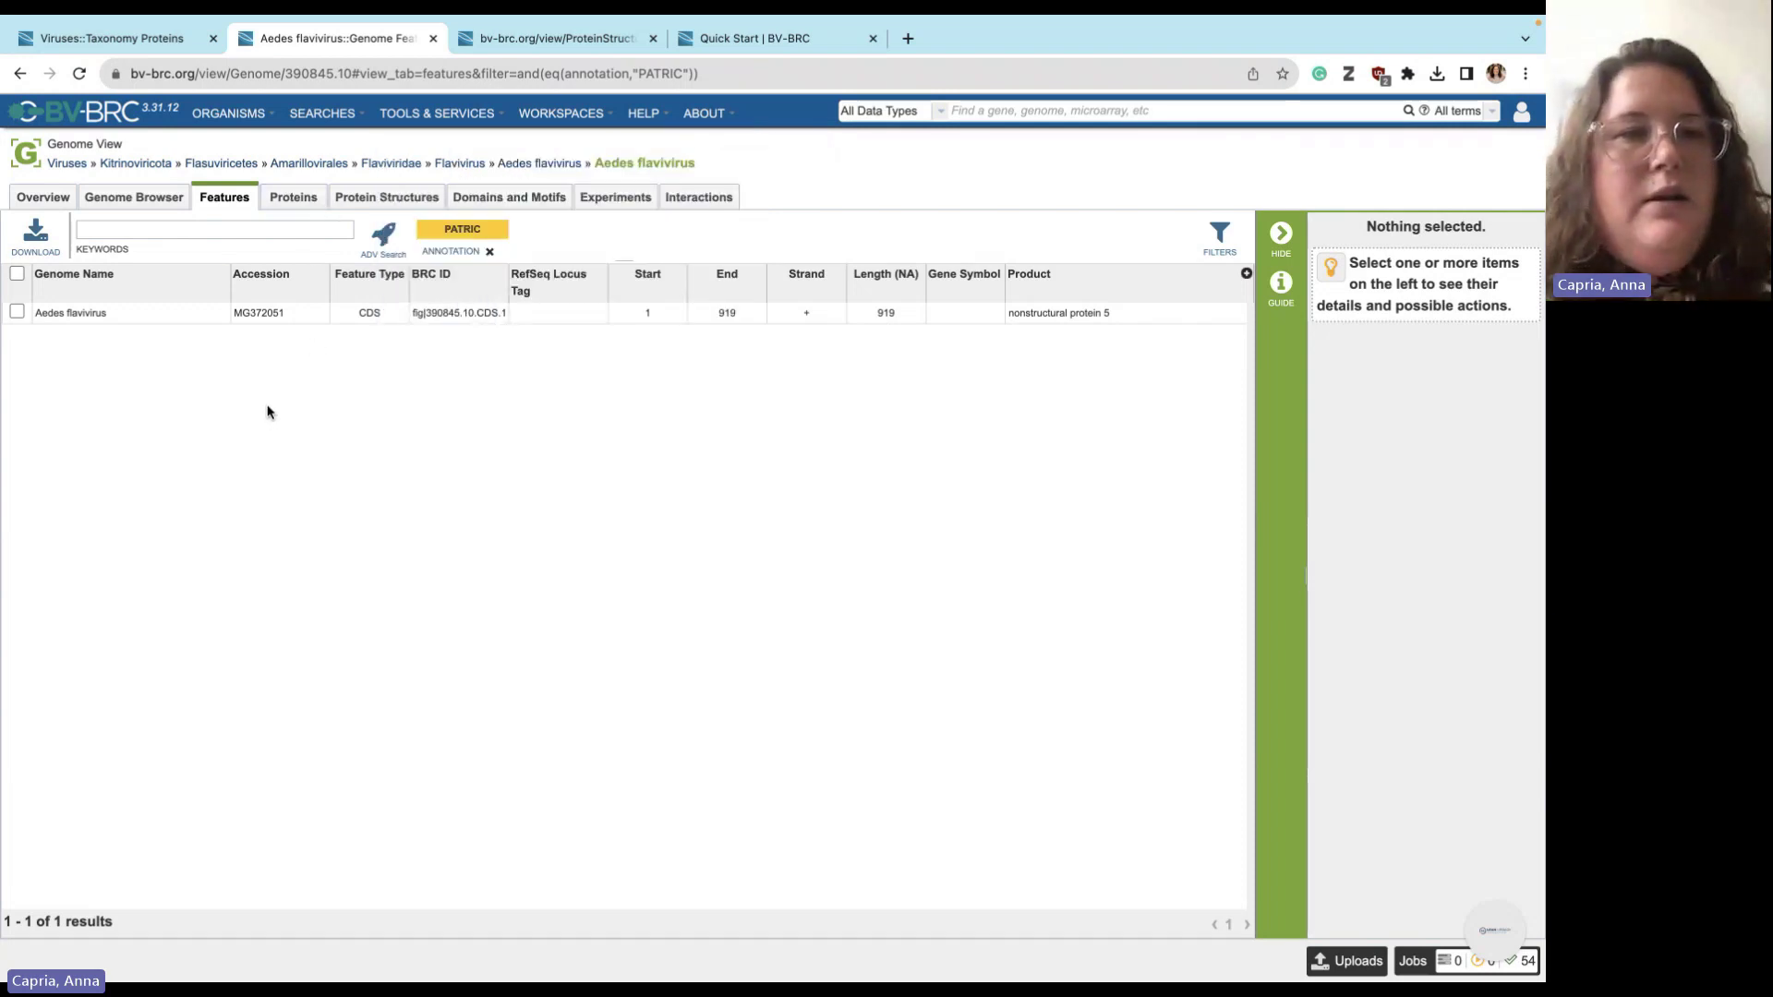
left_click(147, 203)
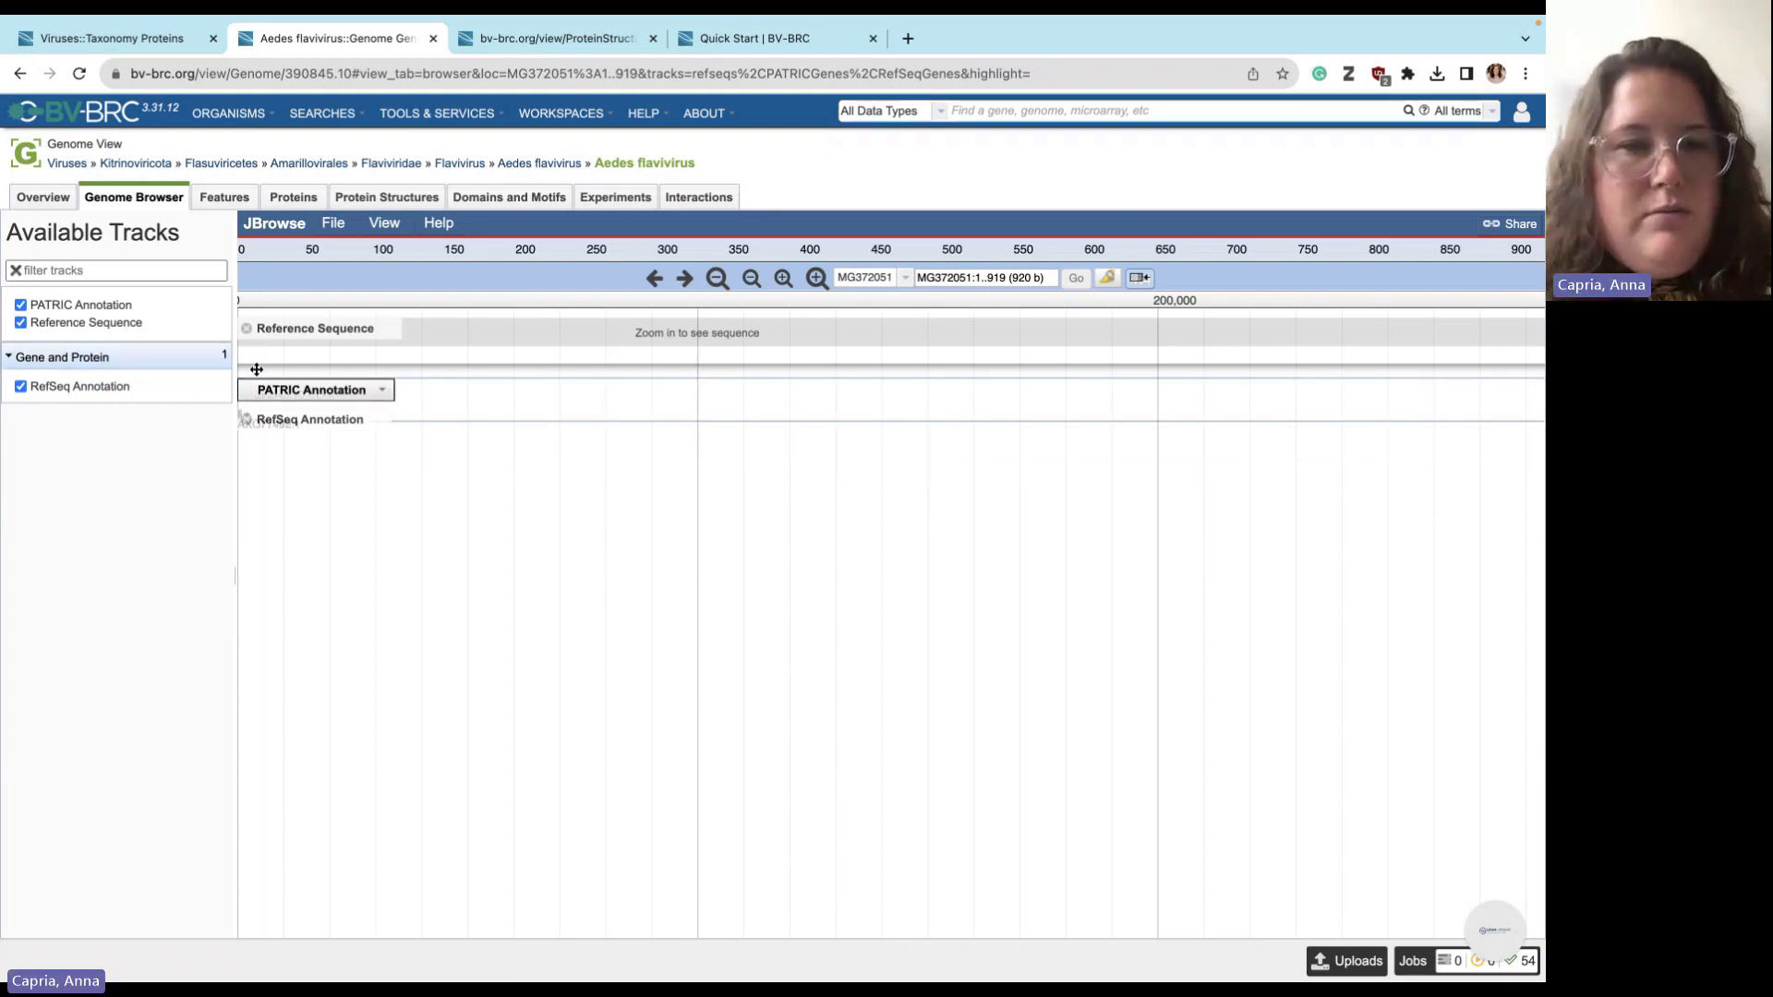
- Open the SARS-CoV-2 Variant Tracker and view the annotation tracks in its genome browser
left_click(436, 113)
left_click(482, 526)
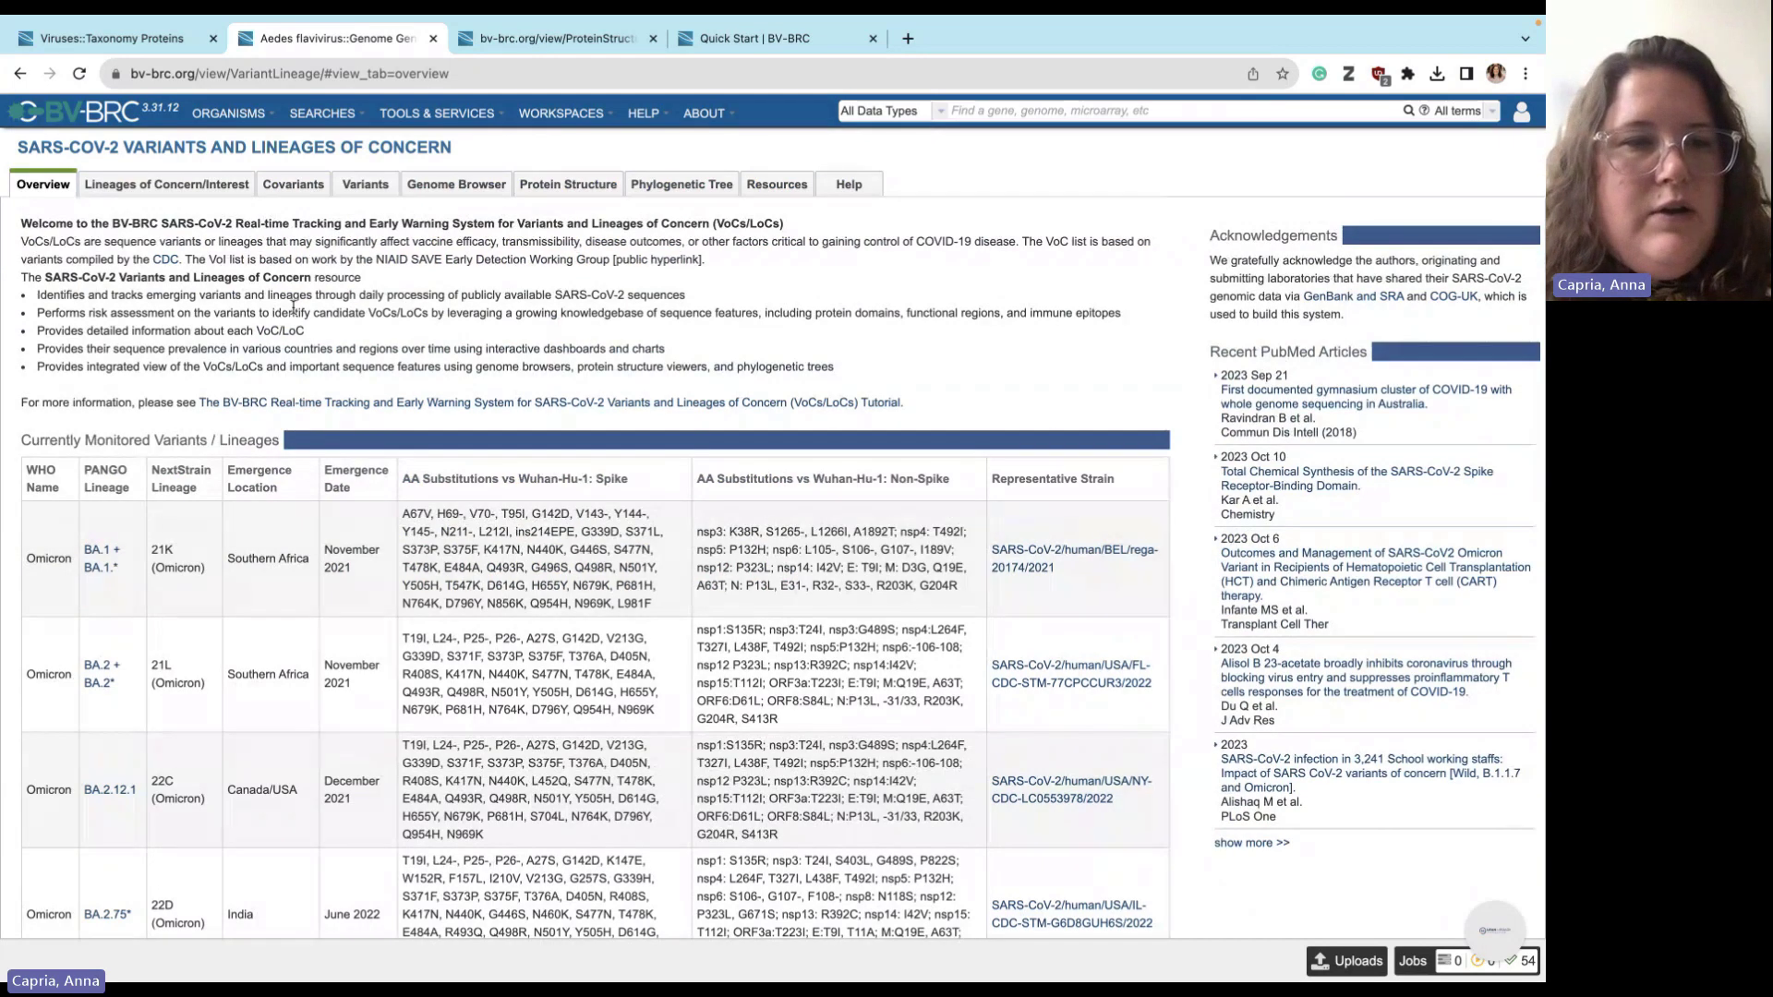
left_click(477, 187)
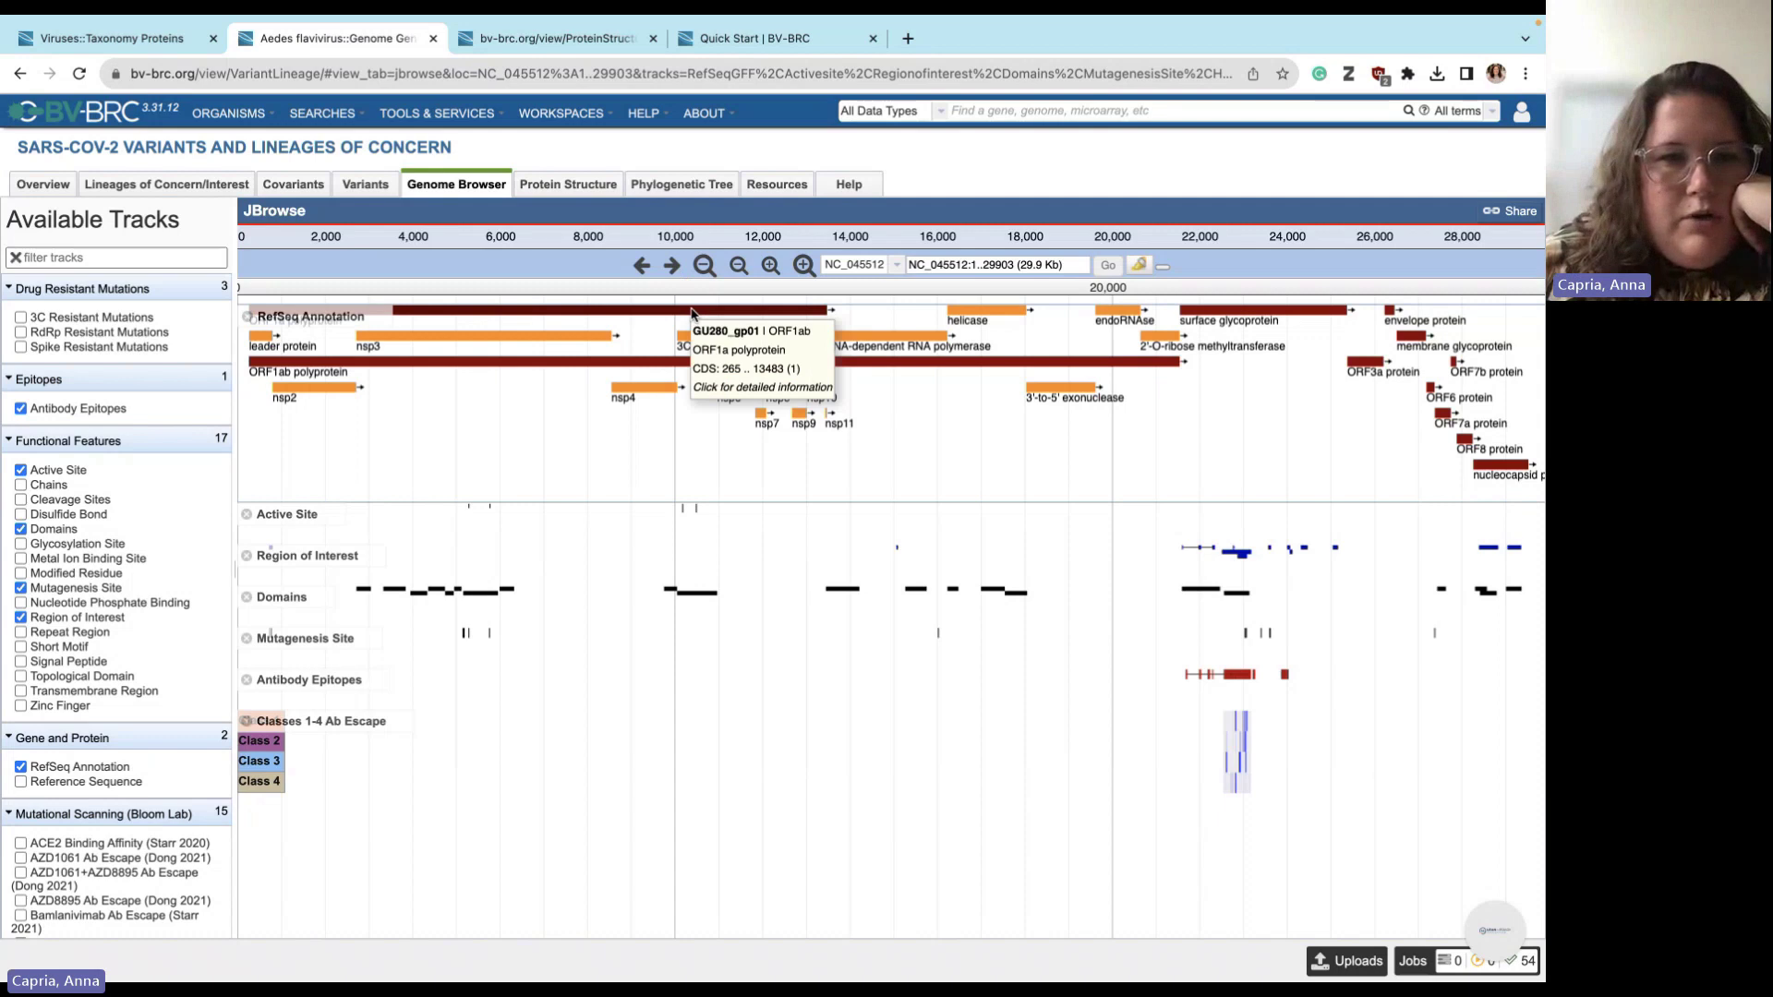
mouse_move(374, 688)
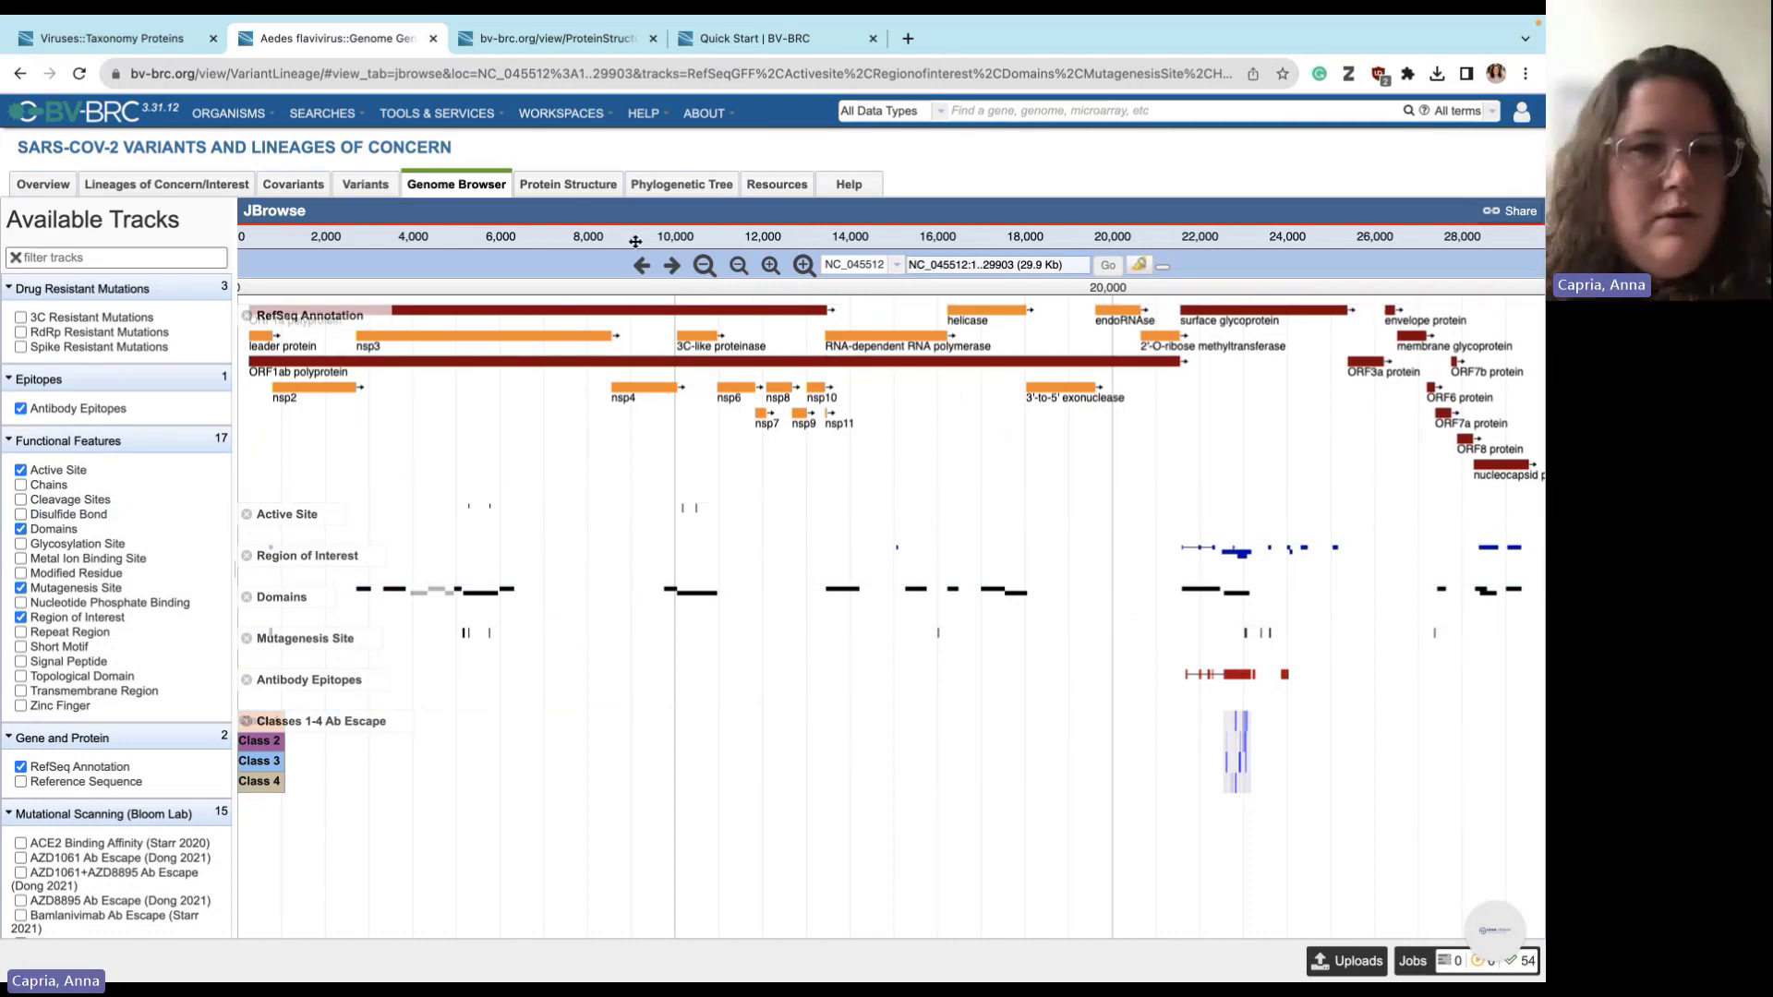
- Open the phylogenetic tree of SARS-CoV-2 variants and examine the branches of the 2022 strains
left_click(676, 194)
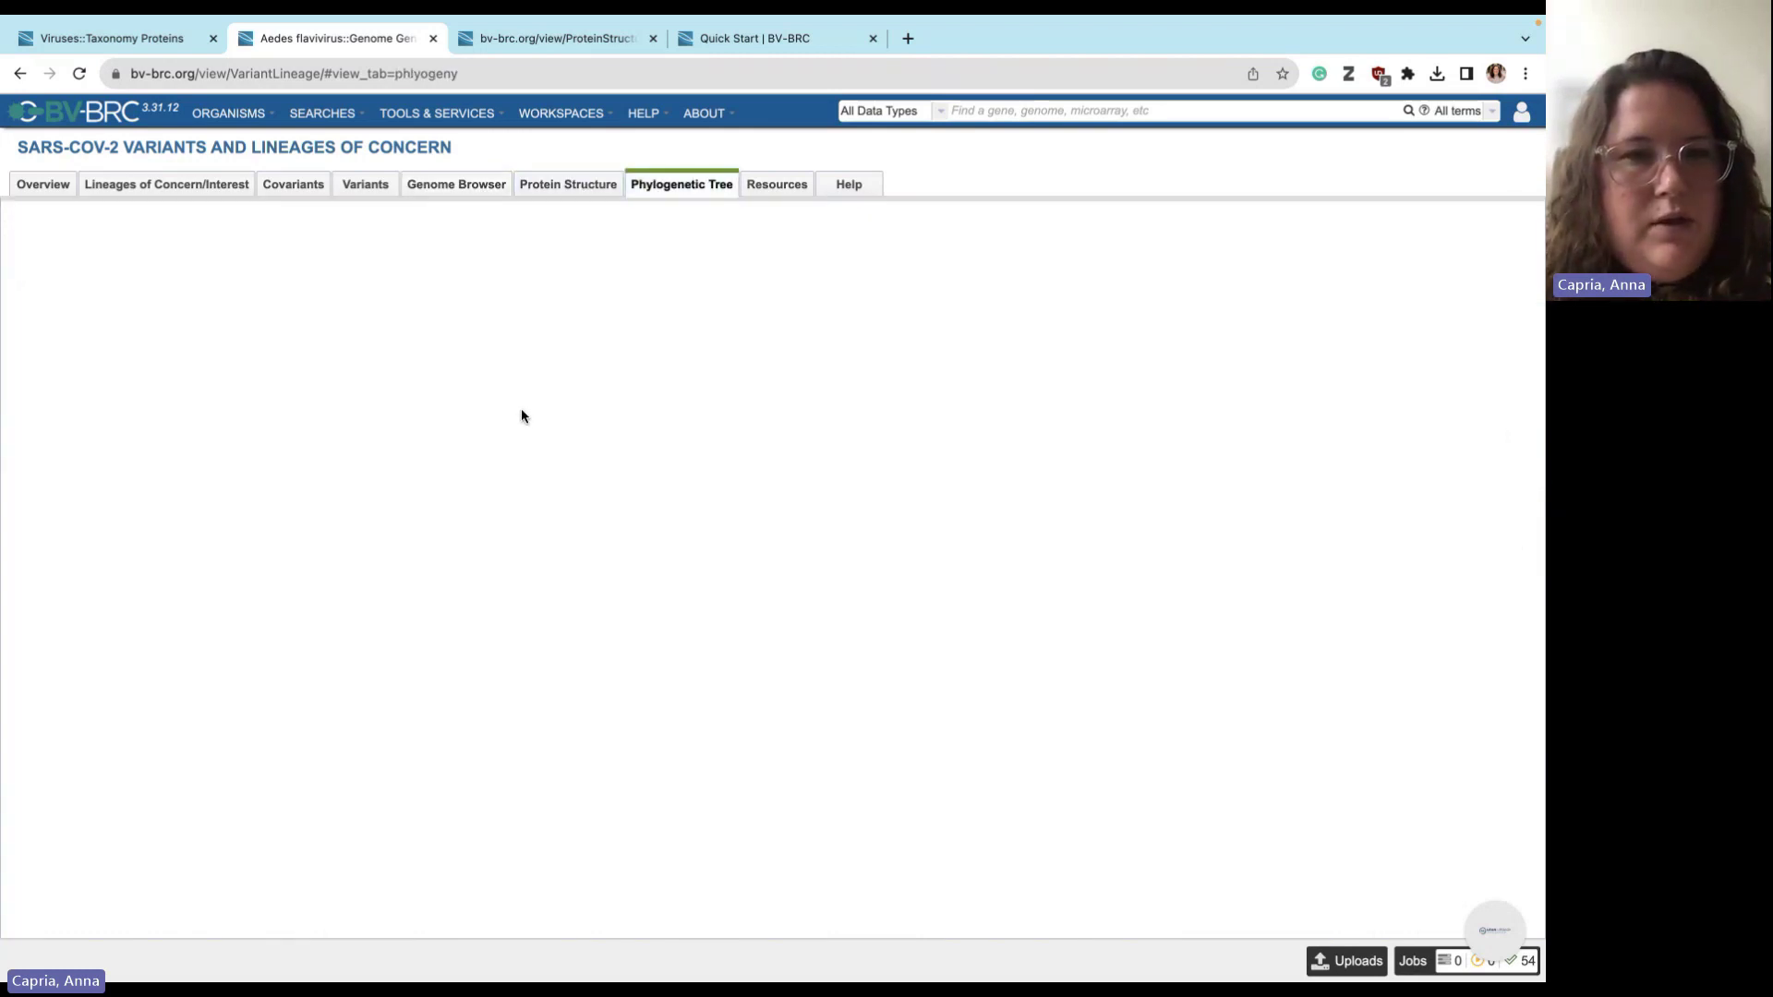
left_click(933, 198)
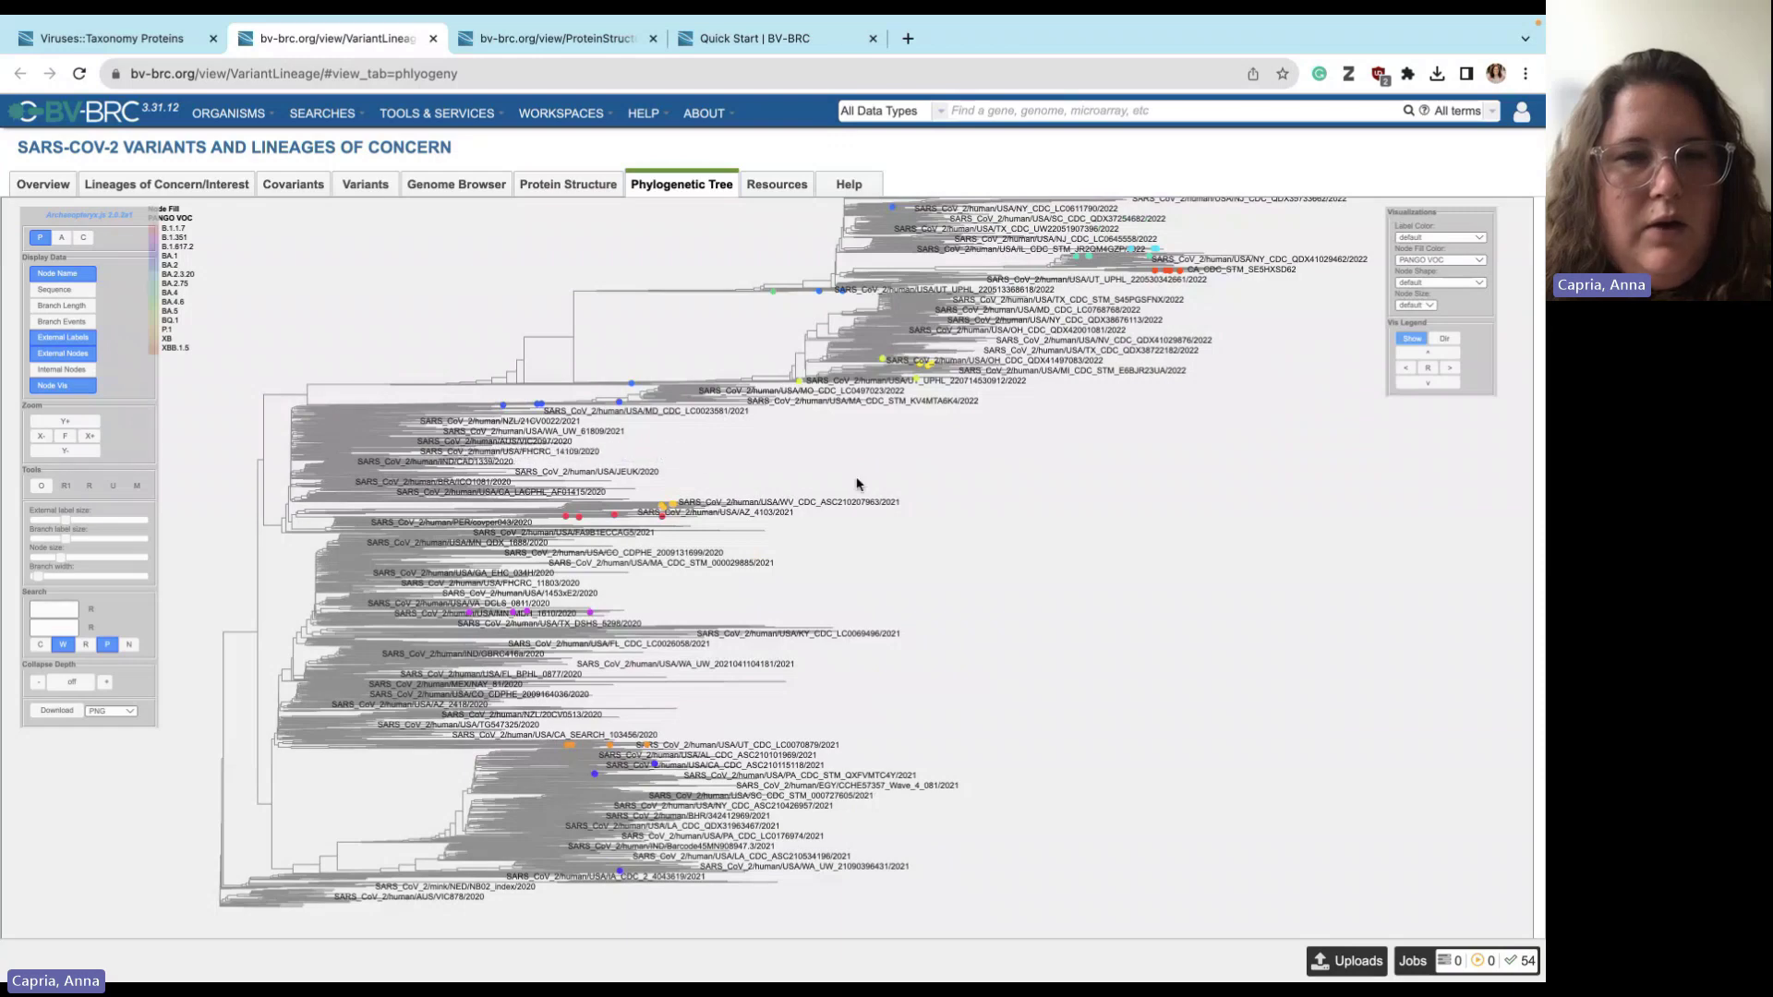
left_click_drag(854, 484, 551, 585)
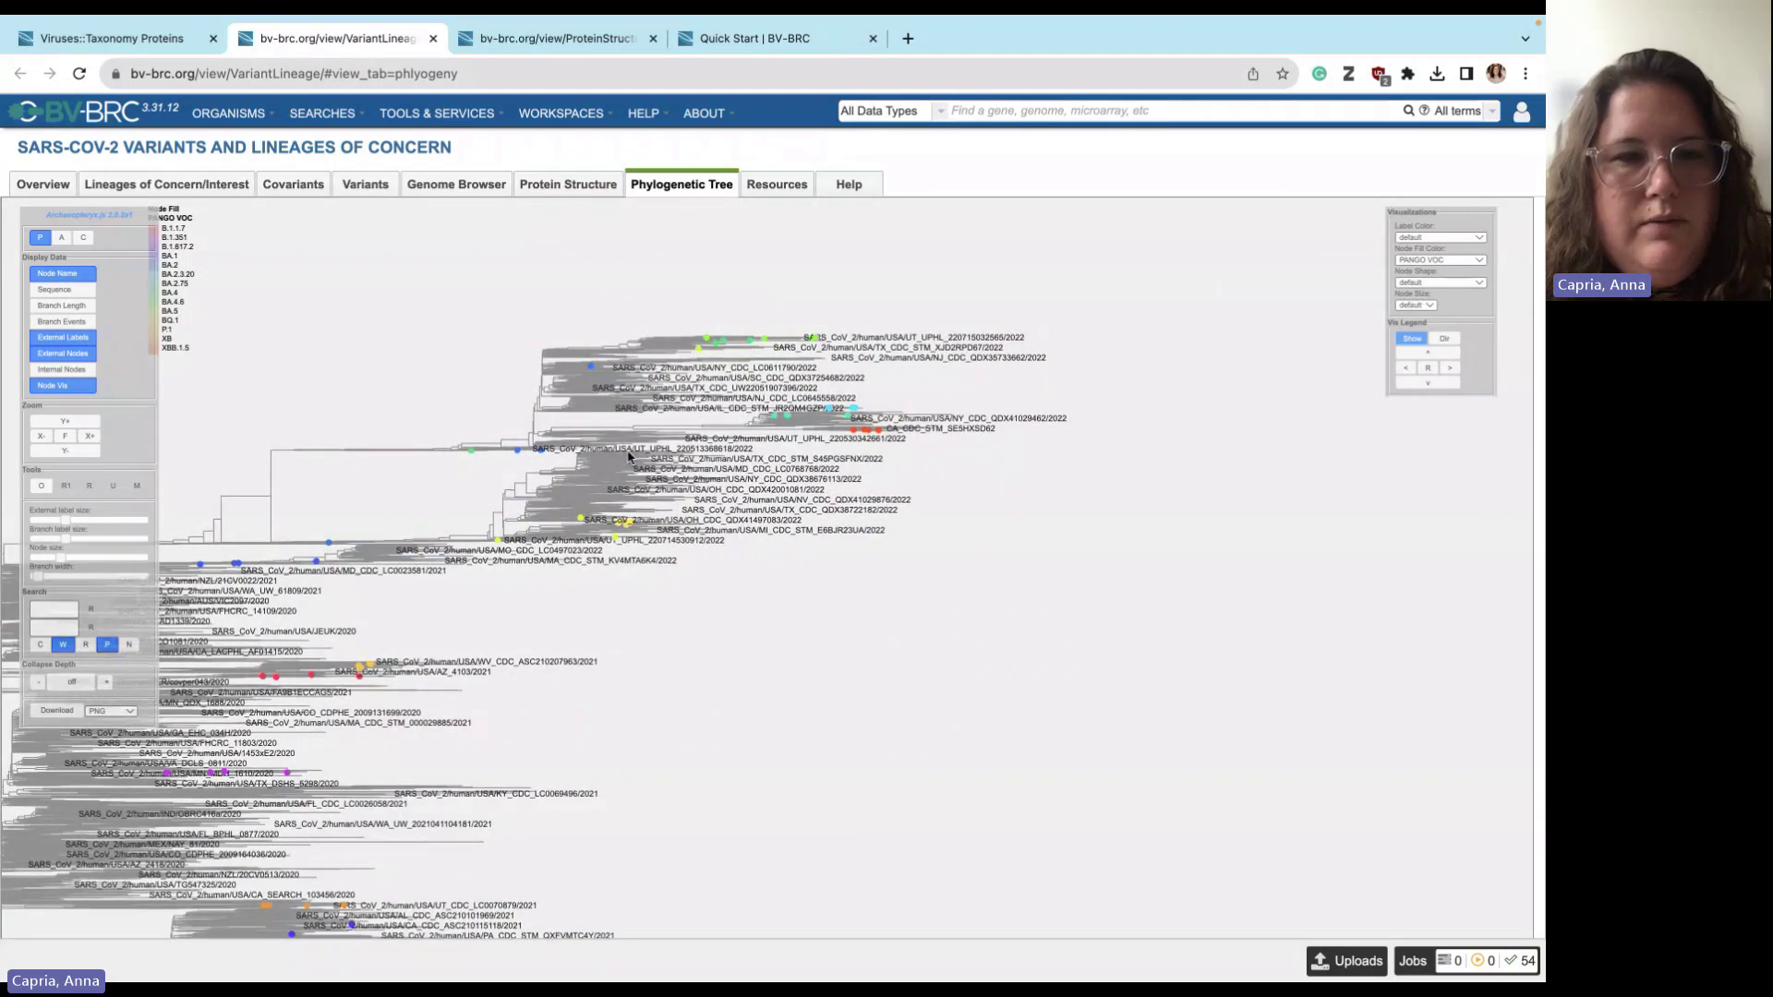
scroll(628, 455, "up", 1)
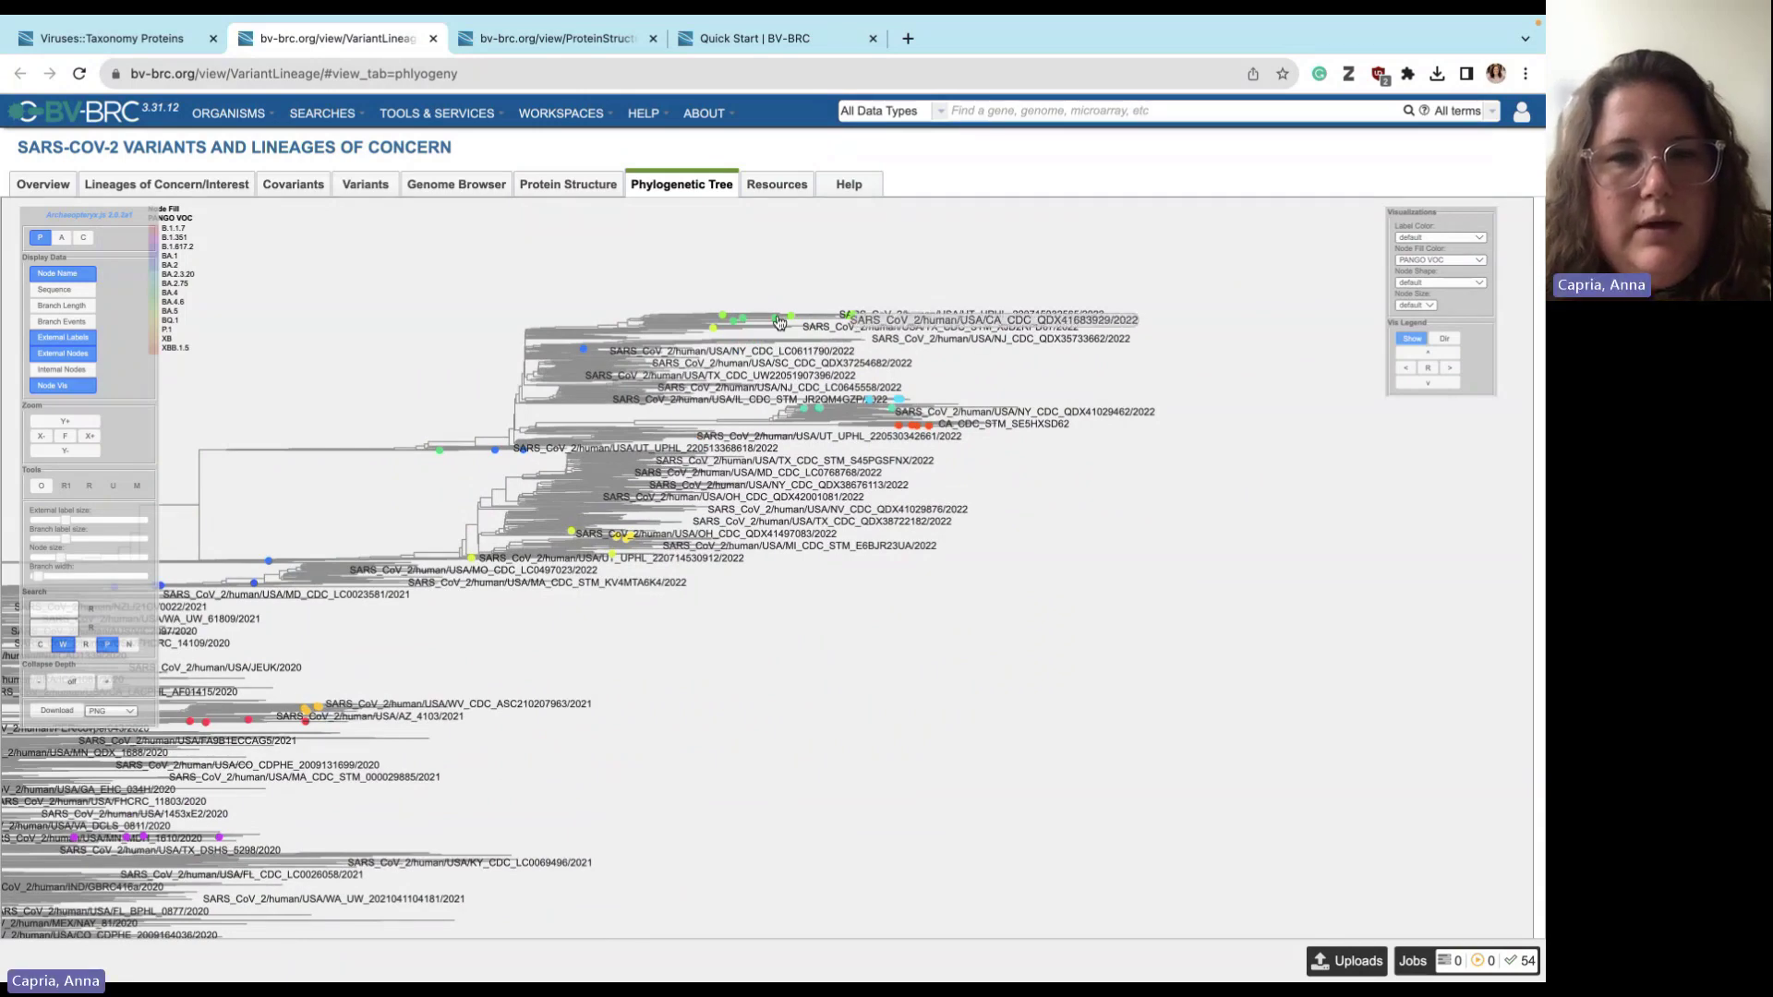
scroll(660, 403, "up", 1)
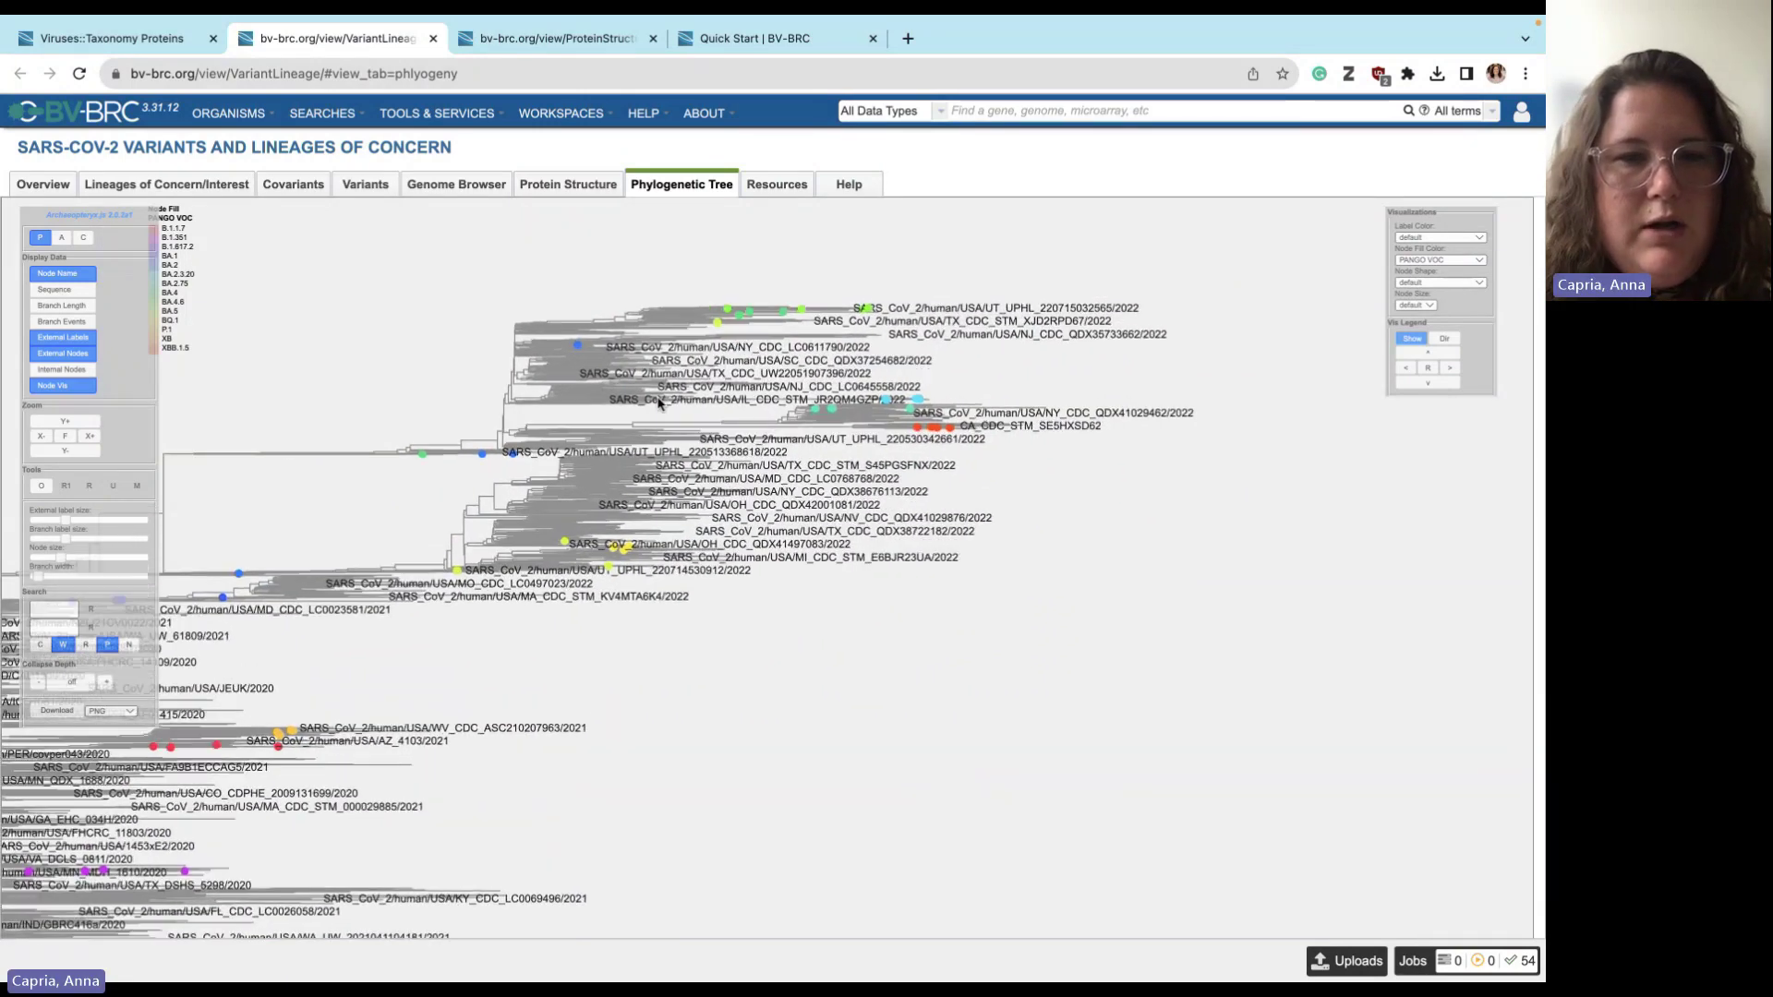
- Collapse a node among the 2022 strains in the tree and go to the subtree that contains it
left_click(623, 317)
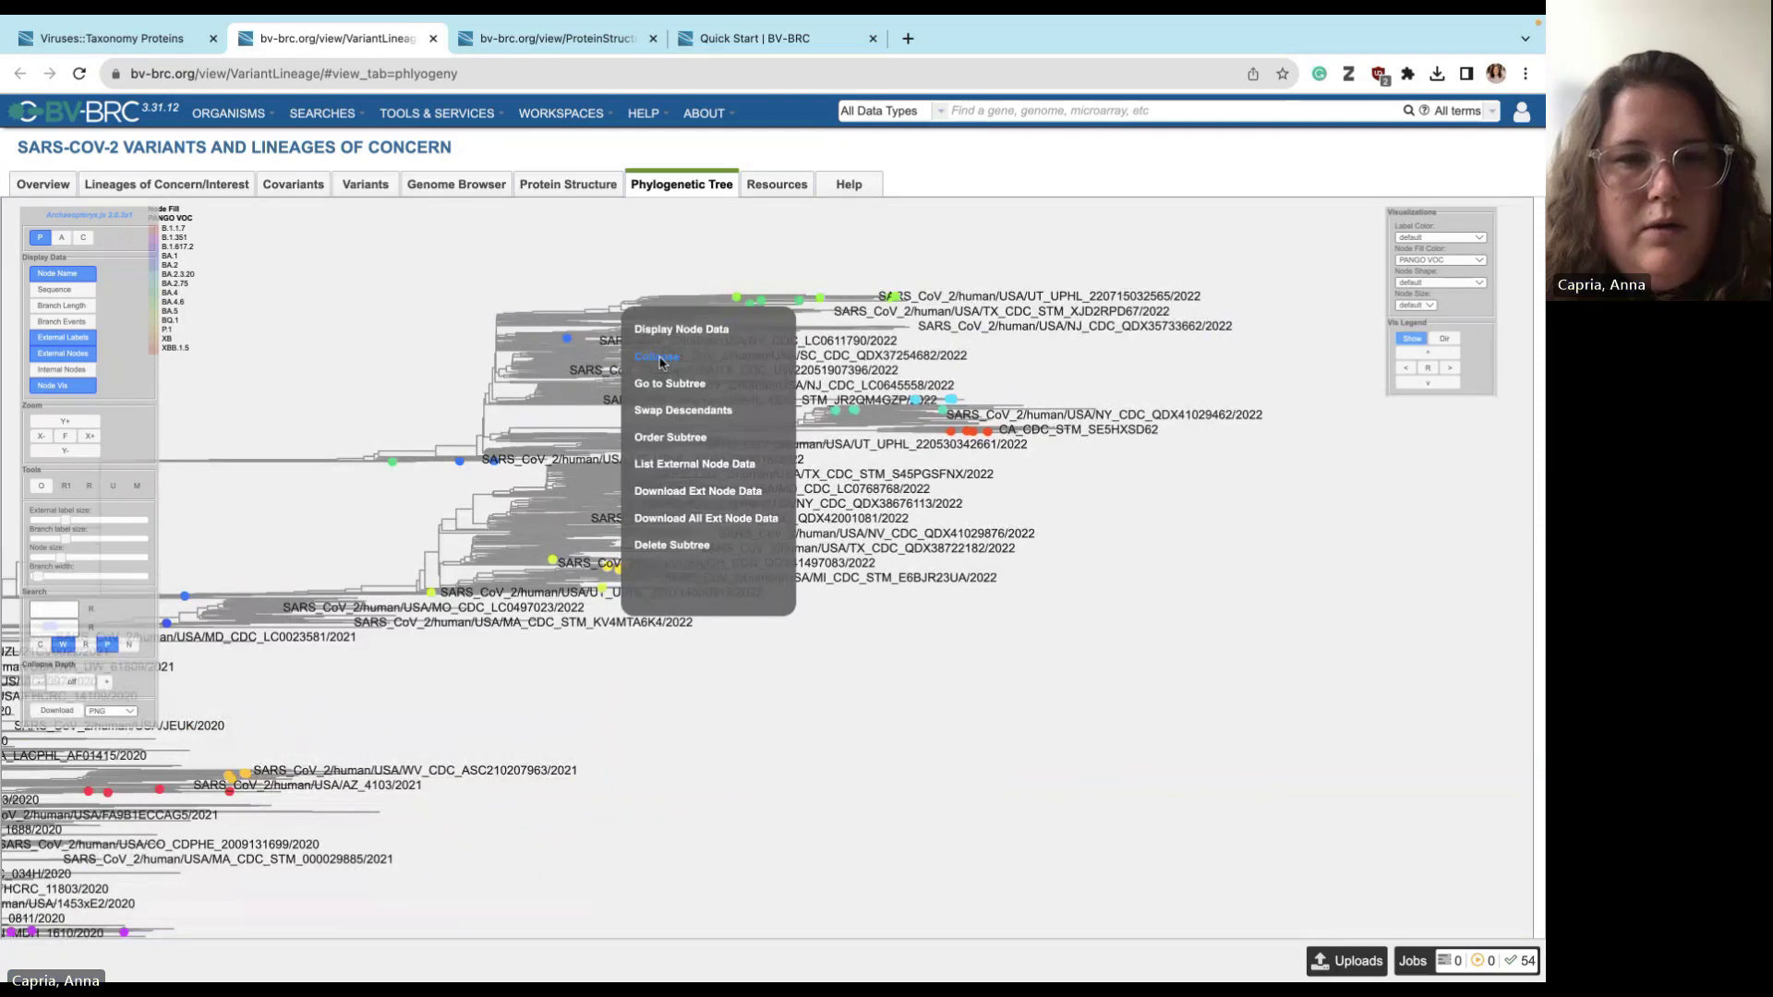
left_click(661, 364)
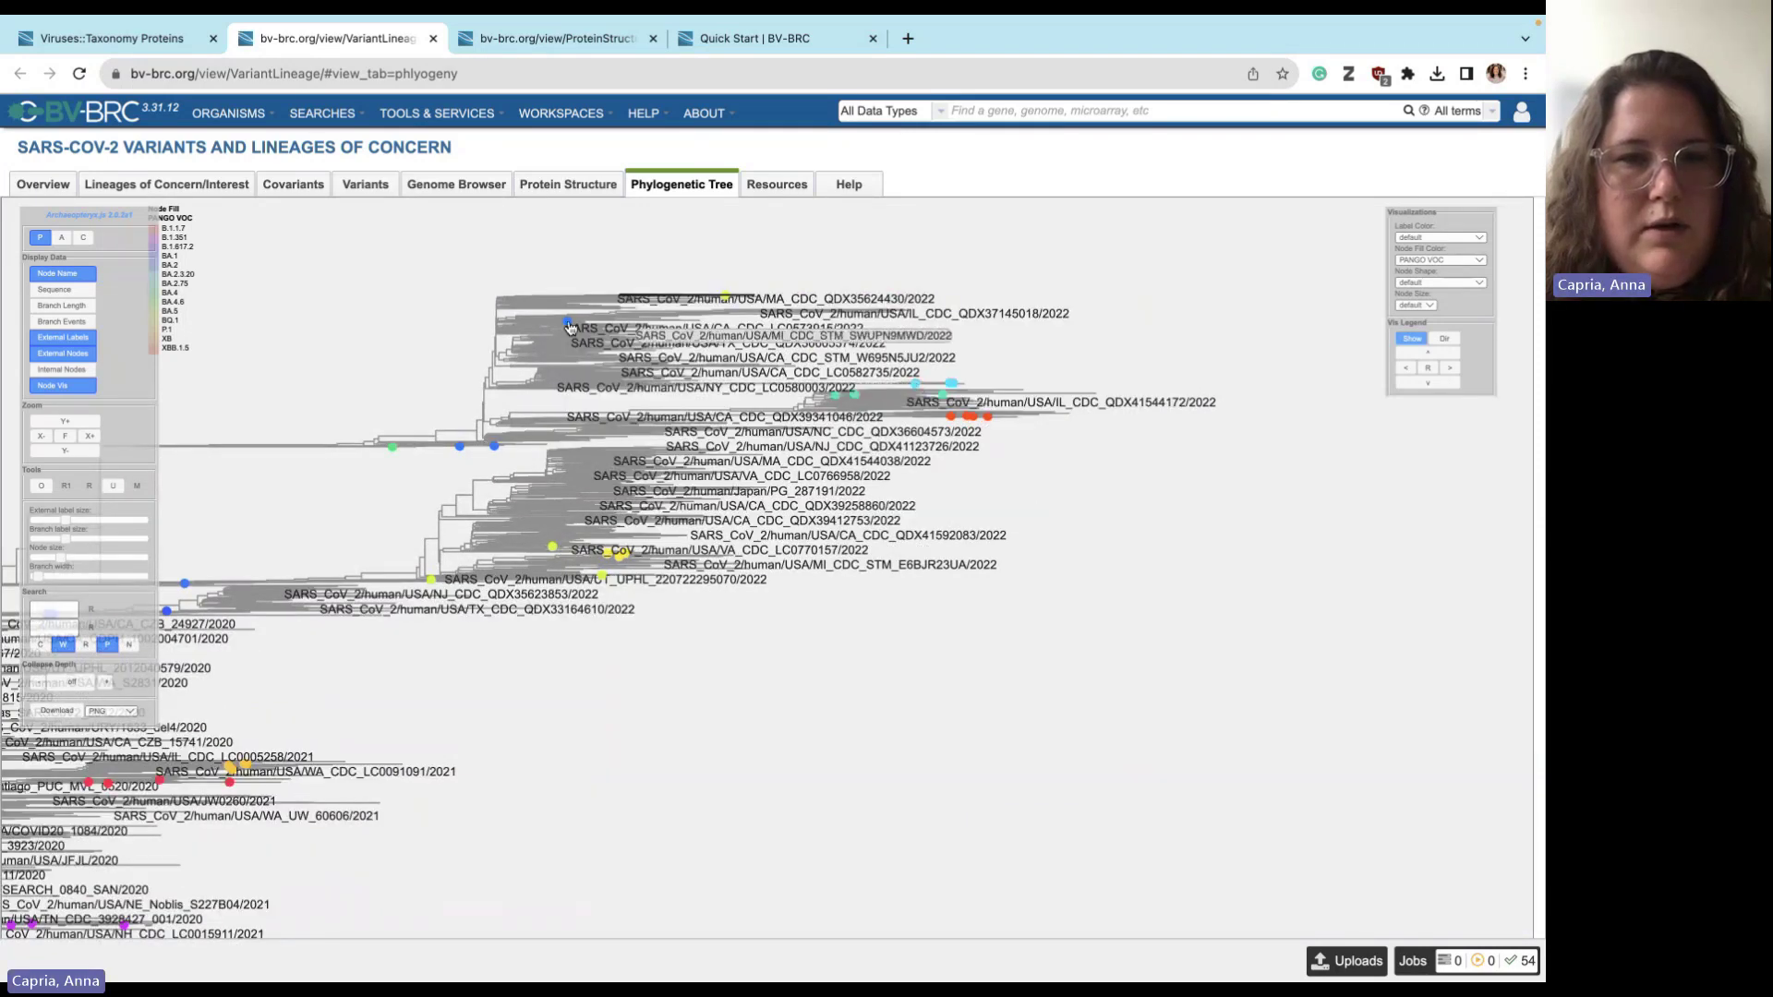
left_click(499, 310)
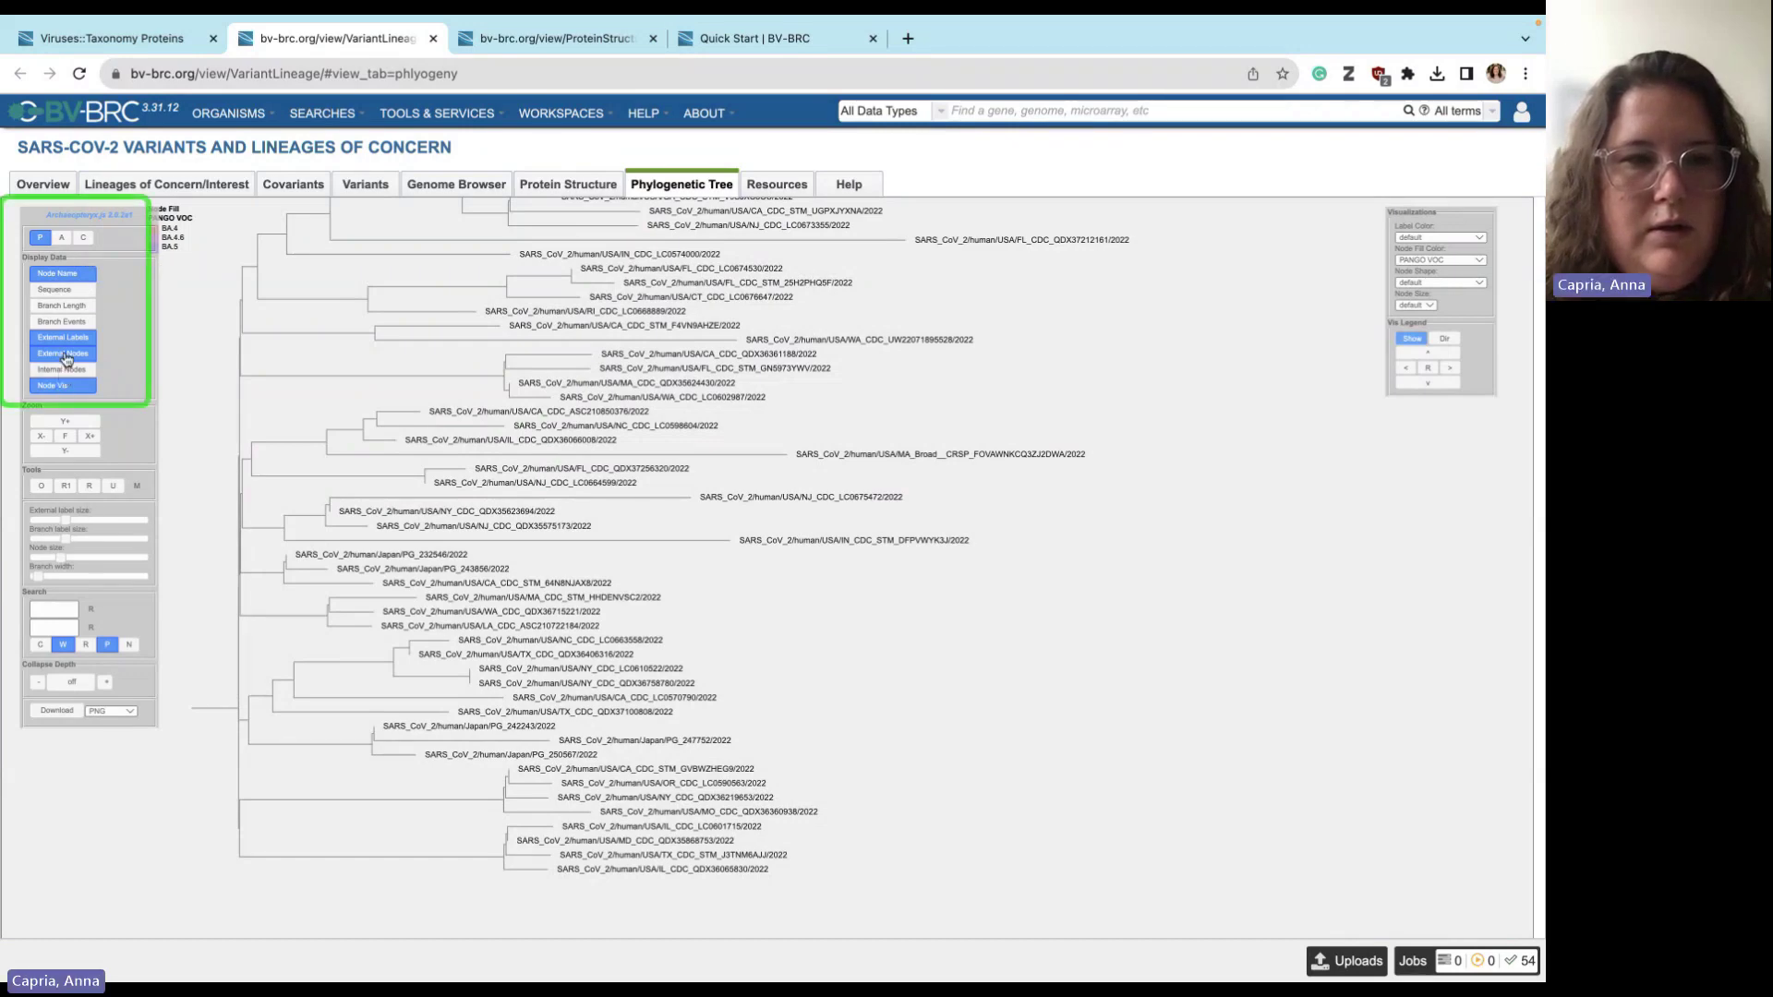
- Examine the subtree with its collapsed node, along with the display, zoom and tool controls
left_click(61, 237)
left_click(39, 238)
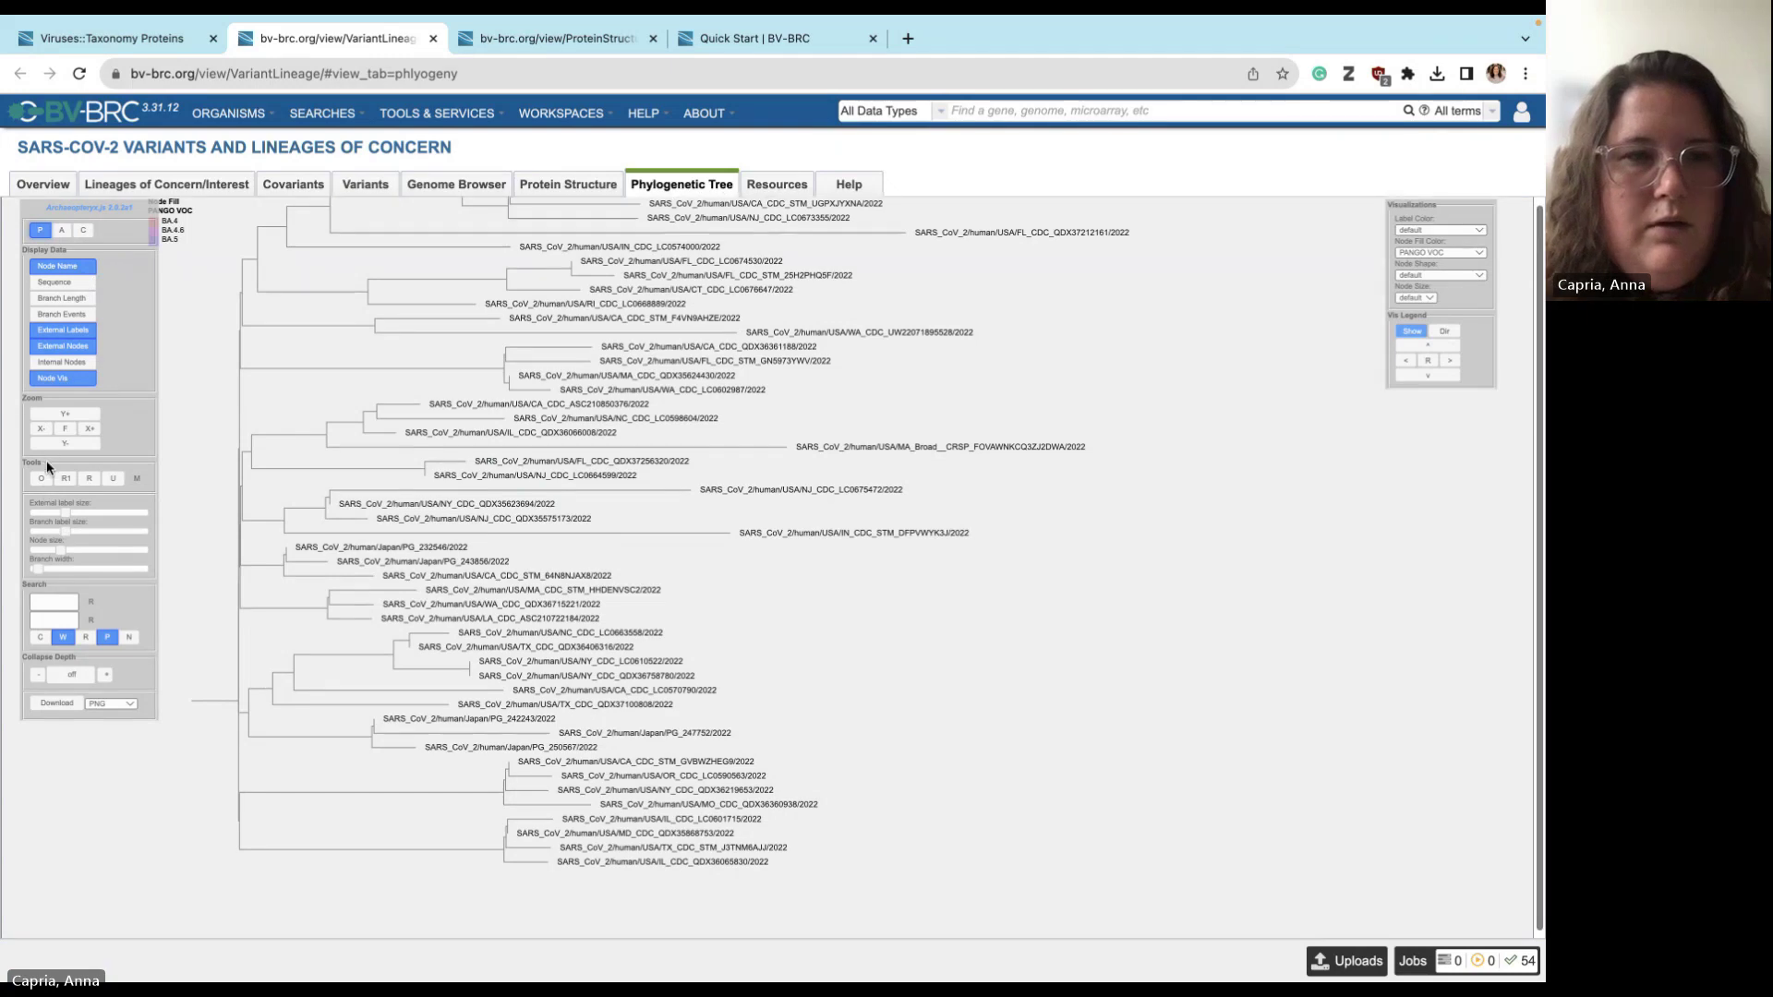
scroll(338, 529, "up", 2)
scroll(338, 529, "down", 2)
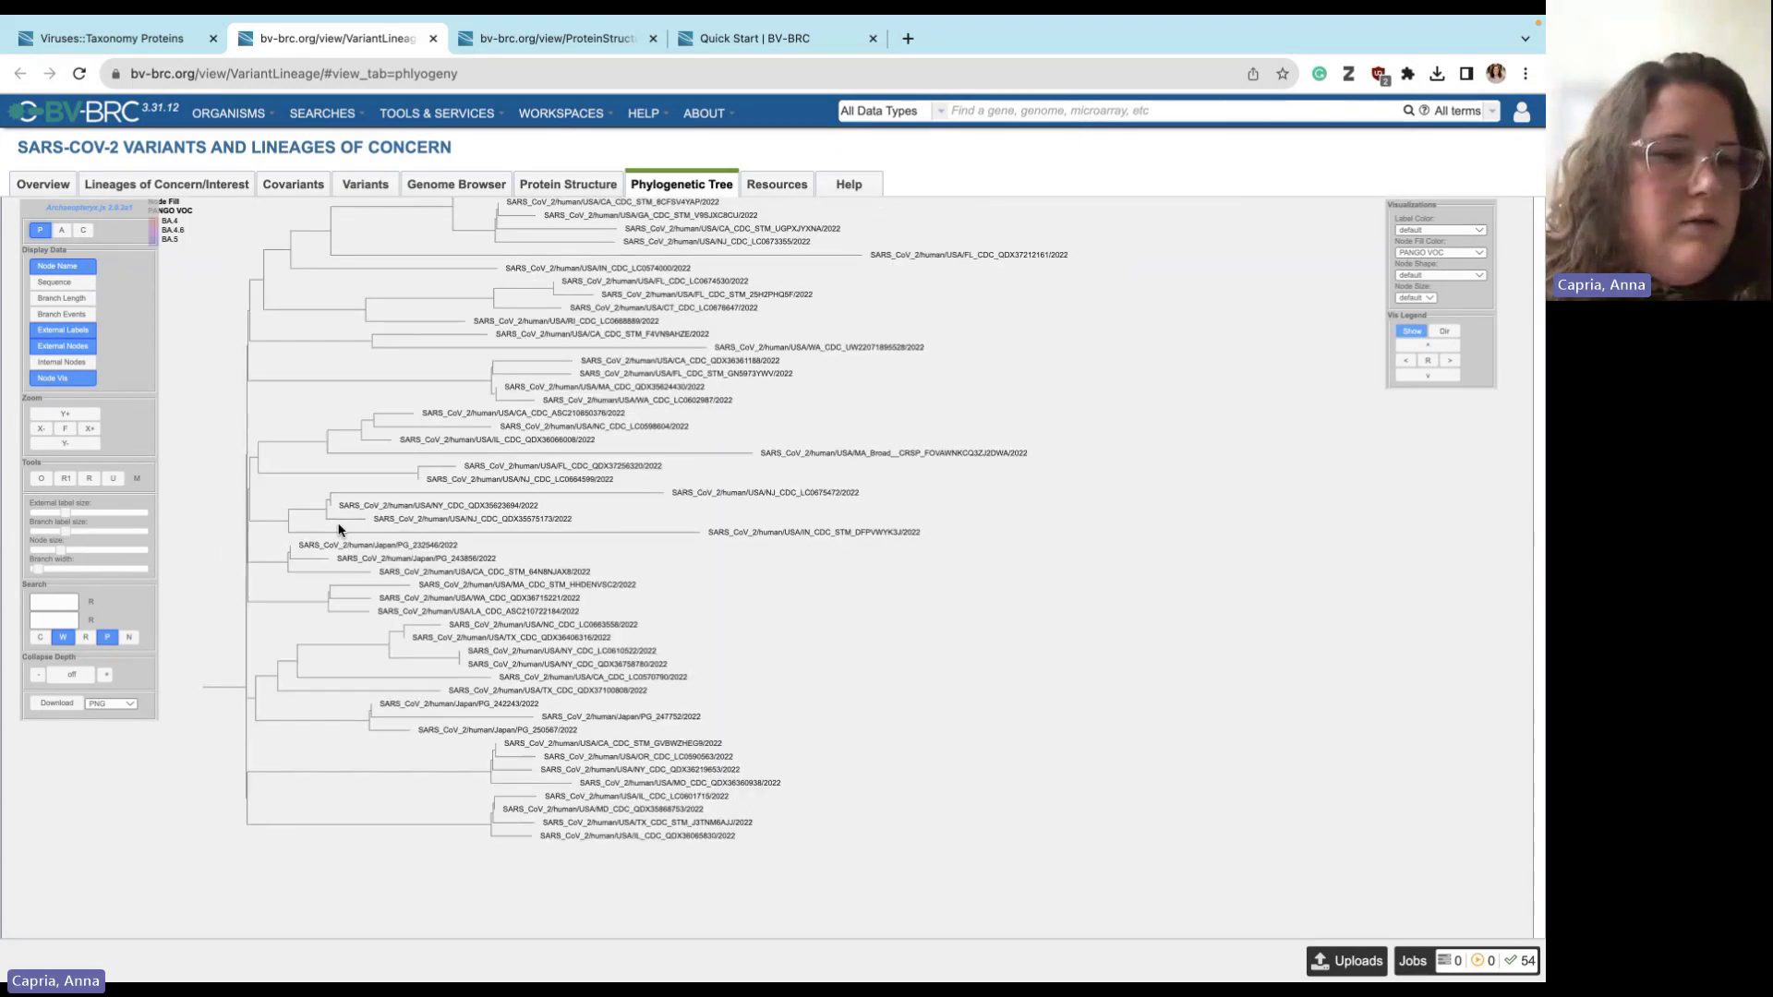
left_click_drag(386, 528, 460, 563)
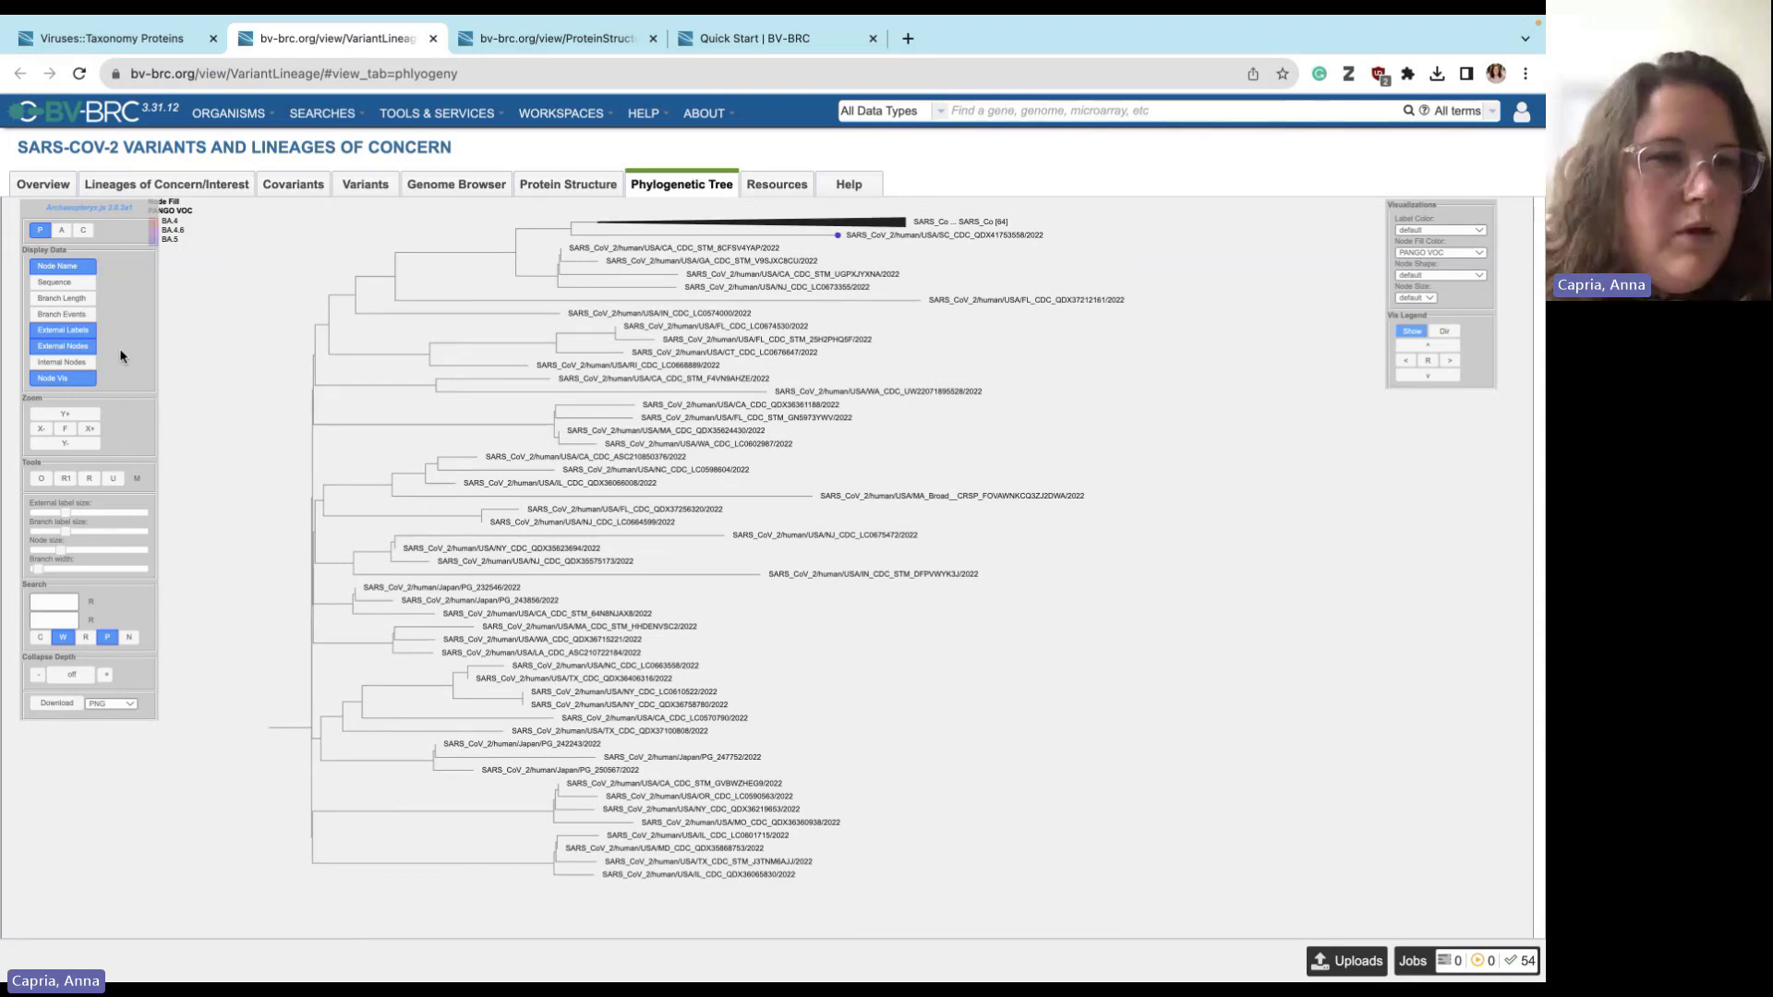
scroll(121, 357, "up", 1)
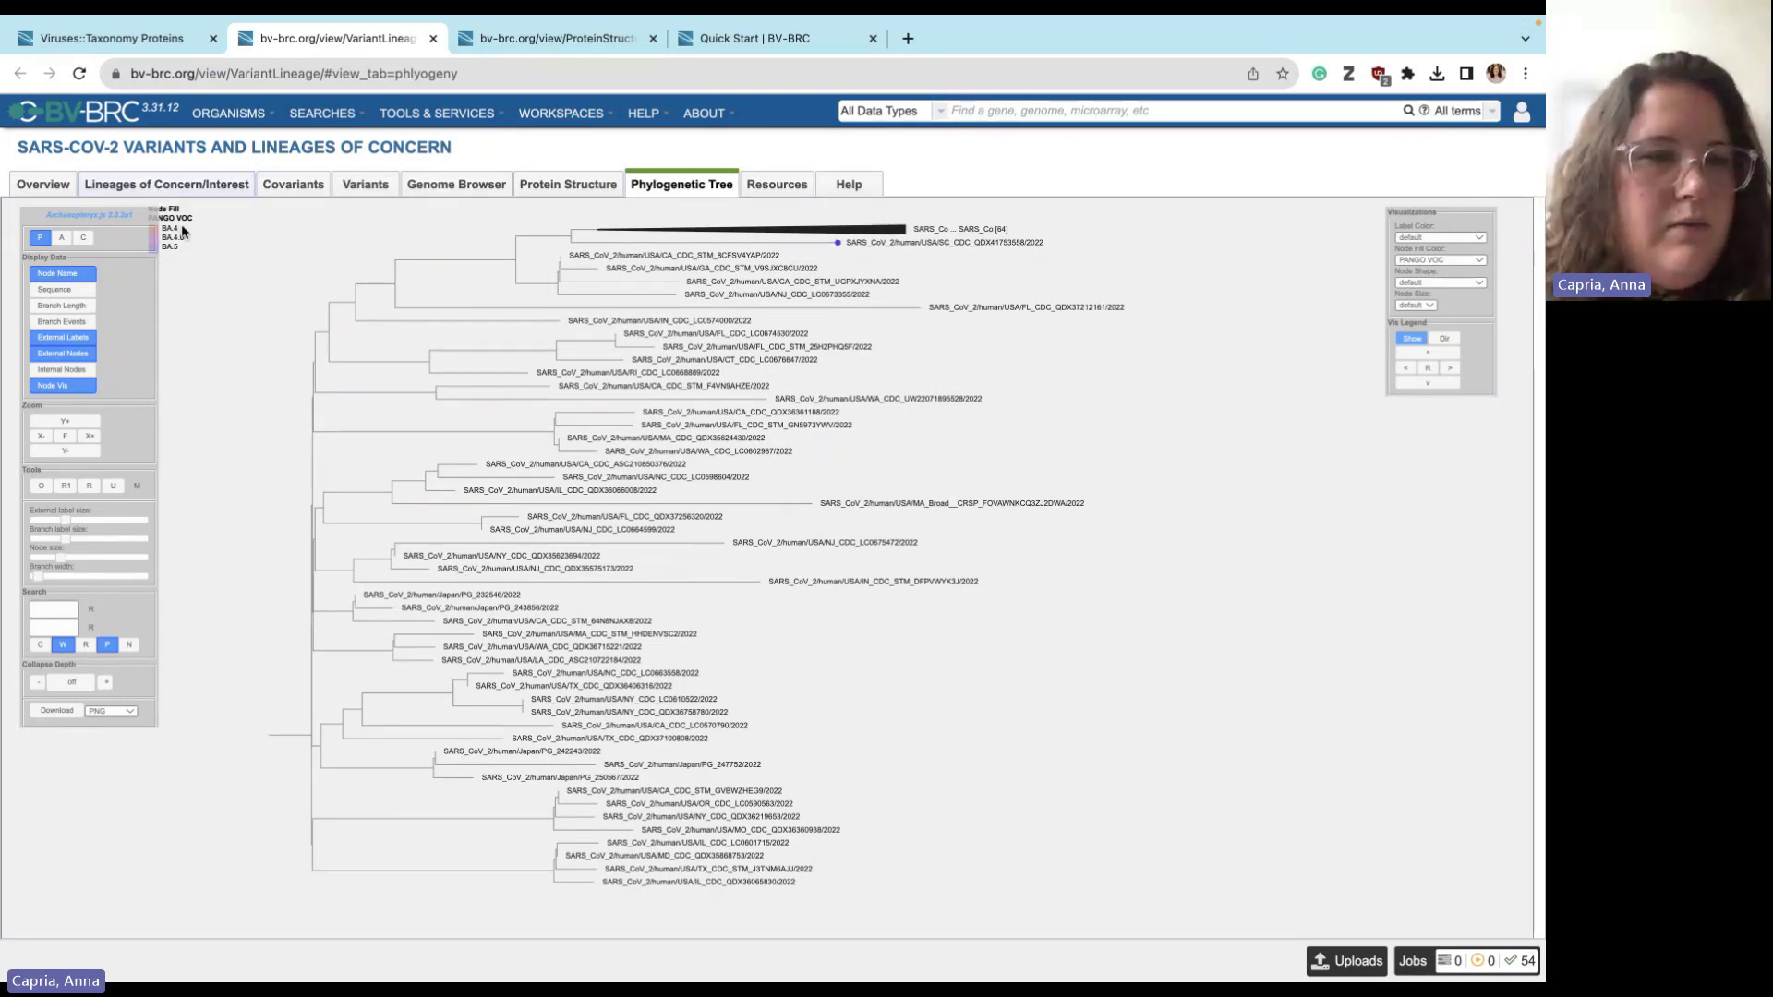
- Uncollapse the collapsed node in the subtree and inspect the expanded branches
left_click(312, 736)
left_click(343, 768)
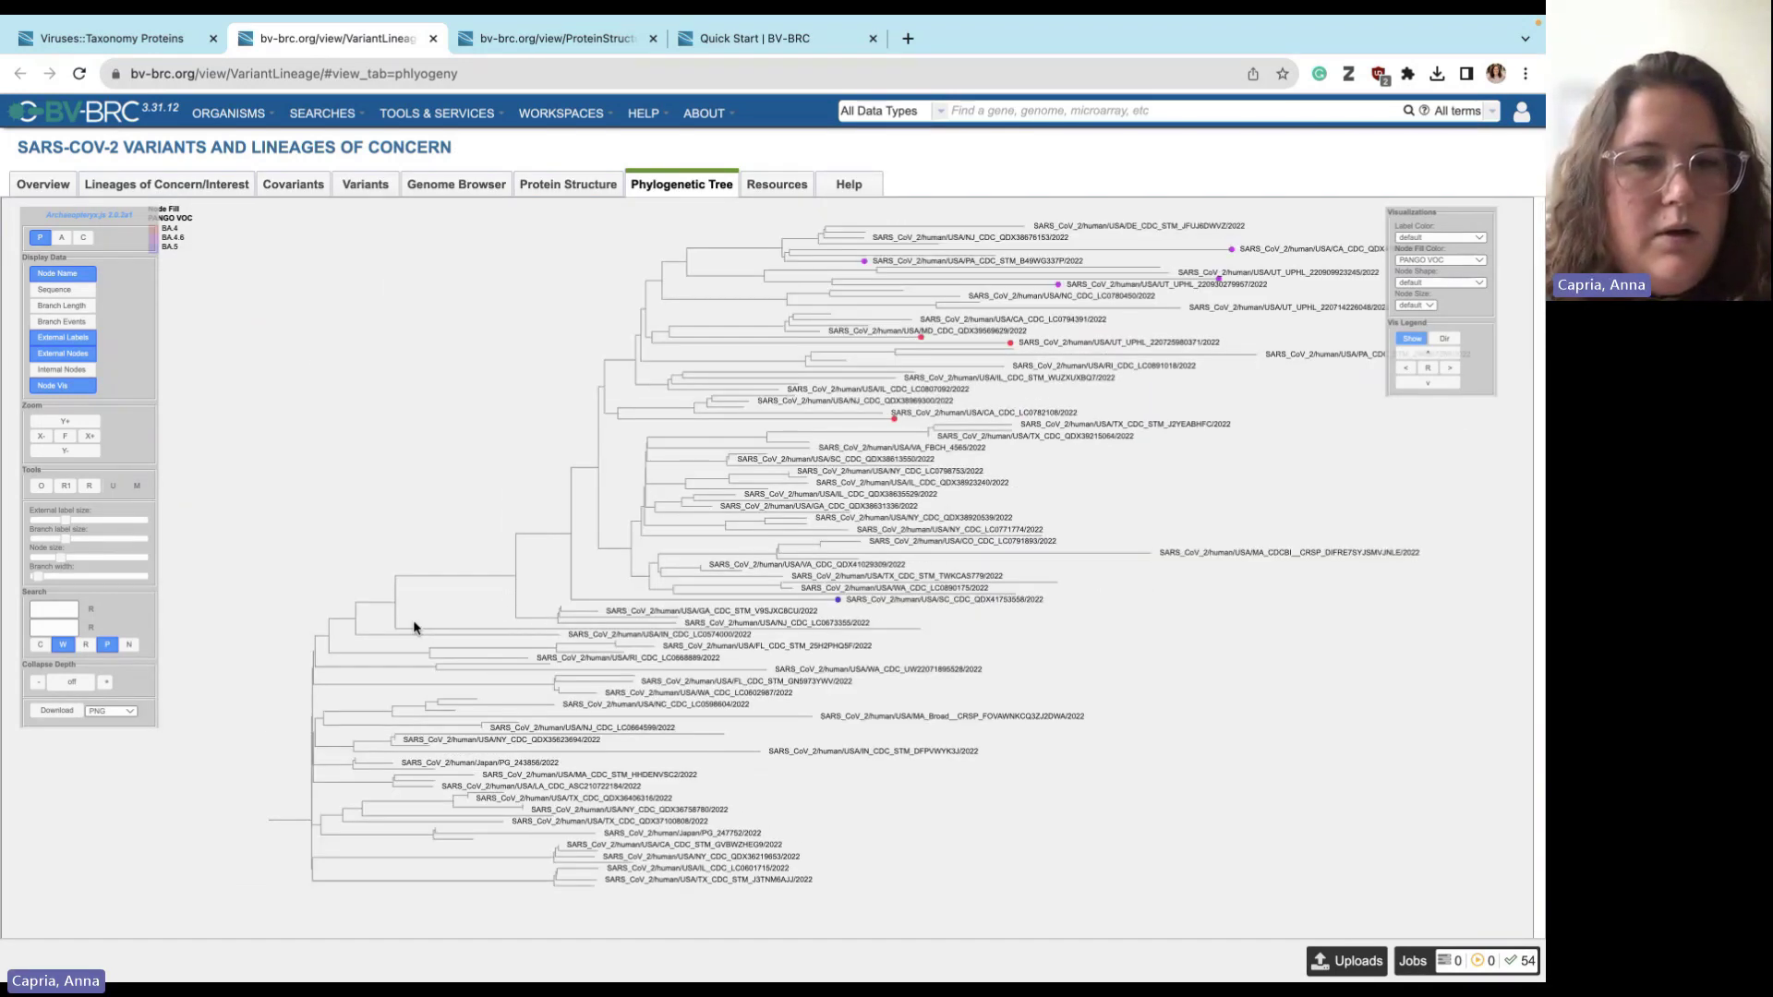
left_click_drag(746, 431, 711, 375)
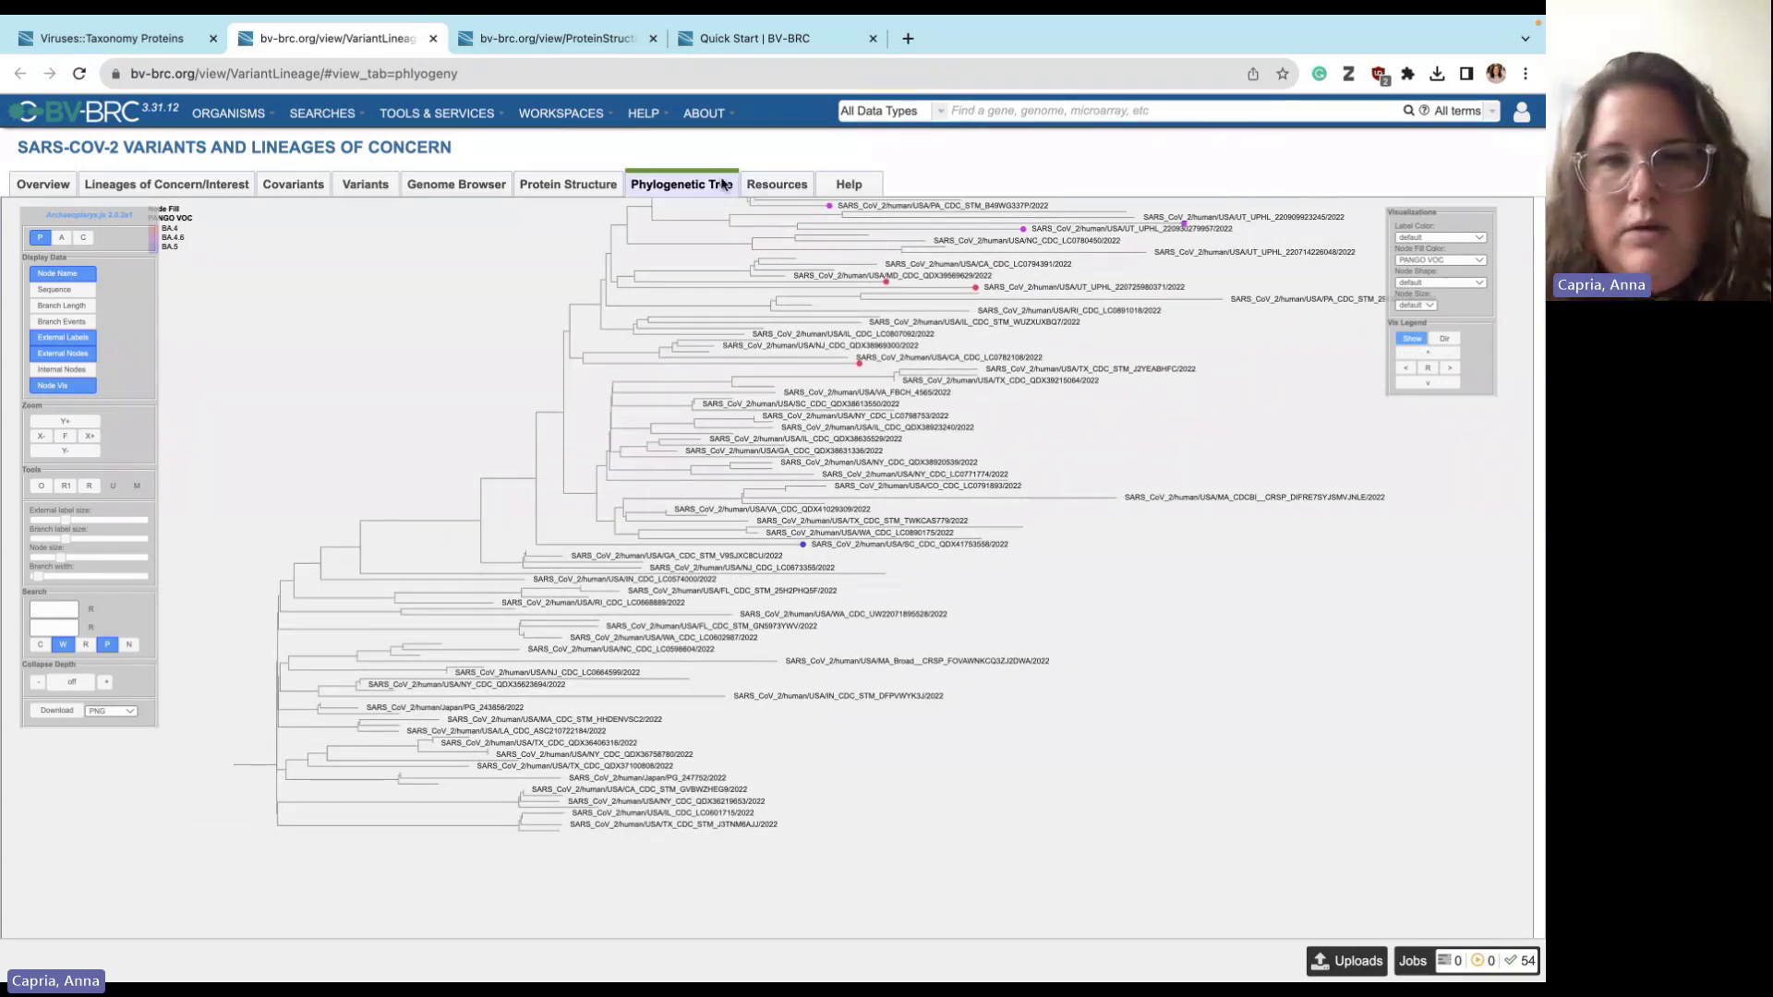
left_click_drag(293, 745, 257, 633)
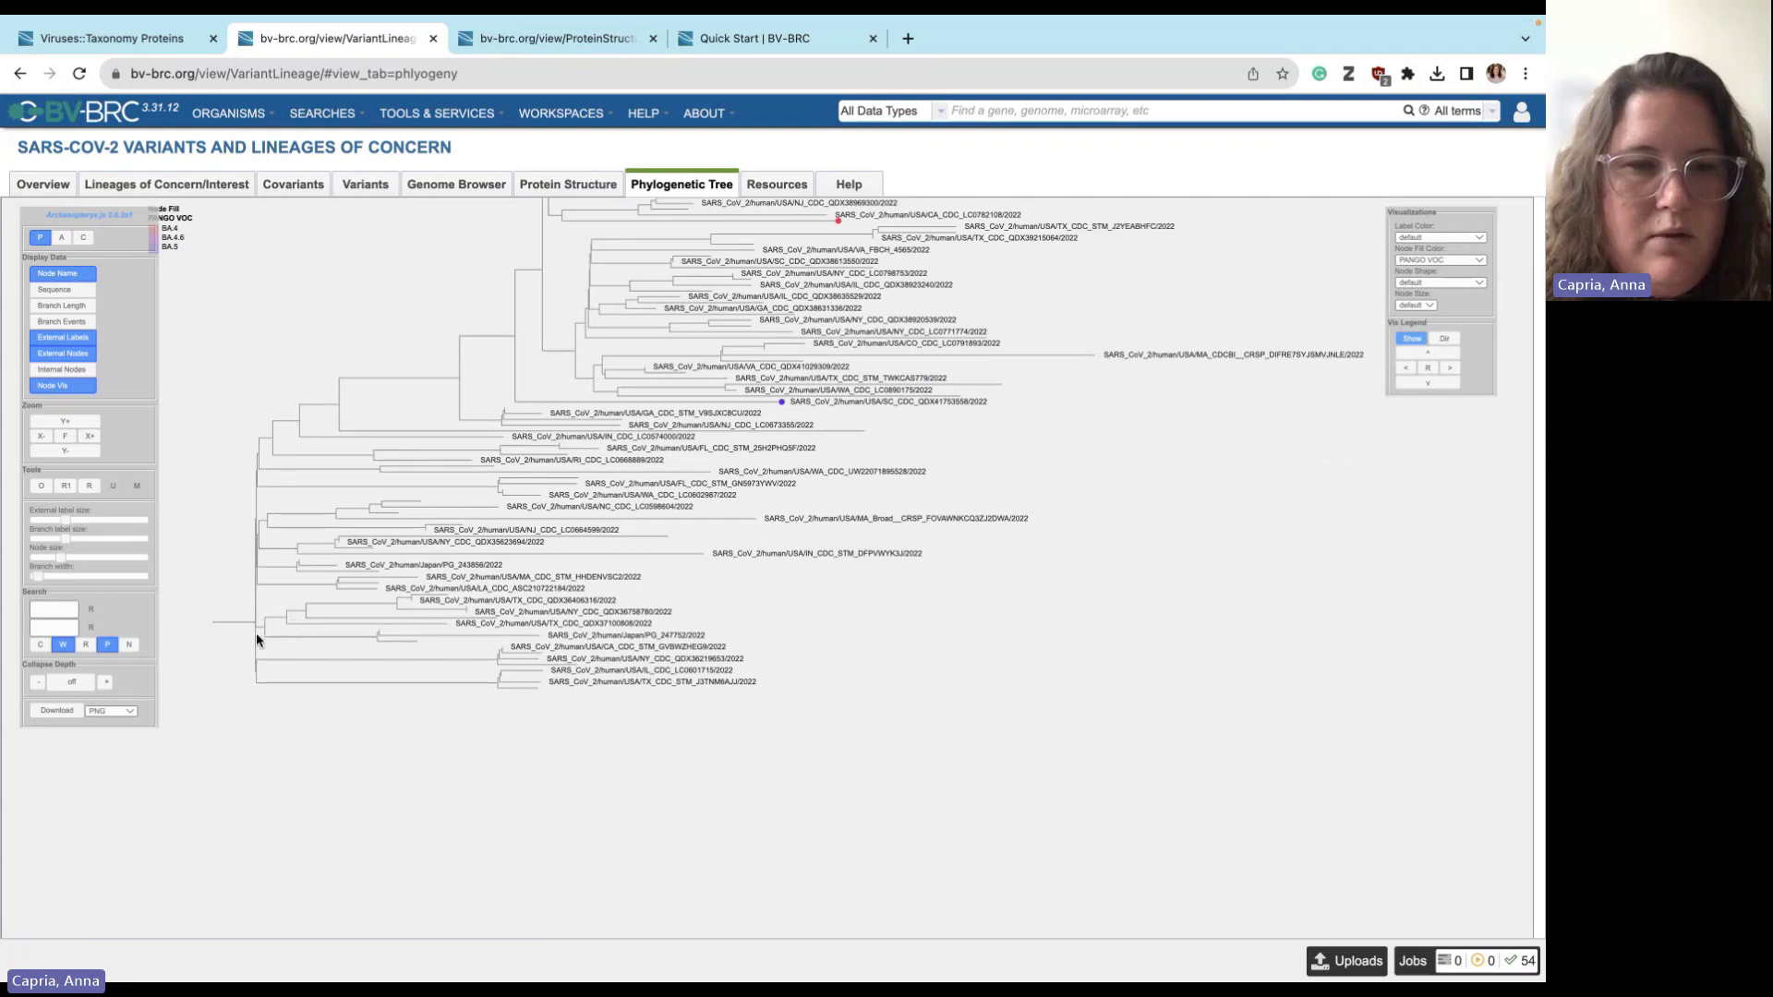
- Check the subtree root's node options and reload the page to restore the full phylogenetic tree
left_click(259, 625)
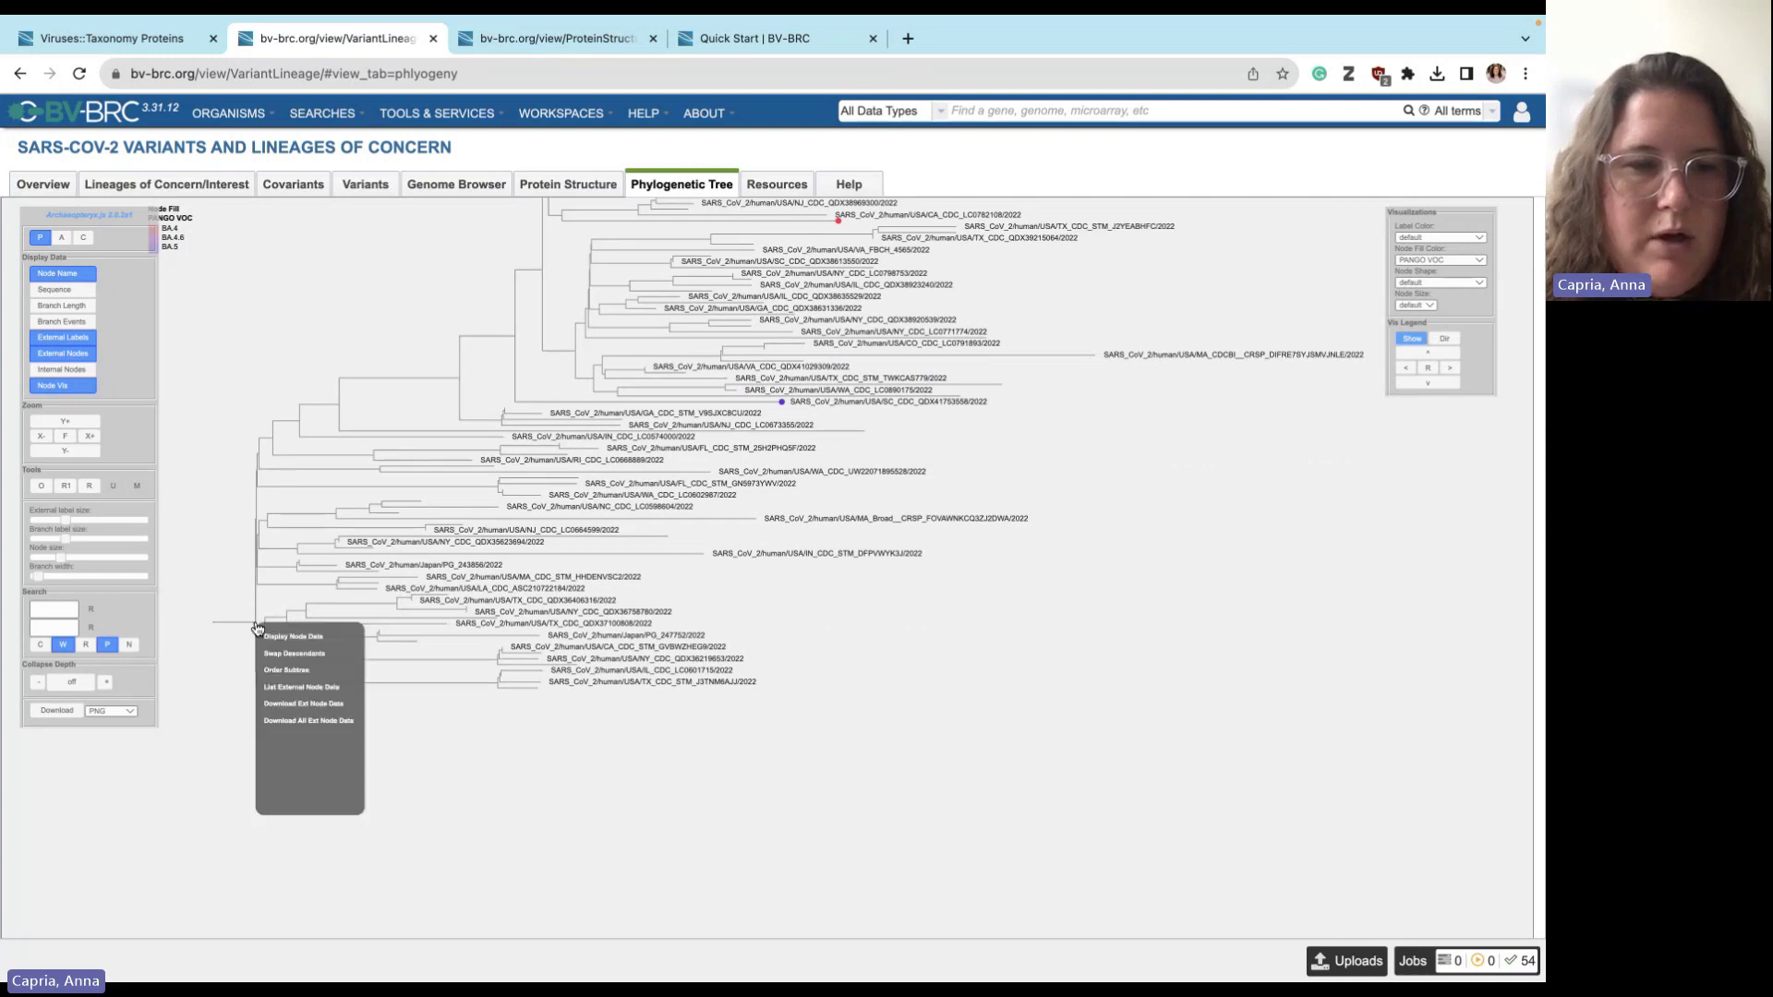
left_click(305, 688)
scroll(289, 591, "up", 4)
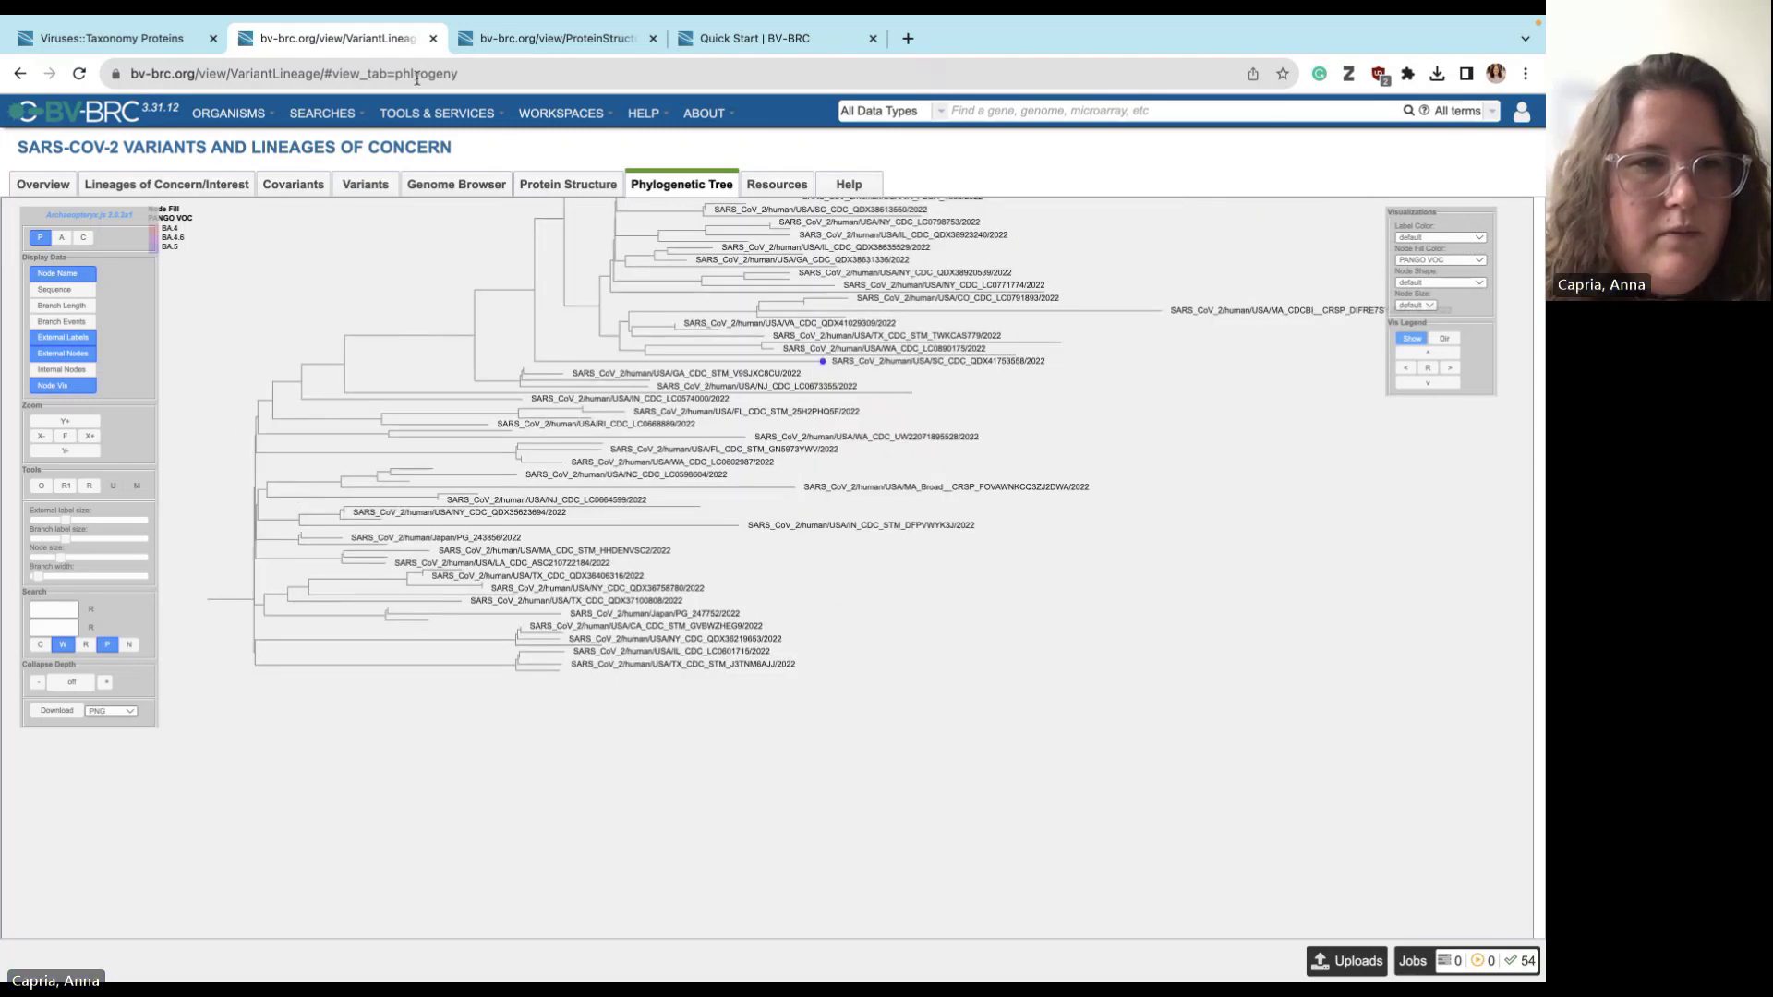
key("super+l")
key("Return")
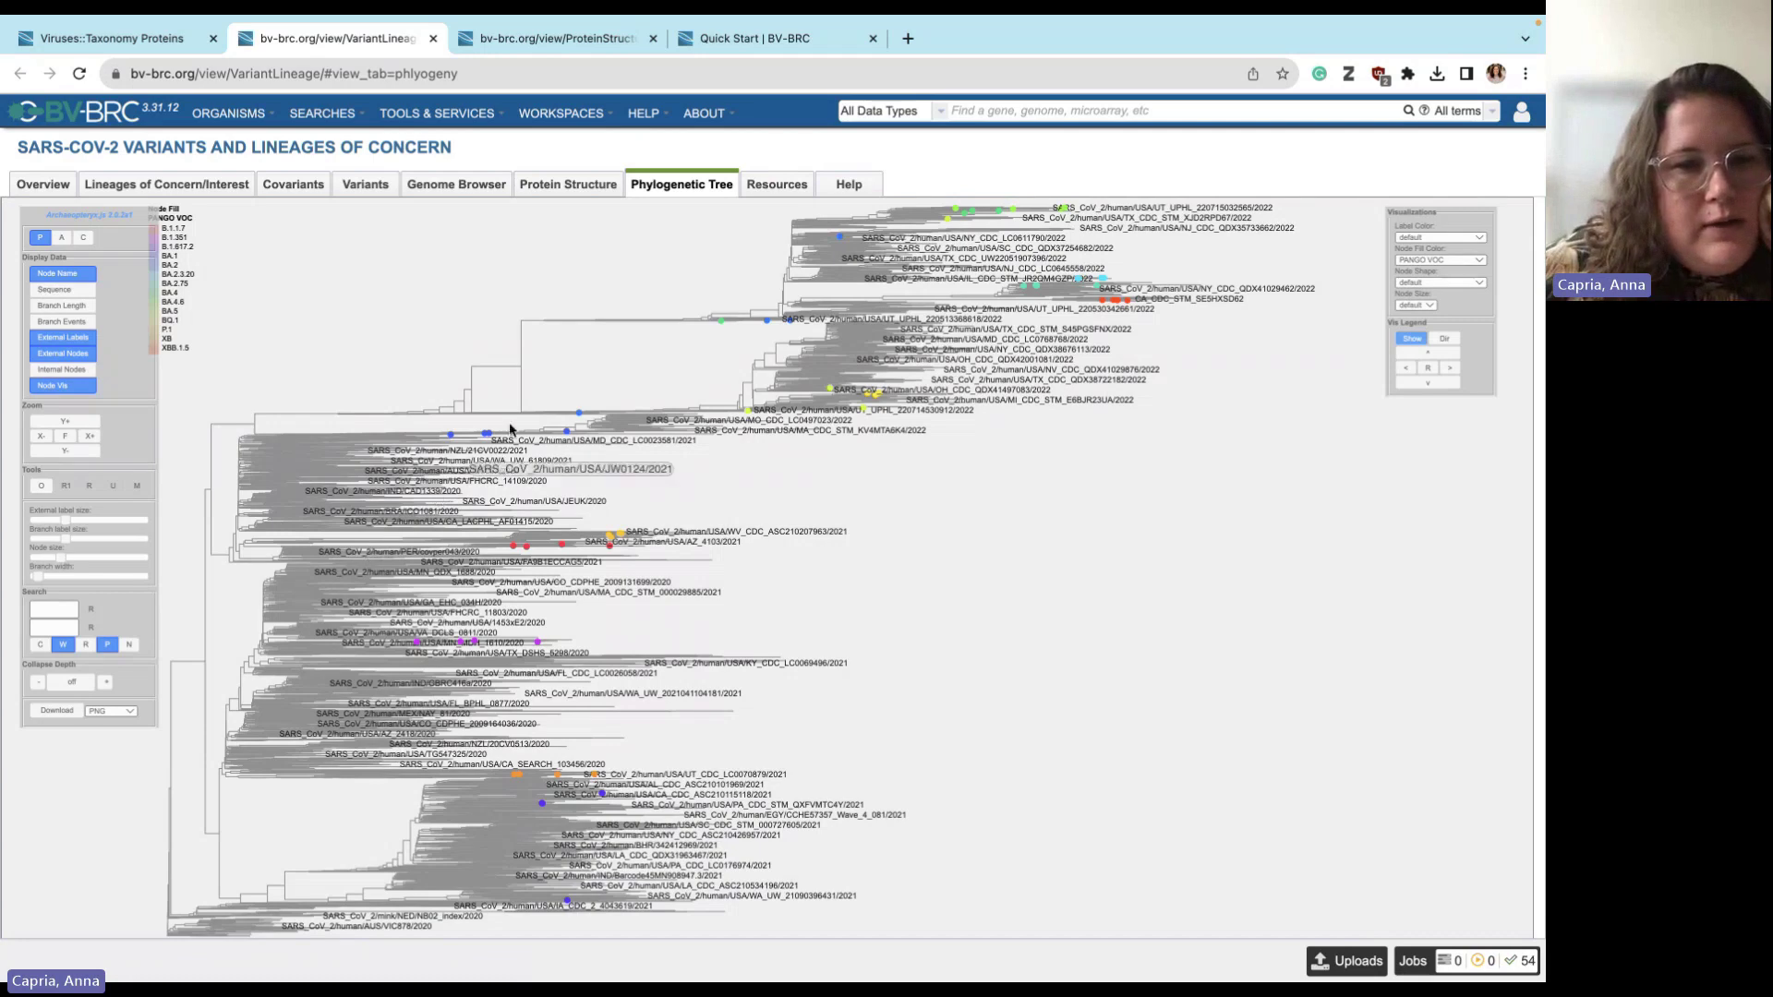
- Reposition the full tree to inspect its colored nodes, and move the display controls off the PANGO VOC legend
left_click_drag(535, 388, 557, 329)
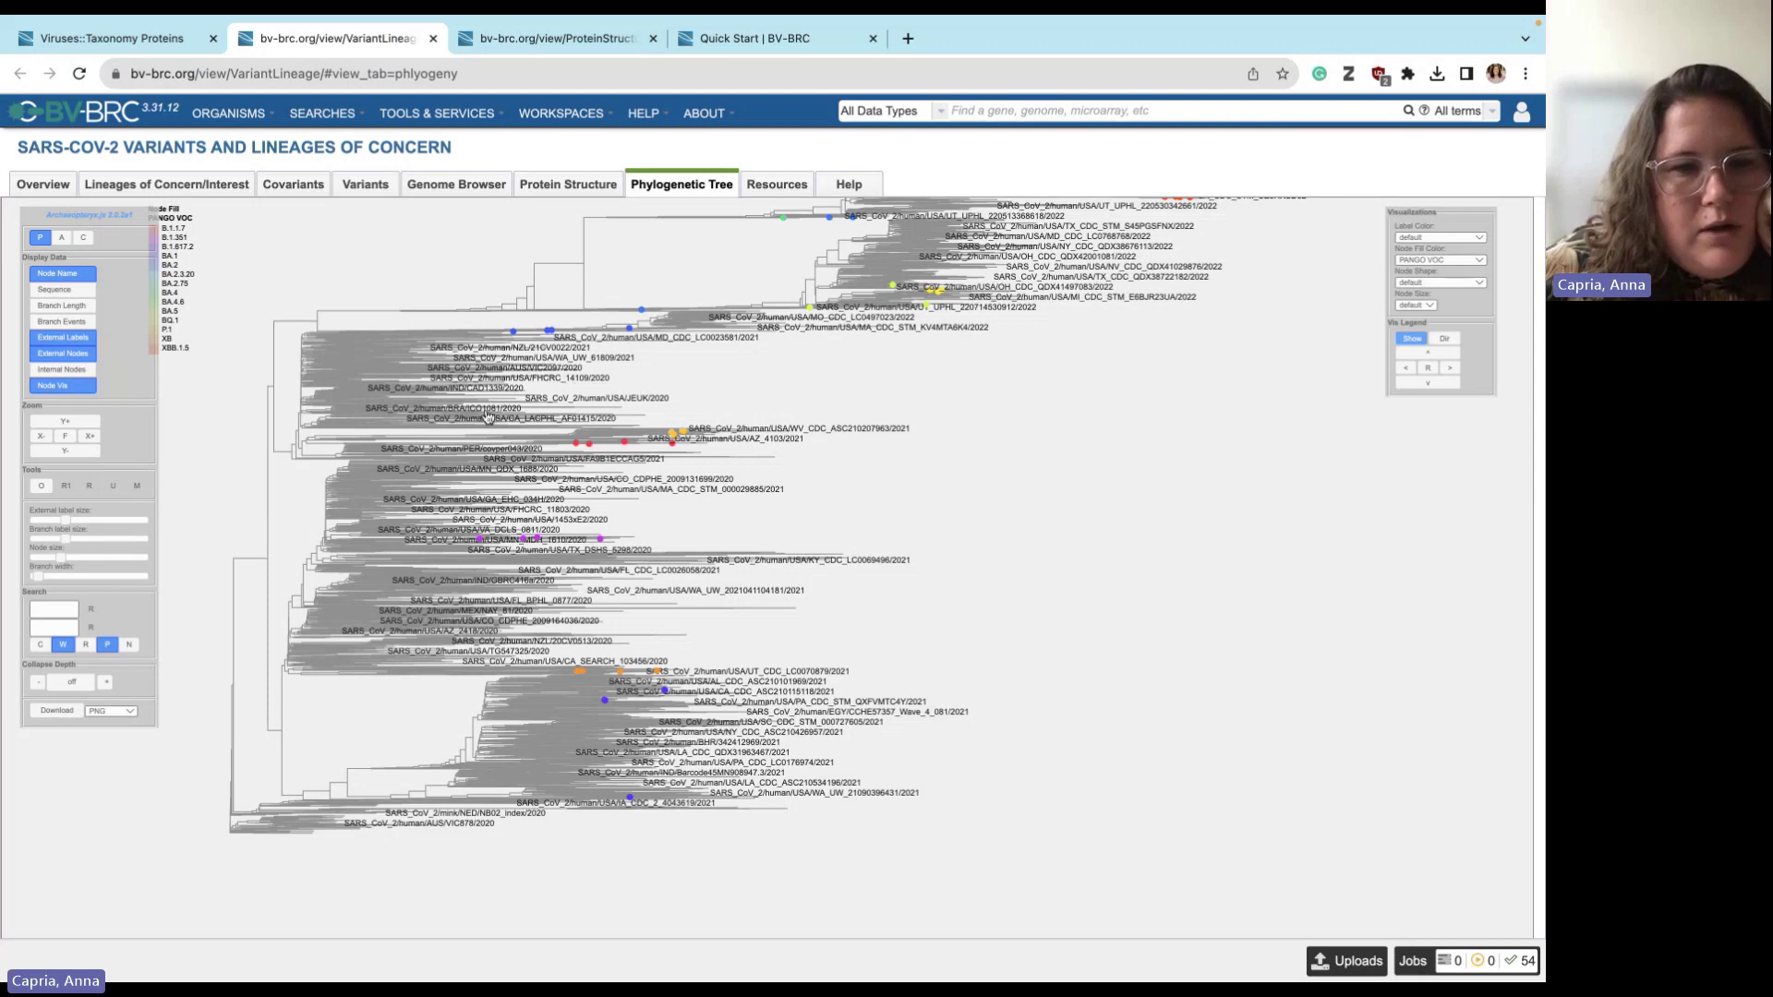
left_click_drag(595, 586, 560, 591)
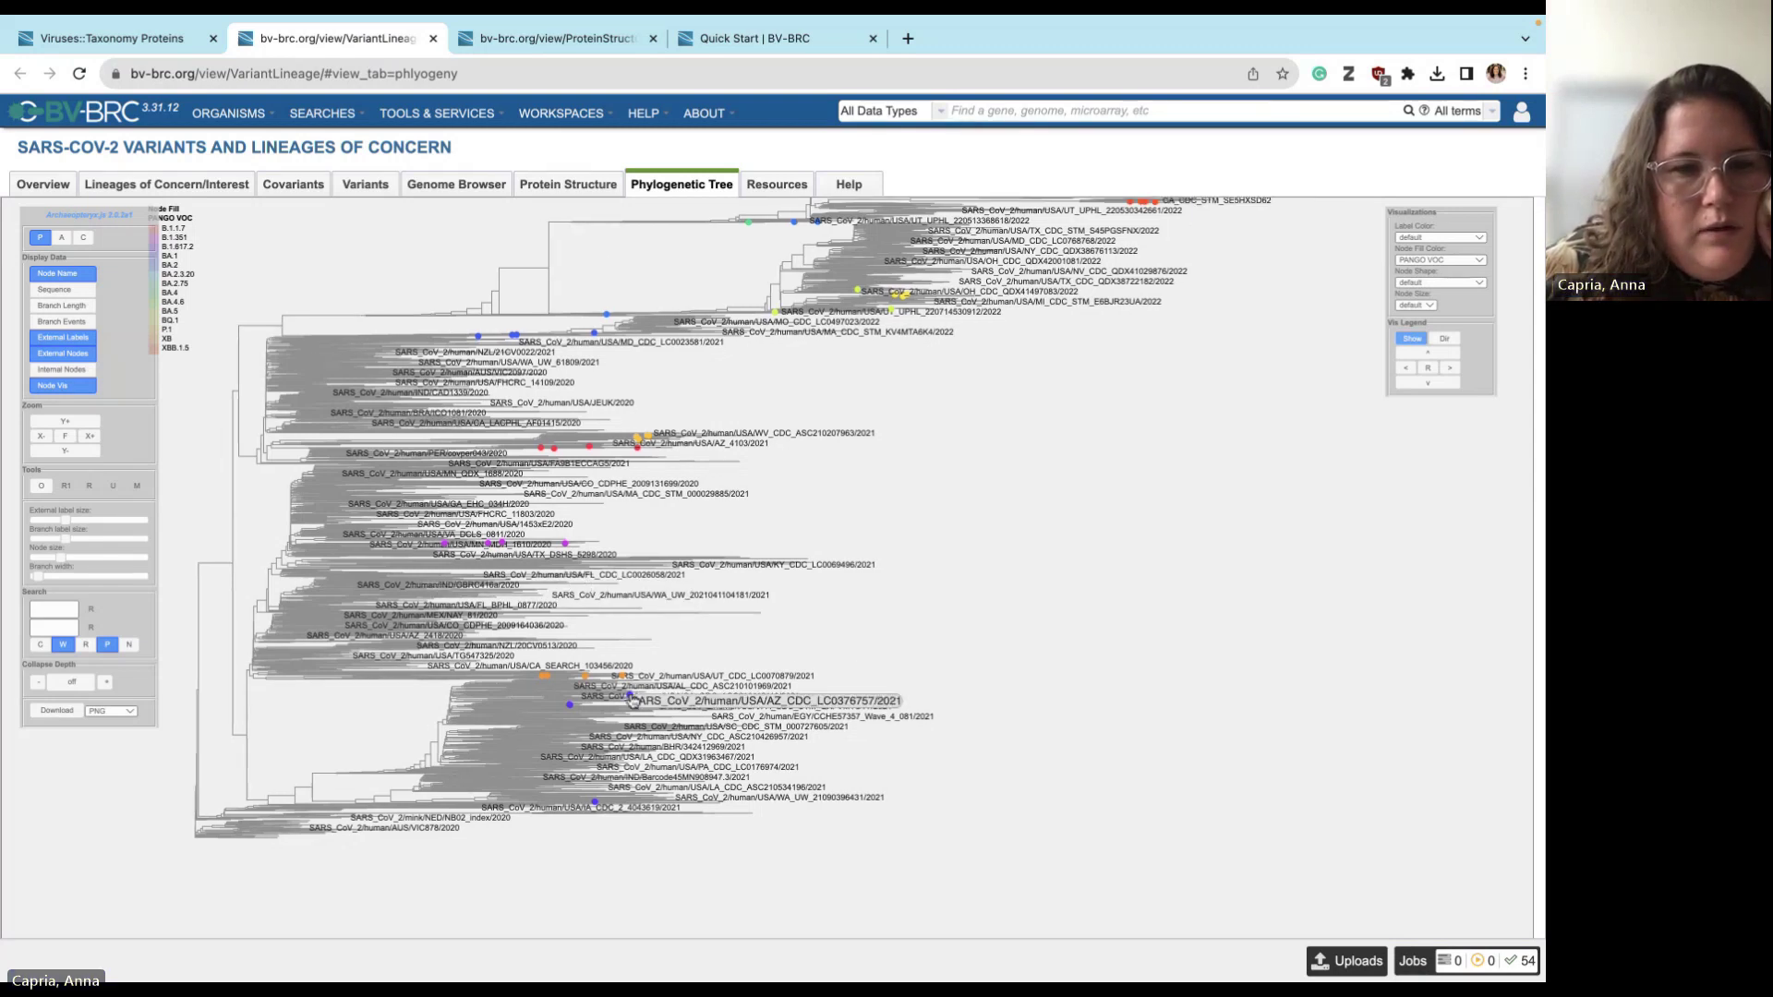
left_click(633, 701)
left_click(823, 631)
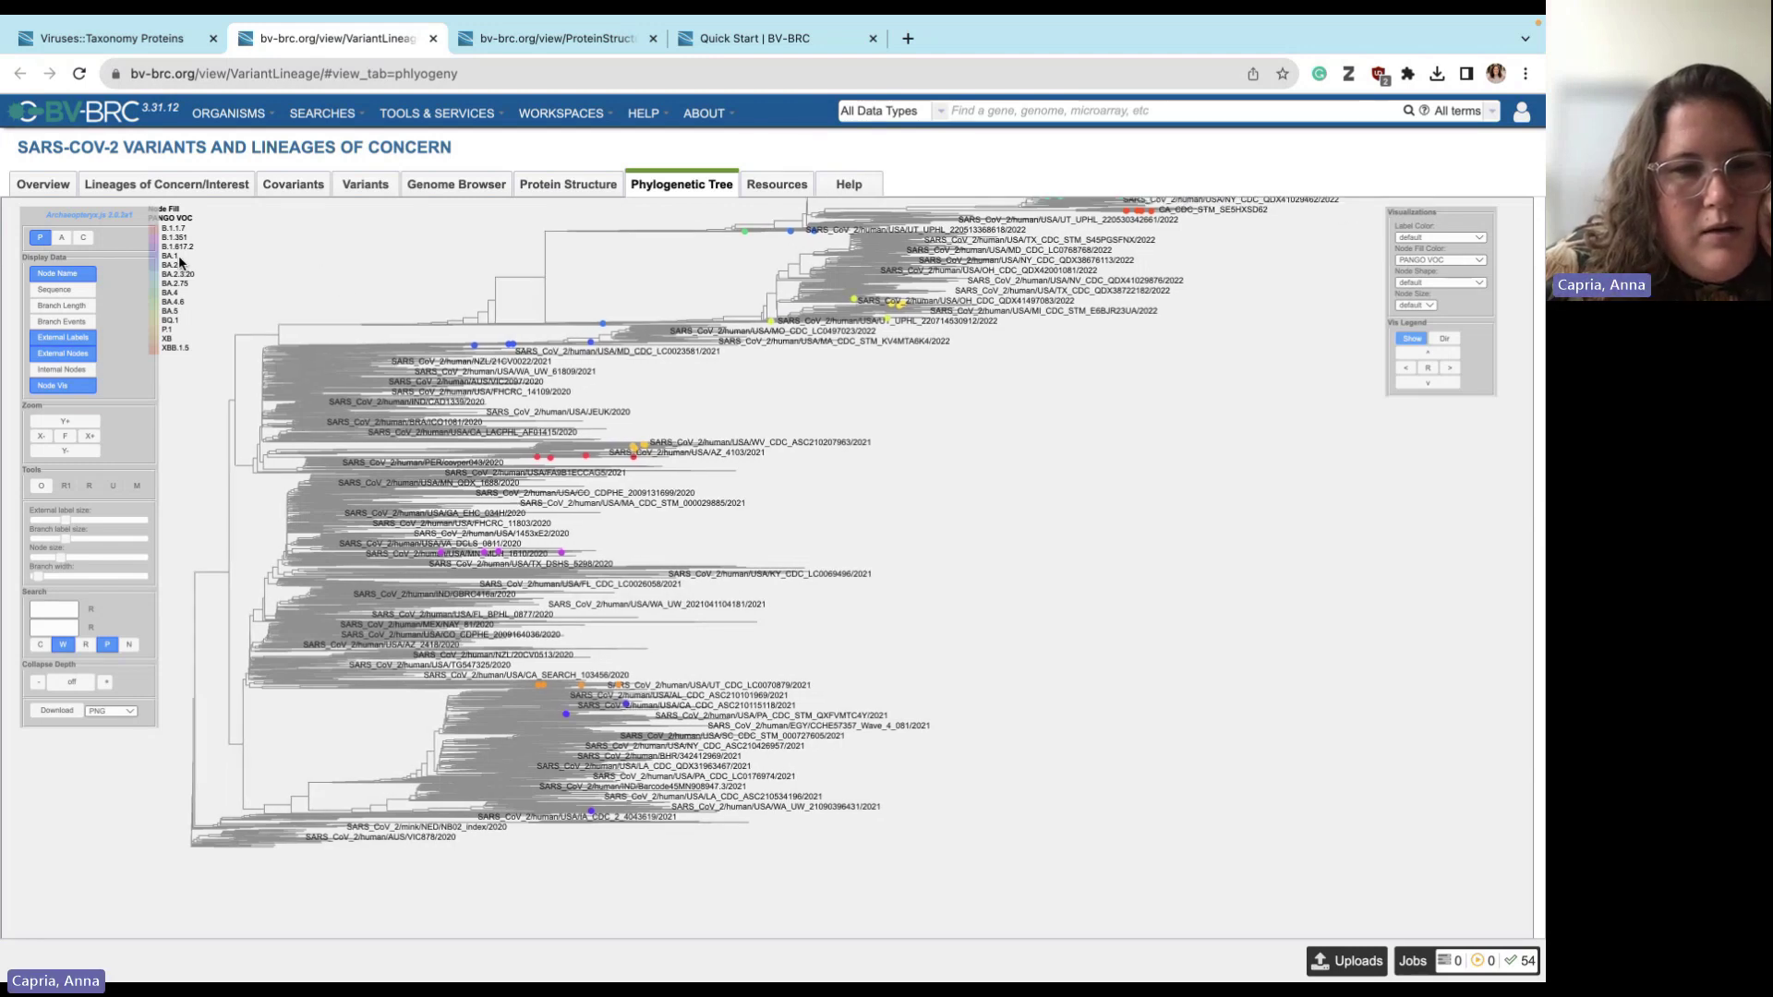
mouse_move(146, 370)
left_mouse_down()
mouse_move(126, 408)
mouse_move(145, 407)
mouse_move(143, 545)
mouse_move(148, 366)
left_mouse_up()
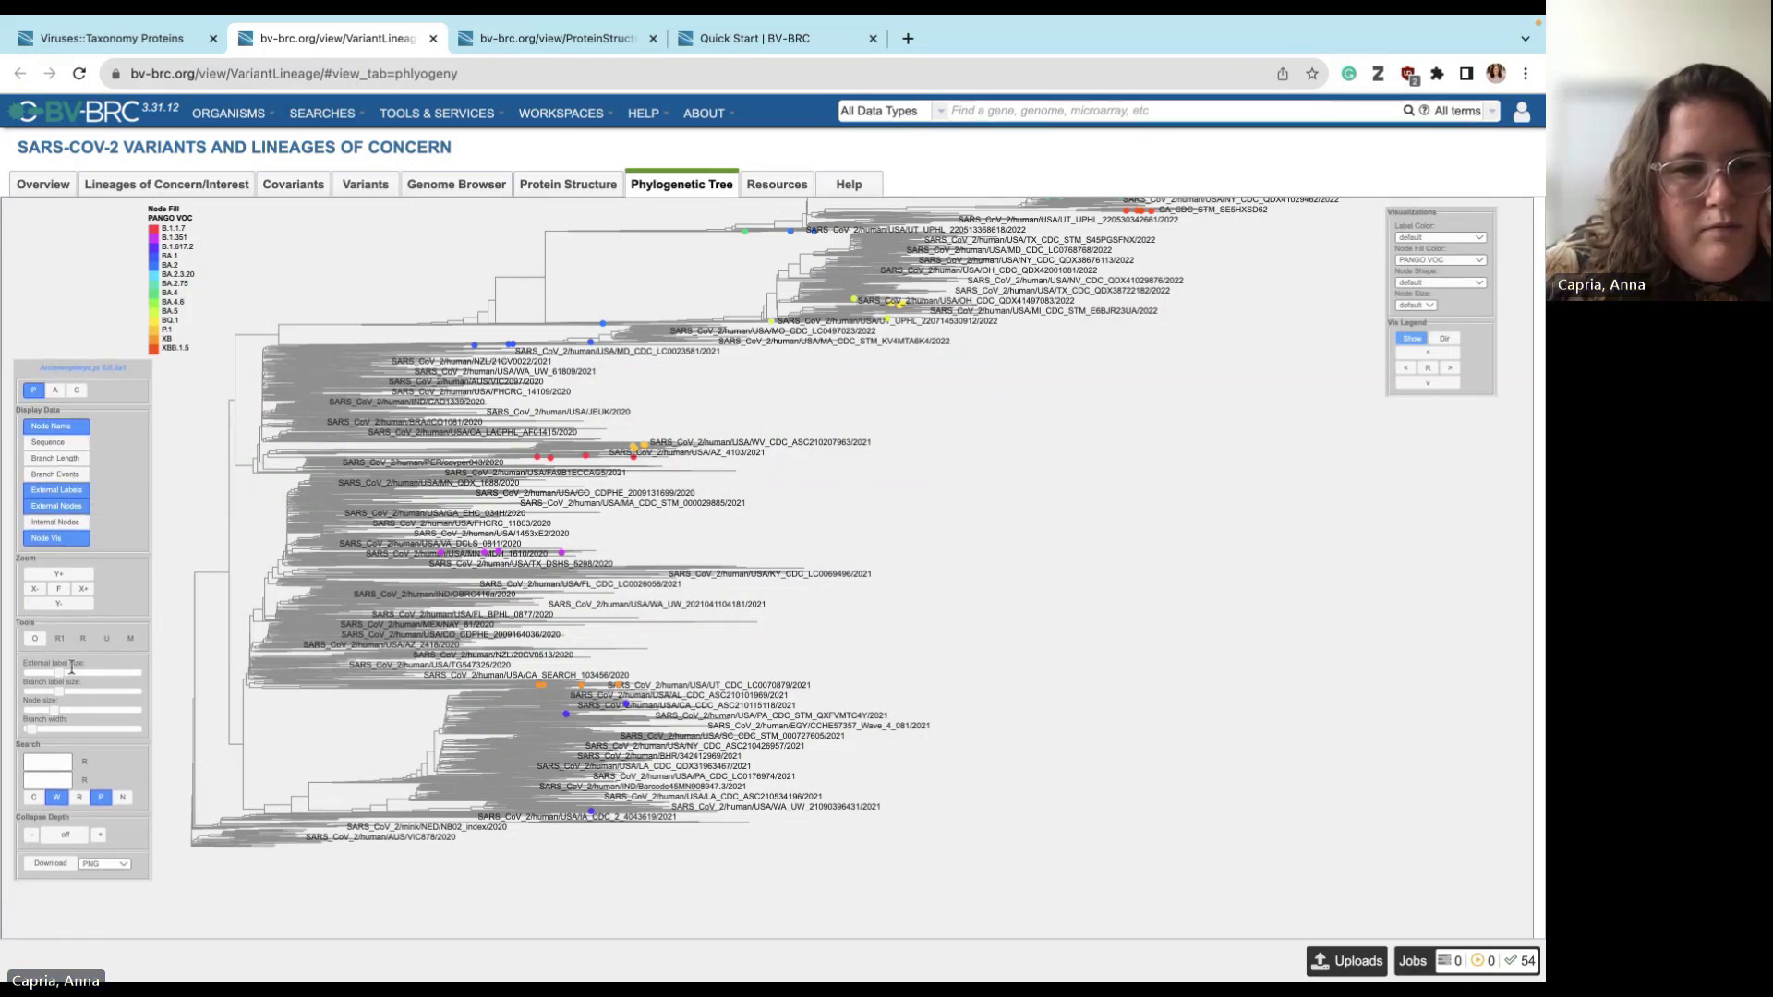
- Enlarge the tree's external labels and set the node fill color to Country
left_click_drag(64, 673, 81, 679)
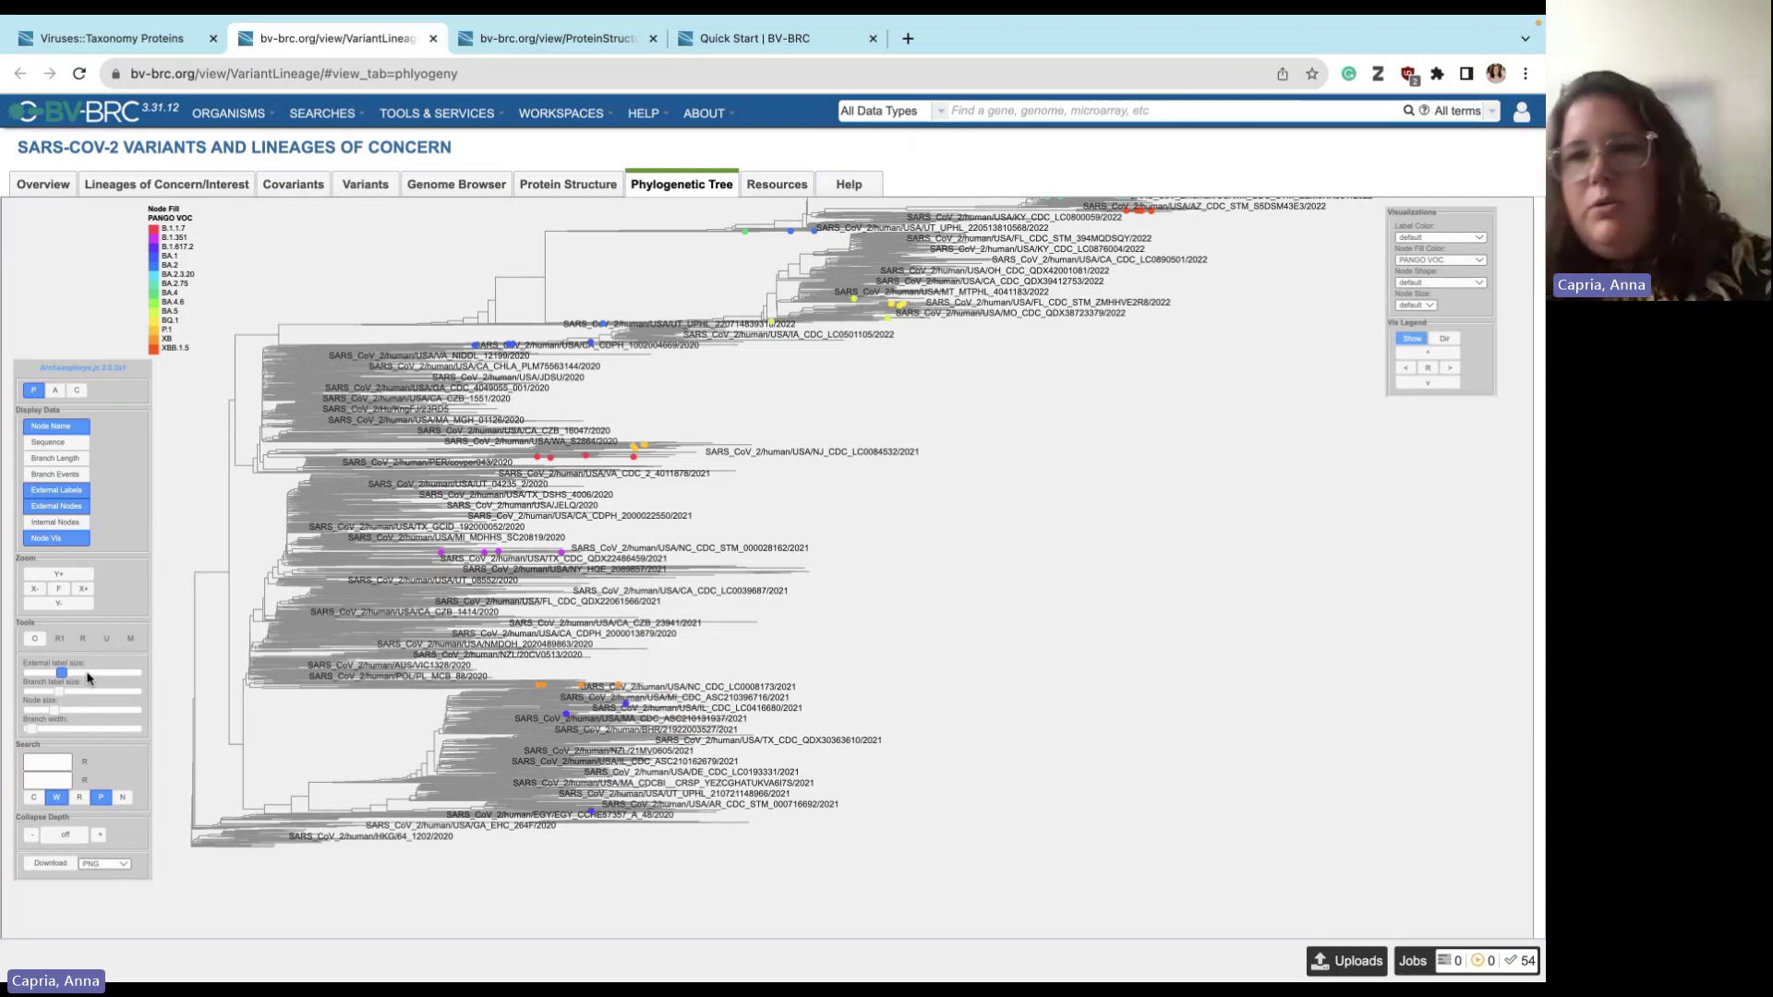
left_click(1473, 261)
left_click(1481, 259)
left_click(1481, 262)
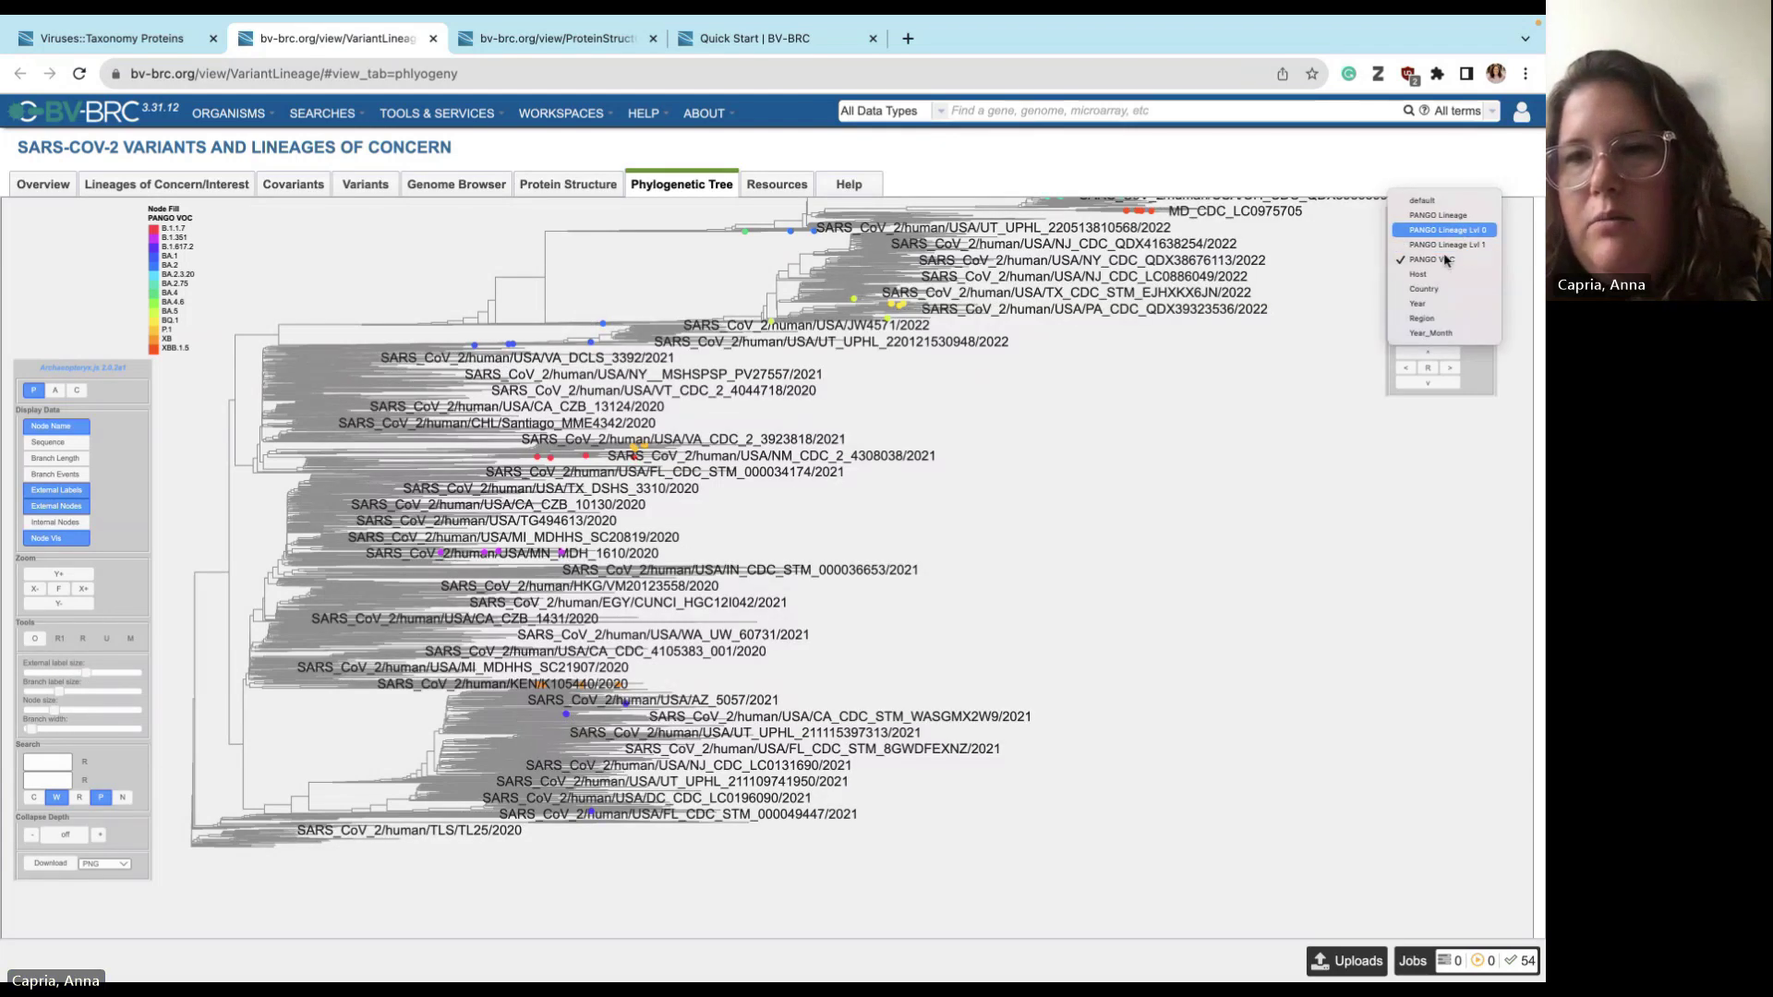
left_click(1445, 289)
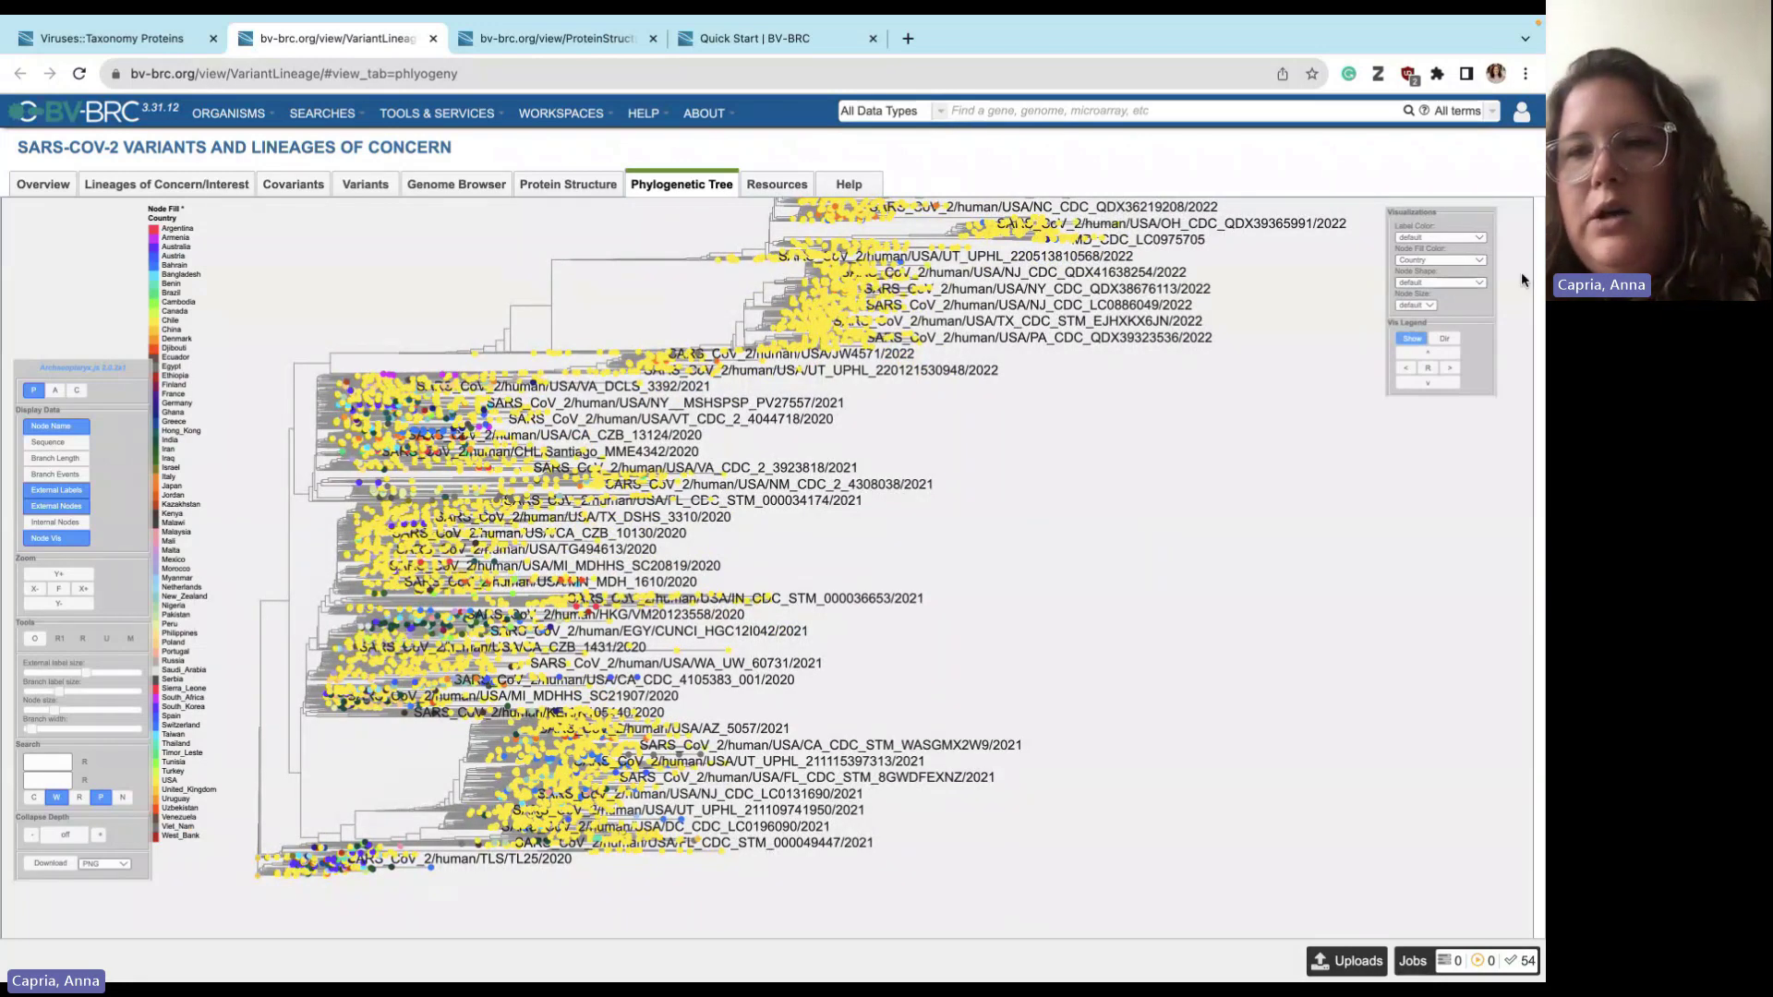
- Set the tree's node fill color to PANGO Lineage, and return it to PANGO VOC
left_click(1470, 260)
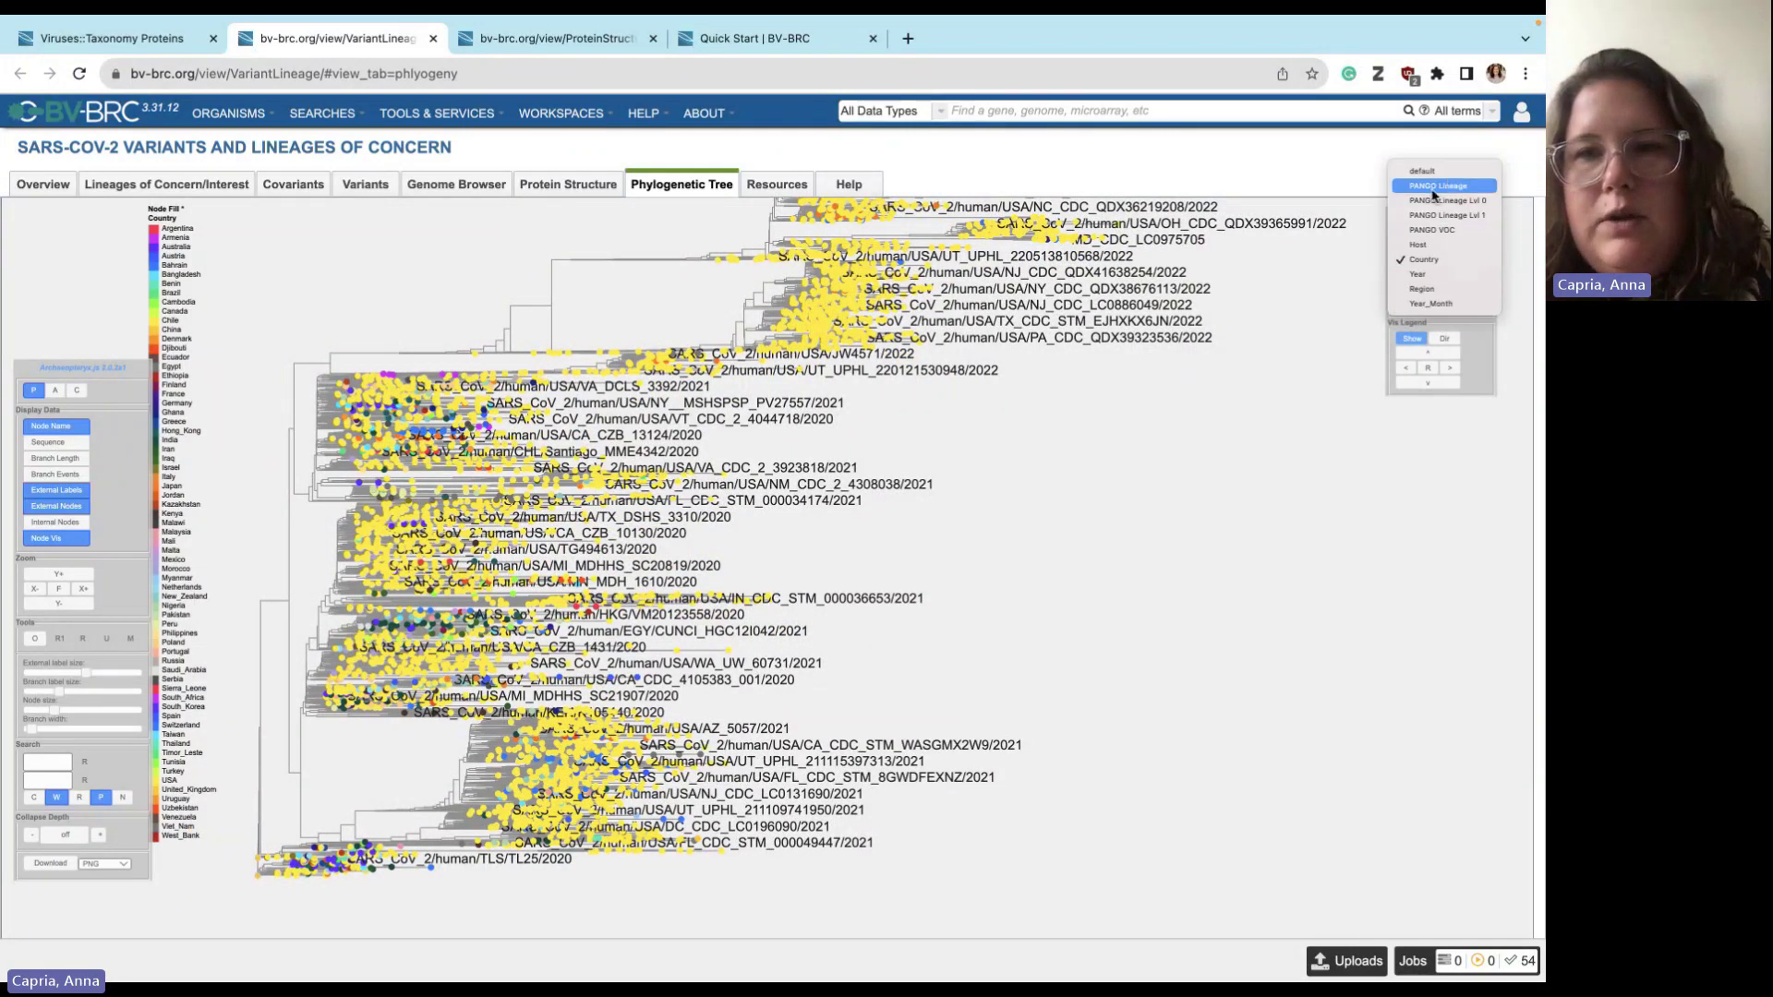
left_click(1470, 260)
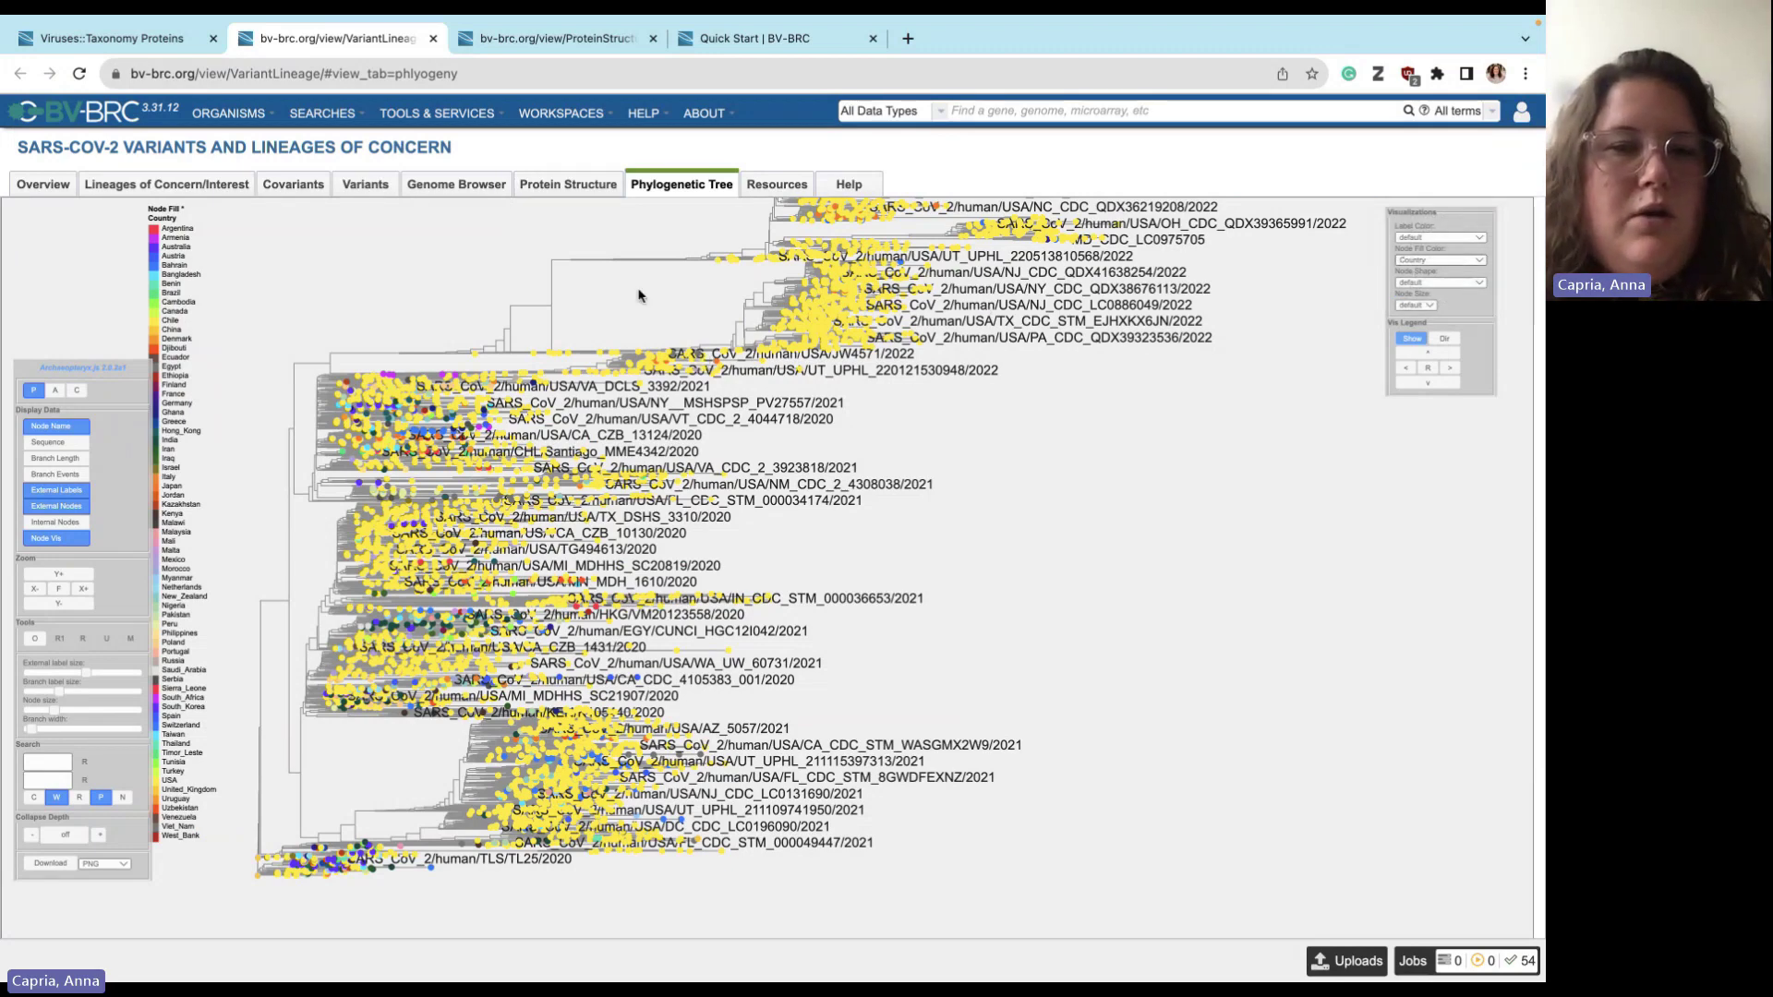
left_click(1445, 261)
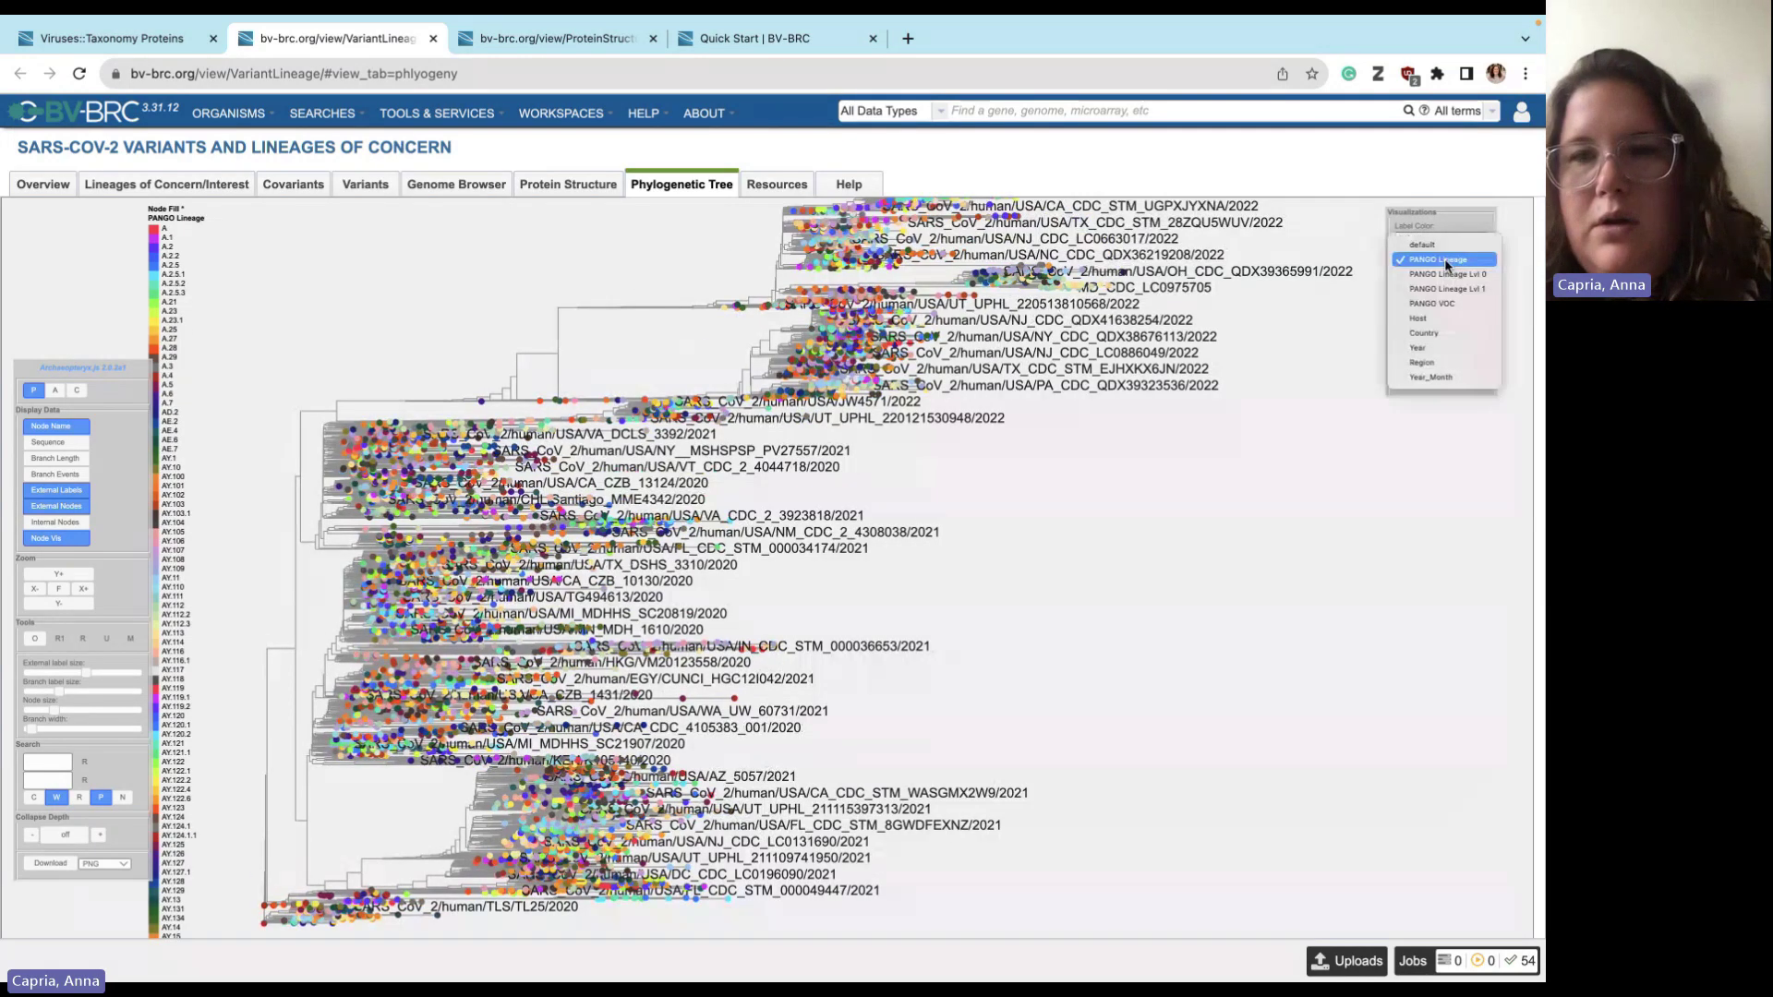
left_click(1431, 303)
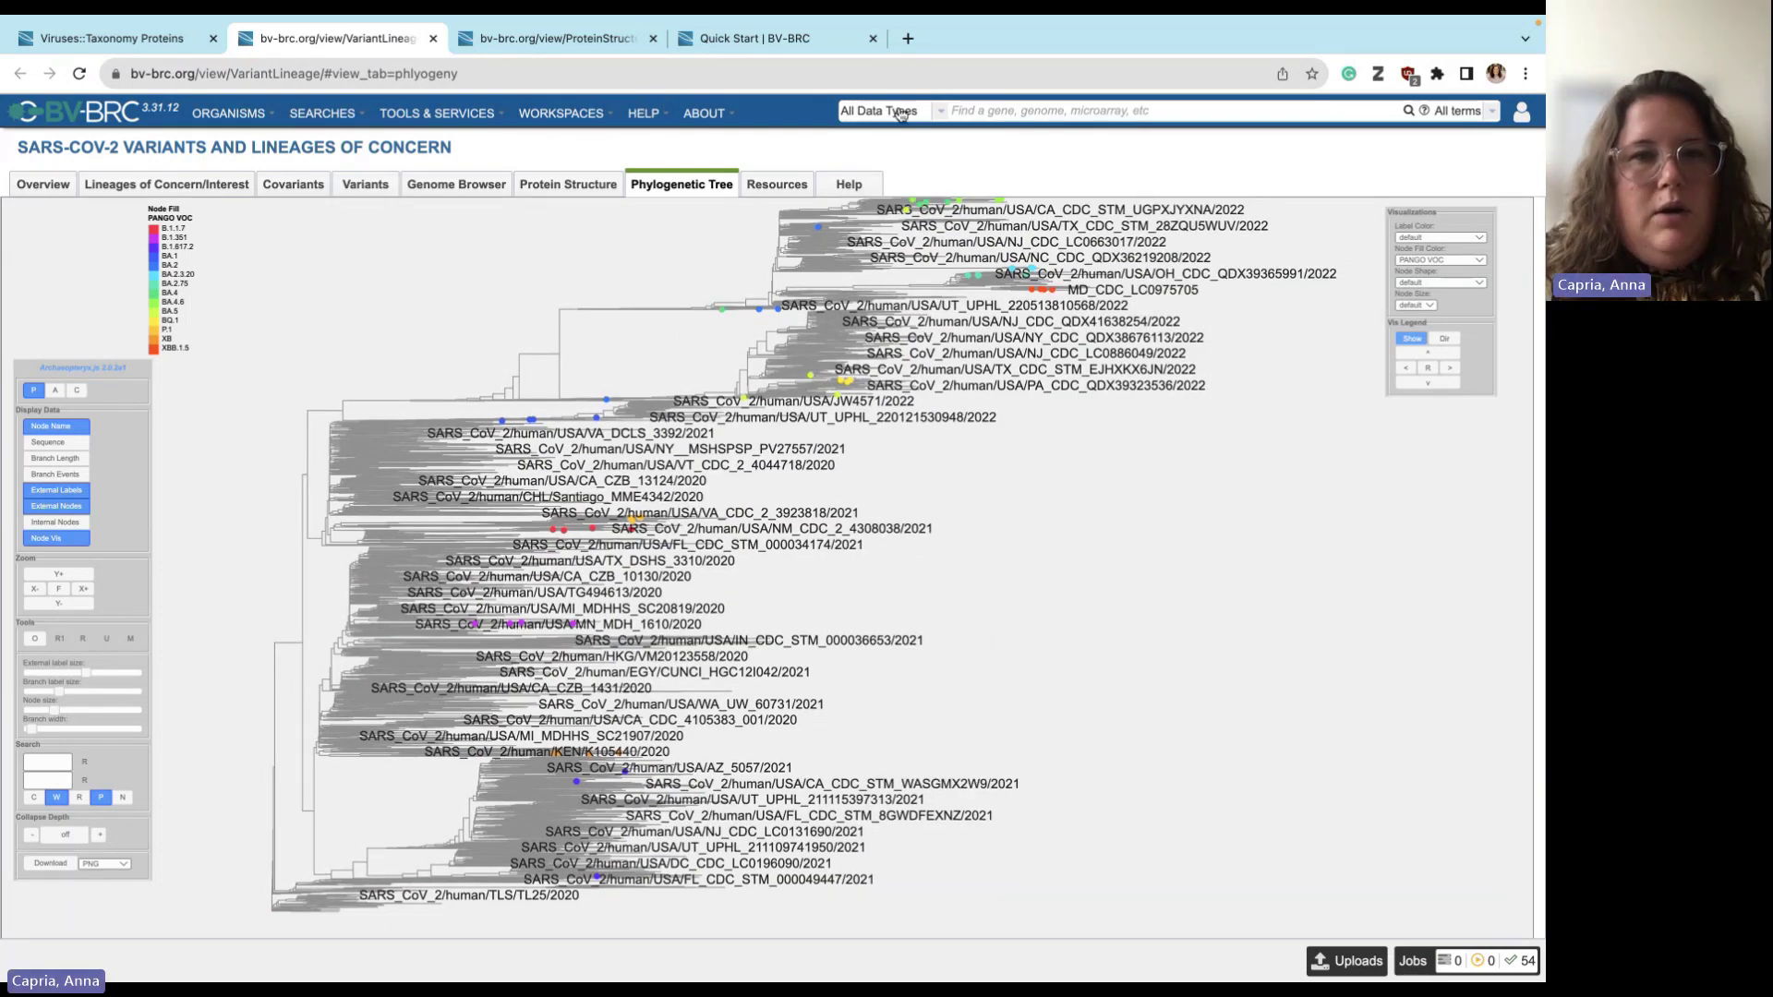
- Switch to YouTube in a new browser tab, search for "bv-brc" and open the BV-BRC channel
left_click(907, 38)
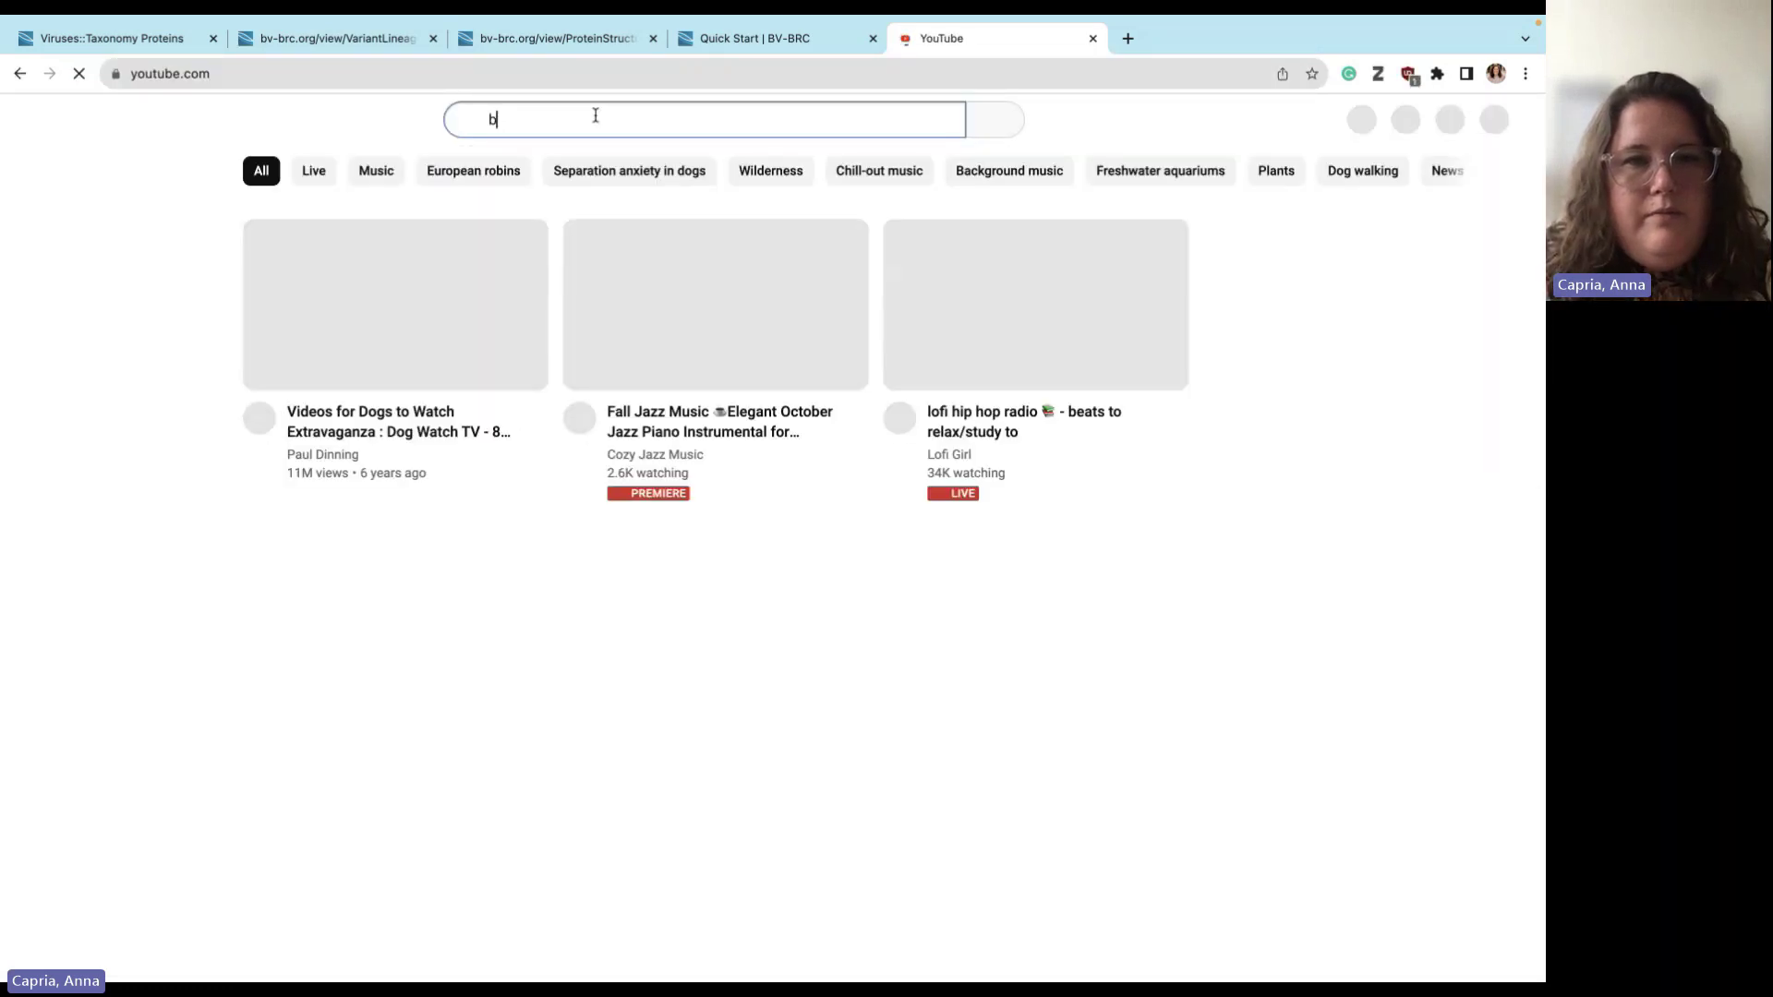
type("v-brc")
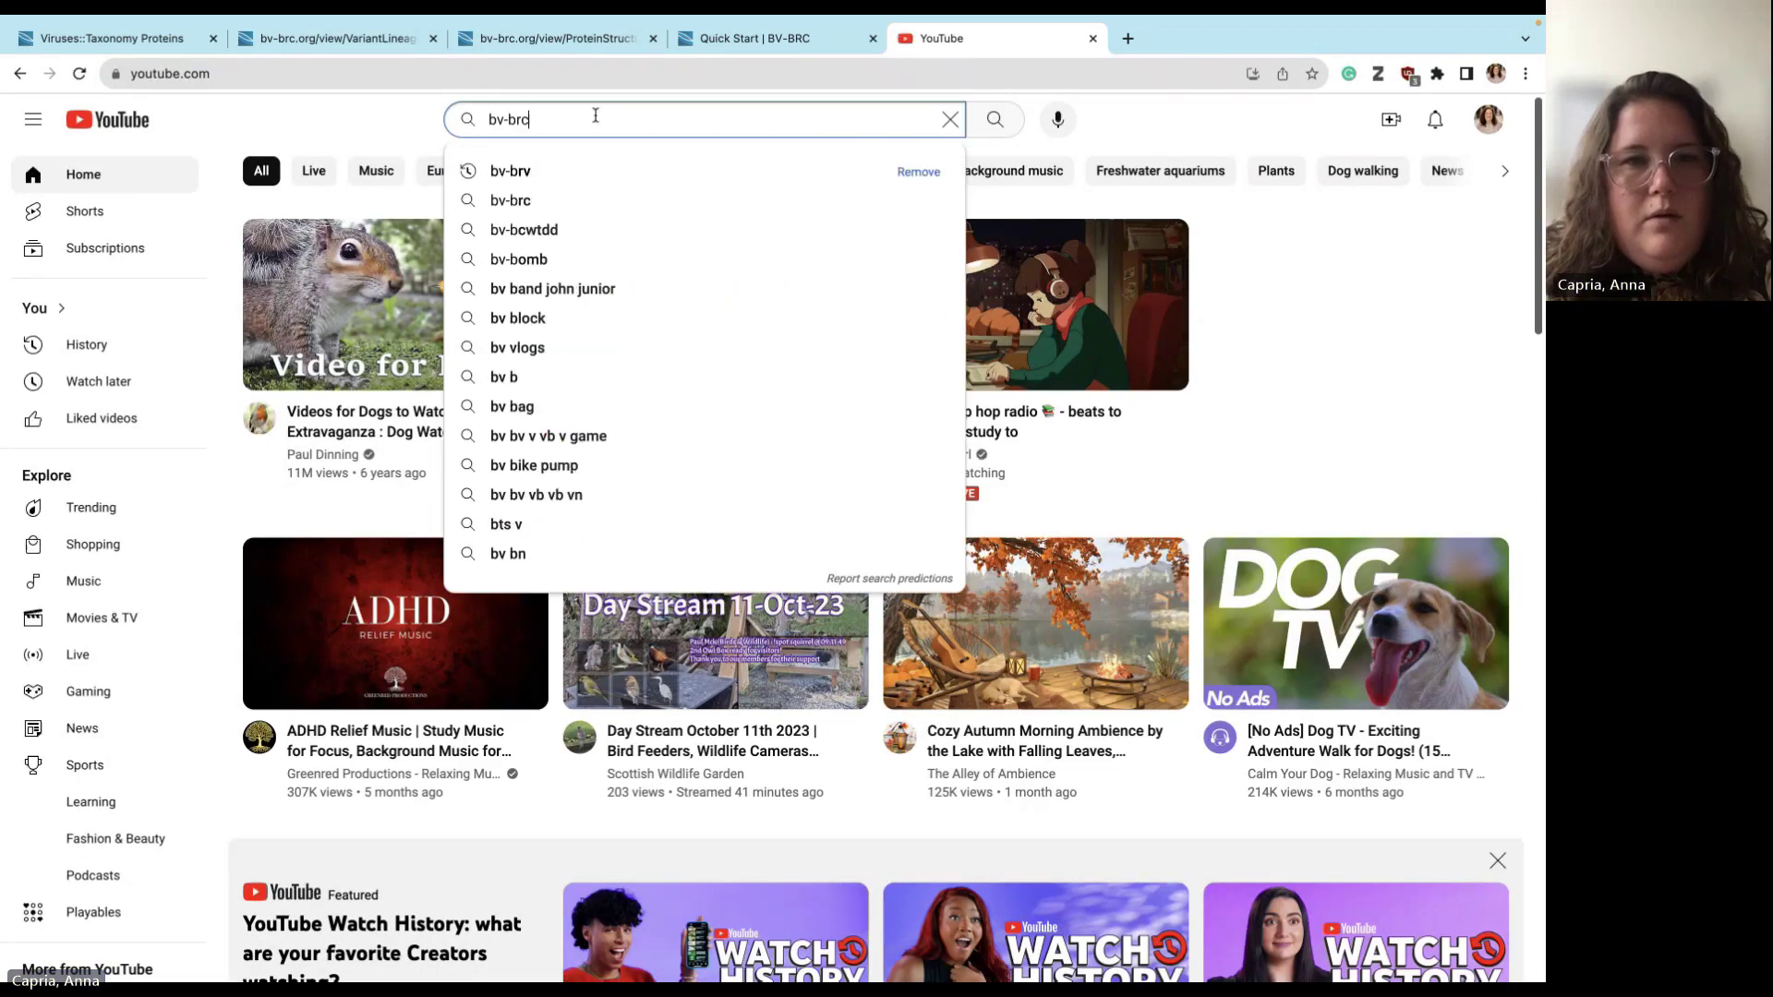
key("Return")
left_click(751, 246)
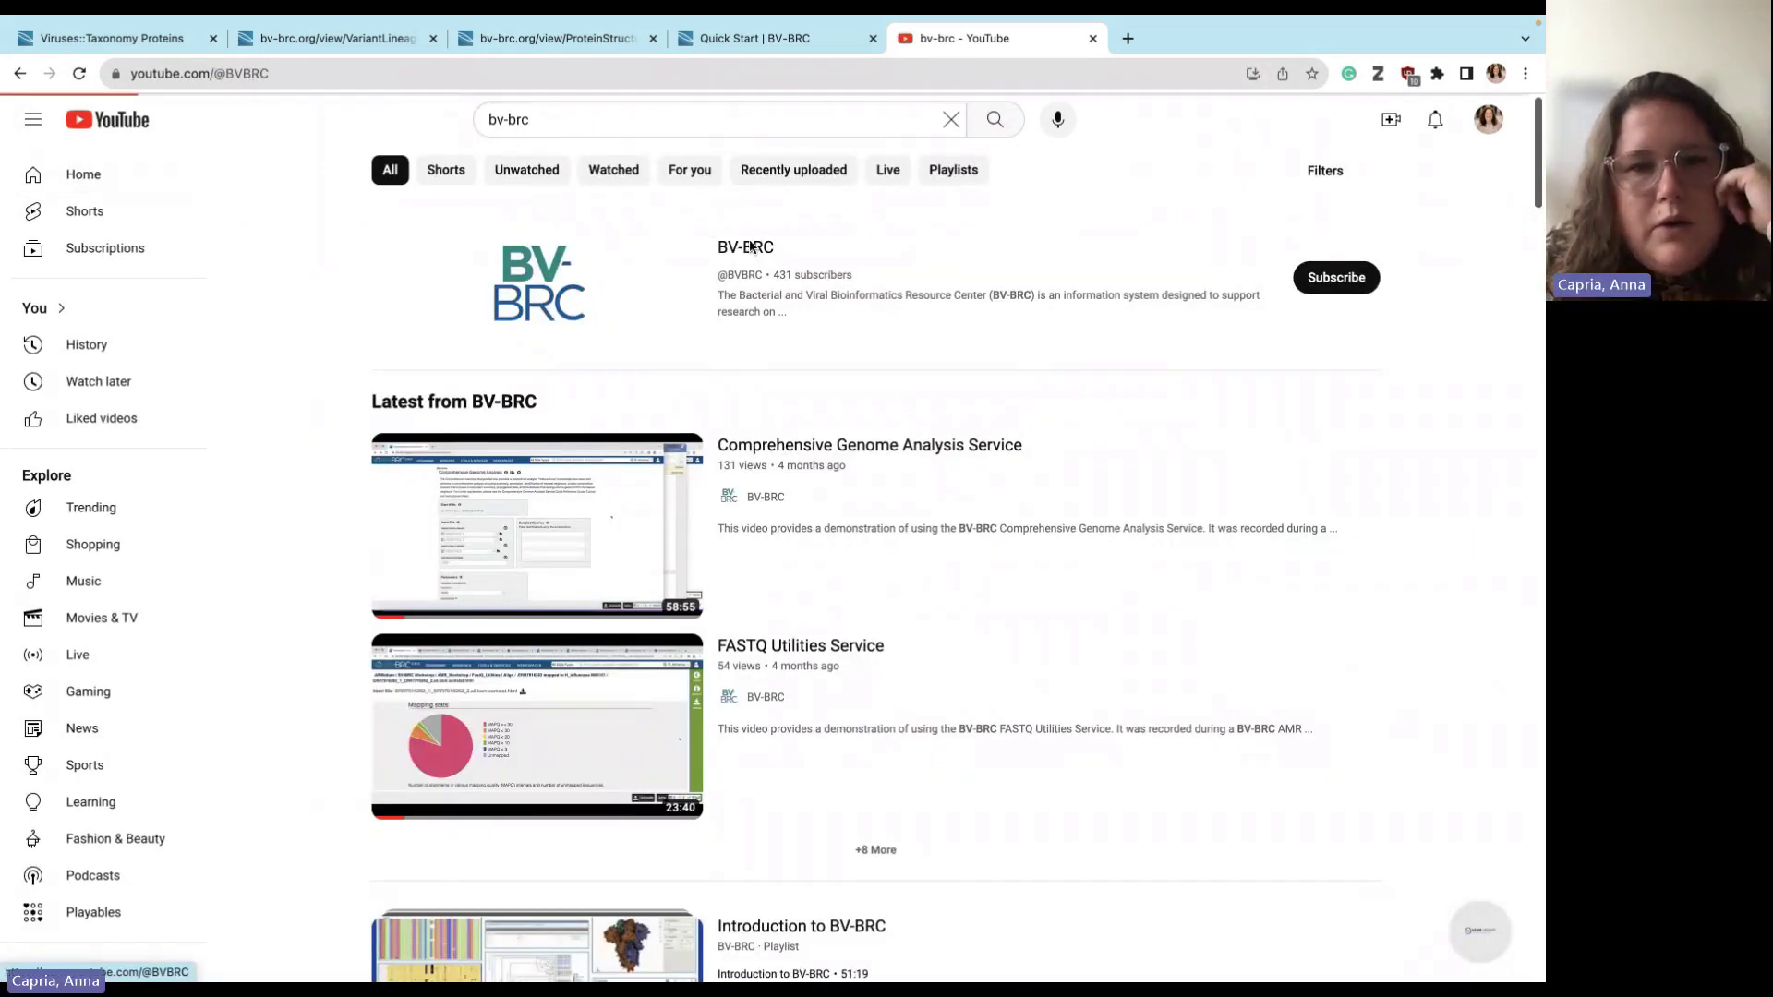
- Look through the BV-BRC channel's instructional videos, webinars, and archived PATRIC and IRD/ViPR tutorials
scroll(755, 676, "down", 2)
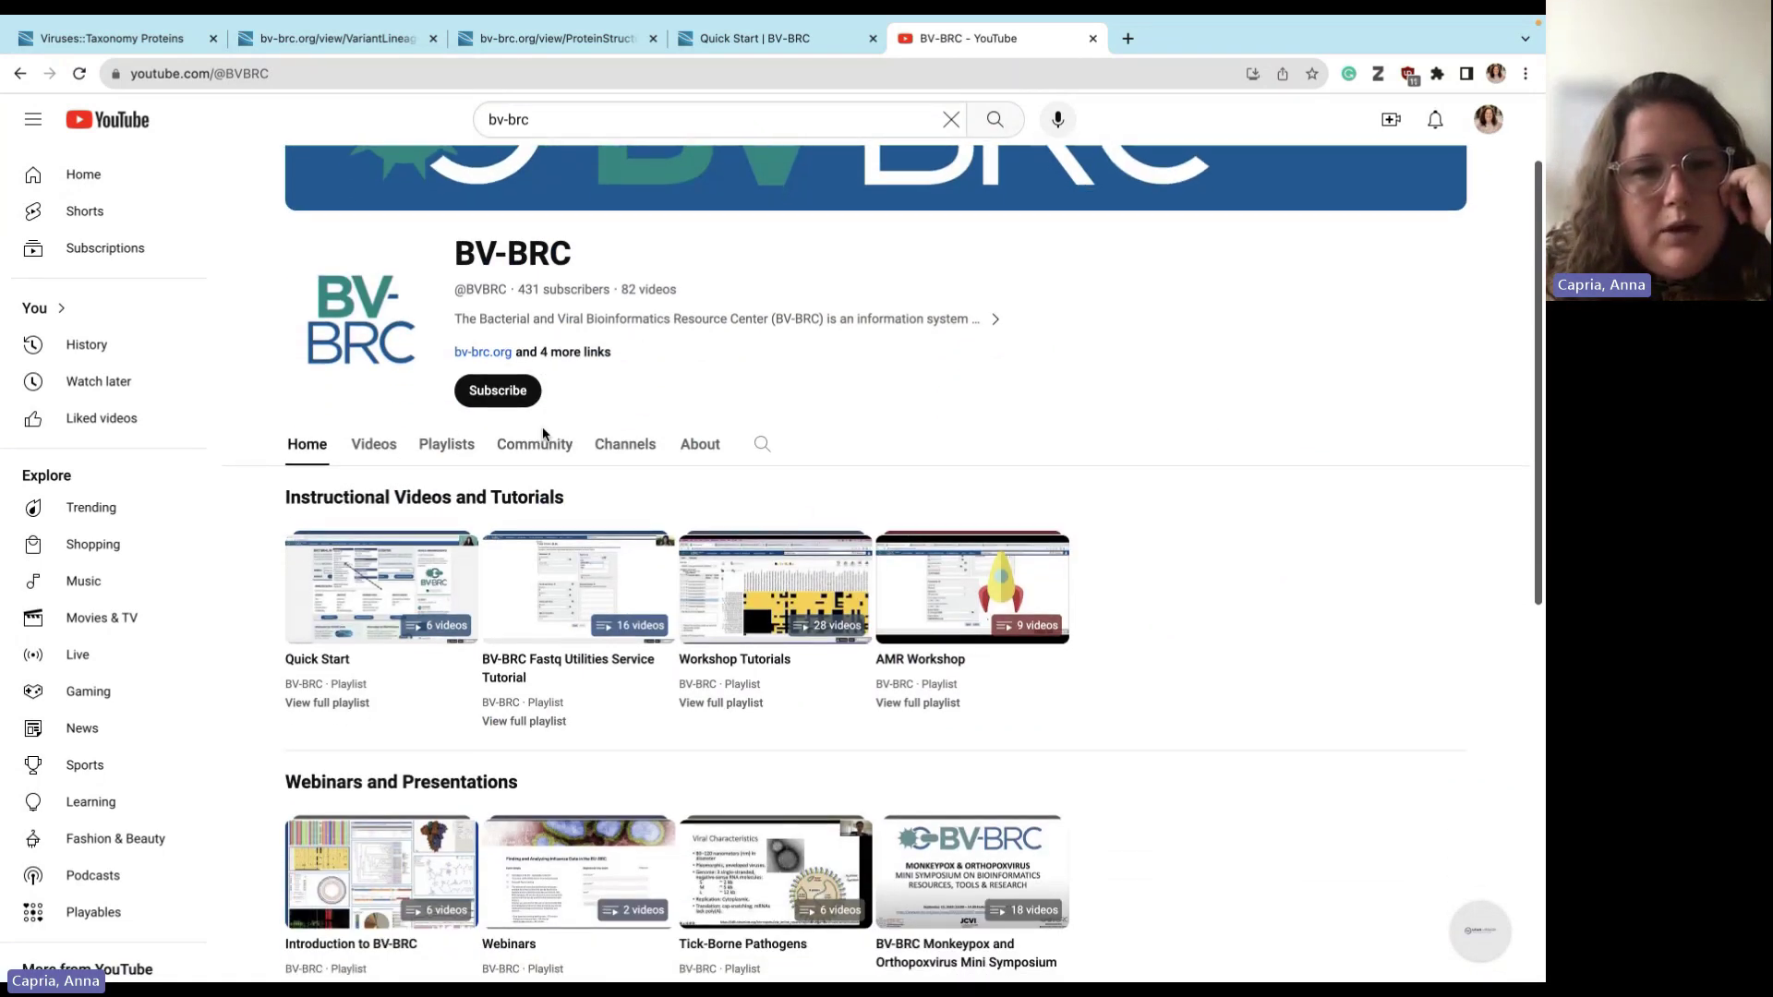
scroll(543, 434, "down", 2)
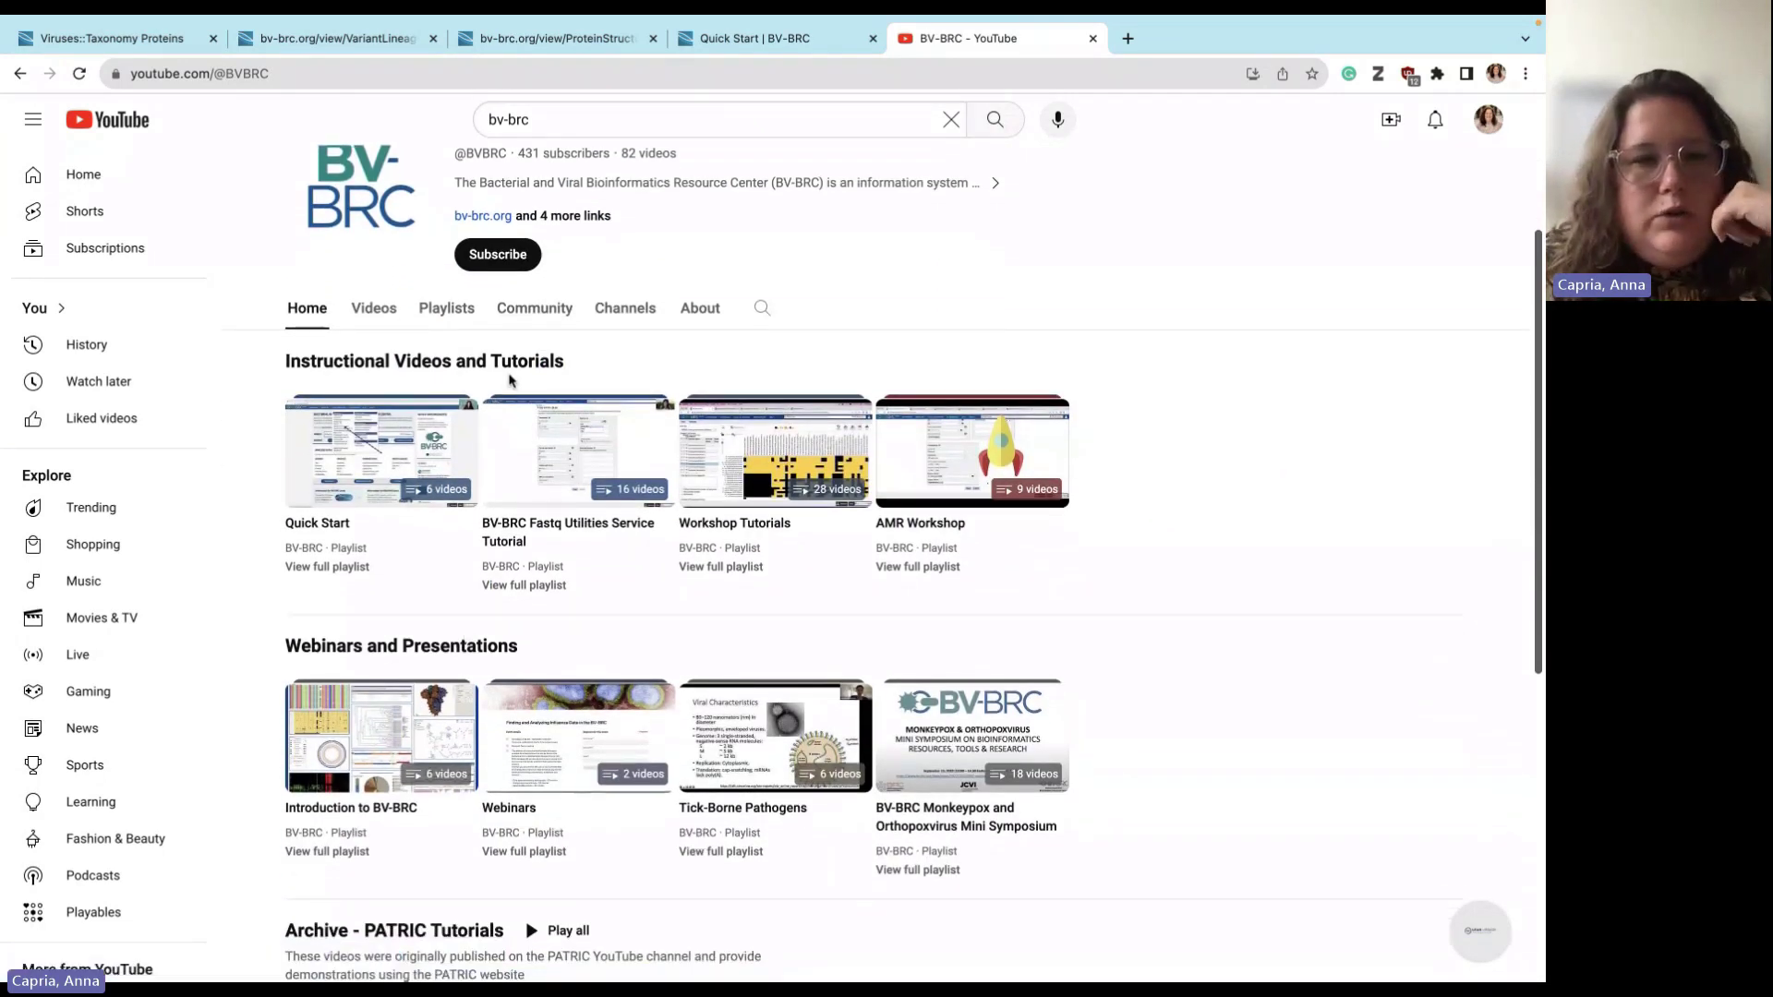
scroll(420, 602, "down", 1)
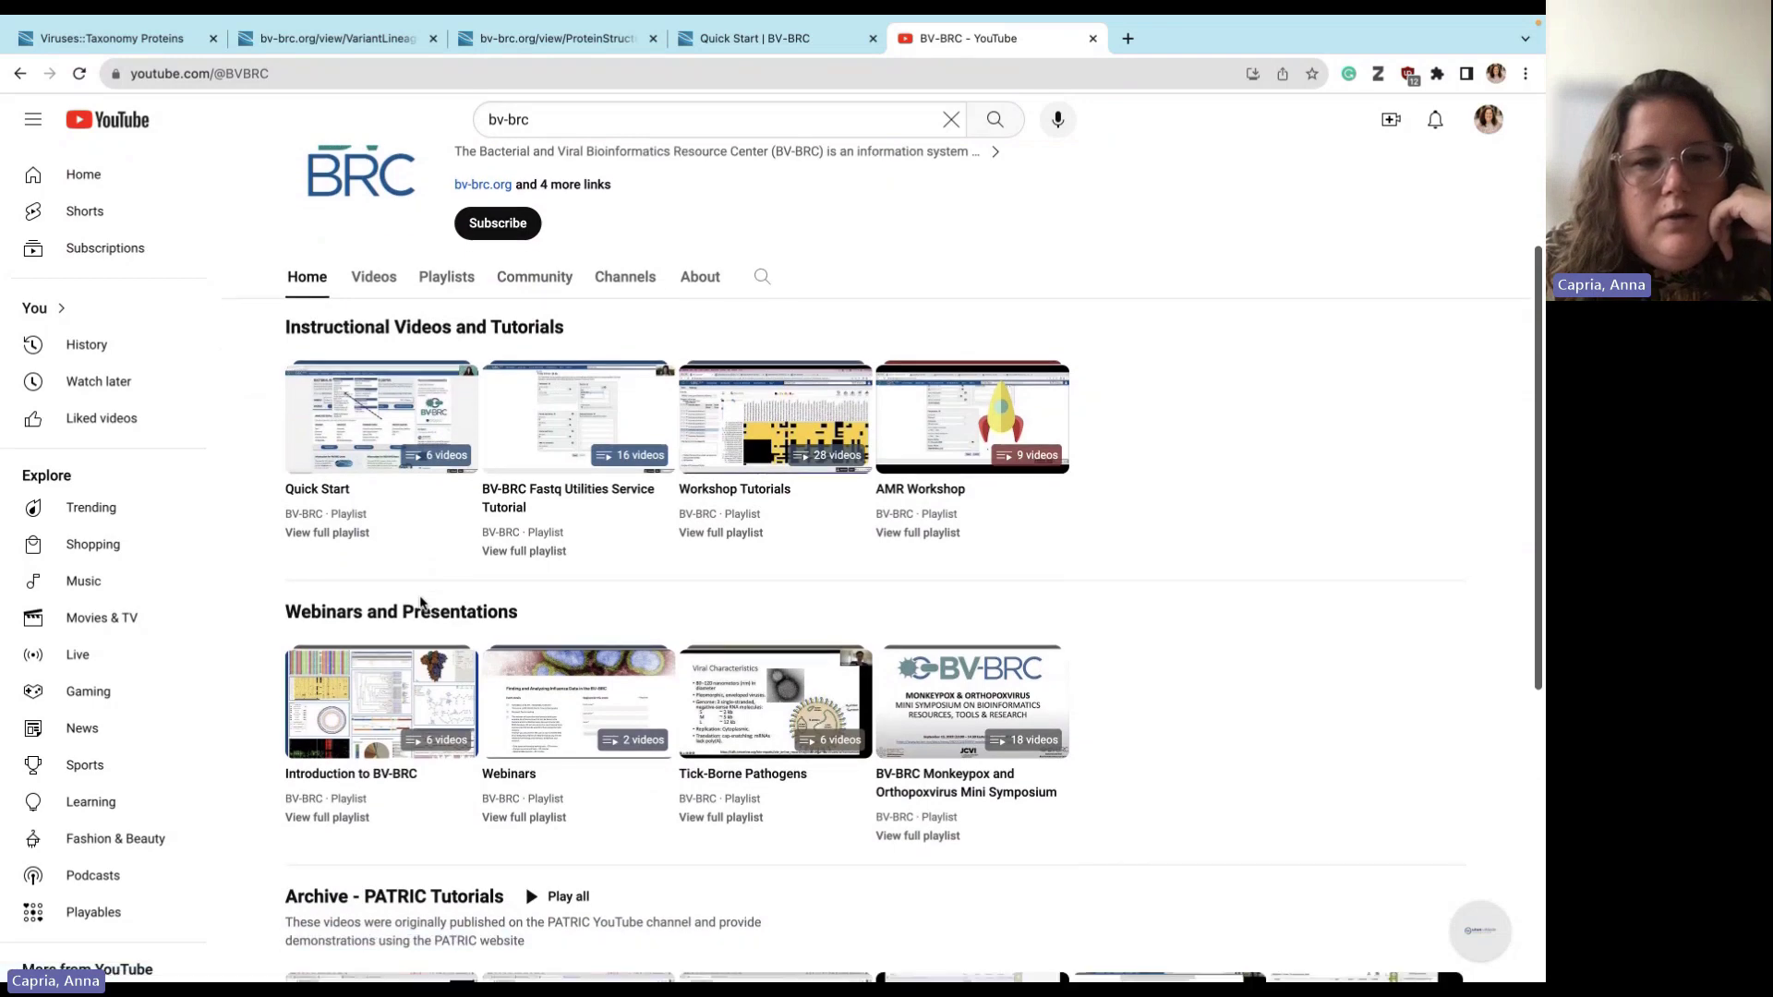
scroll(420, 602, "down", 4)
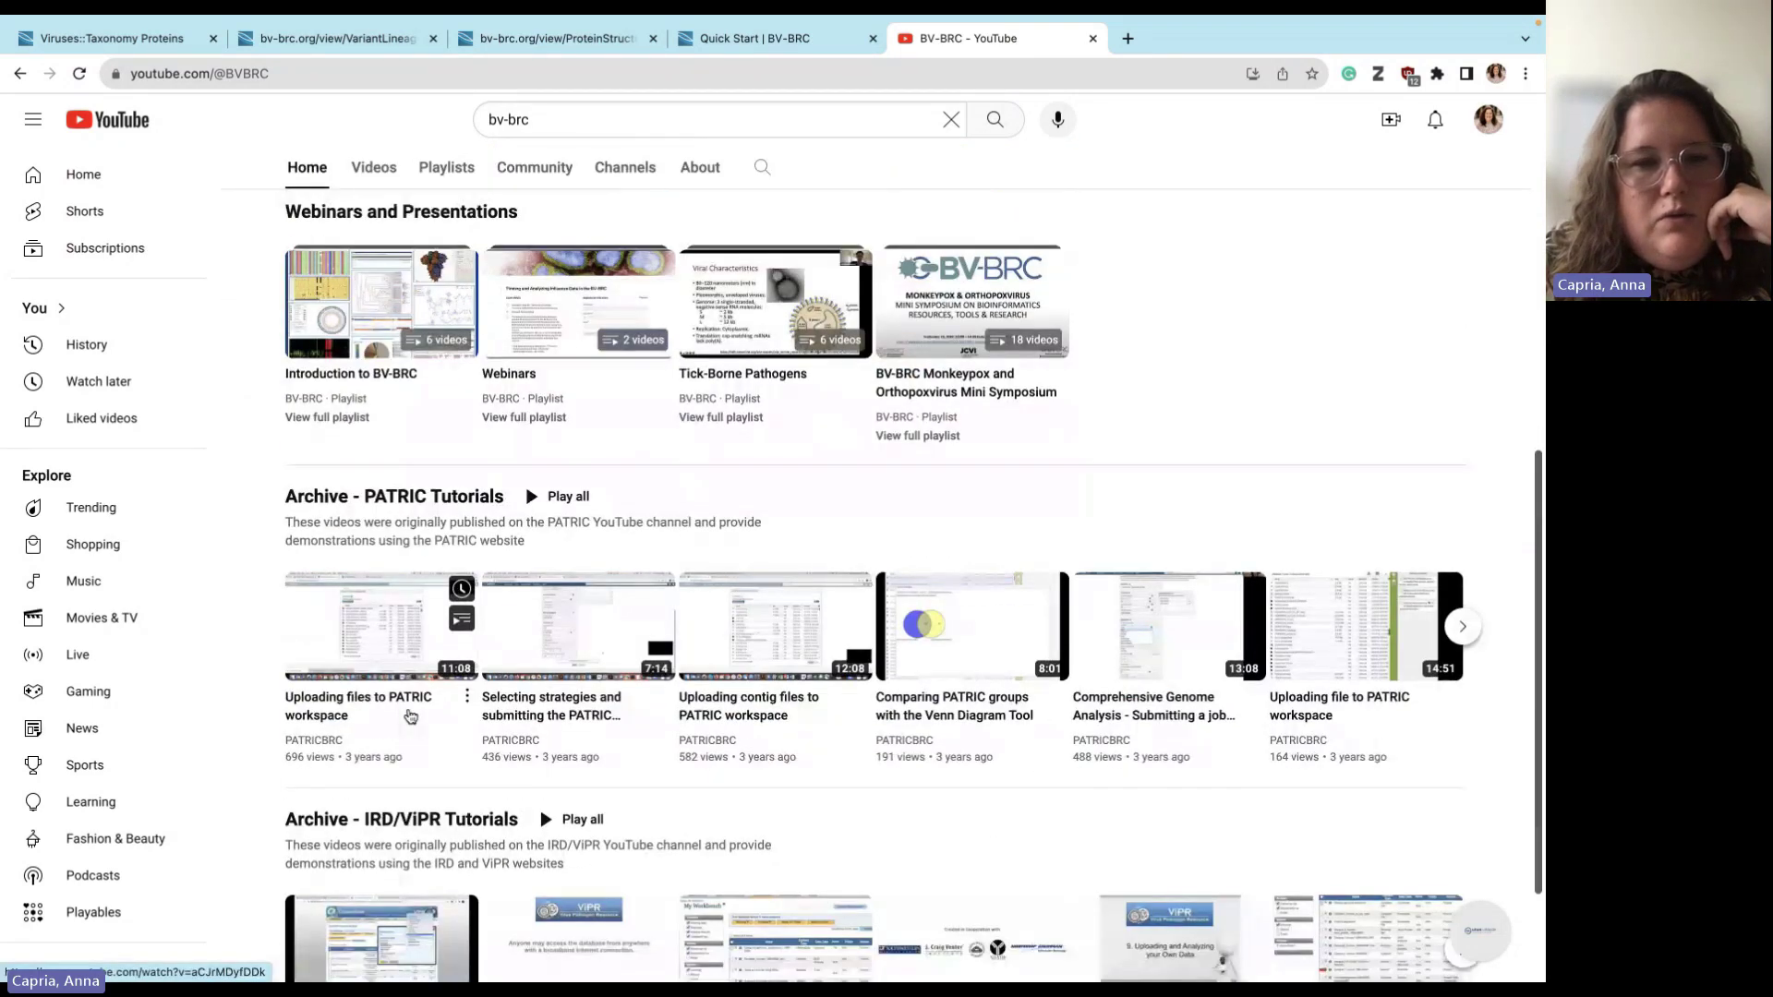
scroll(410, 716, "down", 2)
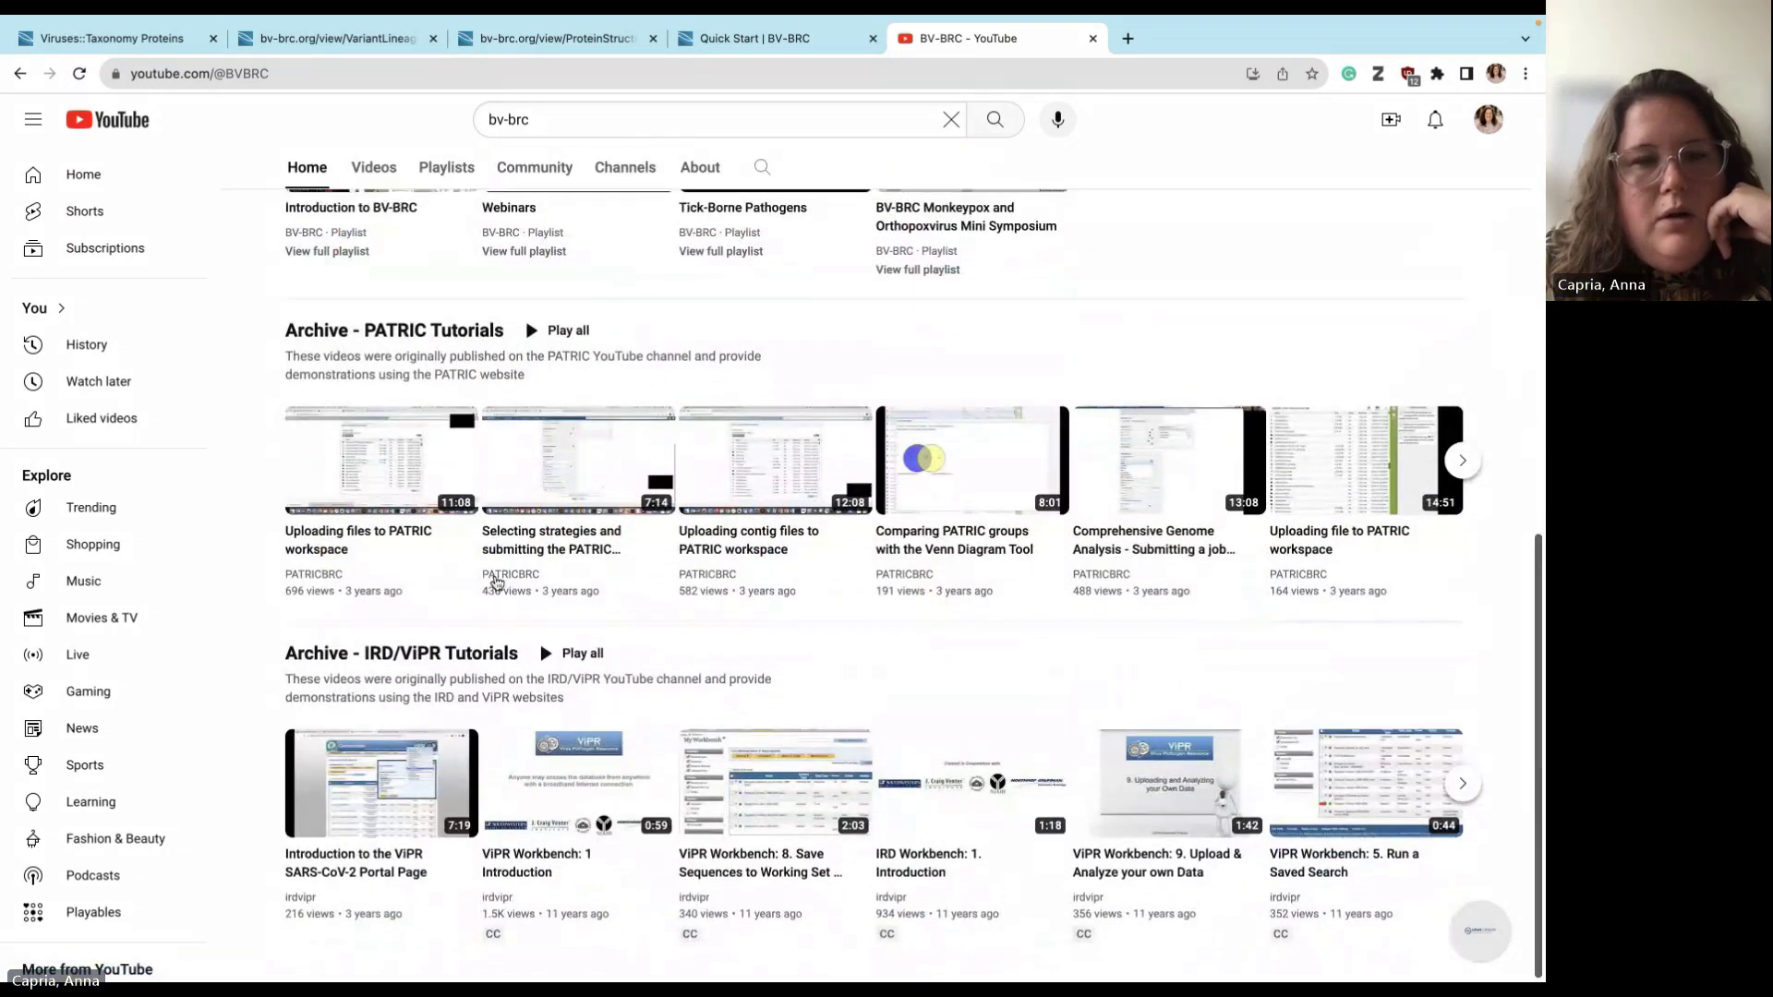
scroll(475, 373, "up", 1)
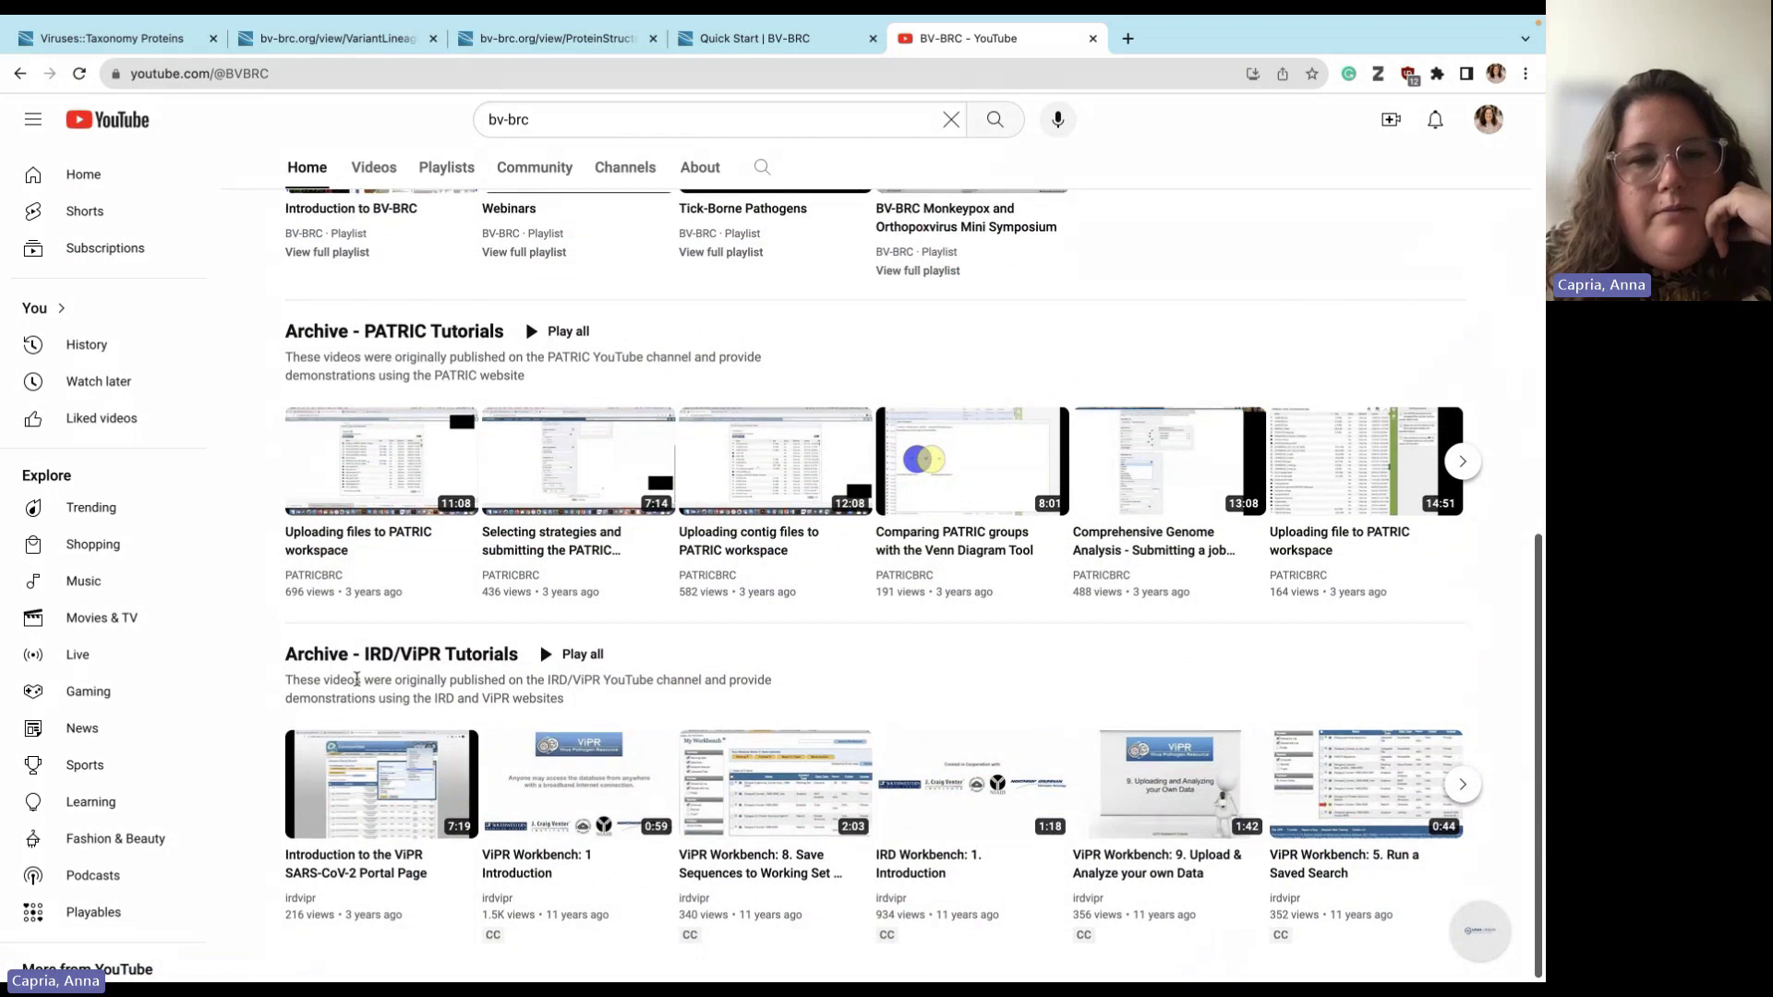